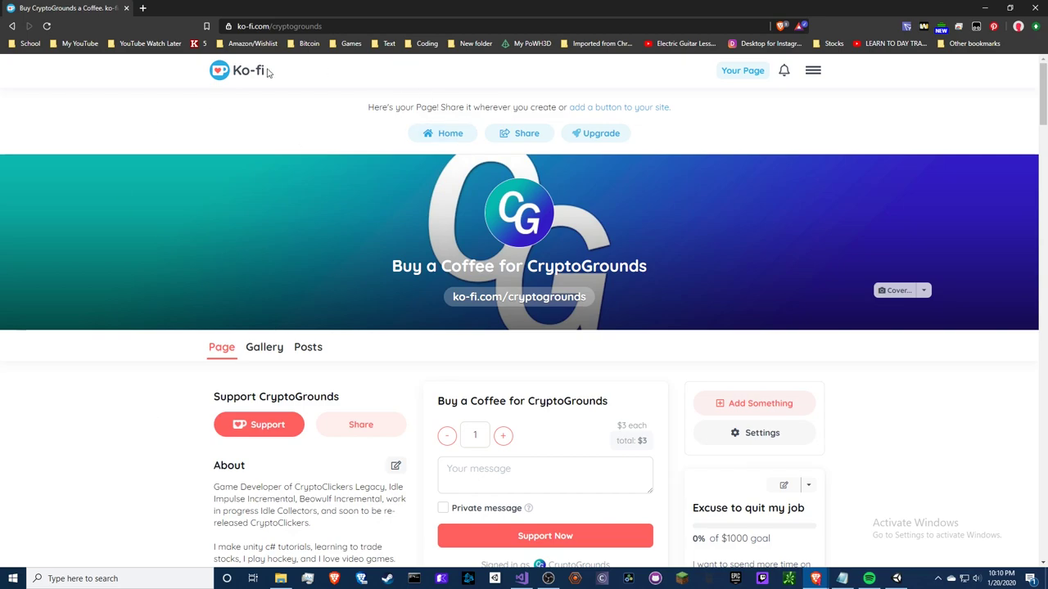
Dismiss the Ko-fi notification, select and deselect the page link, and return to Unity.
click(939, 543)
drag(453, 296, 591, 298)
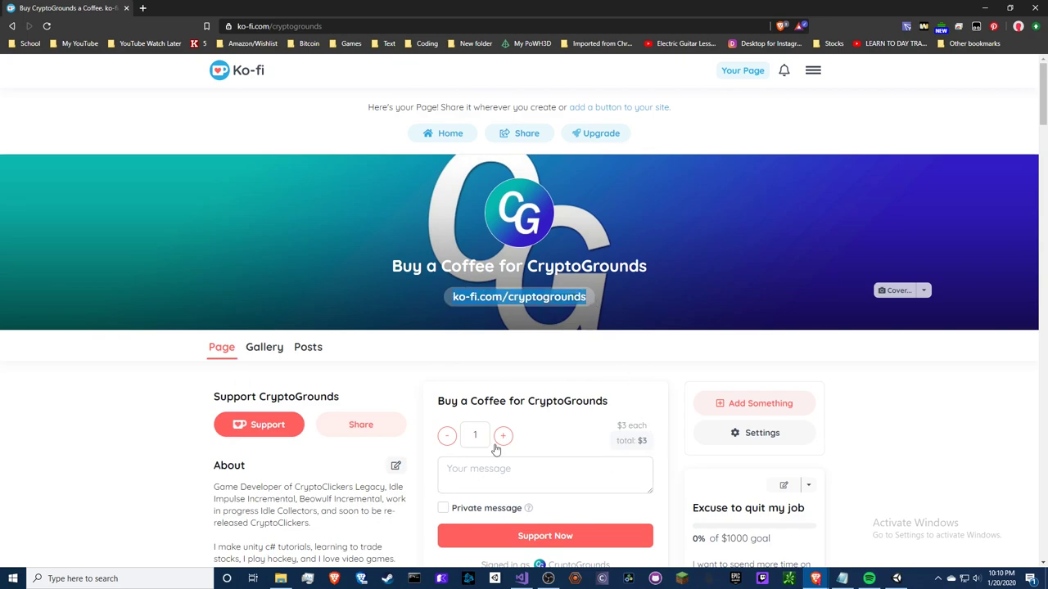
click(123, 387)
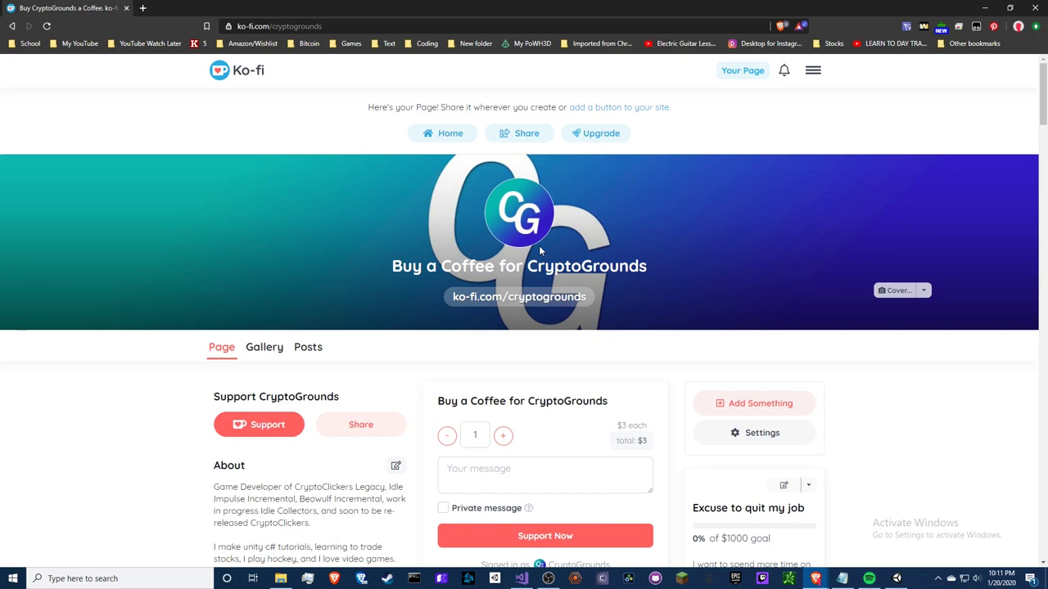
key(alt+Tab)
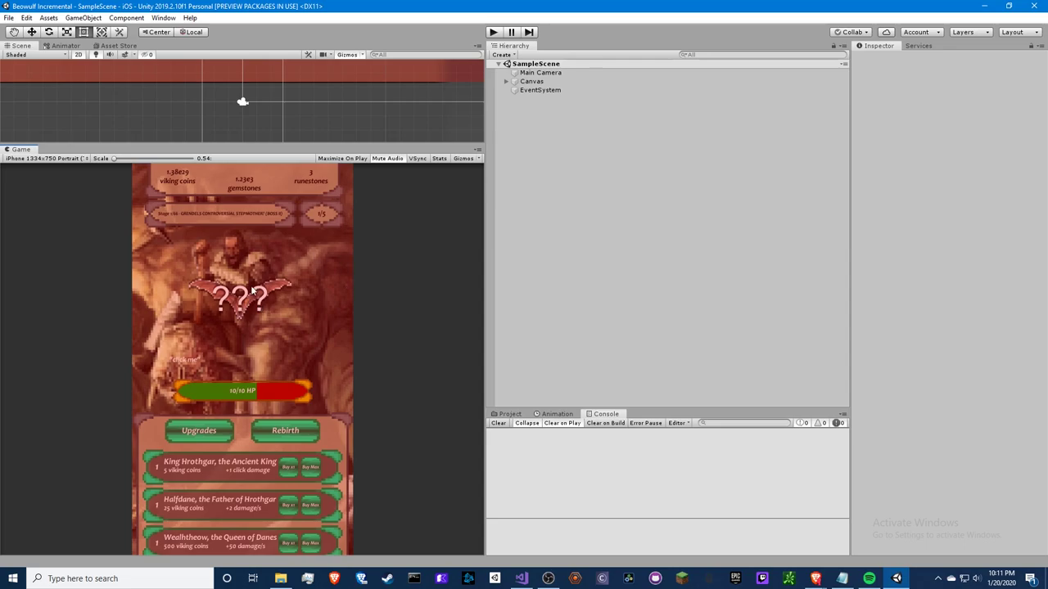
Expand Canvas in the Hierarchy to show BG, Currencies, Stage, Health, UpgradePanel and GameController.
click(507, 82)
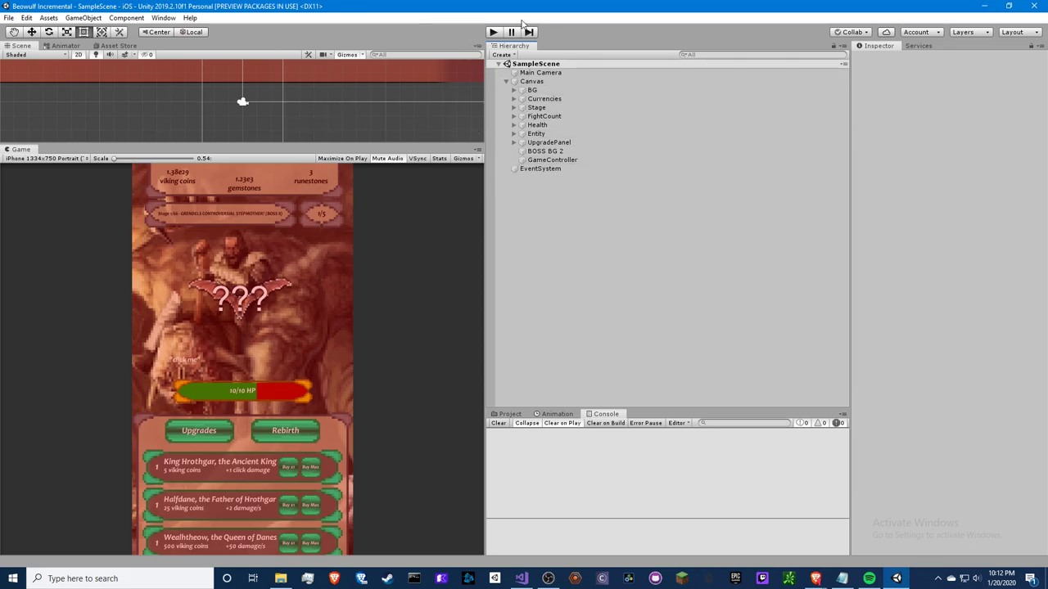
Enter Play mode and defeat the first Stage 1 enemies: Devil Sans, the bat and the Reaper.
click(493, 33)
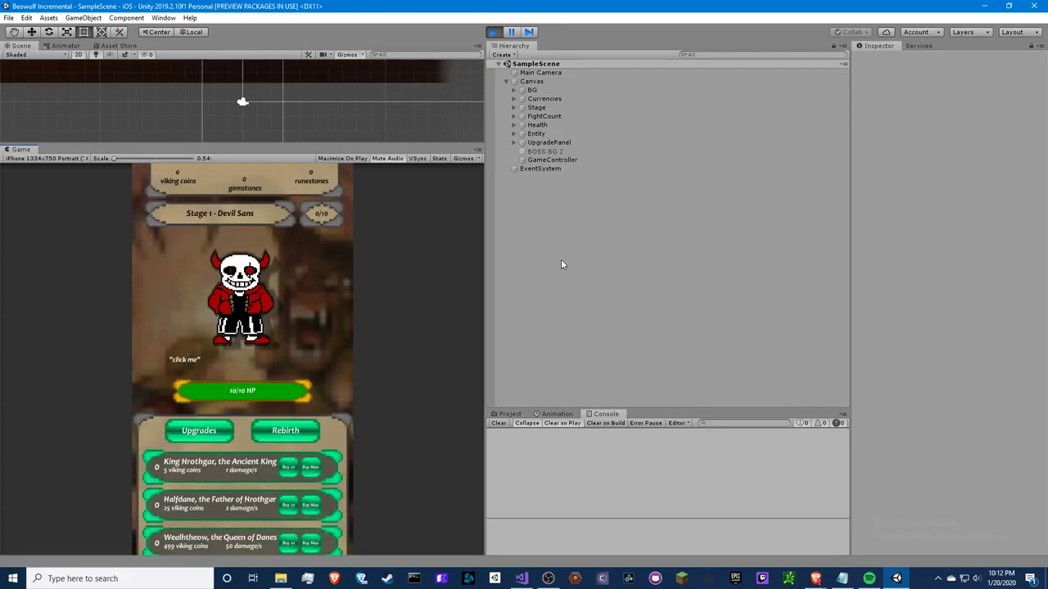
click(240, 307)
click(240, 307)
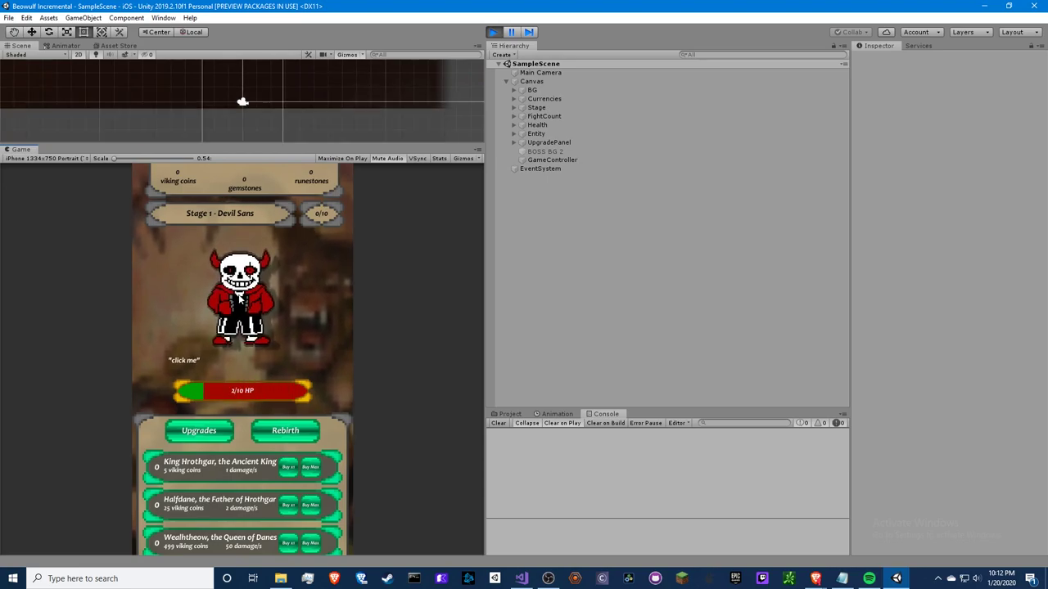
click(240, 307)
click(343, 158)
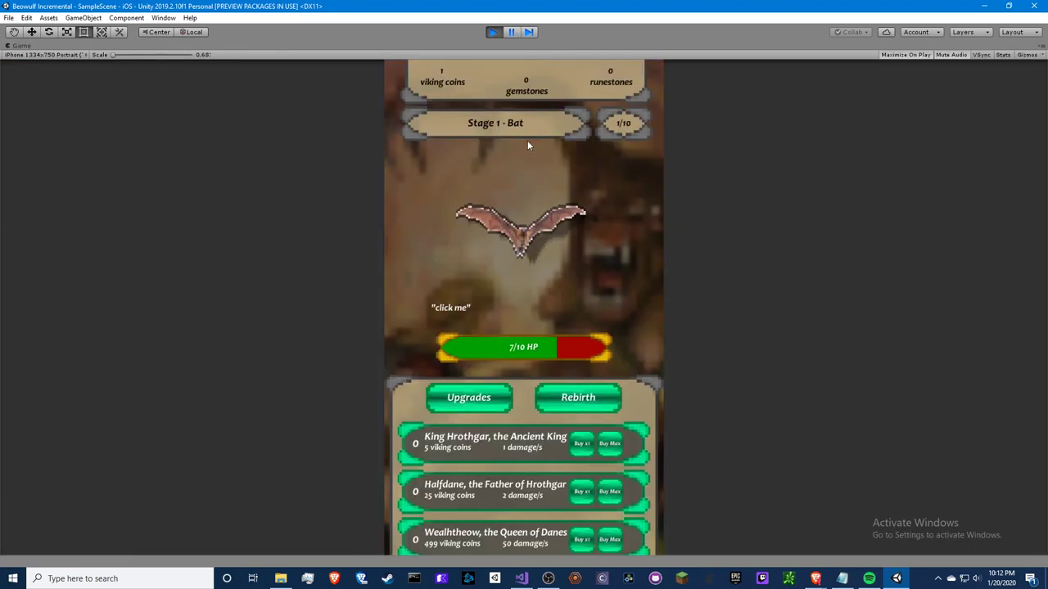
click(534, 235)
click(533, 236)
click(534, 235)
click(534, 236)
click(534, 236)
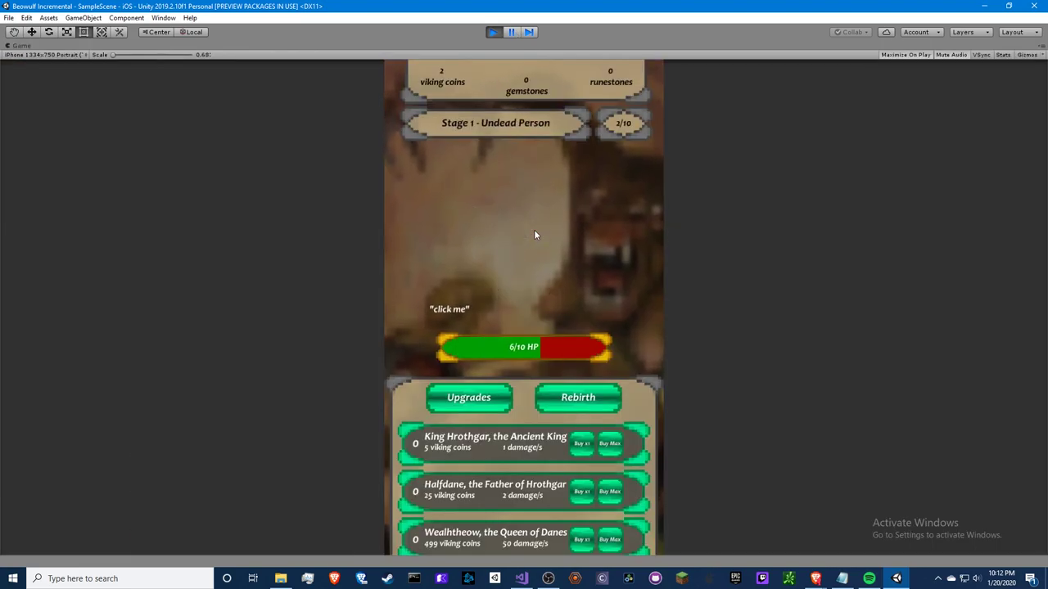
click(534, 235)
click(534, 236)
click(534, 234)
click(536, 234)
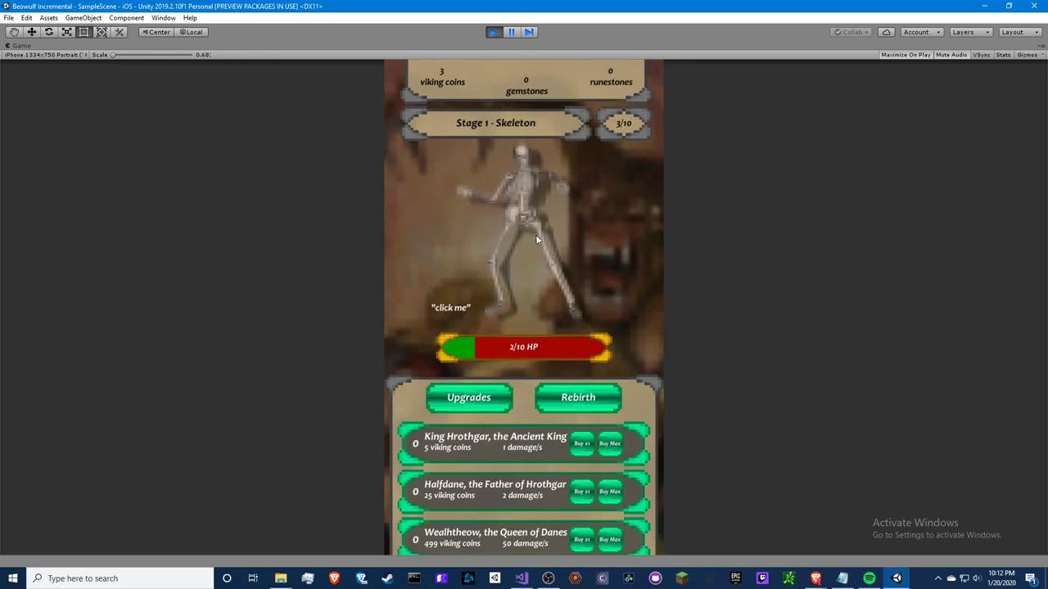
click(536, 234)
click(535, 235)
click(535, 235)
click(535, 238)
click(534, 241)
click(530, 258)
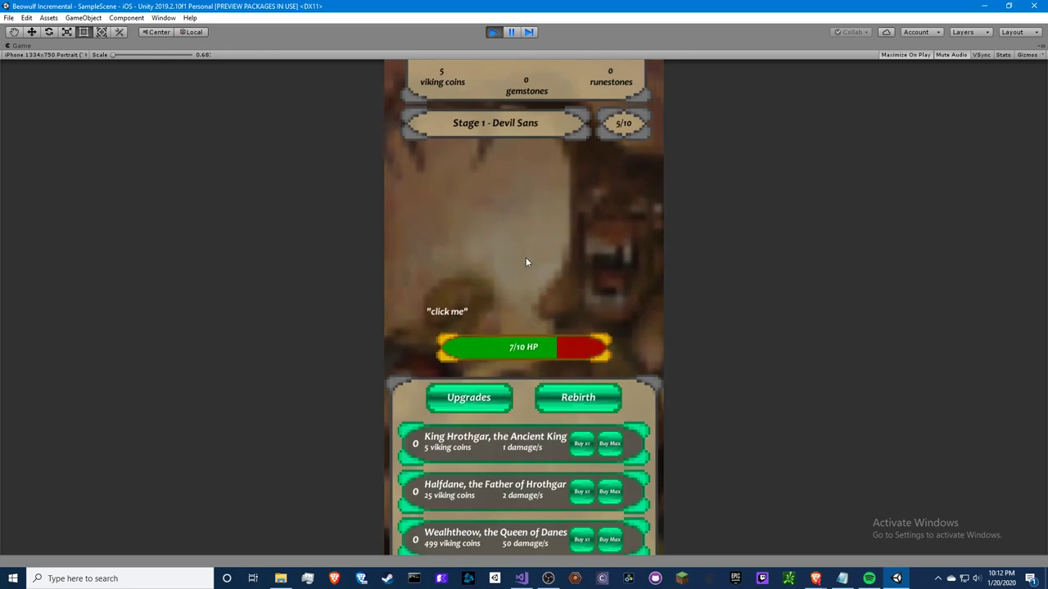
click(529, 262)
click(527, 265)
click(526, 267)
click(524, 260)
click(524, 259)
click(522, 263)
click(522, 263)
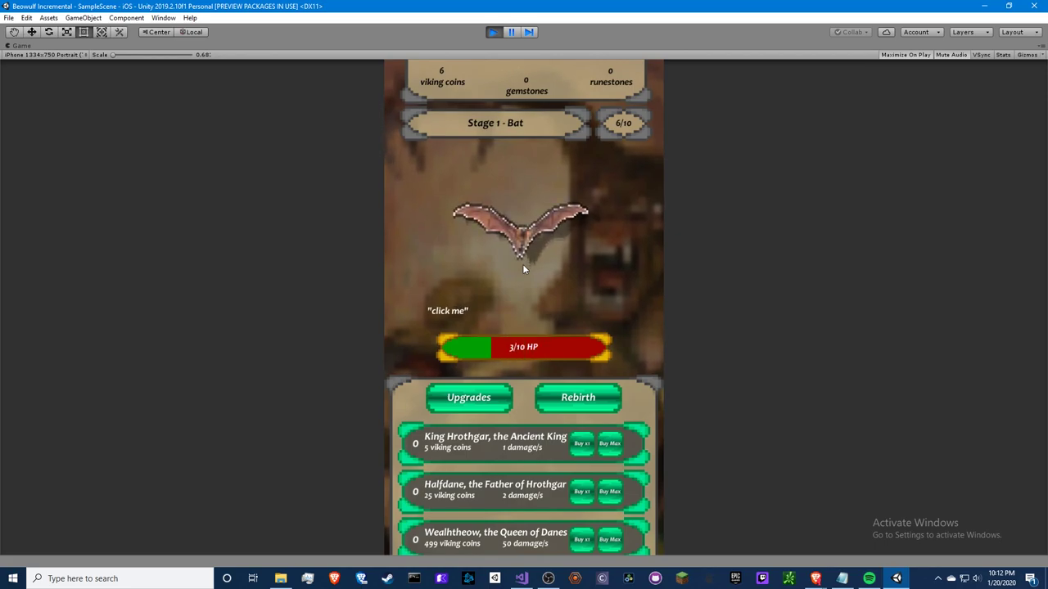
click(525, 267)
Defeat the remaining Stage 1 enemies, including Devil Sans, to clear the stage.
click(525, 267)
click(525, 268)
click(524, 269)
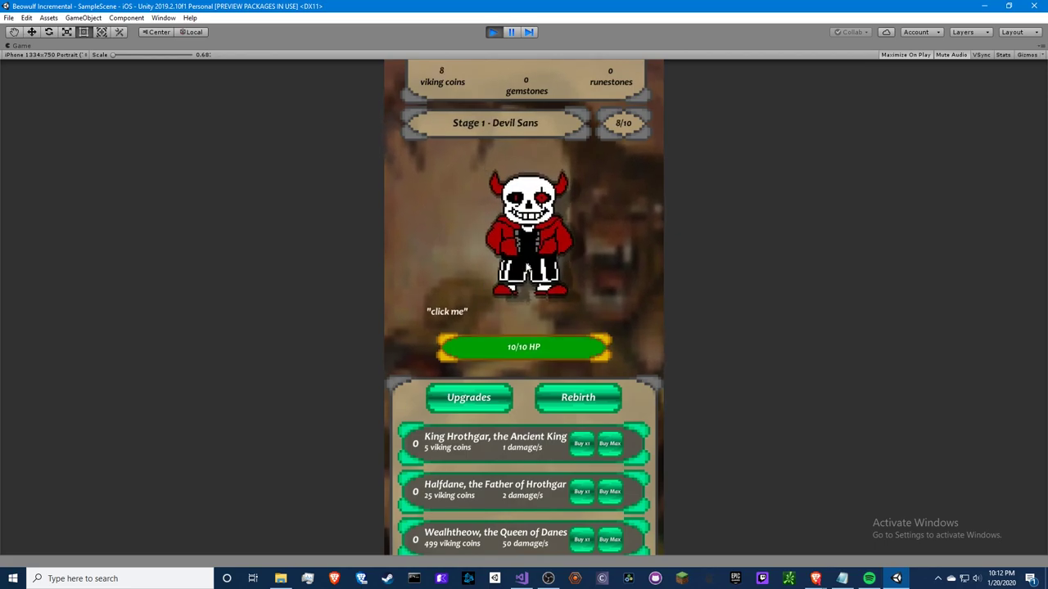
click(524, 271)
click(523, 272)
click(522, 273)
click(522, 275)
click(522, 275)
click(520, 277)
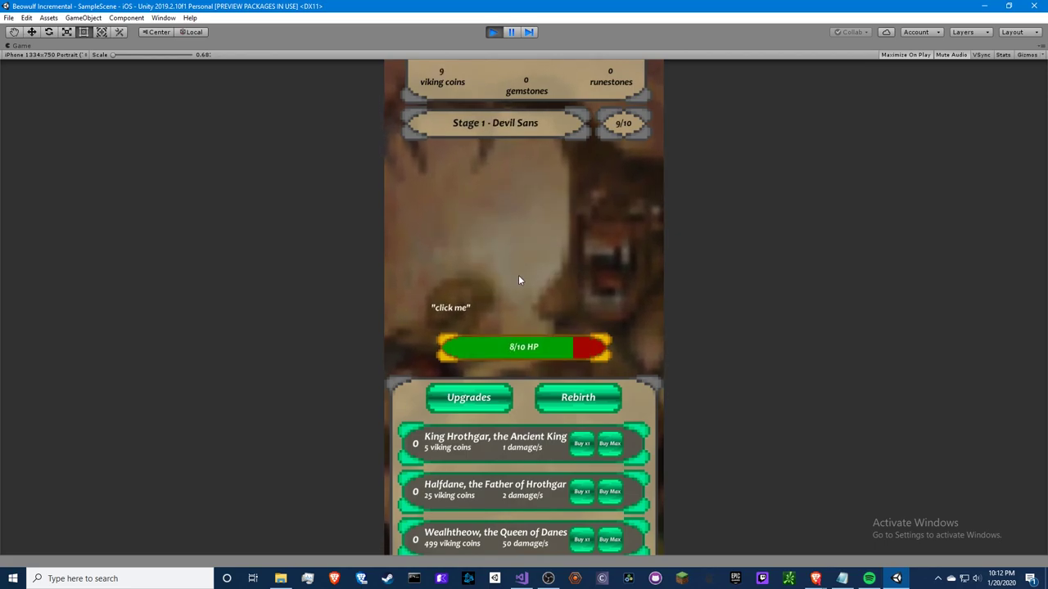
click(521, 278)
click(520, 278)
click(519, 279)
click(519, 278)
Defeat the Dead Person and start damaging Stage 2's Skeleton, holding 12 viking coins.
click(518, 275)
click(518, 275)
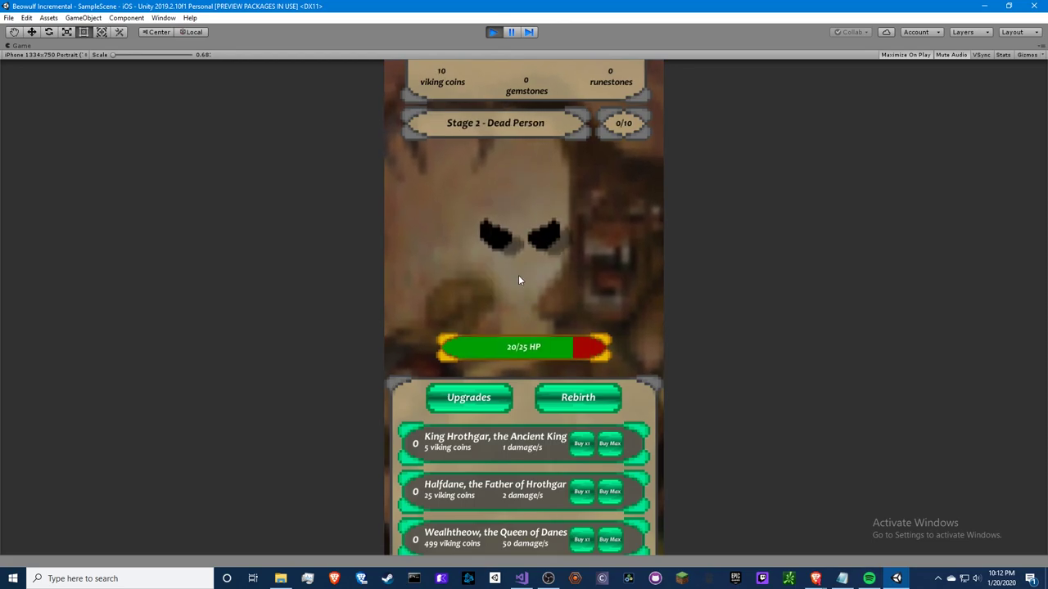
click(518, 275)
click(518, 275)
click(521, 272)
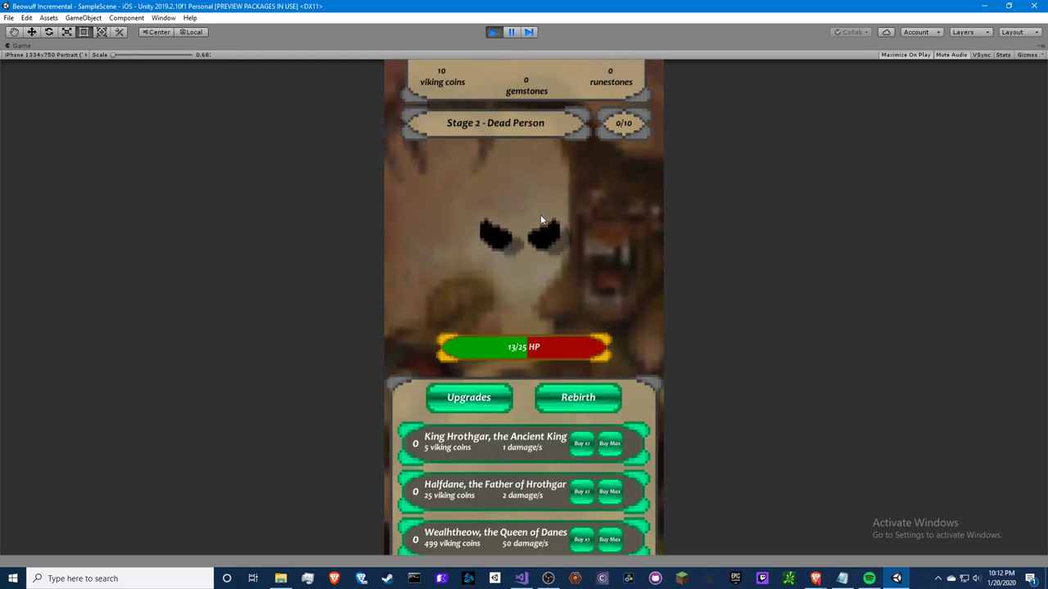
click(539, 219)
click(536, 223)
click(533, 228)
click(530, 233)
click(527, 238)
click(524, 242)
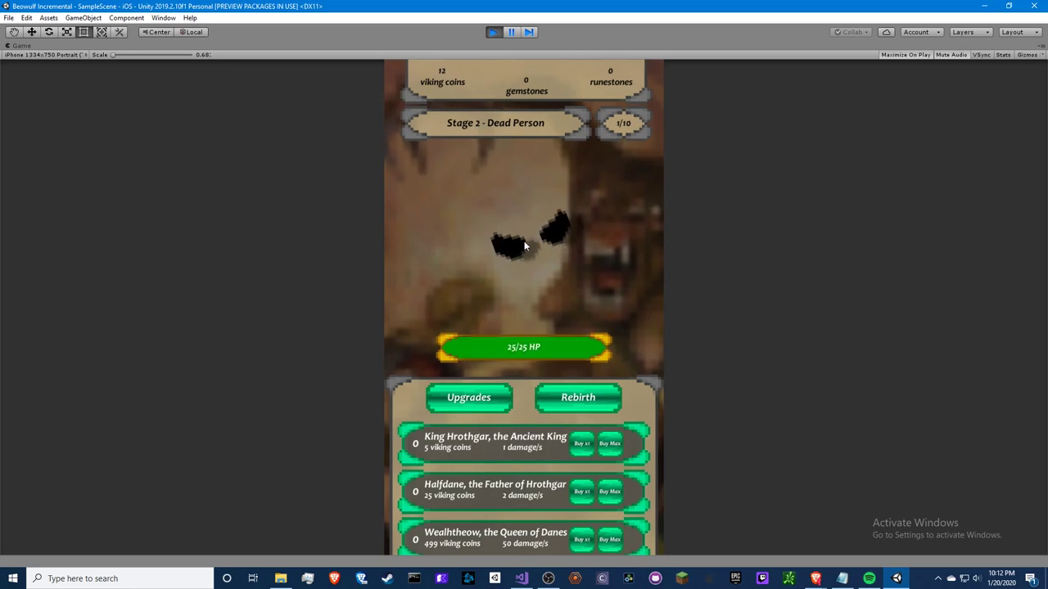
click(523, 248)
scroll(491, 487, down, 2)
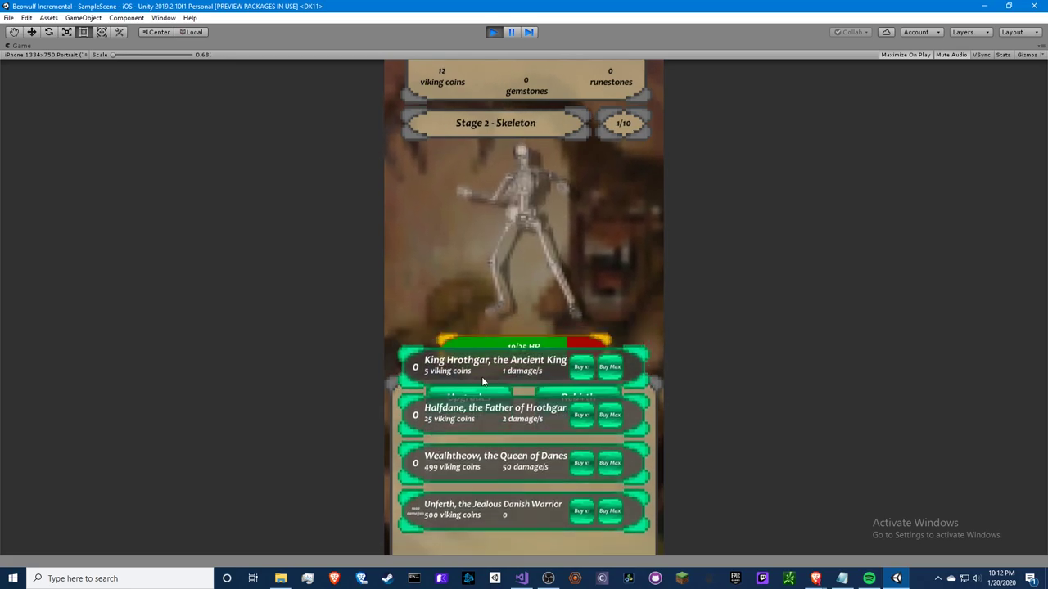
scroll(493, 496, up, 2)
scroll(493, 499, down, 2)
scroll(494, 507, up, 3)
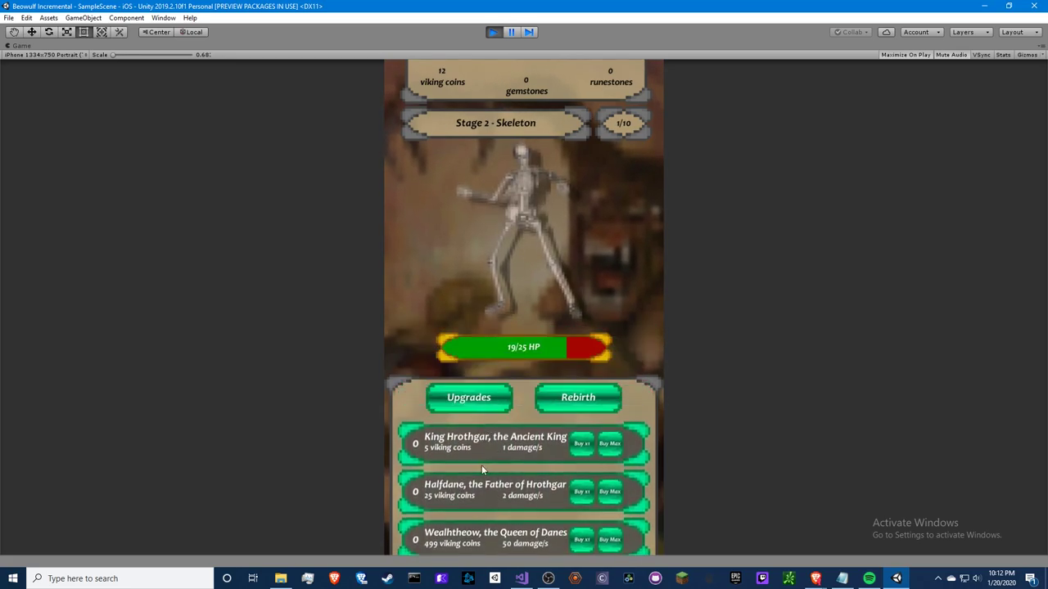
scroll(508, 426, down, 3)
scroll(512, 409, up, 3)
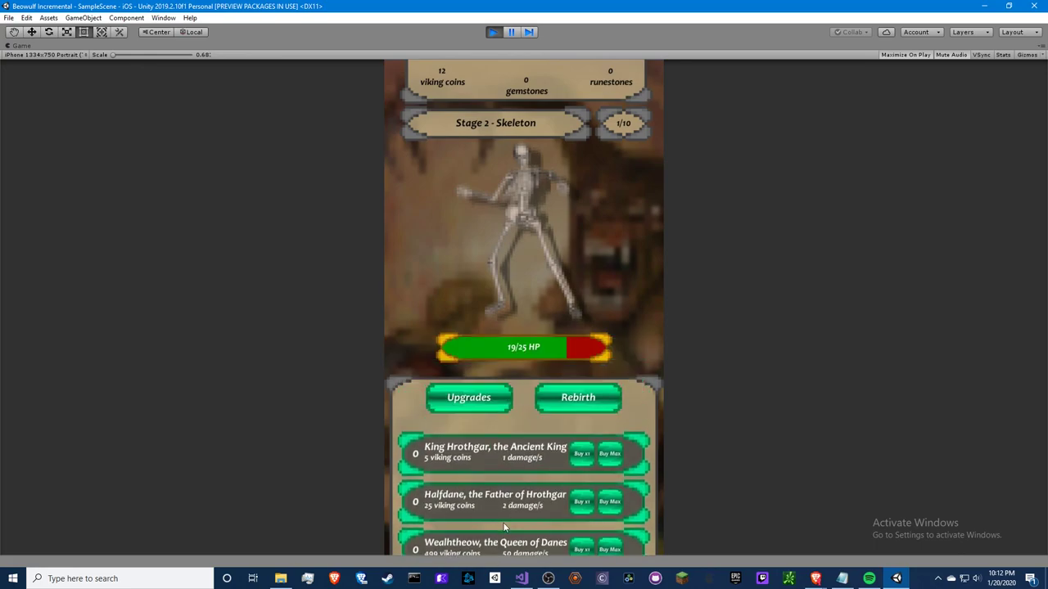
scroll(513, 491, down, 3)
scroll(513, 541, up, 3)
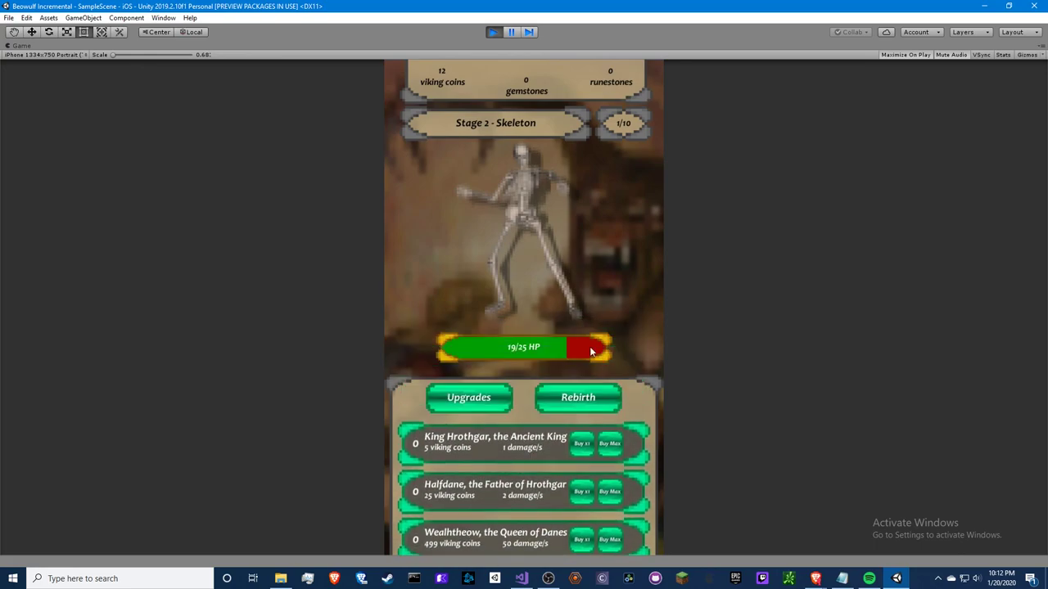
Buy King Hrothgar levels and check the rebirth panel before returning to hero upgrades.
click(578, 399)
click(475, 399)
click(581, 444)
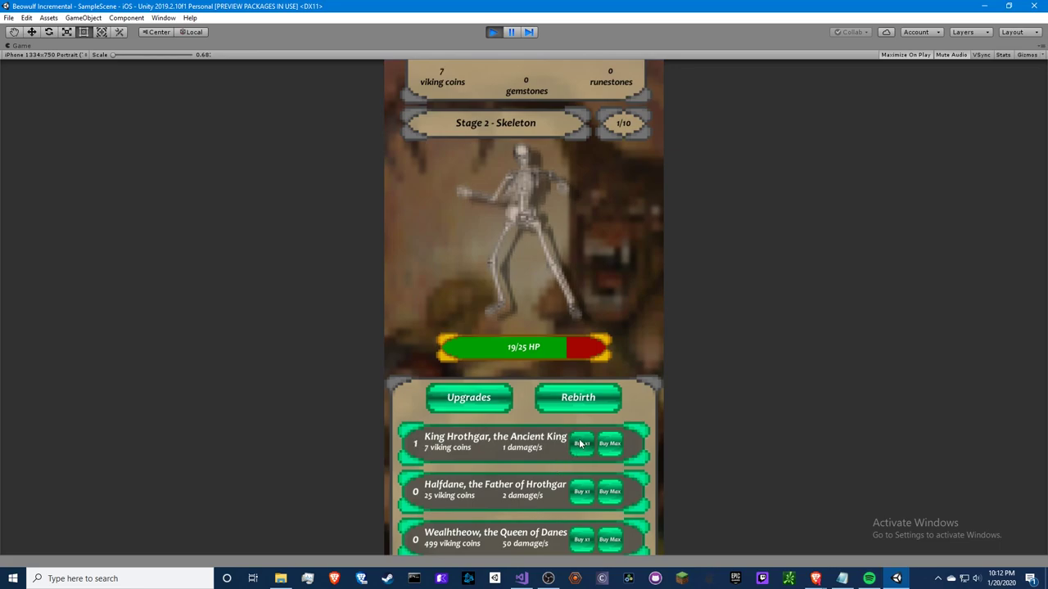
click(581, 444)
click(578, 399)
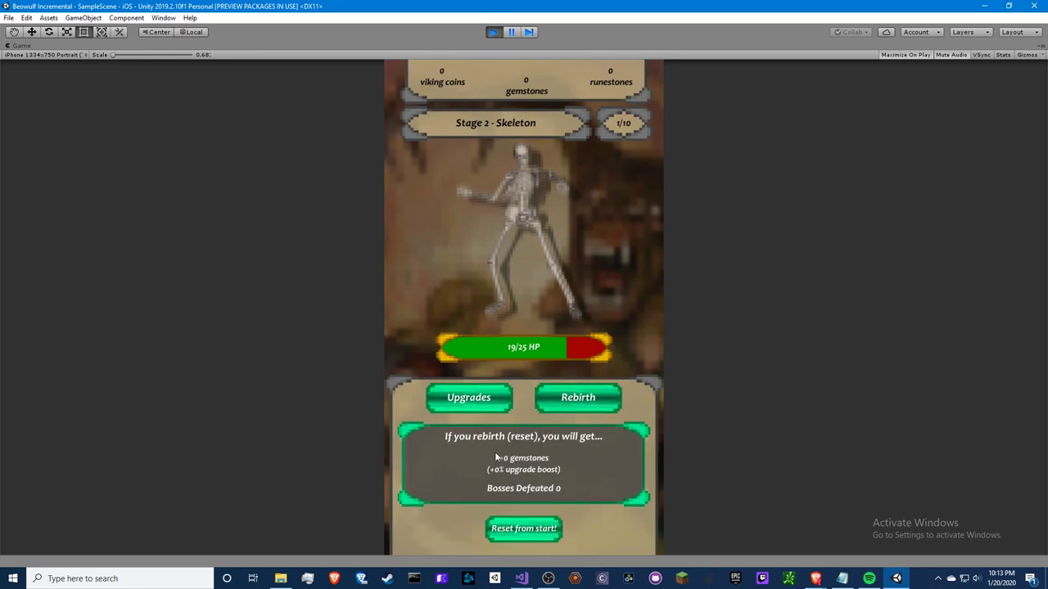
click(493, 402)
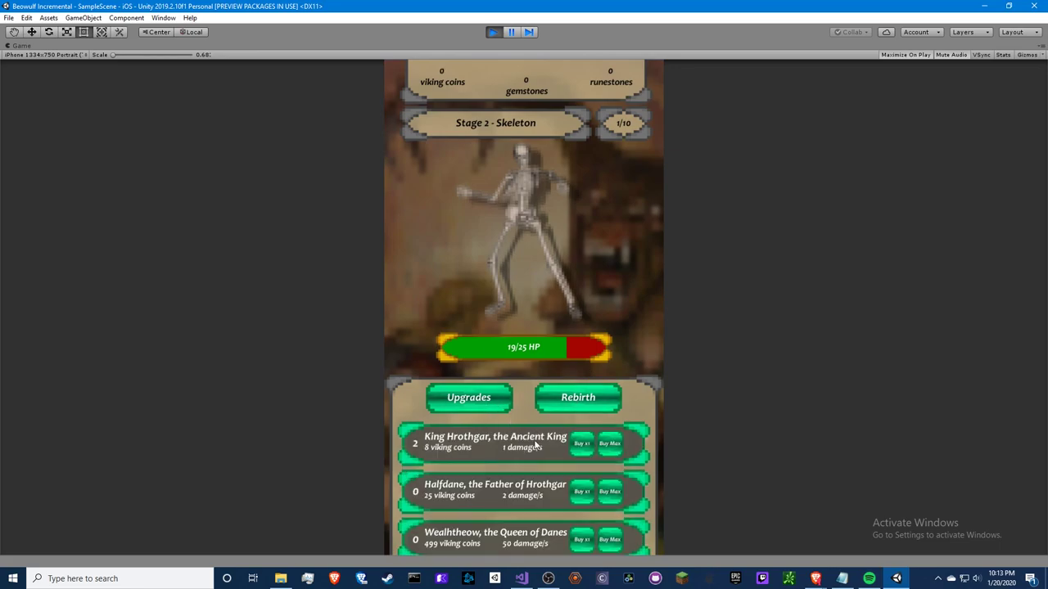
click(578, 399)
click(490, 395)
Defeat two Skeletons, the Reaper and the bat, buying another King Hrothgar level.
click(530, 266)
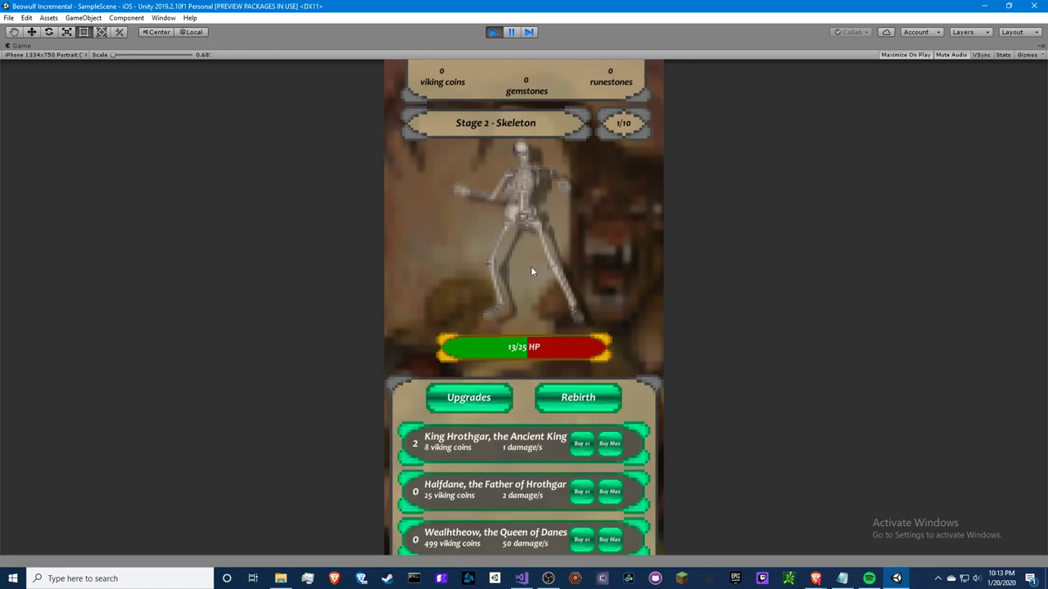
click(540, 245)
click(546, 230)
click(547, 235)
click(548, 236)
click(547, 237)
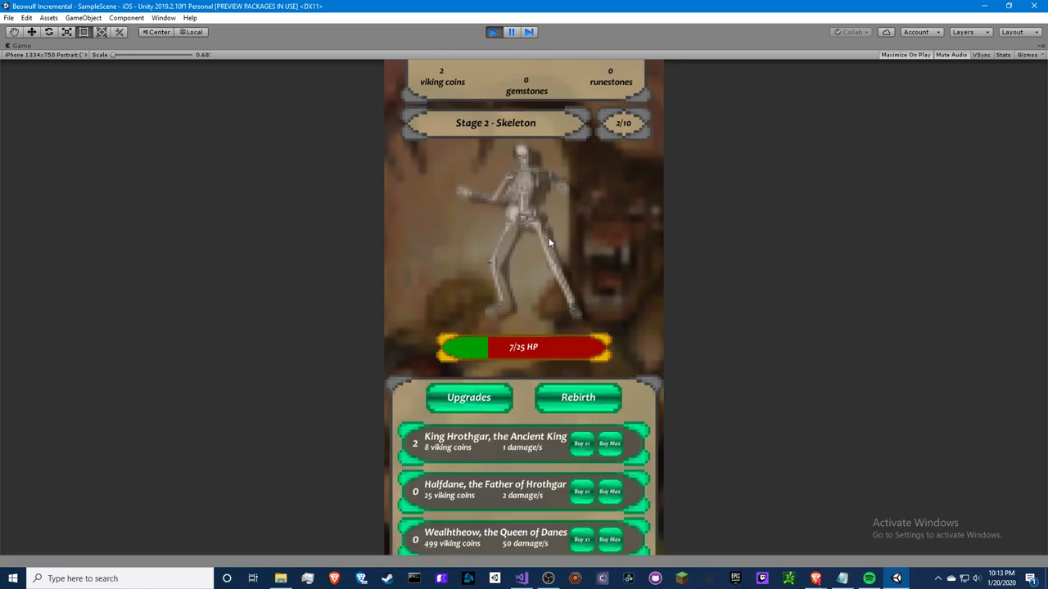
click(547, 239)
click(546, 241)
click(545, 243)
click(542, 250)
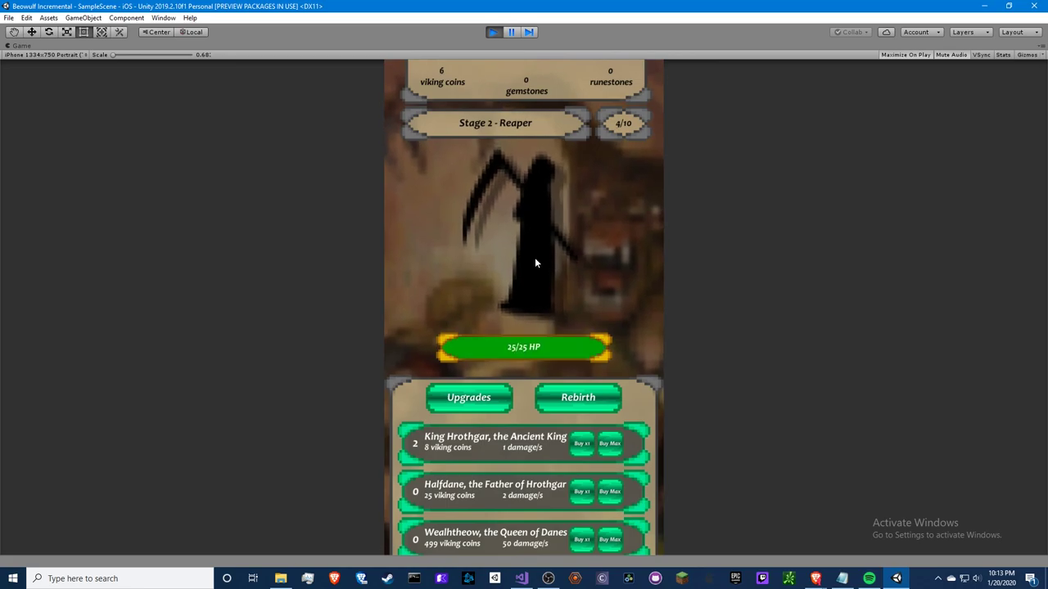
click(535, 257)
click(534, 255)
click(533, 254)
click(533, 253)
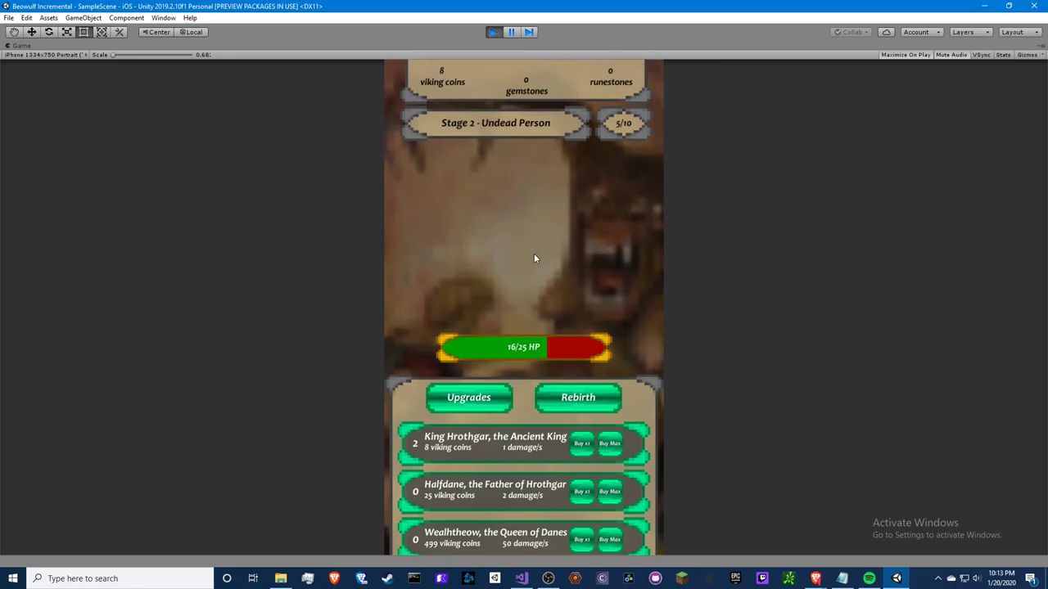
click(533, 253)
click(533, 254)
click(533, 255)
click(533, 260)
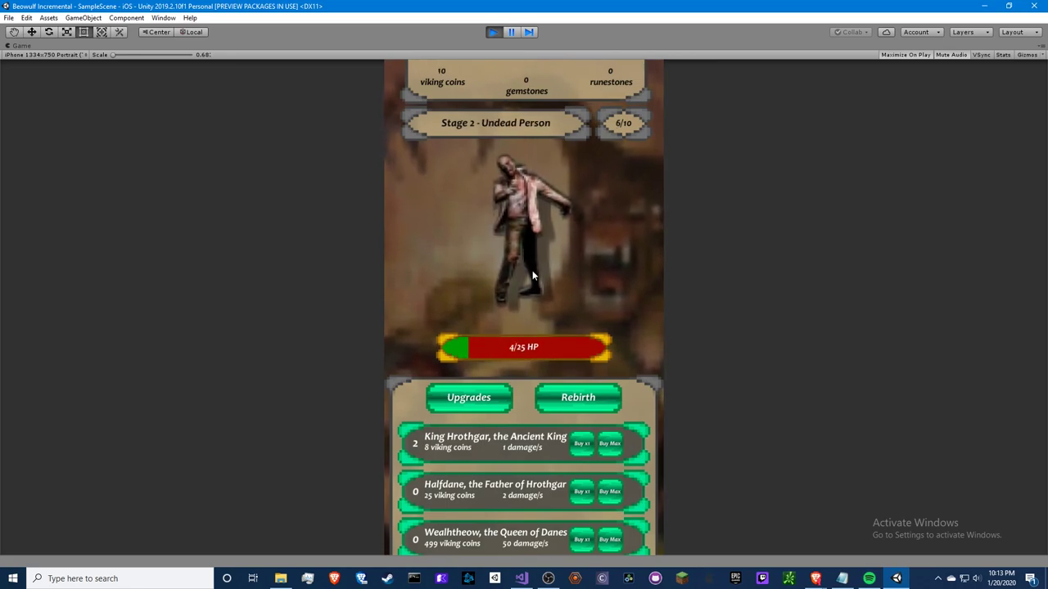
click(533, 270)
click(583, 444)
Defeat the Undead Person, bat, Dead Person, Skeleton and Devil Sans.
click(556, 293)
click(555, 296)
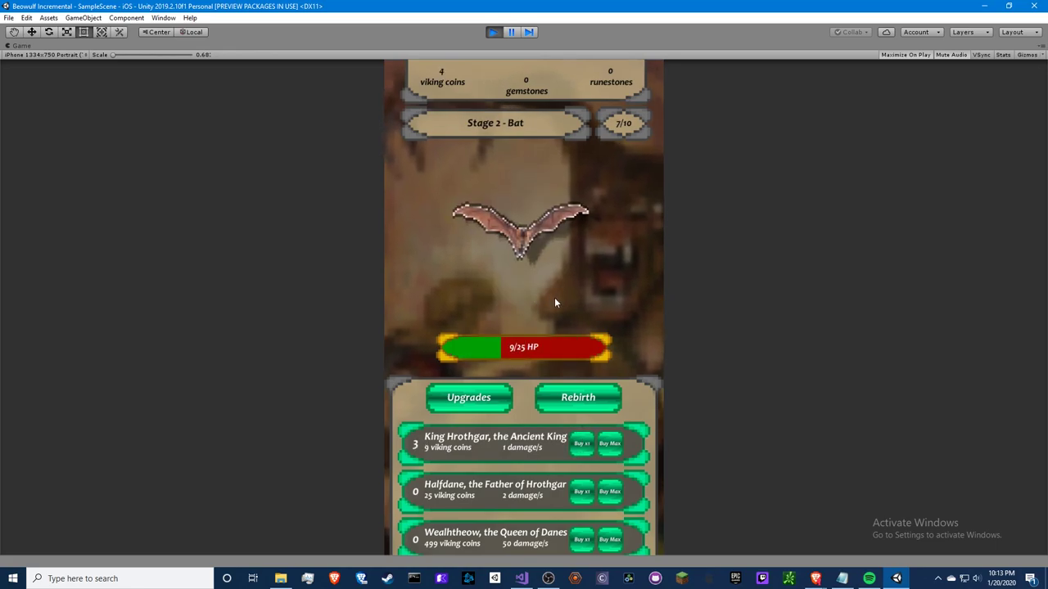
click(555, 297)
click(554, 297)
click(527, 241)
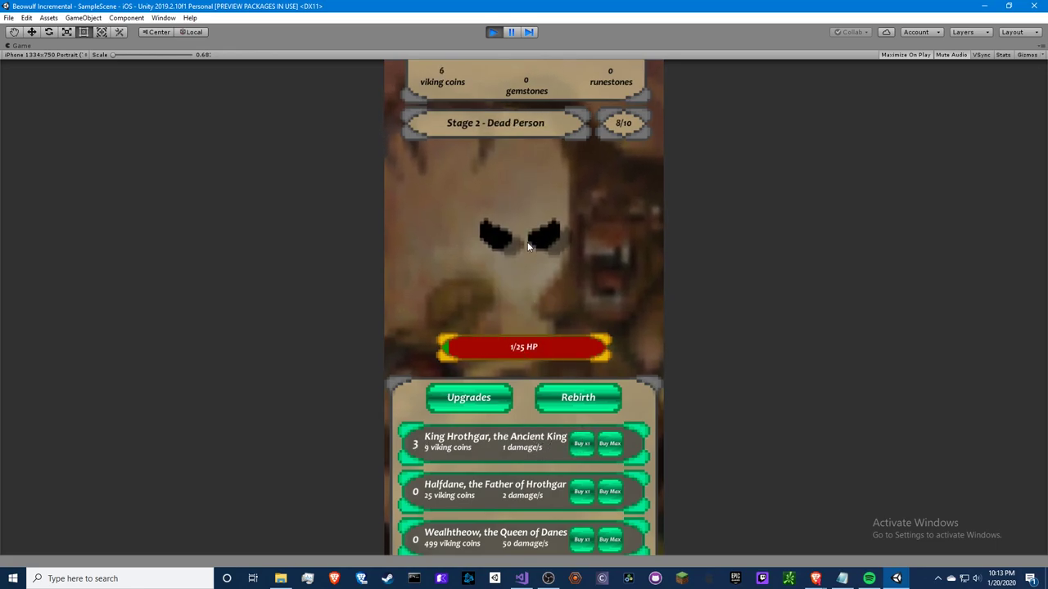
click(526, 240)
click(522, 239)
click(519, 239)
click(519, 243)
click(519, 243)
click(519, 246)
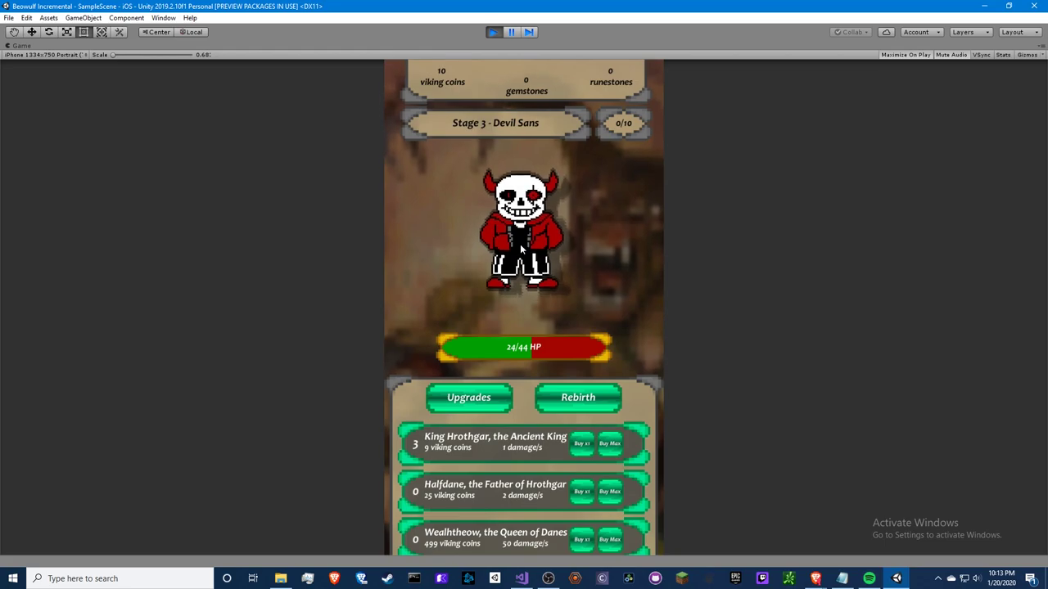
click(520, 250)
click(523, 253)
click(524, 259)
click(526, 263)
Defeat the Reaper, the Undead Person and the Dead Person.
click(525, 264)
click(526, 264)
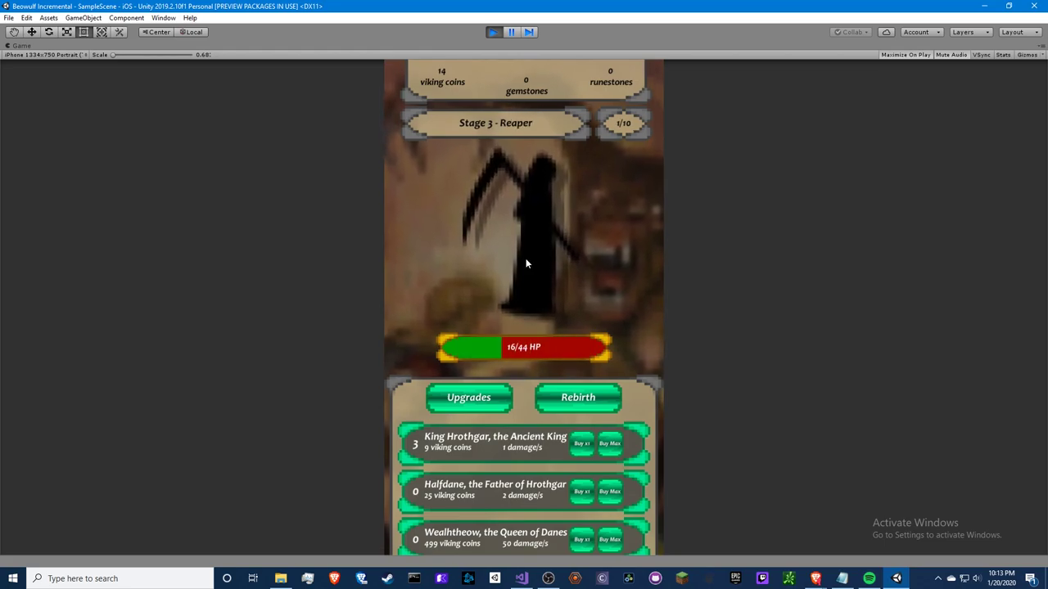
click(526, 264)
click(526, 264)
click(525, 263)
click(525, 264)
click(526, 263)
click(526, 263)
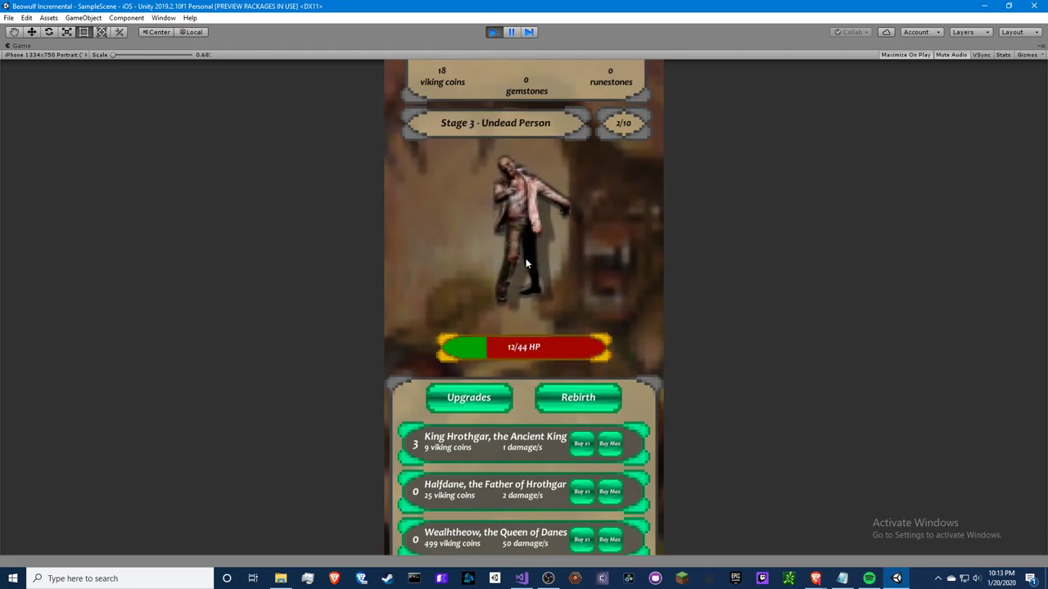
click(526, 263)
click(526, 262)
click(525, 263)
click(525, 263)
click(525, 263)
click(527, 264)
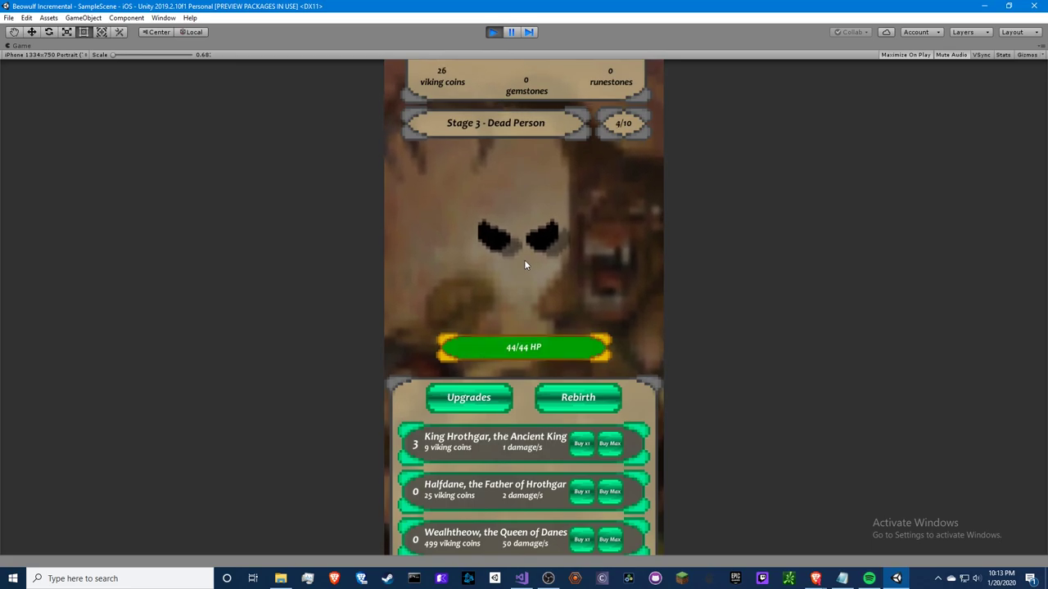
click(529, 265)
click(533, 265)
click(533, 270)
click(534, 272)
Defeat another Undead Person and Reaper, then attack the Skeleton.
click(534, 270)
click(534, 268)
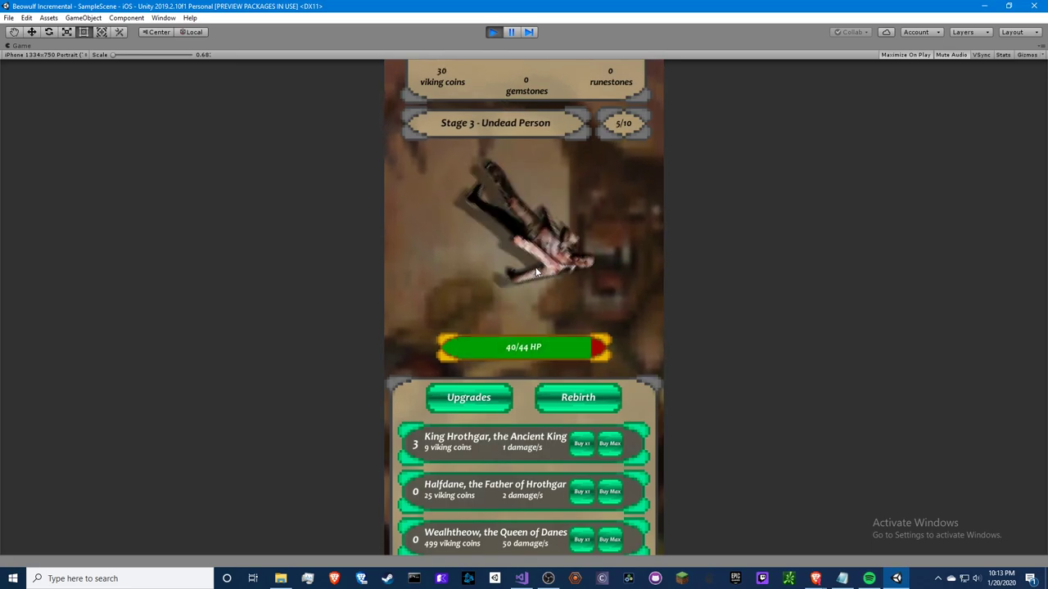
click(534, 267)
click(533, 265)
click(534, 264)
click(533, 261)
click(534, 262)
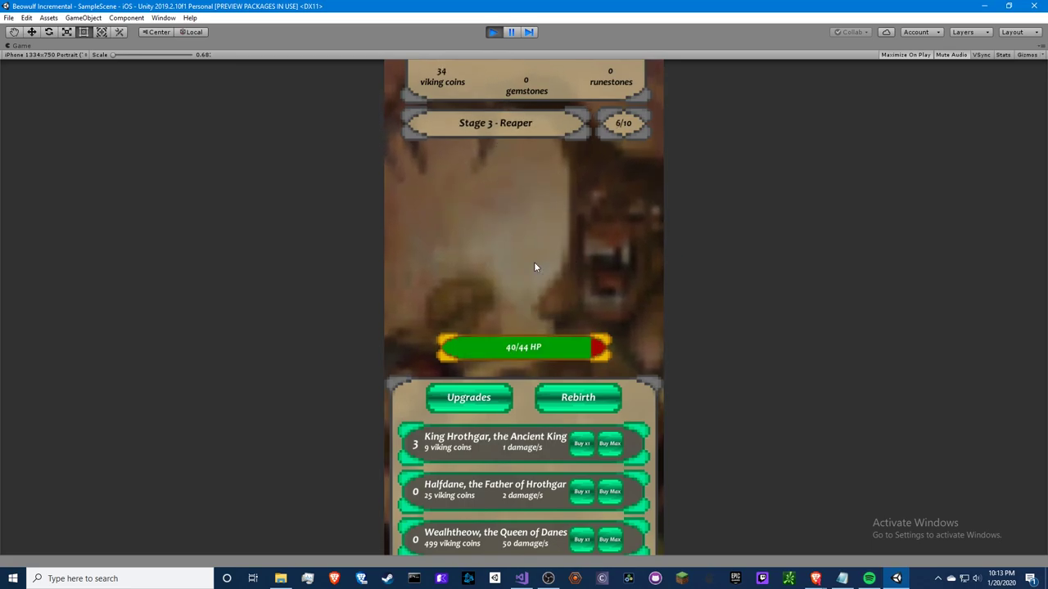
click(534, 262)
click(534, 264)
click(533, 265)
click(533, 267)
click(532, 272)
click(532, 279)
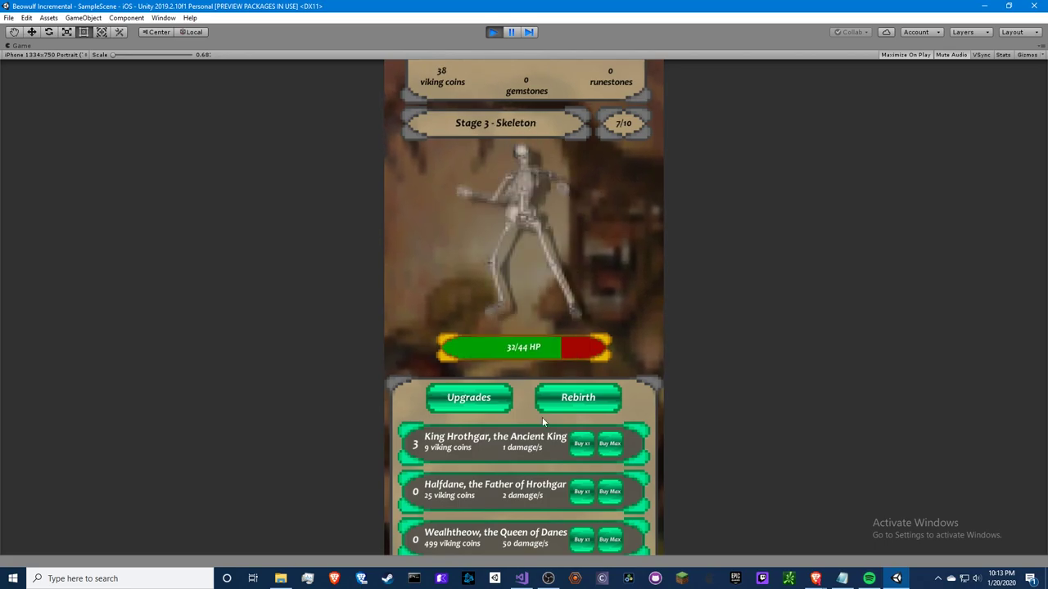
Buy one Halfdane upgrade and defeat the Skeleton and Bat, reaching Stage 3 fight 9/10.
click(582, 491)
click(571, 245)
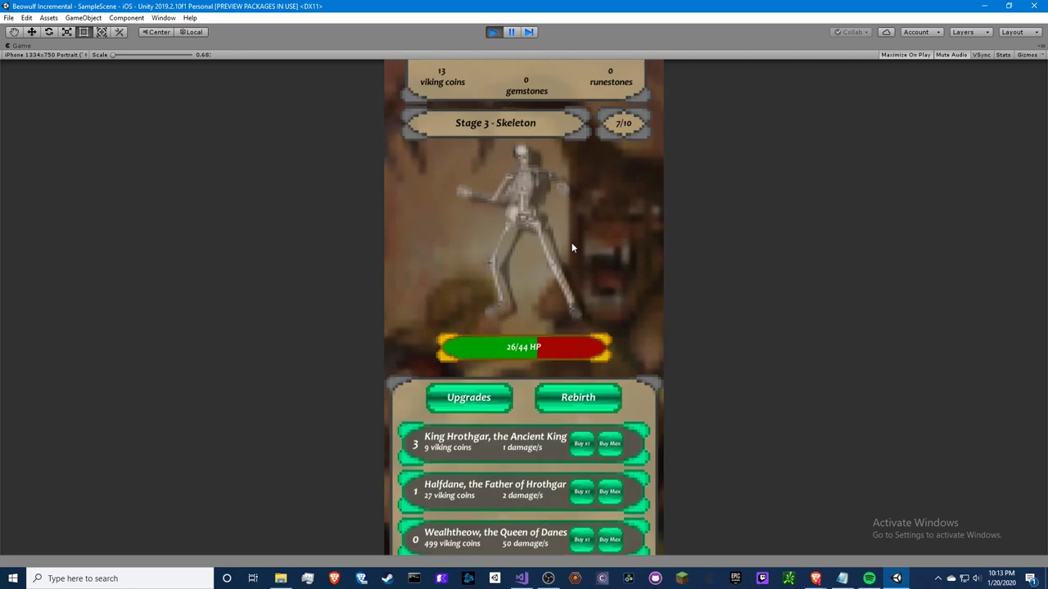
click(571, 243)
click(570, 242)
click(570, 242)
click(552, 248)
click(531, 254)
click(530, 257)
click(528, 257)
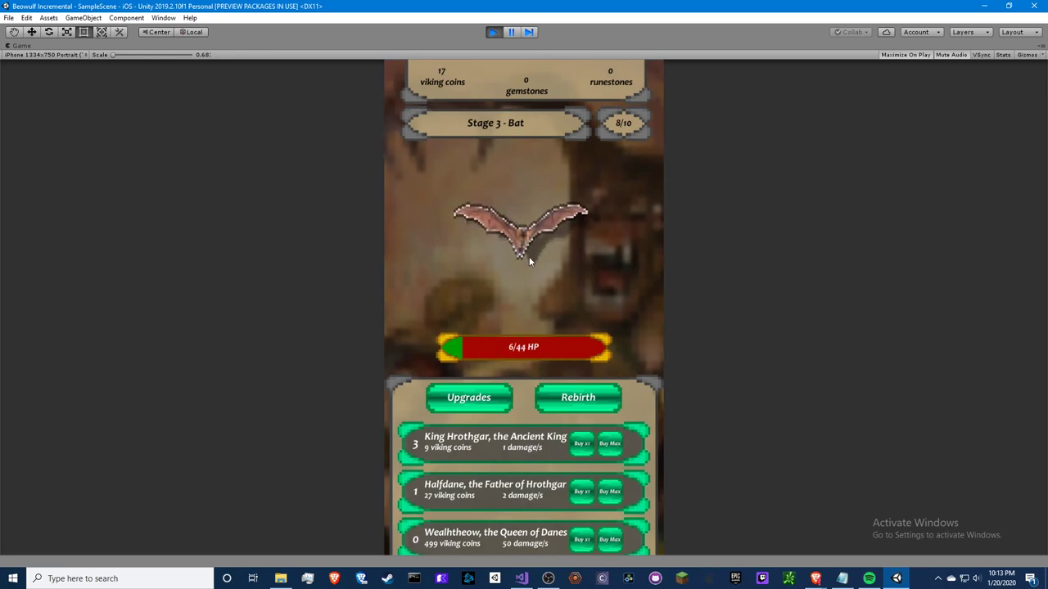
click(529, 256)
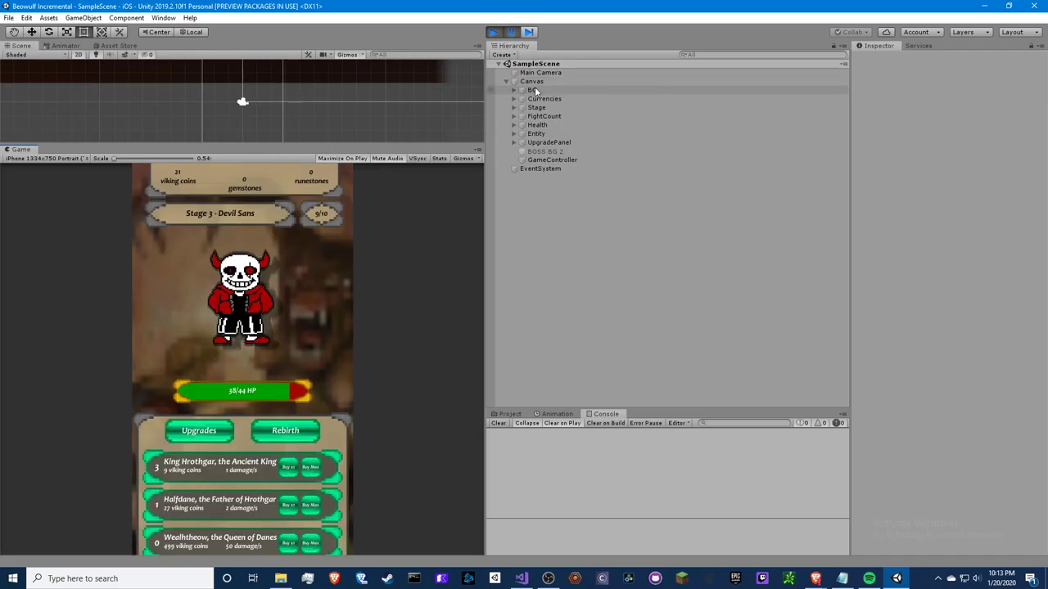
Boost GameController's Viking Coins to 435345, resume play, and max-buy King Hrothgar (109) and Halfdane (54).
click(551, 159)
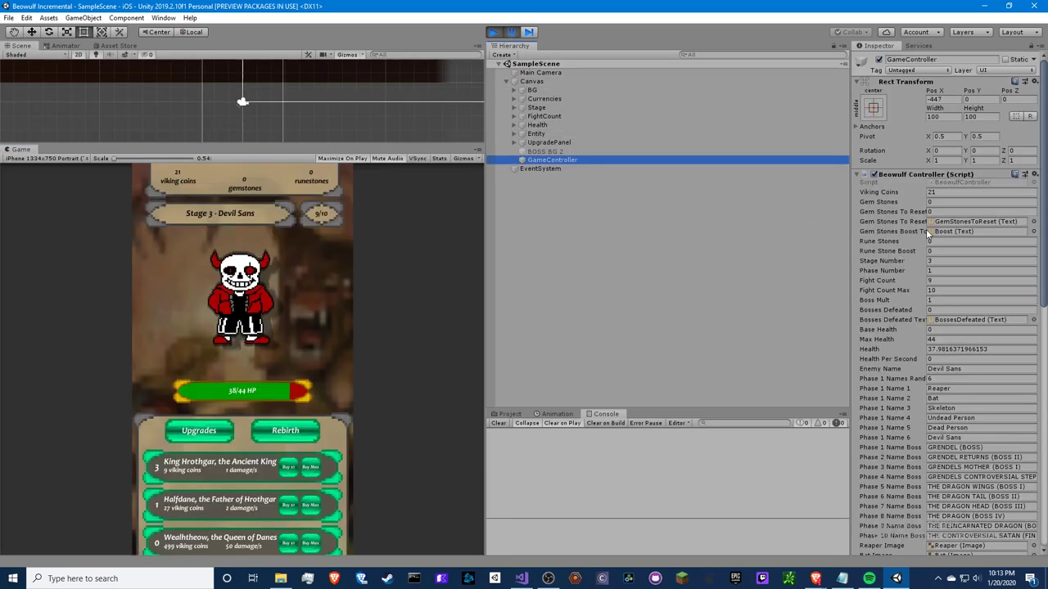
click(949, 193)
text(000)
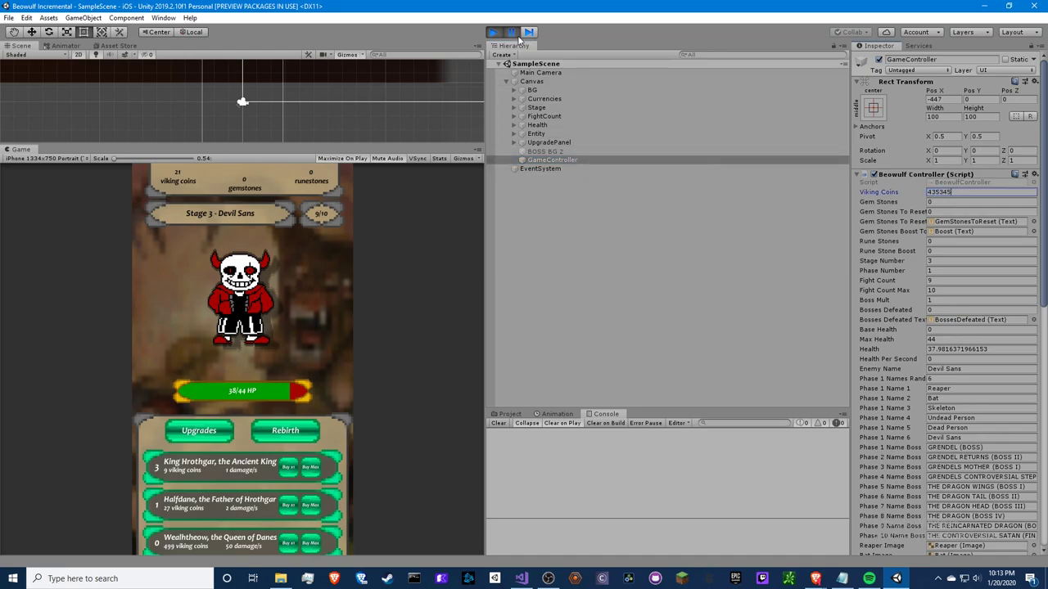
key(Return)
key(shift+space)
click(610, 448)
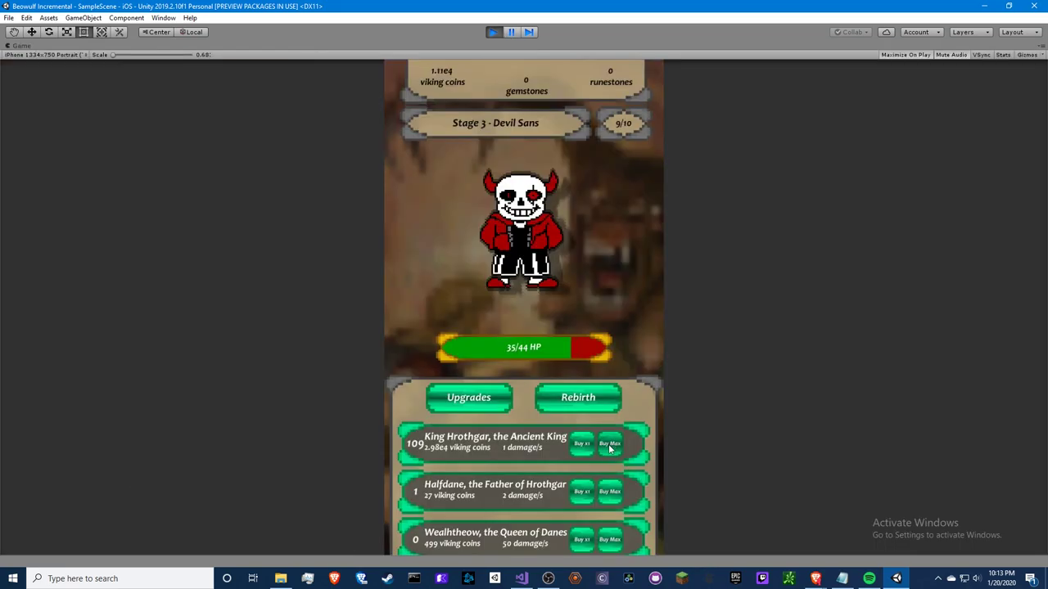
click(610, 492)
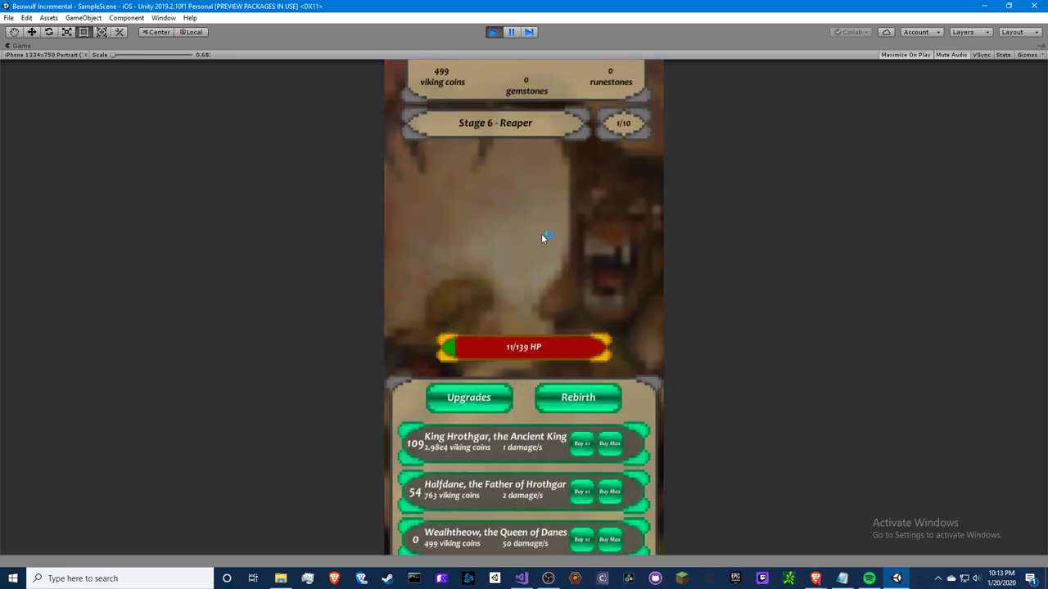
Buy one Wealhtheow and, after beating the boss, rebirth from the start for 3 gemstones.
click(581, 539)
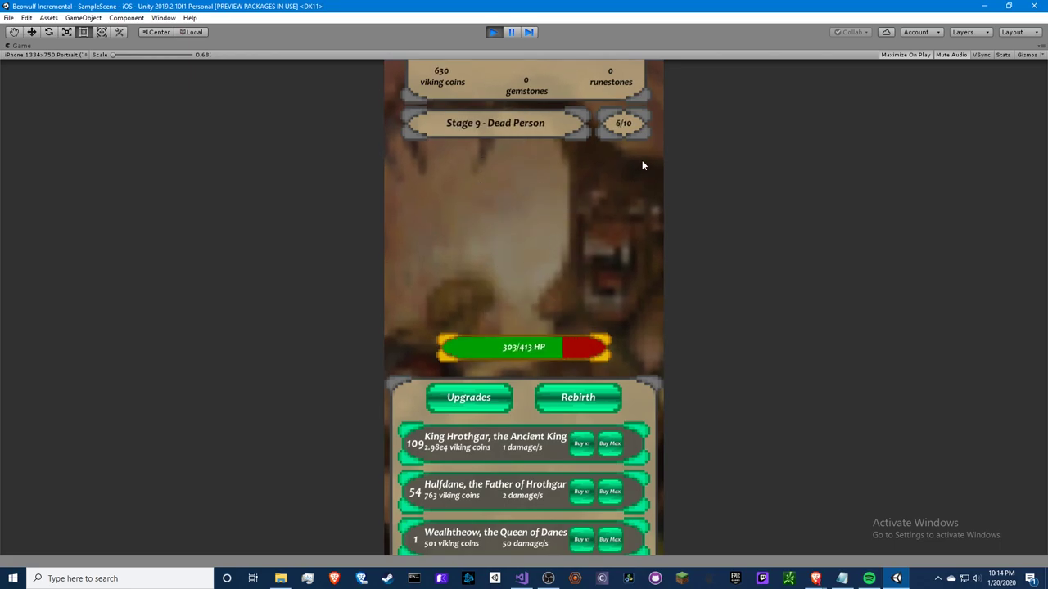
click(578, 397)
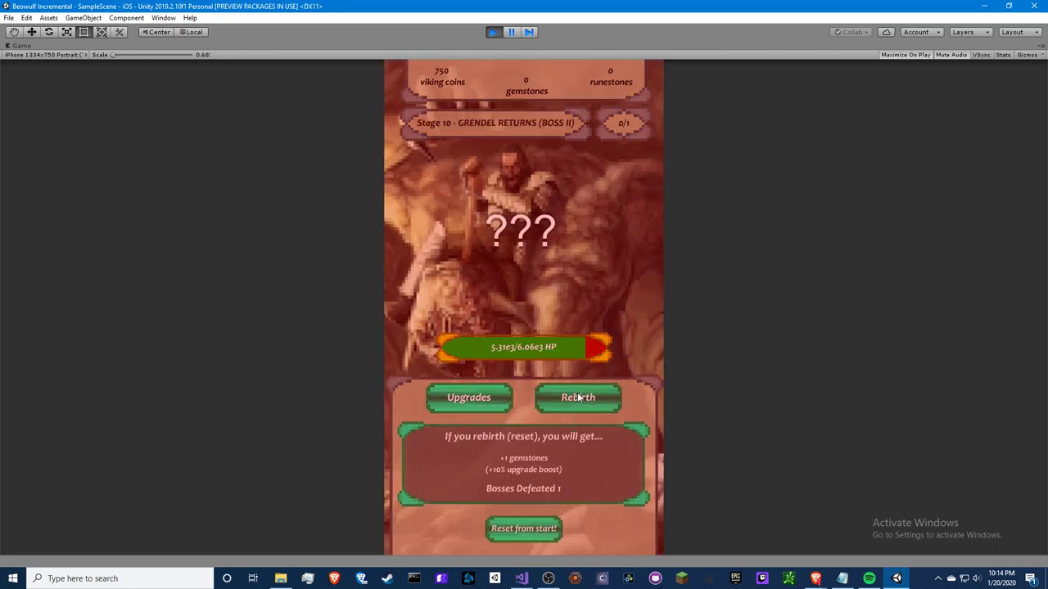
click(469, 397)
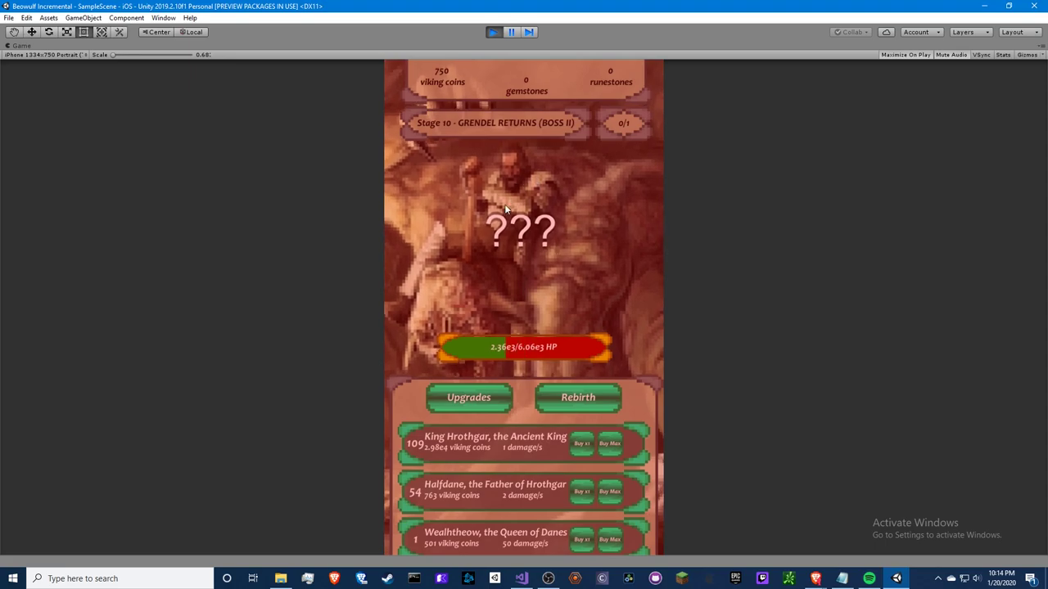
click(565, 401)
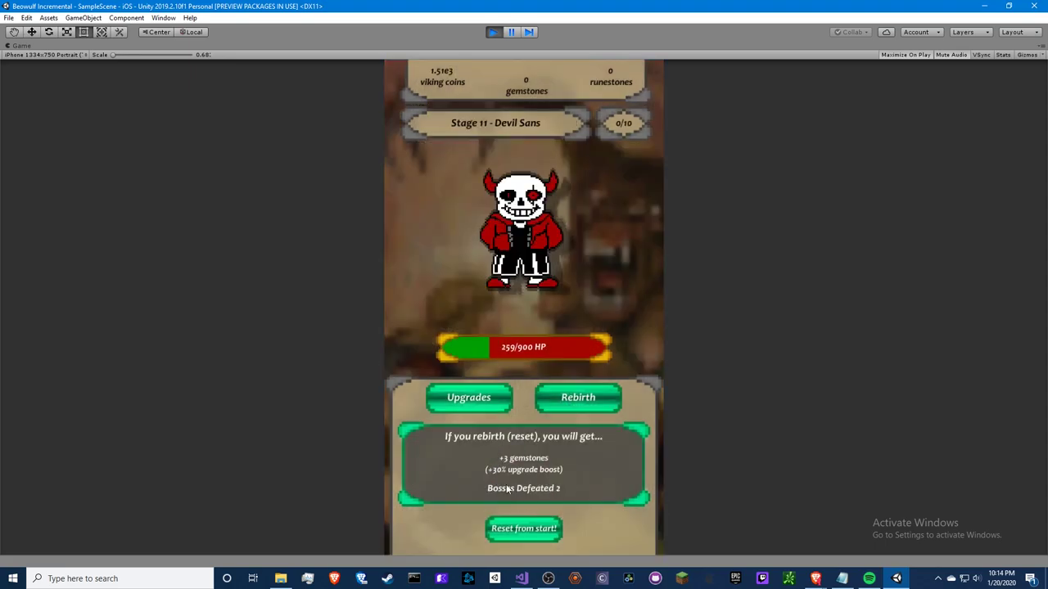
click(526, 530)
click(480, 401)
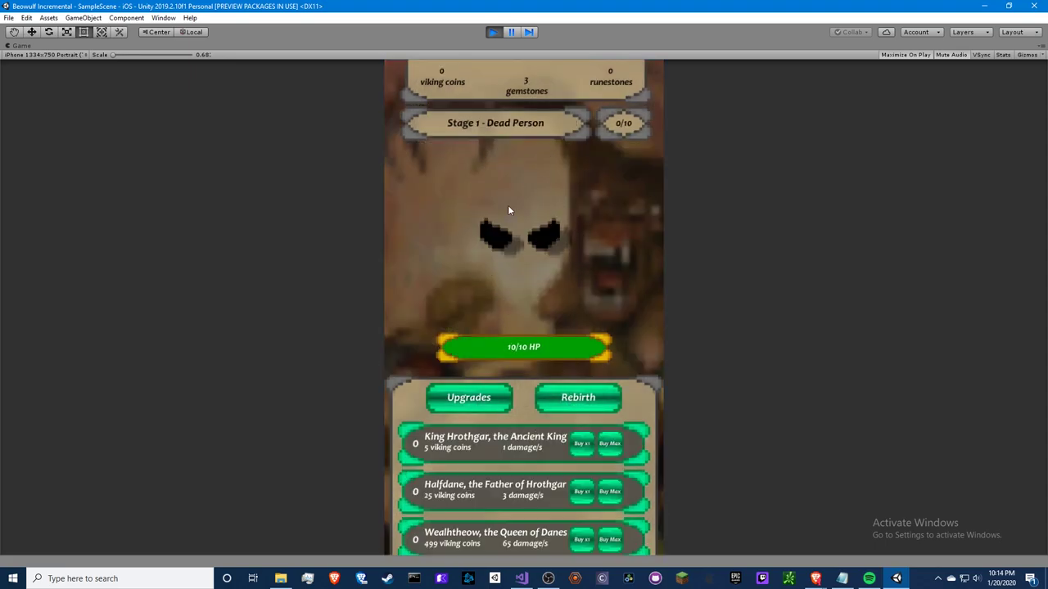
Attack the Dead Person enemy until it dies, then exit play mode.
click(528, 254)
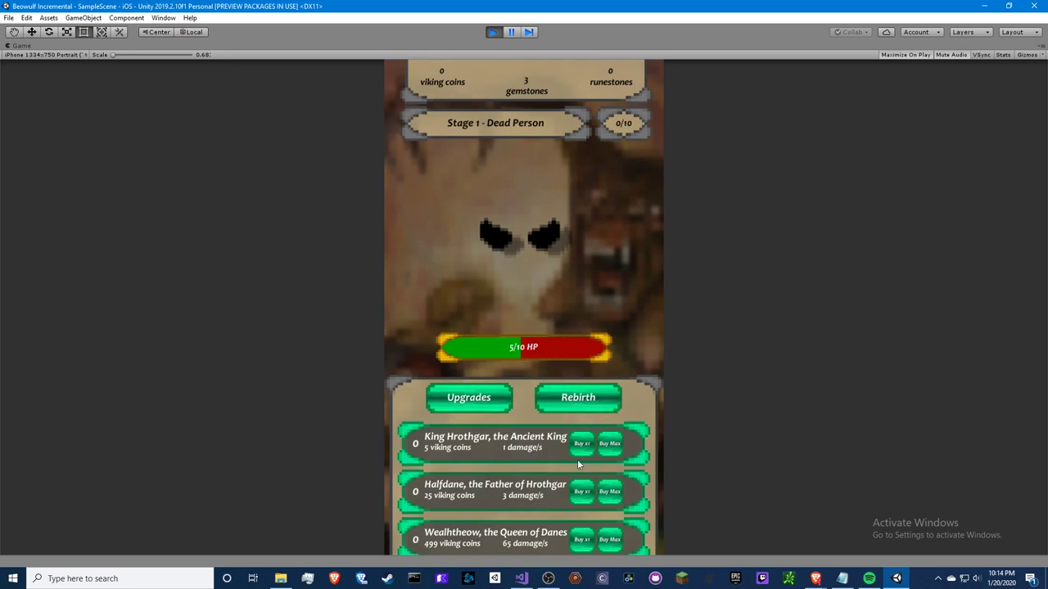
click(581, 400)
click(491, 395)
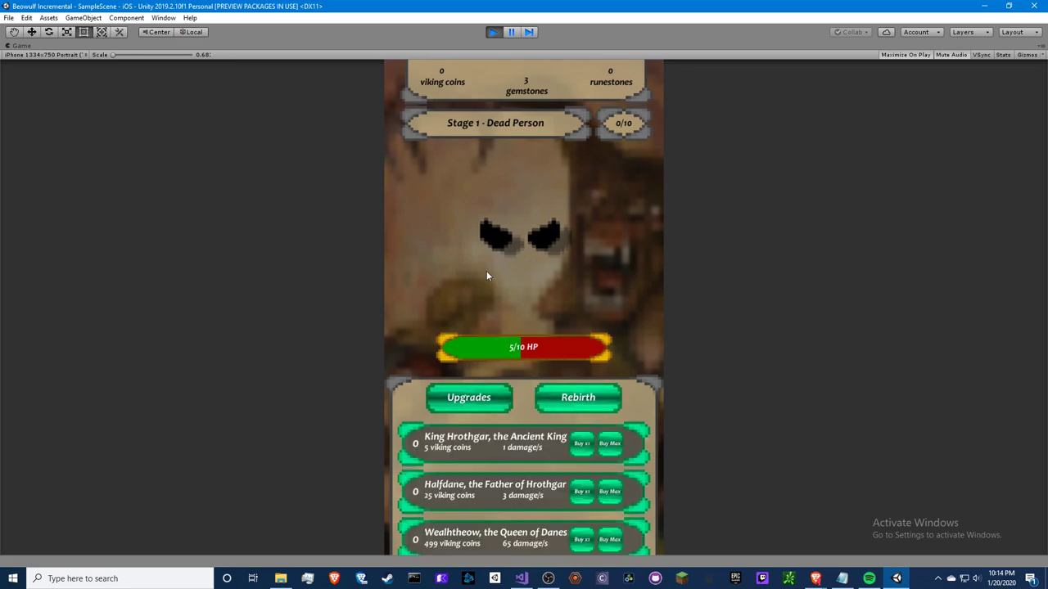
click(544, 317)
click(544, 317)
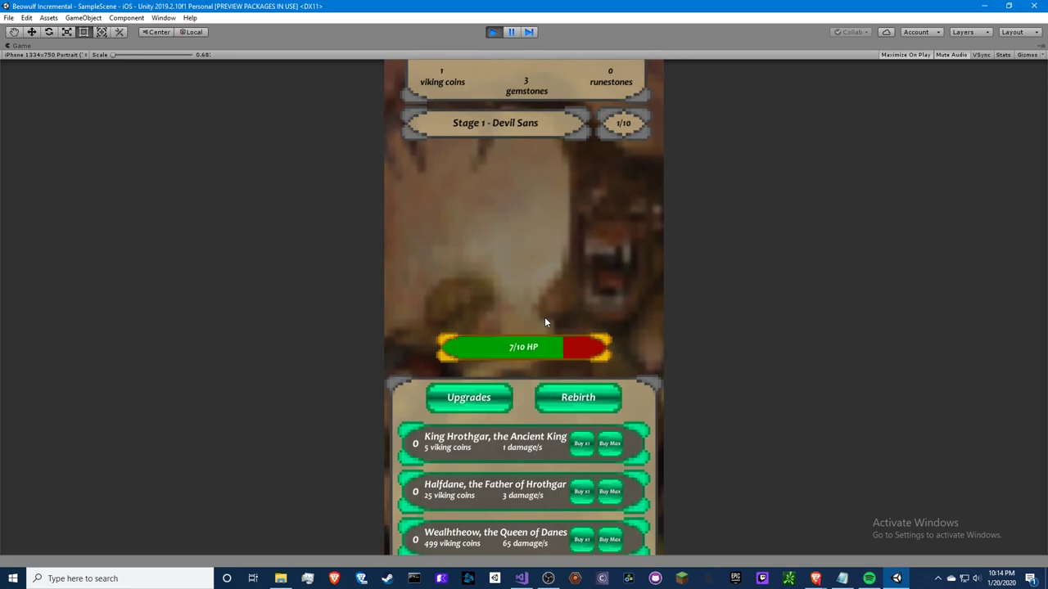
click(544, 317)
click(544, 314)
click(544, 313)
click(491, 32)
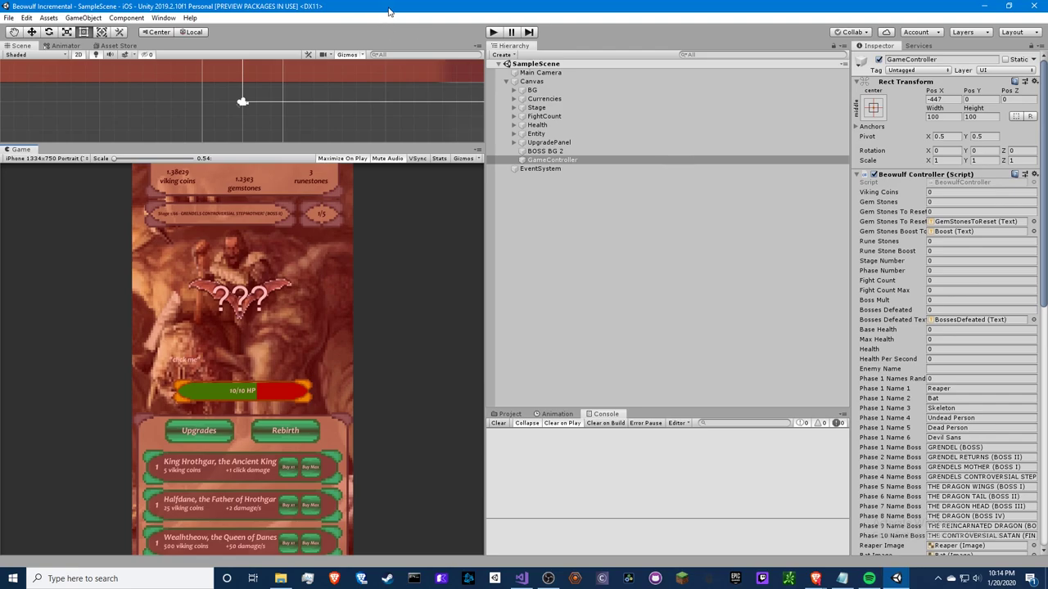
Bring up Unity's File menu commands after checking the Edit menu and briefly switching applications.
click(8, 17)
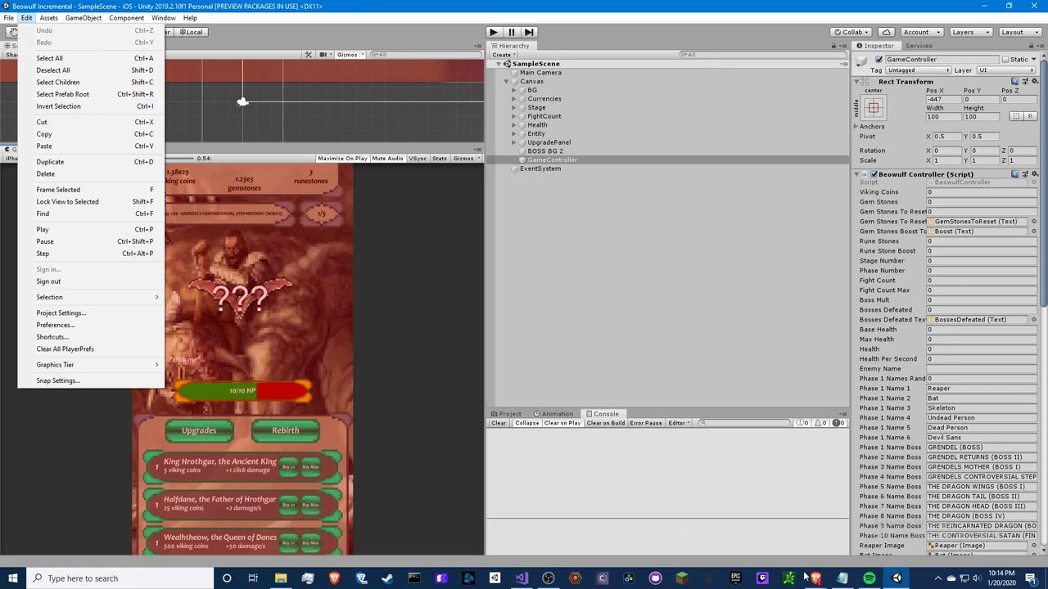
click(495, 579)
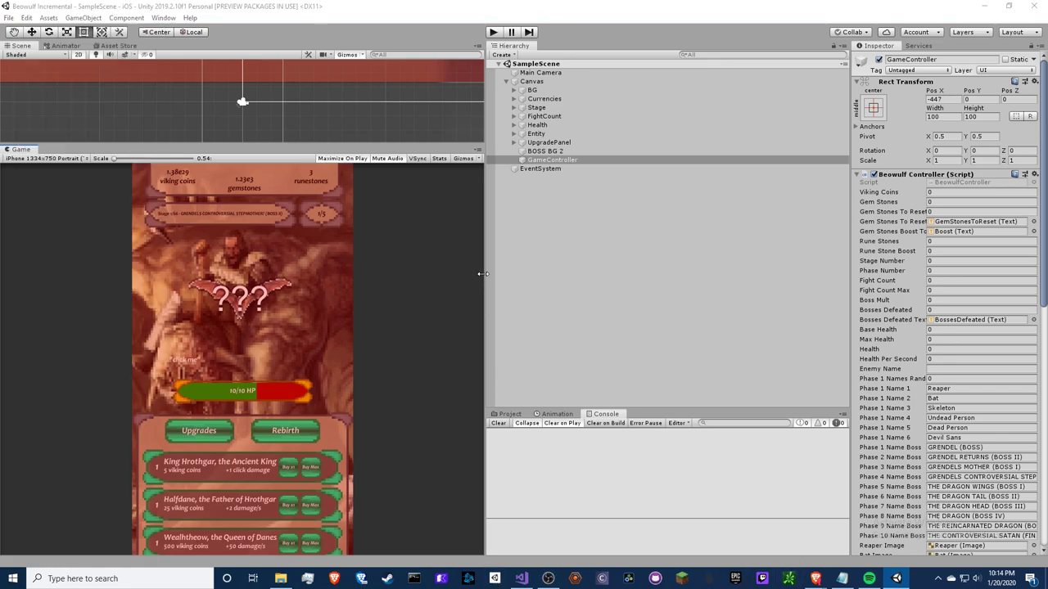
click(147, 59)
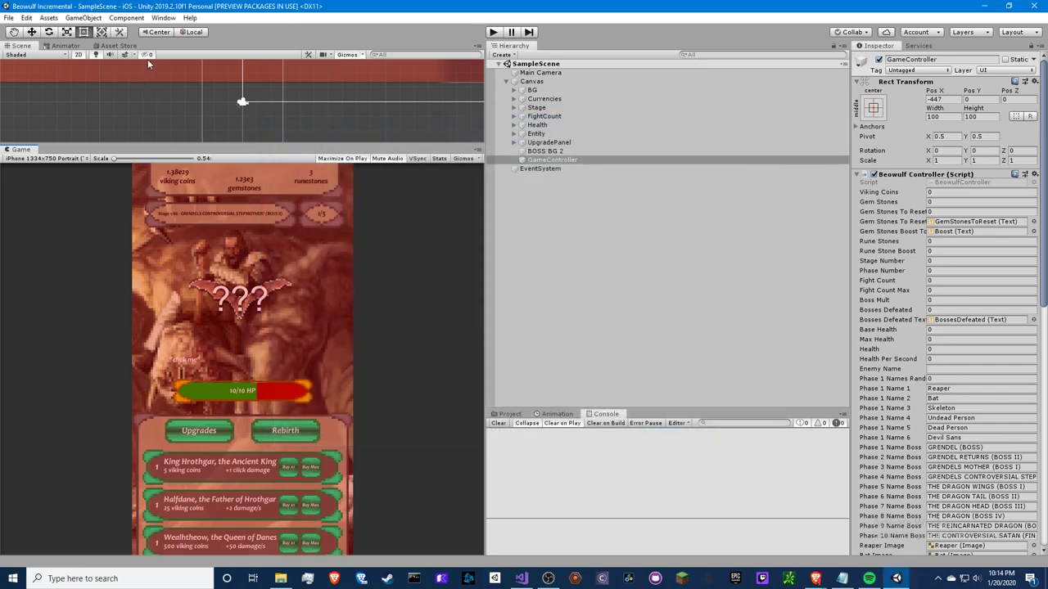
click(8, 17)
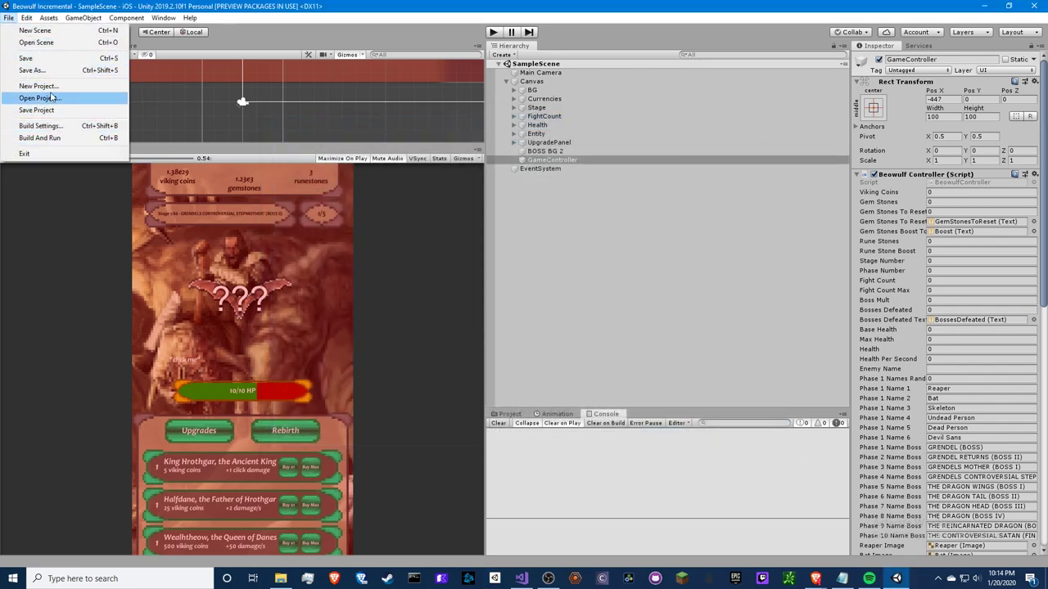
Start a fresh untitled scene and set the Game view to Free Aspect.
click(35, 30)
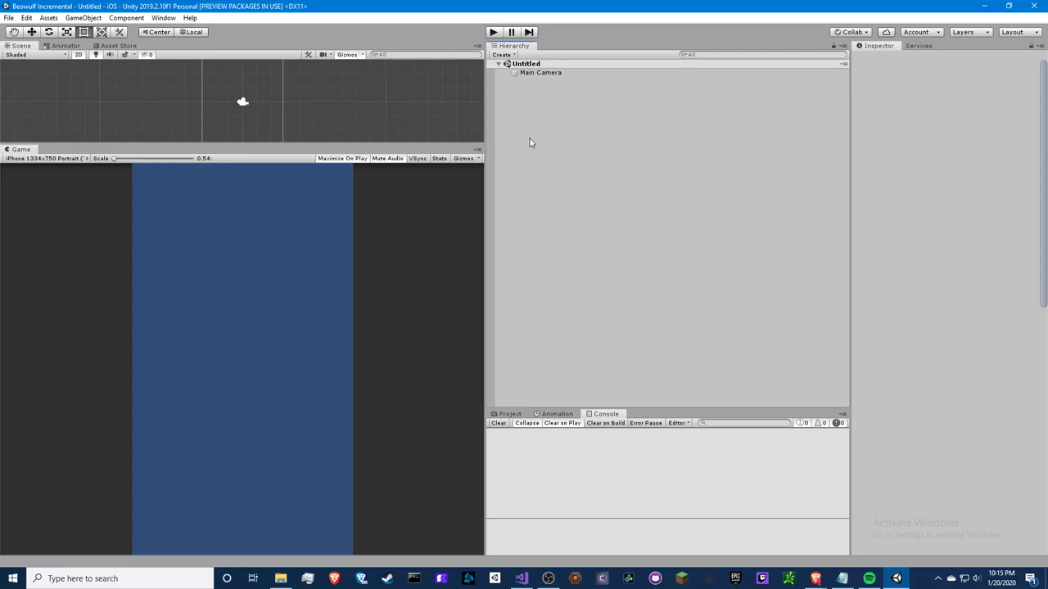
click(505, 414)
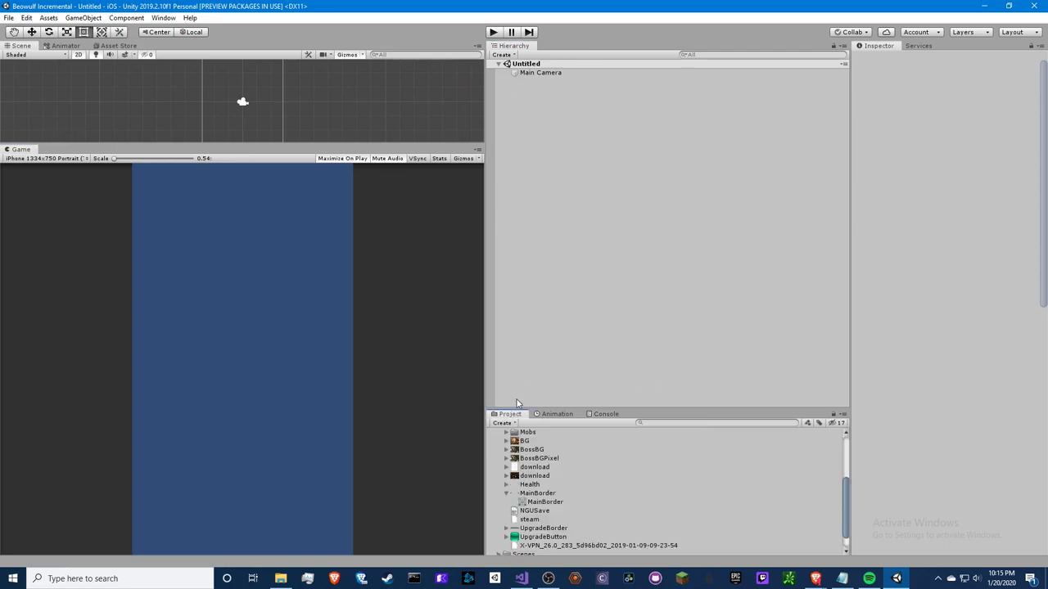
click(75, 159)
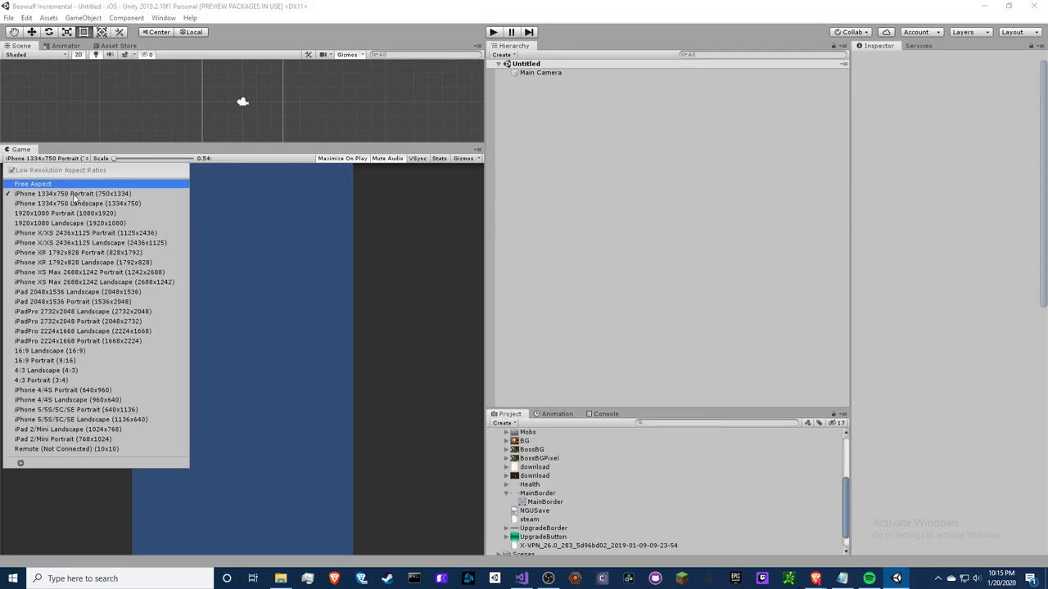
click(33, 184)
click(37, 159)
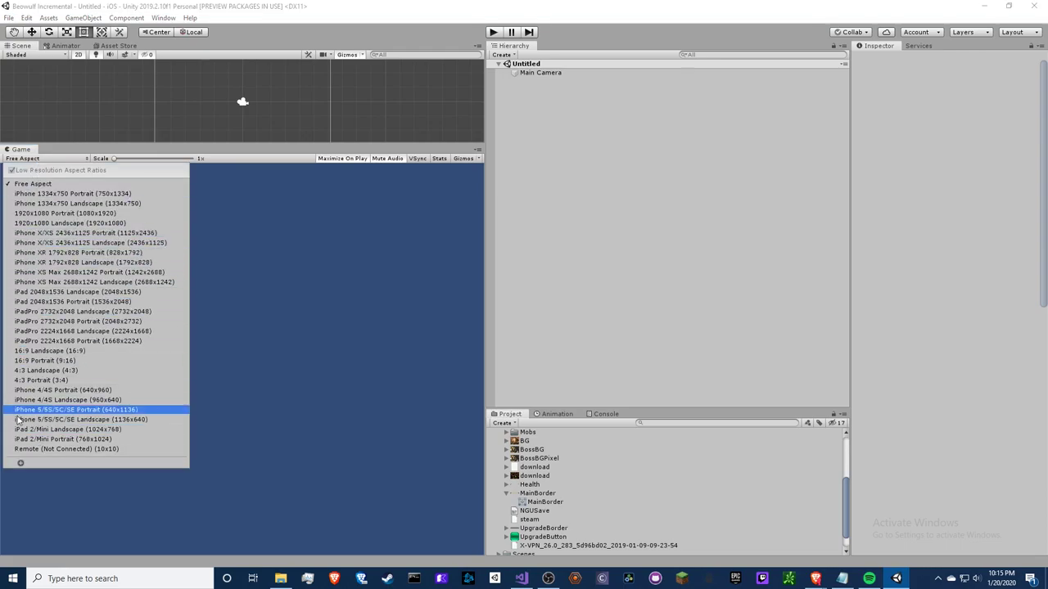
Add a custom Fixed Resolution preset of 1280x720 to the Game view.
click(21, 464)
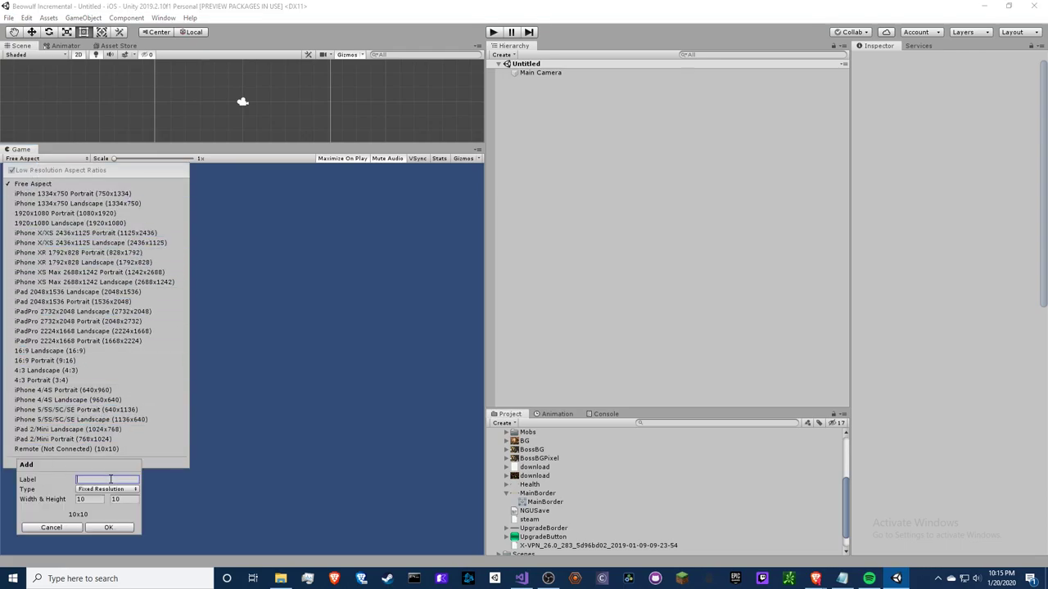
text(1920)
key(BackSpace)
key(BackSpace)
key(BackSpace)
key(BackSpace)
key(Tab)
key(Tab)
text(80)
key(Tab)
text(0)
click(106, 527)
Set the Game view preview to 16:9 Landscape.
click(111, 157)
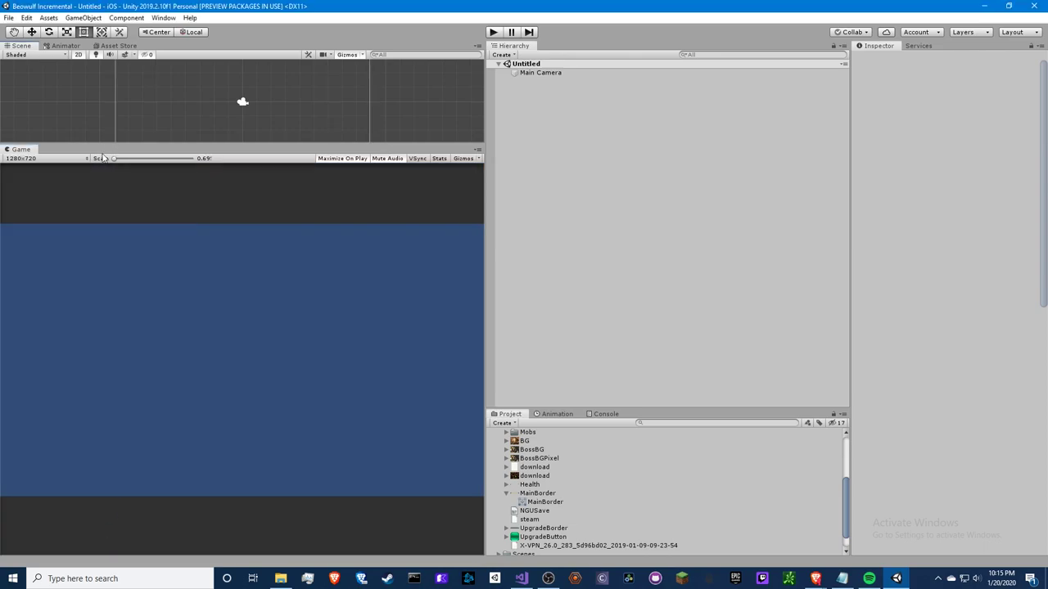
click(60, 158)
click(51, 355)
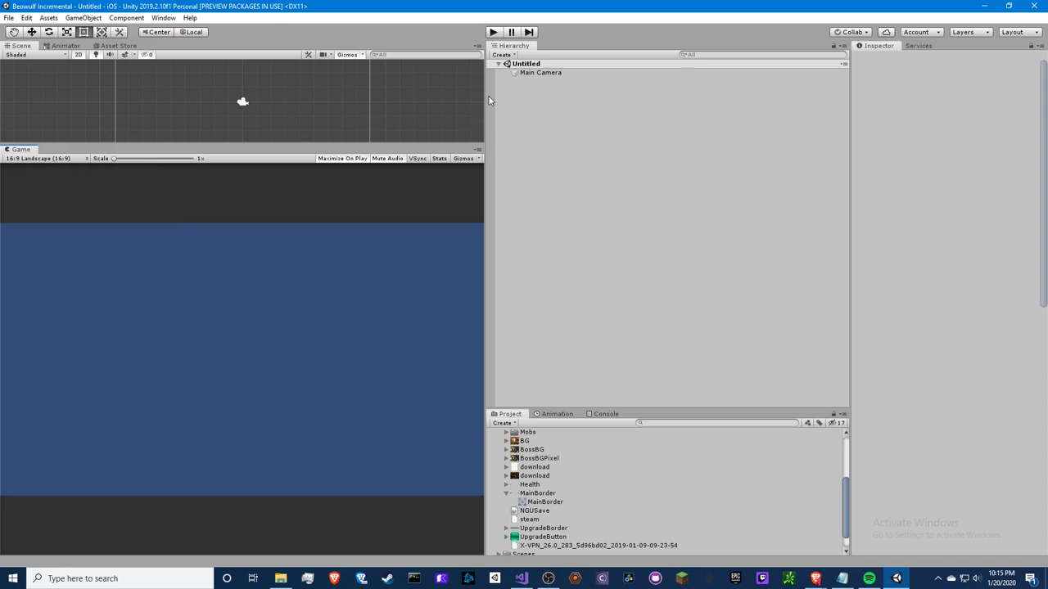
Enlarge the Scene view and add a UI Canvas, framing it in view.
drag(136, 146, 164, 233)
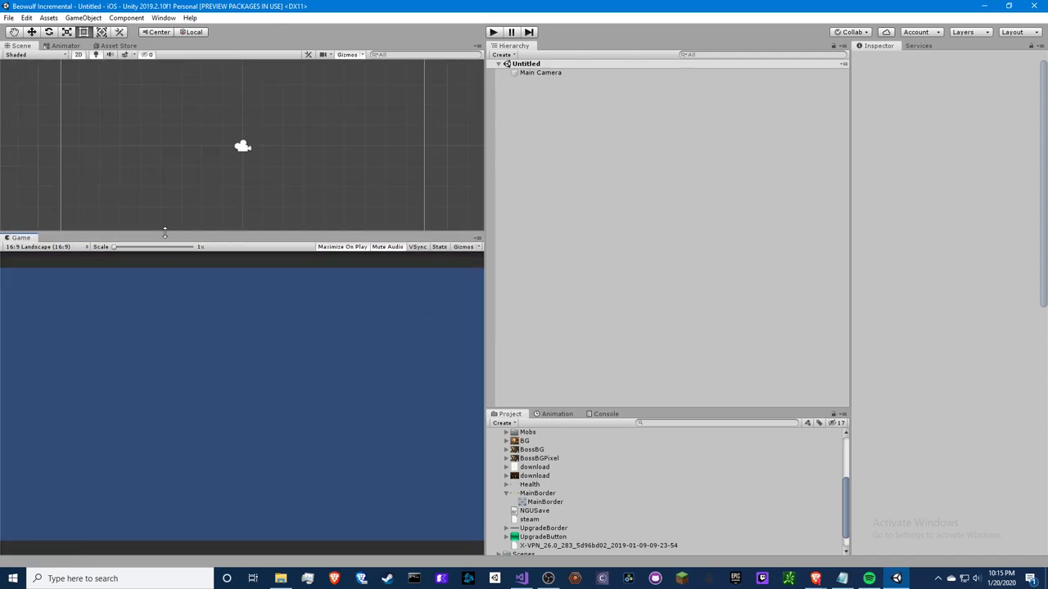
right_click(534, 106)
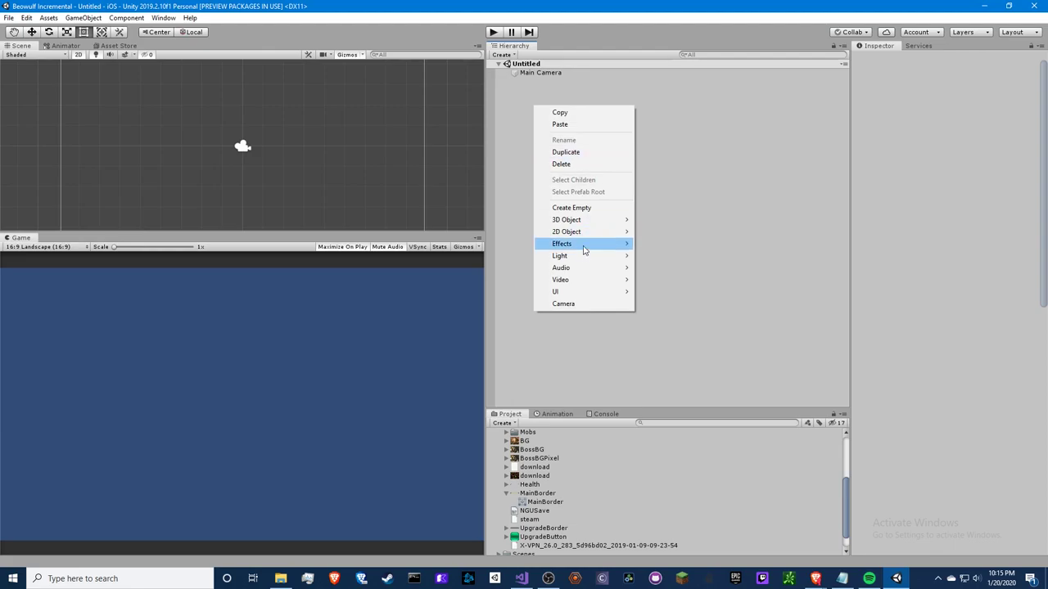
mouse_move(578, 291)
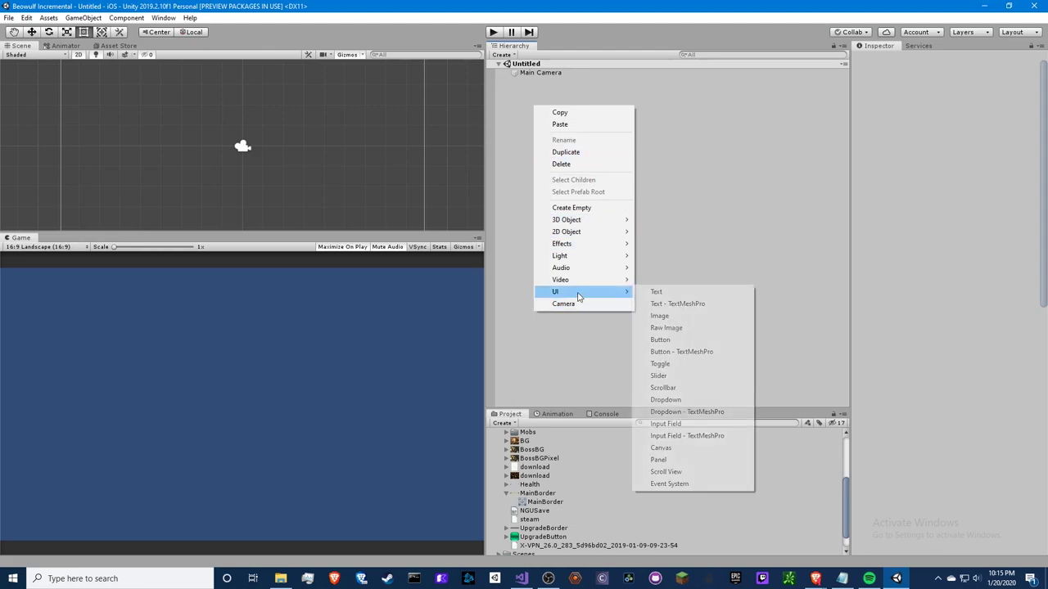
click(670, 449)
key(f)
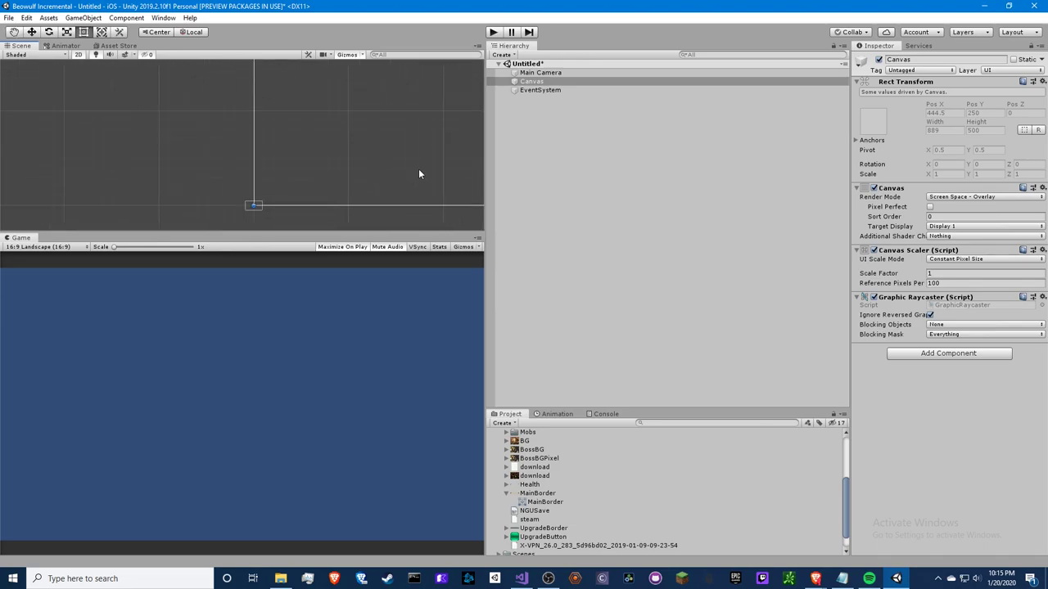
scroll(326, 166, up, 3)
scroll(325, 166, down, 2)
key(f)
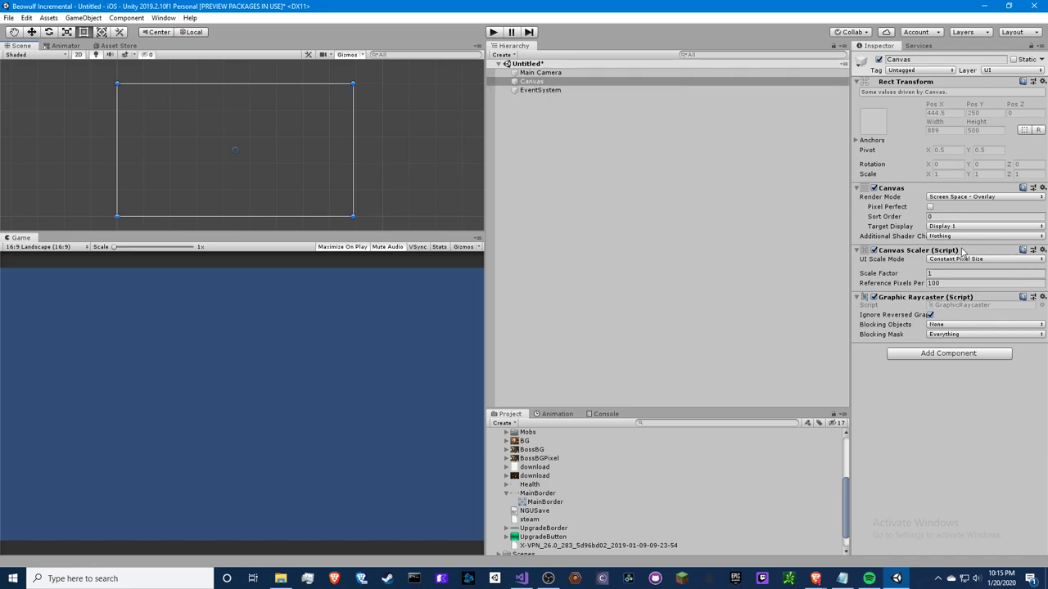
Set the Canvas Scaler to Scale With Screen Size with a 1280x720 reference resolution.
click(958, 259)
click(952, 278)
click(950, 274)
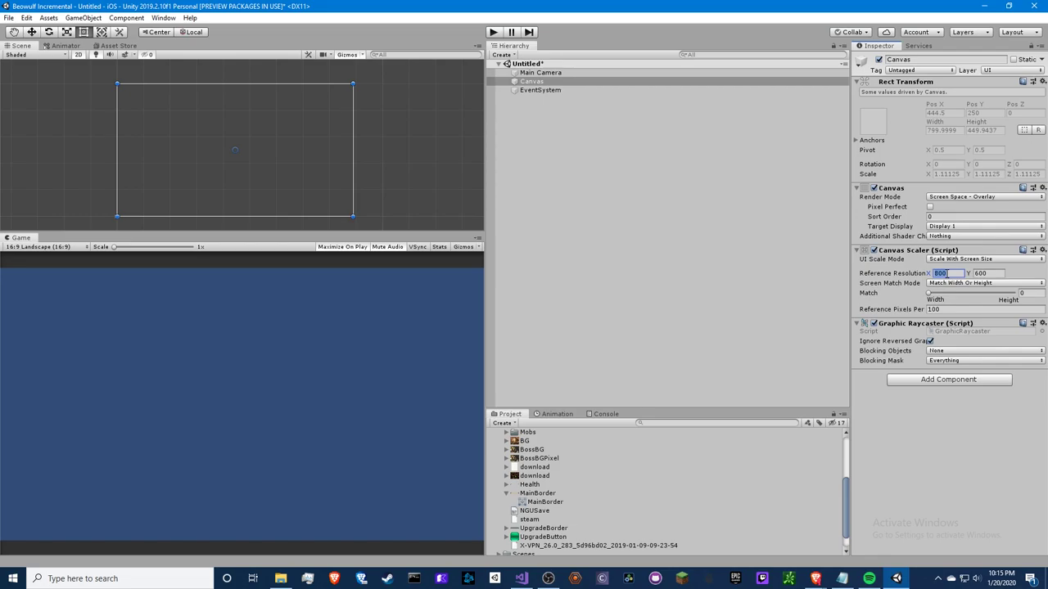
click(946, 283)
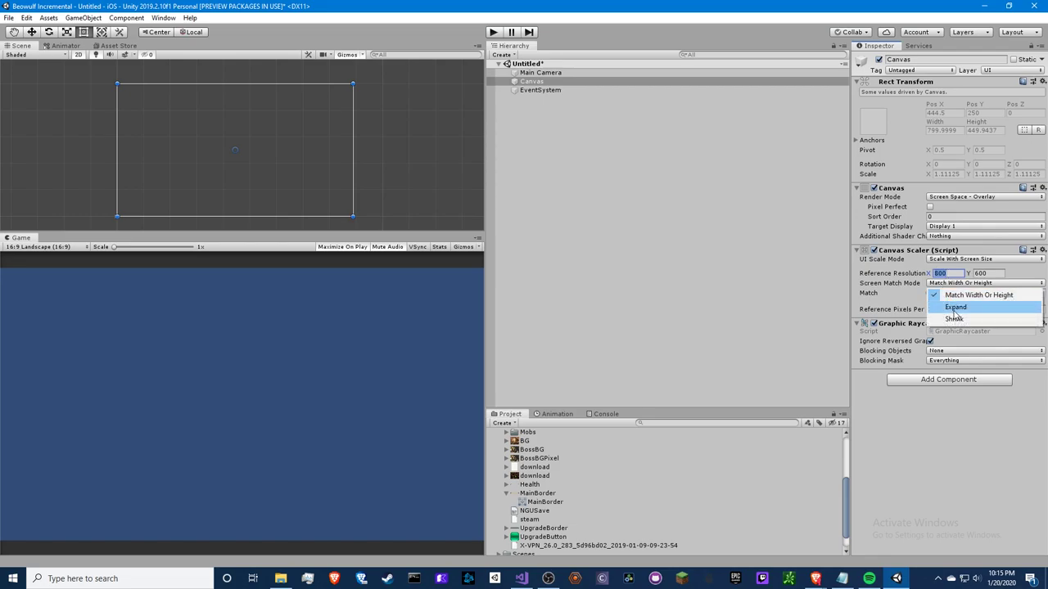
click(989, 276)
click(946, 274)
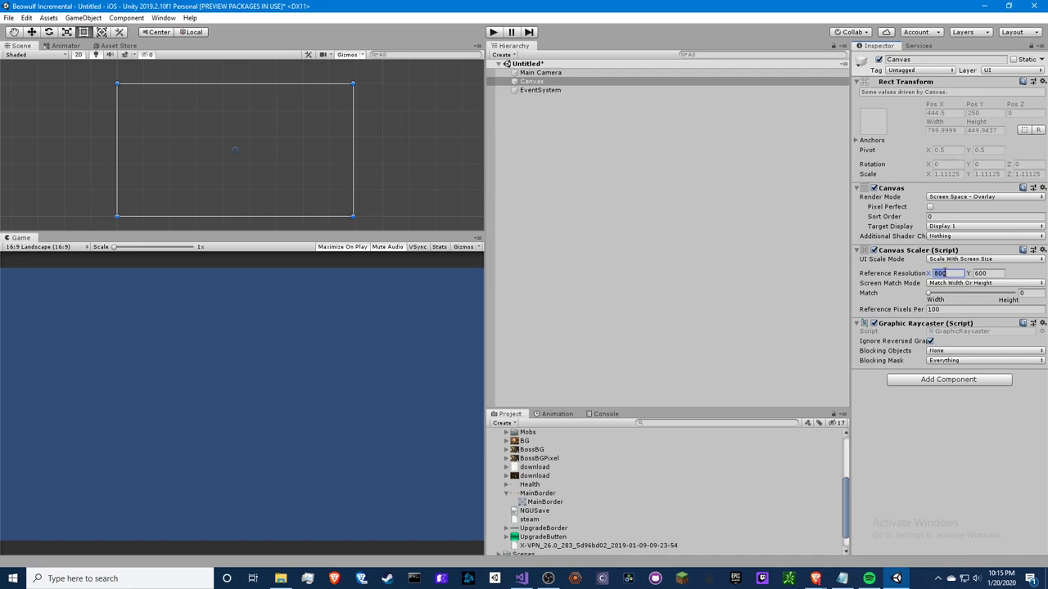
text(1280)
click(1000, 274)
text(720)
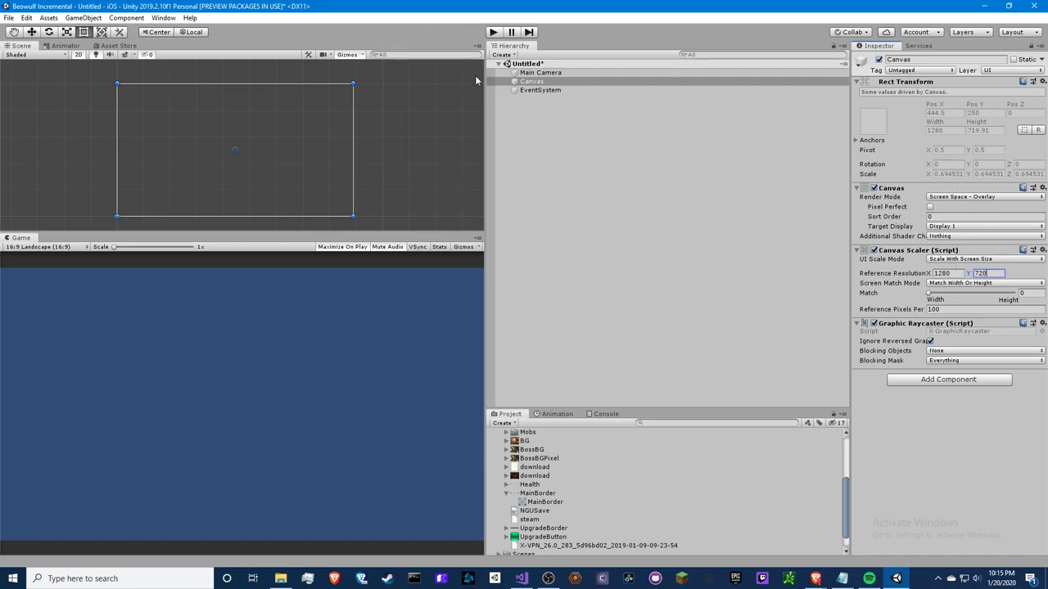
click(536, 81)
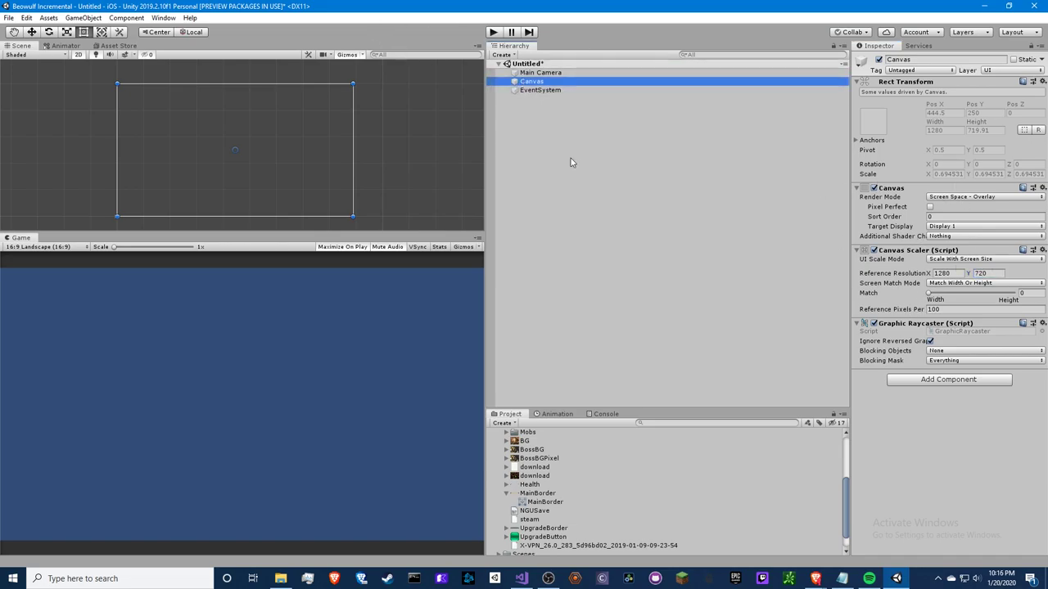
Save the scene as Tutorial in the Scenes folder.
key(ctrl+s)
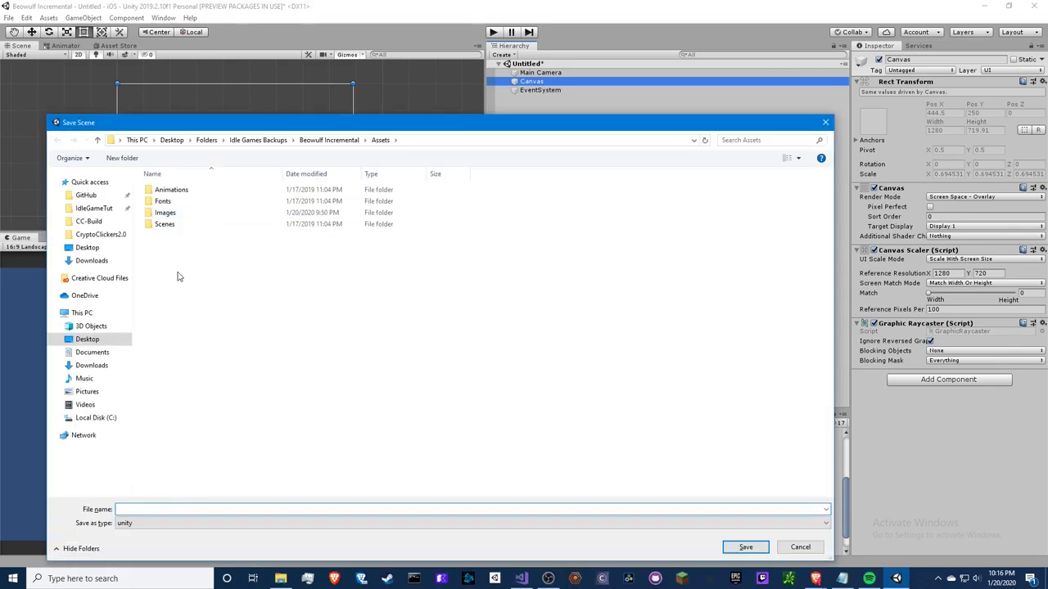
double_click(165, 224)
text(Tutoria)
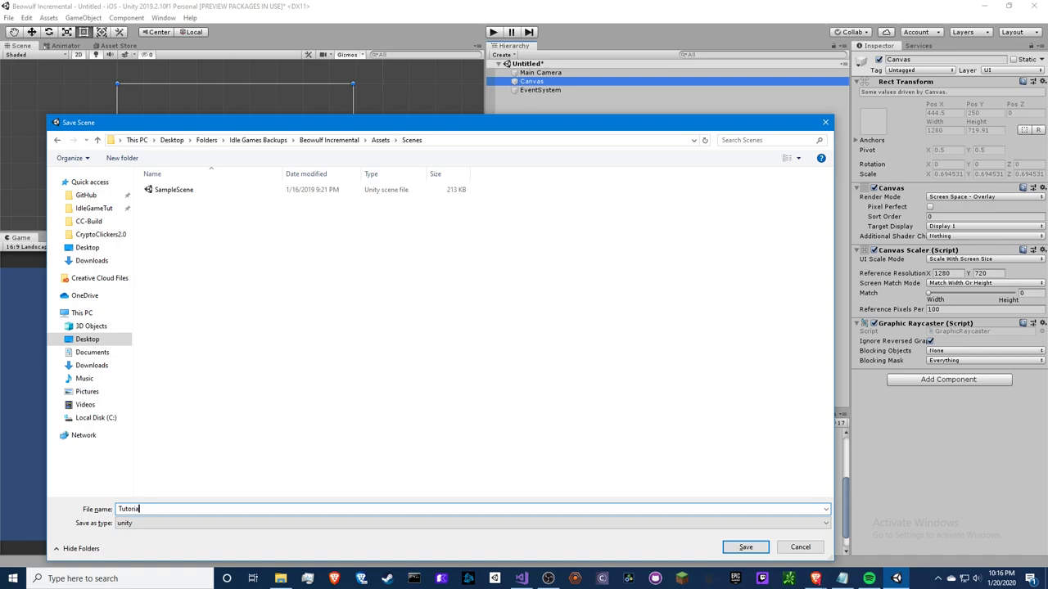
text(l)
key(Return)
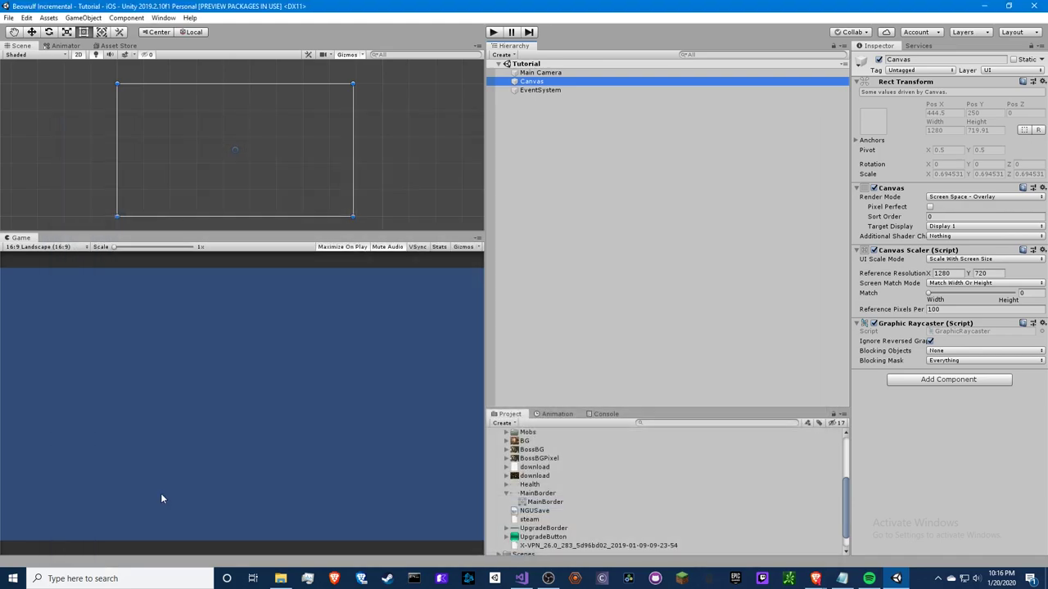
Add a UI Text under the Canvas and move it to the top.
right_click(536, 83)
mouse_move(557, 267)
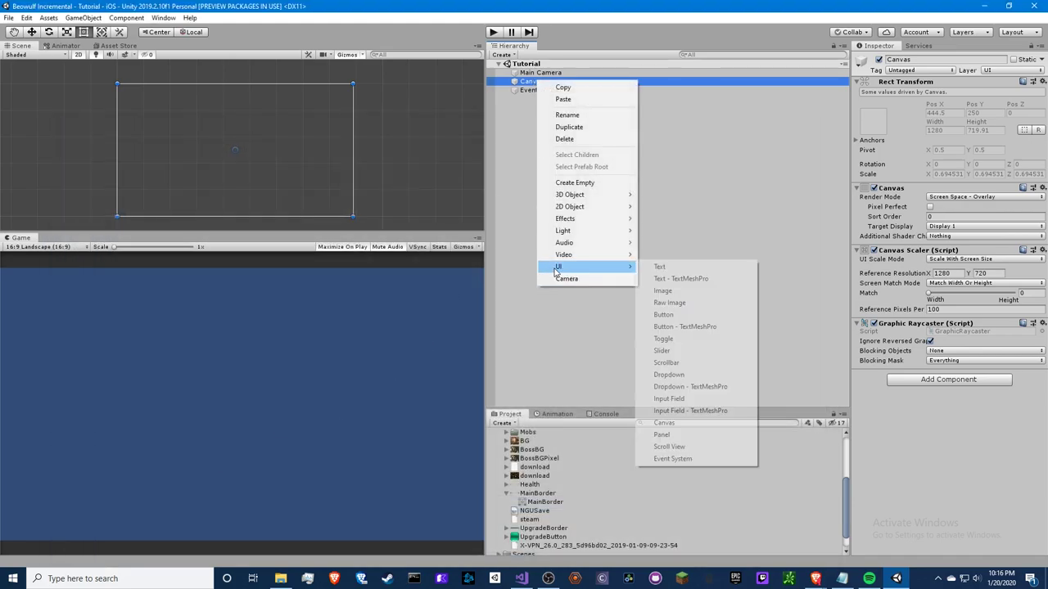
click(663, 268)
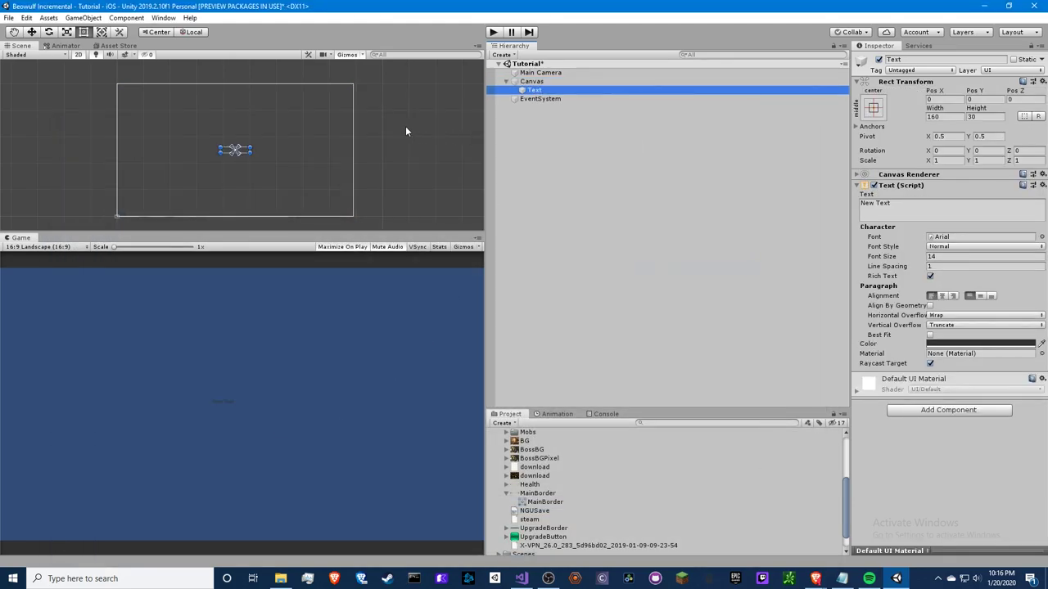
scroll(225, 130, up, 3)
drag(236, 169, 239, 82)
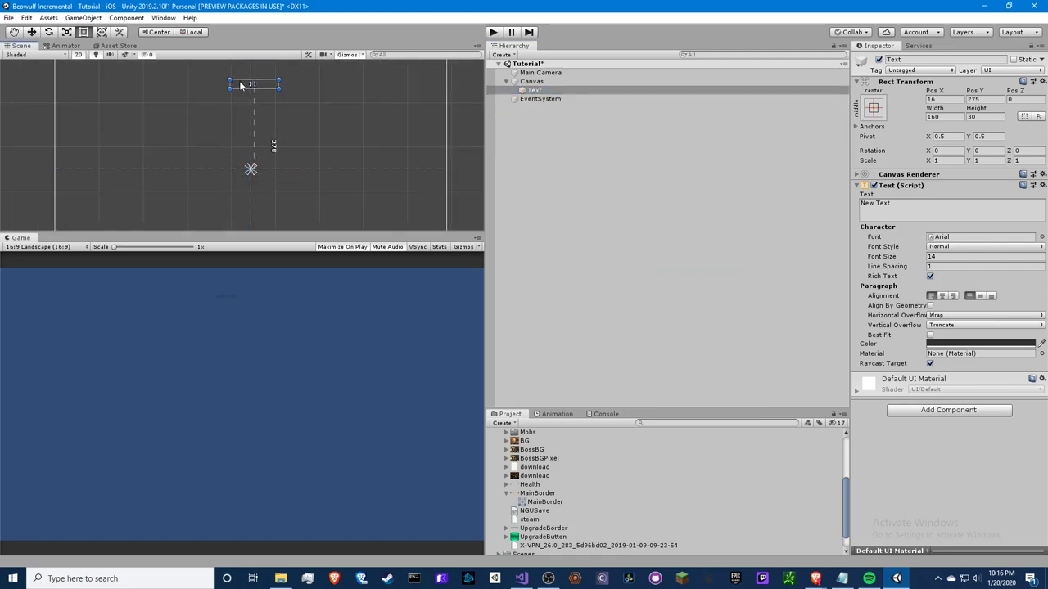
Give the text the advent-pro.light font in Normal style and enlarge its box to about 378x146.
click(1036, 237)
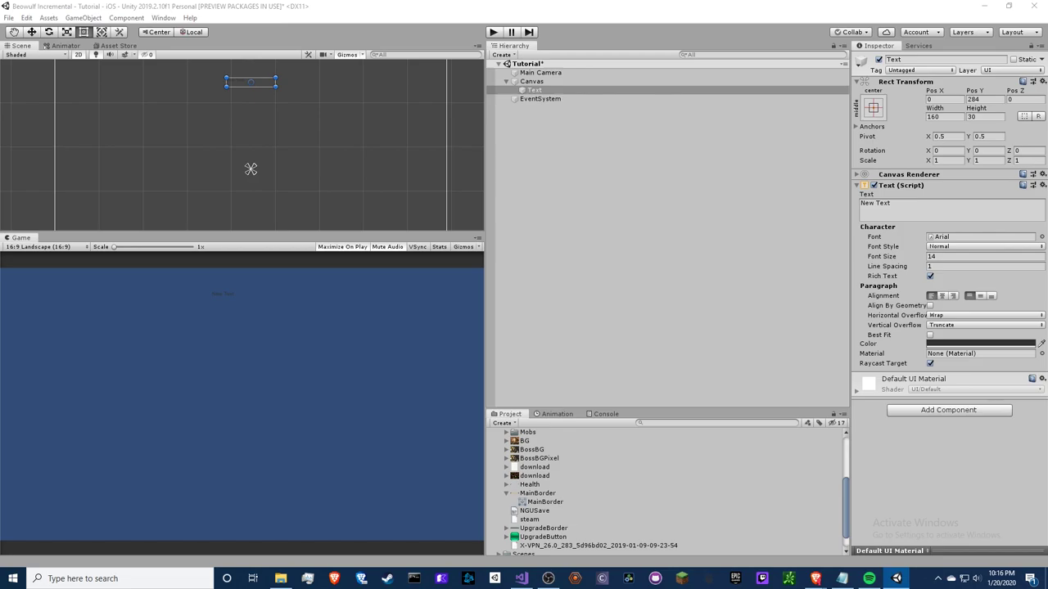
key(Down)
key(Down)
key(Down)
click(1034, 246)
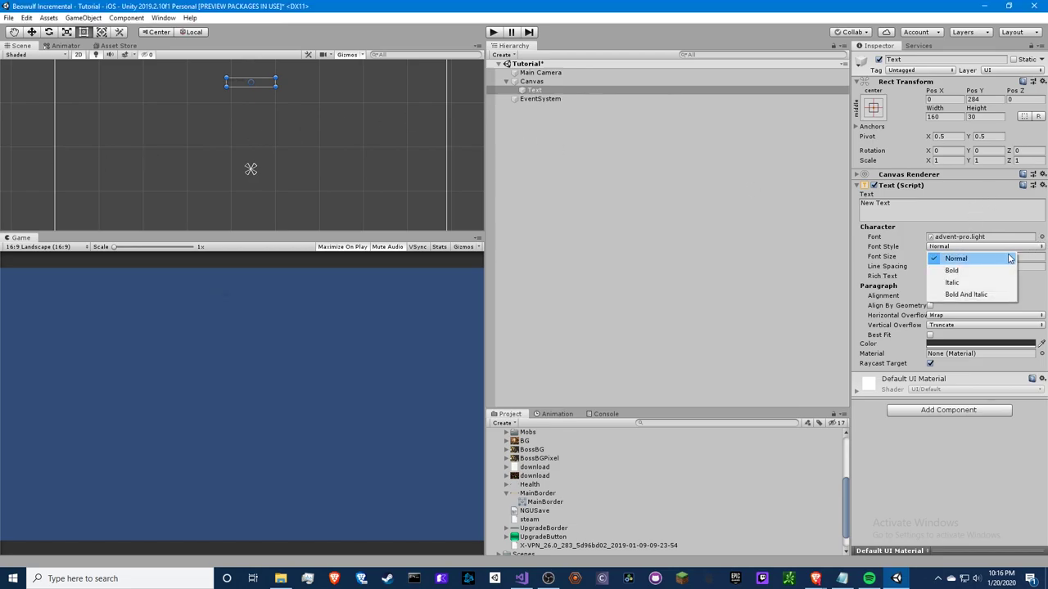
click(1007, 257)
click(958, 256)
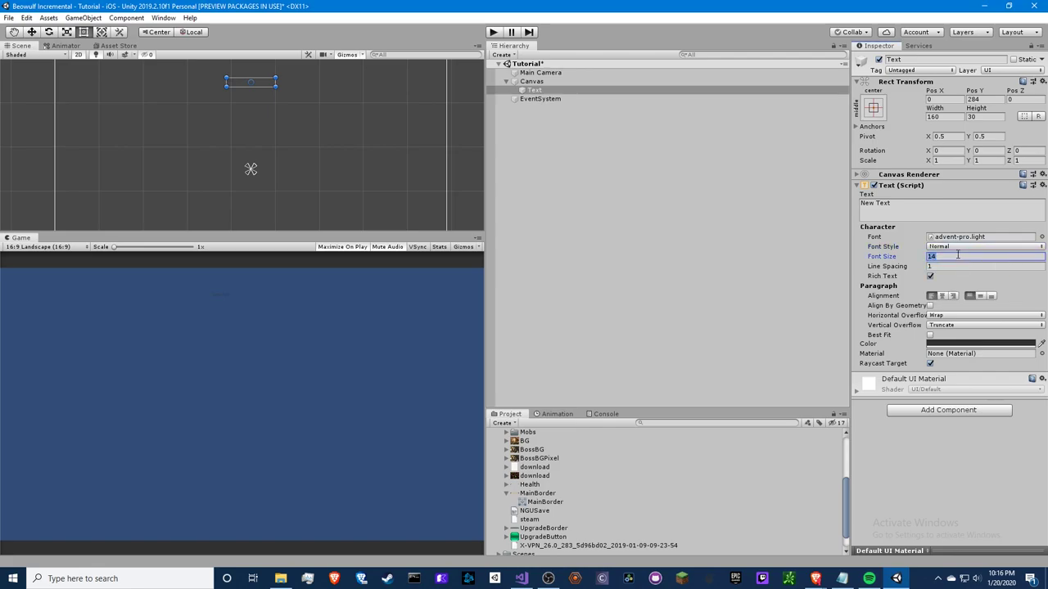
drag(276, 87, 343, 122)
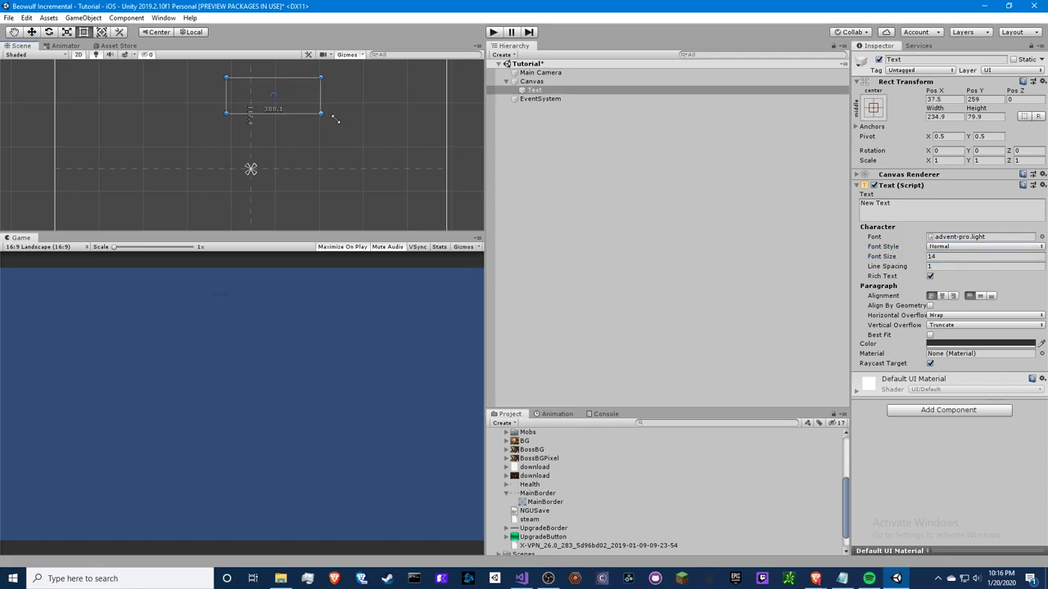
Turn on Best Fit and make the text colour white.
click(930, 335)
click(982, 363)
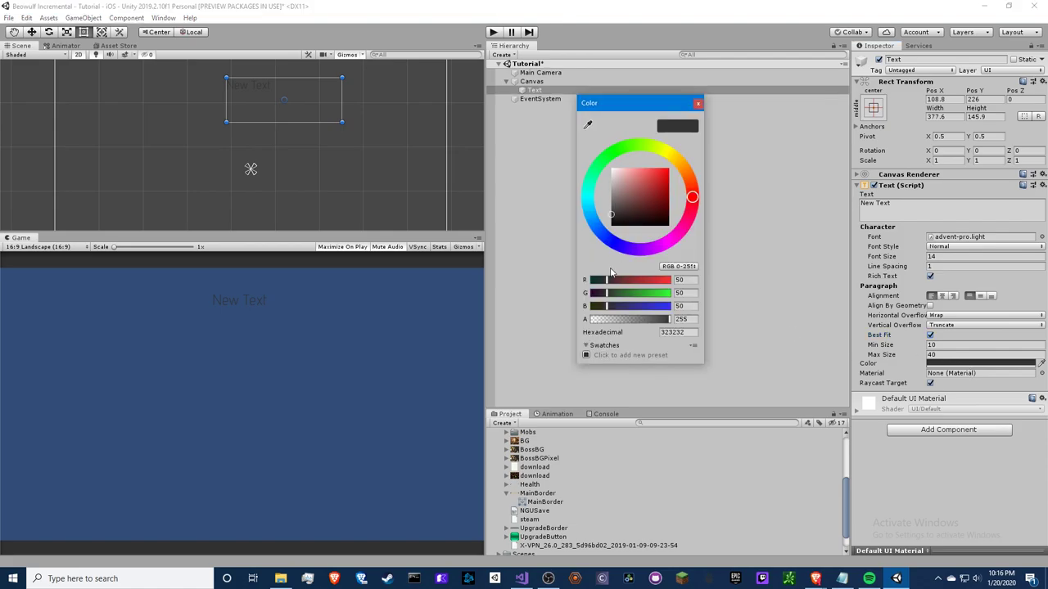
click(610, 168)
click(698, 104)
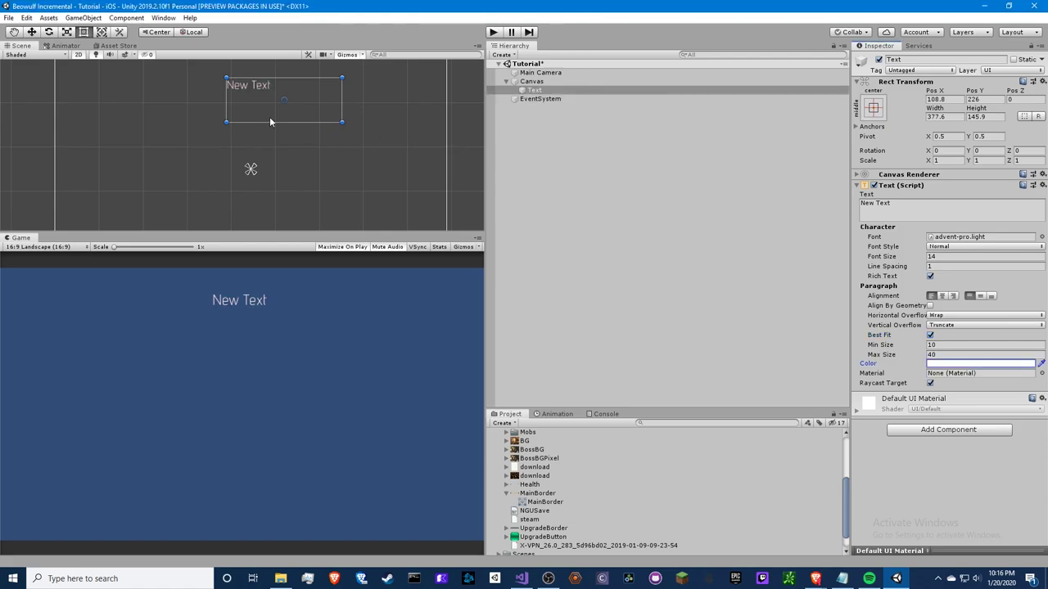
Add a UI Image under the Canvas, placed behind the Text.
right_click(543, 81)
mouse_move(594, 266)
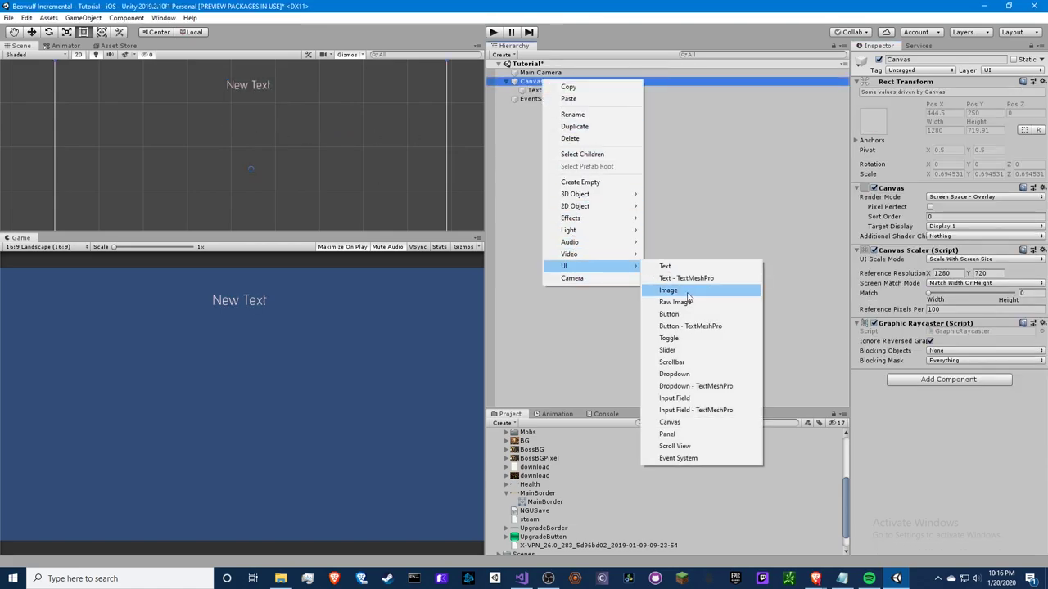
click(662, 291)
drag(533, 90, 533, 87)
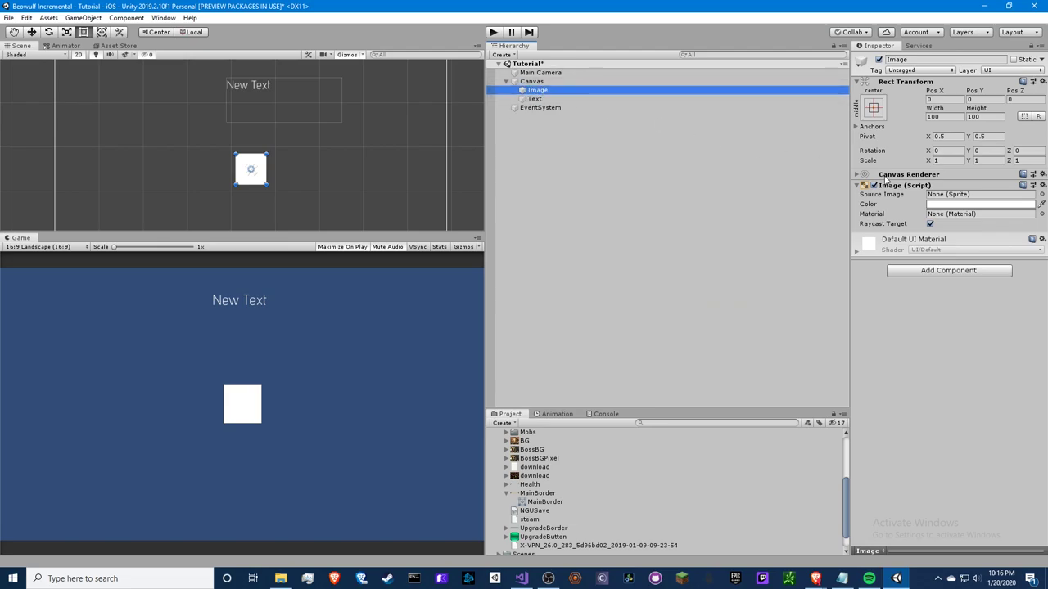
Stretch the image over the canvas and set its source picture to BG.
click(1042, 203)
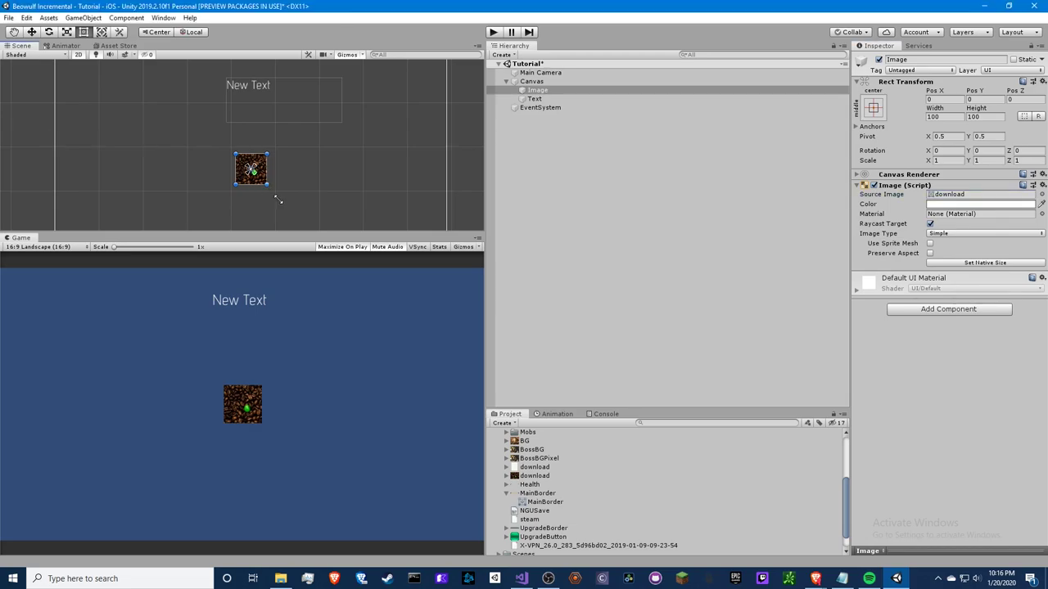
drag(267, 185, 415, 296)
scroll(263, 167, down, 5)
drag(245, 188, 152, 139)
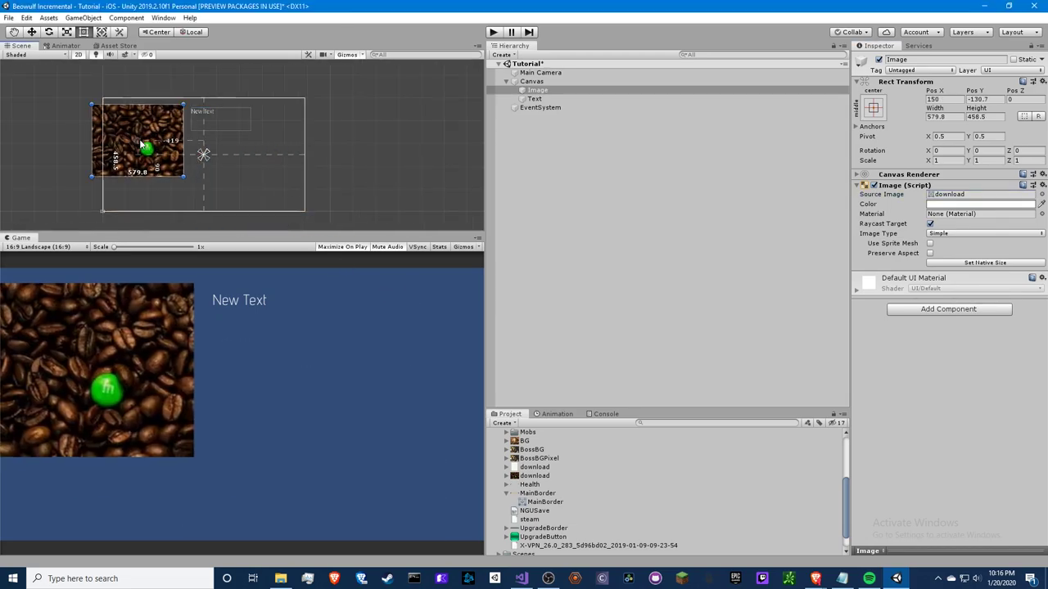
drag(194, 169, 304, 211)
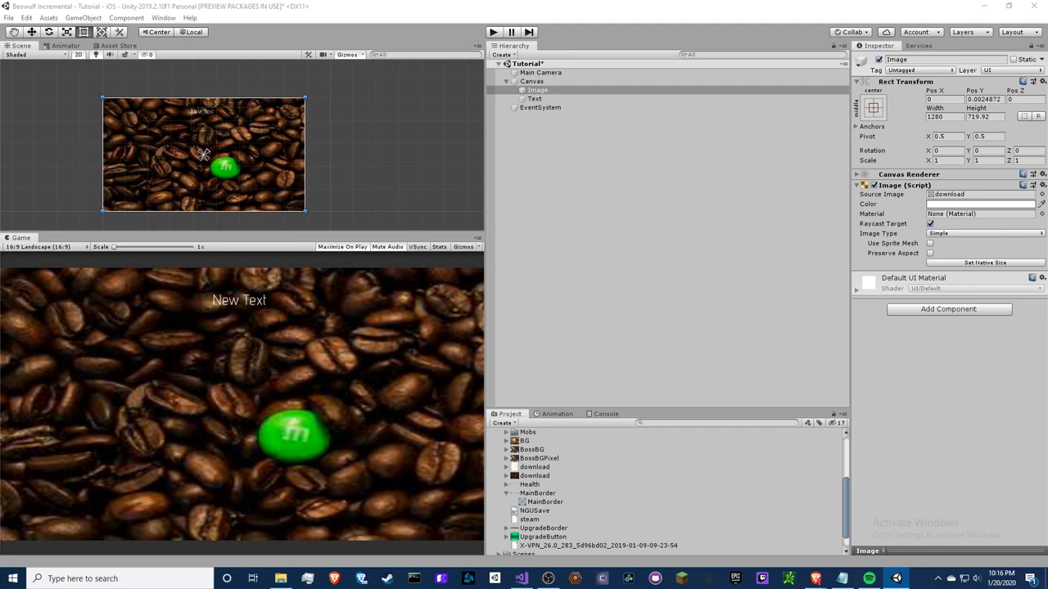
key(Up)
key(Up)
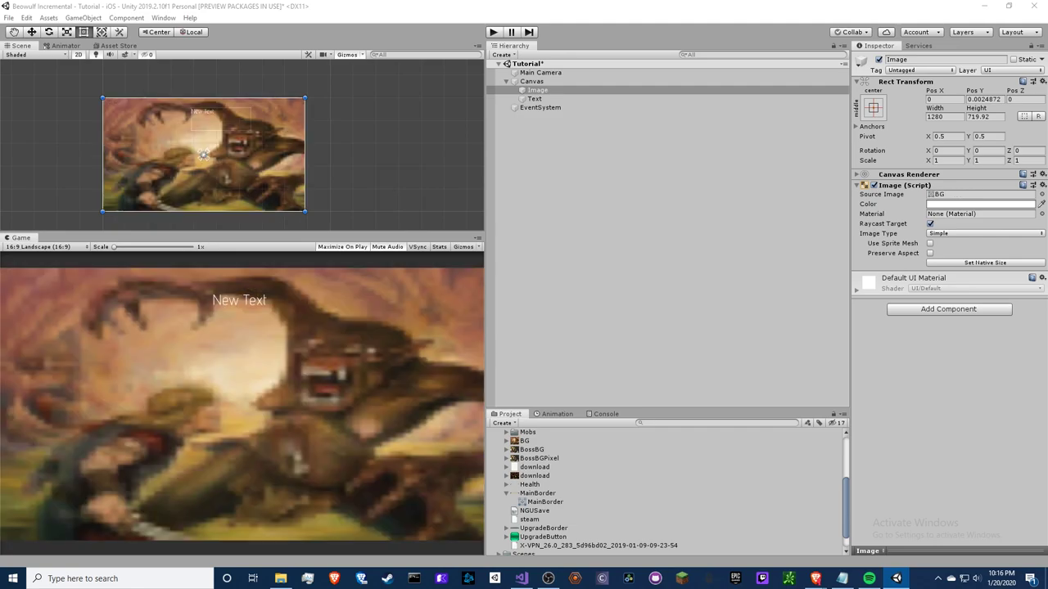
key(Return)
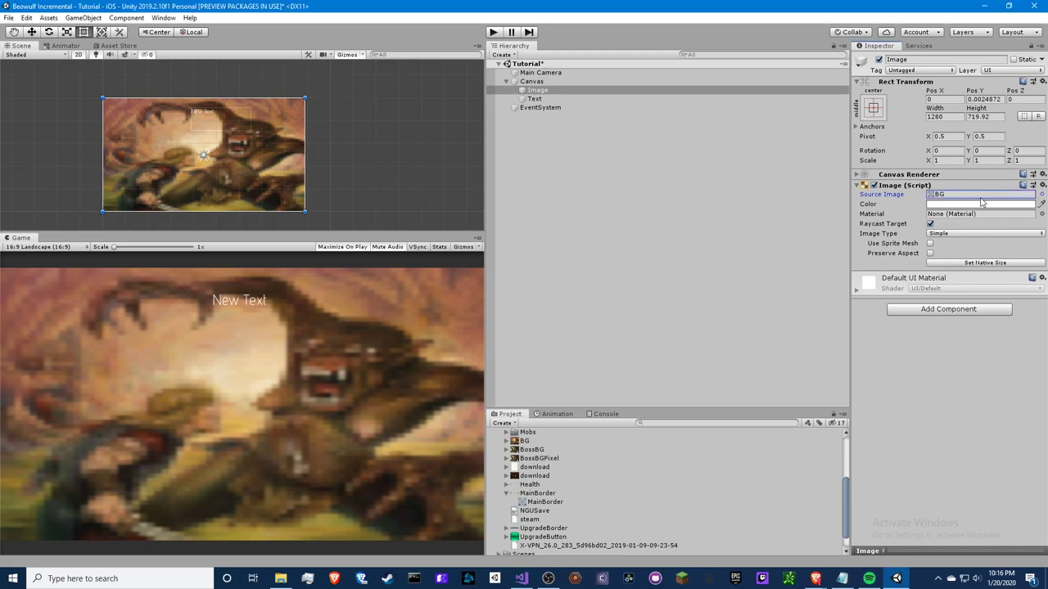
Tint the background image mid grey 797979, then reselect the Text object.
click(982, 204)
drag(622, 184, 610, 207)
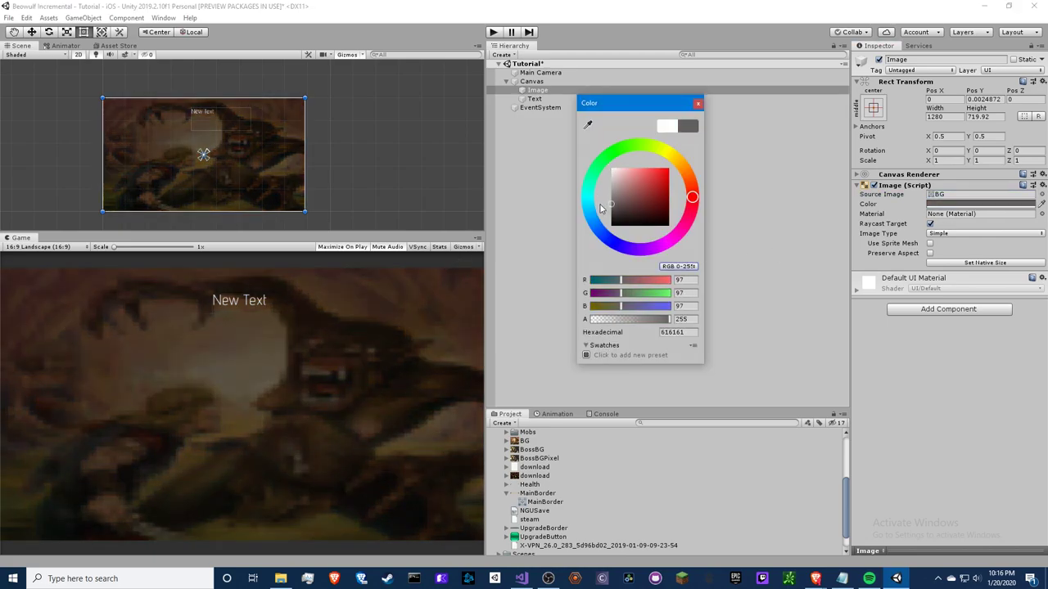
click(698, 102)
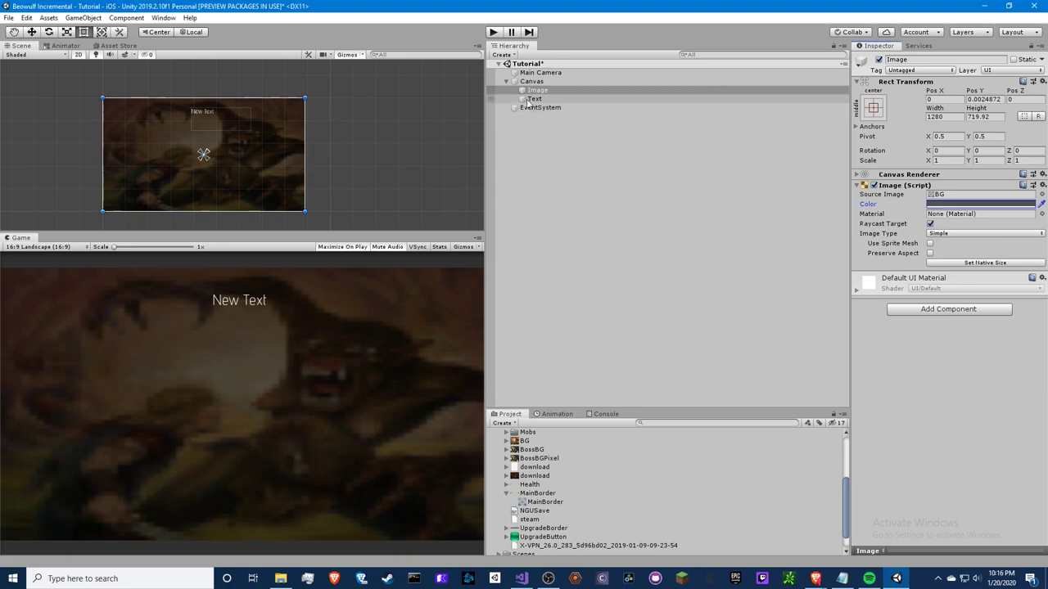
click(979, 204)
drag(616, 207, 610, 198)
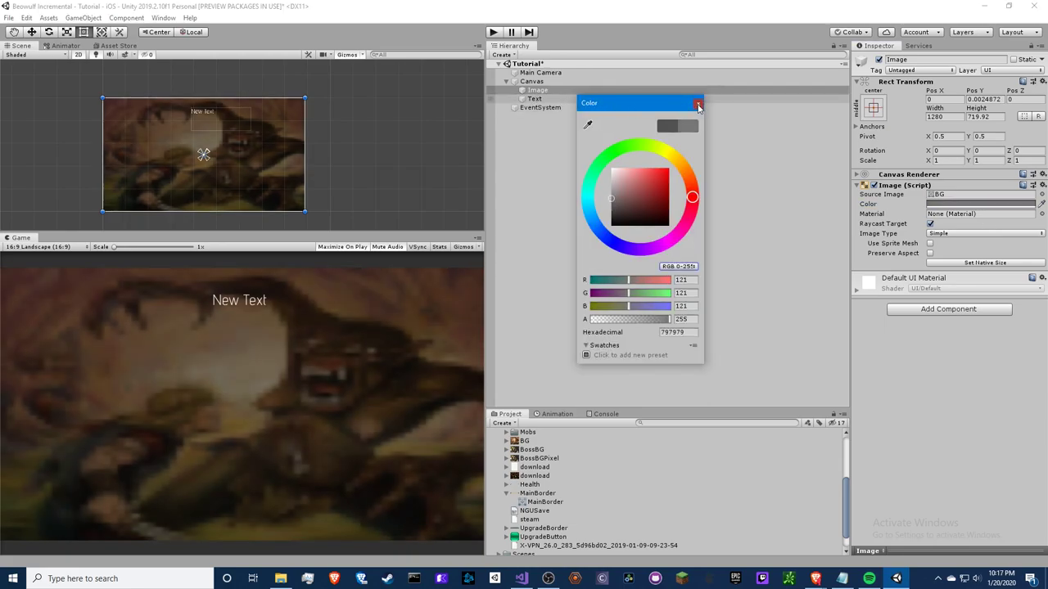
click(697, 103)
click(586, 99)
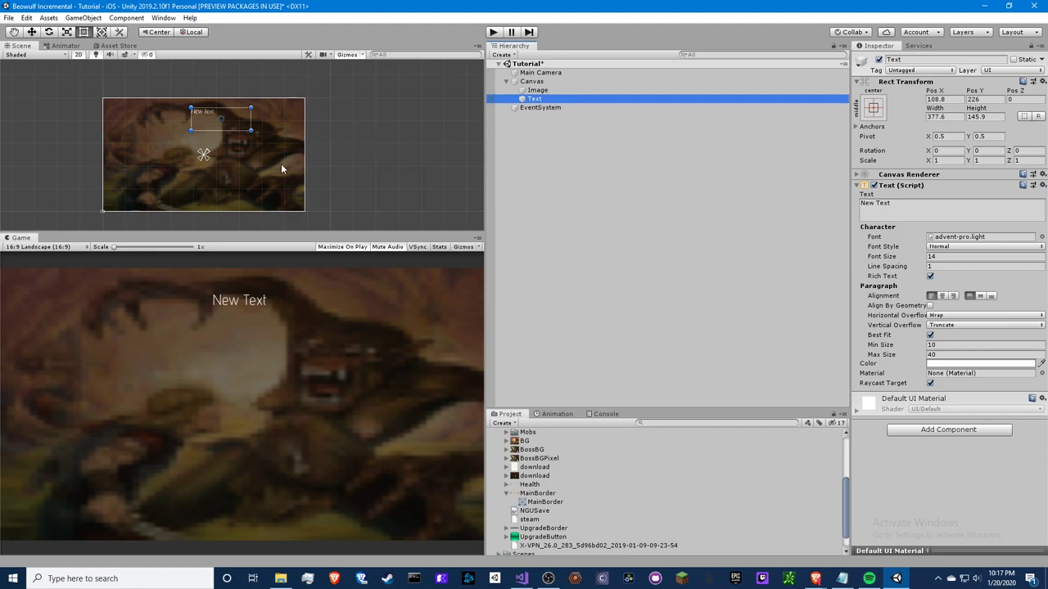
Centre the text both ways, use the octarine.bold-oblique font, and widen the box upward.
click(941, 295)
click(980, 296)
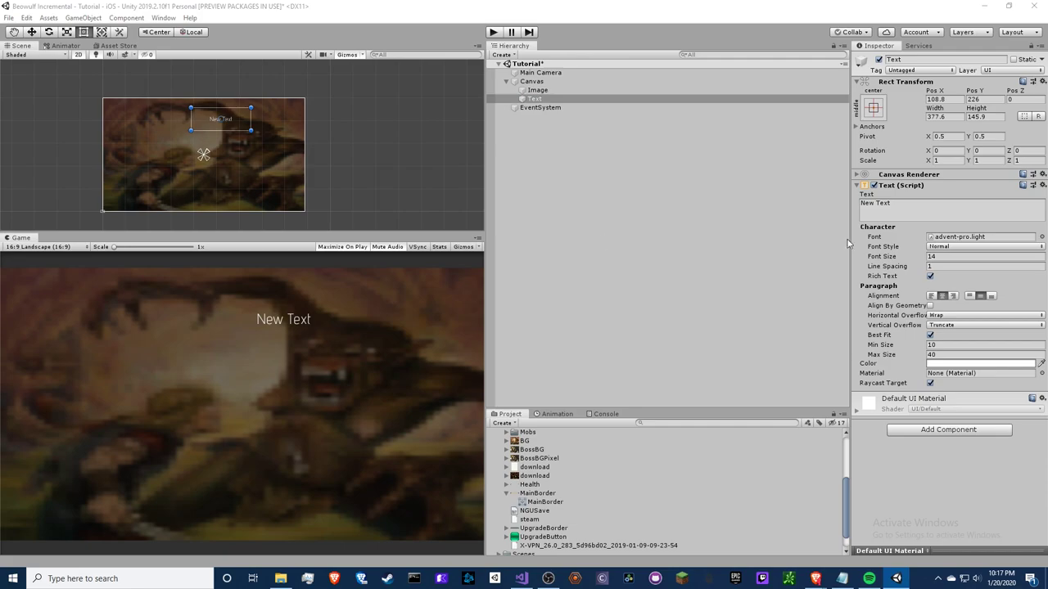
key(Down)
key(Down)
key(Down)
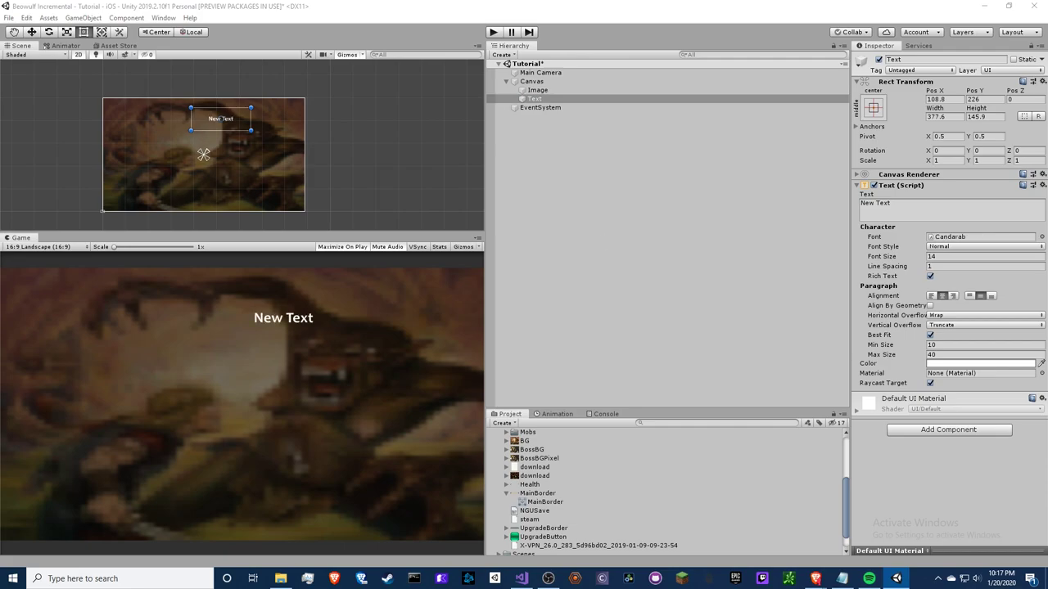
key(Down)
key(Down)
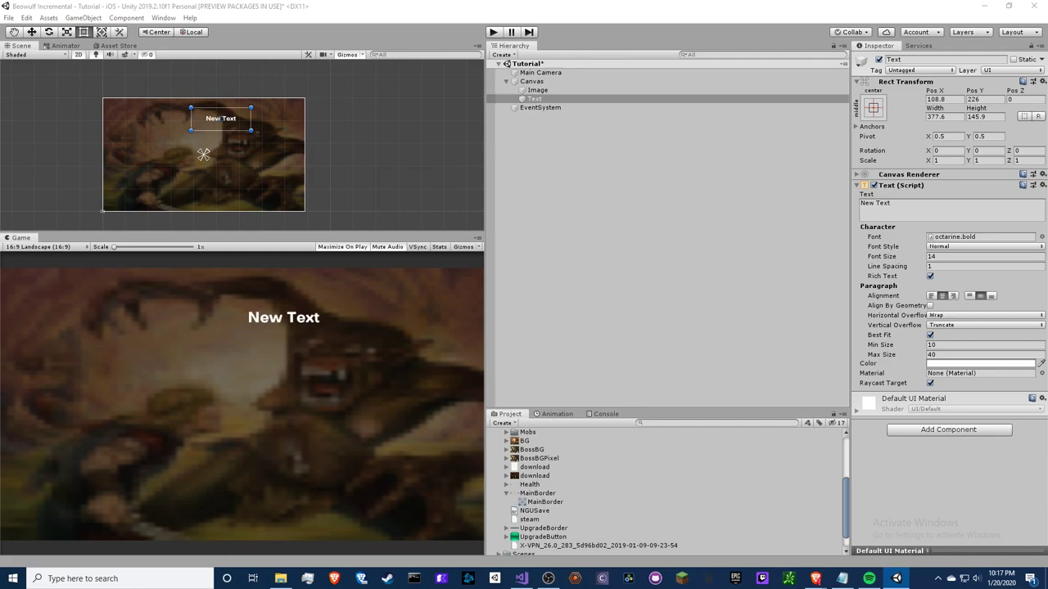
key(Down)
key(Down)
key(Return)
drag(192, 120, 155, 110)
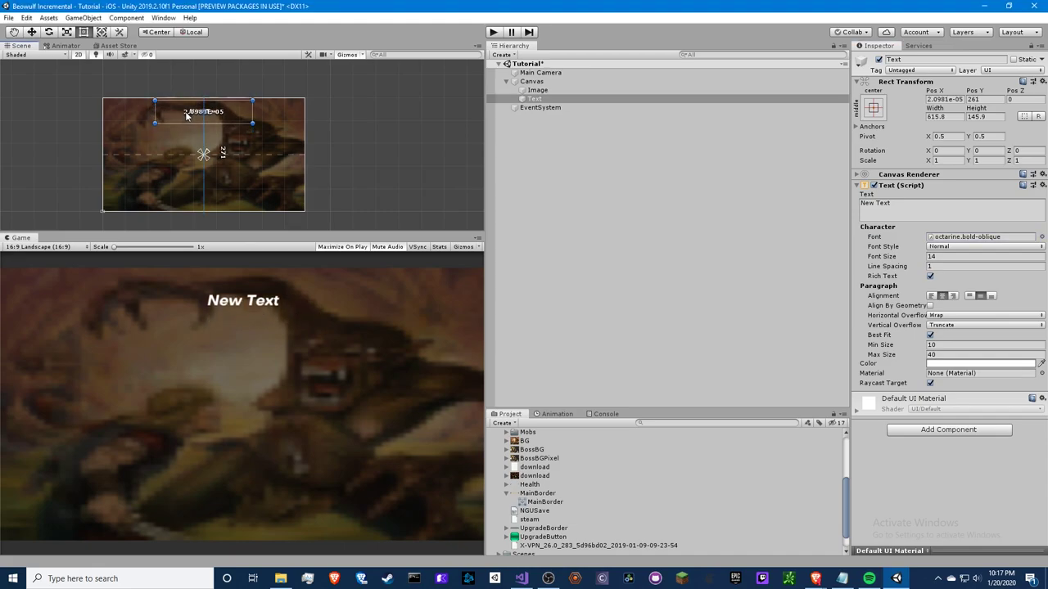
Change the label text to $0 and anchor it at the top centre.
click(970, 214)
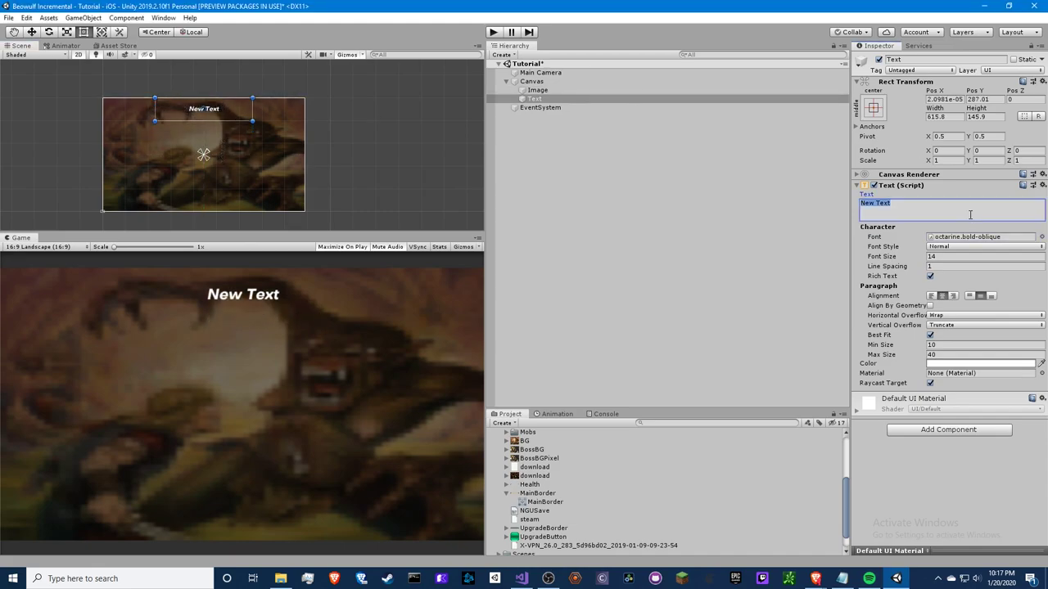
text(Moneyt)
key(BackSpace)
key(BackSpace)
key(BackSpace)
key(BackSpace)
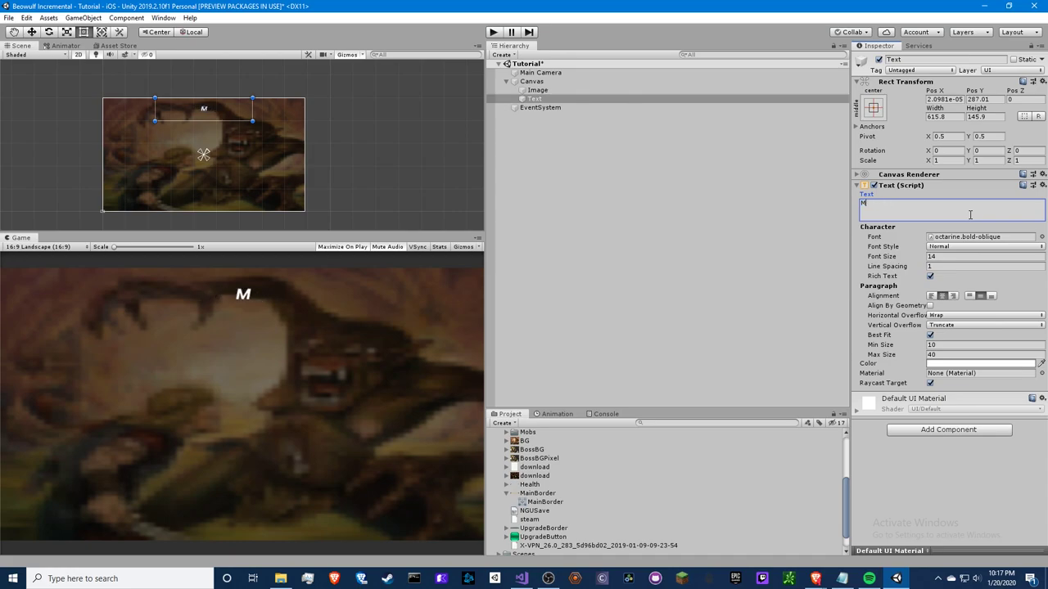
key(BackSpace)
text($0)
click(868, 117)
click(934, 184)
Check the Image's anchor options, then rename the Text object to Money.
click(614, 91)
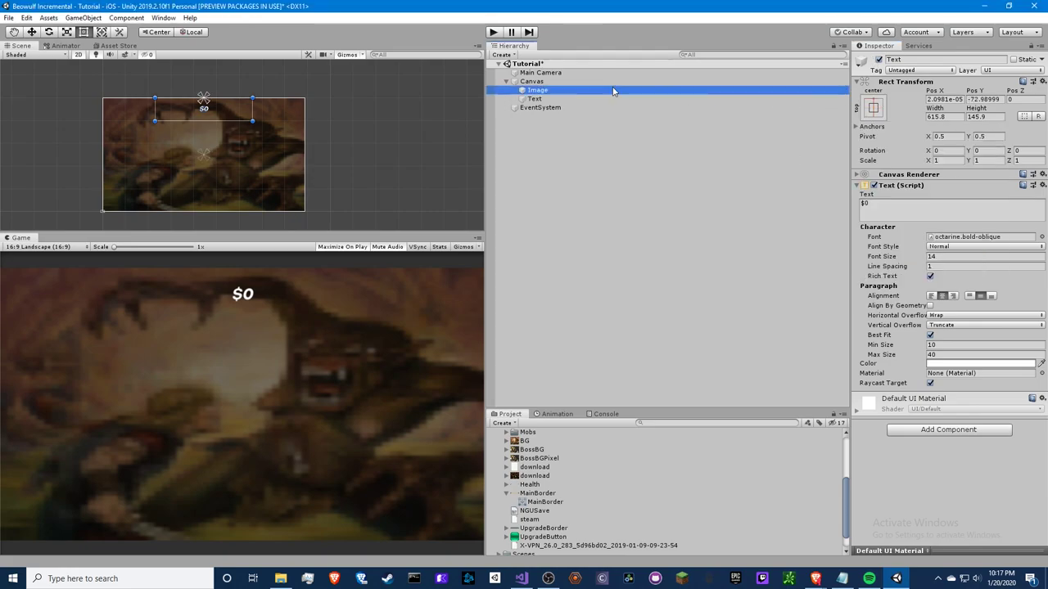
click(873, 107)
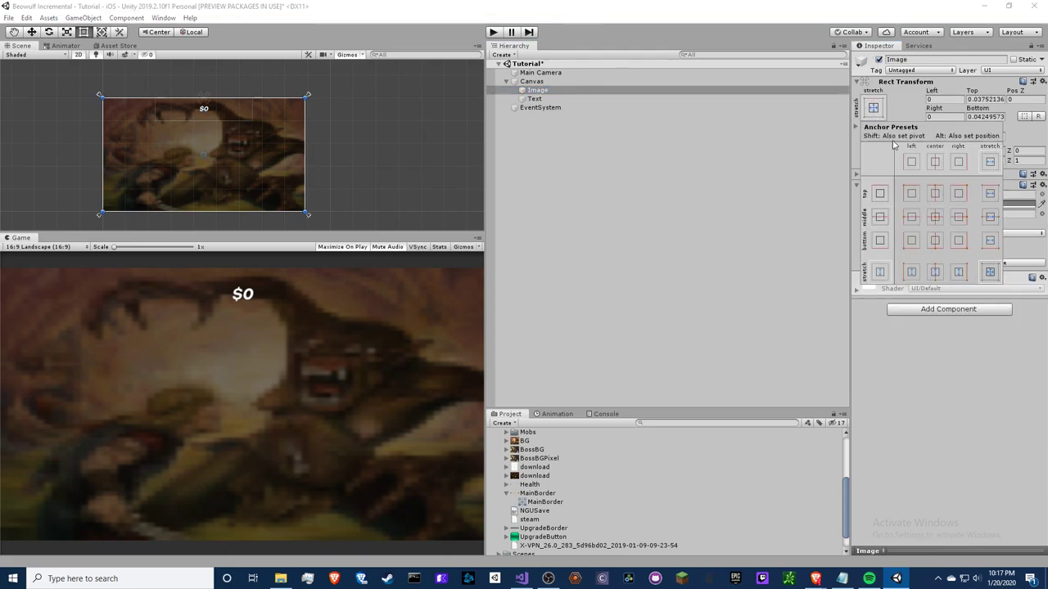
click(537, 90)
click(532, 82)
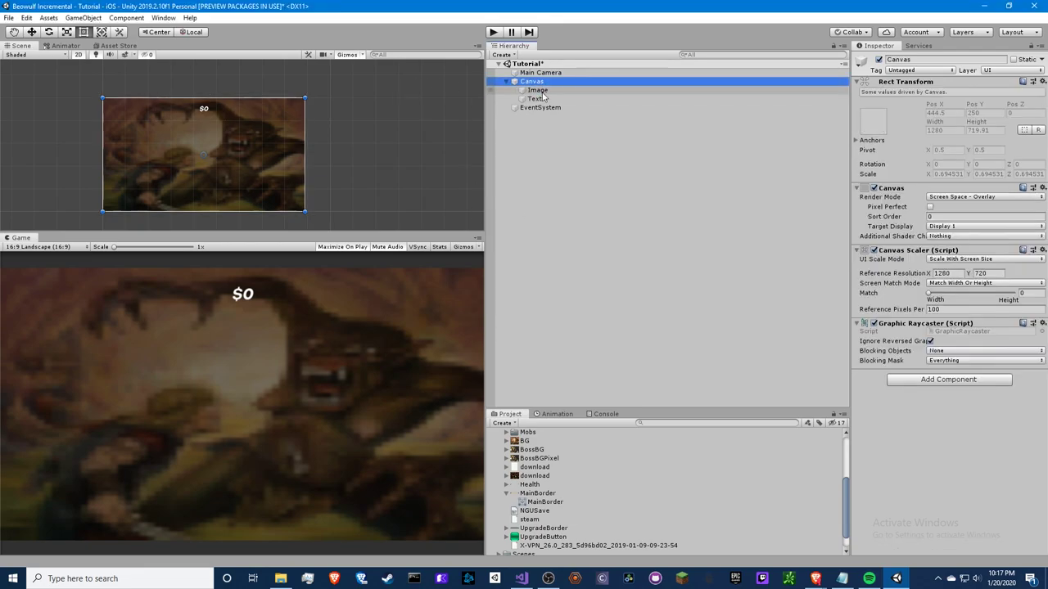
click(536, 99)
click(911, 60)
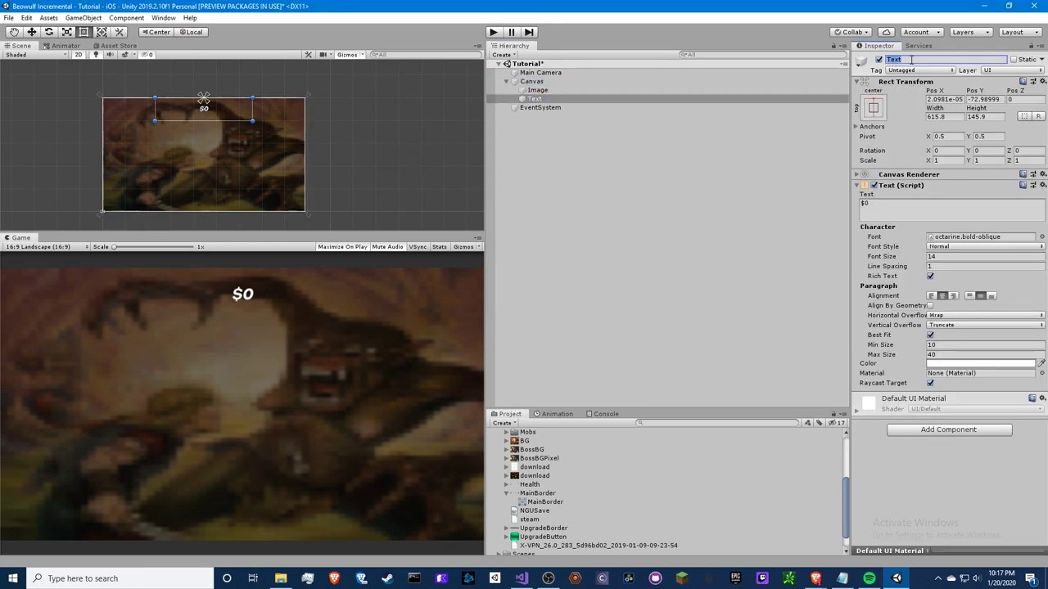
text(M)
key(BackSpace)
key(BackSpace)
key(Return)
Rename the Image object to BG, then reselect the Money label.
double_click(537, 90)
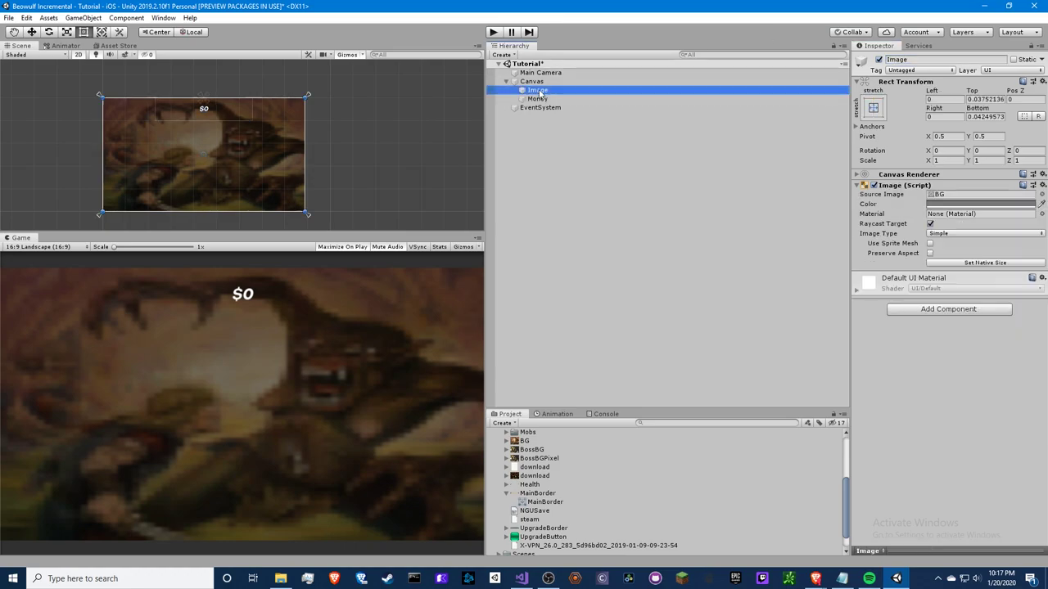
click(913, 59)
text(BG)
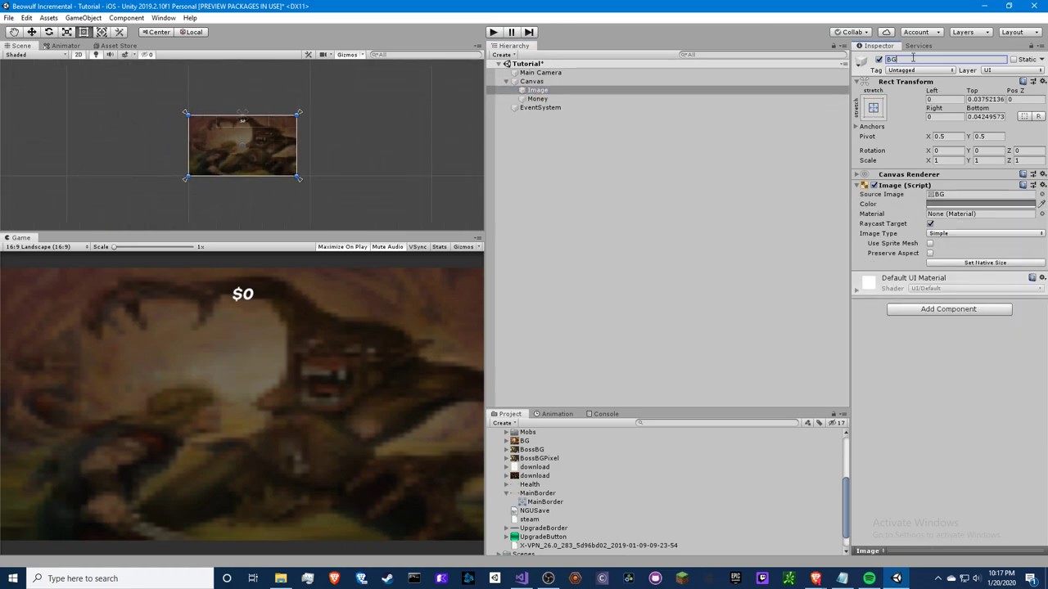
key(Return)
click(540, 90)
click(553, 101)
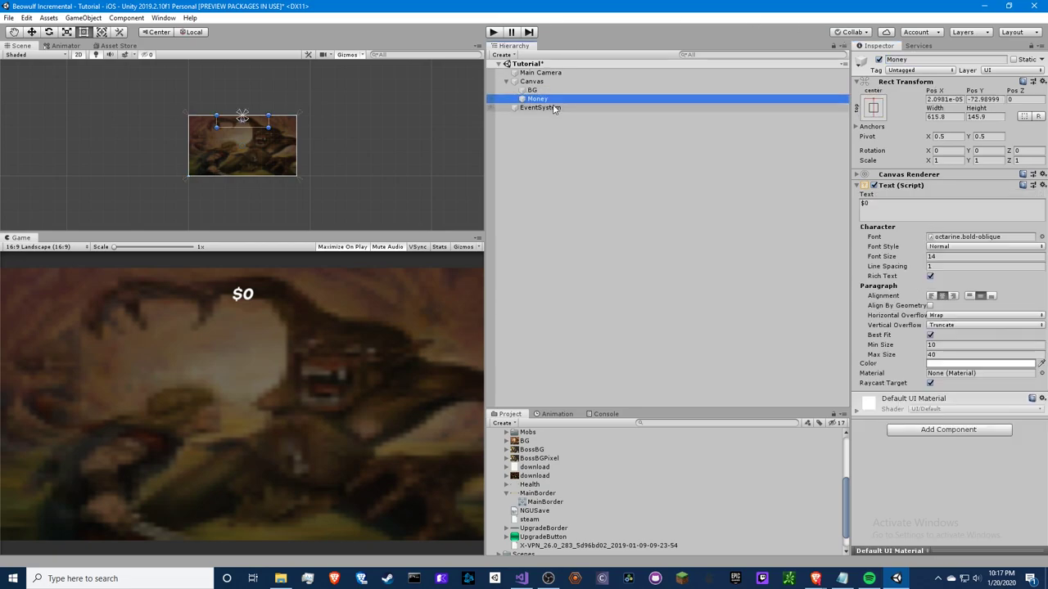
scroll(256, 146, up, 2)
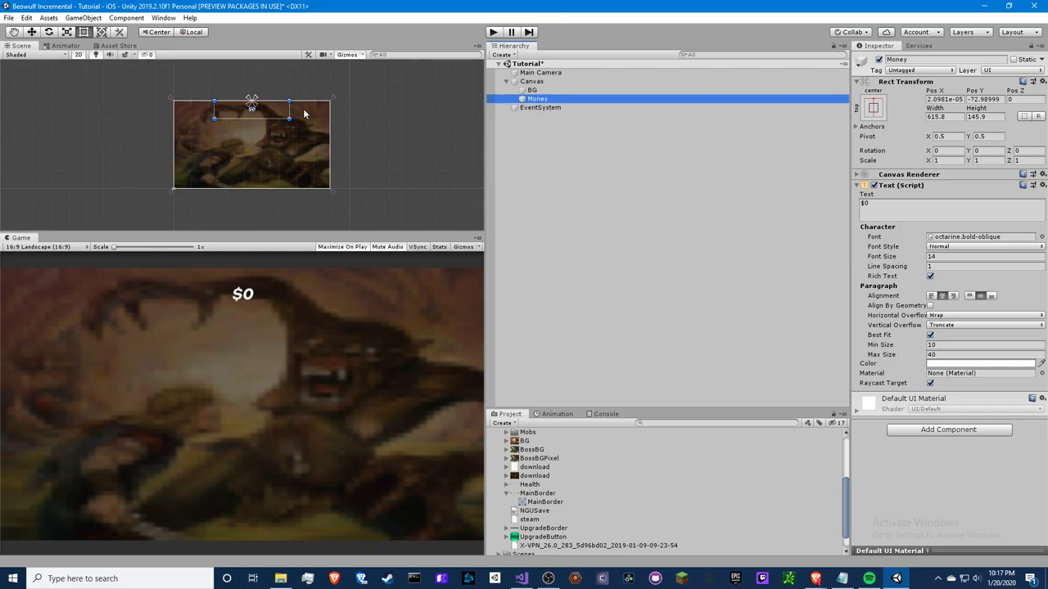
click(252, 118)
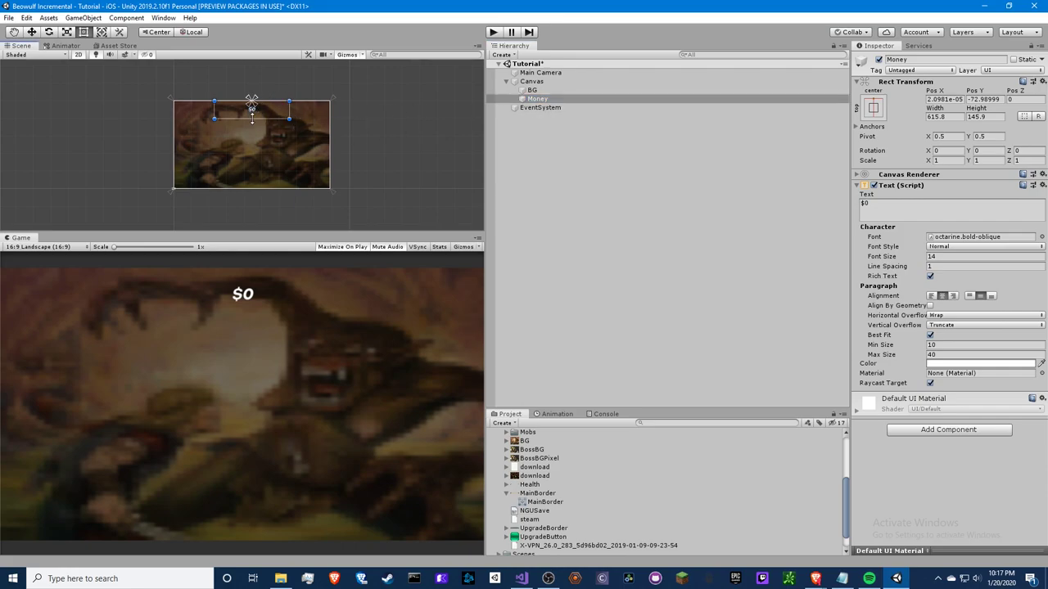
click(540, 102)
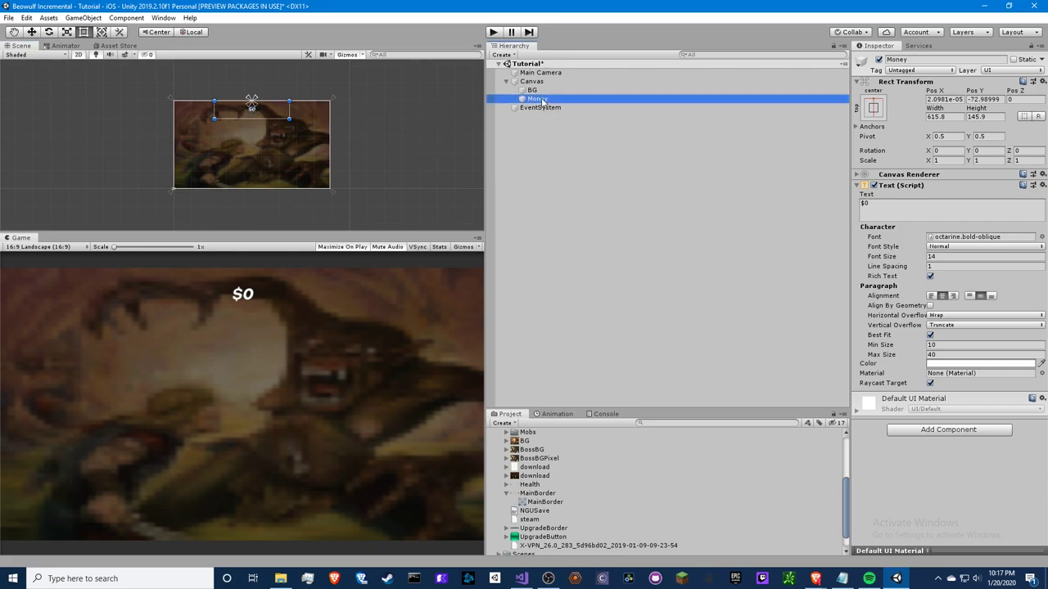
Add a new Image under Canvas and set its pixels-per-unit multiplier to 2.
click(536, 82)
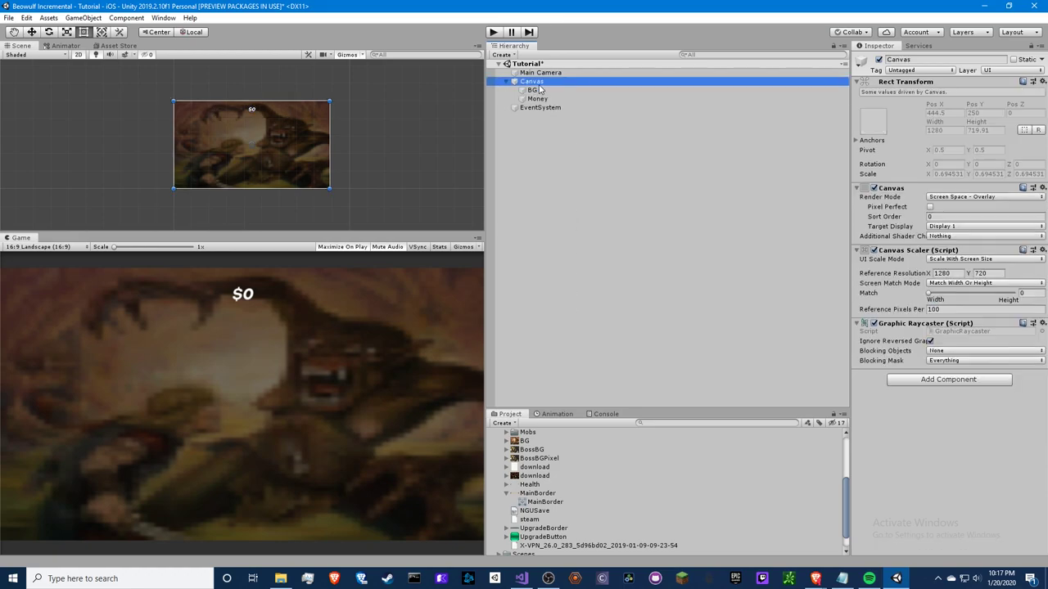
right_click(538, 89)
mouse_move(585, 272)
click(671, 297)
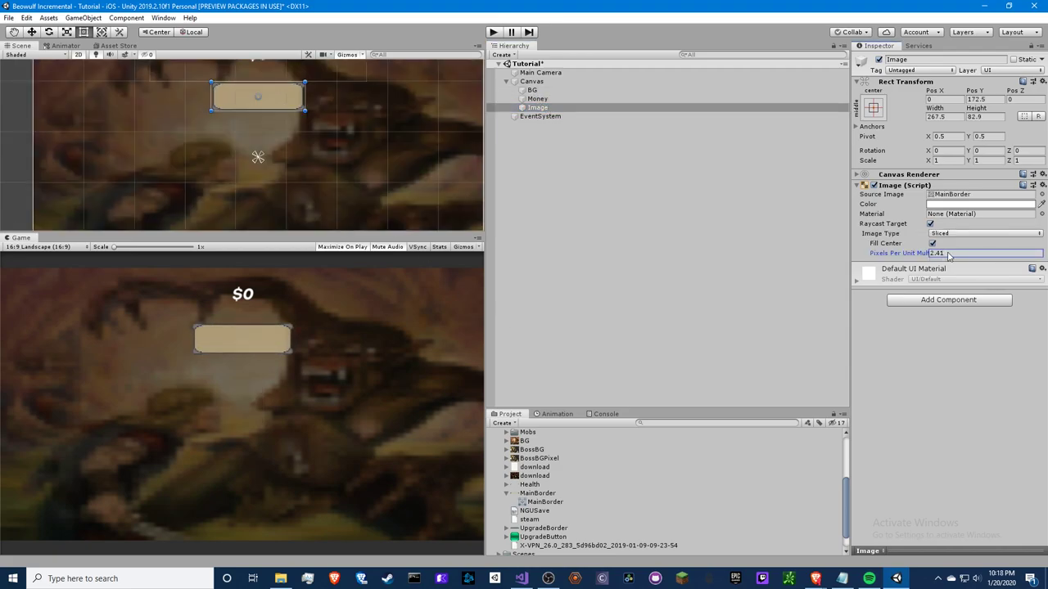
drag(949, 256, 919, 257)
click(949, 253)
text(3)
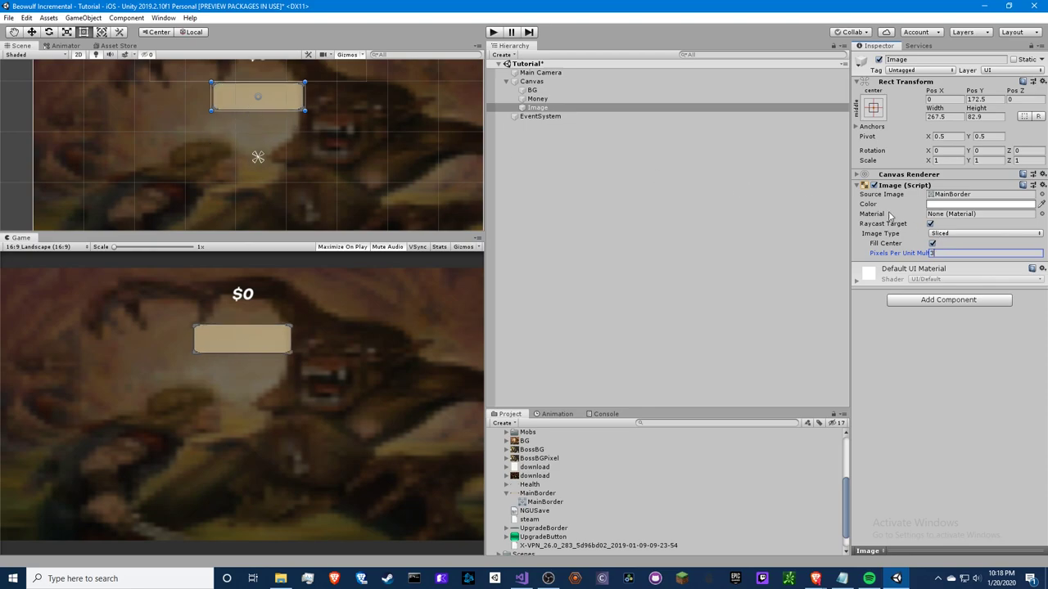
key(BackSpace)
text(2)
Shrink the panel's height to 65.8 and rename it Stage.
drag(271, 113, 273, 108)
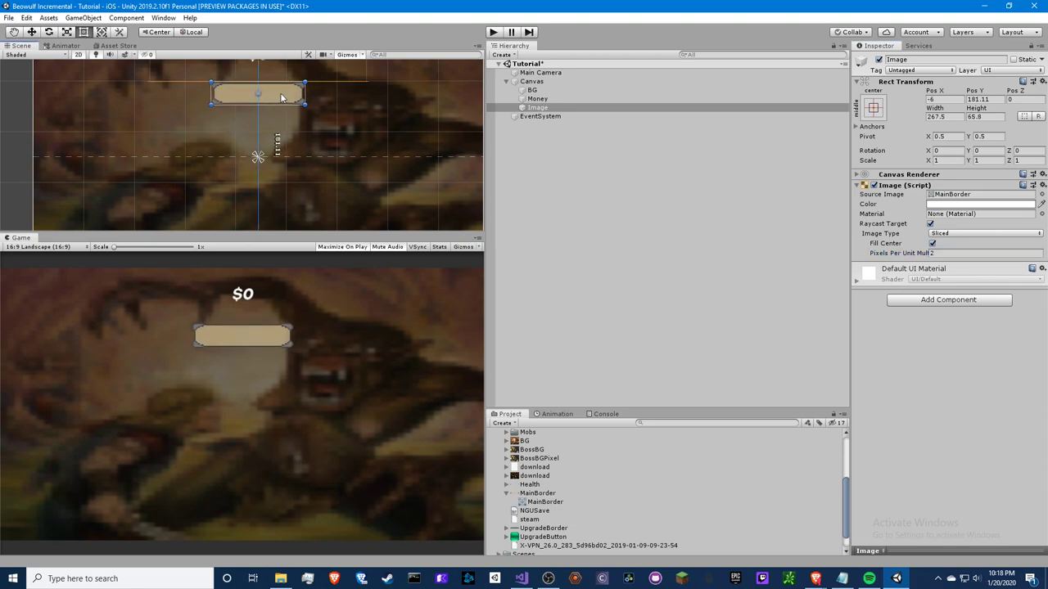
right_click(571, 108)
click(901, 84)
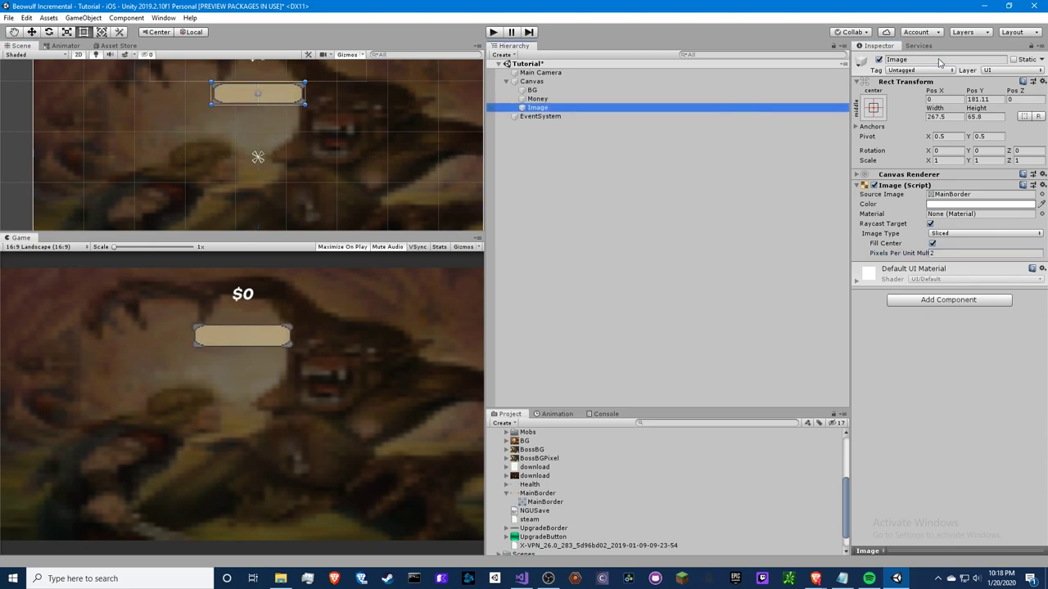
click(939, 59)
text(St)
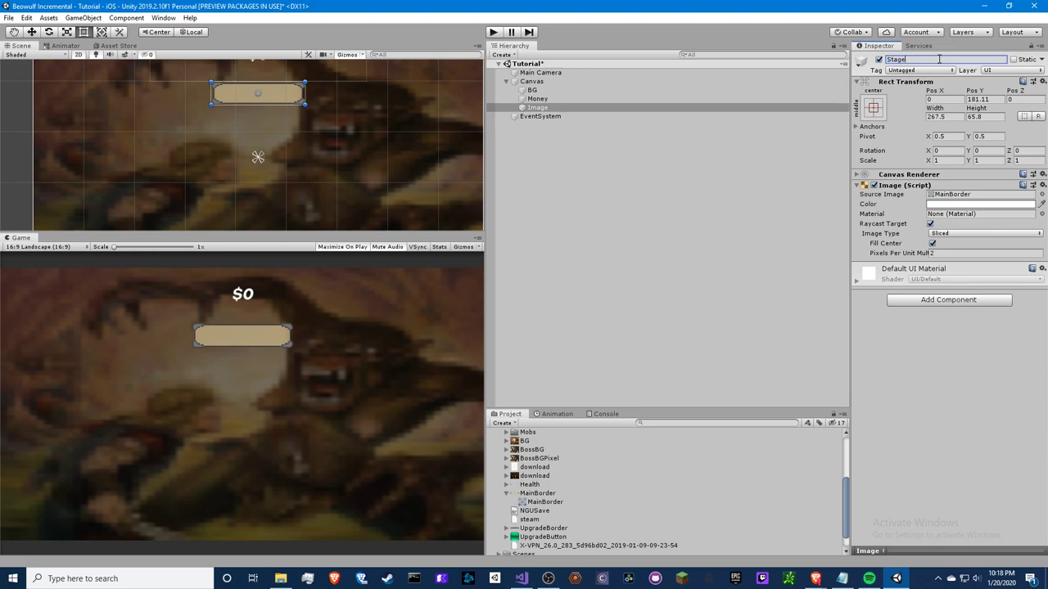
key(Return)
right_click(533, 108)
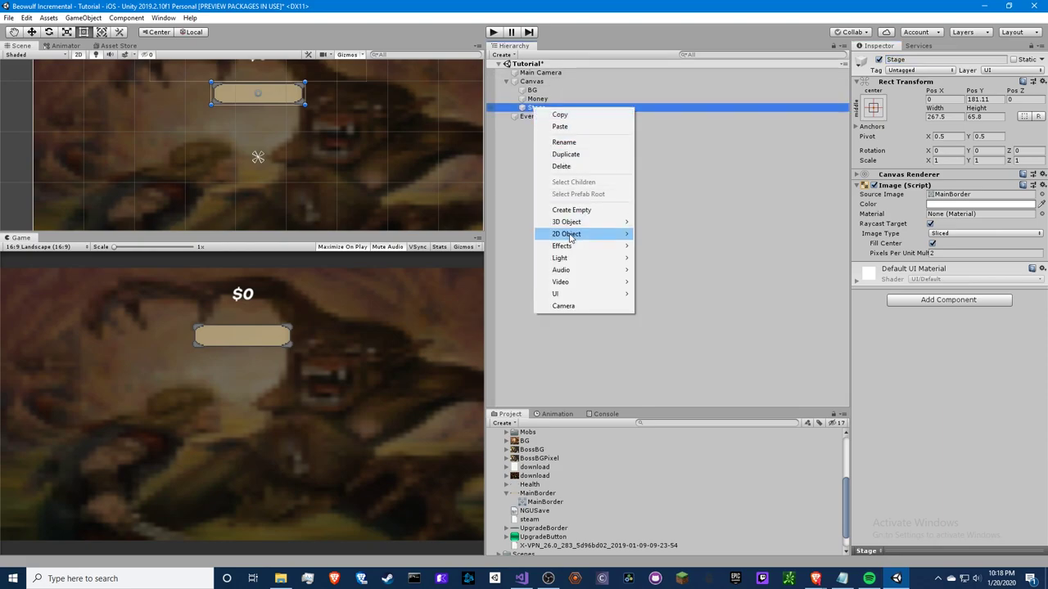
Add a Text label inside Stage, centred horizontally and vertically.
mouse_move(593, 296)
click(652, 295)
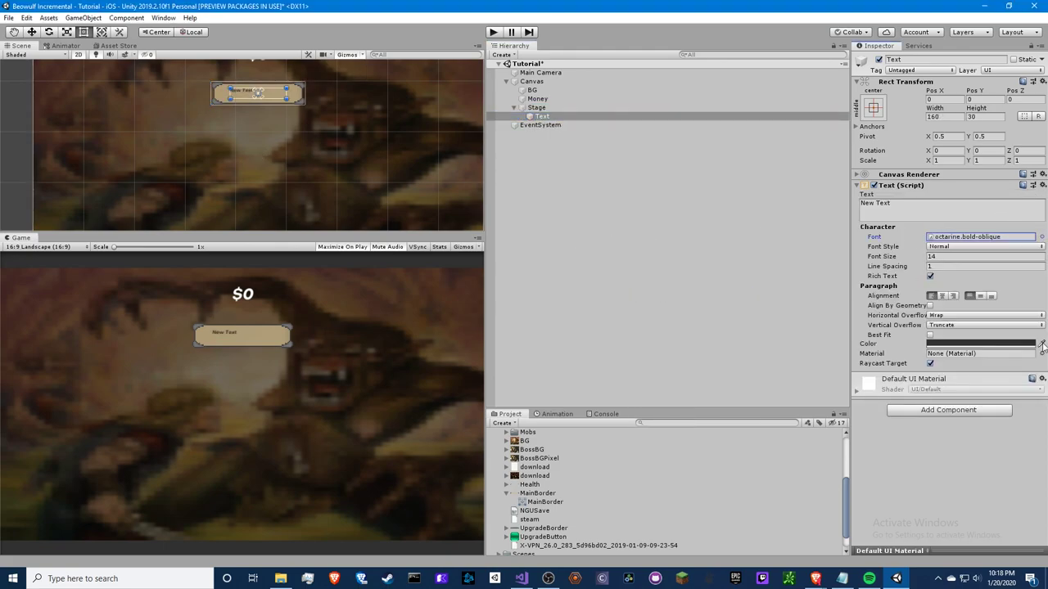
click(943, 296)
click(980, 296)
click(978, 344)
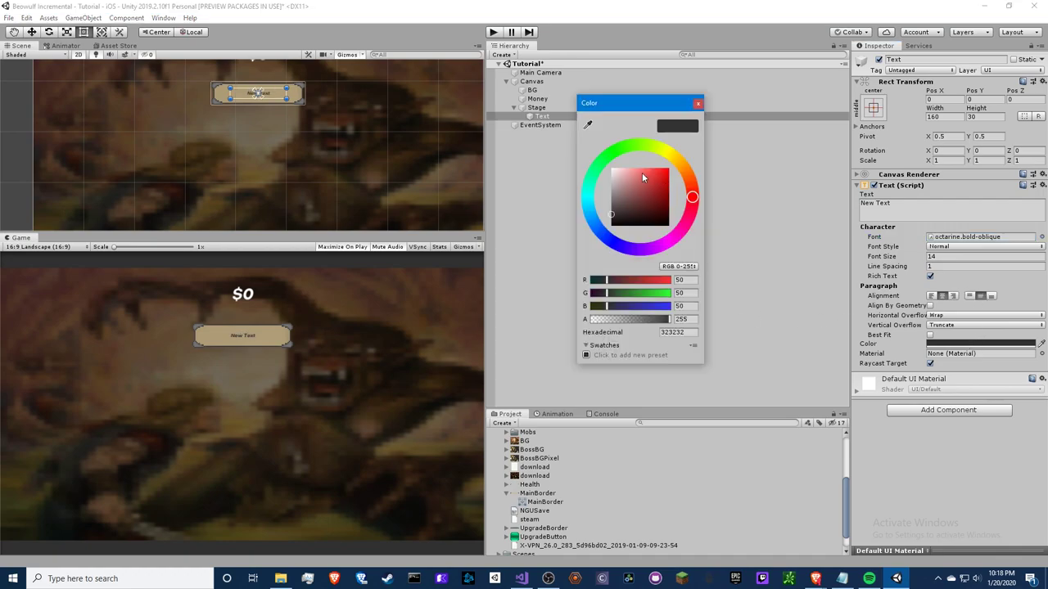
drag(642, 173, 611, 168)
click(698, 104)
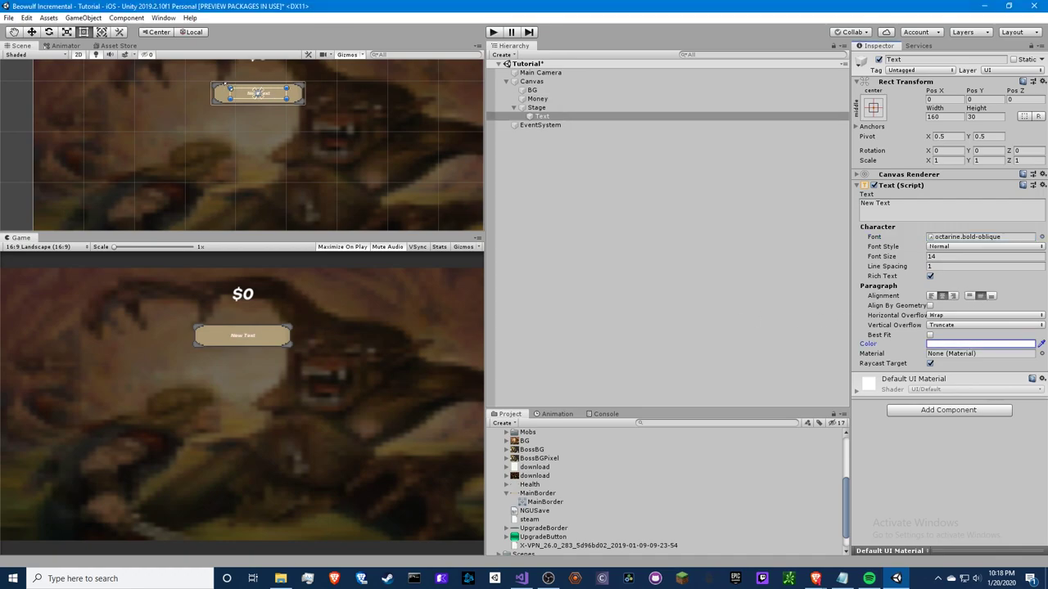
Stretch the label to fill the panel and make it read 'Stage - 1' in black at size 25.
drag(230, 89, 211, 82)
drag(288, 100, 305, 104)
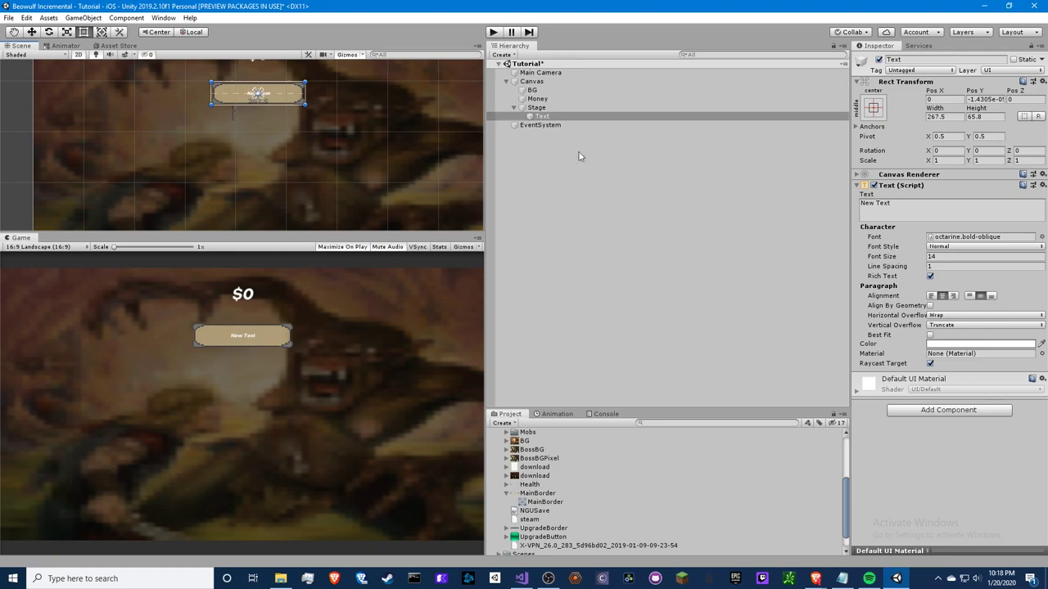
click(930, 335)
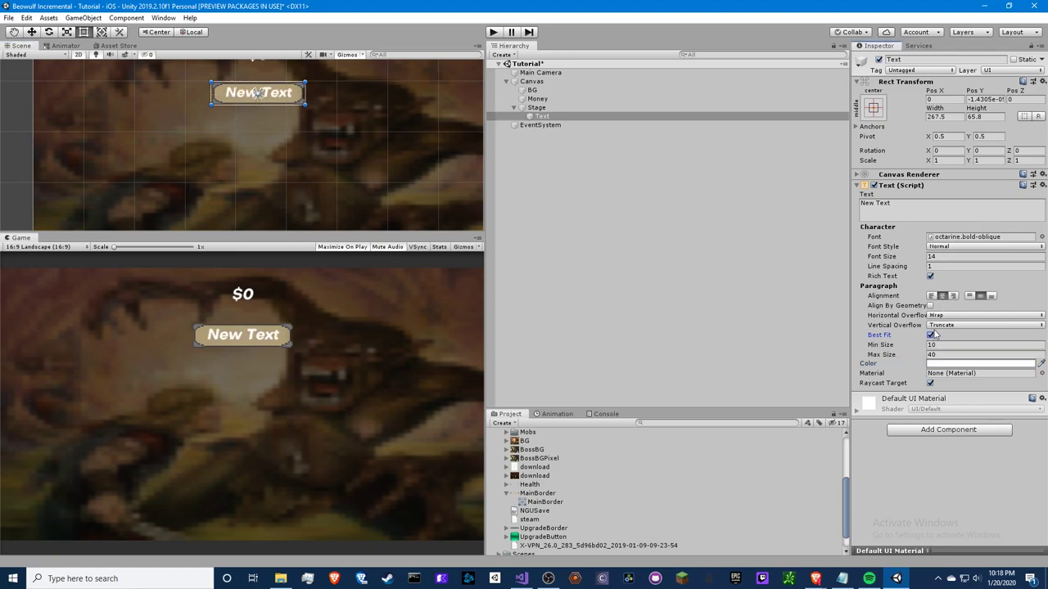
click(930, 335)
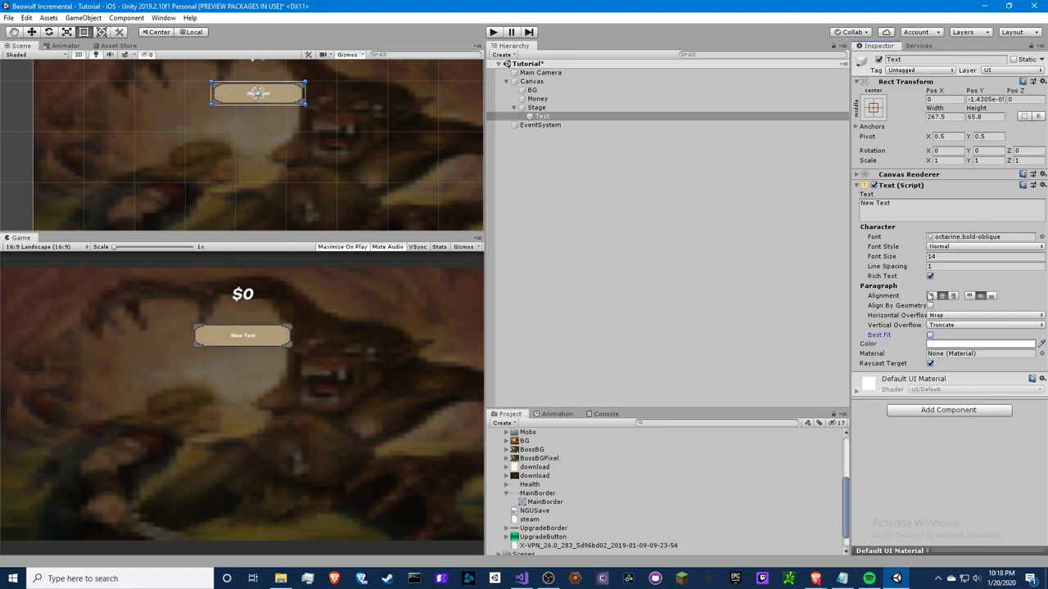
click(952, 256)
text(25)
click(885, 212)
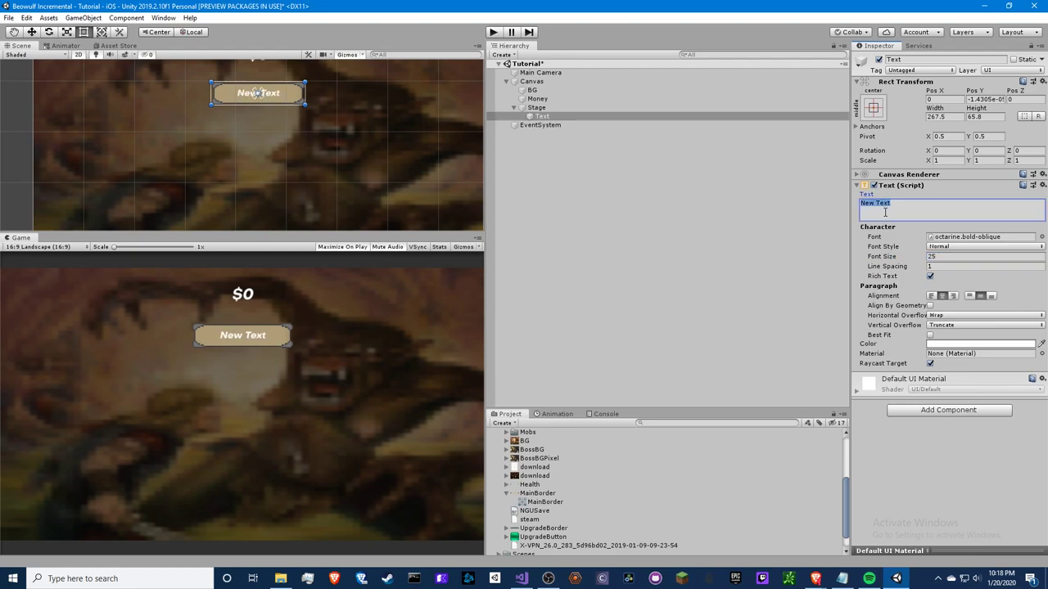
key(BackSpace)
text(Stage - 1)
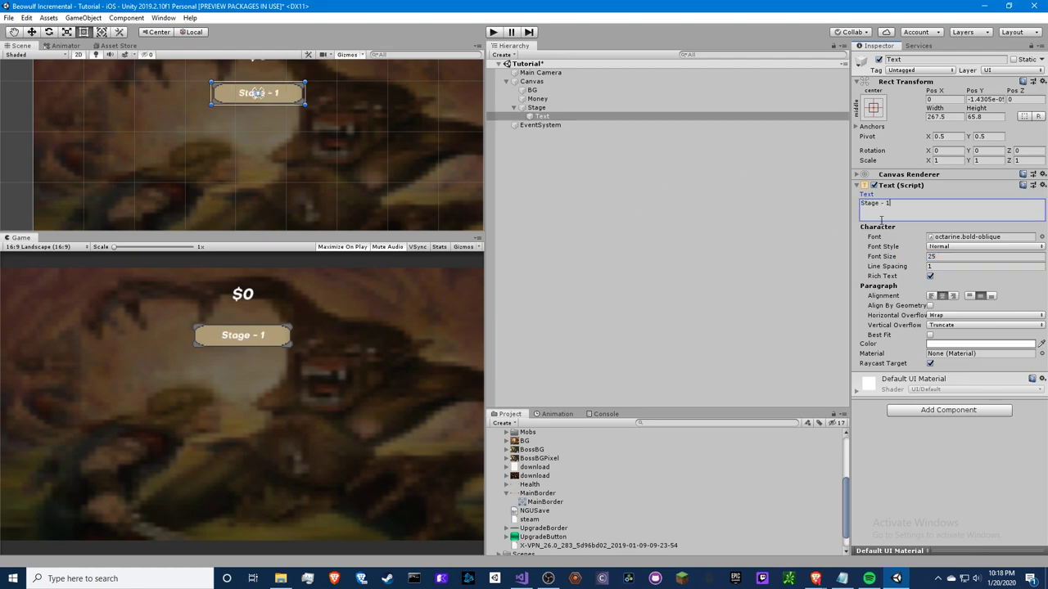
click(980, 344)
click(667, 224)
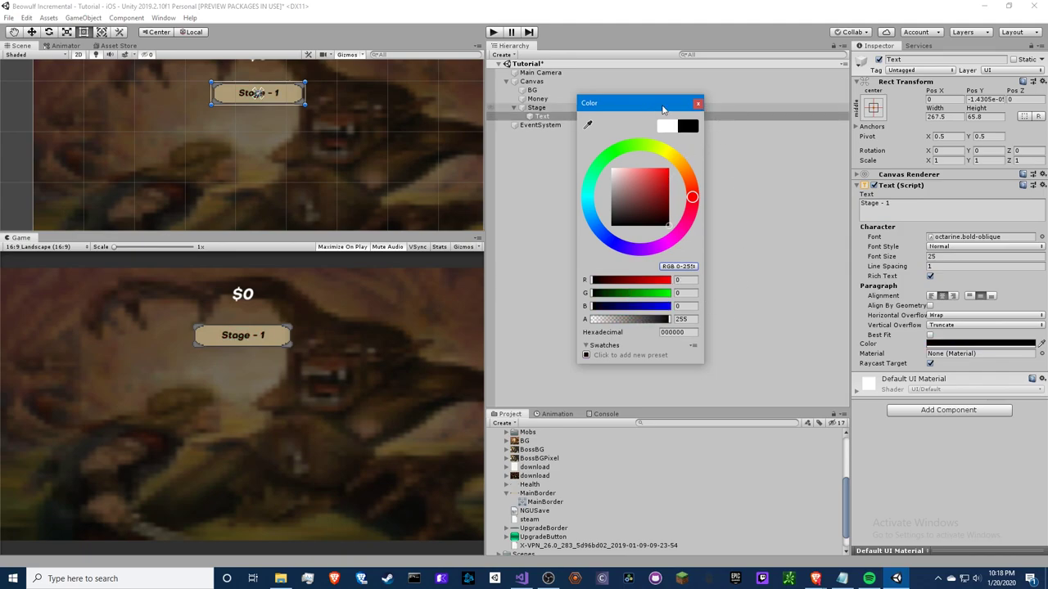
Anchor the Stage panel to the top of the canvas.
click(517, 109)
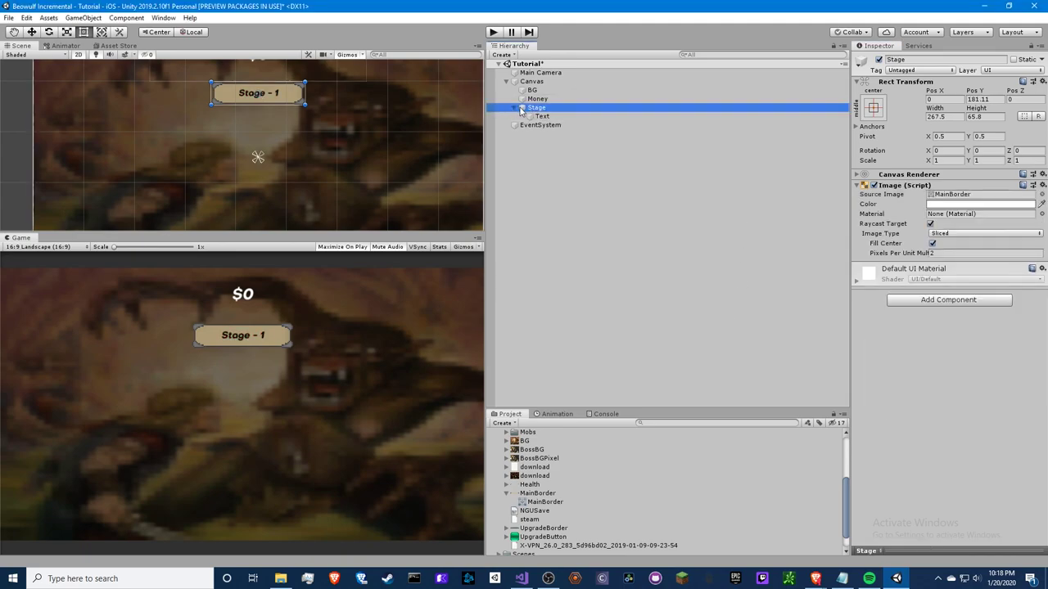
click(514, 108)
scroll(335, 90, down, 3)
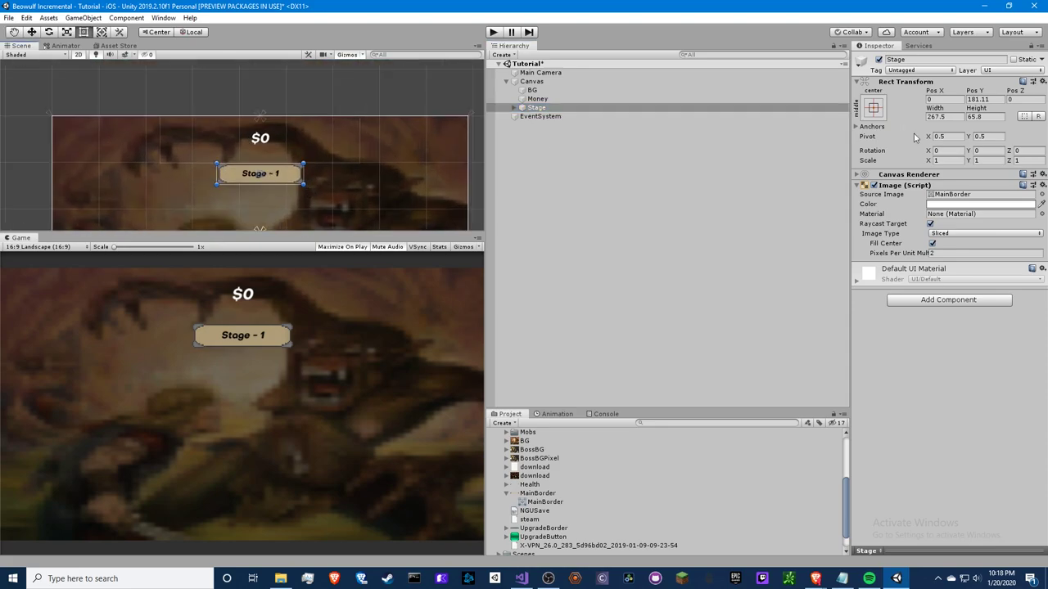
click(874, 107)
click(930, 196)
Duplicate Stage, place the copy flush to its right, and name it Kills.
click(527, 109)
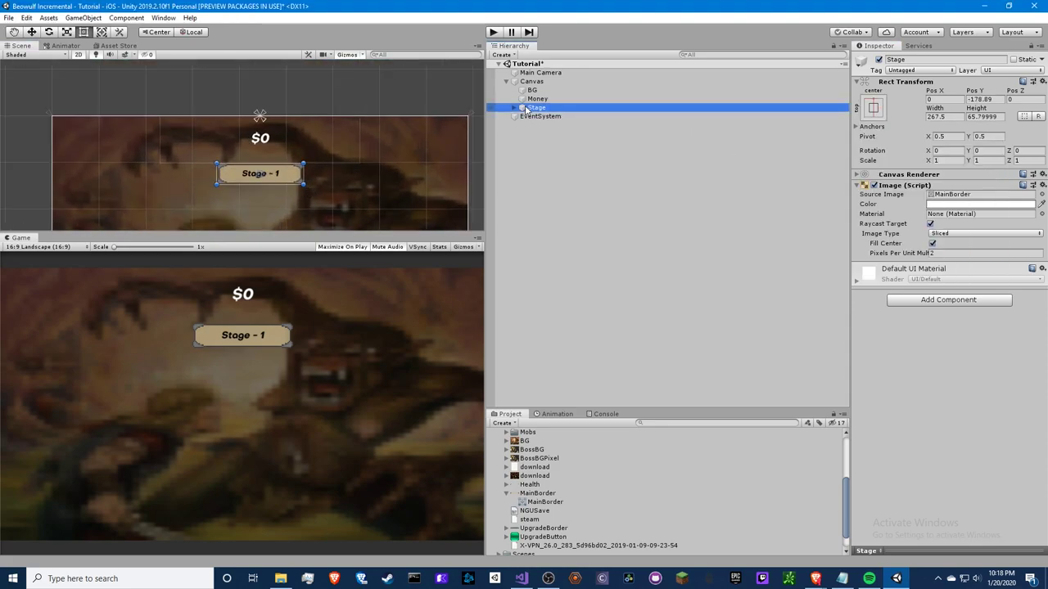
key(ctrl+d)
drag(296, 174, 383, 174)
click(560, 117)
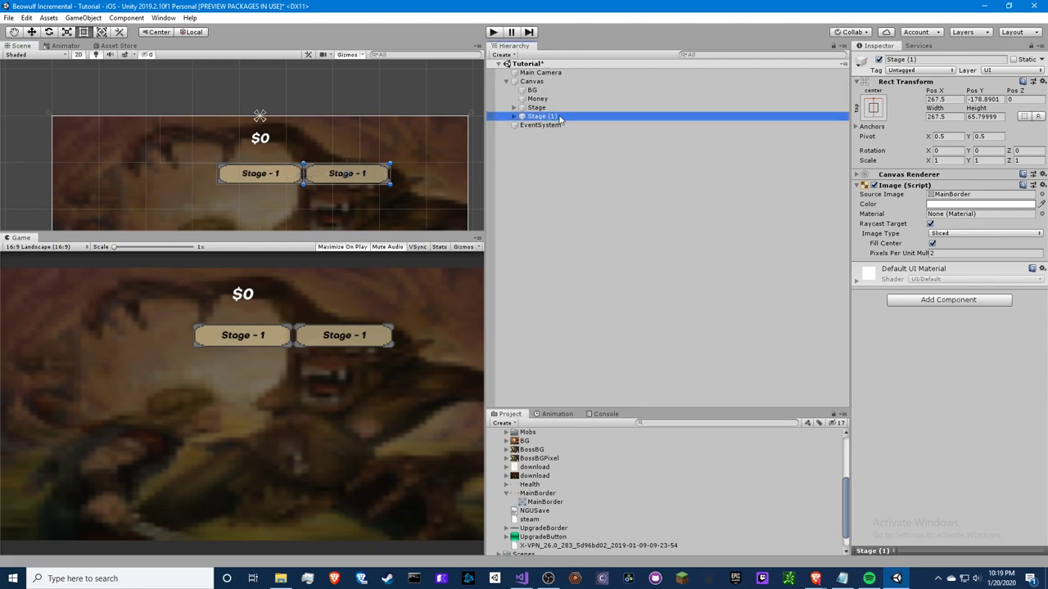
click(936, 58)
text(K)
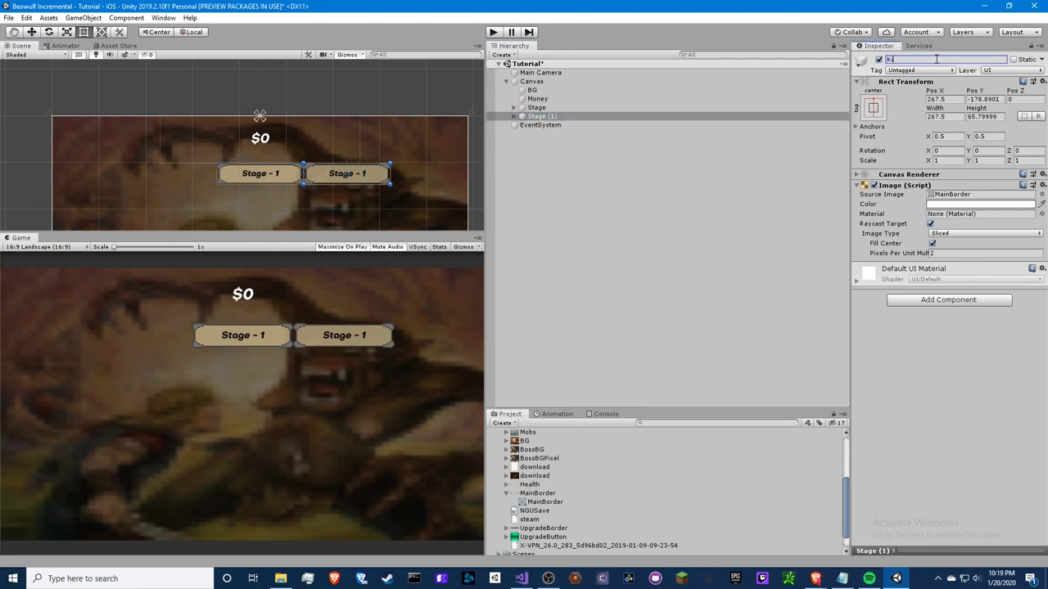
text(ills)
key(Return)
Duplicate Kills and move the new copy to the left of Stage.
click(534, 117)
key(ctrl+d)
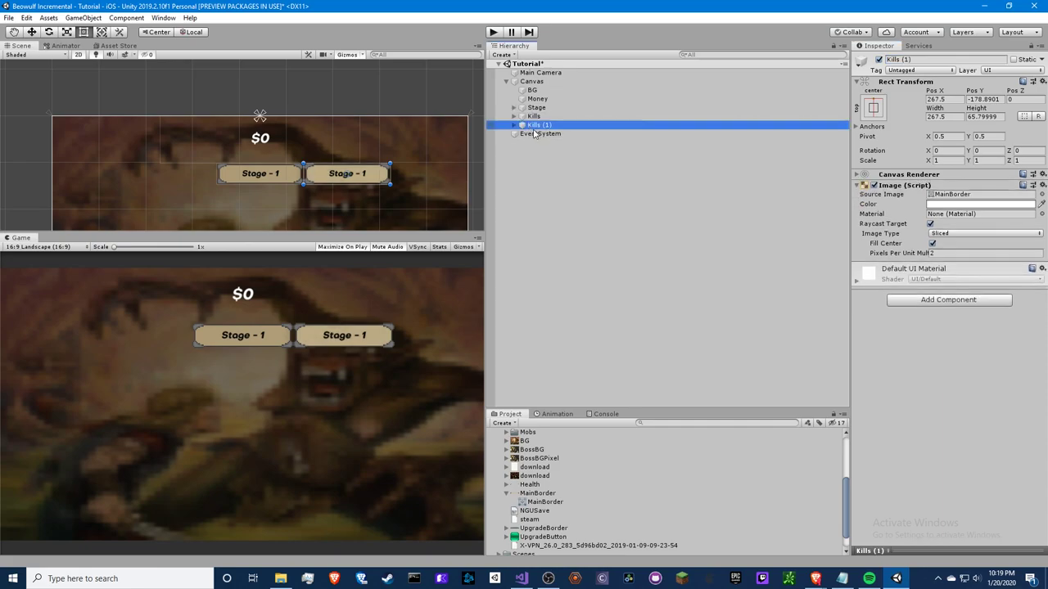
drag(334, 180, 159, 181)
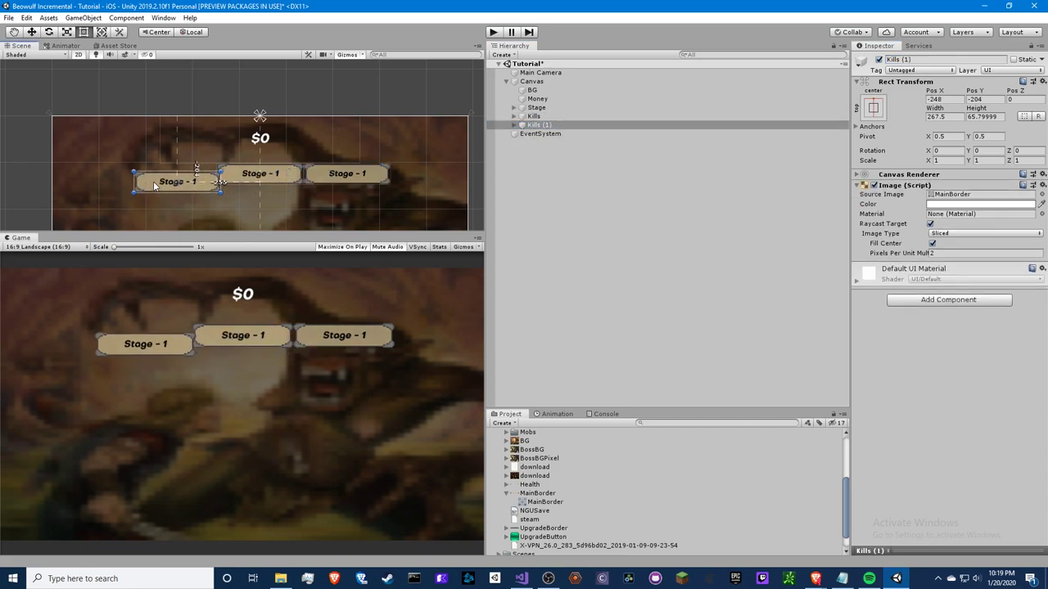
click(936, 60)
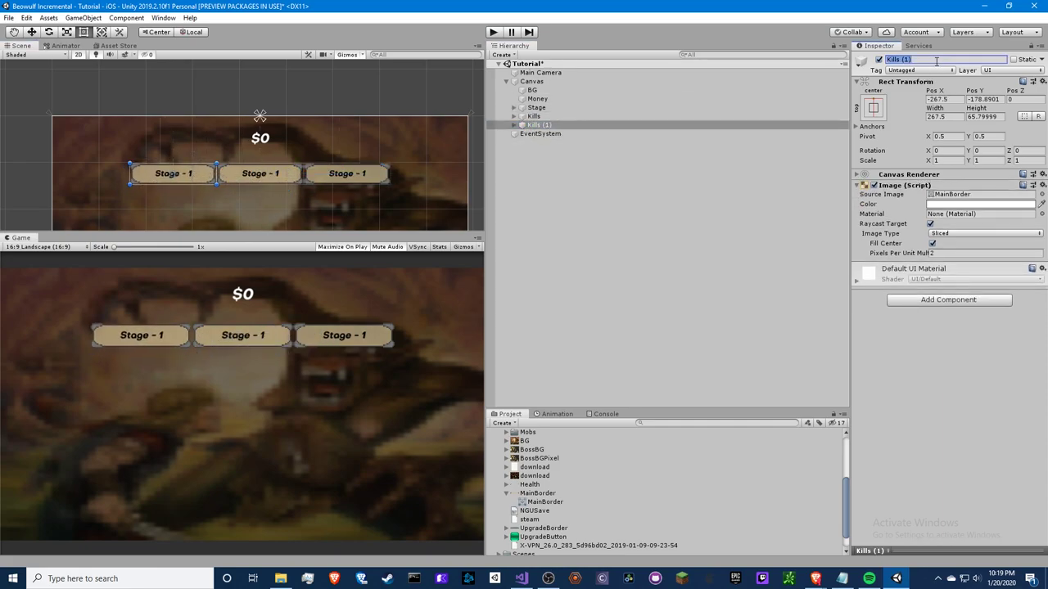
Name the left panel DPC and change its label to '1 Damage Per Click'.
text(DPC)
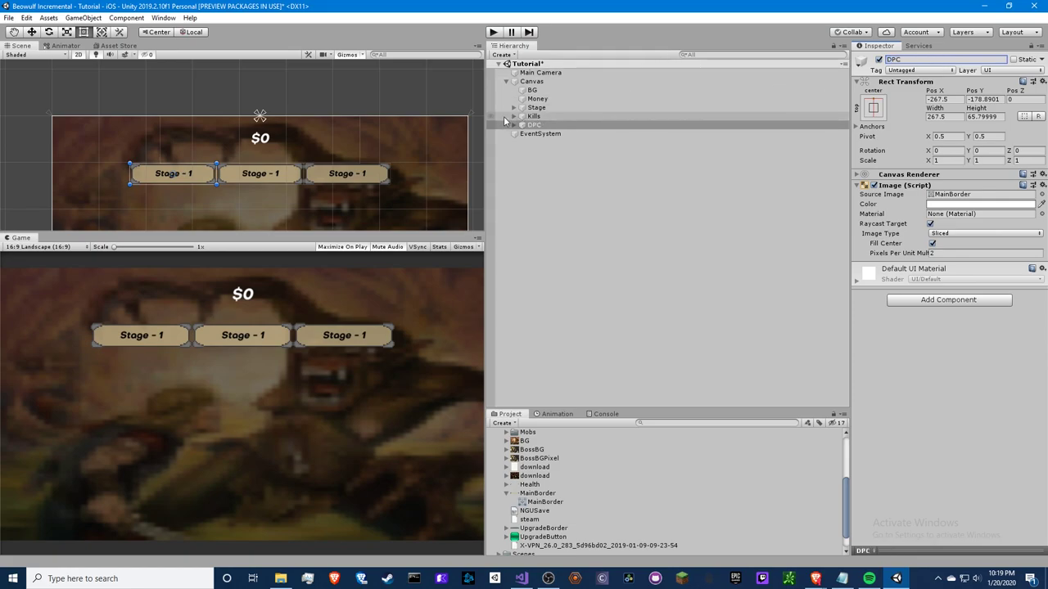
click(514, 125)
click(542, 133)
click(889, 205)
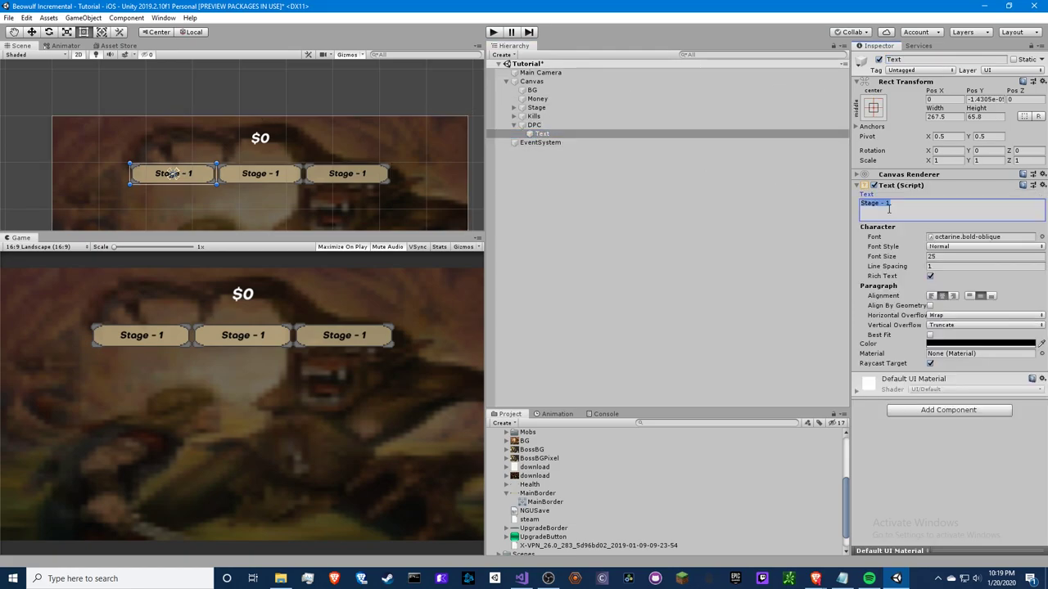
text(1)
text(1 D)
text(amage Pe)
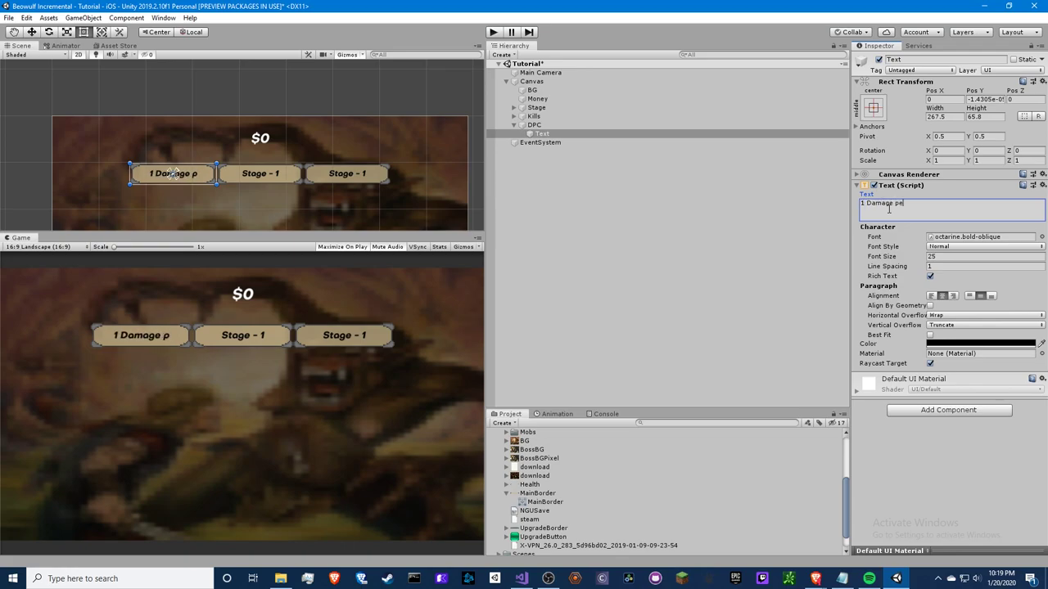
text(r S)
key(BackSpace)
key(BackSpace)
key(BackSpace)
key(BackSpace)
text(er)
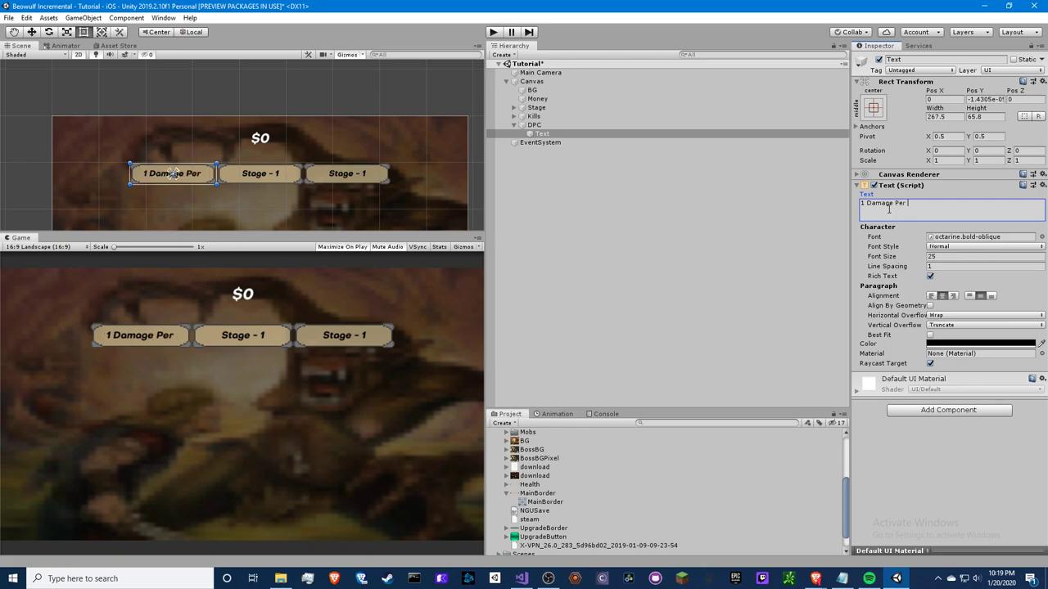
text( Clicker)
key(BackSpace)
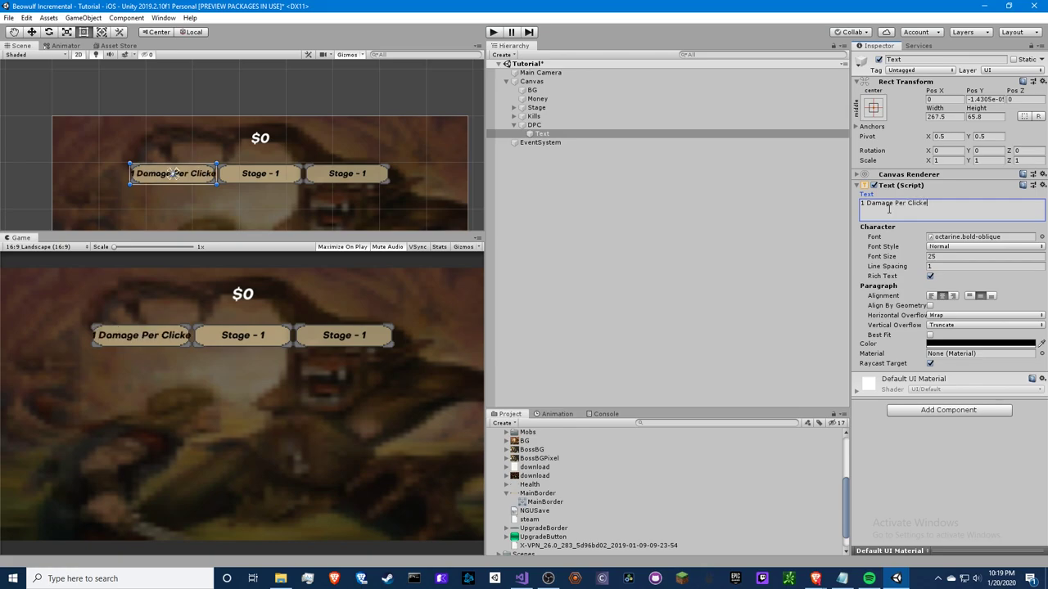
key(BackSpace)
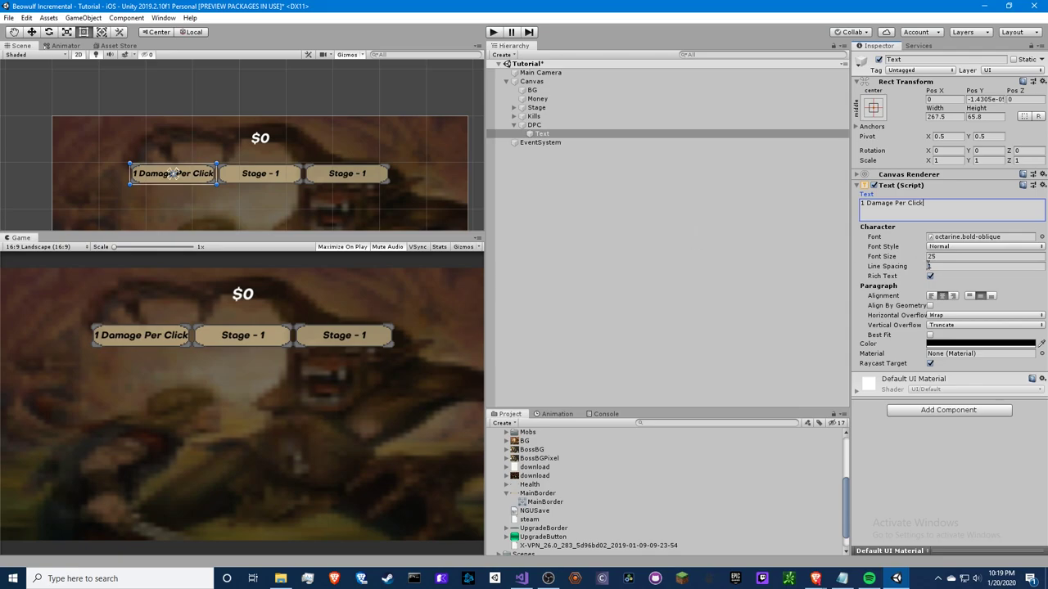
Set the DPC label's font size to 20.
click(952, 257)
text(23)
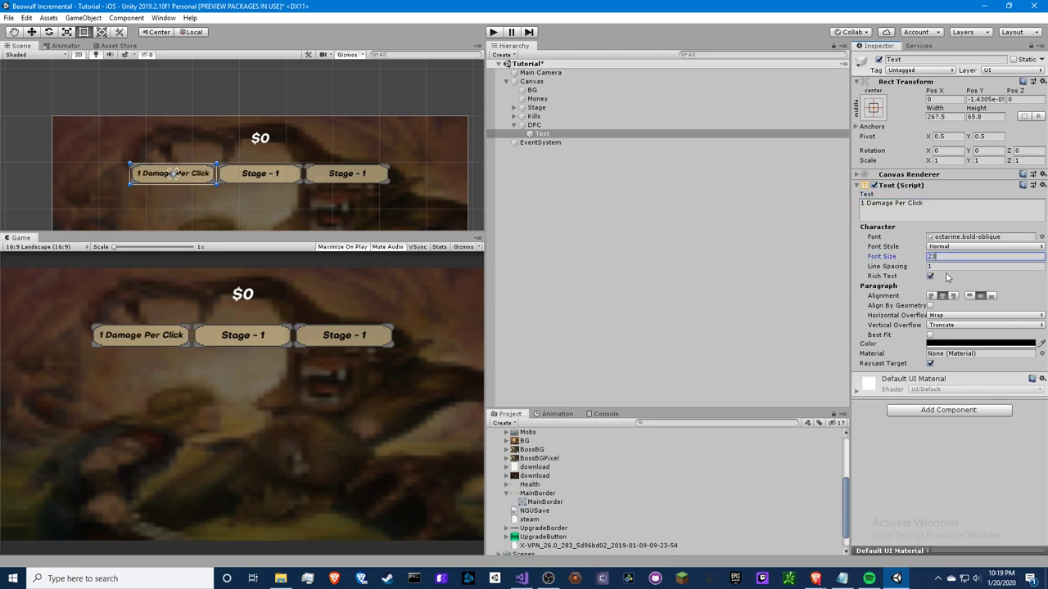
key(BackSpace)
text(0)
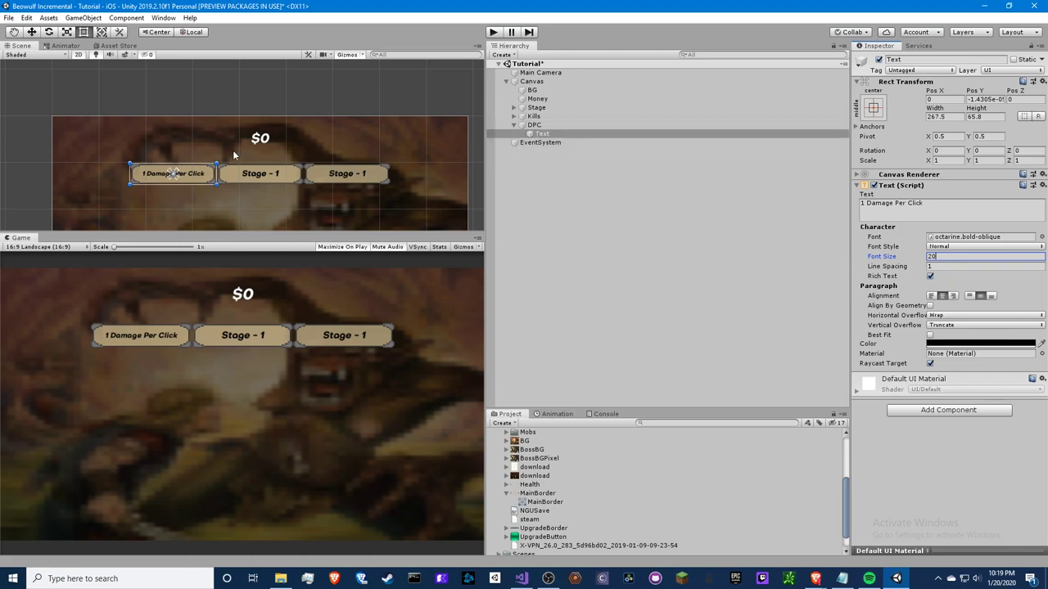
click(539, 134)
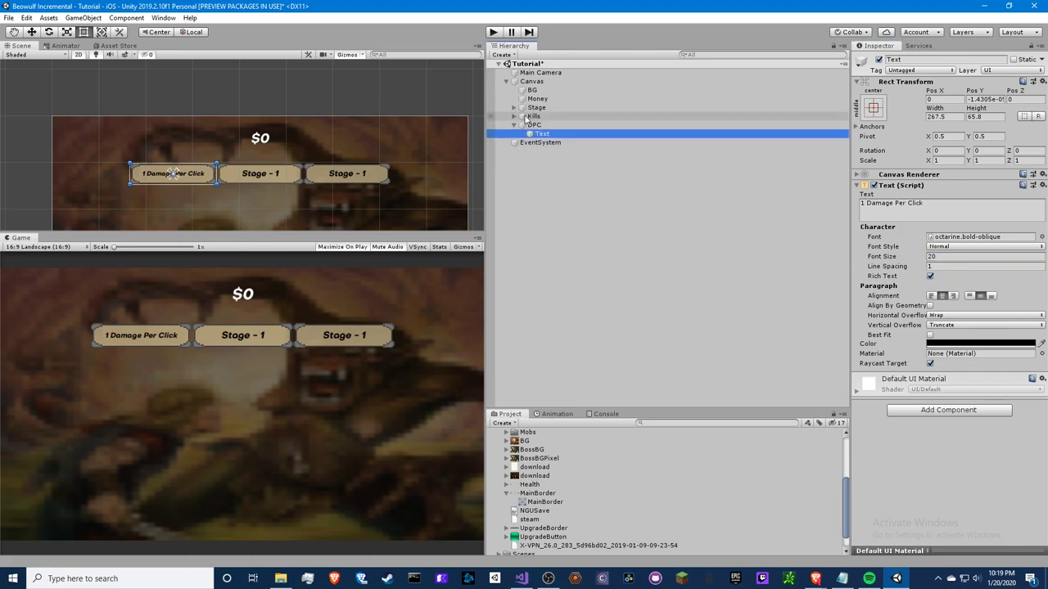
Change the Kills panel's label to '0/10 Kills'.
click(514, 117)
click(542, 125)
click(886, 209)
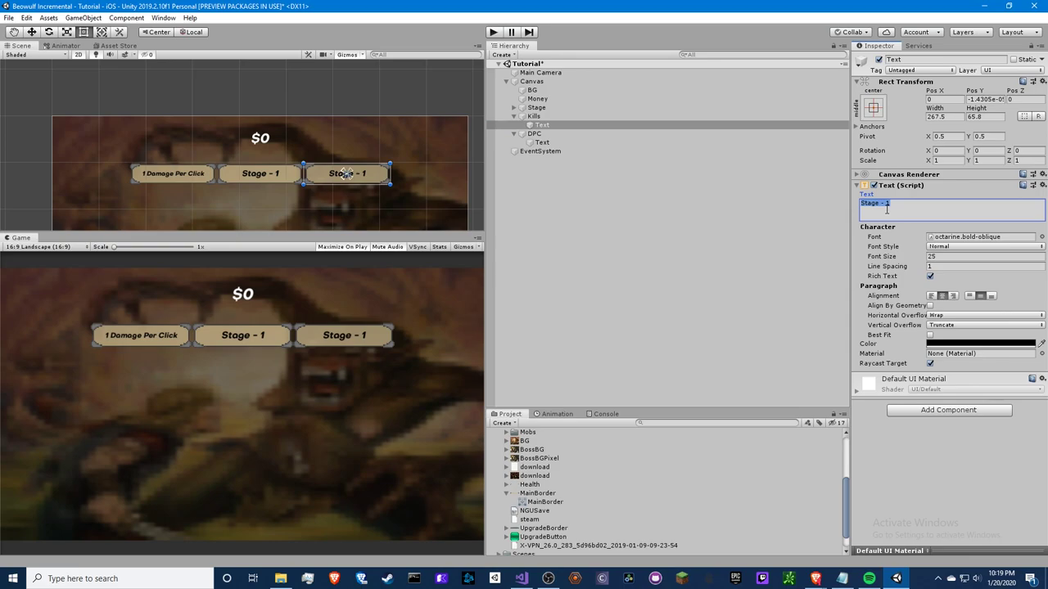
text(0/10 Kil)
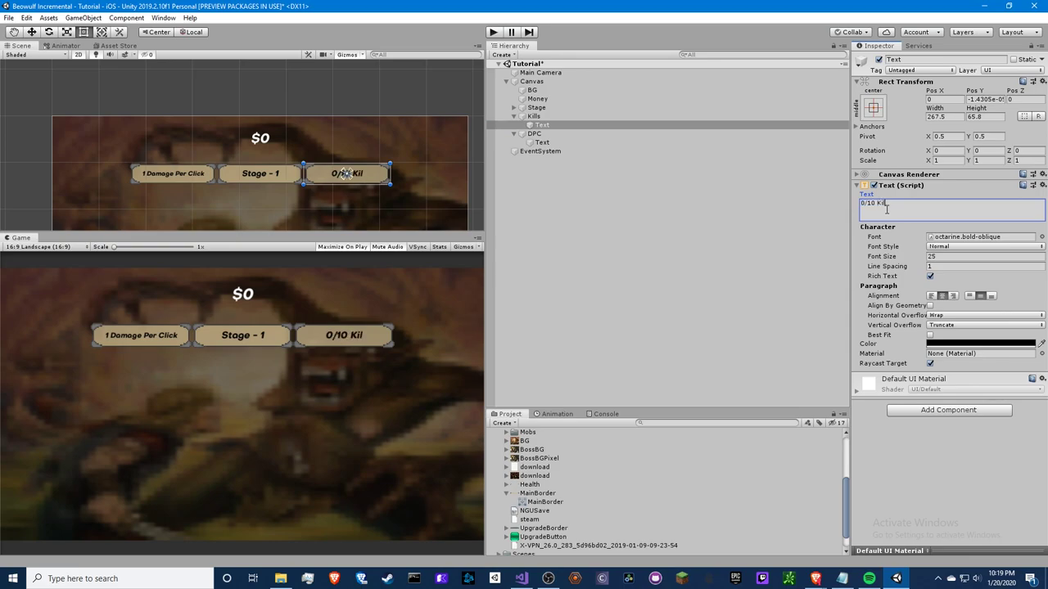
text(ls)
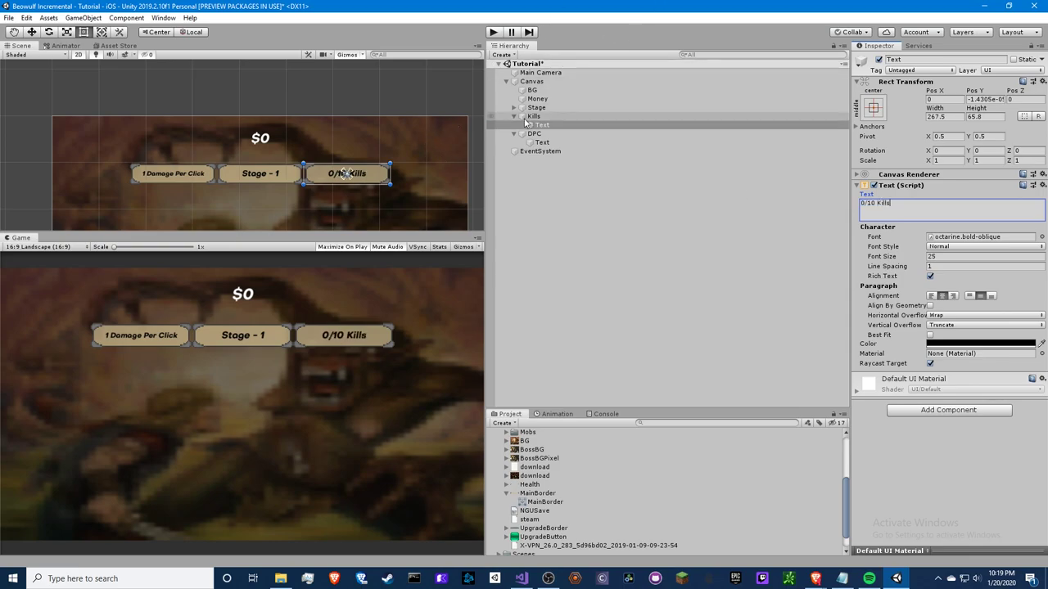
Select Stage, Kills and DPC together and raise them slightly, just below $0.
click(537, 98)
click(534, 117)
click(330, 144)
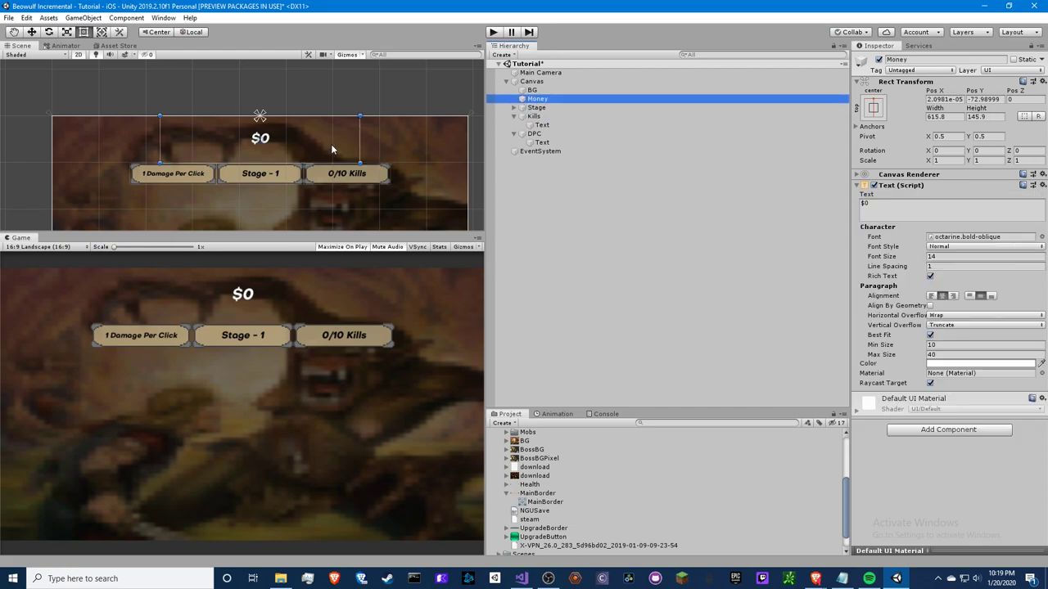
click(322, 161)
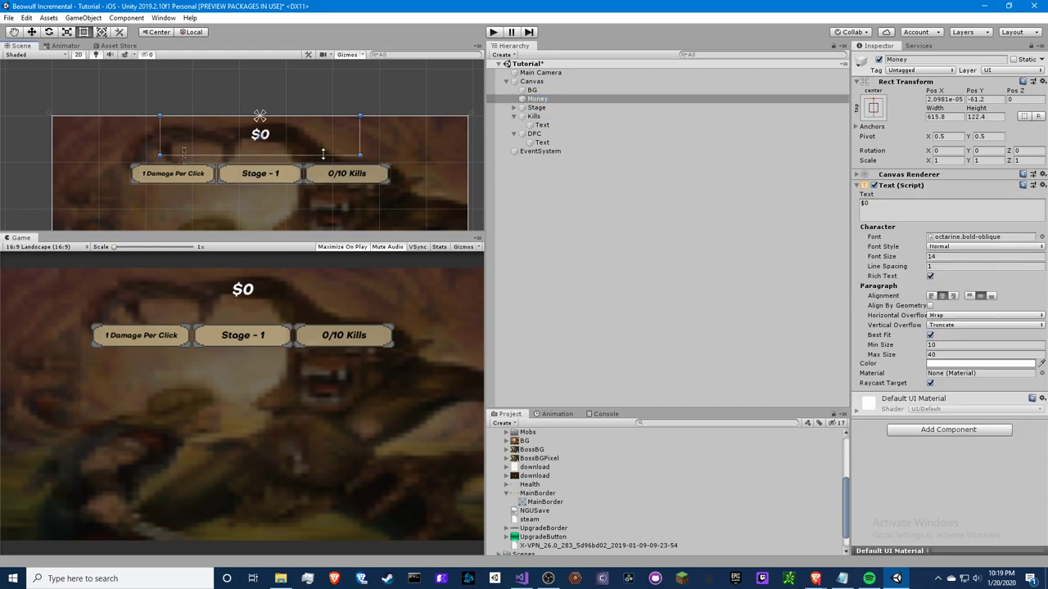
click(513, 116)
click(537, 107)
click(528, 125)
click(513, 124)
shift+click(536, 107)
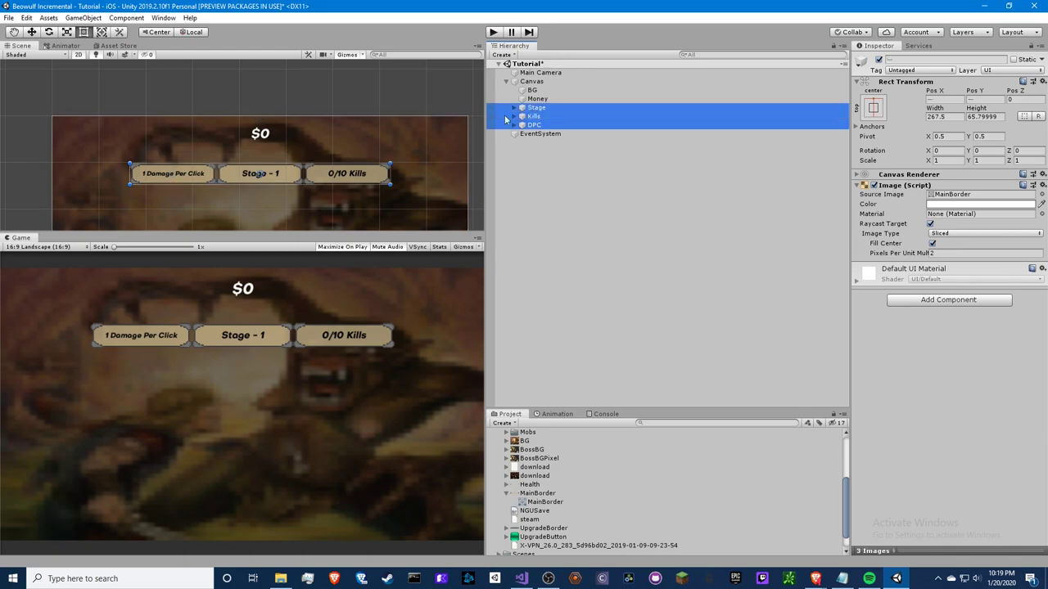
click(32, 33)
drag(259, 144, 258, 128)
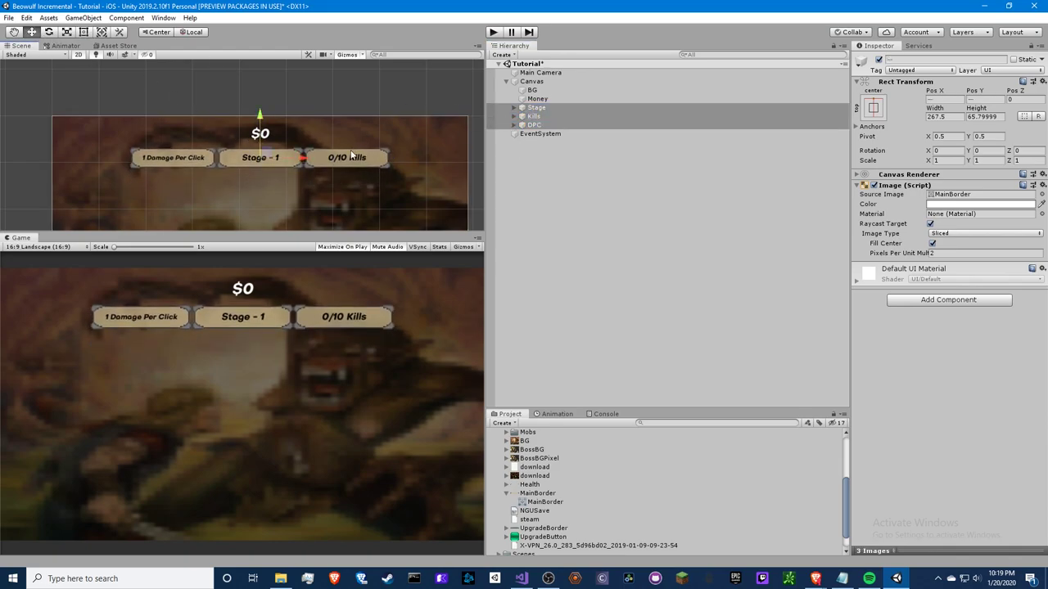
click(566, 168)
Add a new UI Image under Canvas and name it Enemy.
right_click(533, 82)
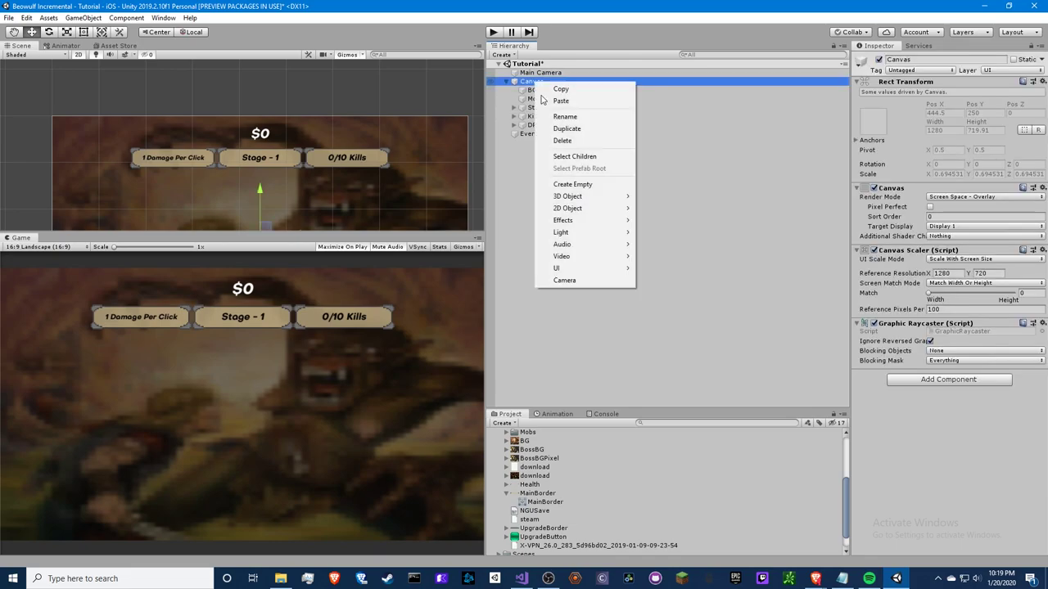
mouse_move(559, 269)
click(660, 292)
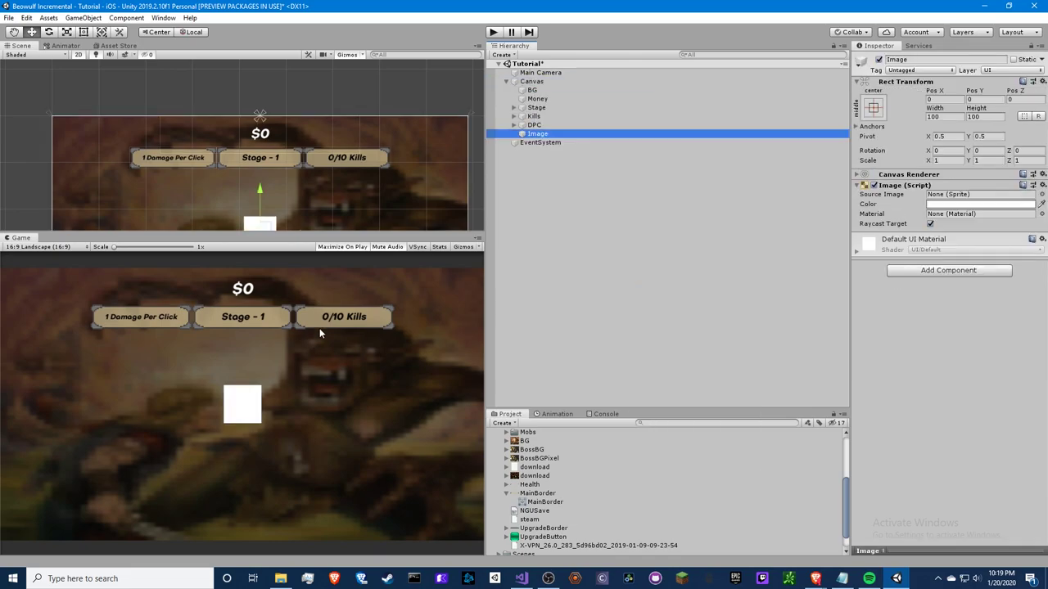
click(991, 59)
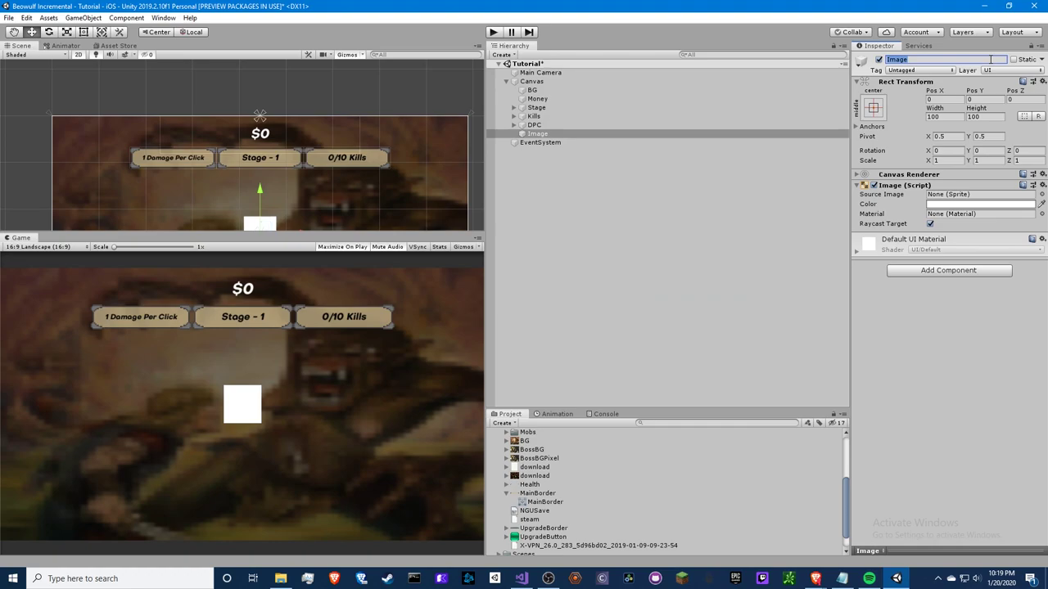
text(Enemy)
key(Return)
Set the Enemy image's width and height to 300.
key(t)
key(f)
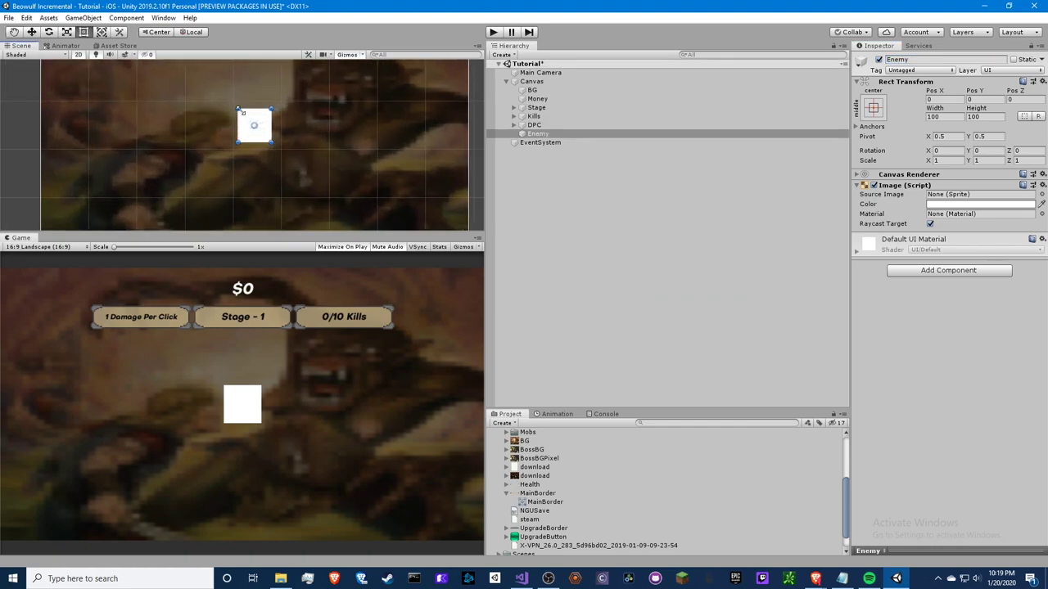
alt+drag(238, 108, 211, 85)
click(947, 117)
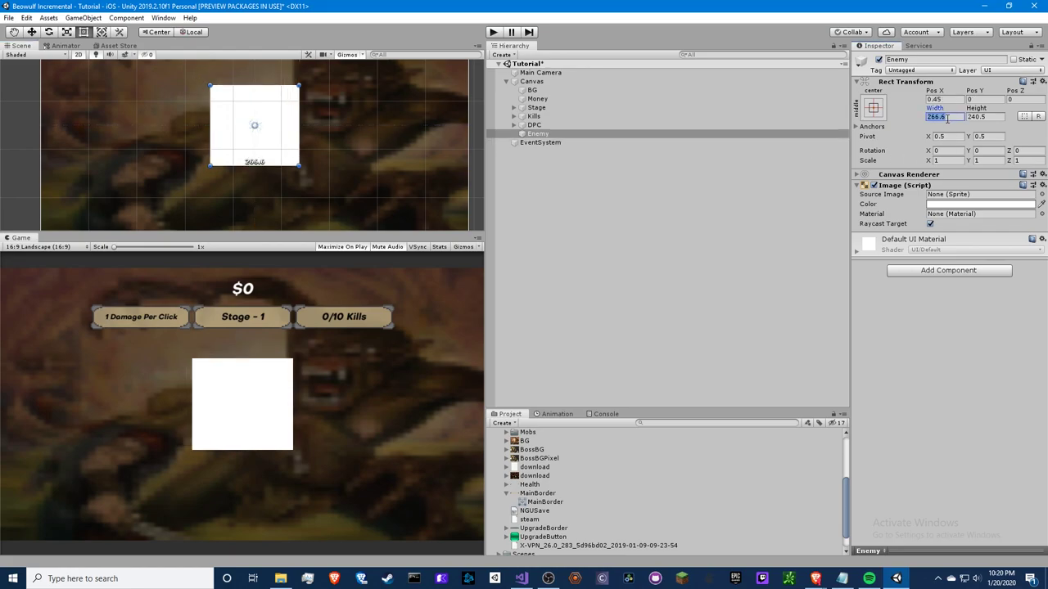
key(BackSpace)
text(500)
key(BackSpace)
key(BackSpace)
key(BackSpace)
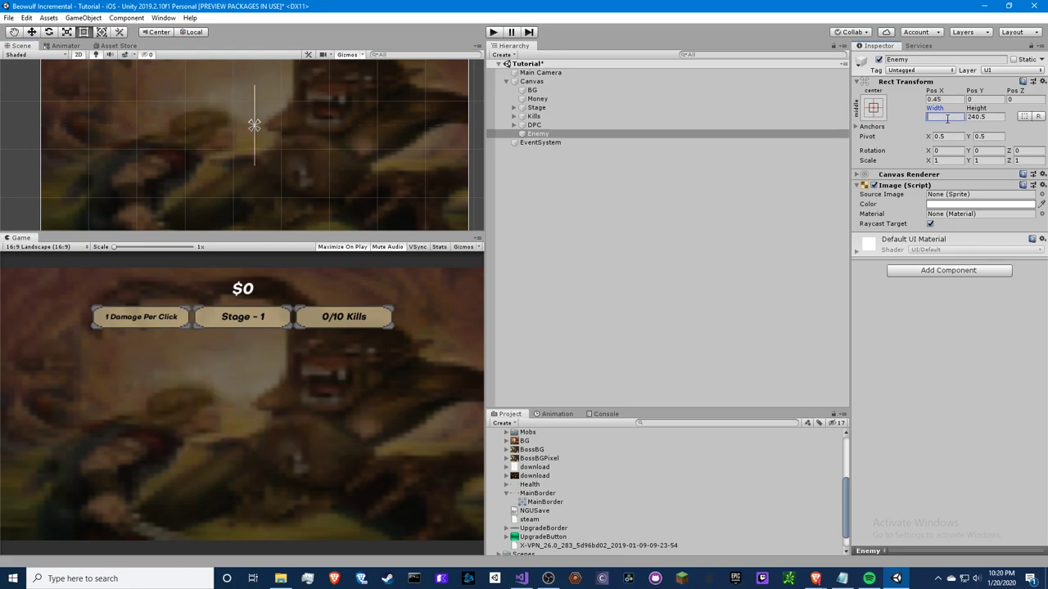
text(300)
key(Tab)
text(300)
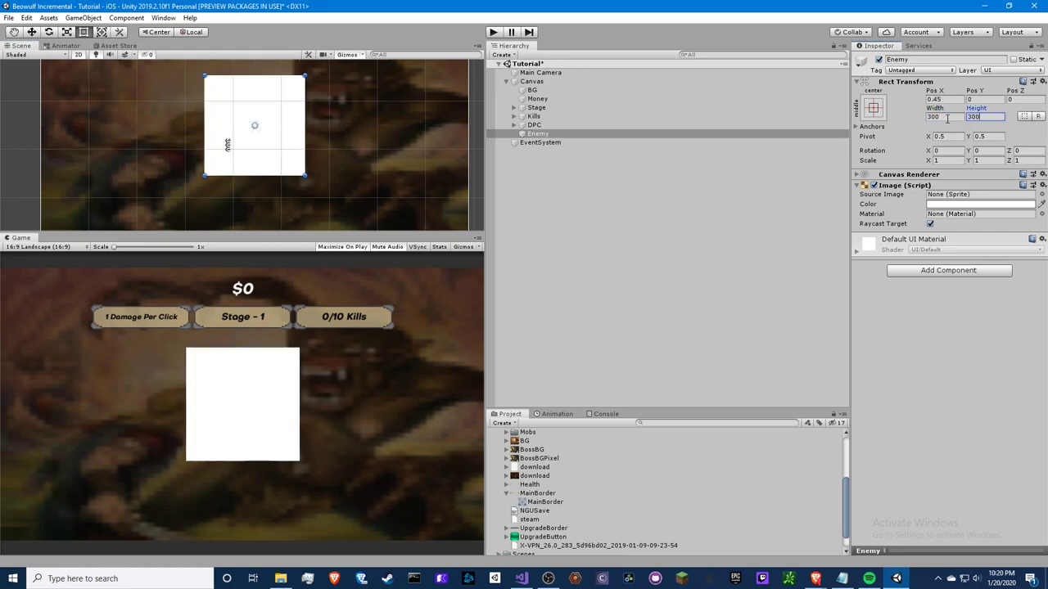
click(274, 121)
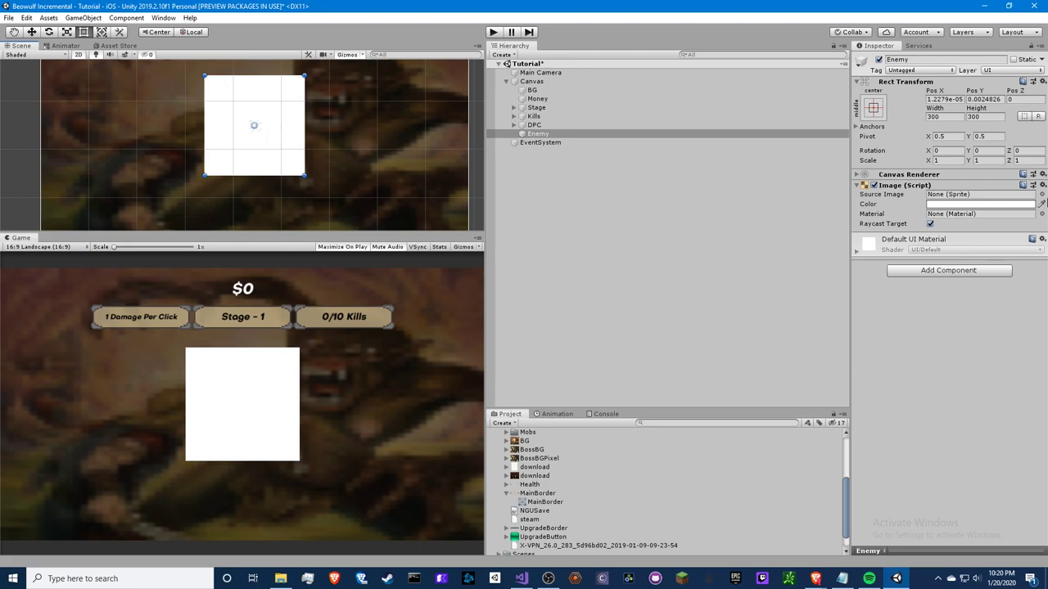
Set the Enemy image's Source Image to the black reaper sprite, leaving the tint white.
click(1024, 194)
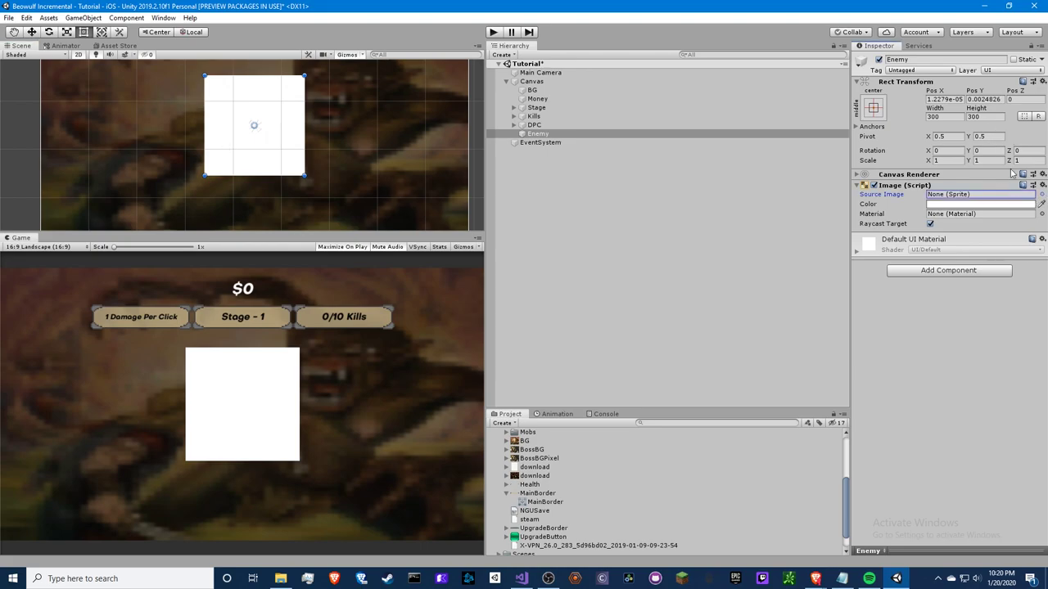
click(1042, 194)
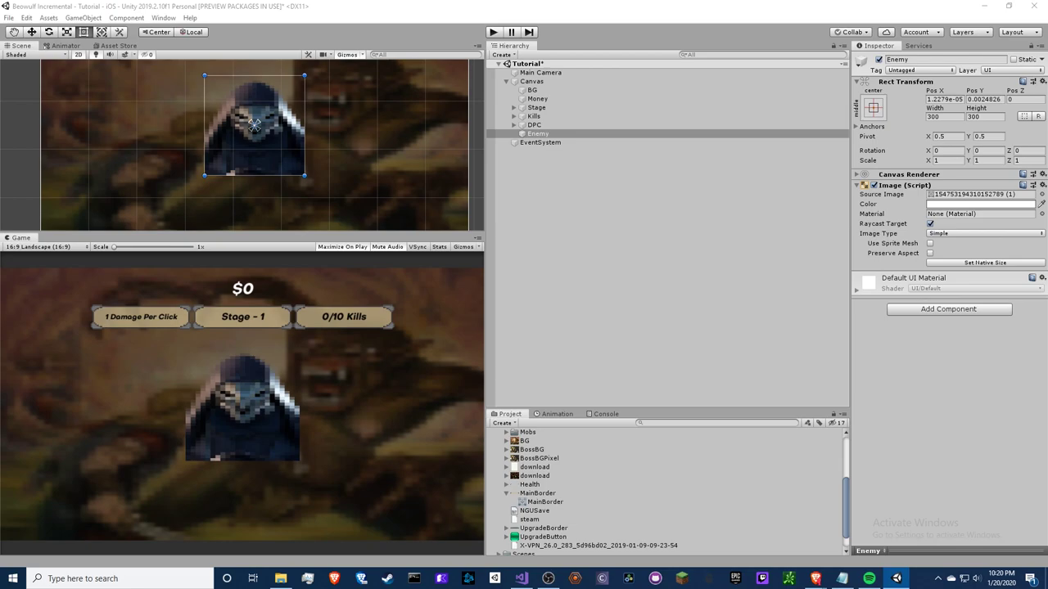
key(Left)
key(Right)
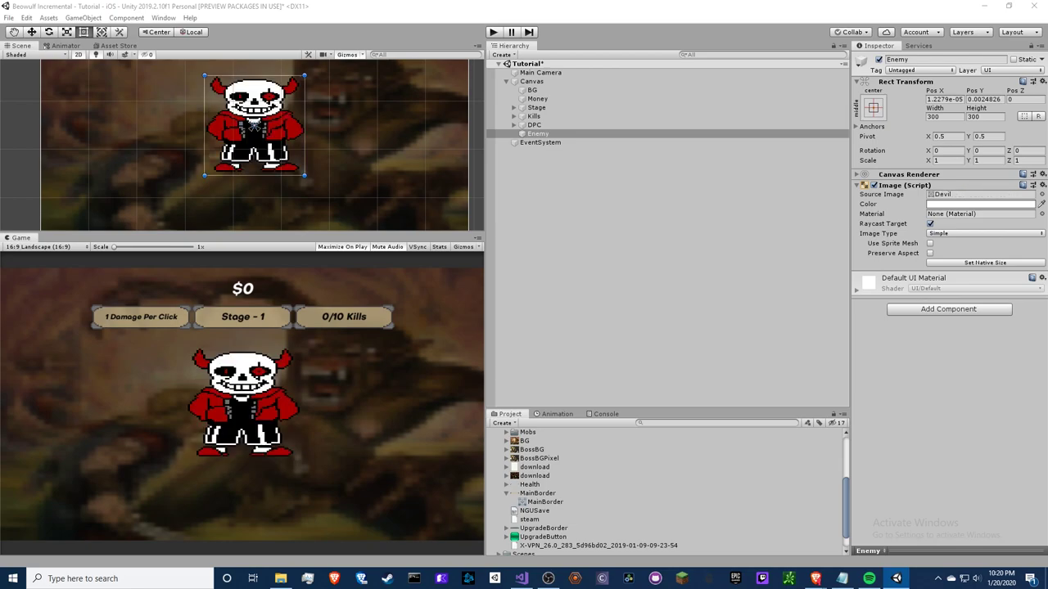
key(Right)
key(Right)
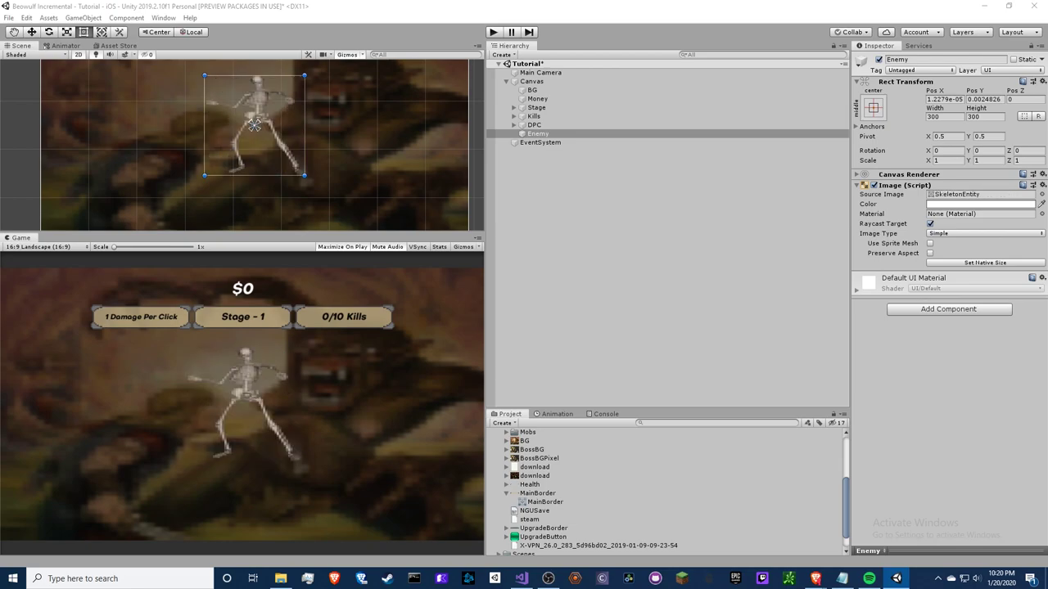
key(Left)
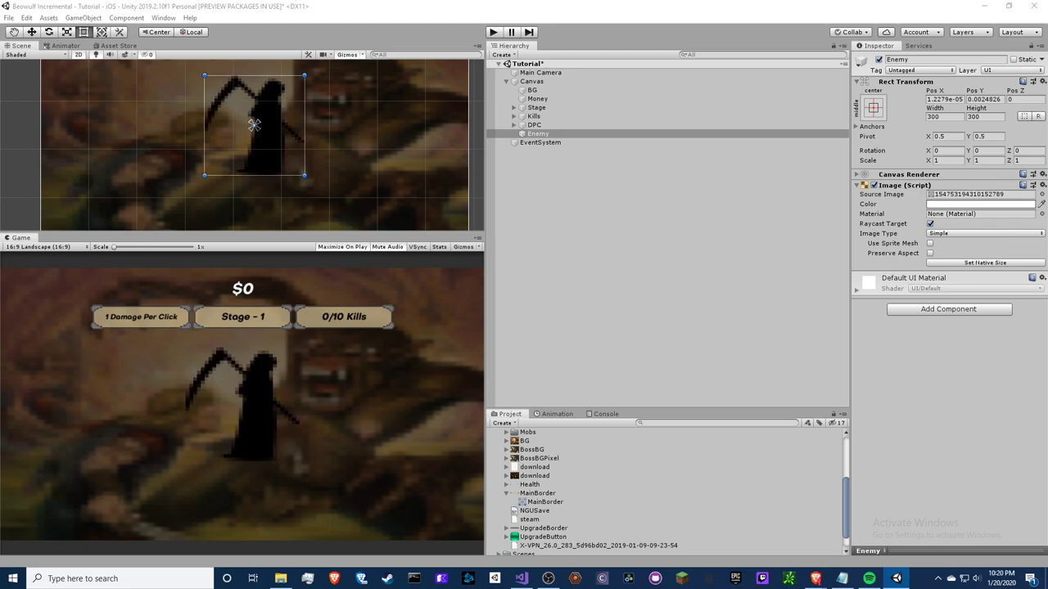
key(Return)
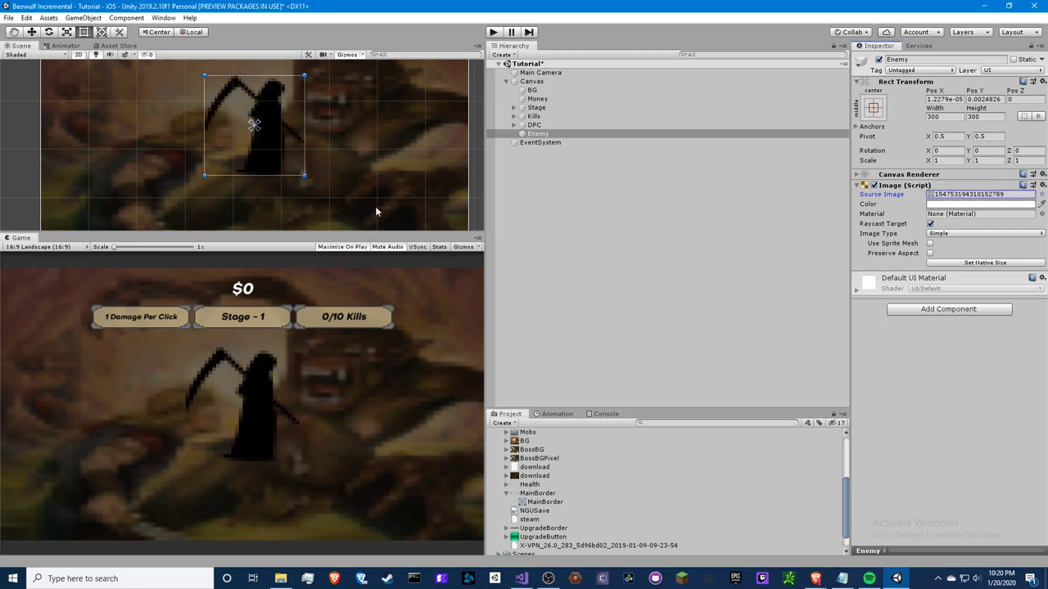
click(976, 205)
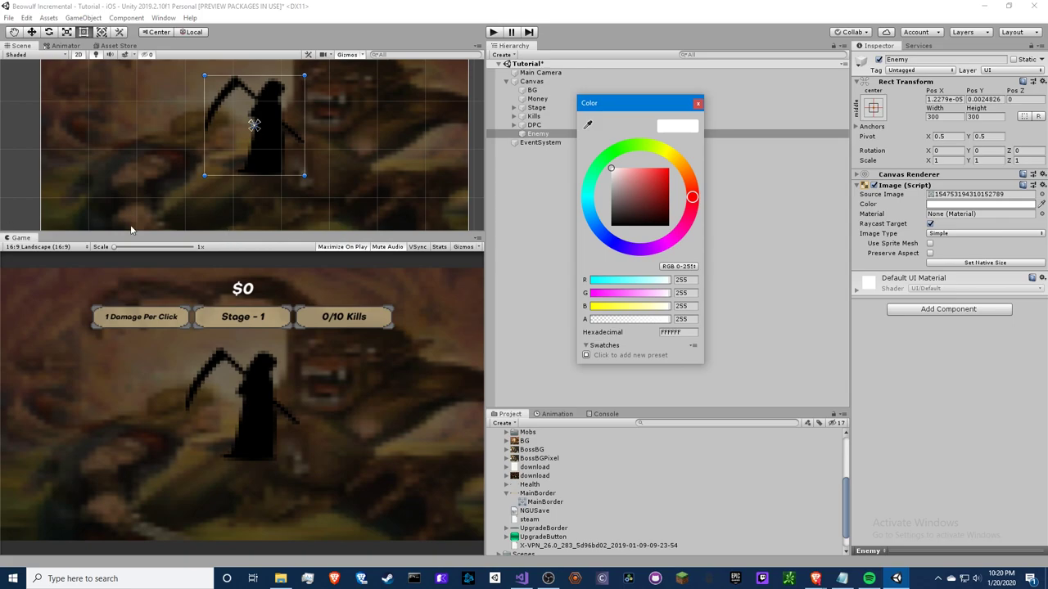
click(696, 104)
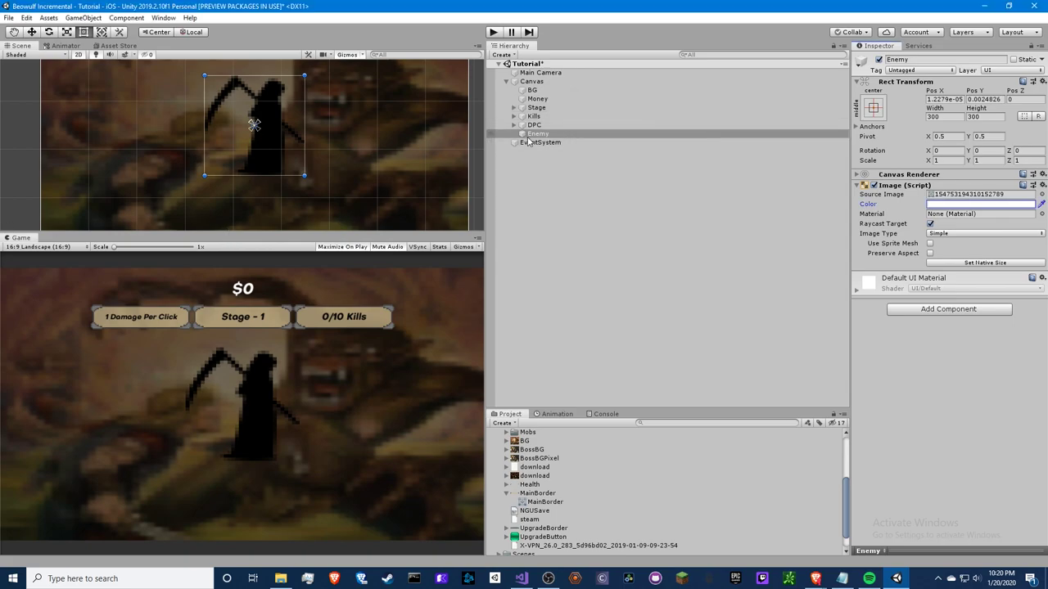
click(720, 133)
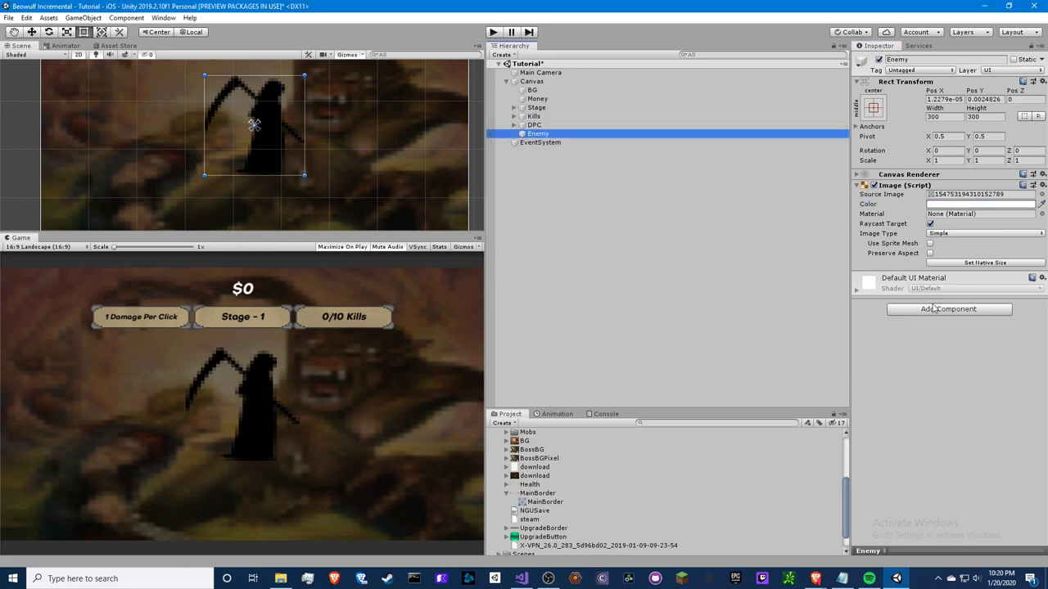
Create an empty object under Canvas named GameController.
right_click(528, 82)
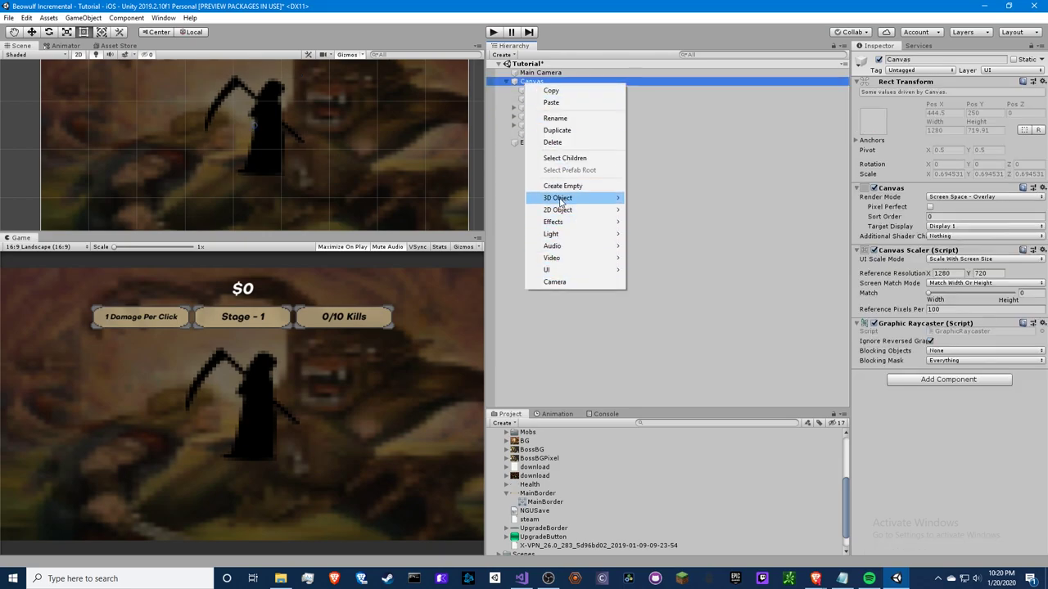
click(563, 186)
click(923, 60)
text(GameController)
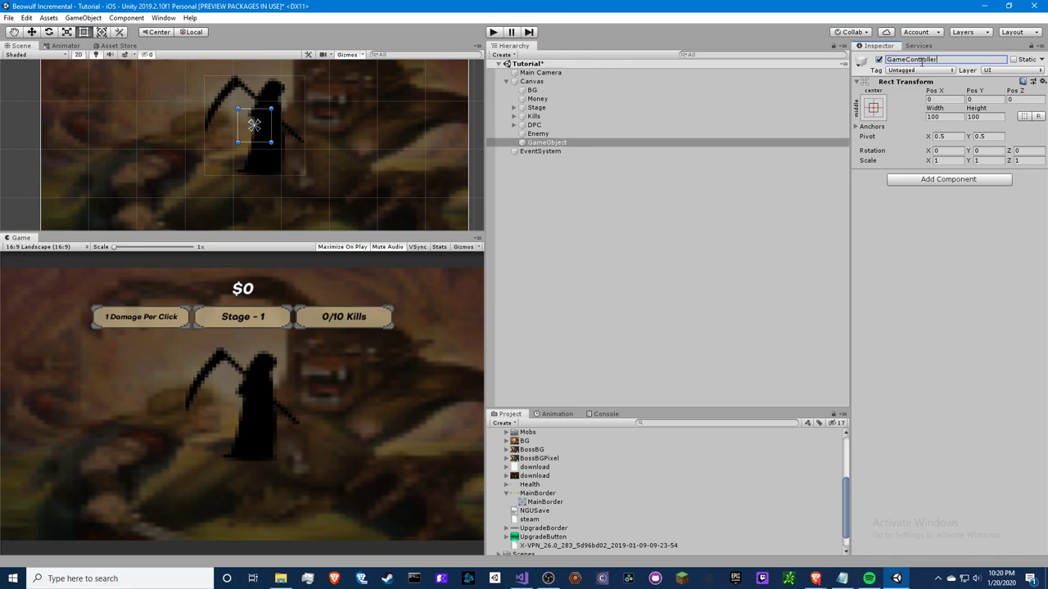
click(542, 135)
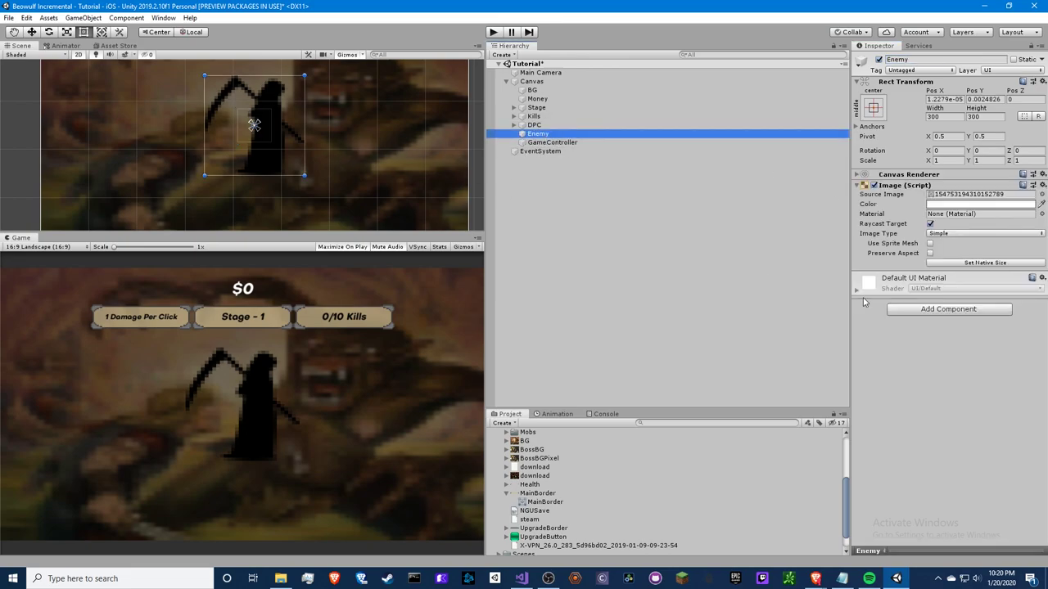
click(551, 142)
Attach a new GameController script to the GameController object.
click(921, 180)
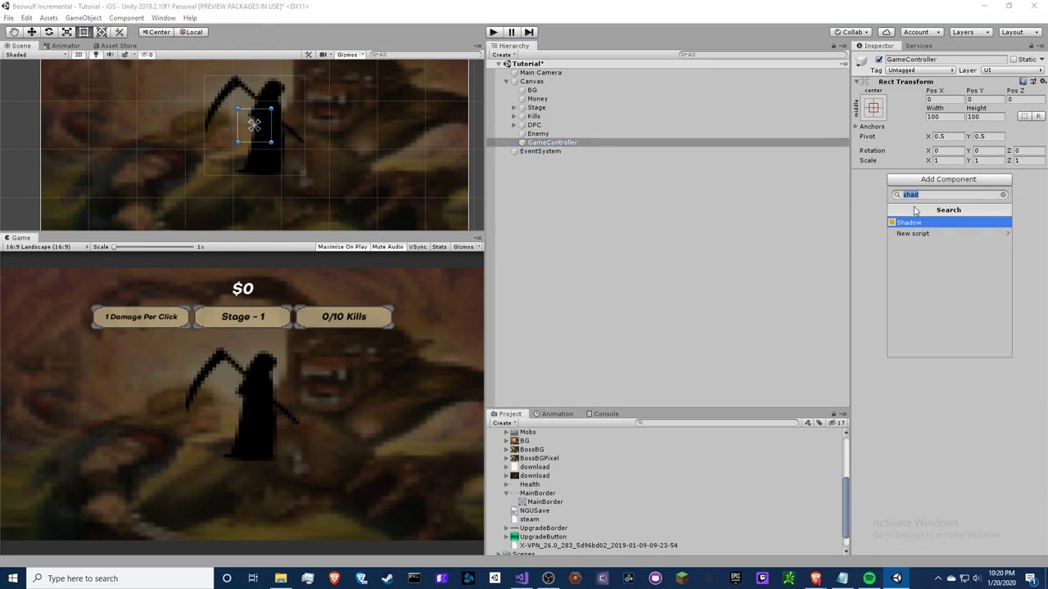
text(GameController)
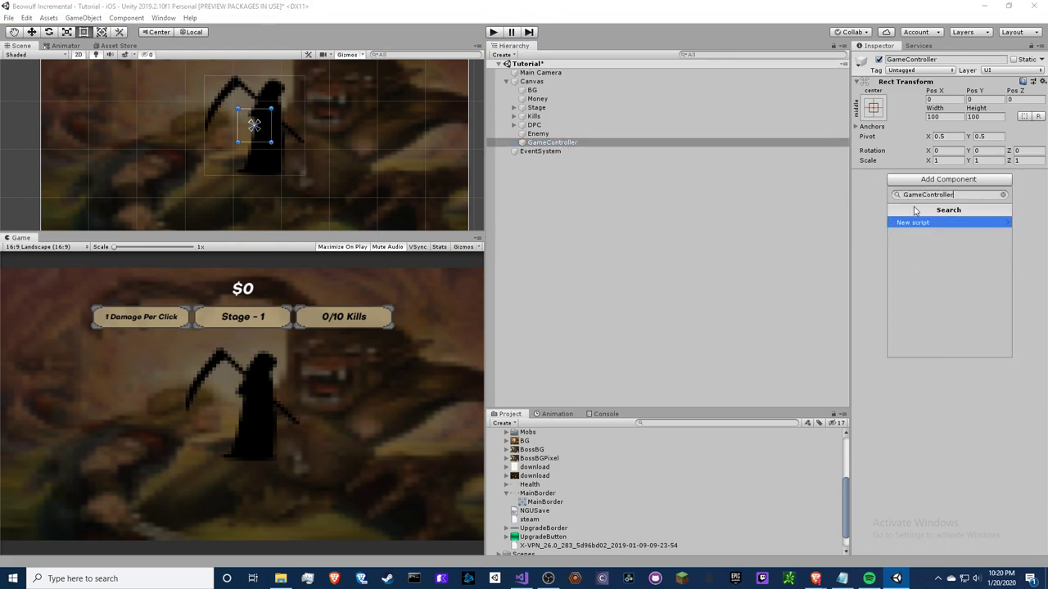
key(Return)
click(964, 346)
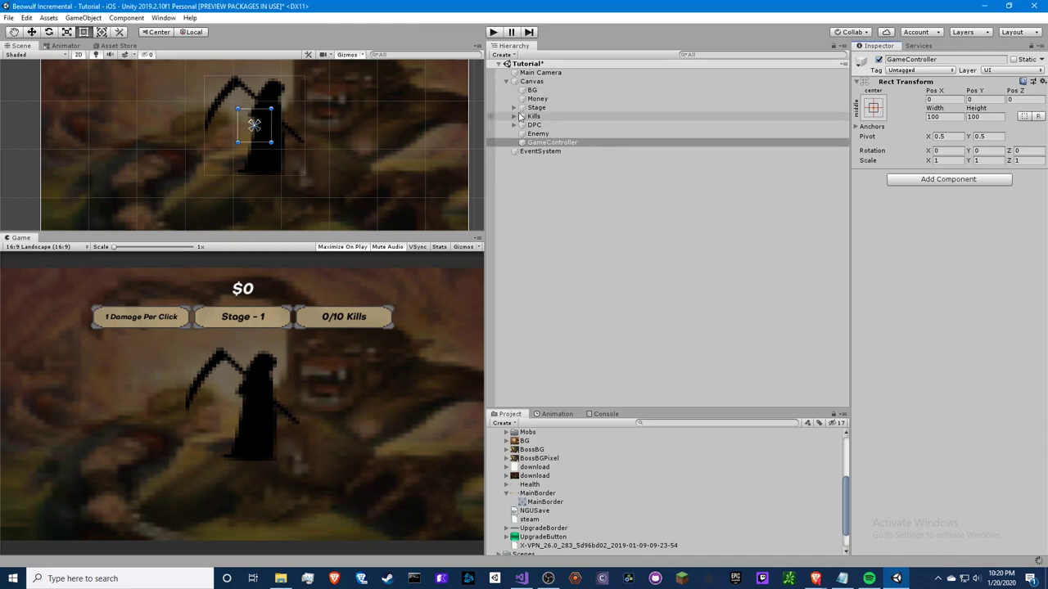
scroll(377, 151, down, 2)
scroll(322, 123, down, 1)
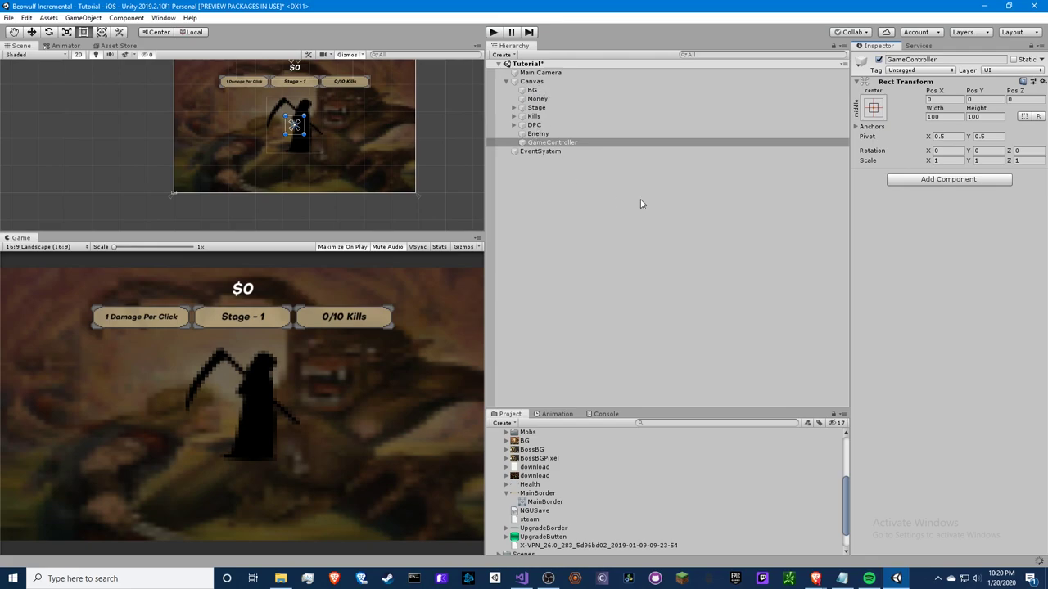
Add a new Image under Canvas with the UpgradeButton sprite, widened into a bar.
right_click(531, 81)
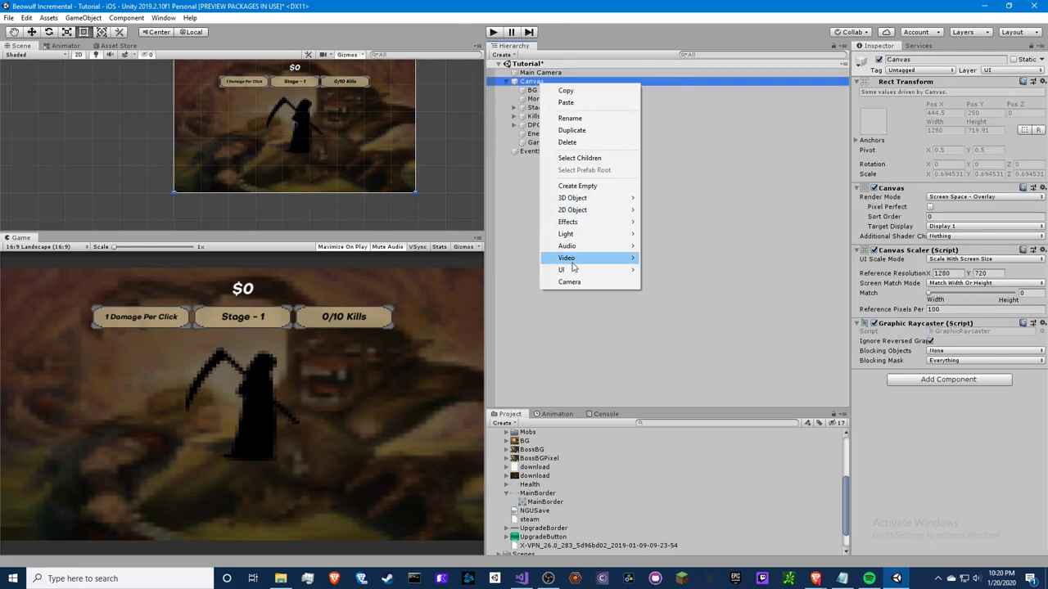
mouse_move(569, 271)
click(655, 295)
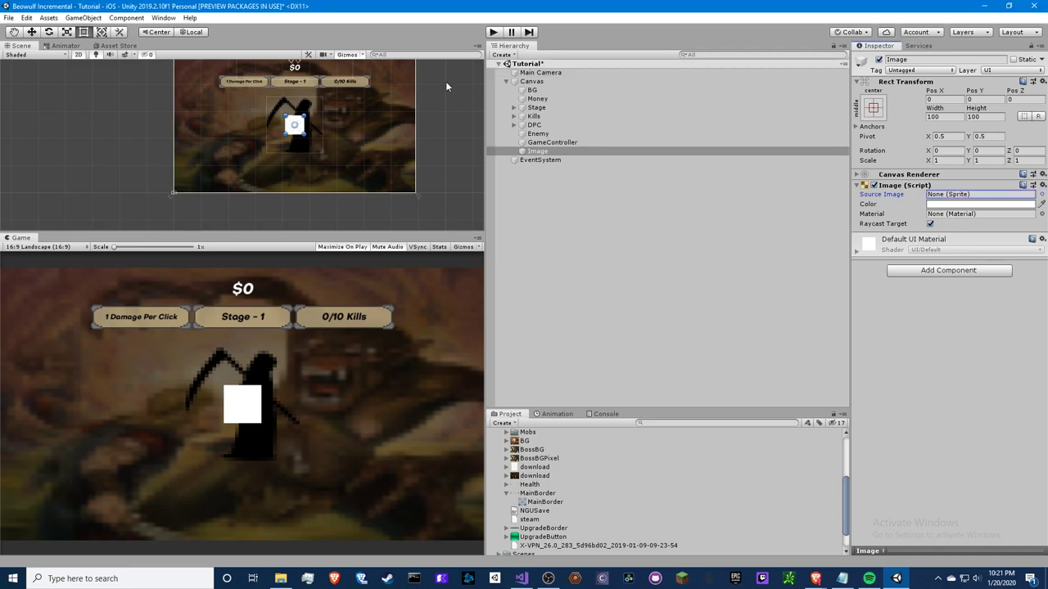
scroll(299, 117, up, 3)
scroll(299, 117, up, 2)
click(1042, 195)
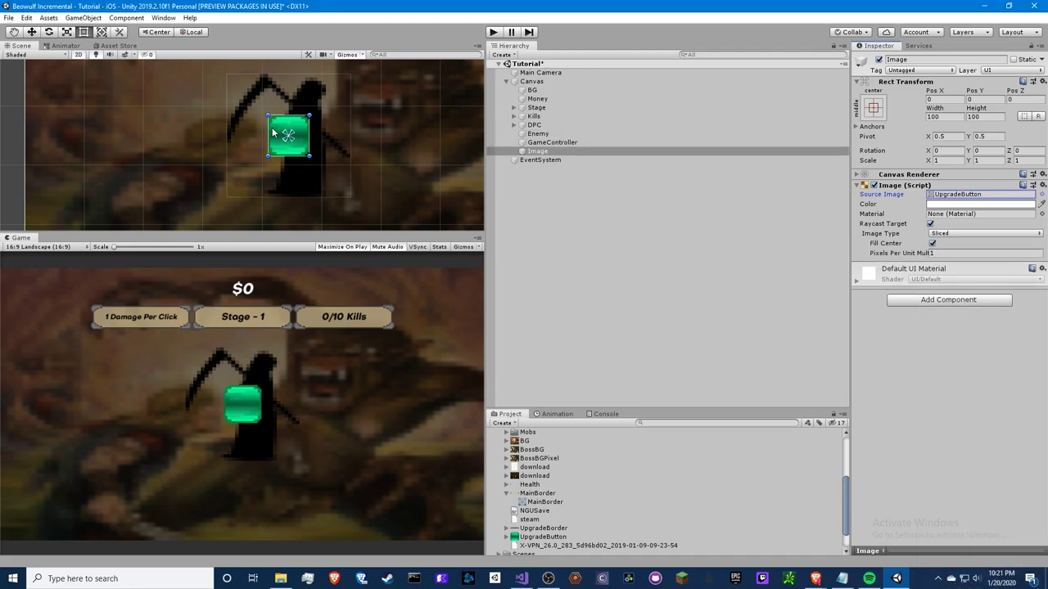
click(550, 142)
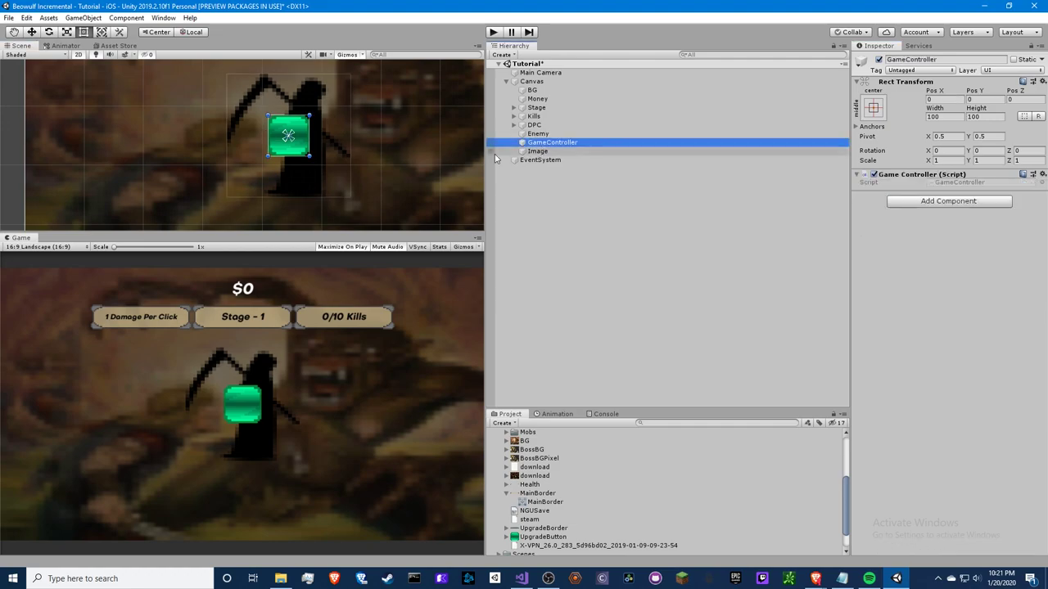
click(538, 151)
mouse_move(268, 135)
mouse_down()
mouse_move(80, 131)
mouse_move(217, 131)
mouse_up()
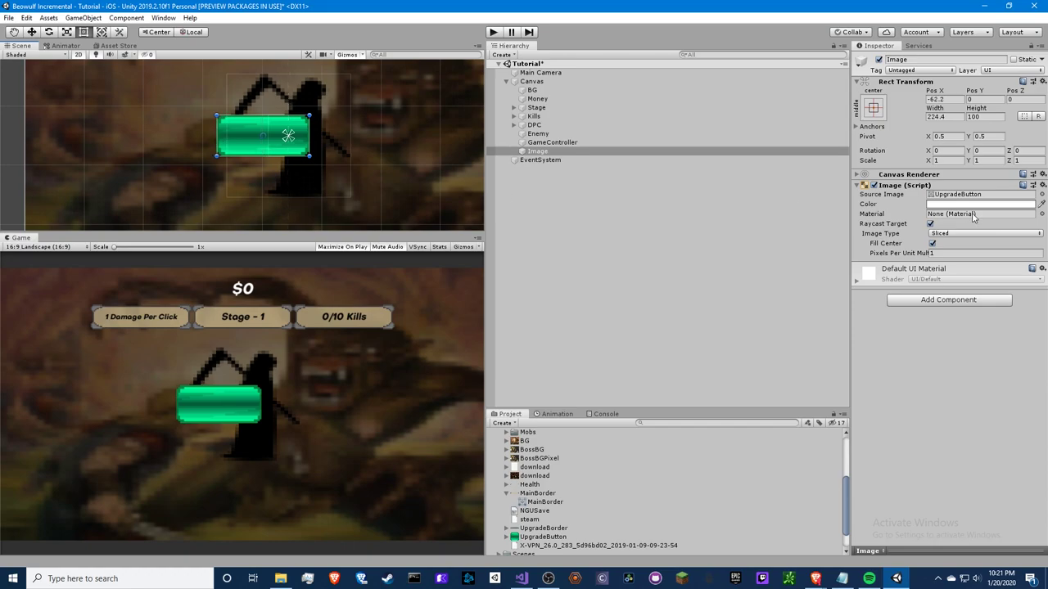
Set the green image's pixels-per-unit multiplier to 0.8.
click(954, 253)
text(10)
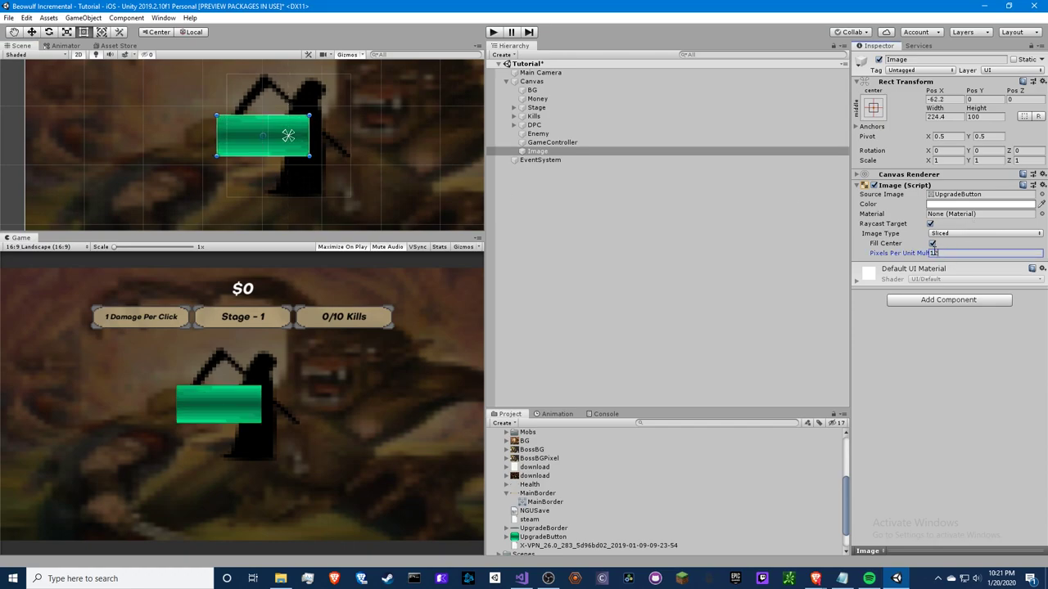
key(BackSpace)
key(BackSpace)
text(0)
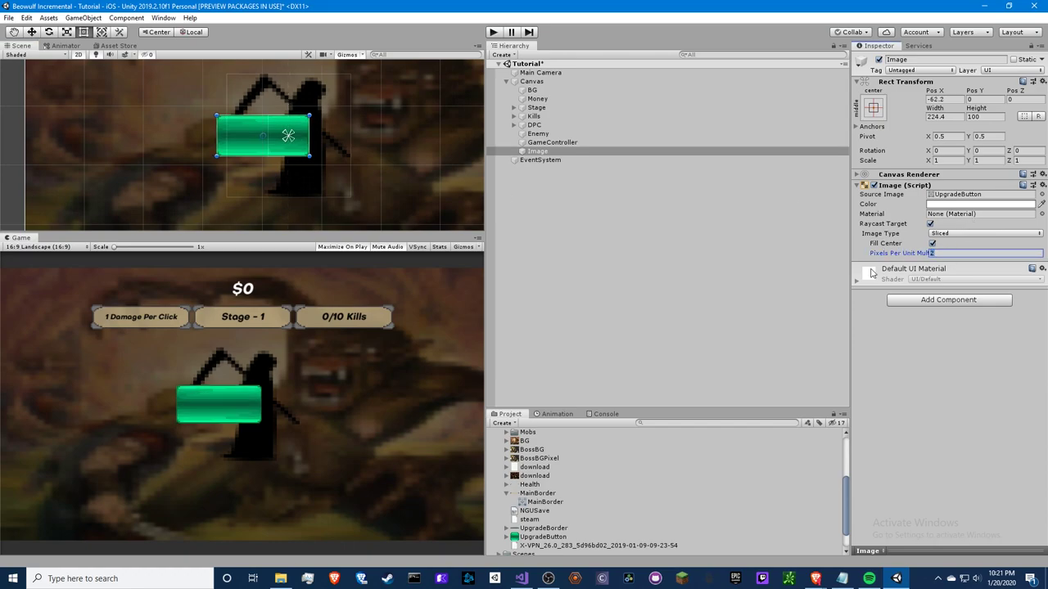
text(.5)
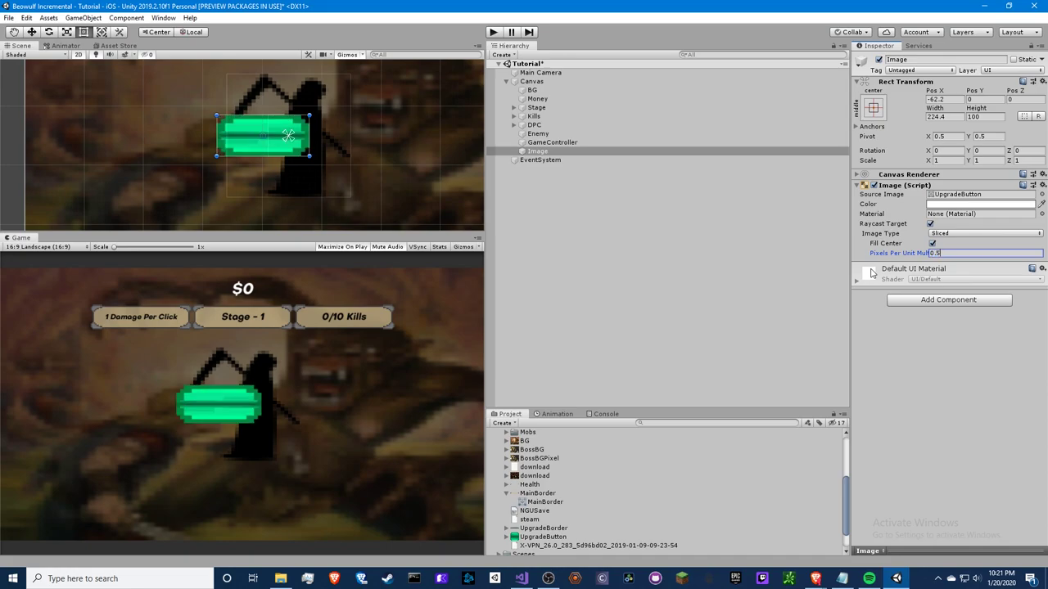
key(BackSpace)
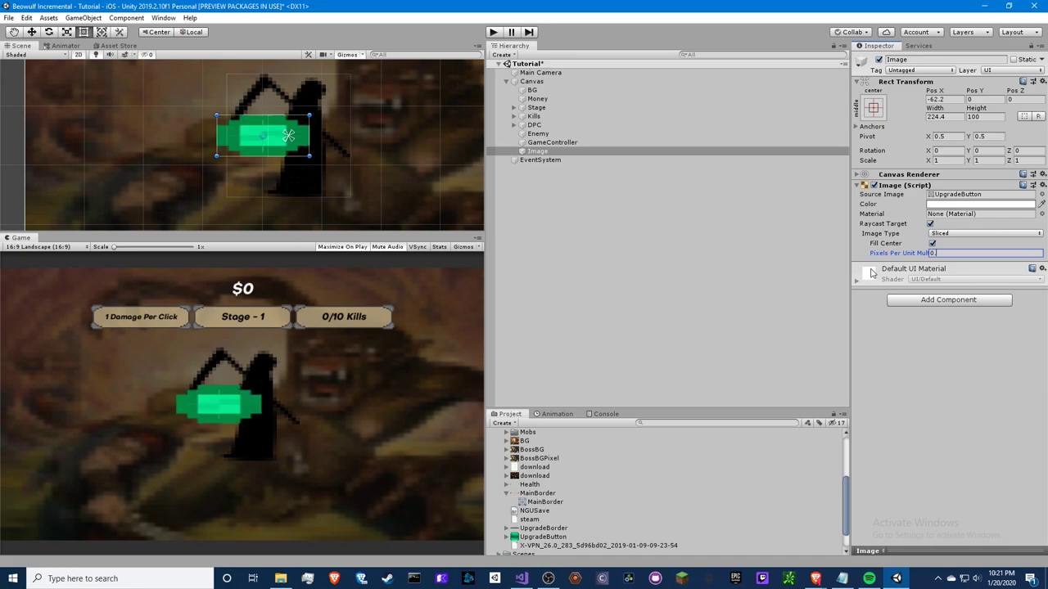
text(8)
scroll(321, 154, down, 2)
click(542, 153)
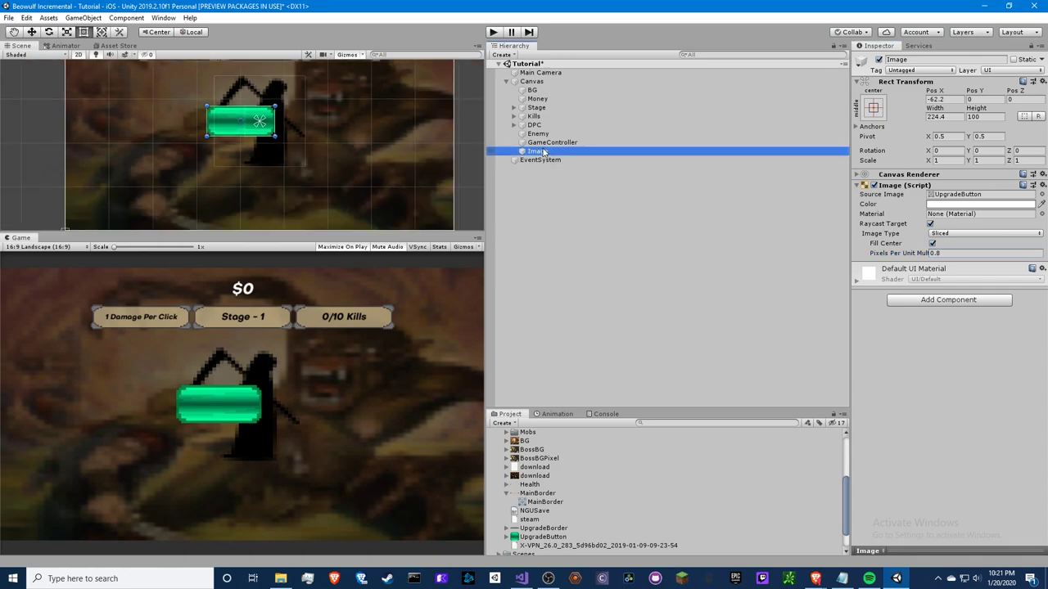
click(550, 153)
Rename the green image to Back, move it left of the reaper, set Pixels Per Unit Multiplier 1, resize to 183×69.
key(BackSpace)
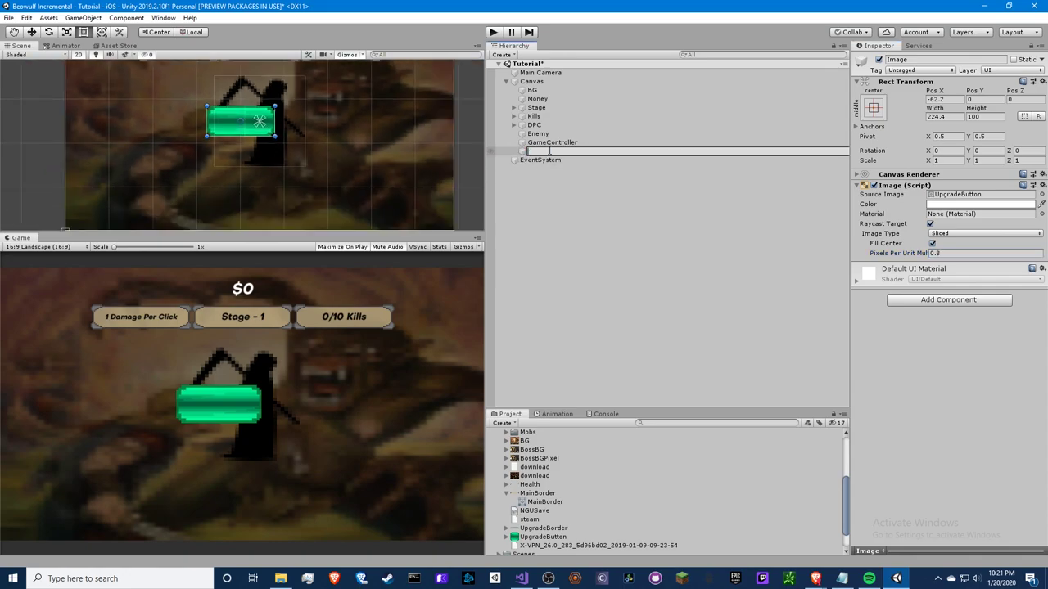
text(Back)
key(Return)
drag(221, 127, 91, 127)
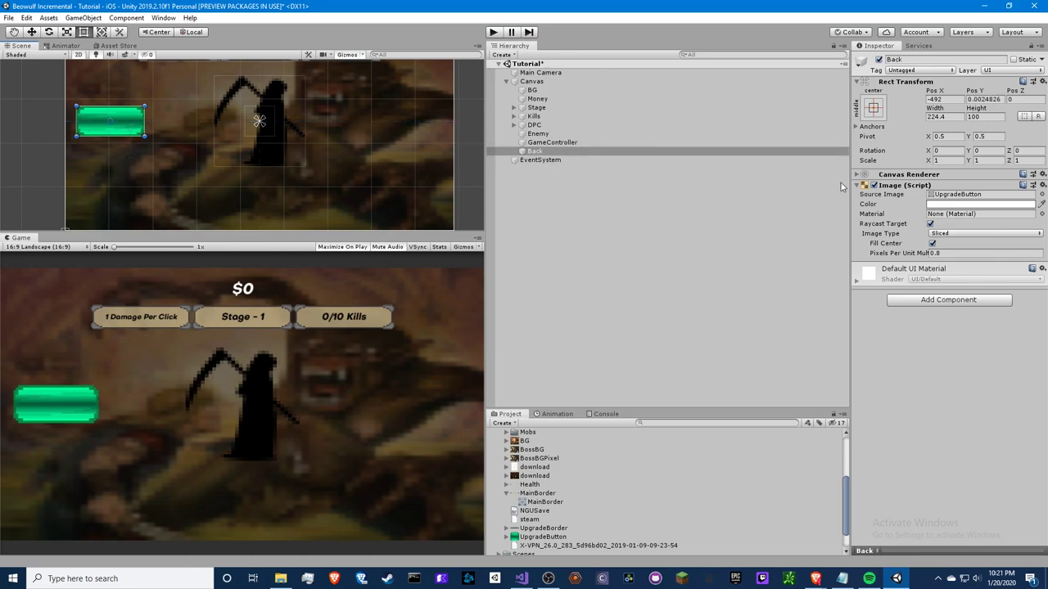
click(962, 252)
text(1)
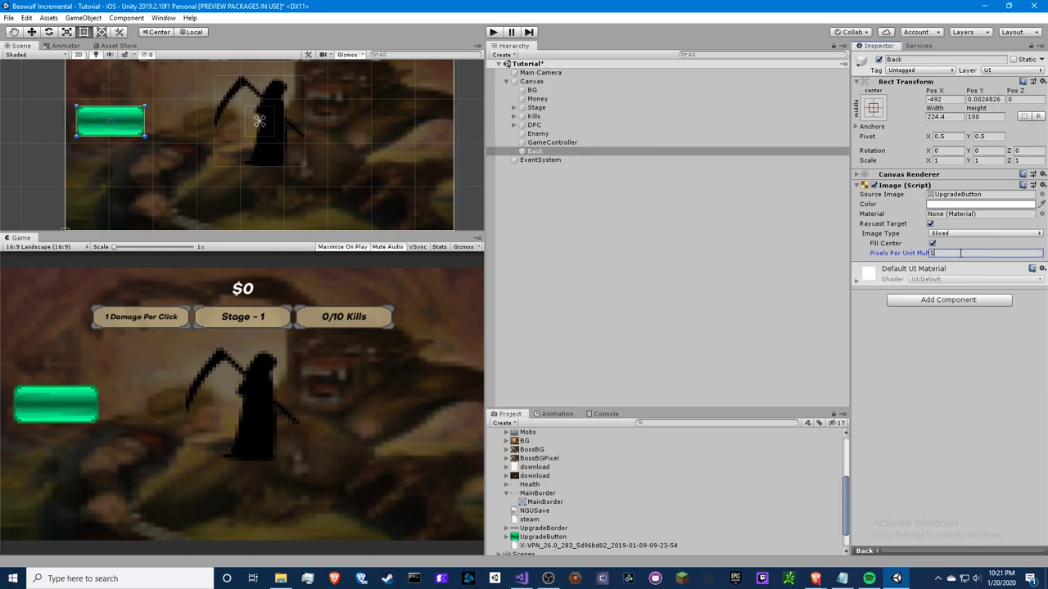
drag(145, 136, 104, 121)
Duplicate the Back button, rename the copy Forward, and move it right of the reaper.
click(534, 151)
key(ctrl+d)
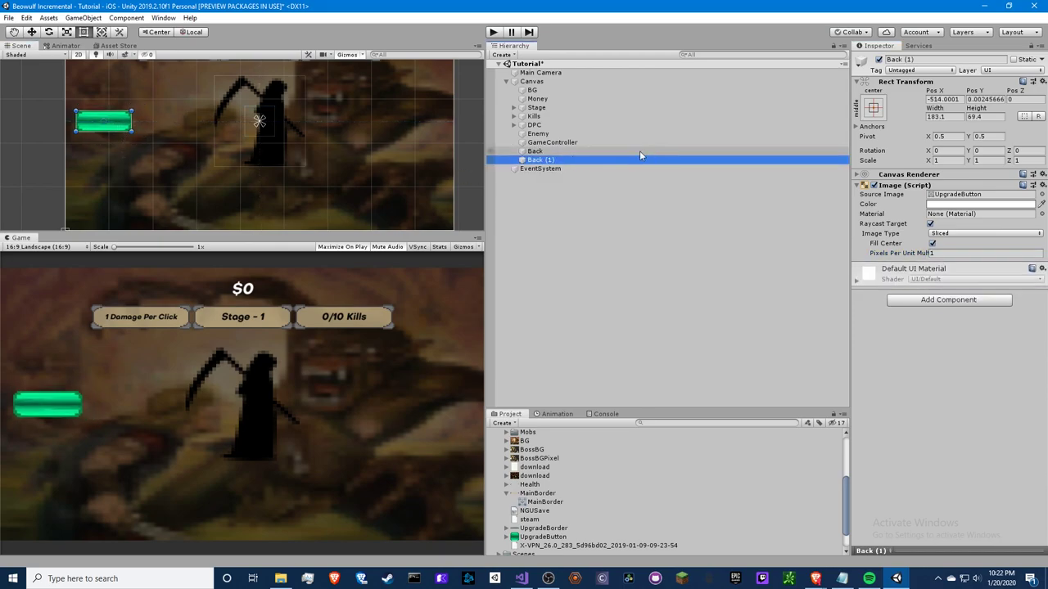
click(916, 59)
text(Forward)
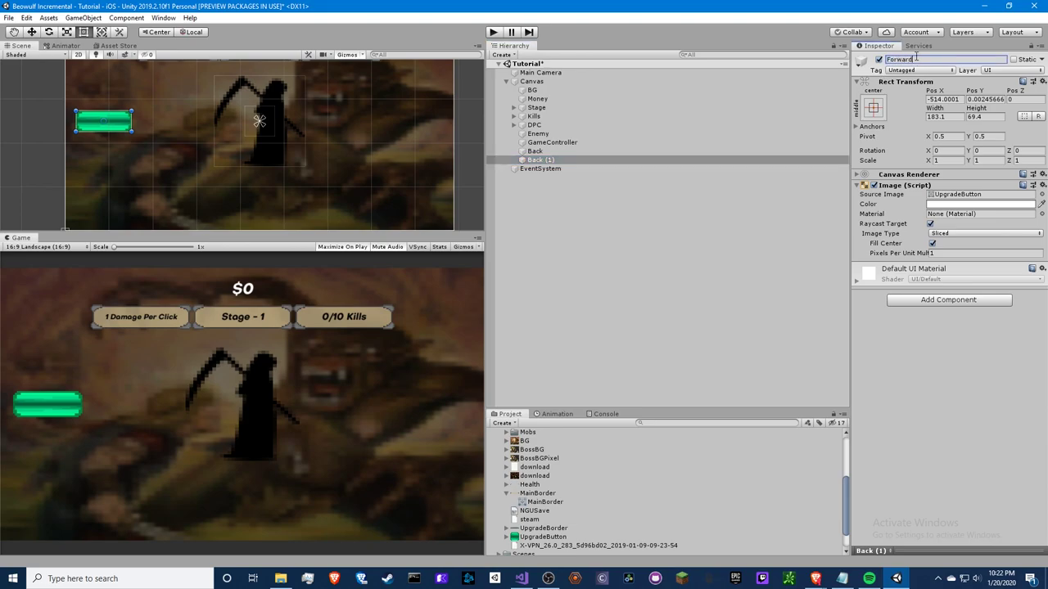
key(Return)
drag(116, 118, 433, 119)
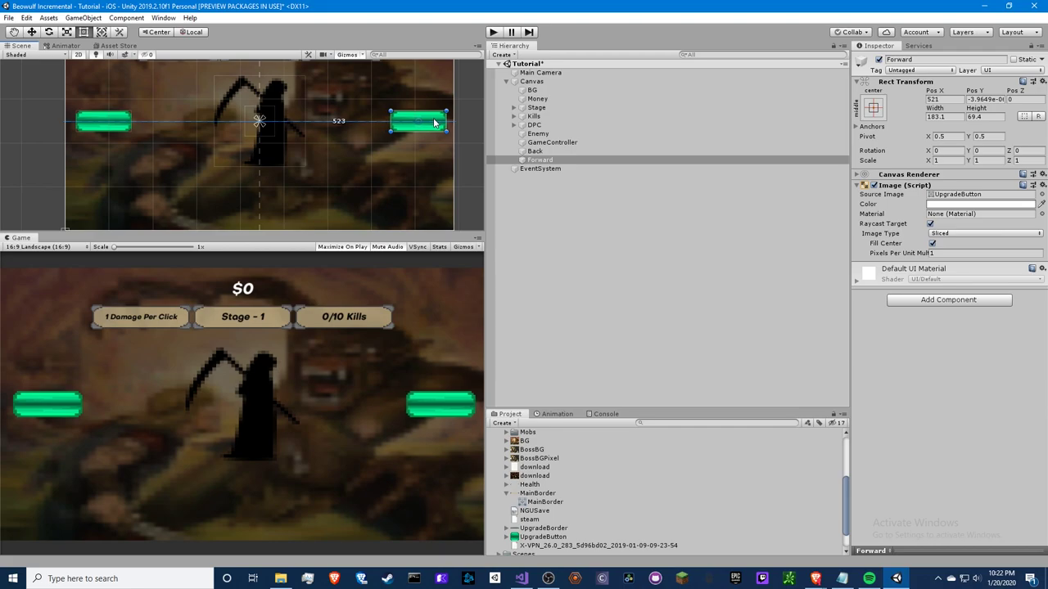
Set the Forward button's Pos X to 514, mirroring Back.
click(565, 151)
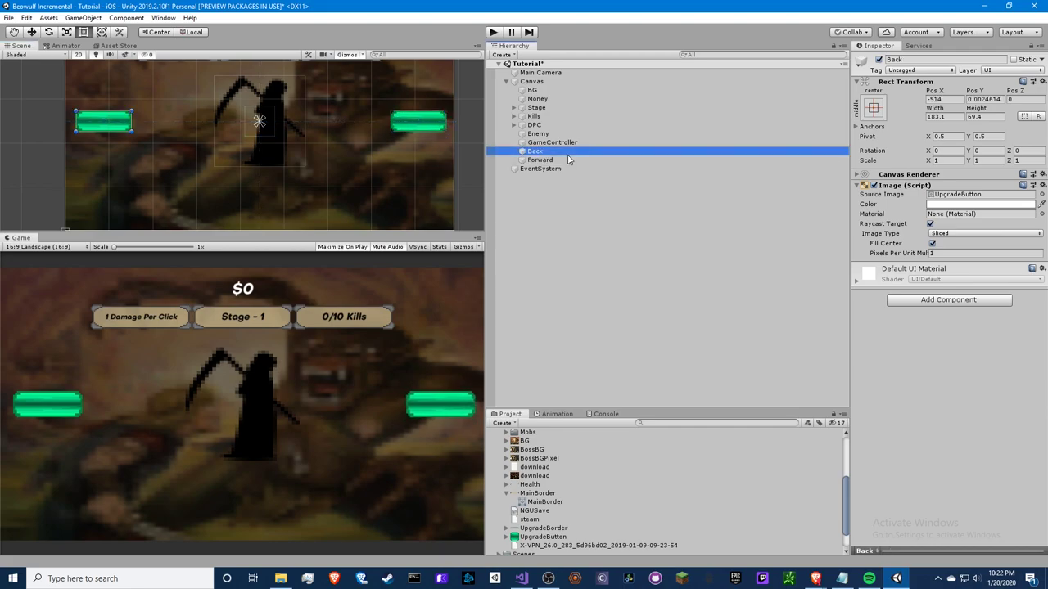
key(Down)
click(940, 99)
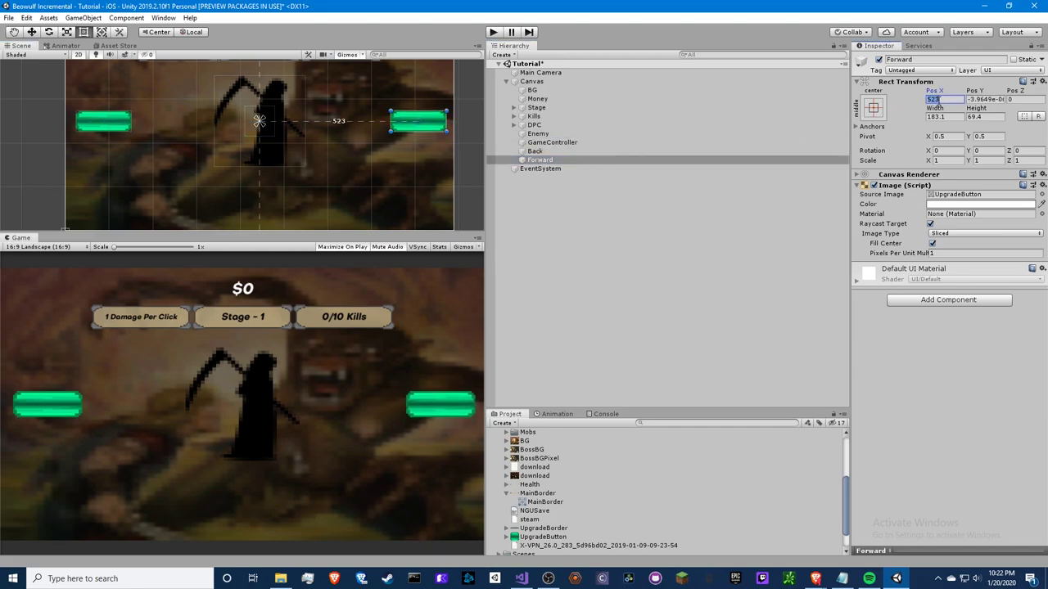
text(514)
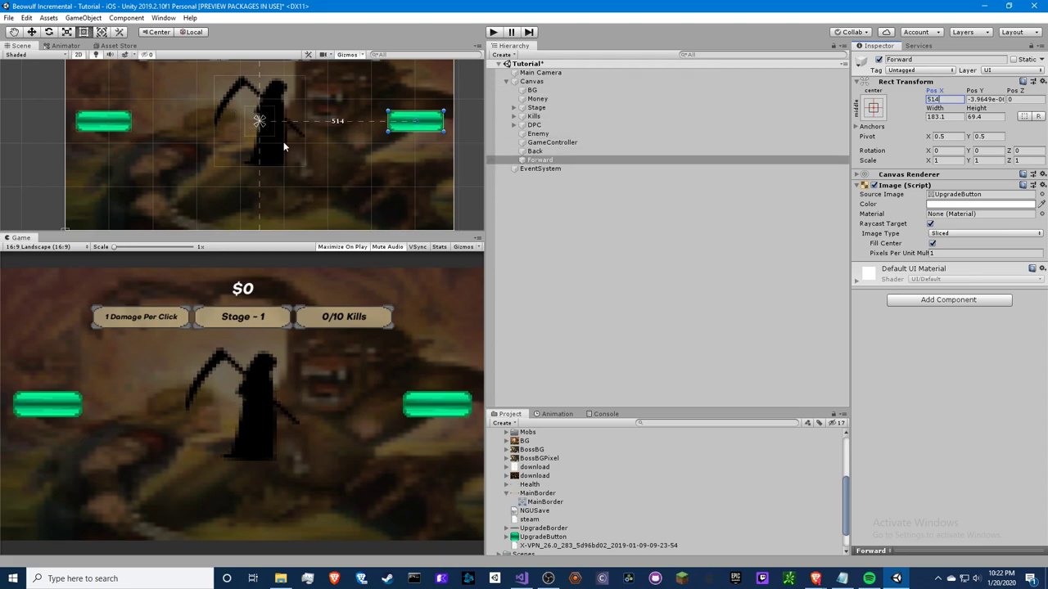
right_click(536, 152)
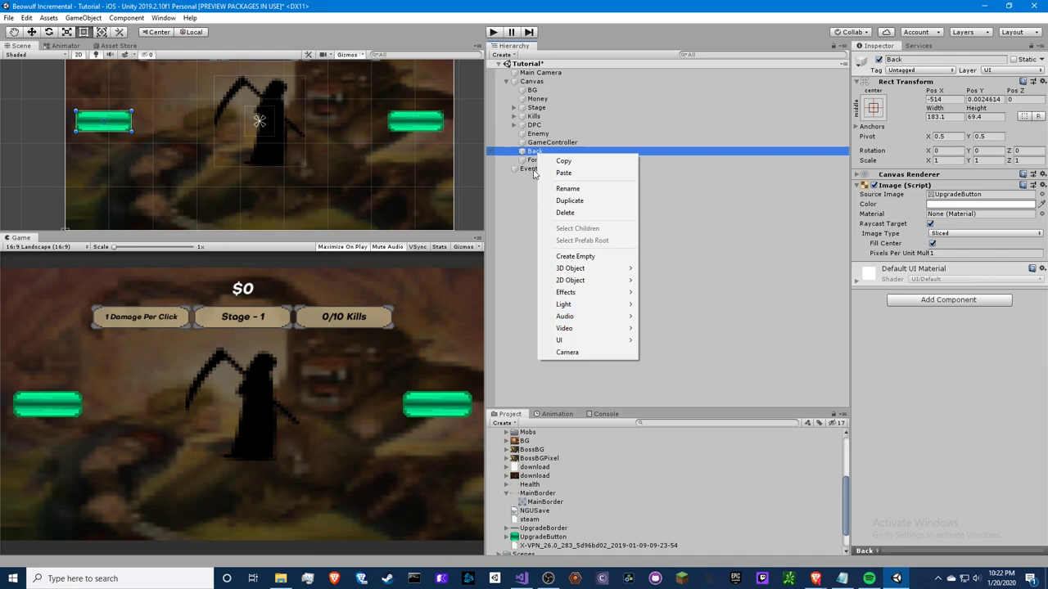
Reparent the DPC panel's '1 Damage Per Click' text under the Back button.
click(530, 164)
right_click(540, 153)
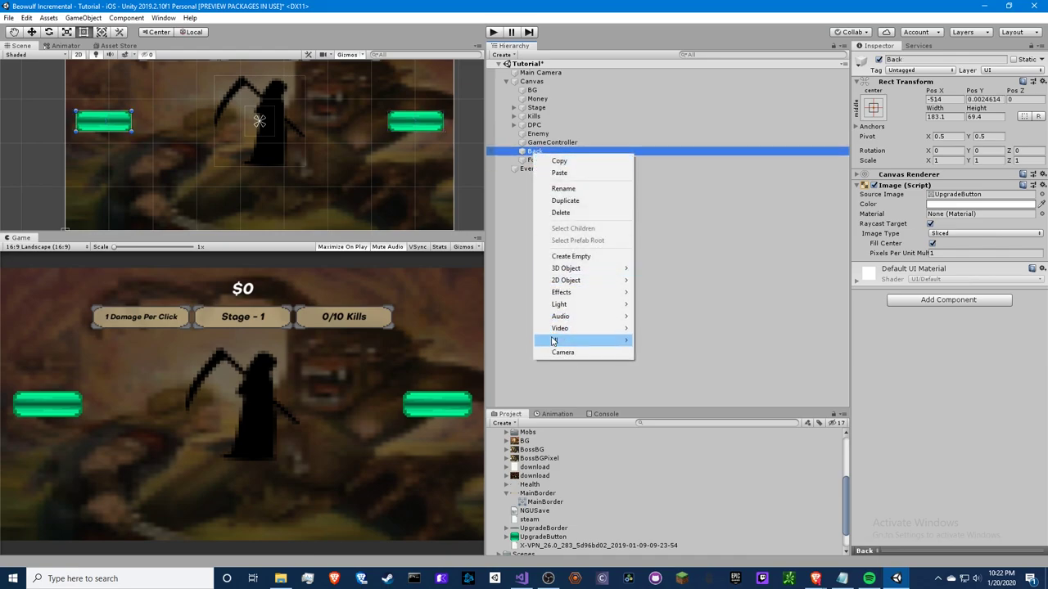
mouse_move(589, 340)
click(656, 340)
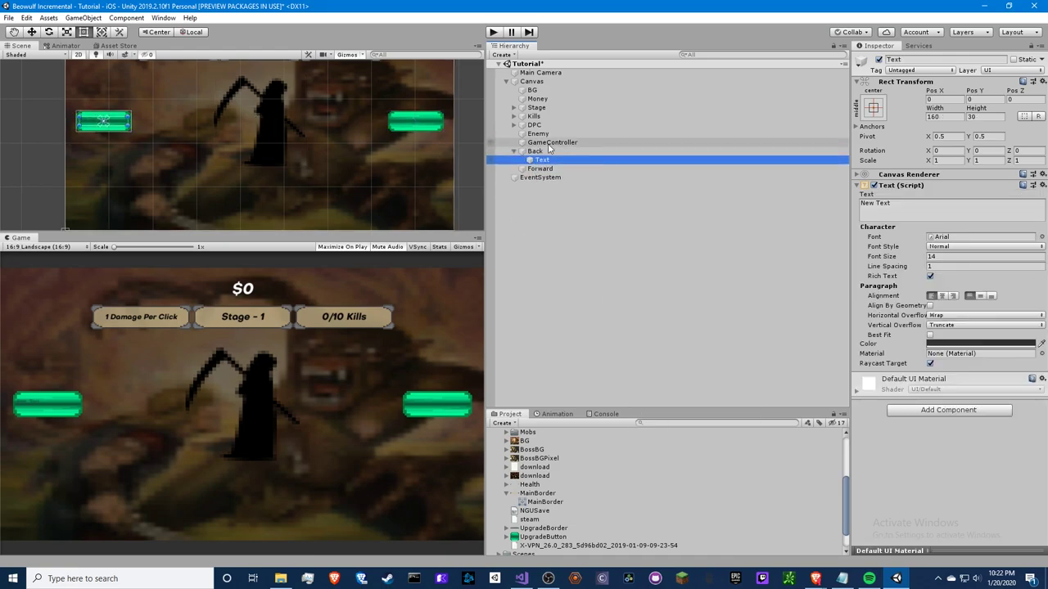
key(ctrl+z)
click(514, 125)
click(524, 133)
click(524, 124)
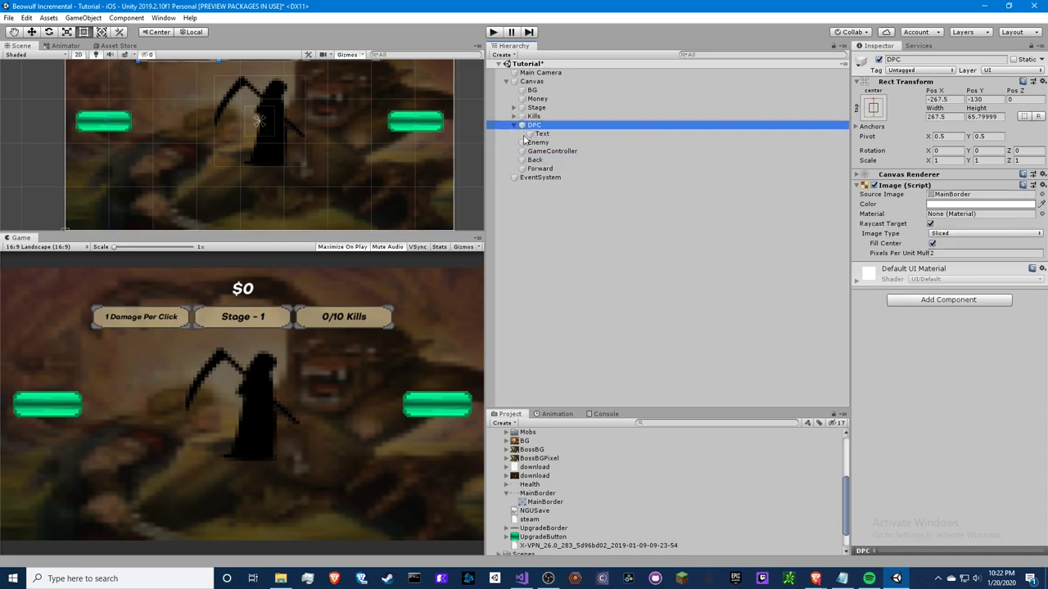
drag(542, 133, 535, 159)
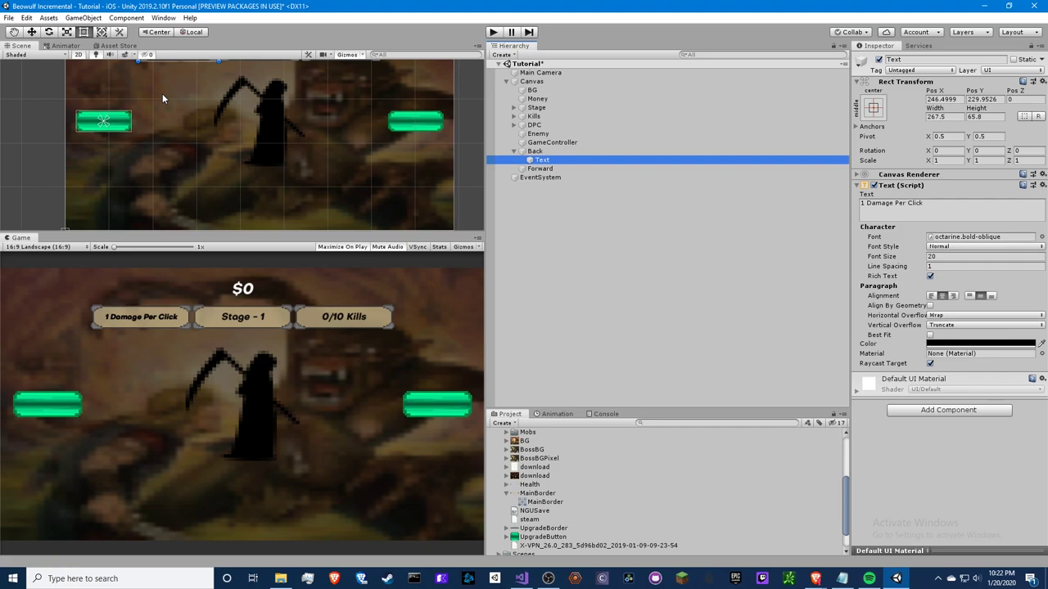
Fit the text box onto the green Back button, 69.4 high and matching its width.
middle_drag(148, 93, 172, 150)
drag(171, 151, 95, 229)
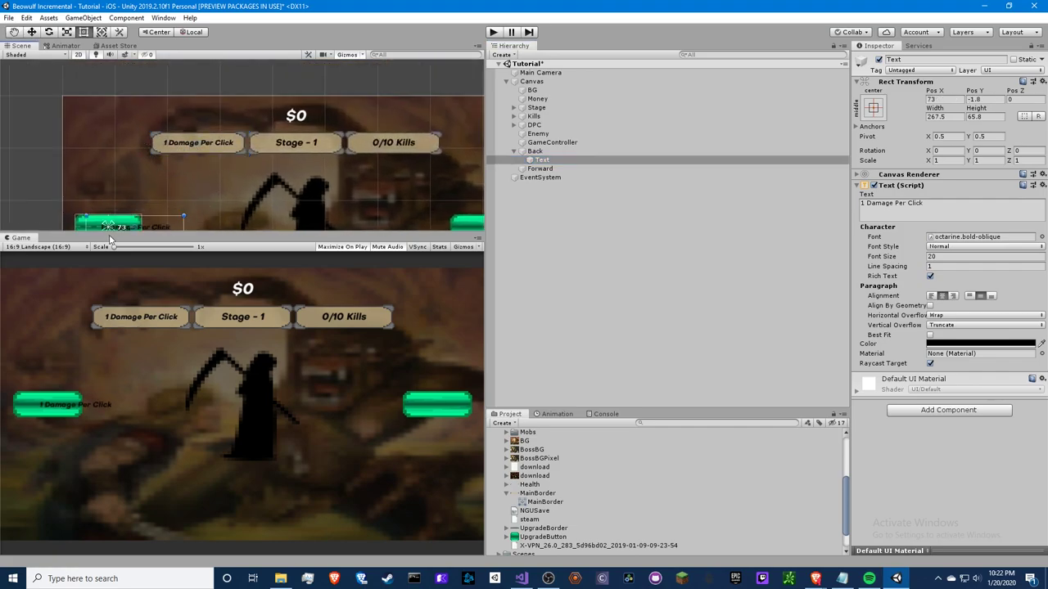
key(f)
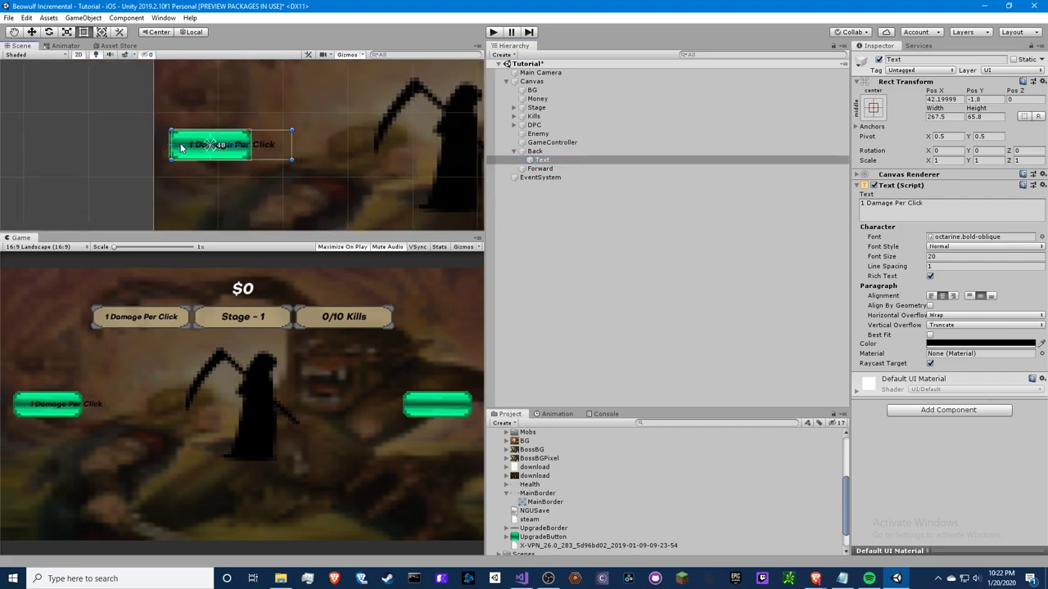
drag(180, 147, 178, 130)
scroll(186, 184, up, 1)
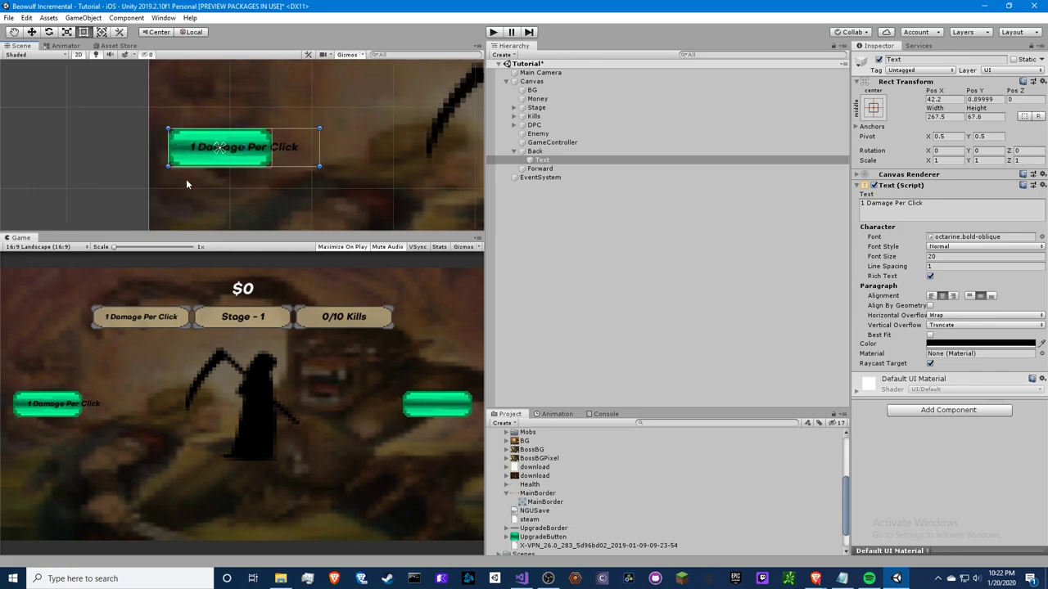
drag(188, 165, 188, 167)
drag(320, 154, 271, 154)
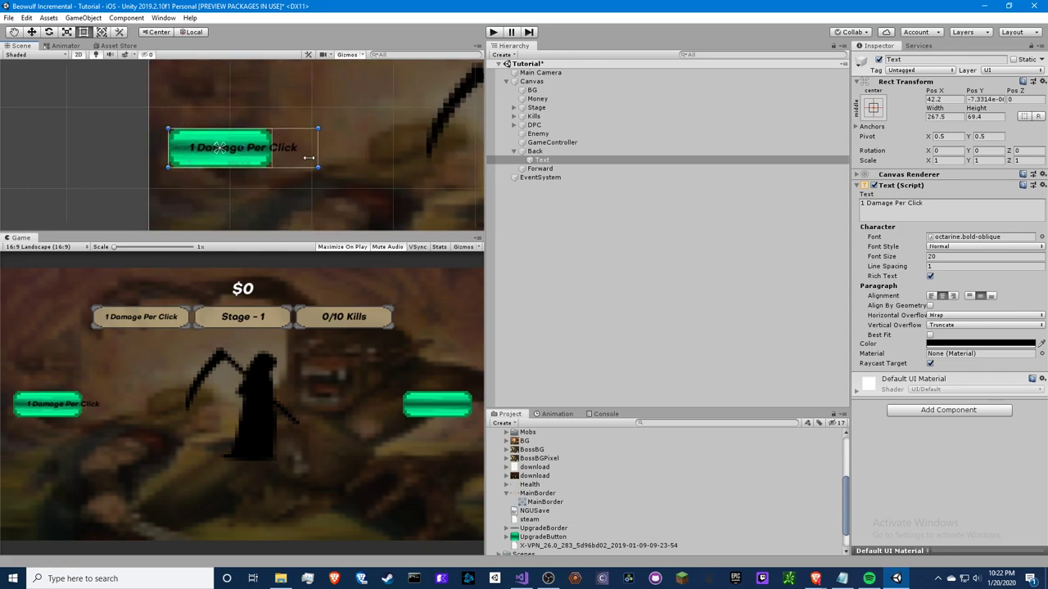
Make the label read BACK in white at font size 25.
click(917, 202)
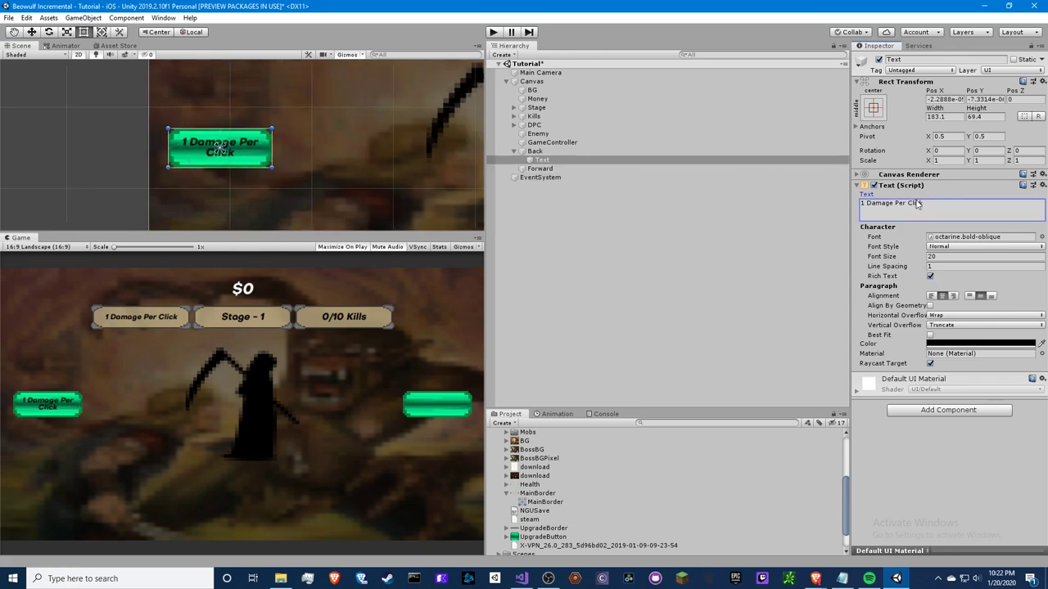
text(BACK)
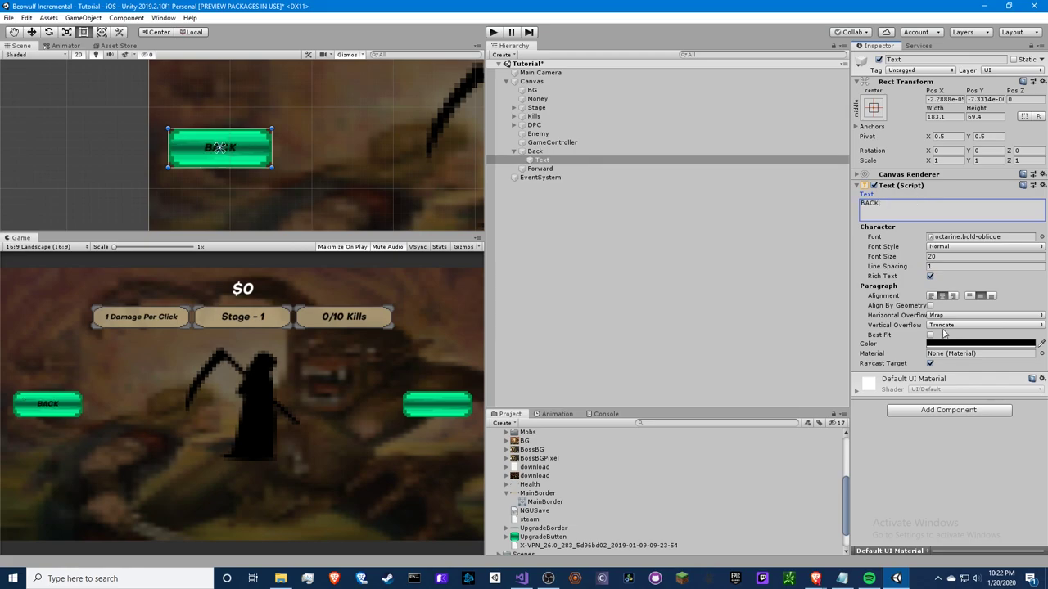
click(946, 343)
drag(611, 224, 611, 169)
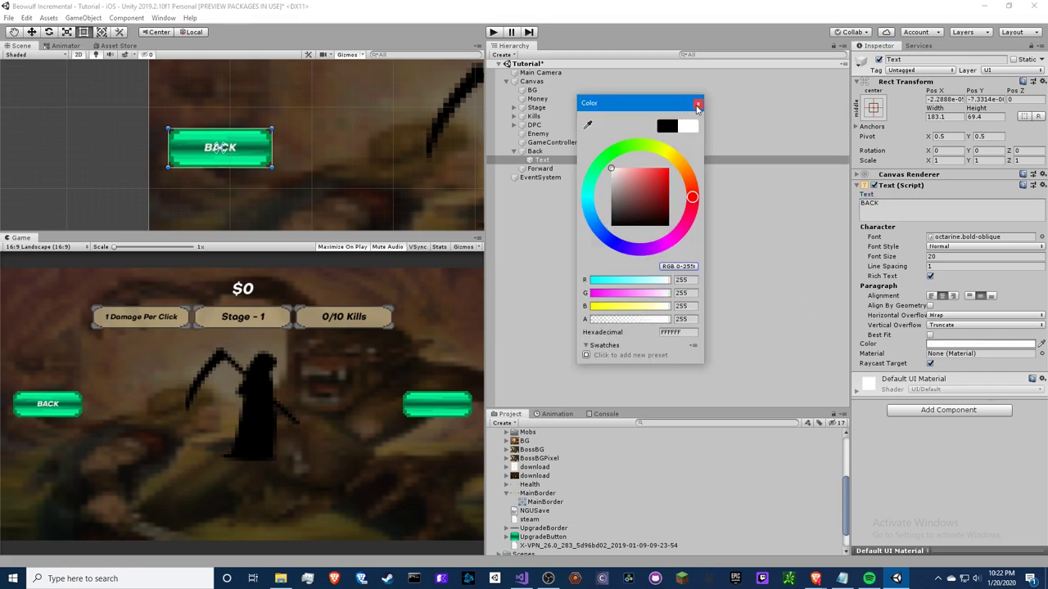
click(698, 103)
click(946, 257)
text(25)
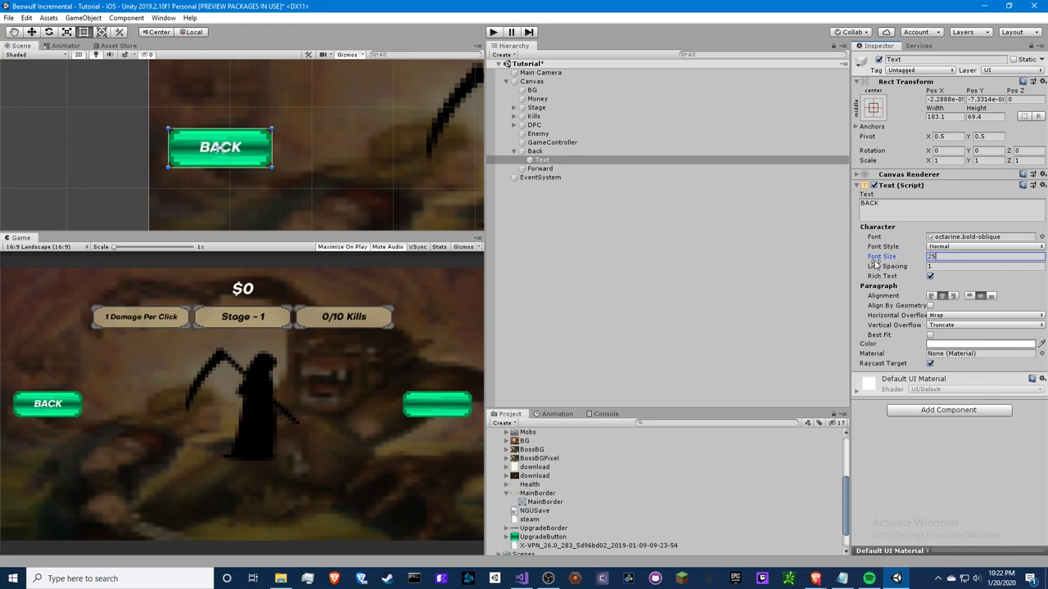
Duplicate the BACK label under Forward and centre it on the Forward button.
click(526, 161)
key(ctrl+d)
drag(528, 168, 540, 177)
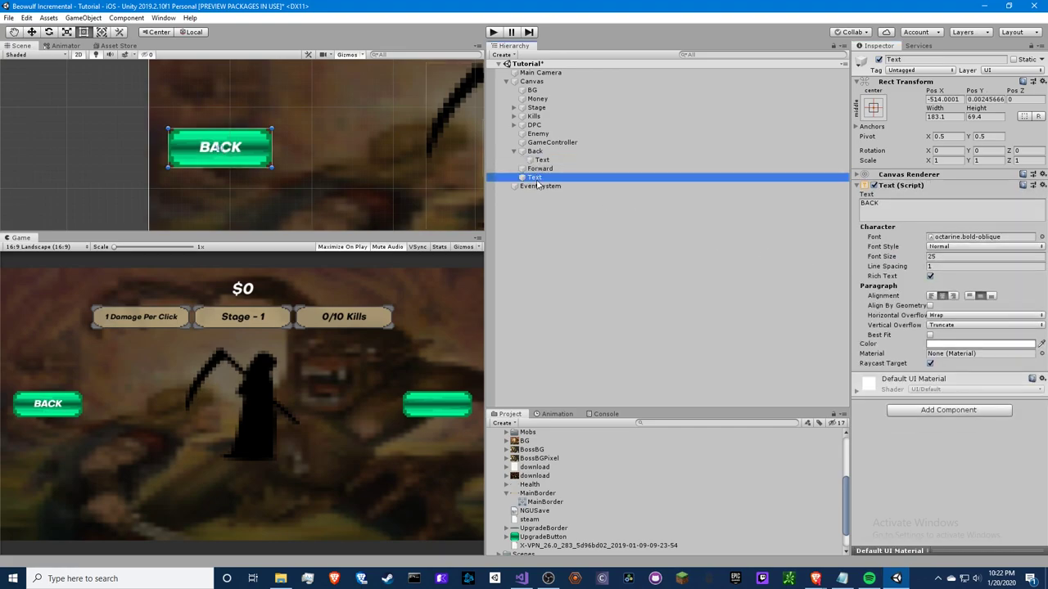
drag(292, 154, 855, 156)
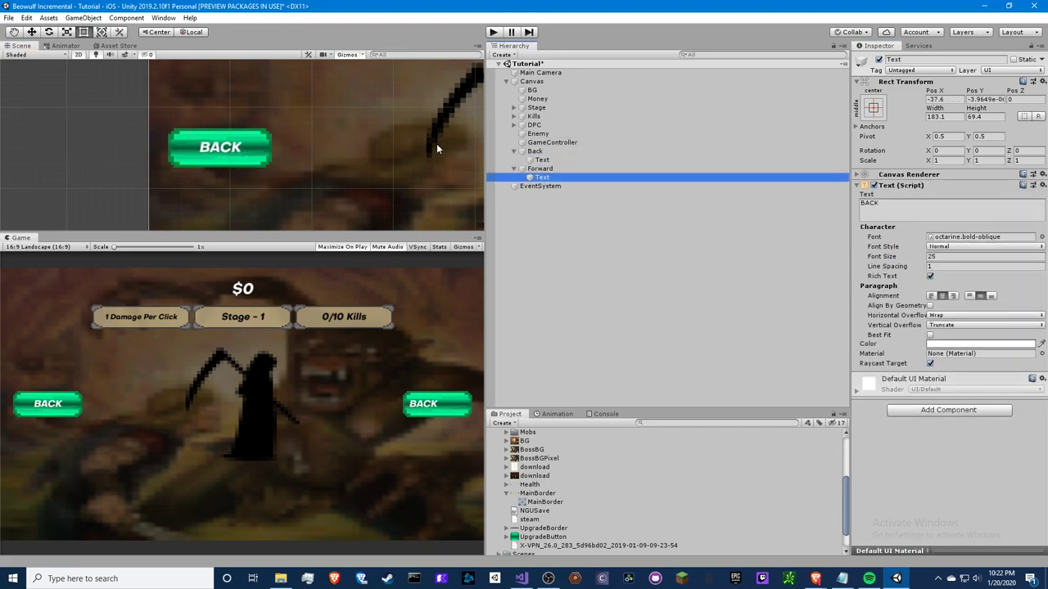
key(f)
drag(287, 149, 309, 150)
Change the copied label's text to FORWARD.
click(887, 212)
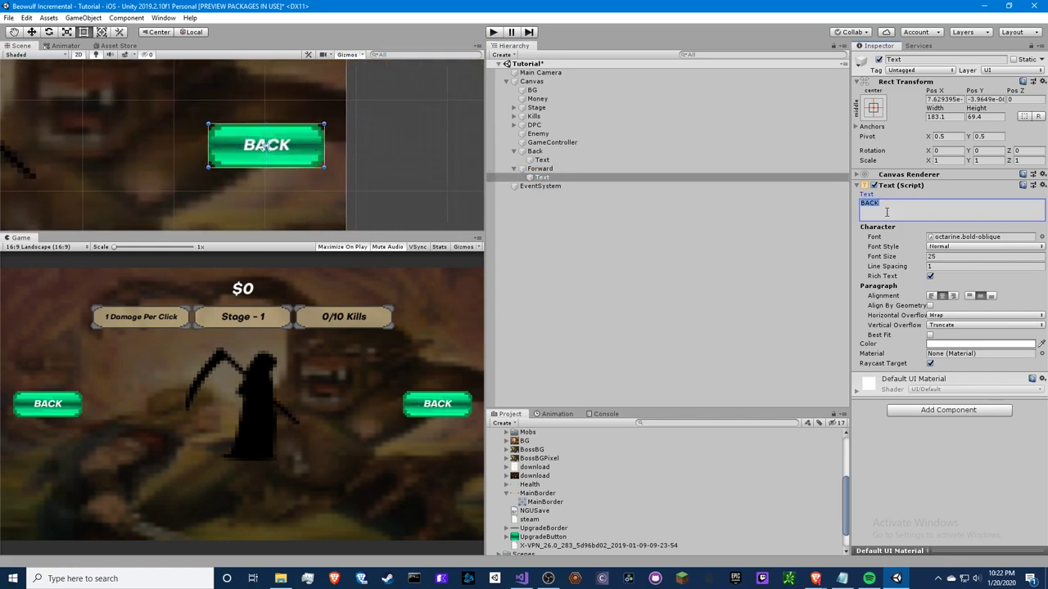
text(Forward)
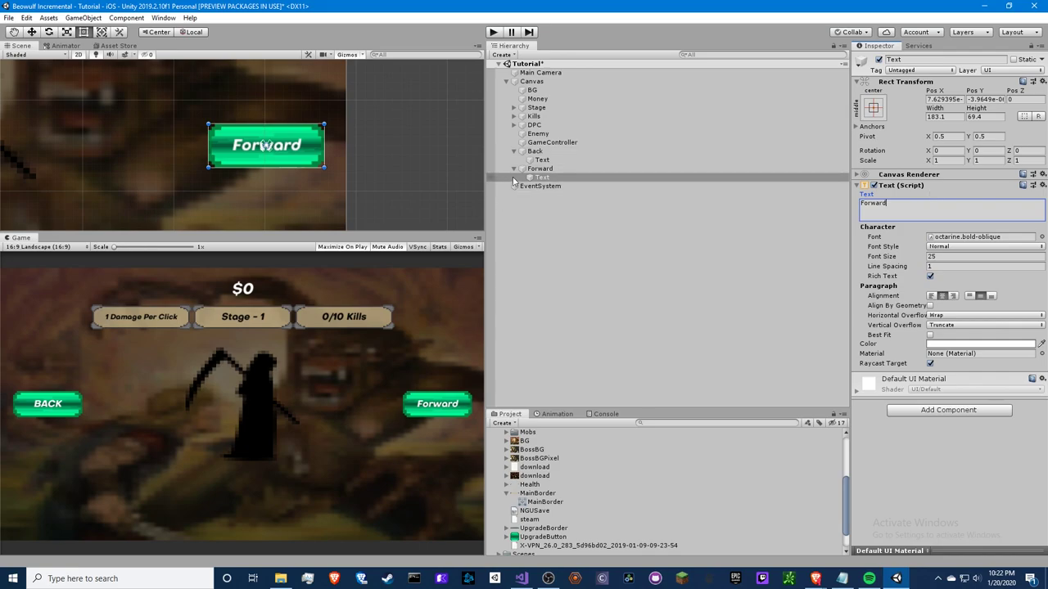
click(514, 169)
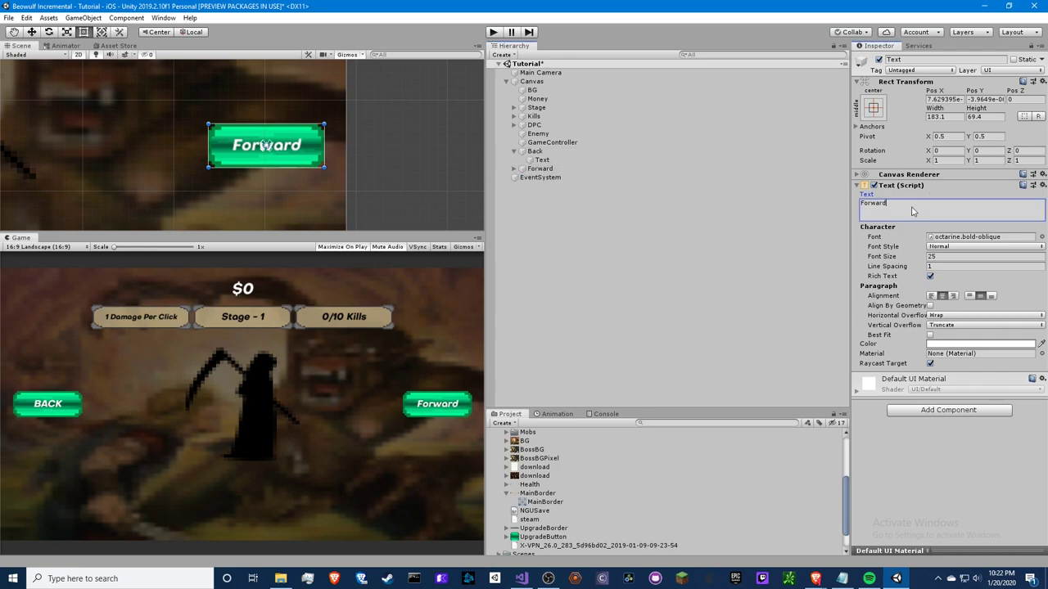
double_click(915, 209)
text(FORWARD)
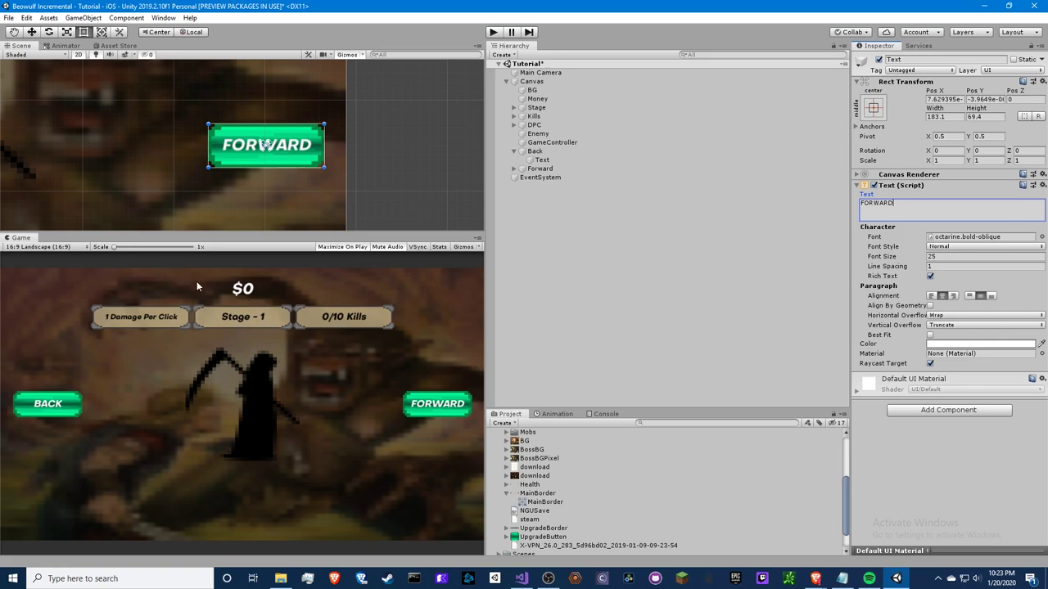
Collapse the Back object in the Hierarchy and open the GameController script in Visual Studio.
drag(542, 160, 537, 146)
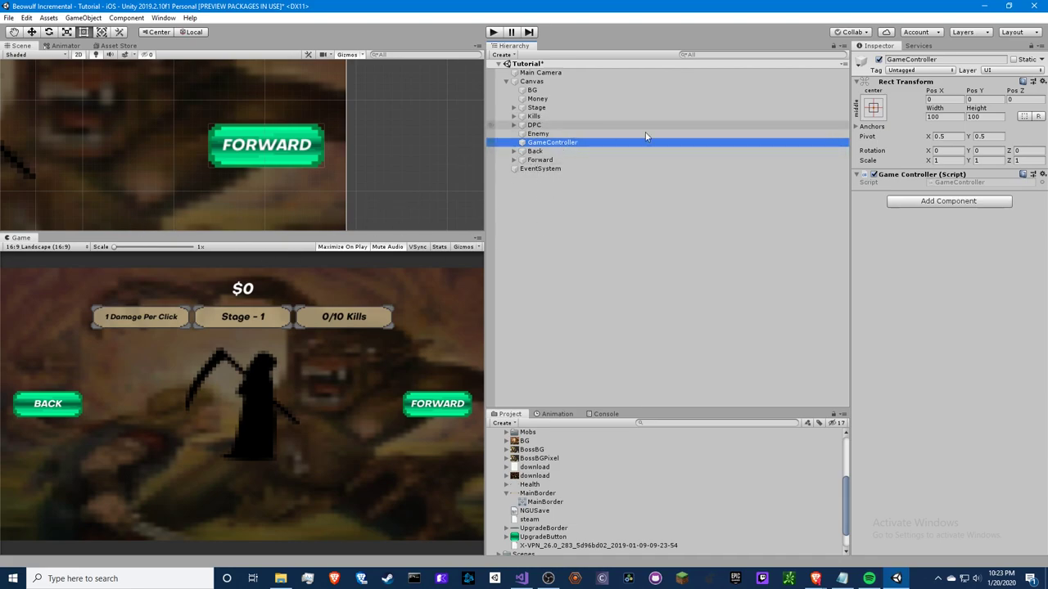
double_click(941, 183)
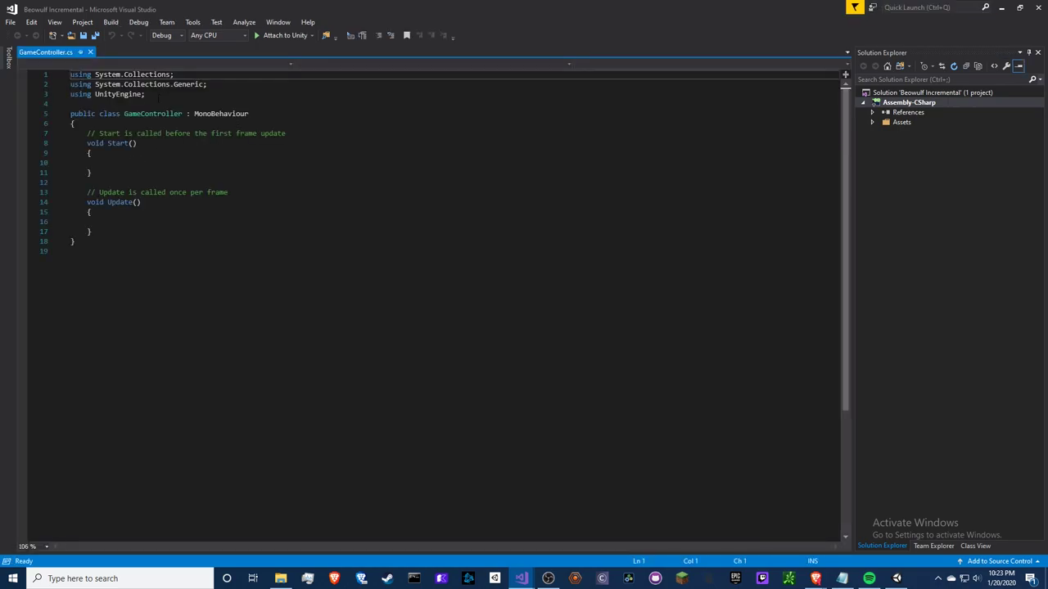
Add 'using UnityEngine.UI;' and delete the template Start and Update methods.
click(159, 96)
key(Return)
text(using Uni)
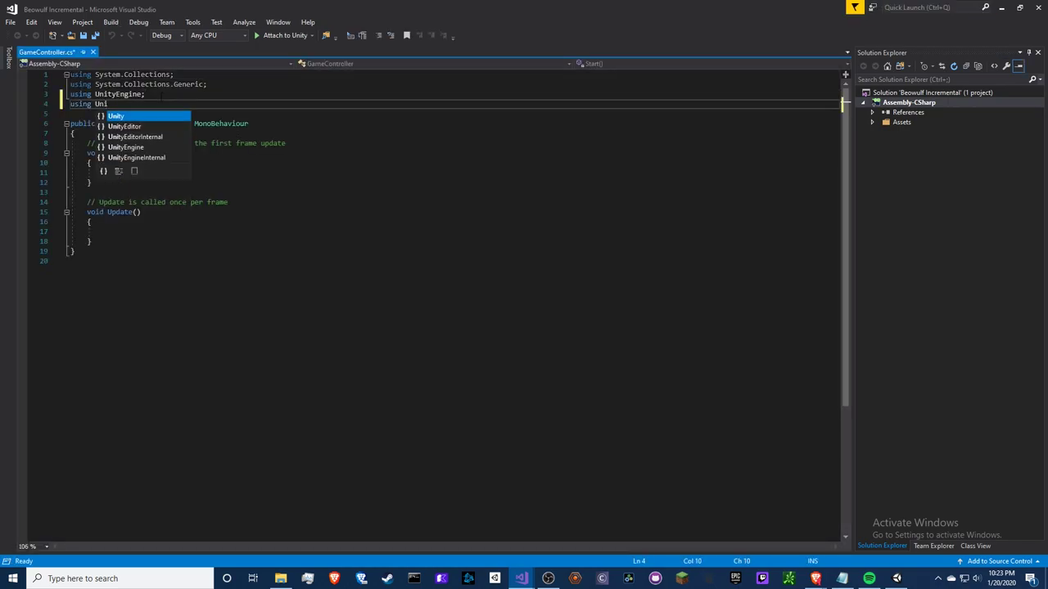
text(tyEngine.UI)
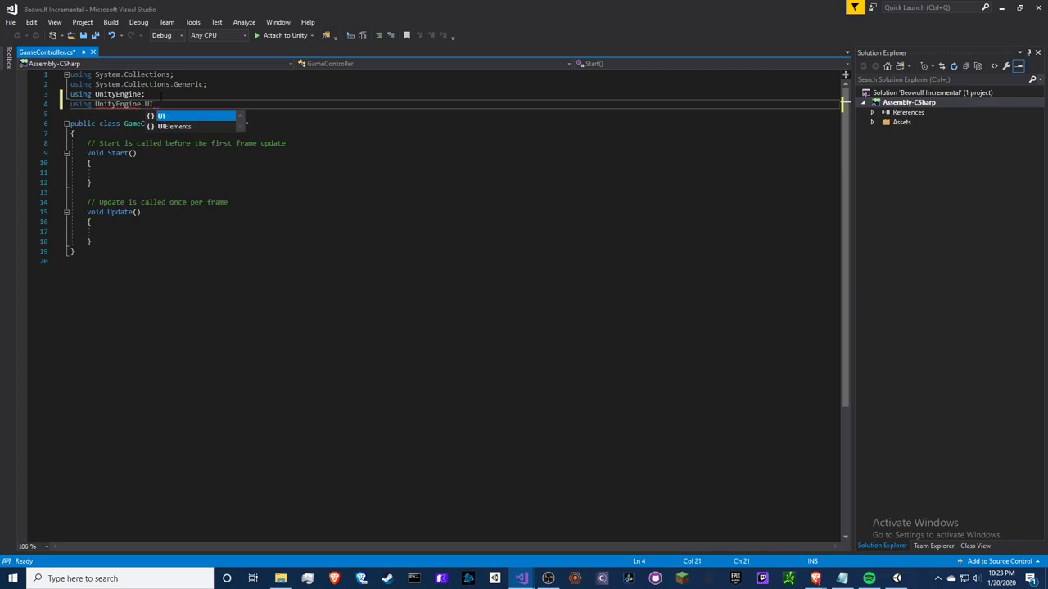
text(;)
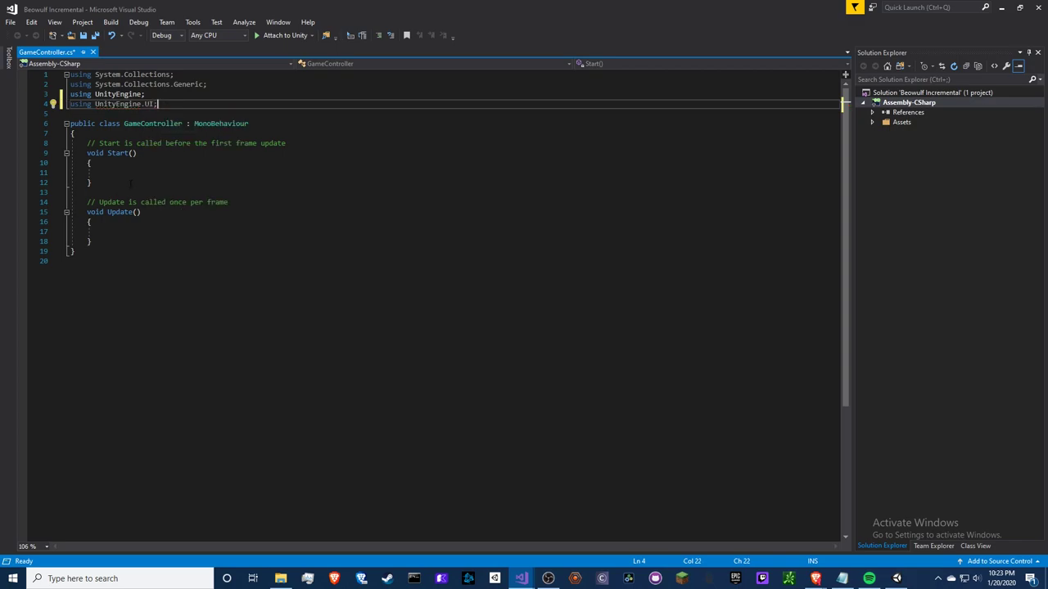
click(91, 242)
shift+click(74, 138)
key(Delete)
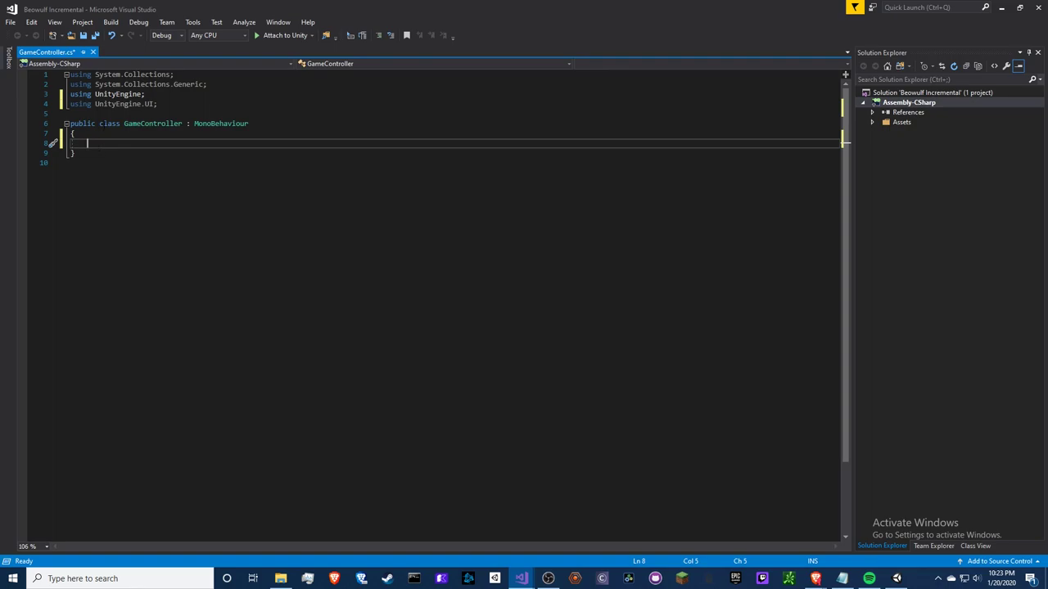
Place Unity and Visual Studio side by side and declare public Text fields moneyText, DPCText, StageText, killsText.
key(alt+Tab)
drag(82, 6, 0, 139)
click(622, 122)
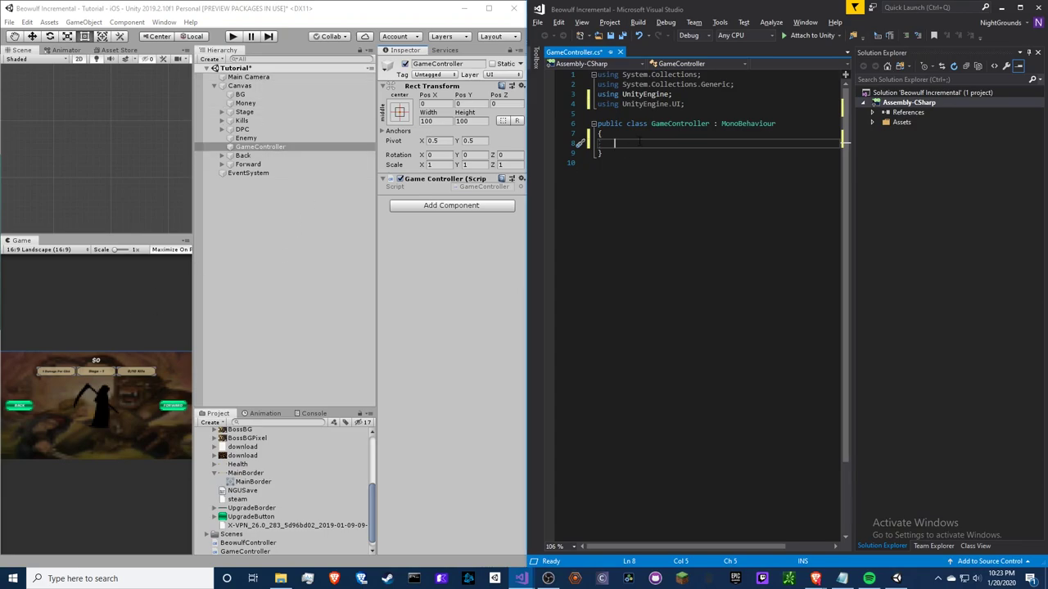
text(public T)
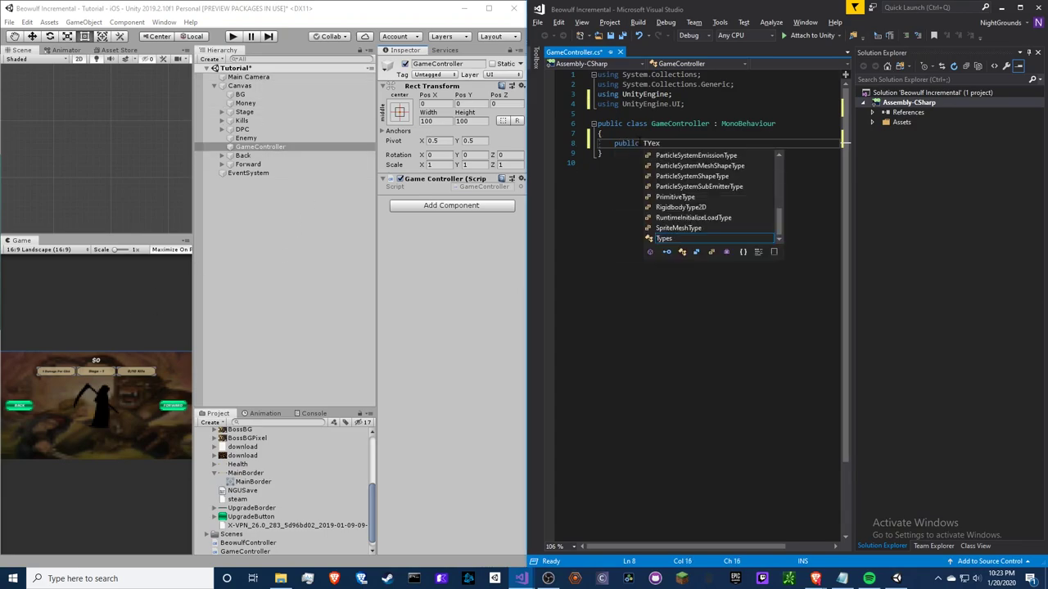
text(Y)
text(ext )
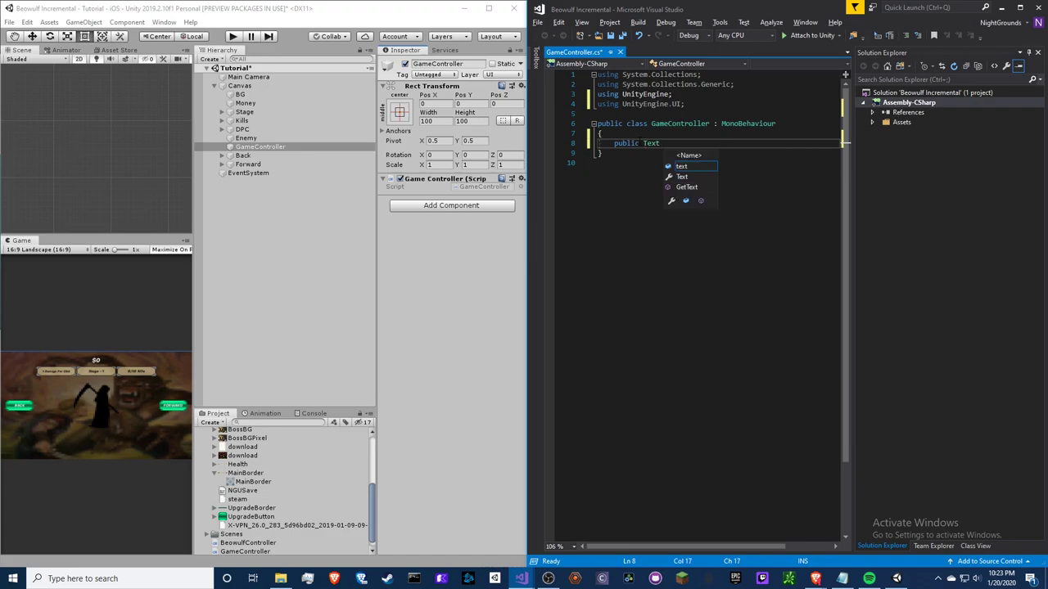
text(moneyText)
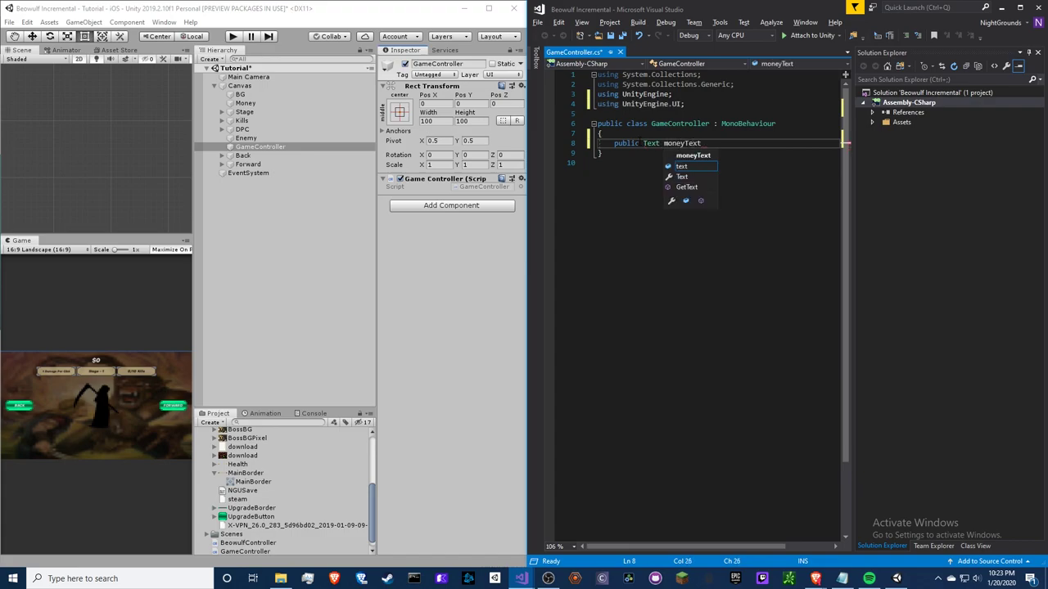
text(;)
key(Return)
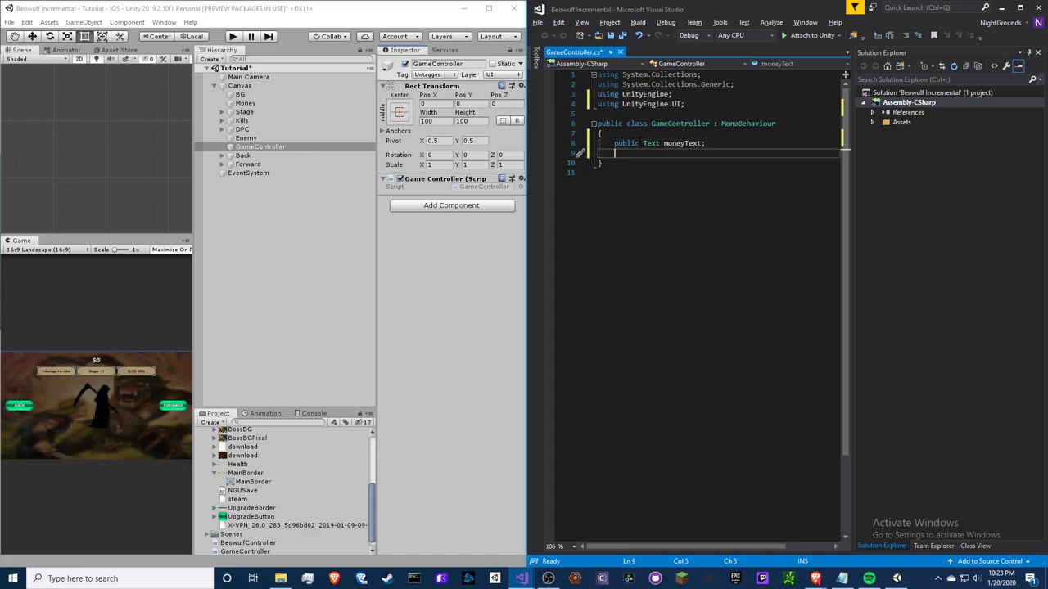
text(public )
text(Tex)
text(t DPC)
text(Text;)
key(Return)
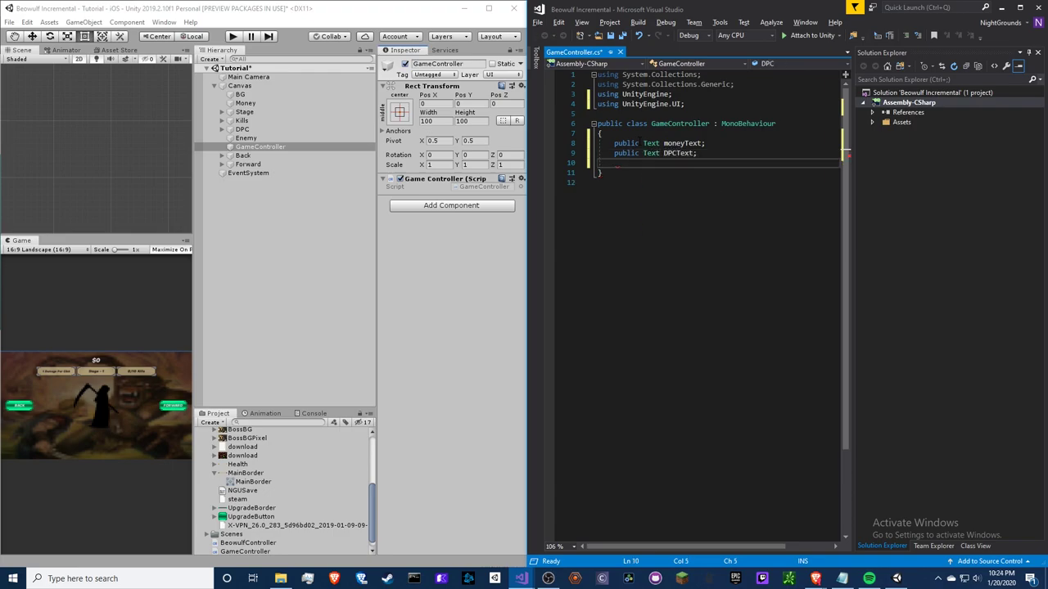
text(public )
text(Text Stag)
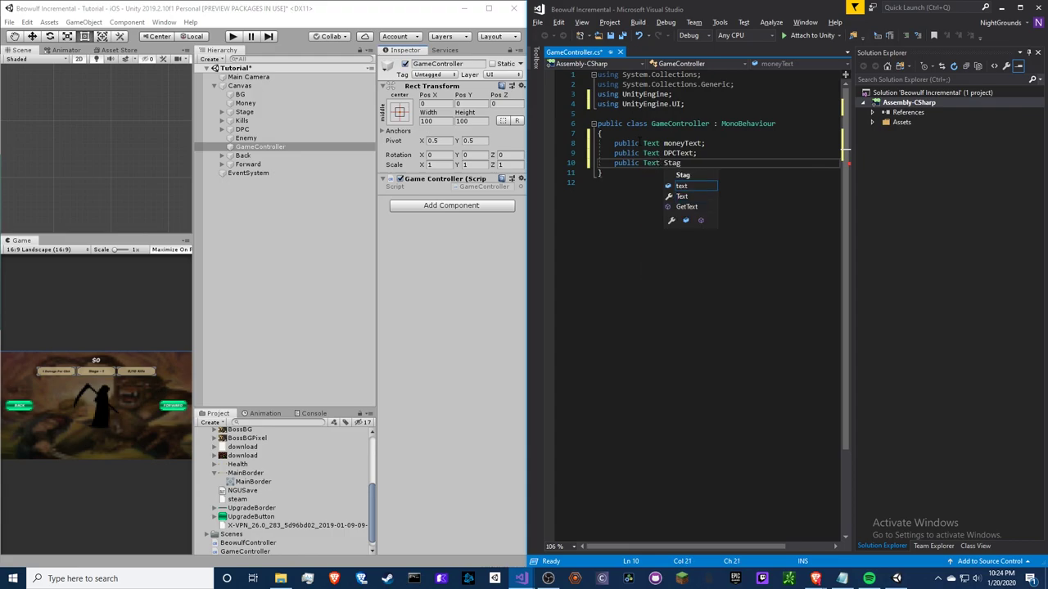
text(eText;)
key(Return)
text(p)
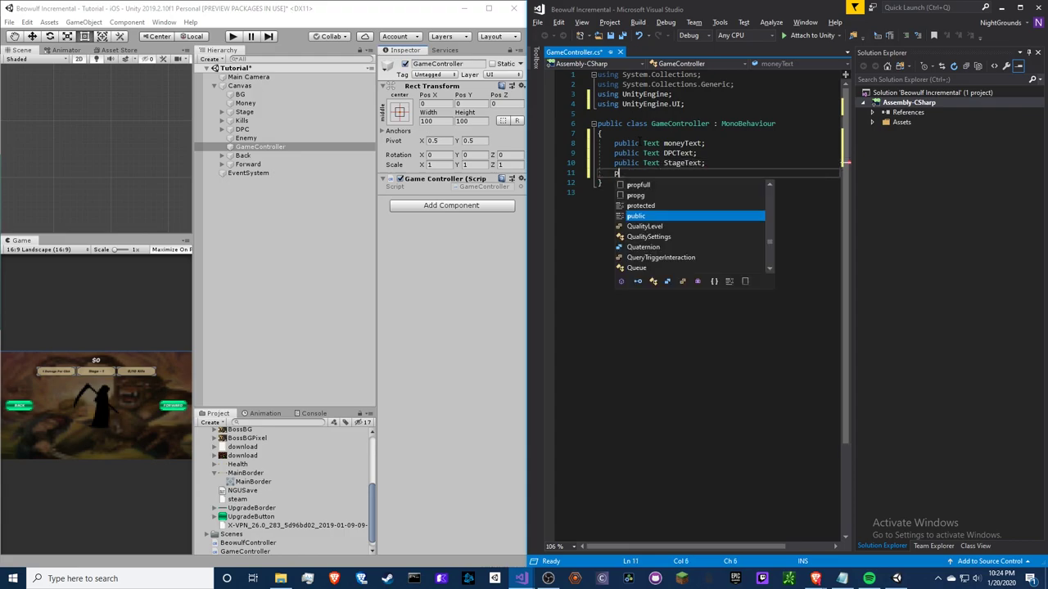
text(ublic Text )
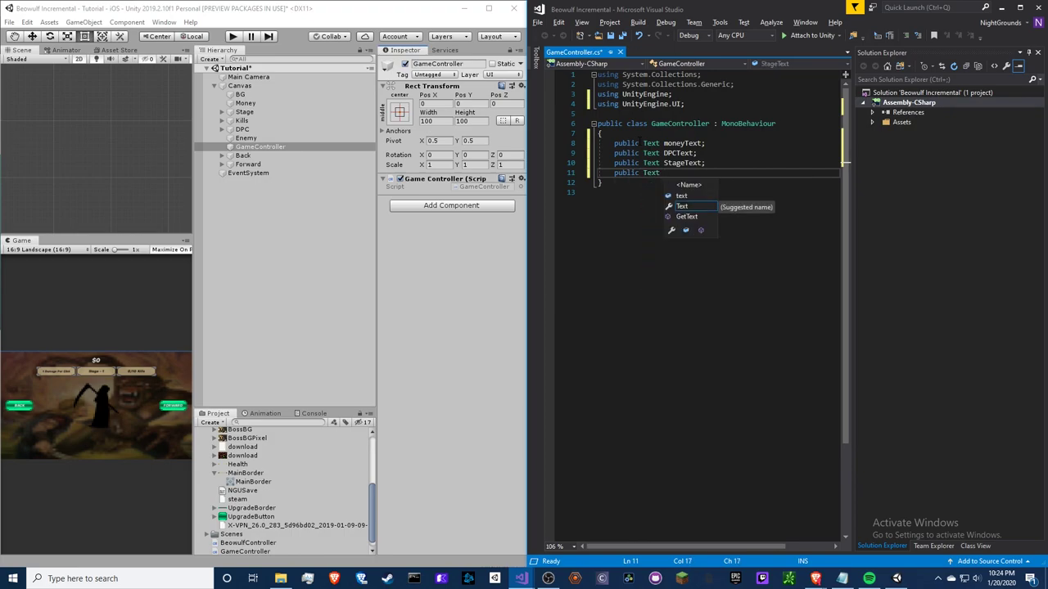
text(kills)
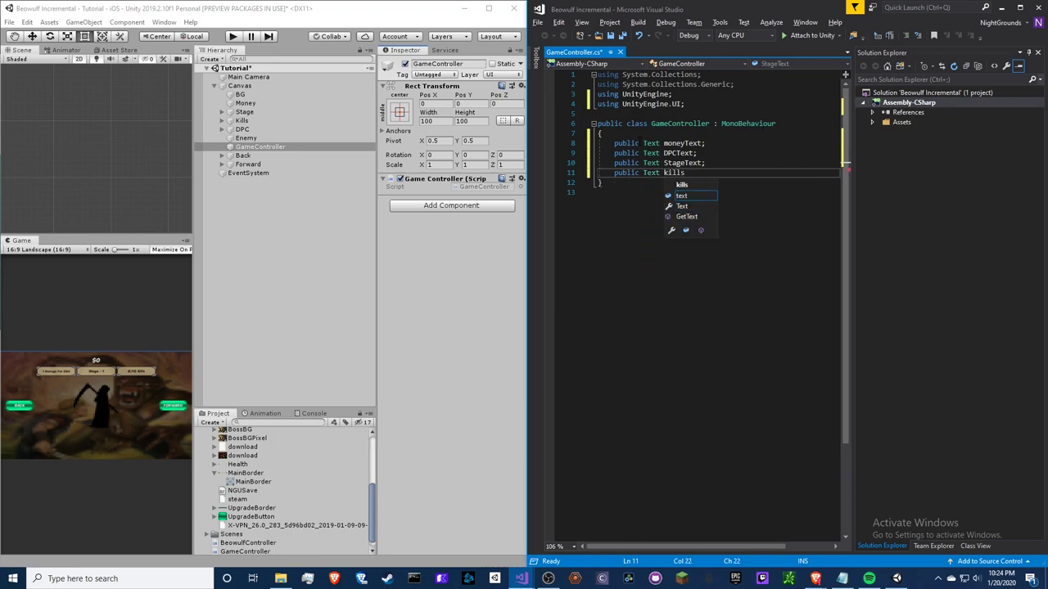
text(Text)
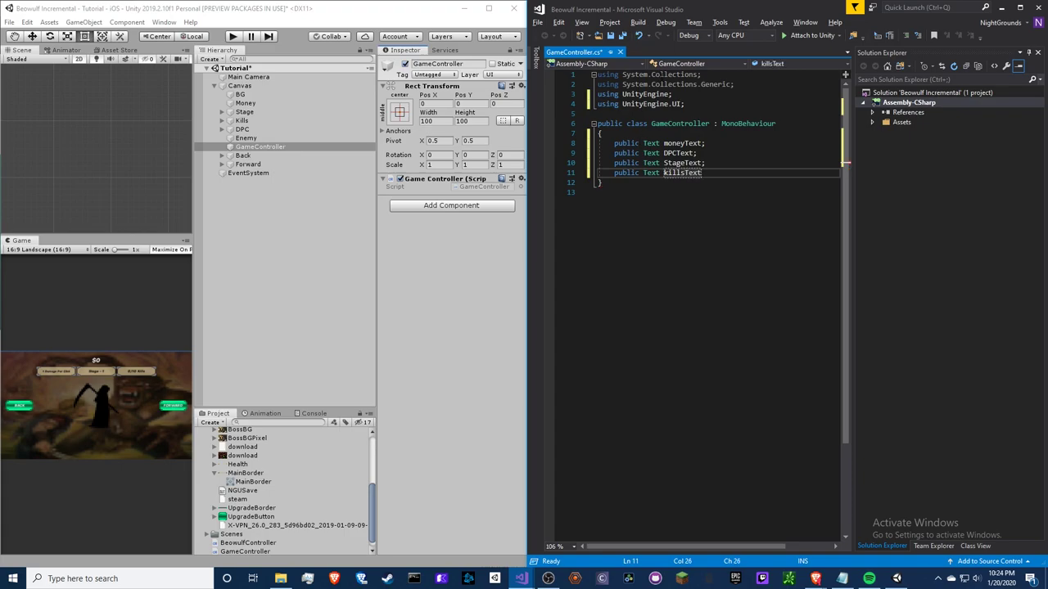
text(;)
Lowercase the field names to stageText and dPCText.
click(664, 163)
key(Delete)
text(s)
click(664, 153)
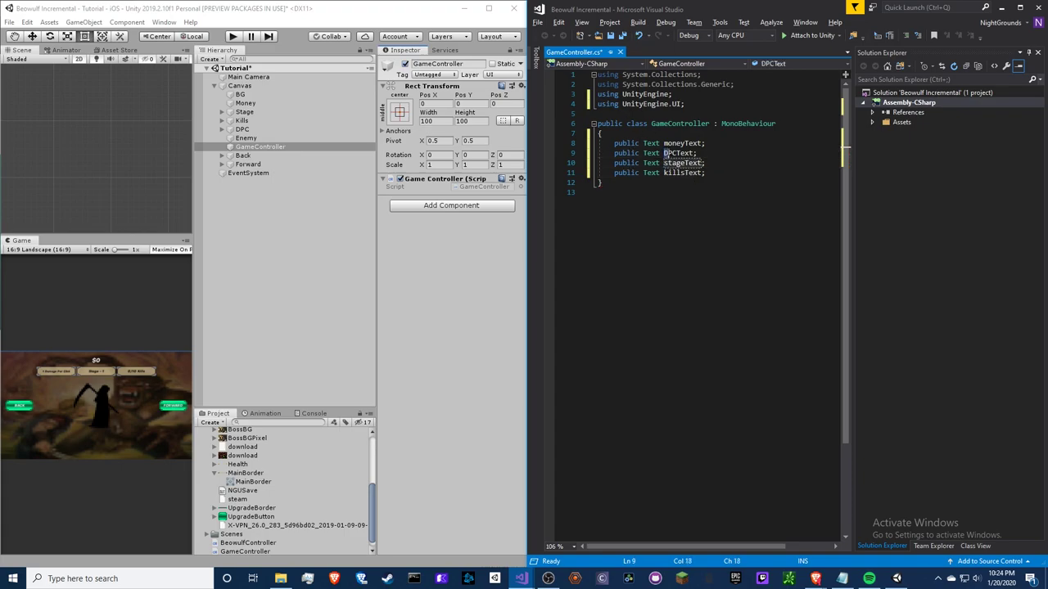
key(Delete)
text(d)
click(709, 173)
Declare public Button fields back and forward below the Text fields.
key(Return)
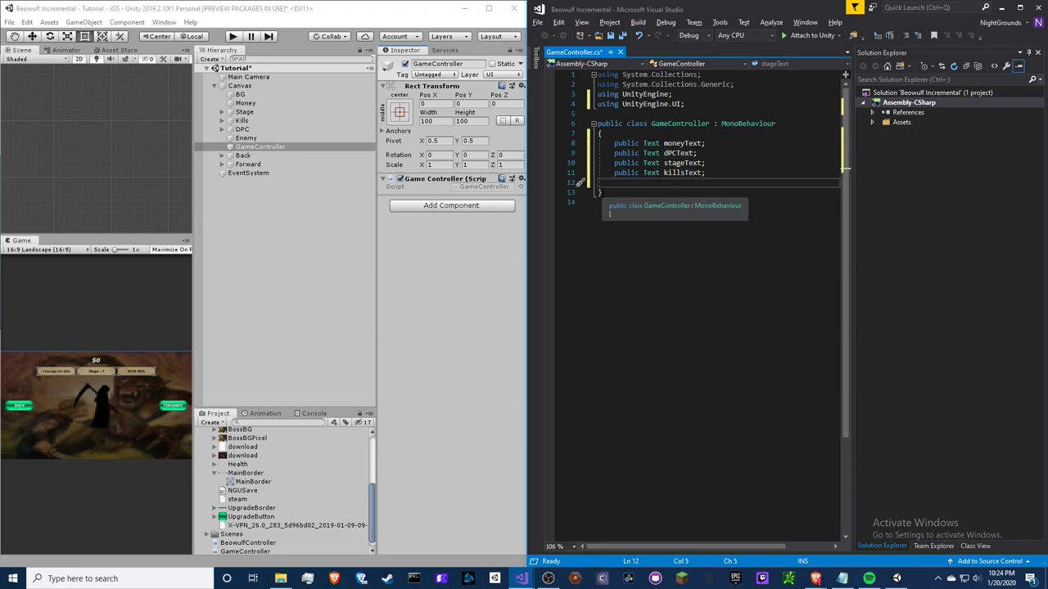
key(Return)
text(p)
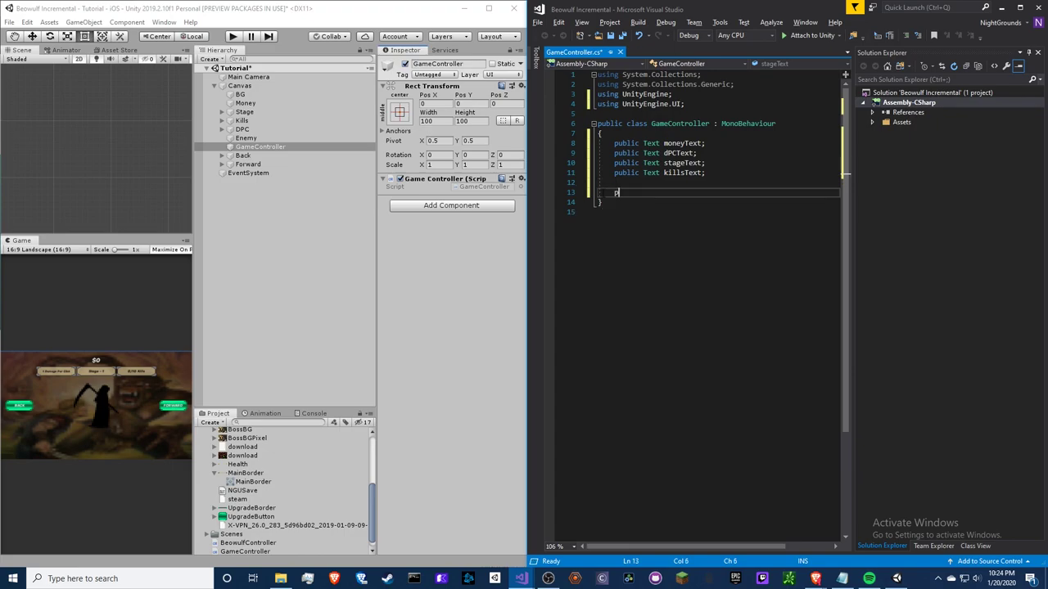
text(ublic Game)
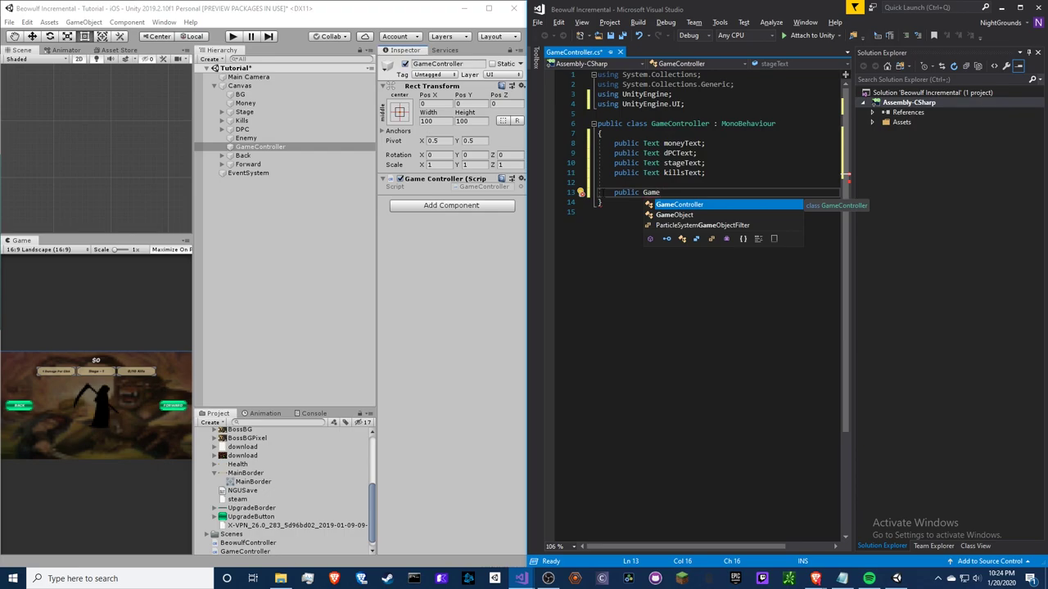
key(BackSpace)
key(BackSpace)
key(BackSpace)
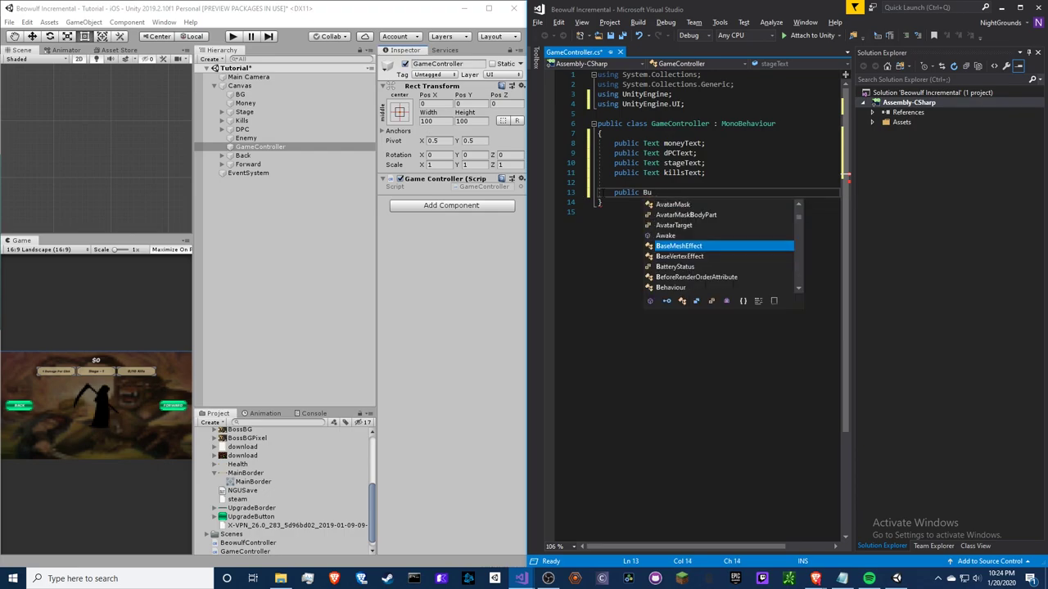
text(Buttonb)
key(BackSpace)
text(back)
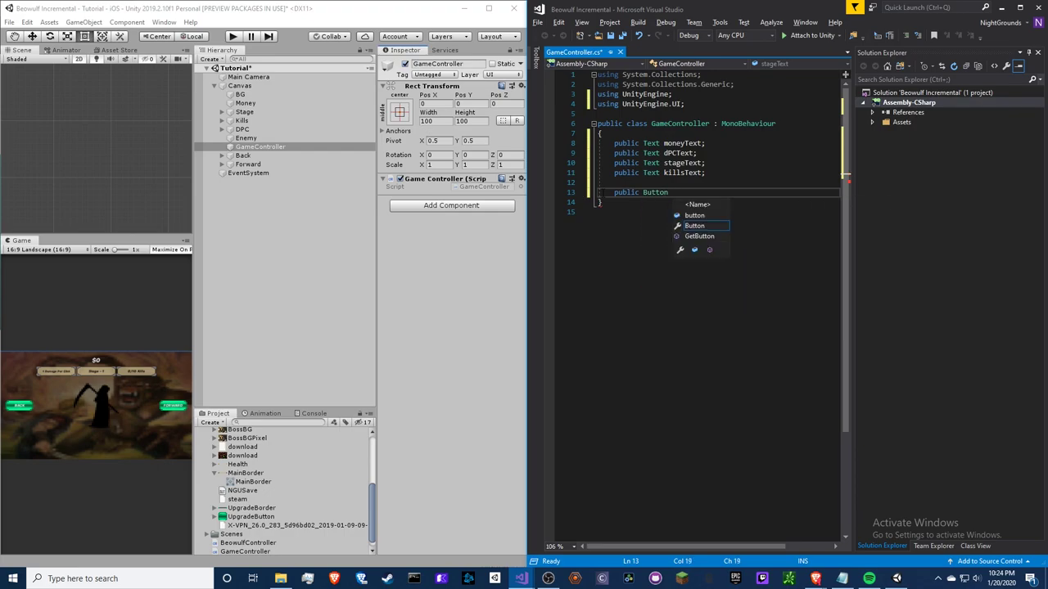
text(;)
key(Return)
text(publ)
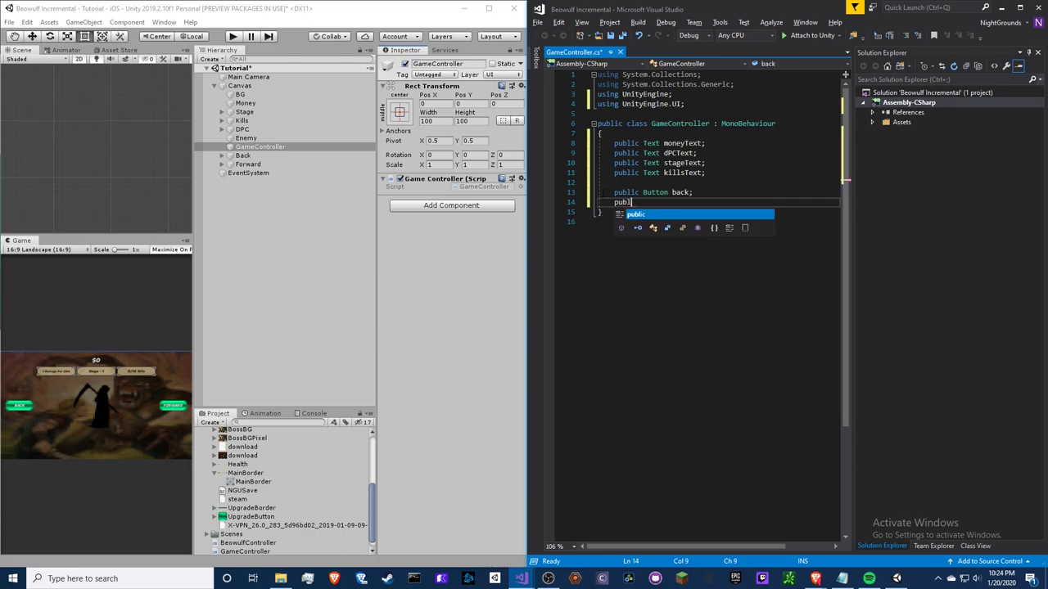
text(ic Button )
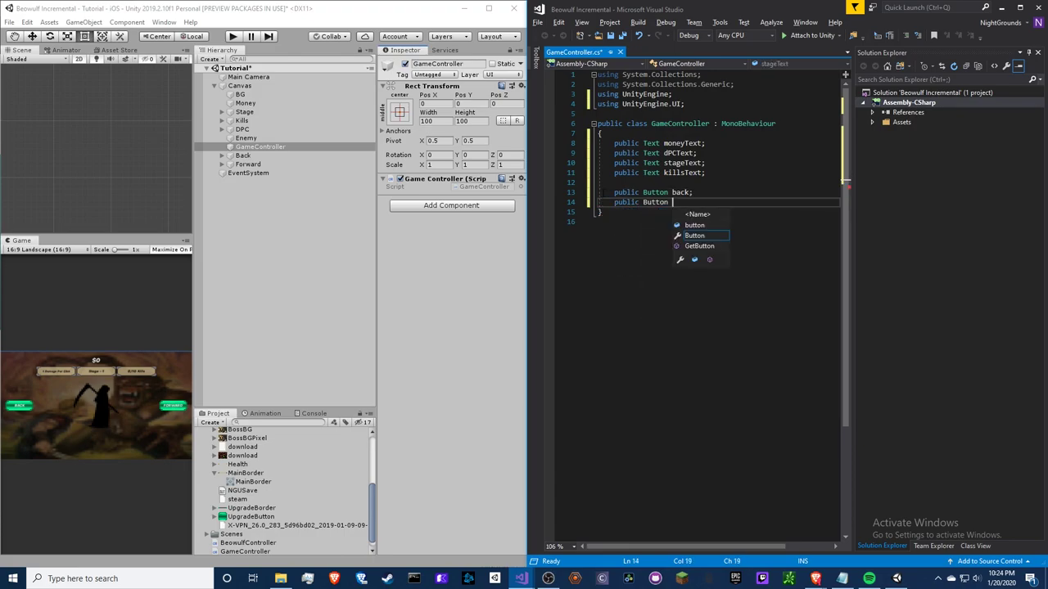
text(forward)
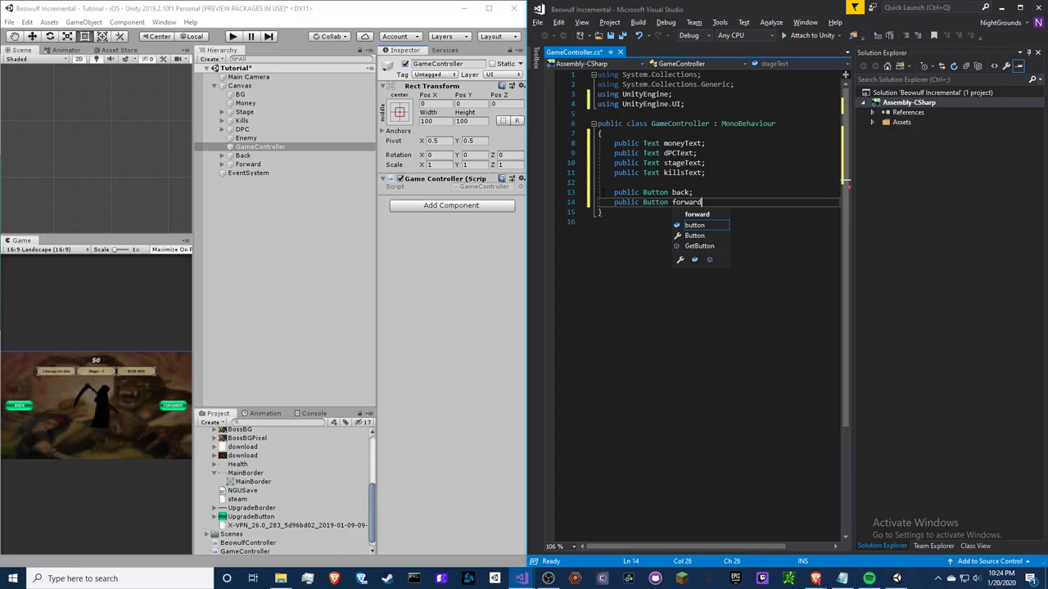
text(;)
key(Return)
key(Return)
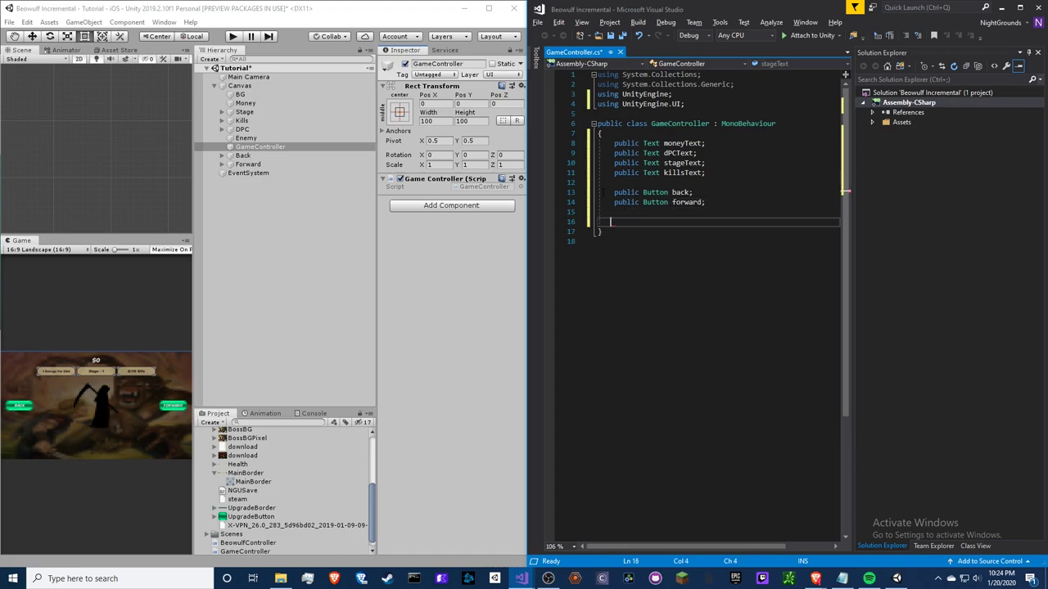
Start writing a public void Start() method, then delete the half-written block.
text(public void)
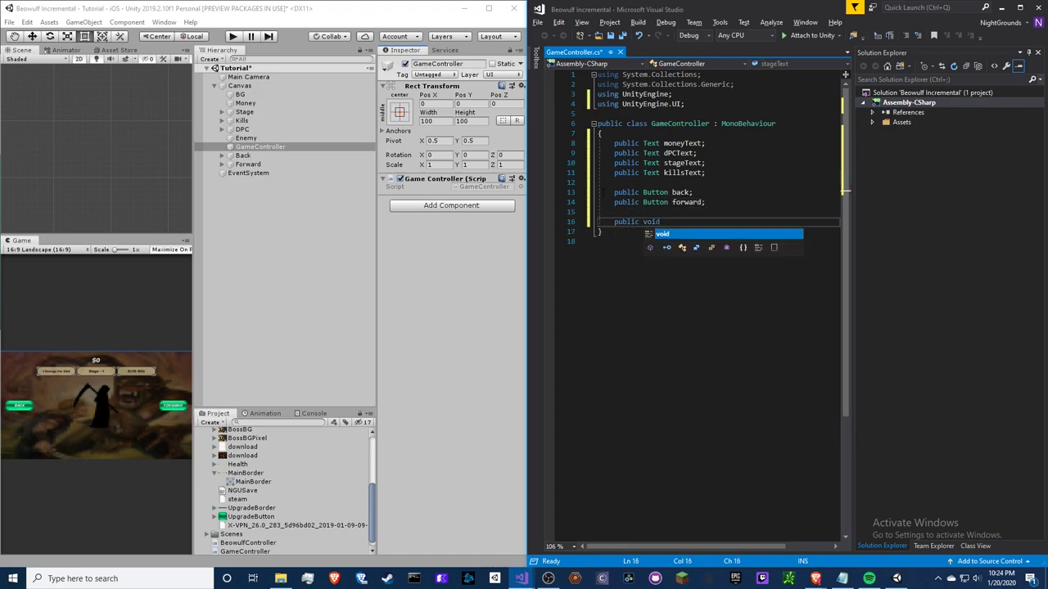
text( Start())
key(Return)
text({)
key(Return)
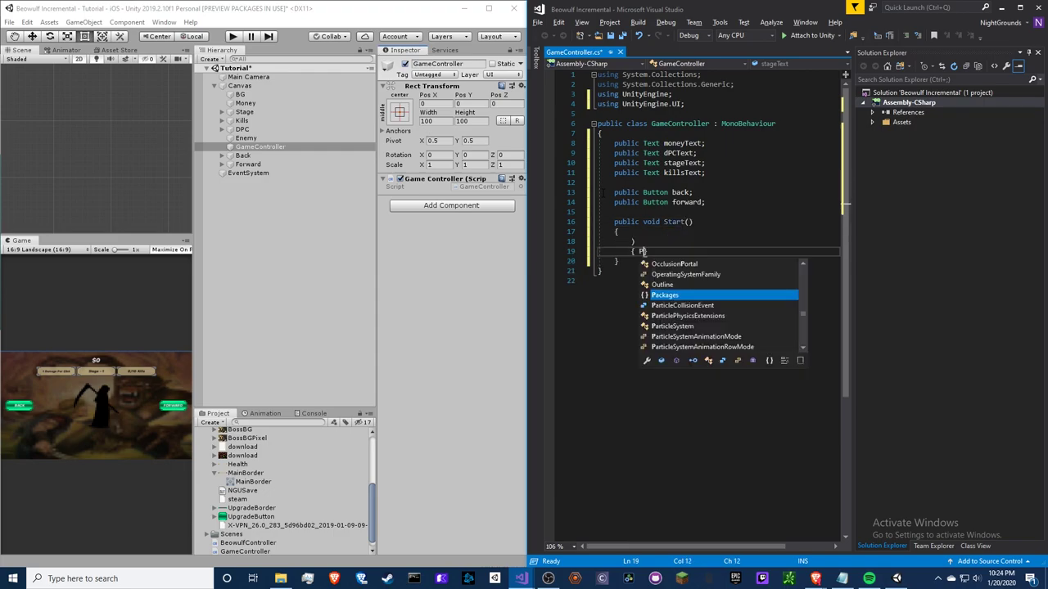
text({ P)
mouse_move(647, 251)
mouse_down()
mouse_move(599, 237)
mouse_move(731, 207)
mouse_up()
key(Delete)
key(Delete)
Declare public double money and dpc, and public int stage, kills and killsMax after the class brace.
click(648, 132)
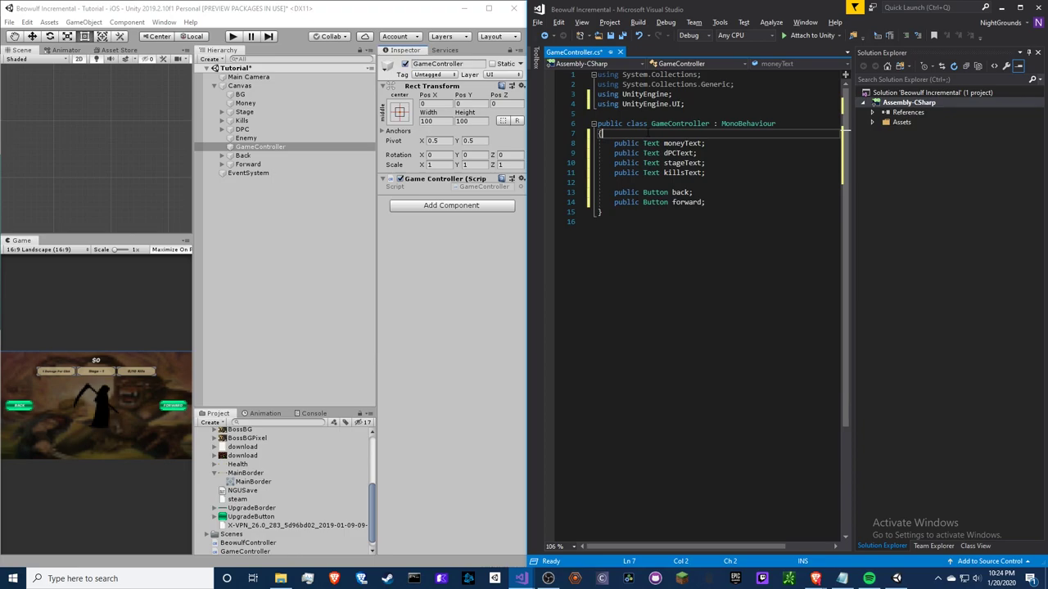
key(Return)
key(Return)
key(Up)
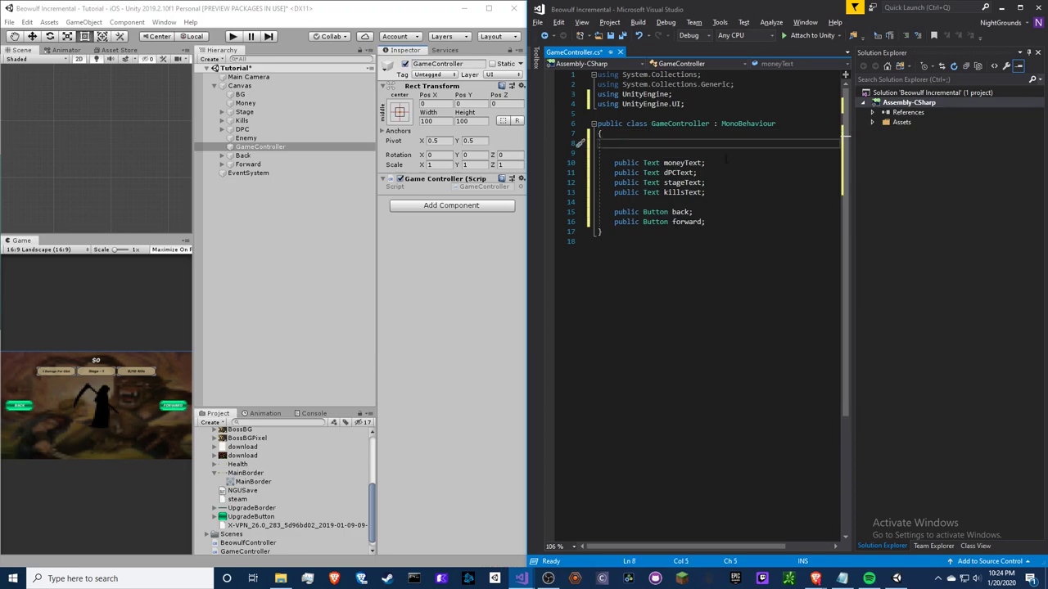
text(p)
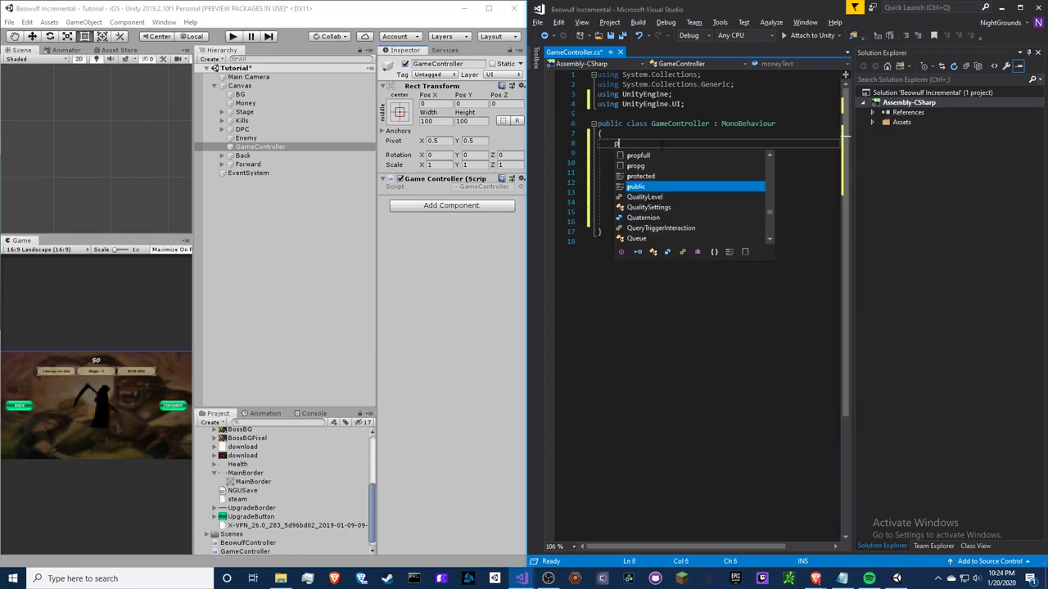
text(ublic doub)
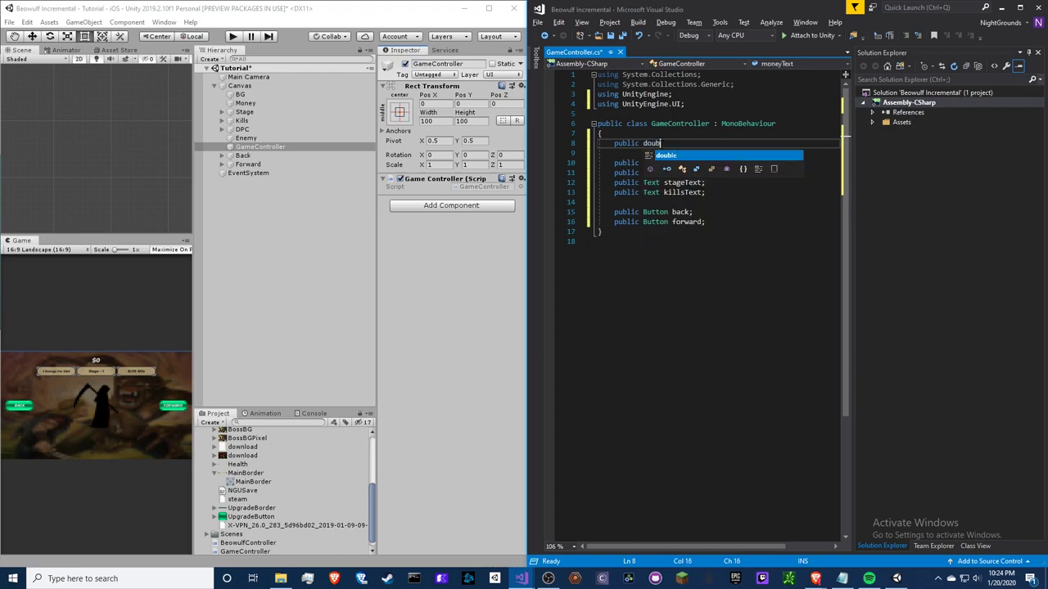
text(le )
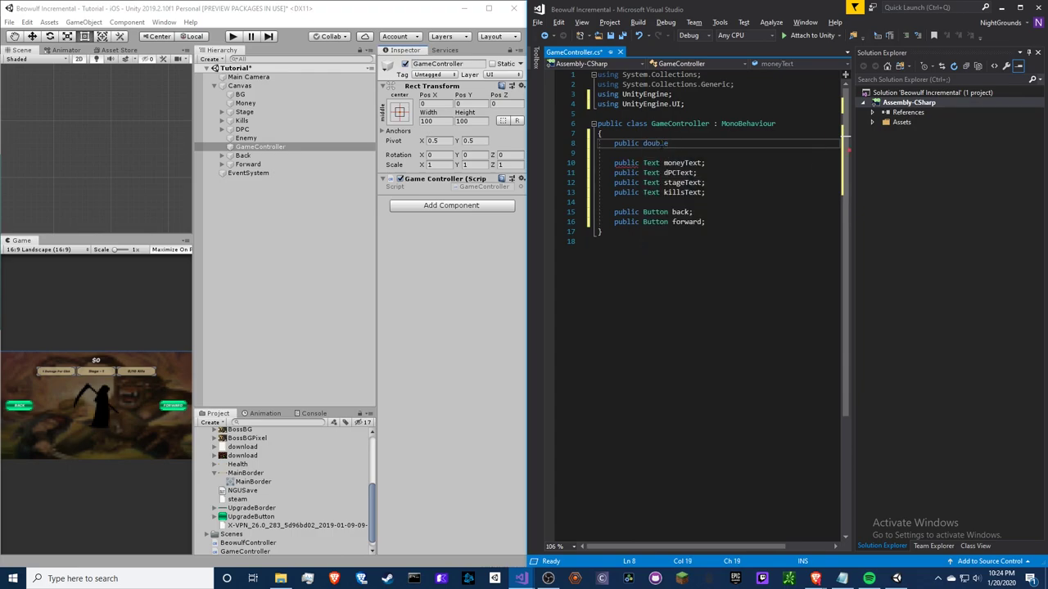
text(money;)
key(Return)
text(public )
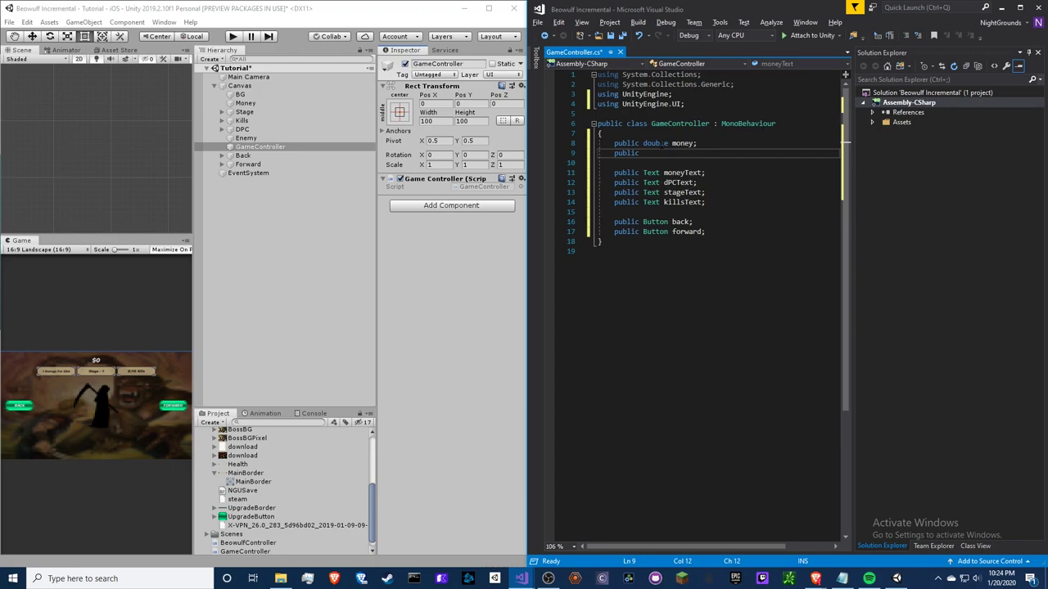
text(double )
text(dpc;)
key(Return)
text(public )
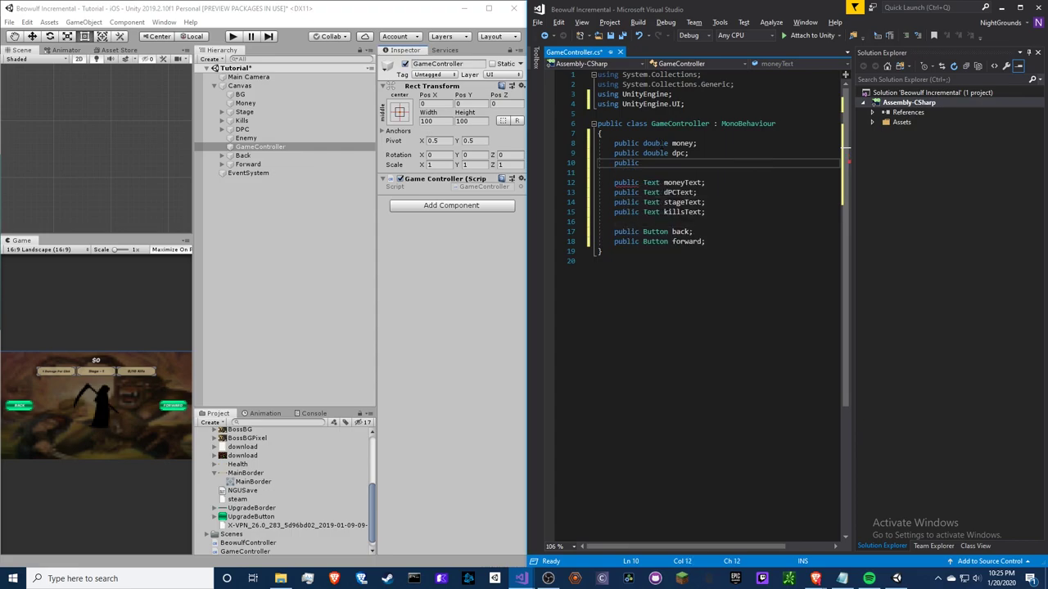
text(double)
key(BackSpace)
key(BackSpace)
key(BackSpace)
text(int s)
text(tage;)
key(Return)
text(pu)
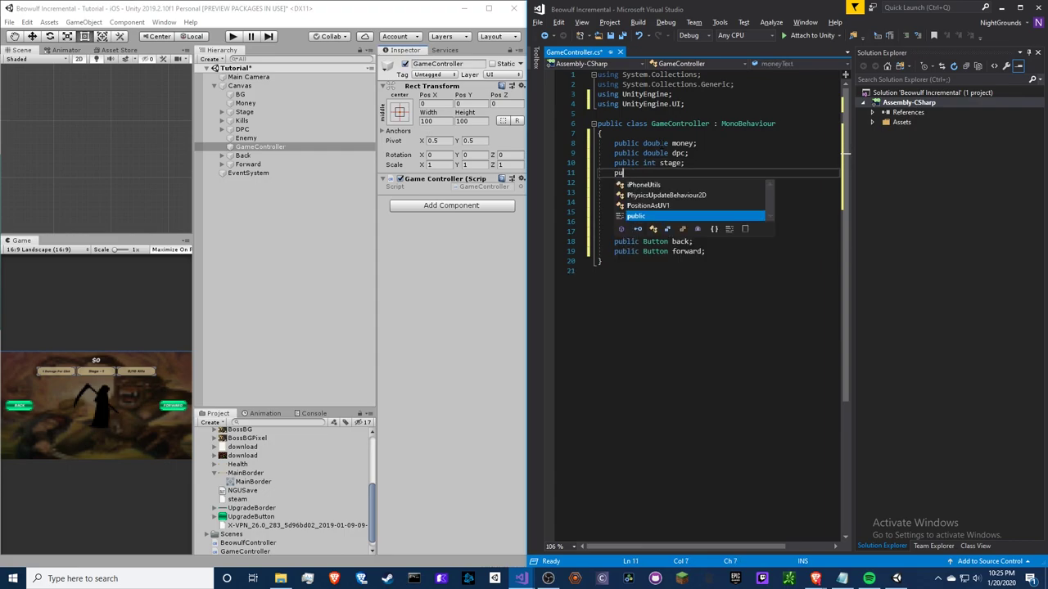
text(blic int)
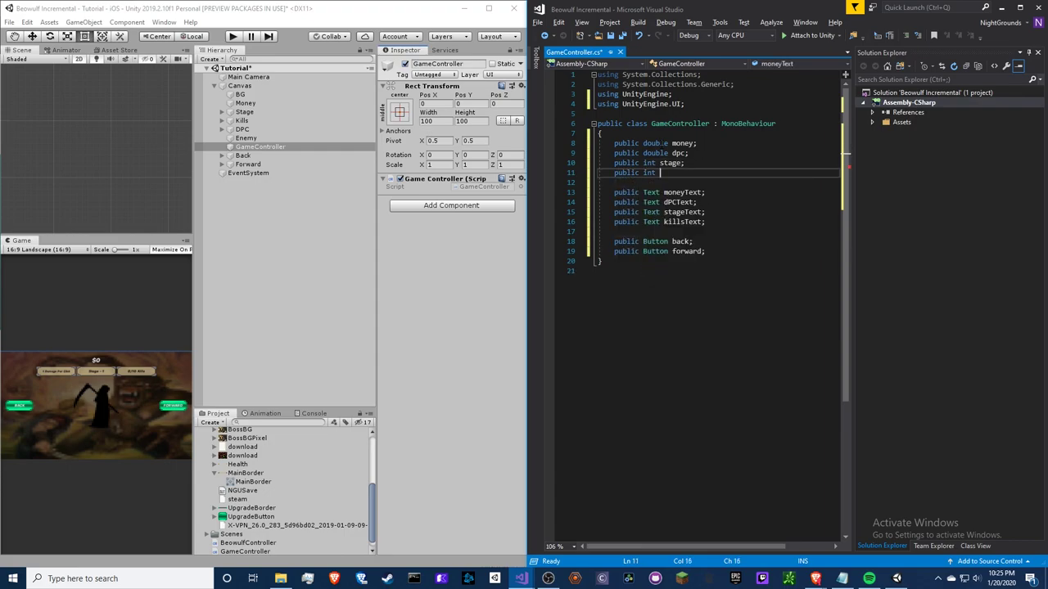
text( kills;)
key(Return)
text(public)
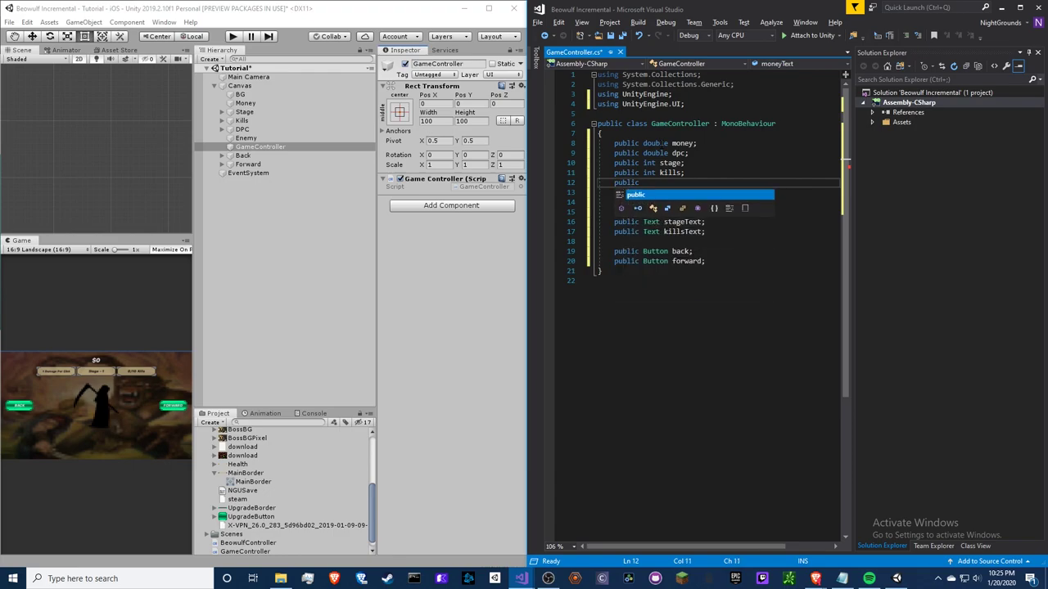
text( int jkill)
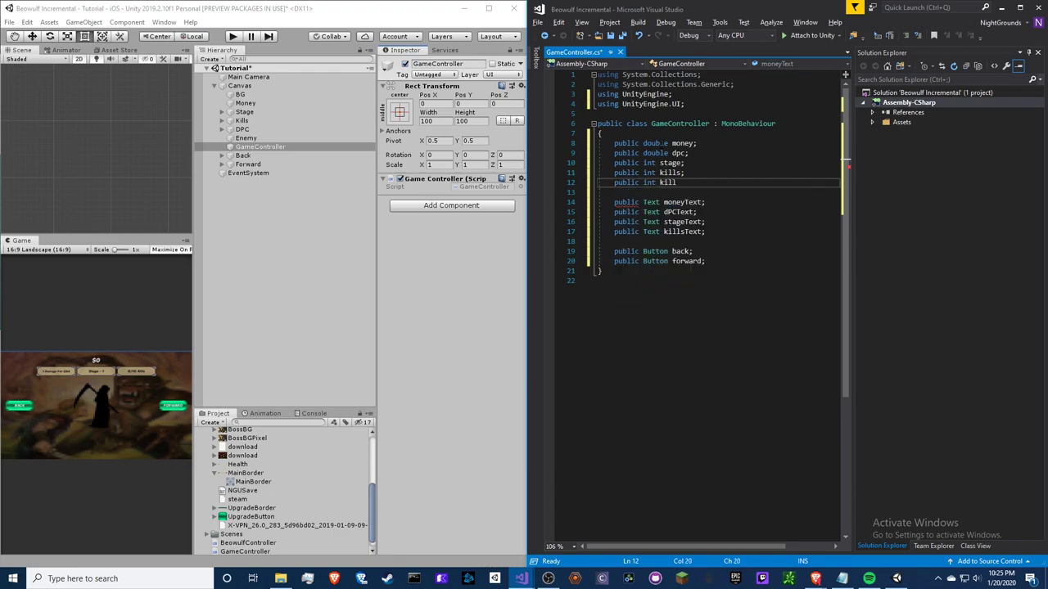
text(sMax)
text(;)
Begin typing a new public void Update method below the forward button field.
click(729, 260)
key(Return)
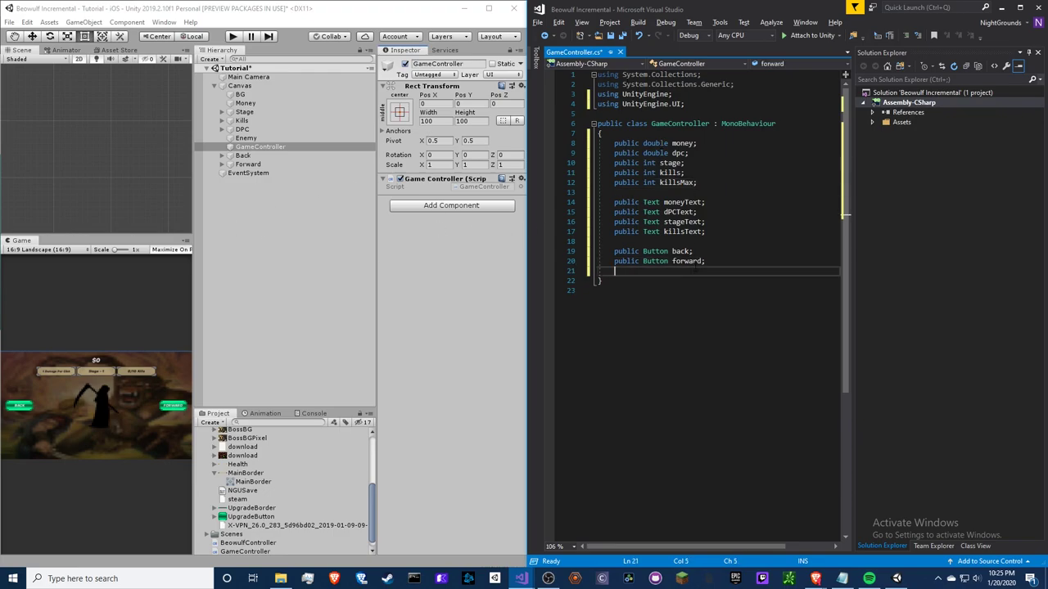
key(Return)
text(public void )
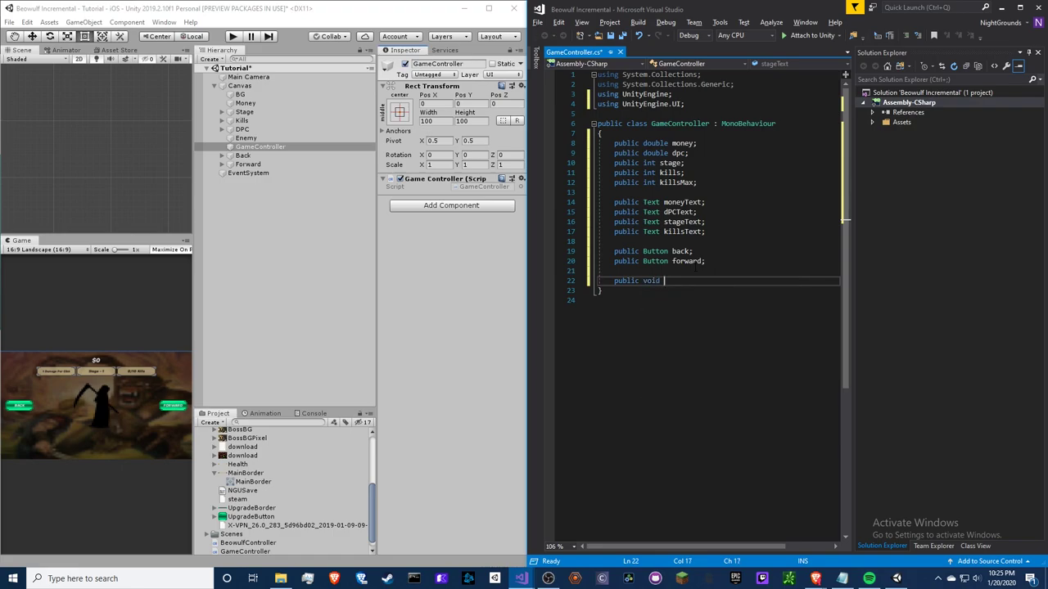
text(Update)
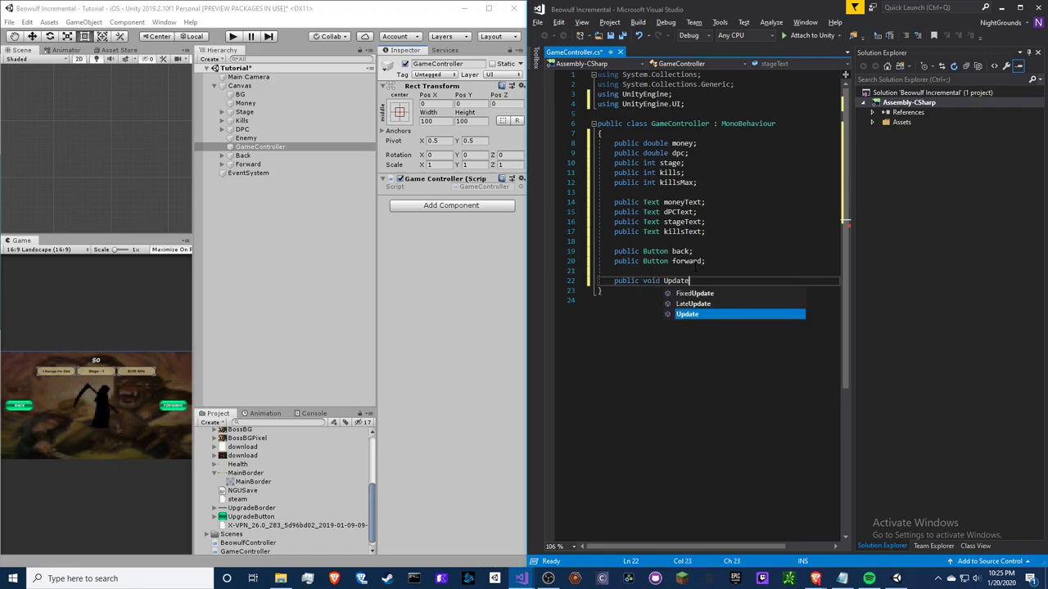
Complete public void Update() with an empty body using the IntelliSense suggestion.
key(Return)
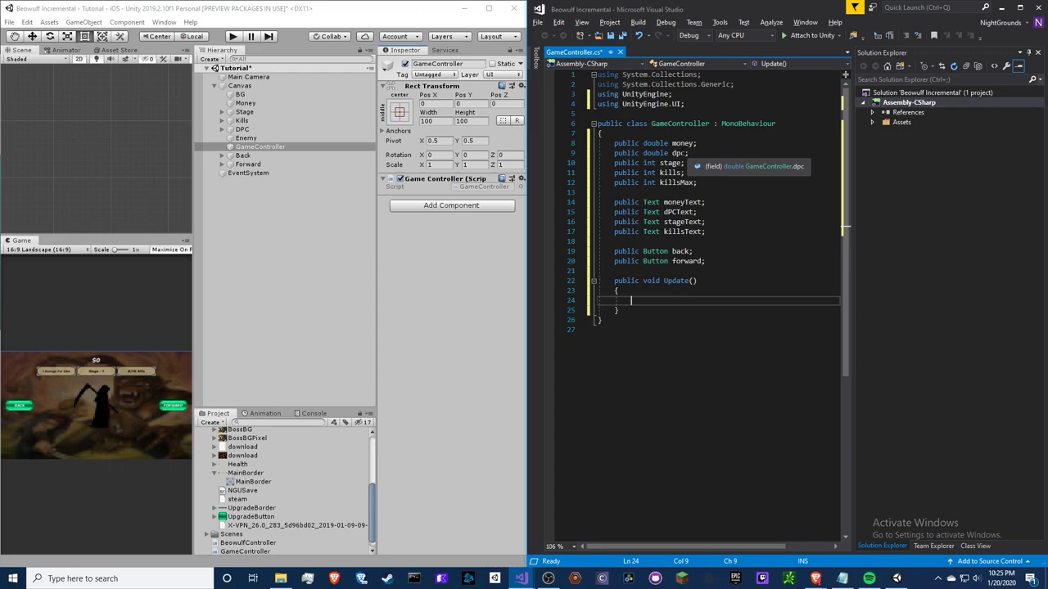
click(686, 153)
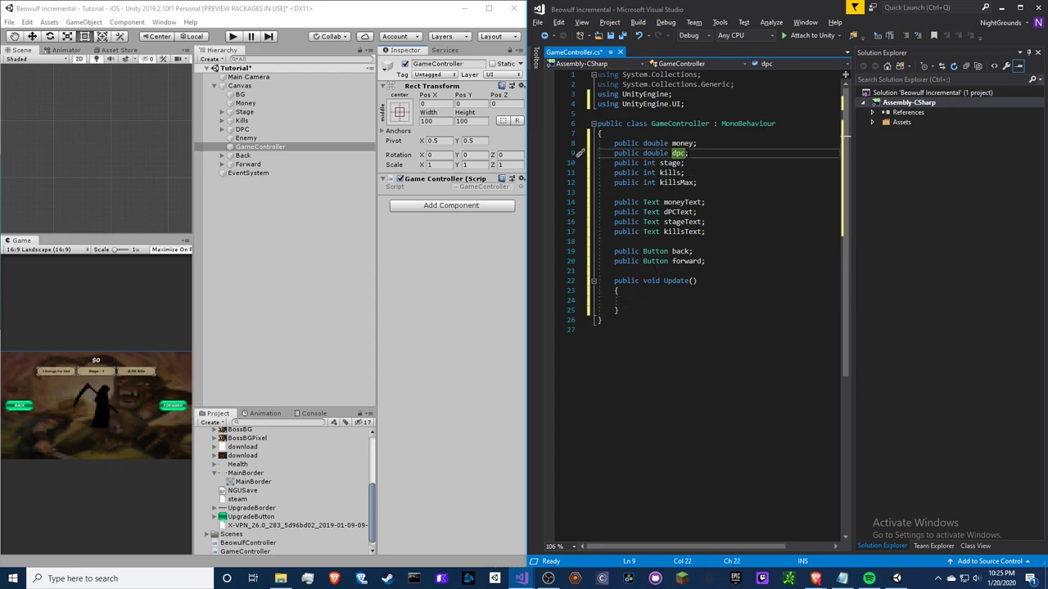
Replace dpc's semicolon with a brace block beneath the declaration.
key(BackSpace)
key(Return)
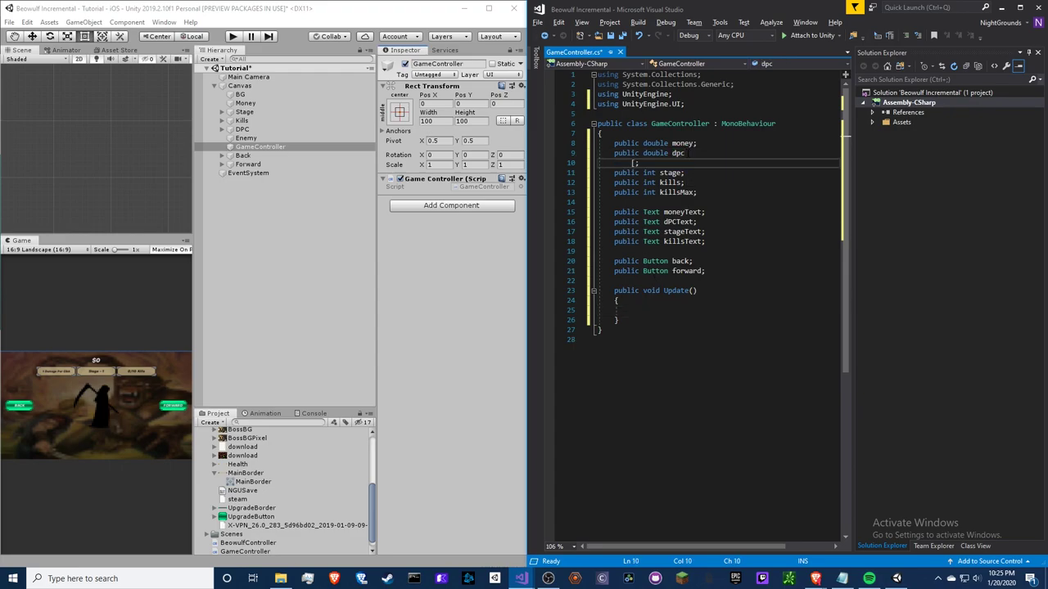
text({)
key(Return)
key(ctrl+z)
text({)
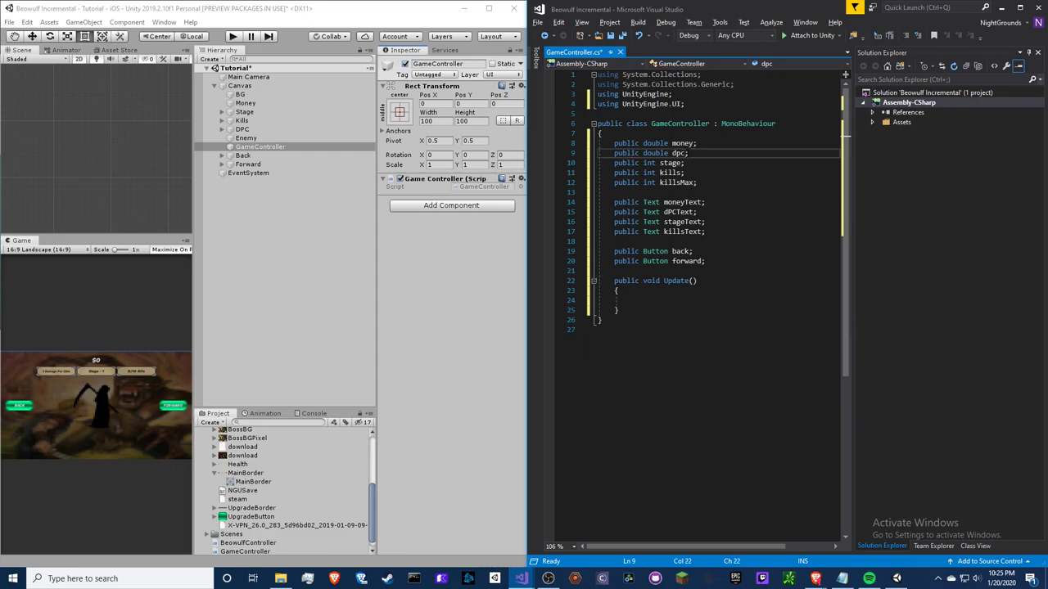
key(Return)
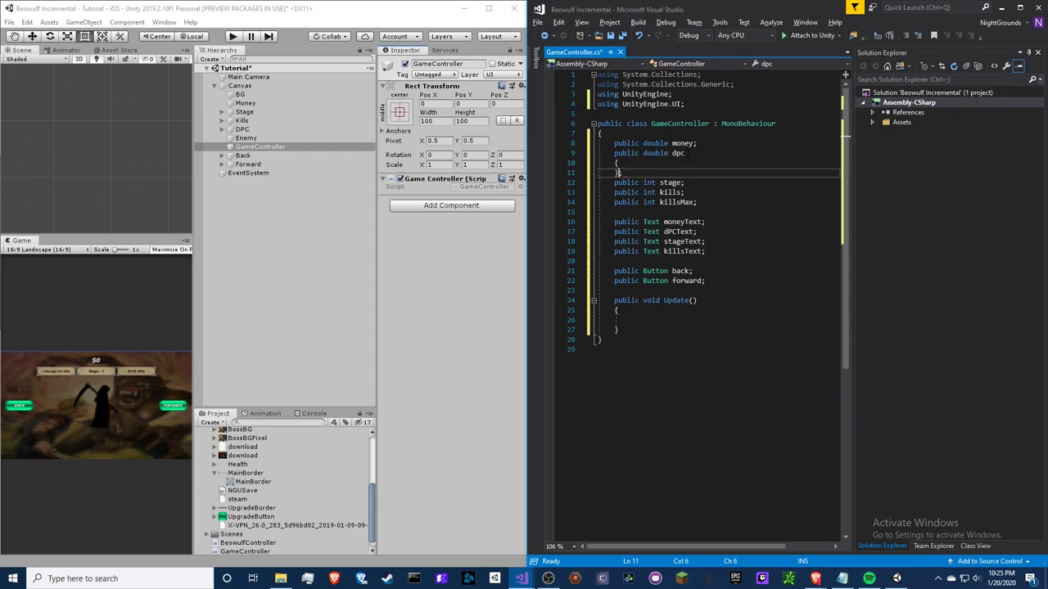
key(Return)
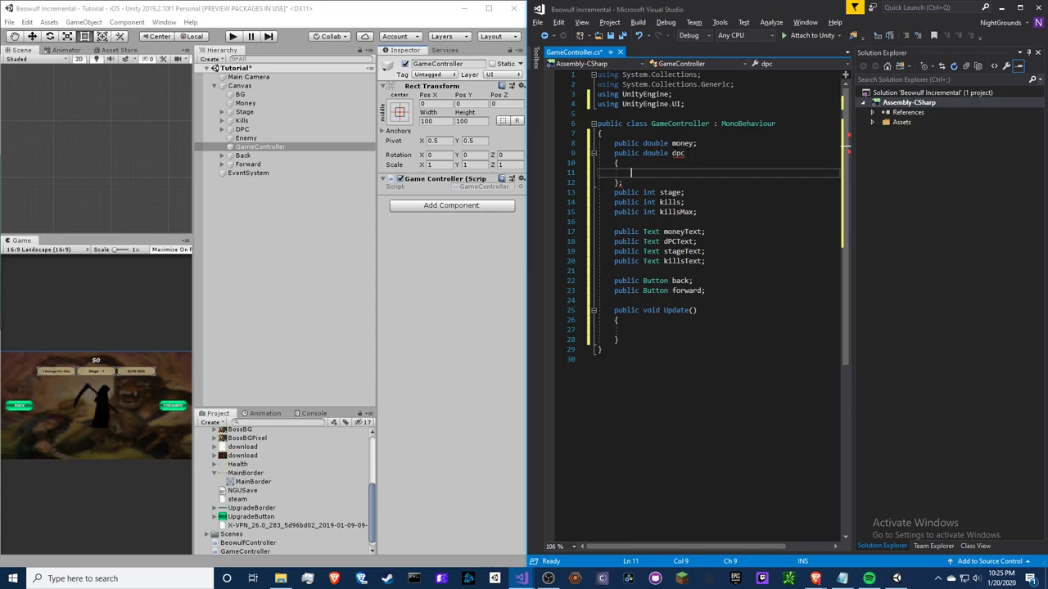
mouse_move(678, 154)
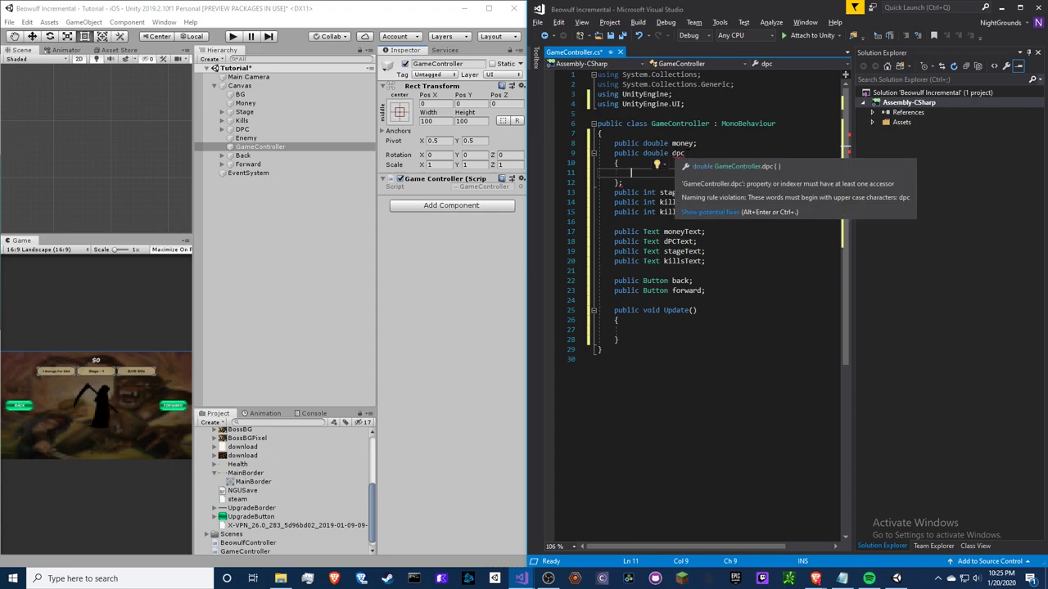
click(599, 172)
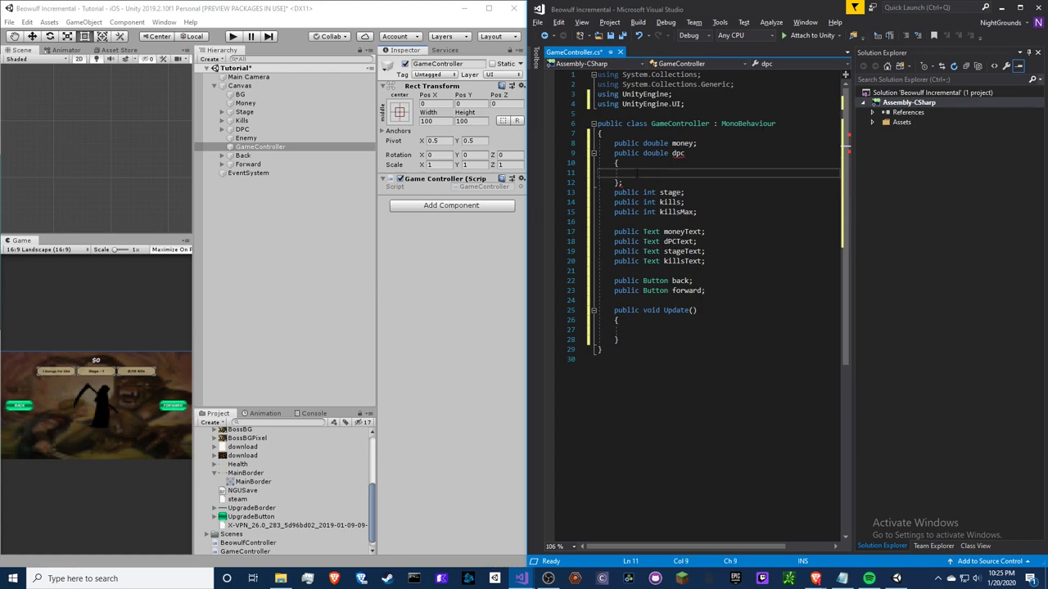
Add a set accessor to dpc that returns 1.0.
text(set { })
key(BackSpace)
key(Return)
key(Return)
text(})
key(Return)
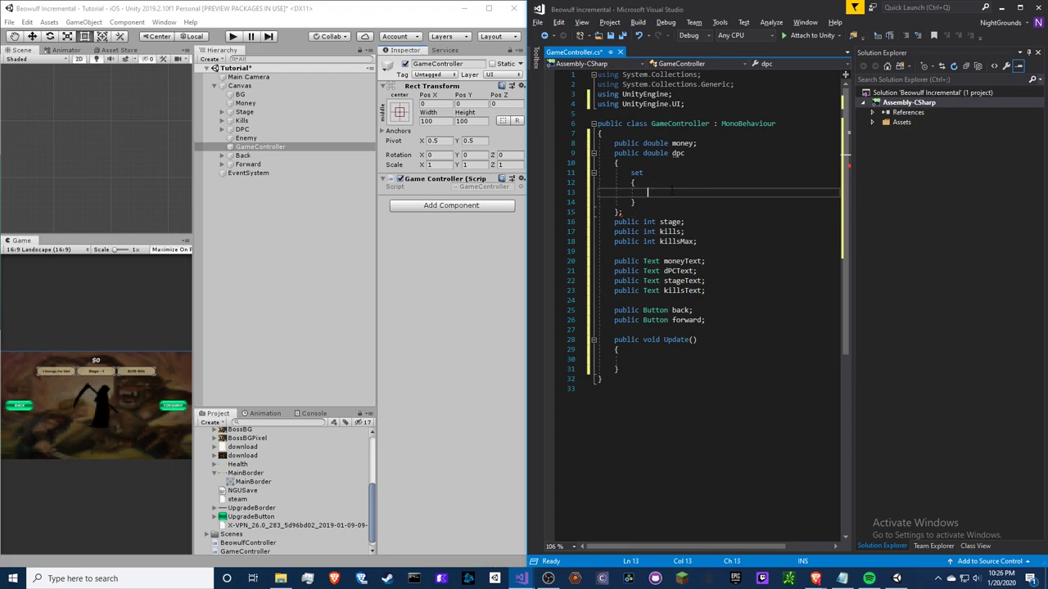
text(return 1;)
click(672, 166)
click(653, 204)
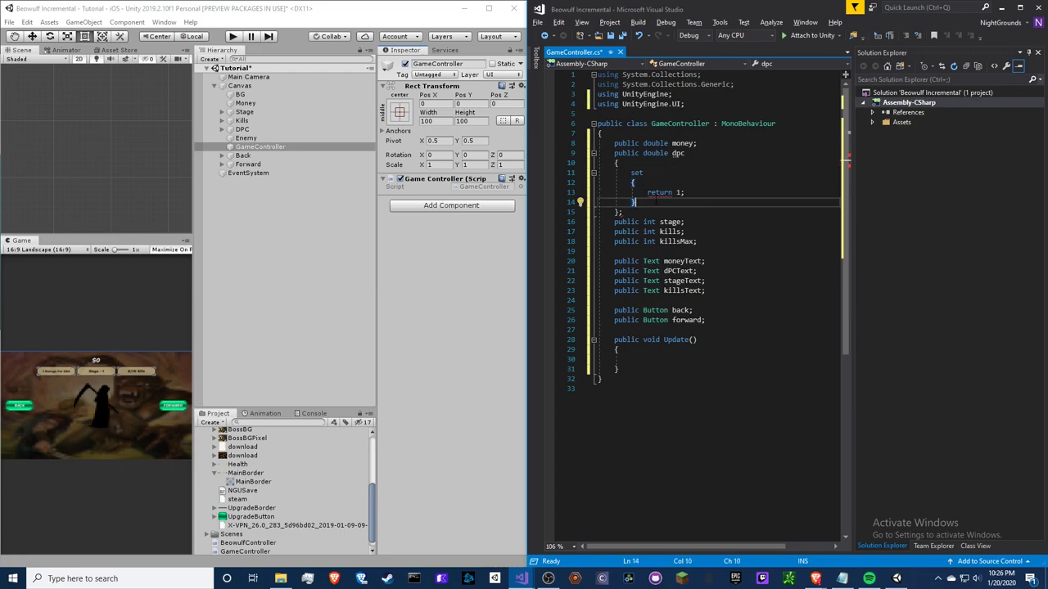
mouse_move(657, 199)
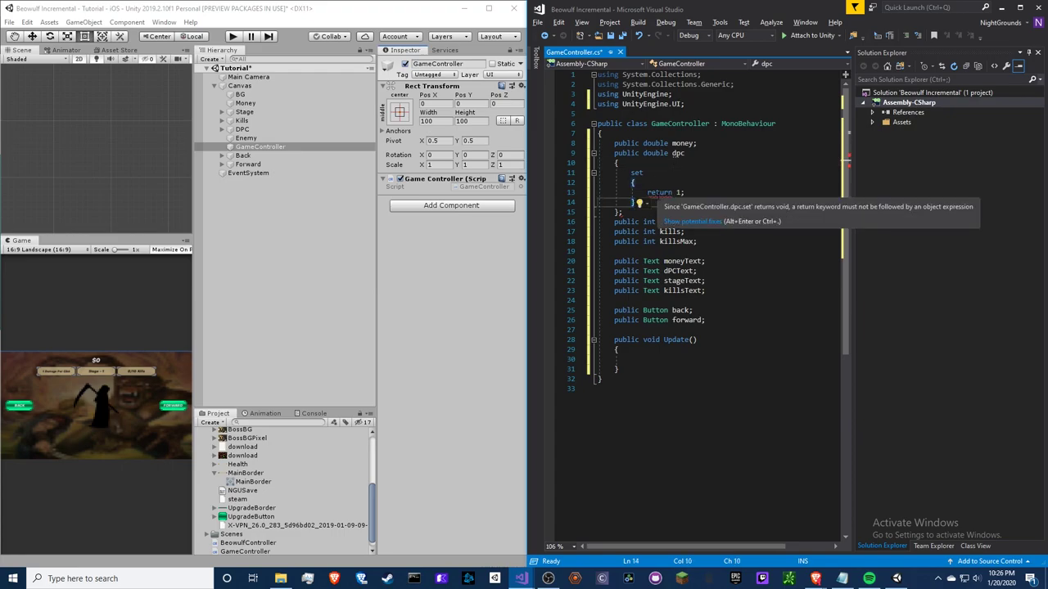
click(636, 183)
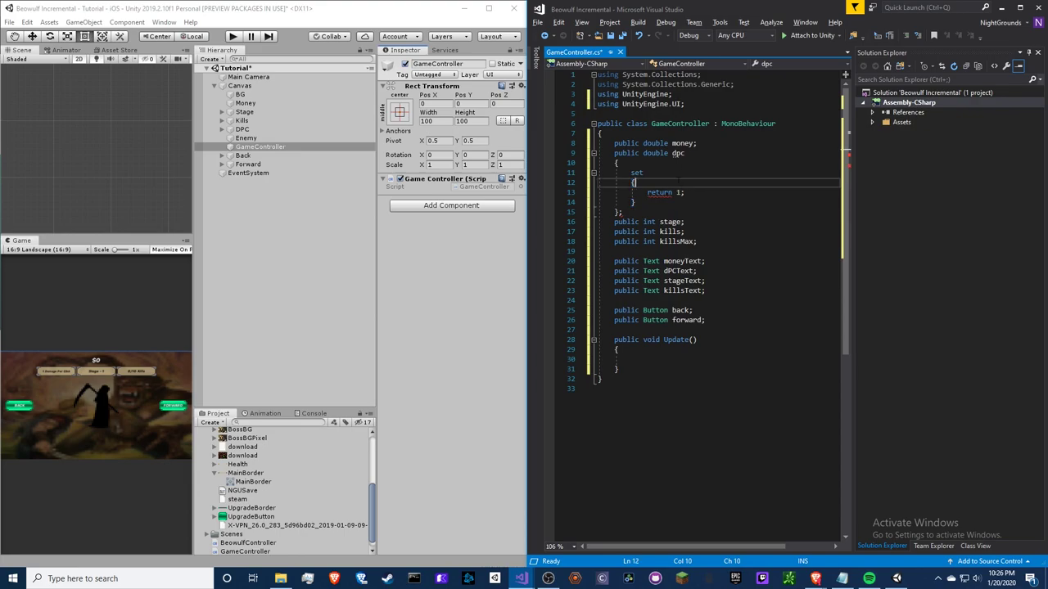
click(681, 192)
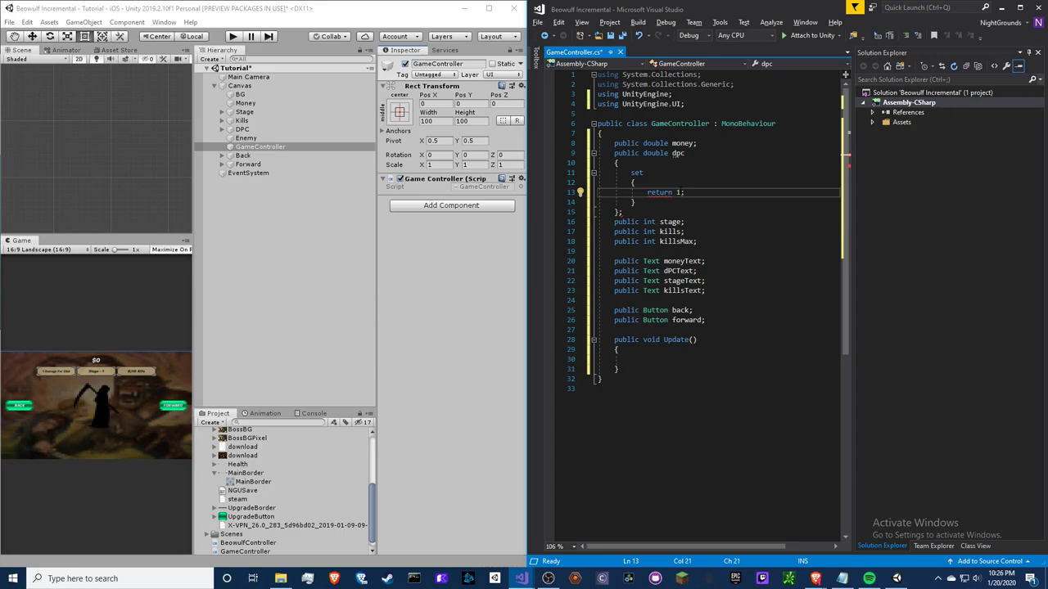
text(.0)
Add an empty get { }; accessor below the set block.
click(686, 153)
click(637, 203)
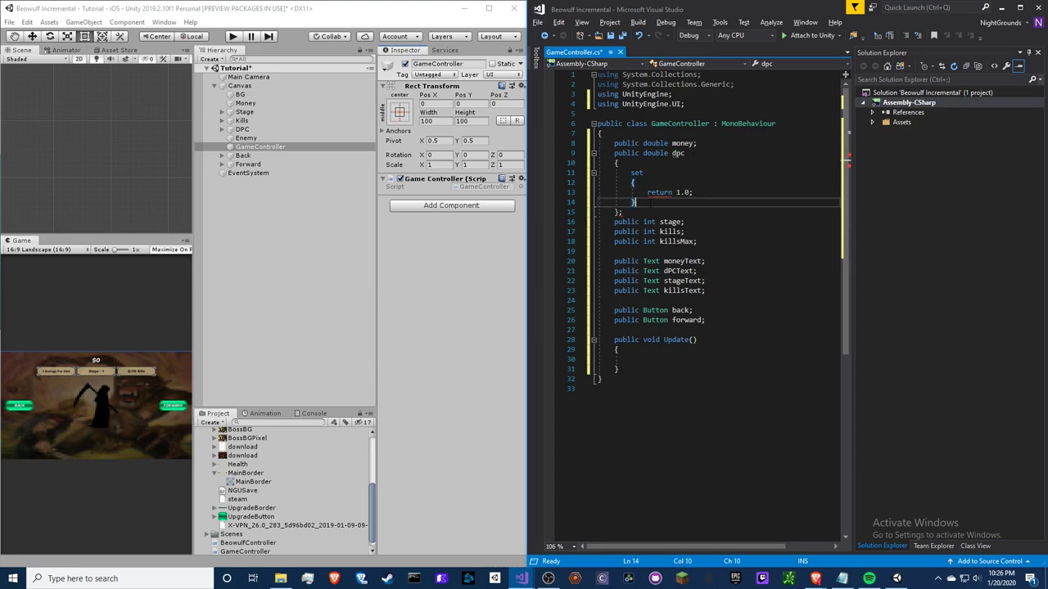
key(Return)
text(get { })
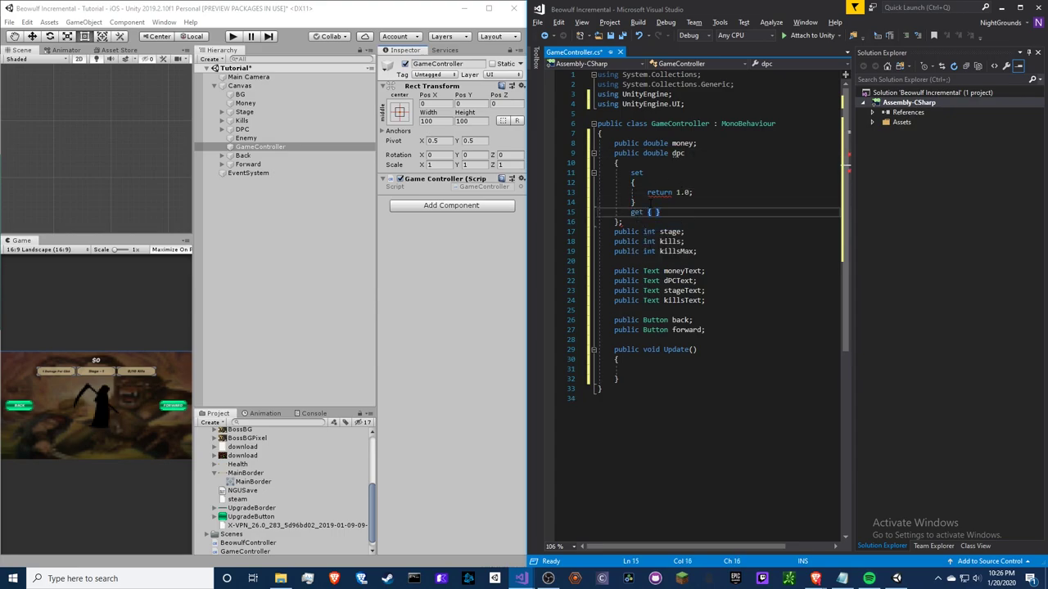
text(;)
click(667, 172)
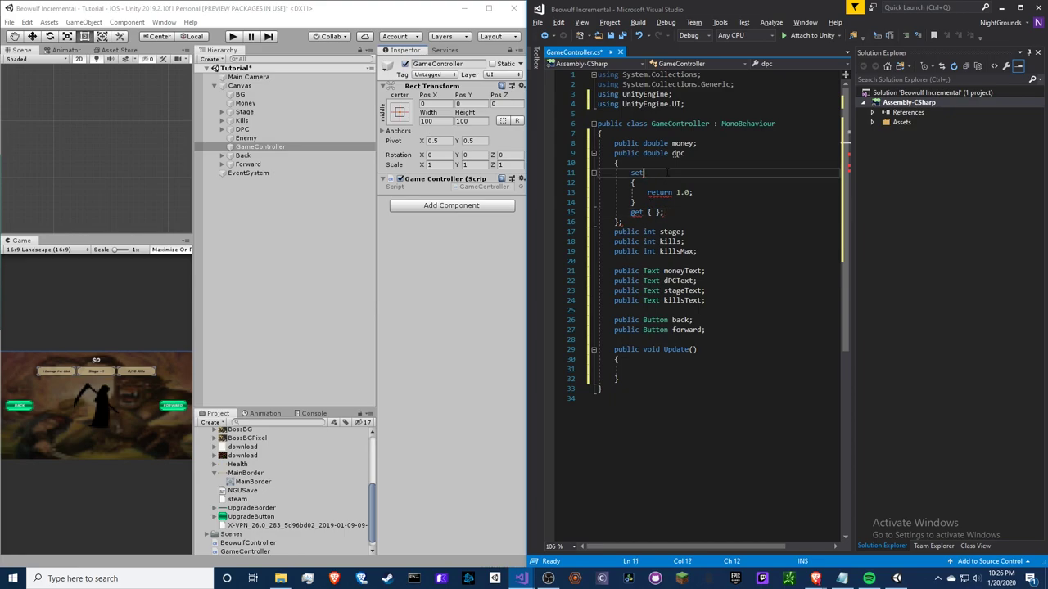
Dock the CryptoClickers project beside the script to view its value1CostScale getter.
key(alt+Tab)
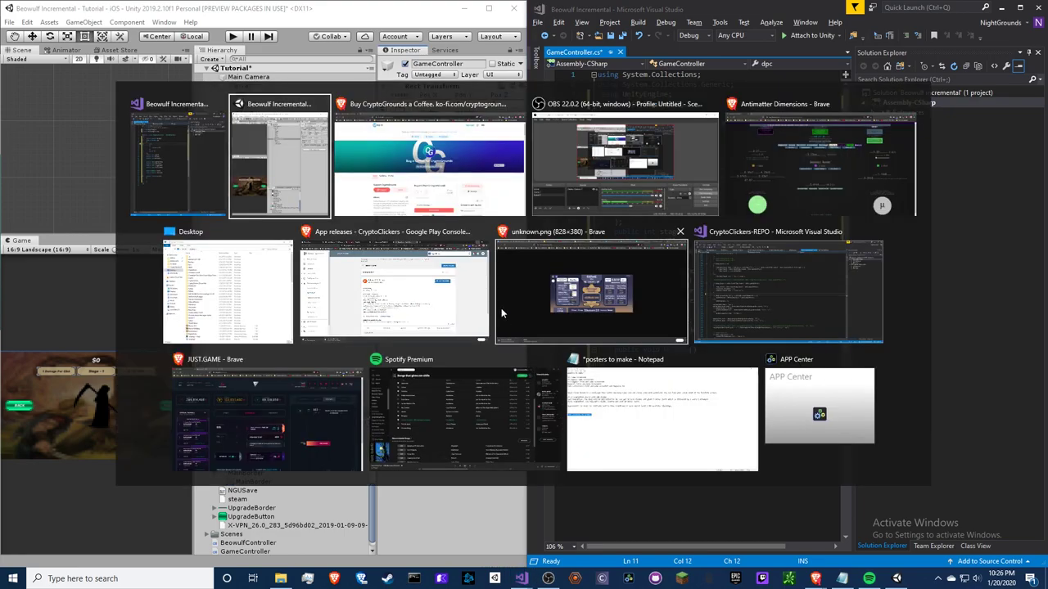
click(806, 299)
drag(846, 307, 847, 92)
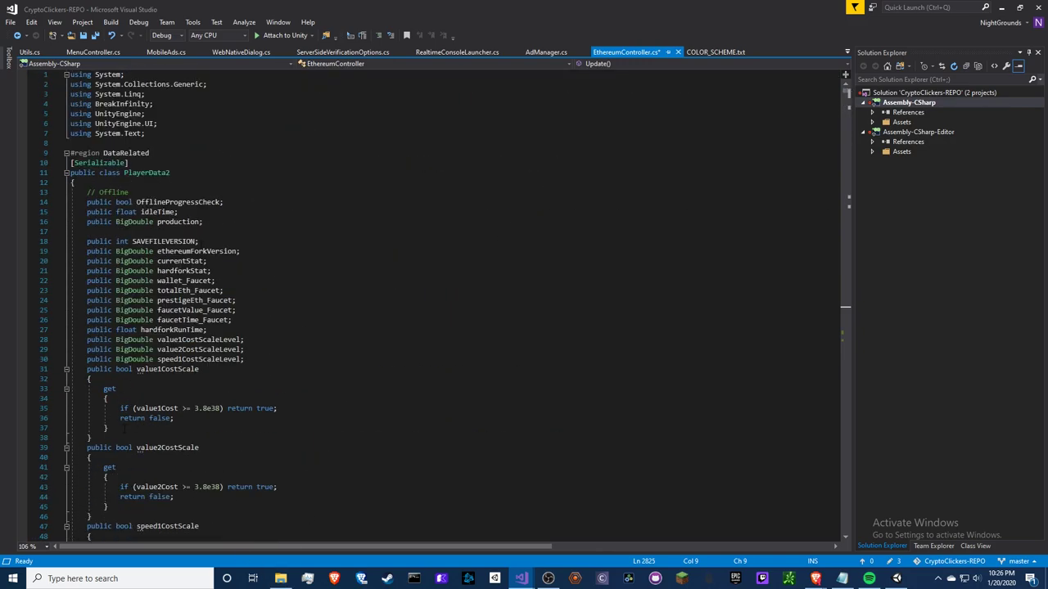
drag(71, 379, 108, 428)
key(super+Left)
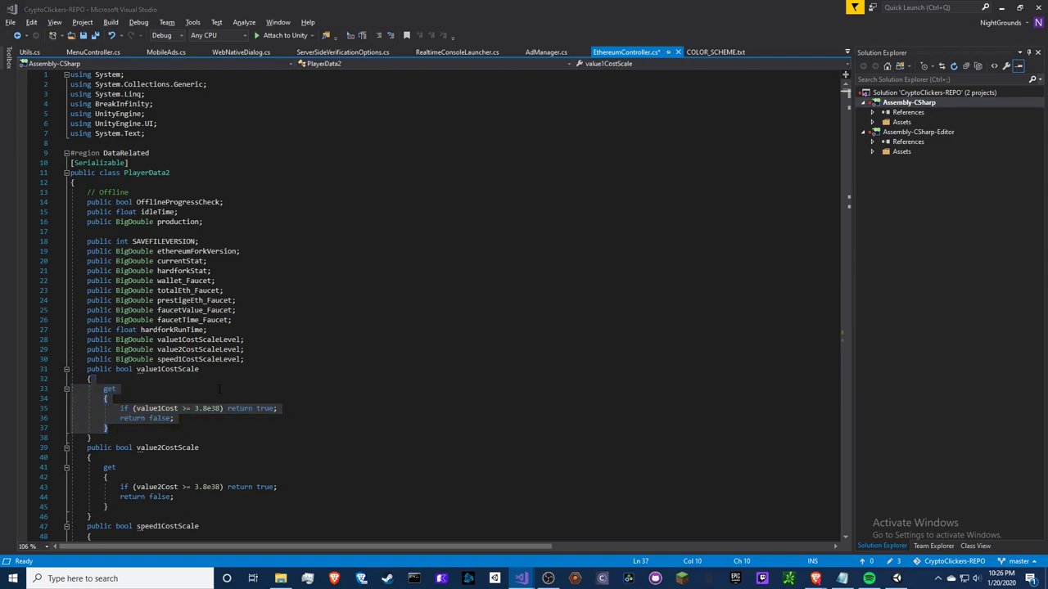
click(573, 300)
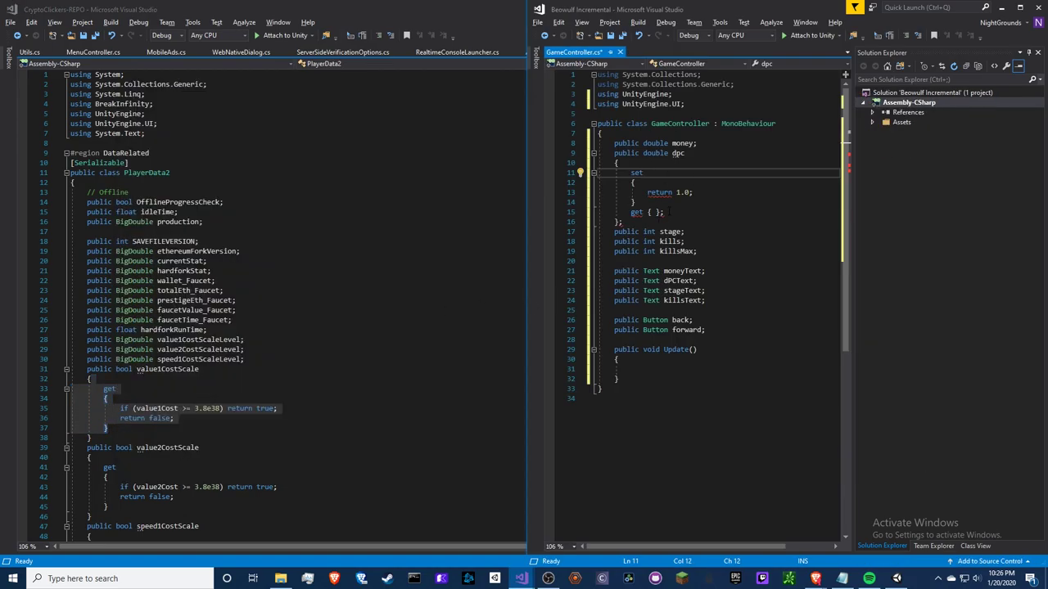
key(alt+Tab)
key(super+Up)
key(alt+Tab)
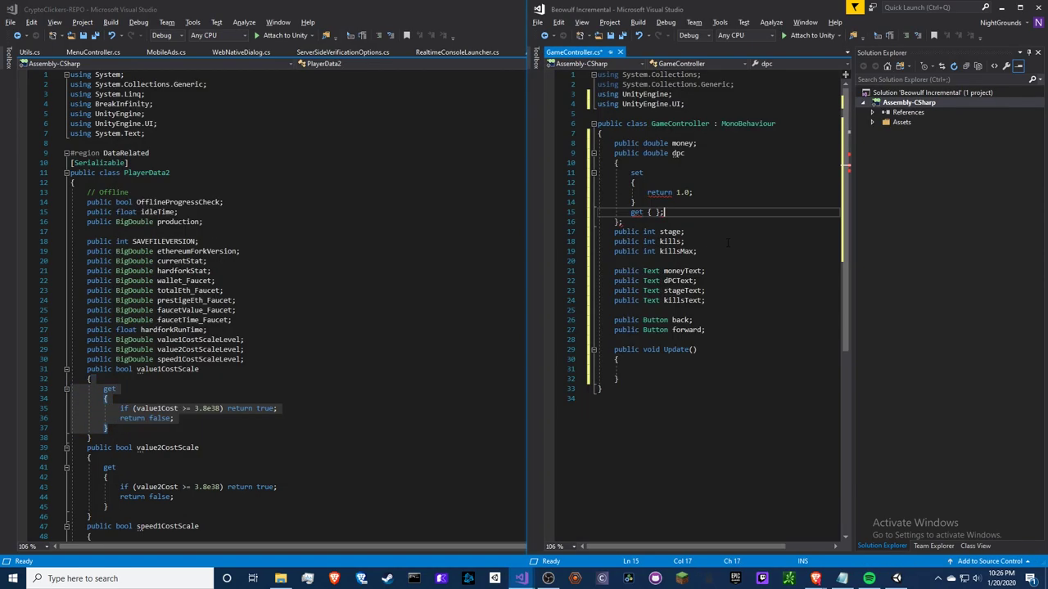
Remove the semicolon after get { } while comparing with the CryptoClickers code side by side.
key(BackSpace)
key(Up)
key(Up)
key(Up)
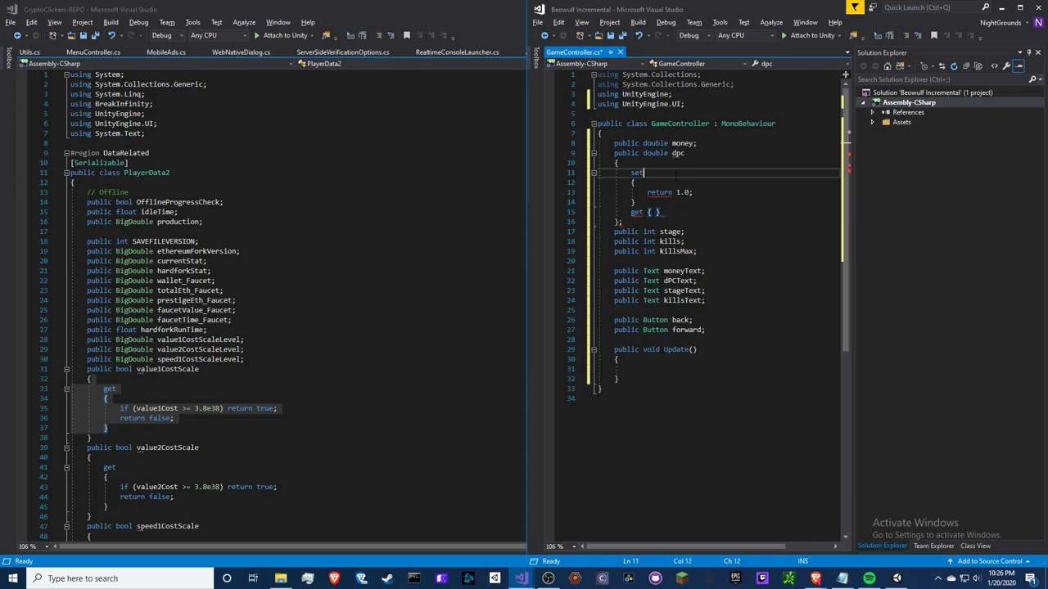
key(alt+Tab)
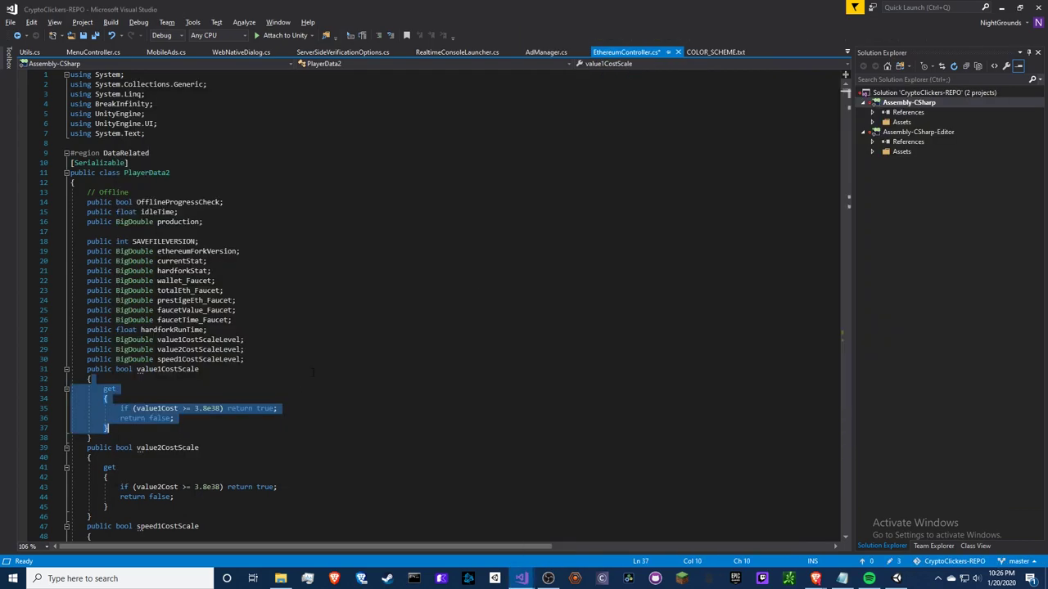
key(alt+Tab)
key(Up)
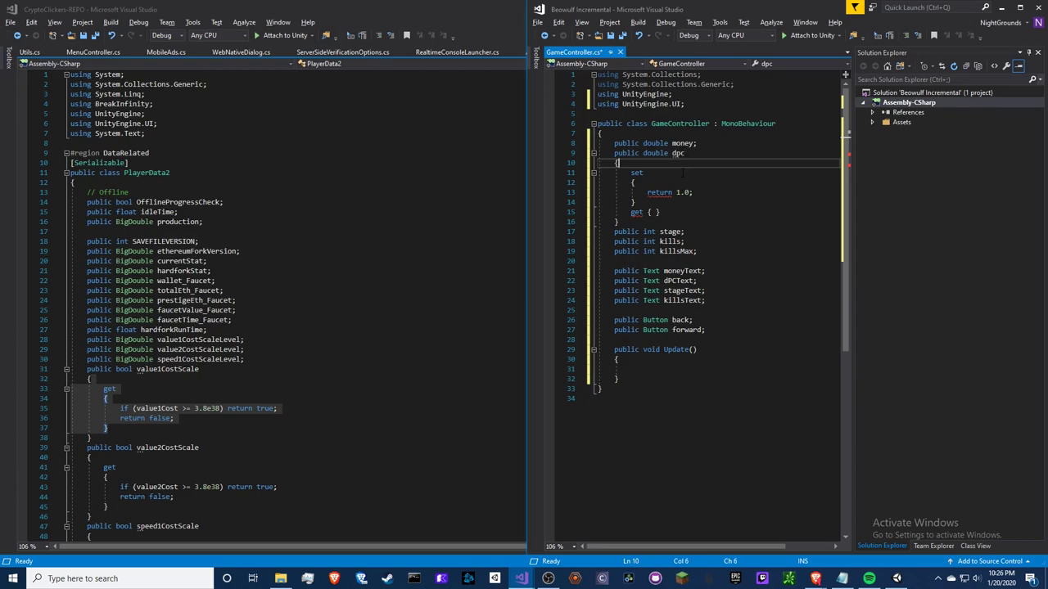
key(alt+Tab)
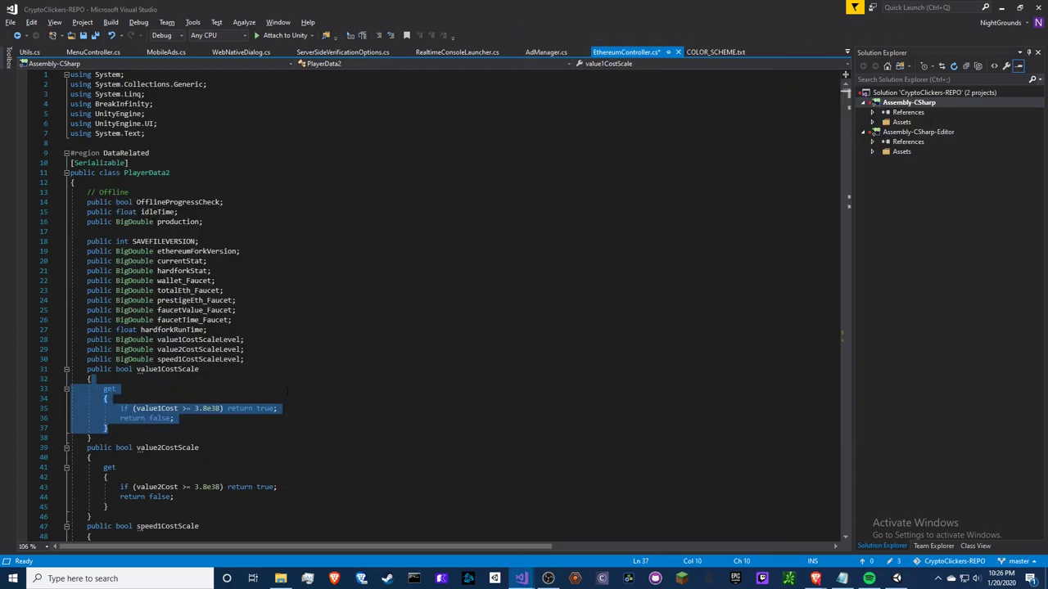
key(super+Left)
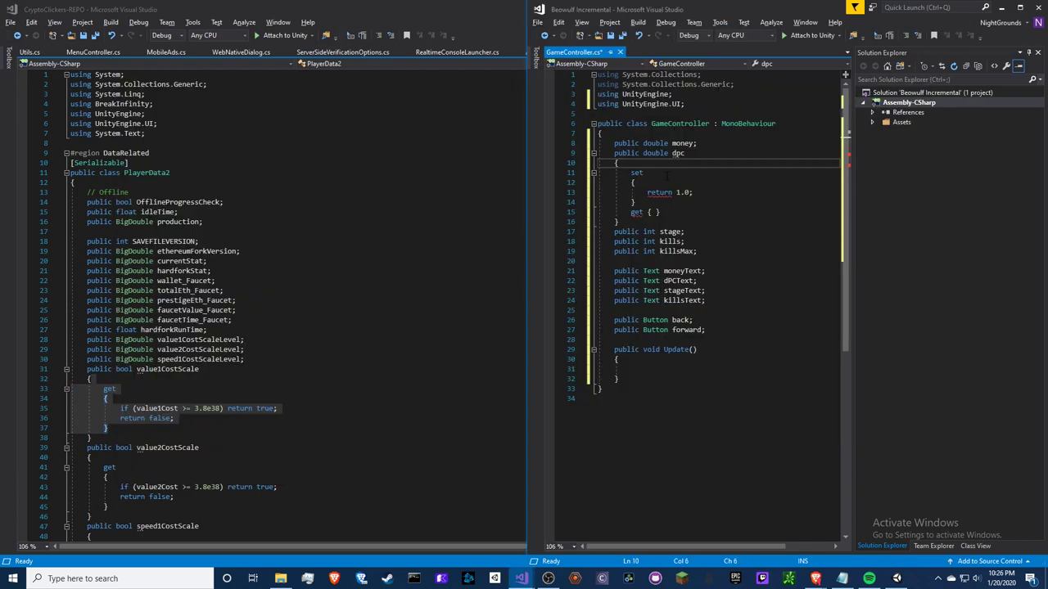
Swap the accessor keywords so get returns 1.0 and set is empty, then hide the reference window.
double_click(636, 173)
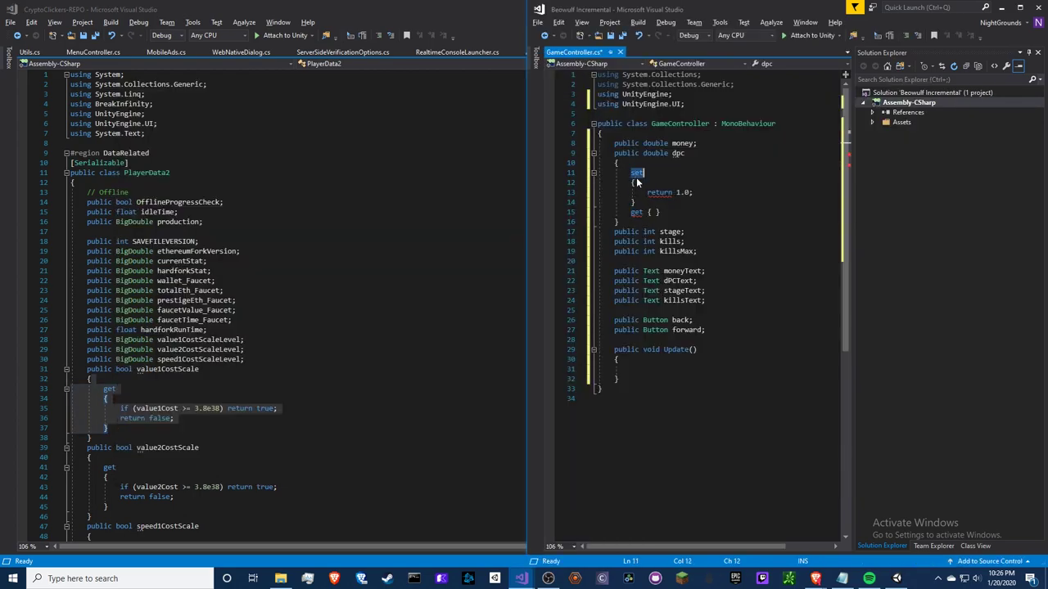
text(get)
double_click(634, 212)
text(set)
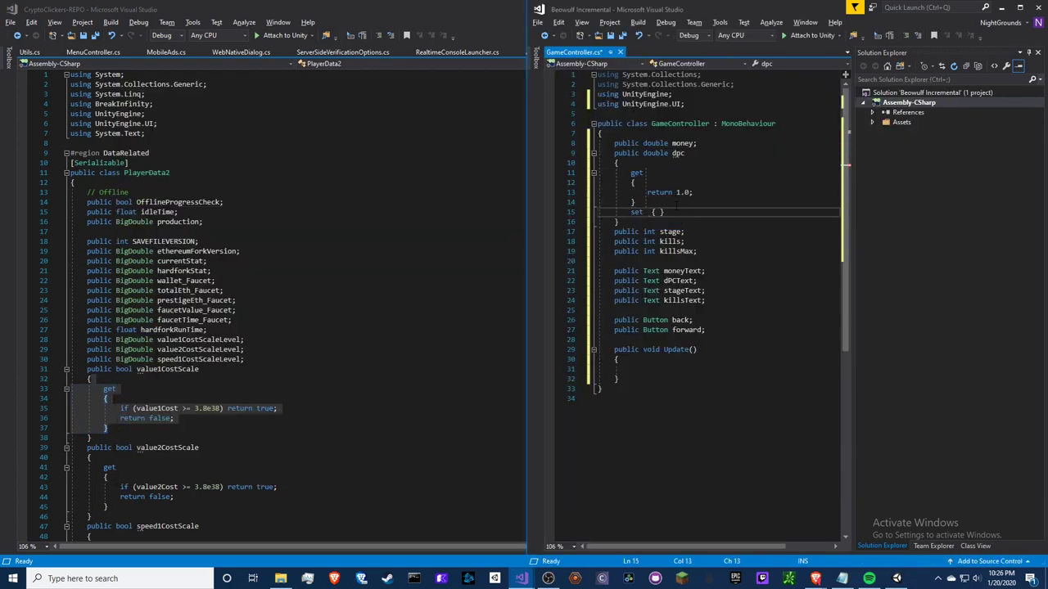
click(685, 192)
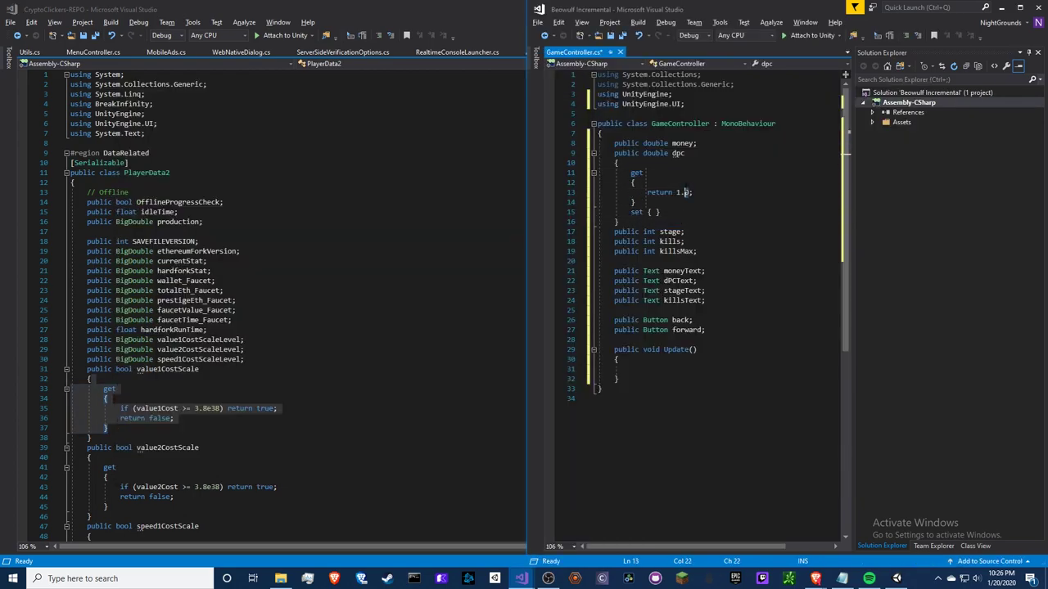
click(484, 14)
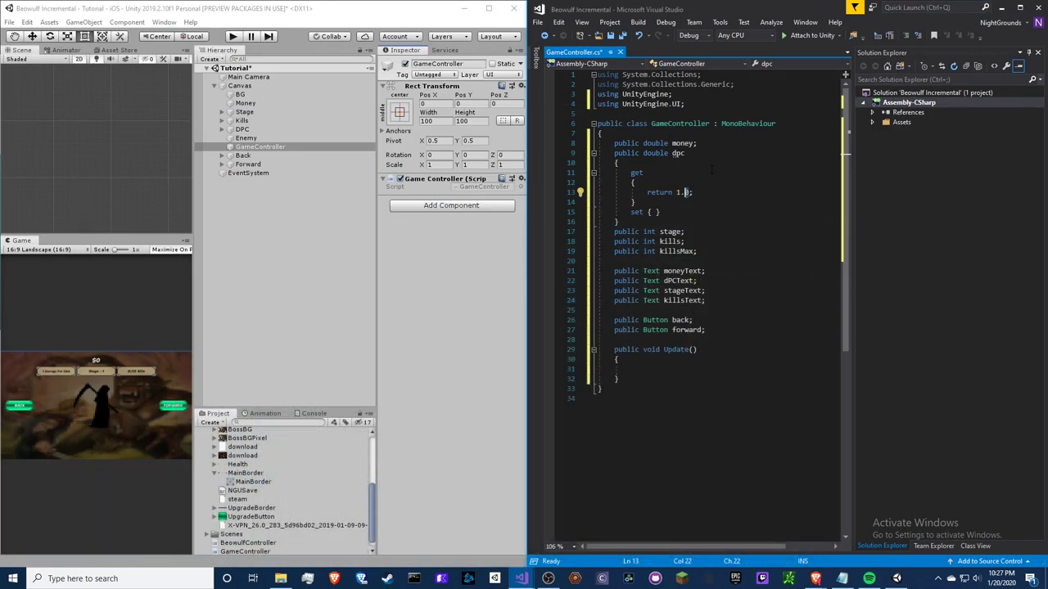
Delete the get/set accessor block from dpc.
key(Up)
key(Up)
key(Up)
key(Up)
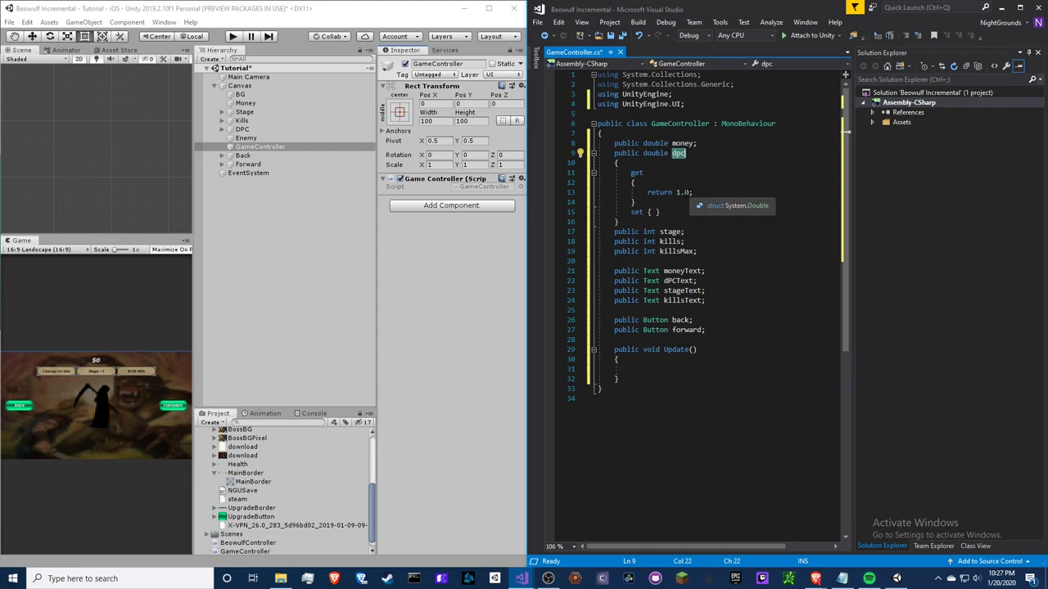
key(Down)
key(Down)
key(Down)
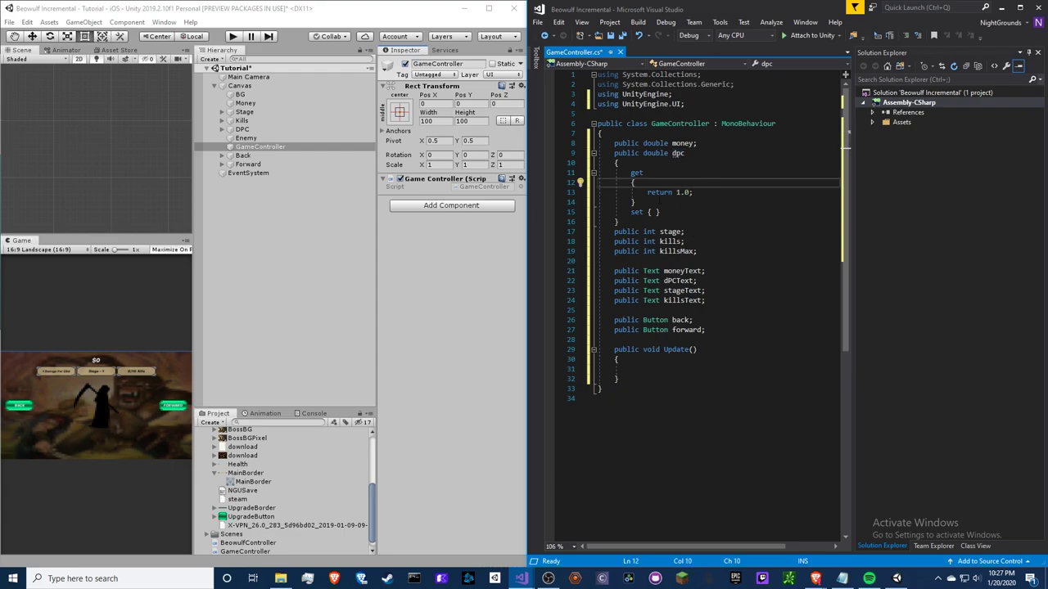
click(653, 212)
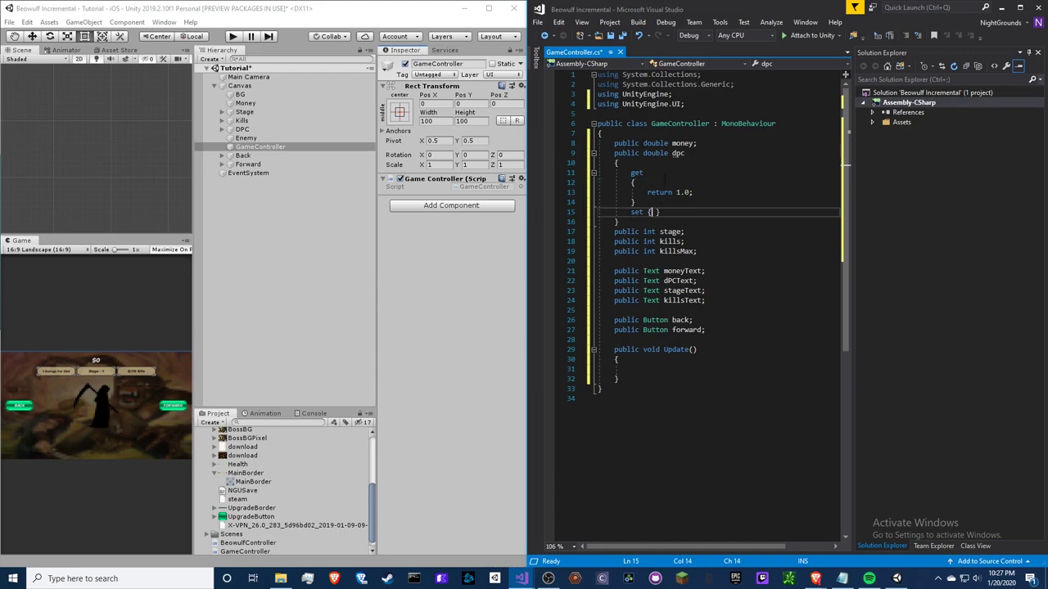
drag(619, 221, 685, 154)
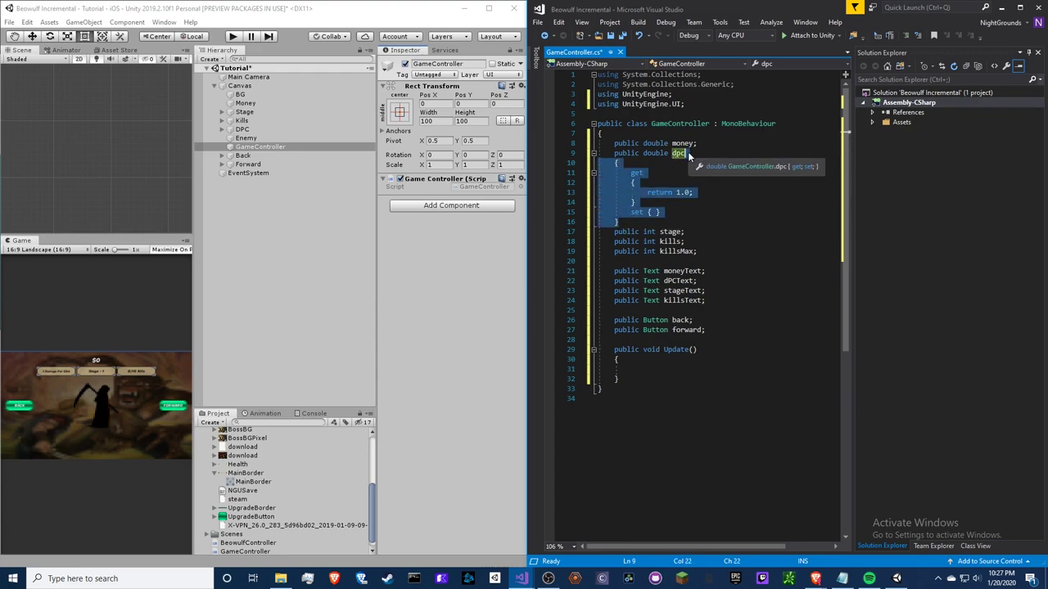
key(Delete)
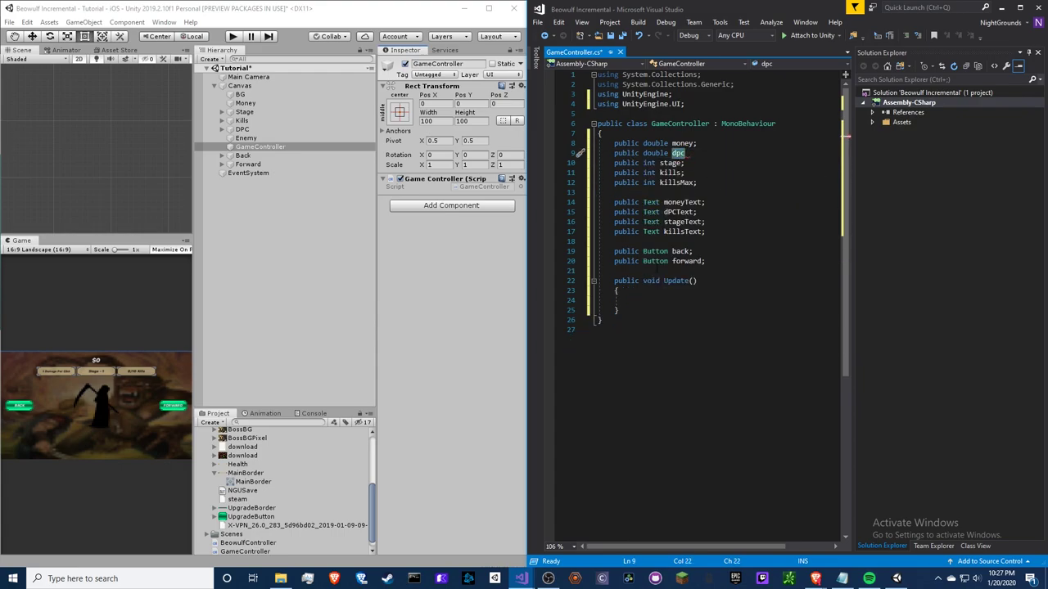
Add a Start() method above Update setting dpc = 1, and restore dpc's semicolon.
click(653, 271)
key(Return)
key(Return)
key(Up)
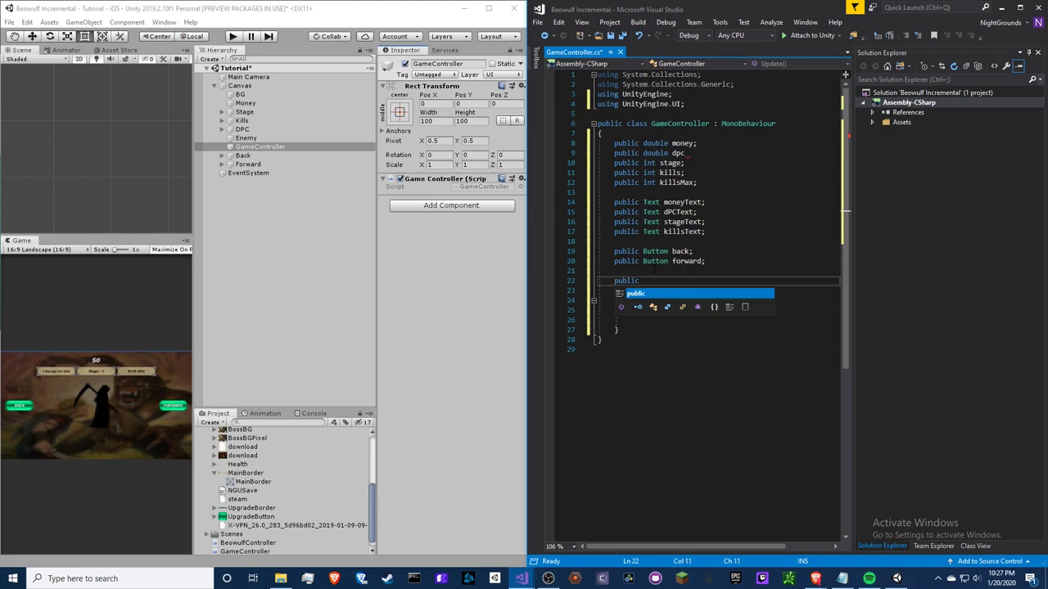
text(ublic void )
text(Stgar)
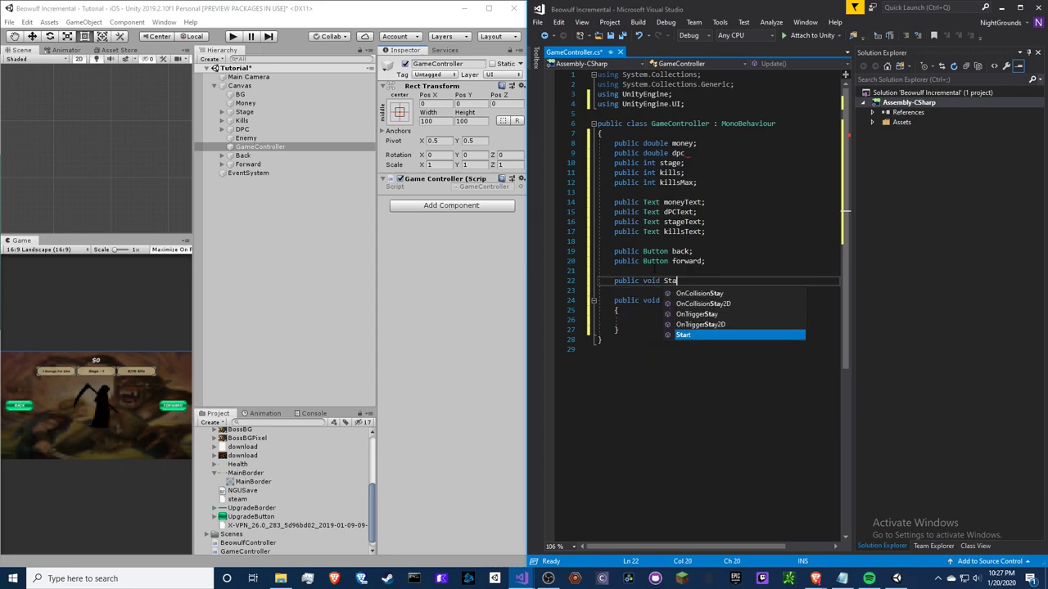
key(Tab)
text(dpc = 1;)
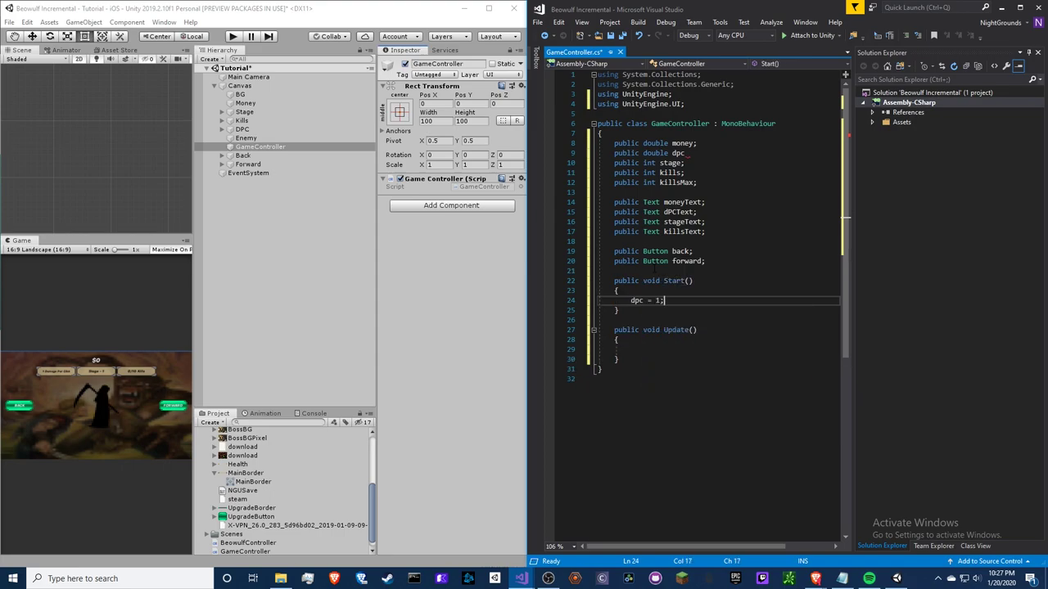
click(686, 153)
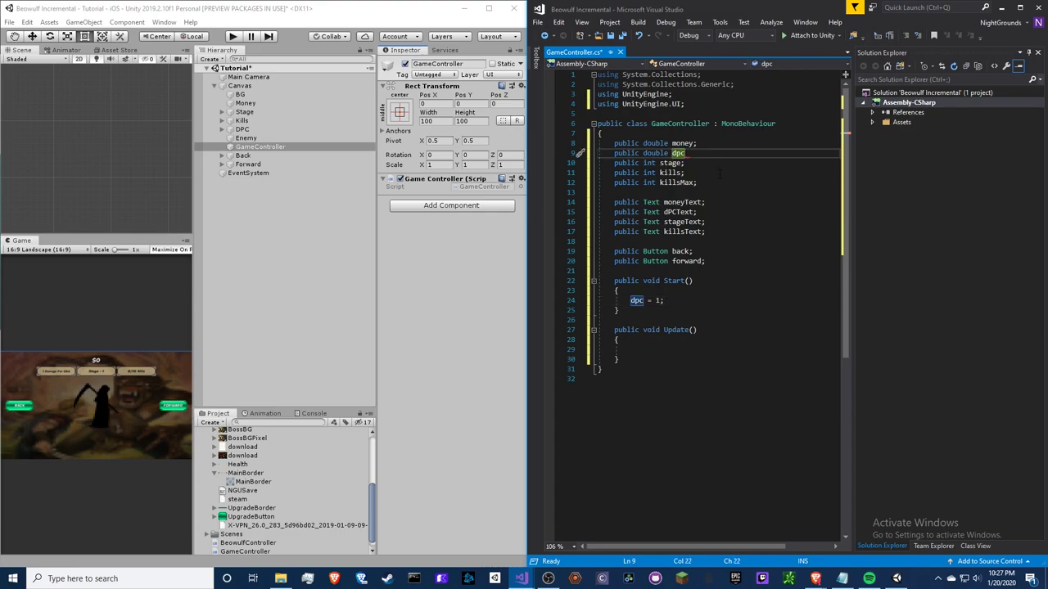
text(;)
click(654, 350)
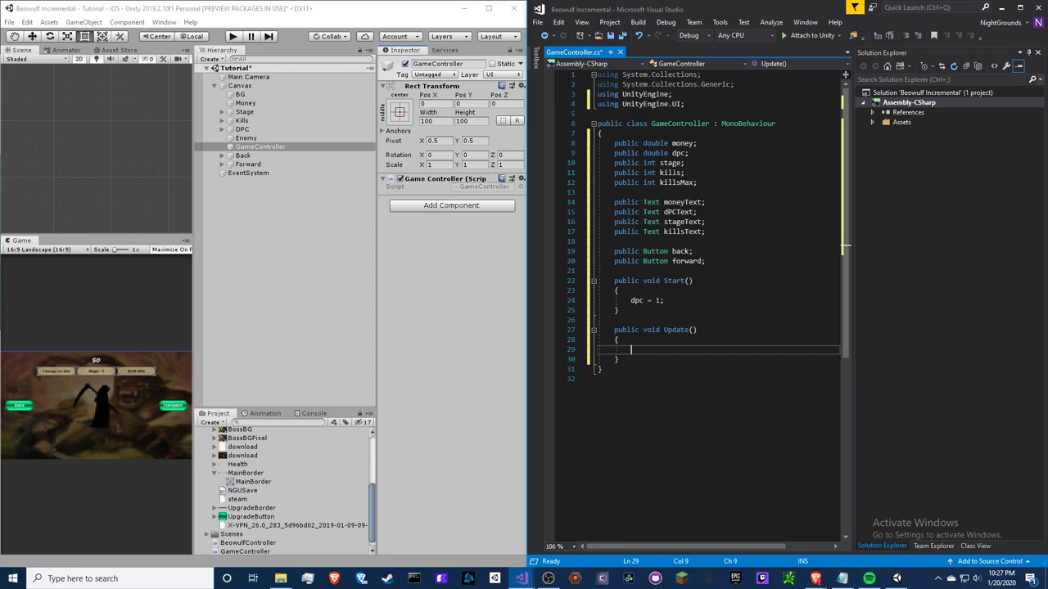
Make moneyText show "$" plus money formatted with ToString("F2").
text(moneyText.text)
text( = "$")
text( + mone)
text(.ToString)
key(BackSpace)
key(BackSpace)
key(BackSpace)
key(BackSpace)
key(BackSpace)
text(.ToString)
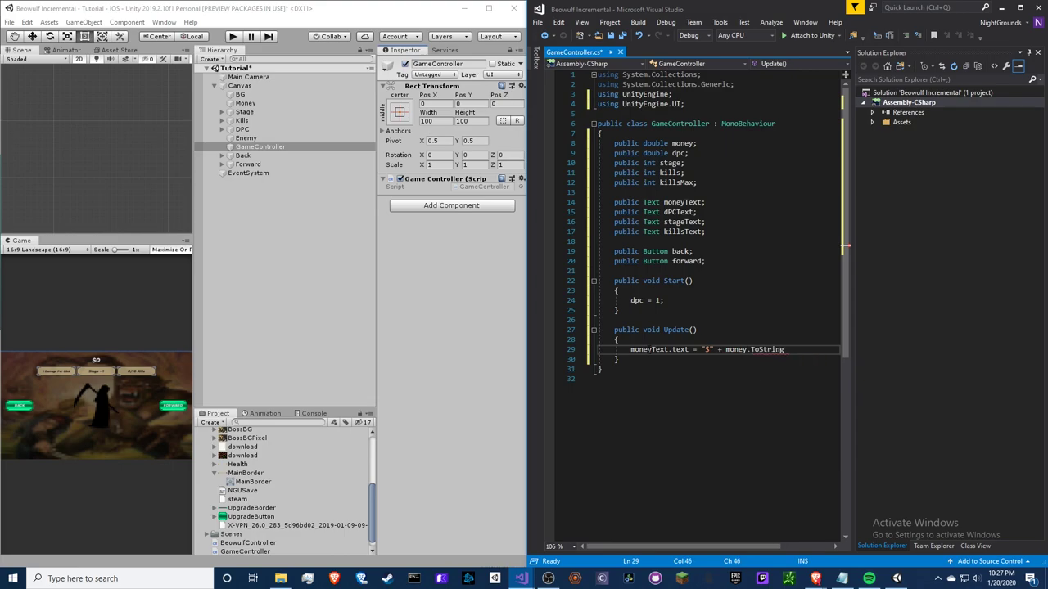
text(("F2"))
text("))
key(Return)
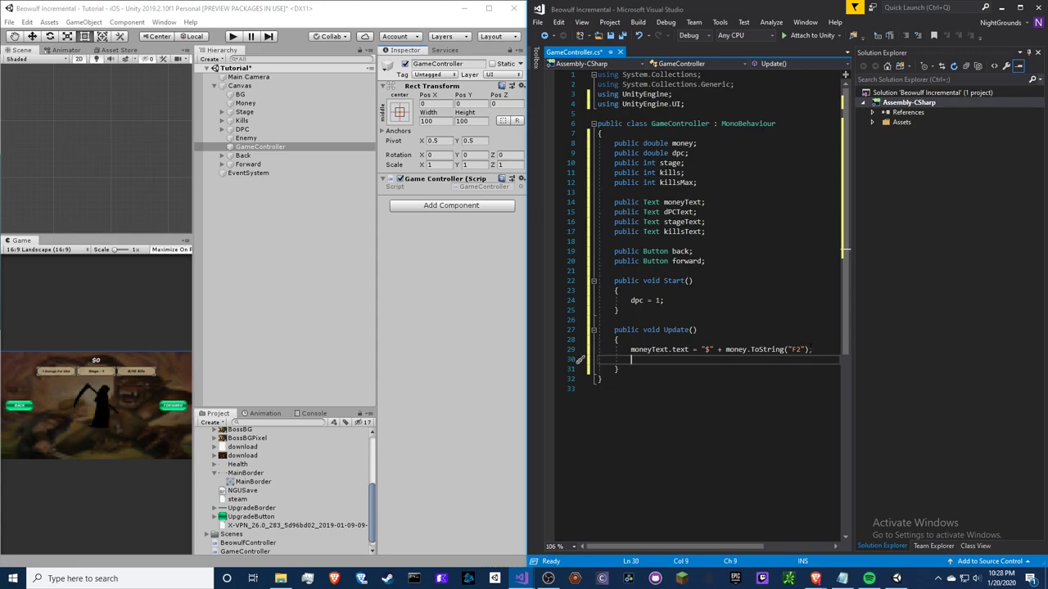
Copy dPCText, stageText and killsText into Update and set dPCText.text from dpc.
alt+drag(706, 232, 663, 205)
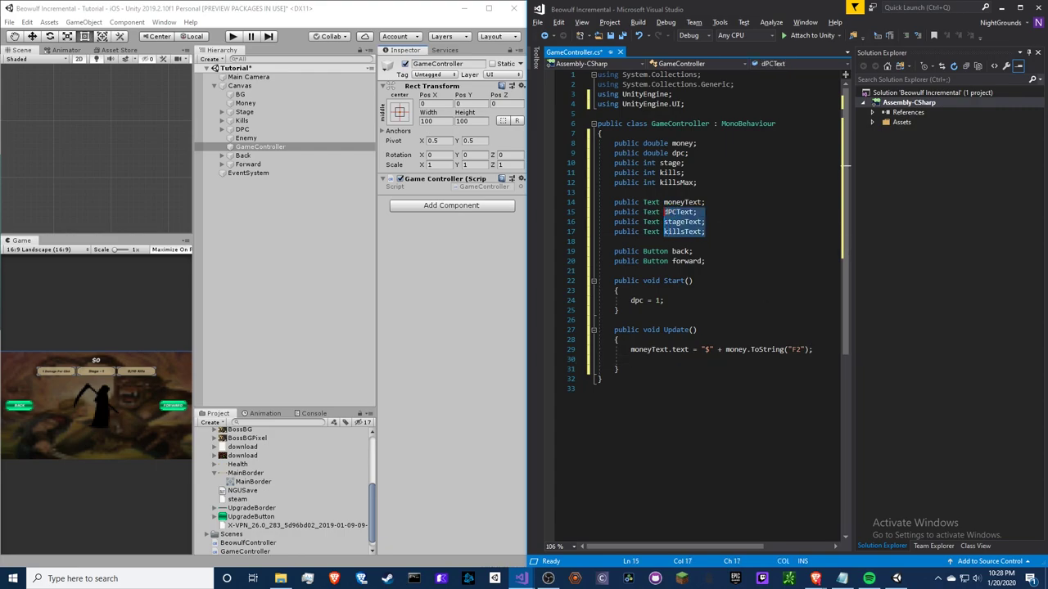
key(ctrl+c)
click(671, 359)
key(ctrl+v)
key(Up)
key(Up)
key(Up)
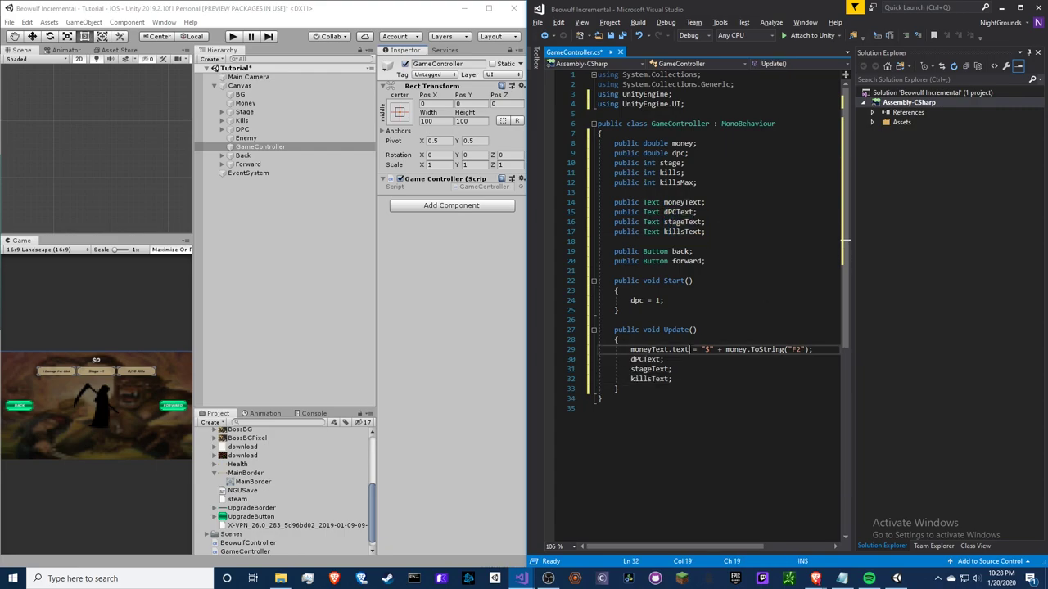
key(Down)
text(.text)
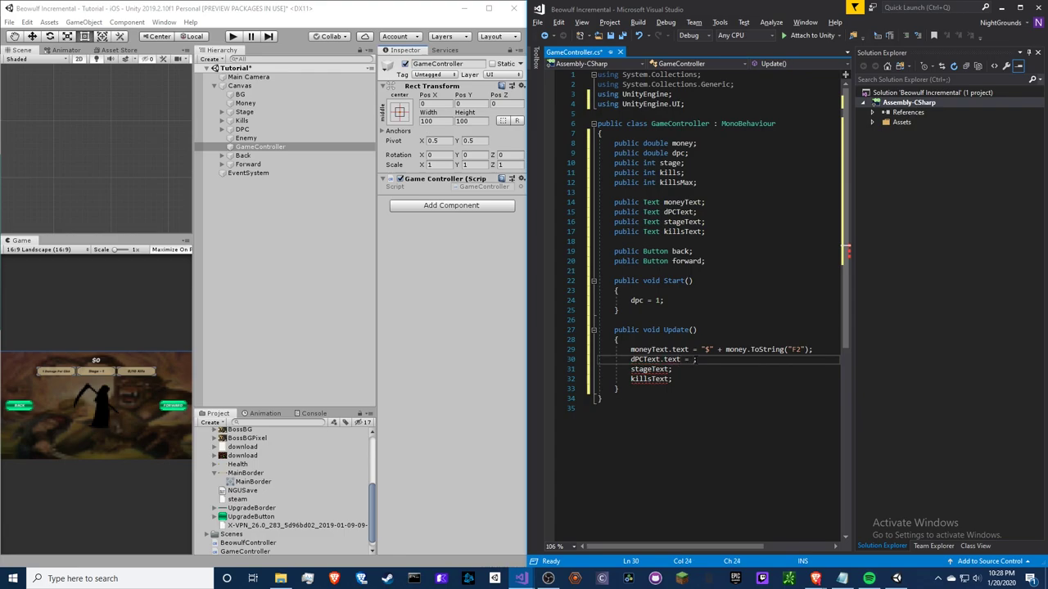
text(dpc + "")
text( da)
text( D)
text(ge Per C)
text(lick")
Set stageText.text to "Stage - " + stage.
click(673, 369)
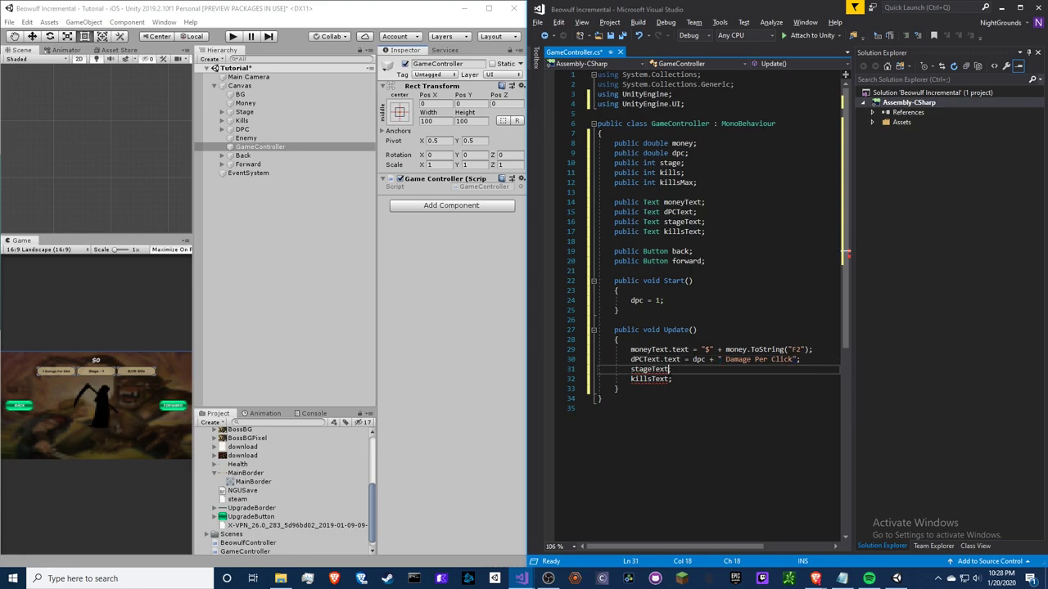
text(.tec)
key(BackSpace)
text(xt)
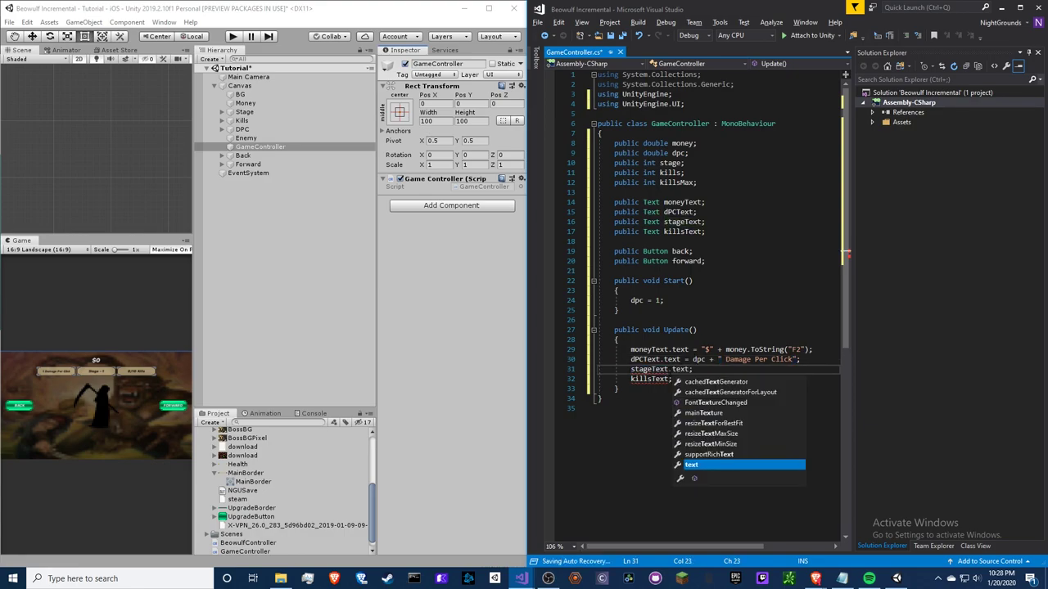
text( = )
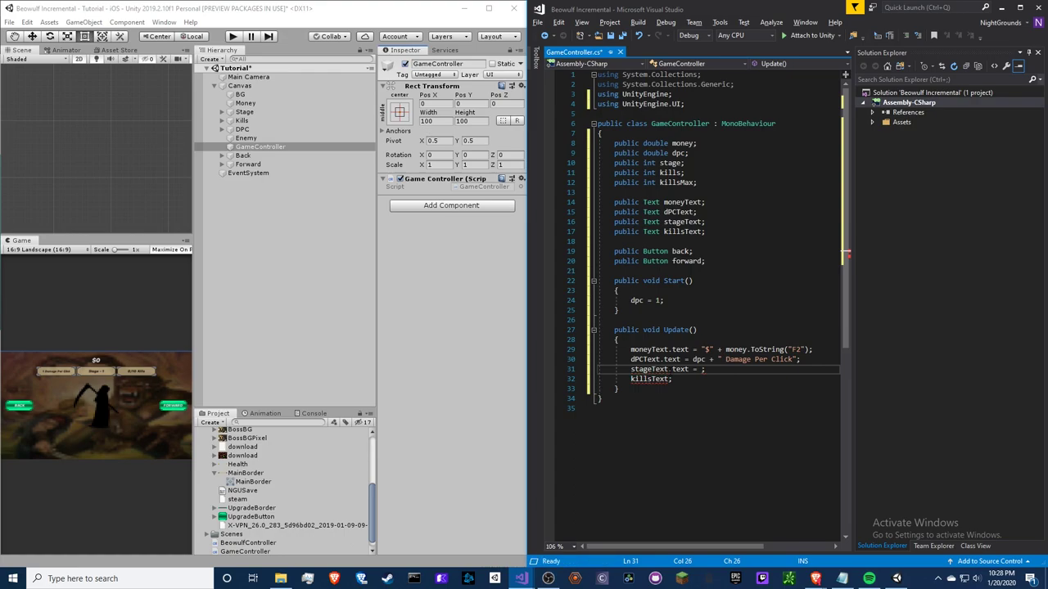
text("St)
text(age - " + )
text(stage)
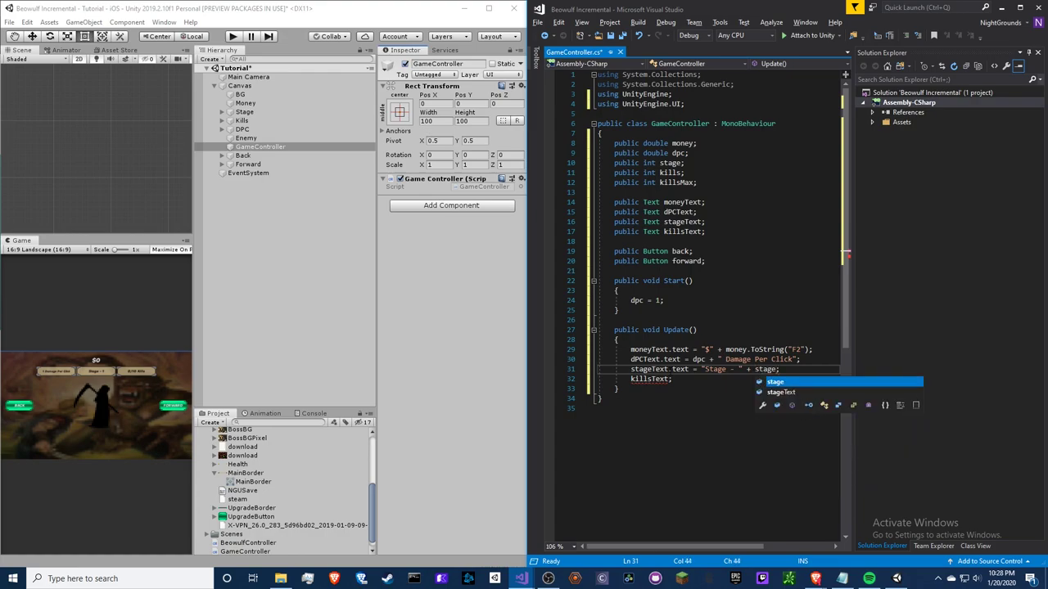
key(Down)
text(;)
key(Down)
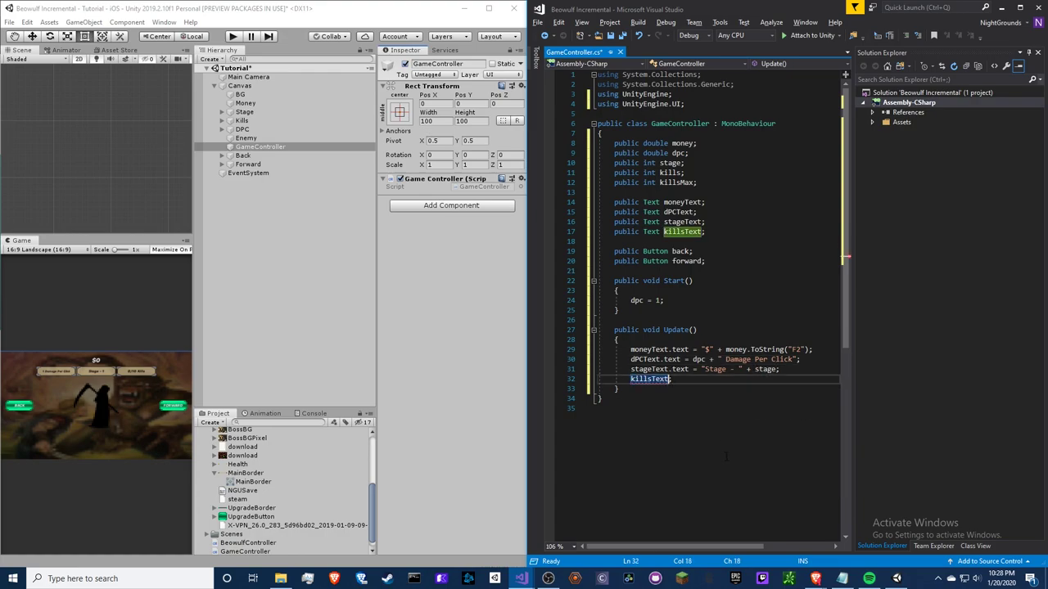
Set killsText.text to show kills out of killsMax.
text(.text = )
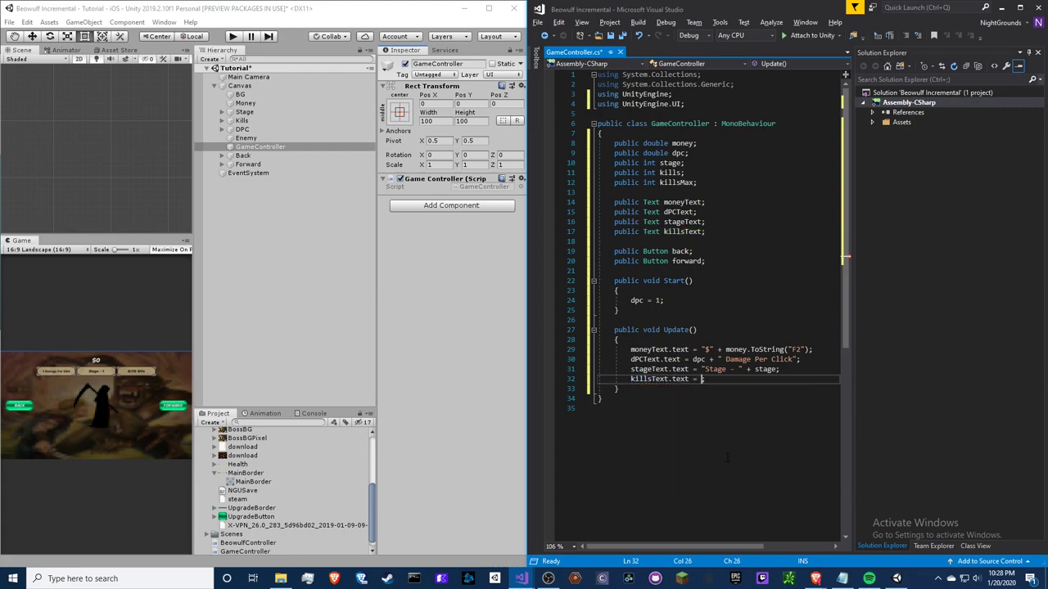
text(")
text(kills + )
text(/)
key(Return)
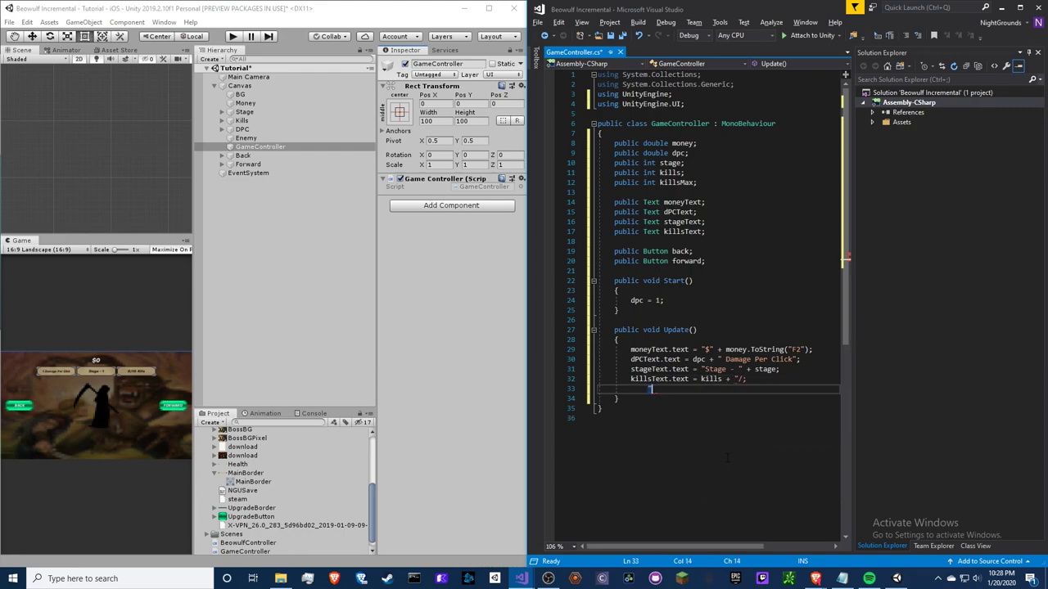
key(ctrl+z)
text(kil)
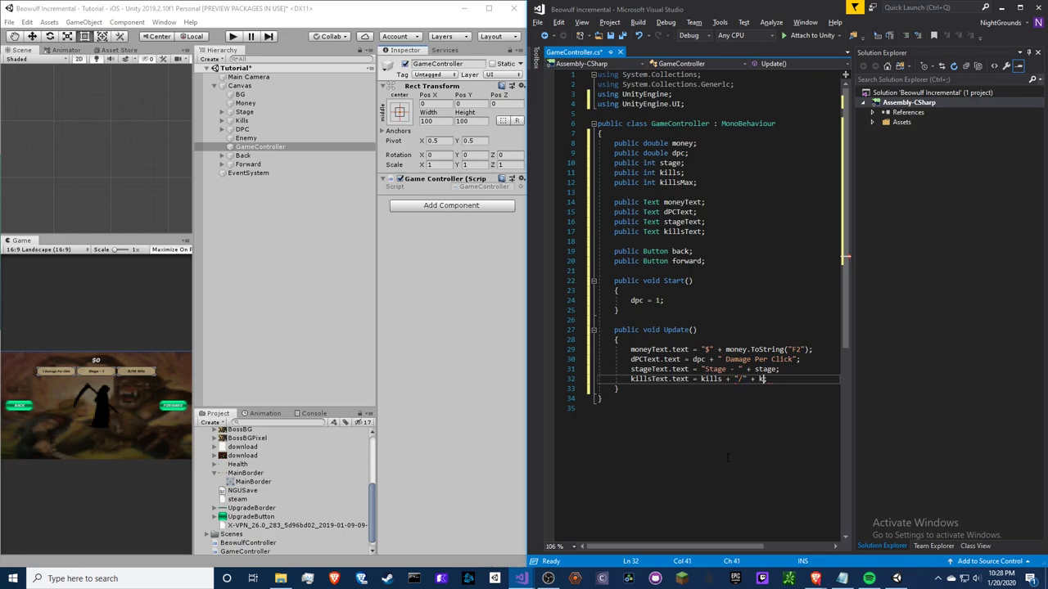
text(ls;)
key(Down)
key(Tab)
key(Down)
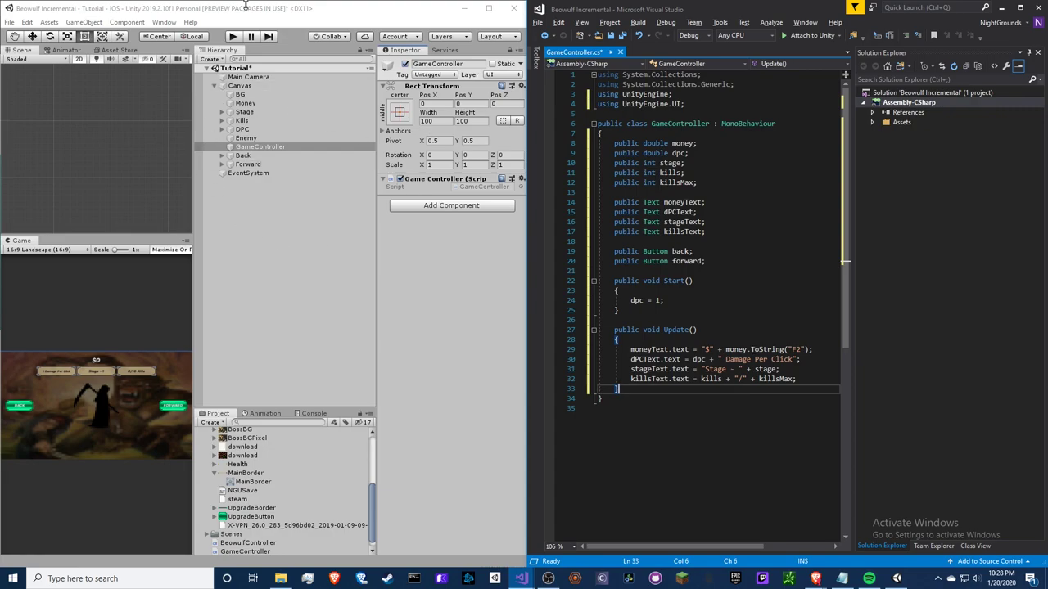
Add a UI Image under the Canvas and name it Health.
mouse_move(266, 7)
mouse_down()
mouse_move(445, 37)
mouse_move(445, 2)
mouse_up()
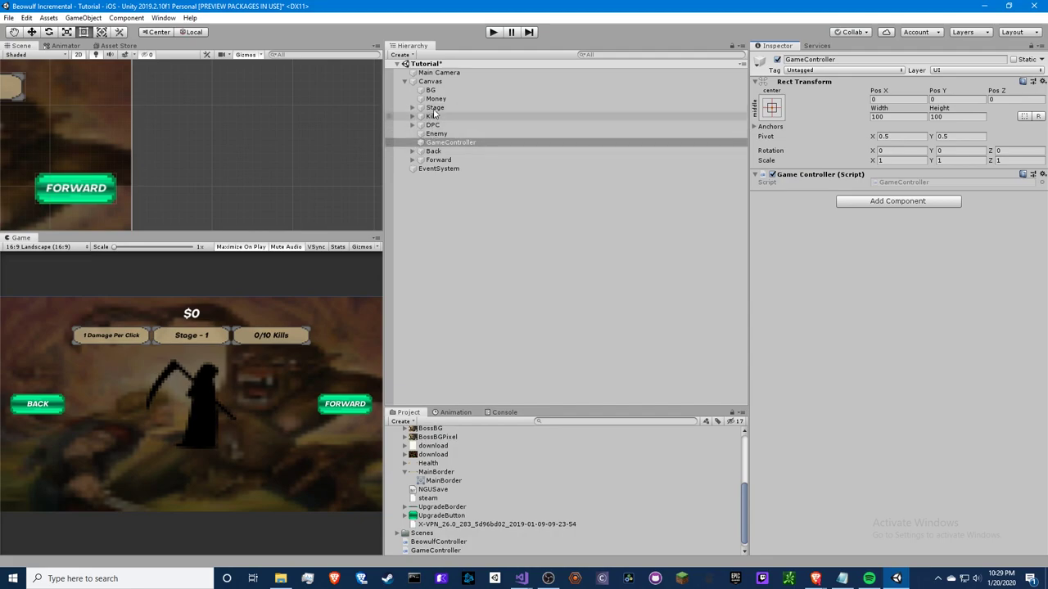
click(436, 159)
drag(321, 161, 449, 108)
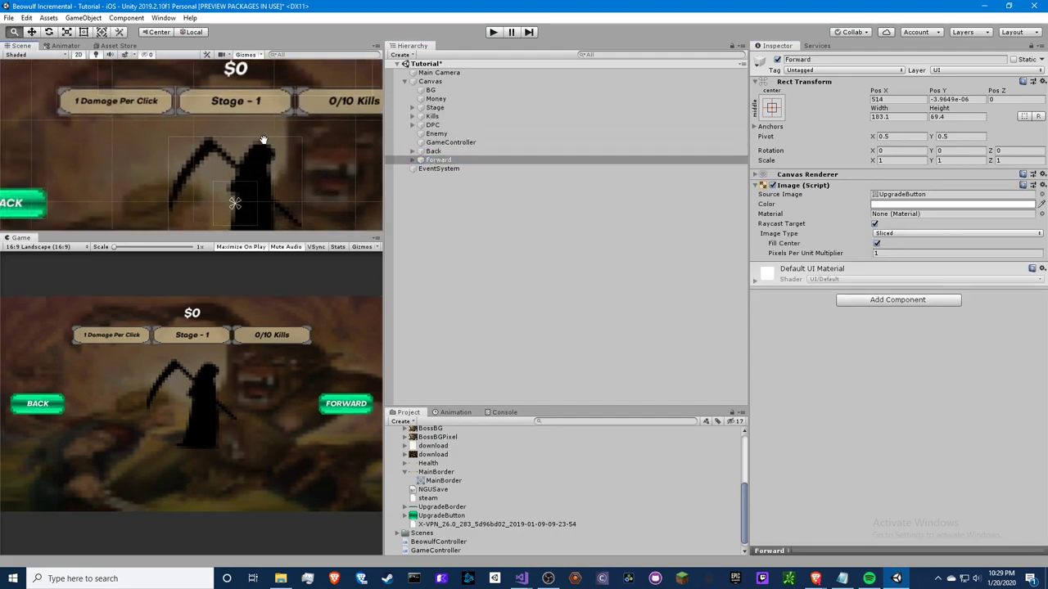
right_click(464, 81)
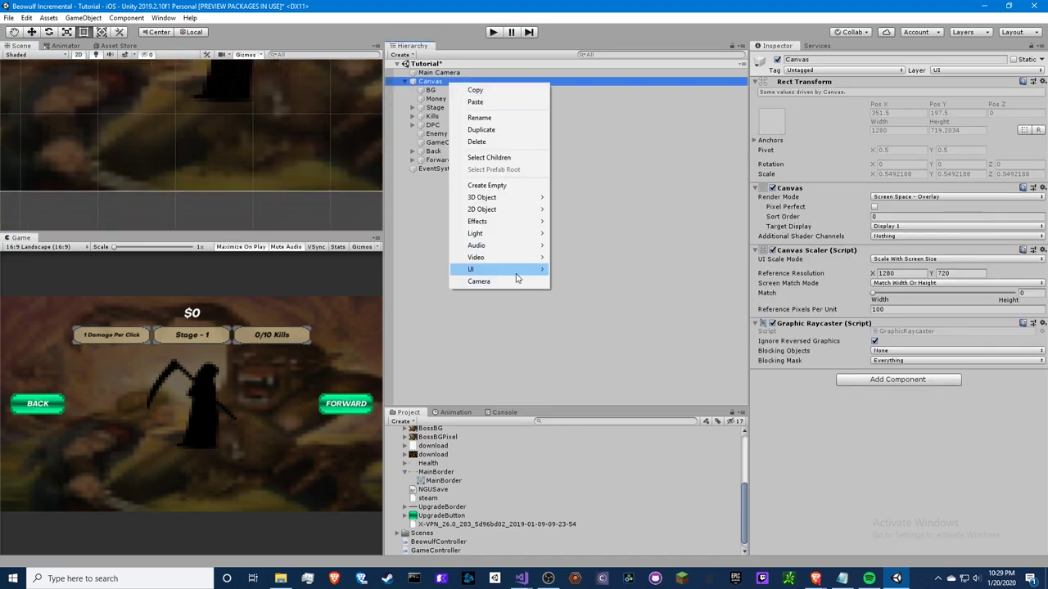
mouse_move(500, 269)
click(583, 293)
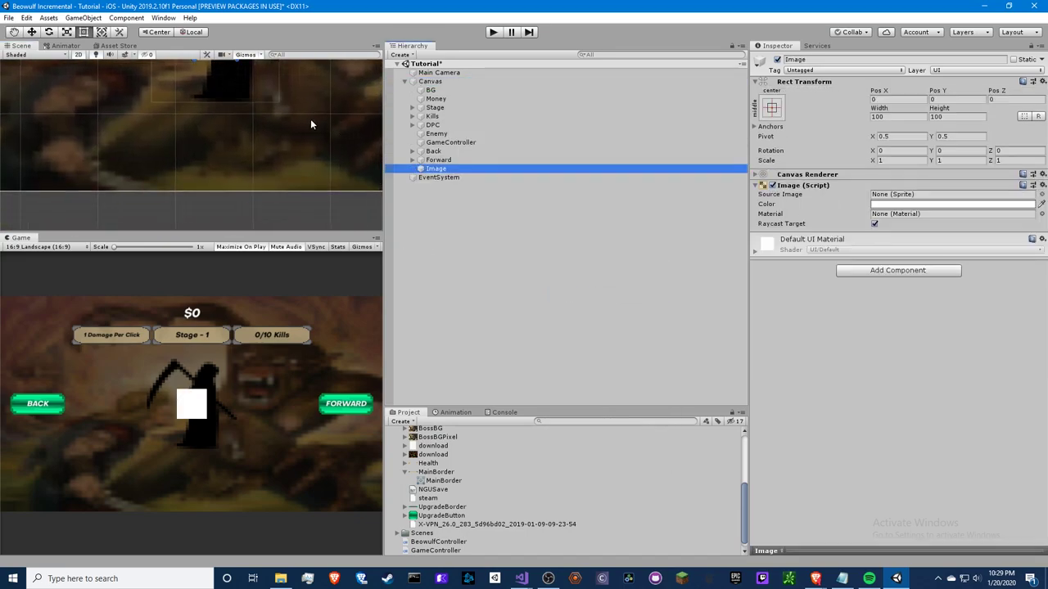
key(f)
click(846, 60)
text(Health)
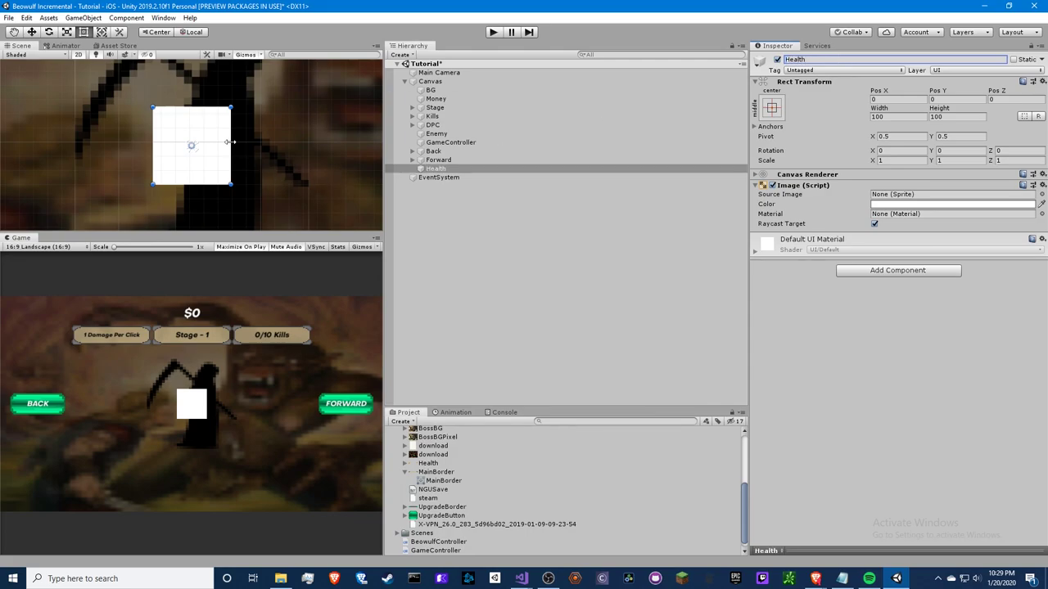
Move Health below the reaper and stretch it into a wide bar, 317.75 by 61.49.
drag(192, 146, 223, 332)
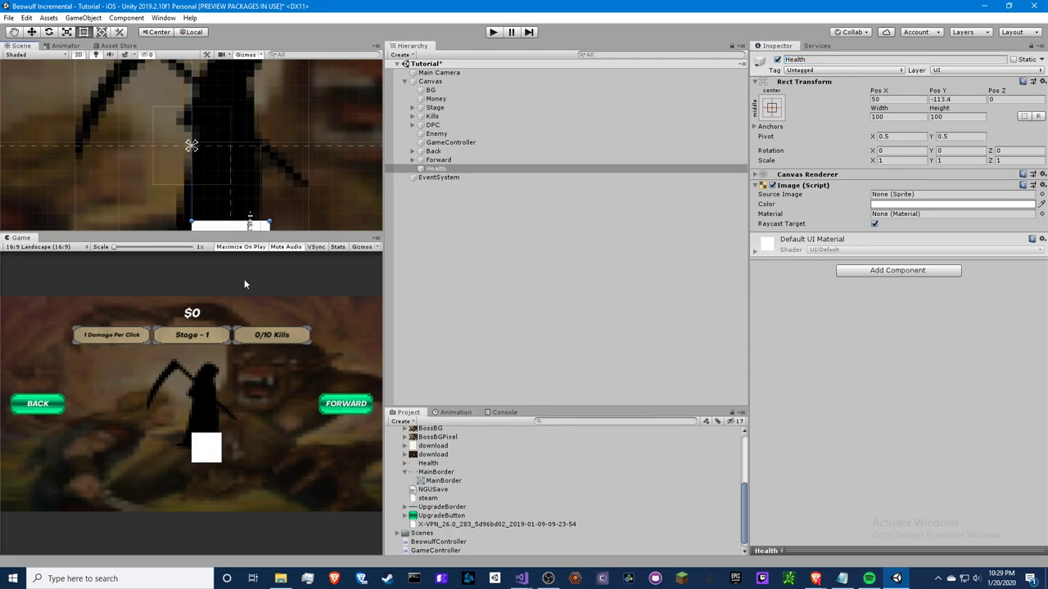
key(f)
mouse_move(200, 158)
mouse_down()
mouse_move(174, 161)
mouse_move(370, 188)
mouse_up()
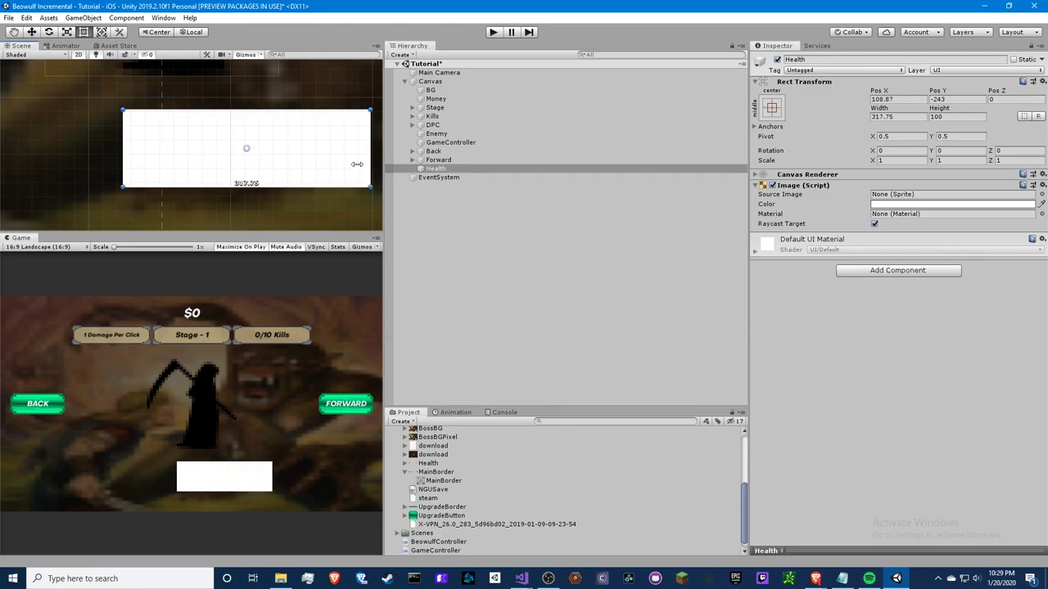
mouse_move(263, 188)
mouse_down()
mouse_move(263, 158)
mouse_move(161, 136)
mouse_up()
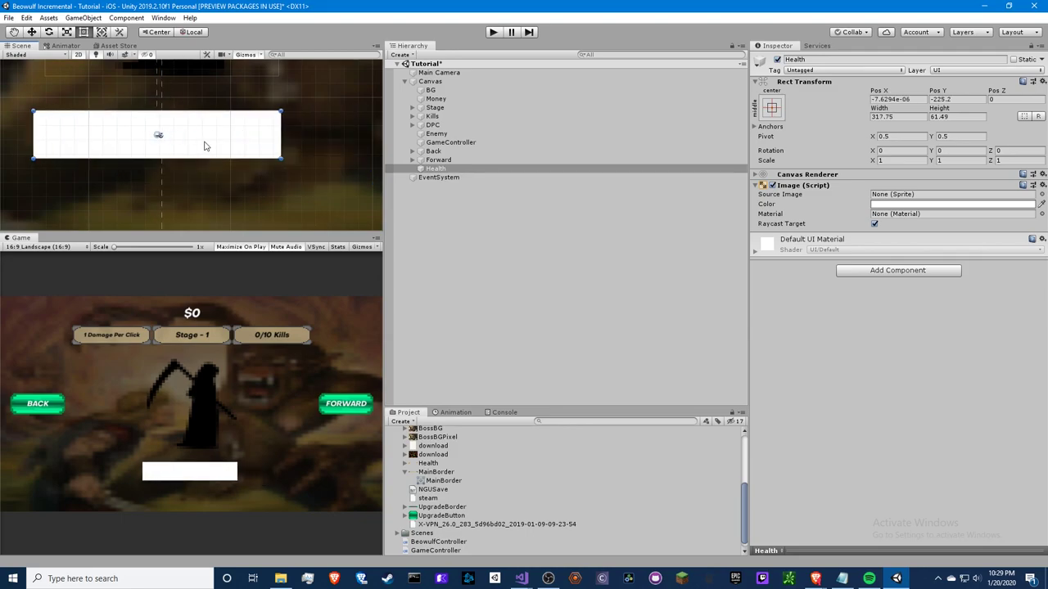
Assign the Health sprite as the Health object's source image.
right_click(437, 171)
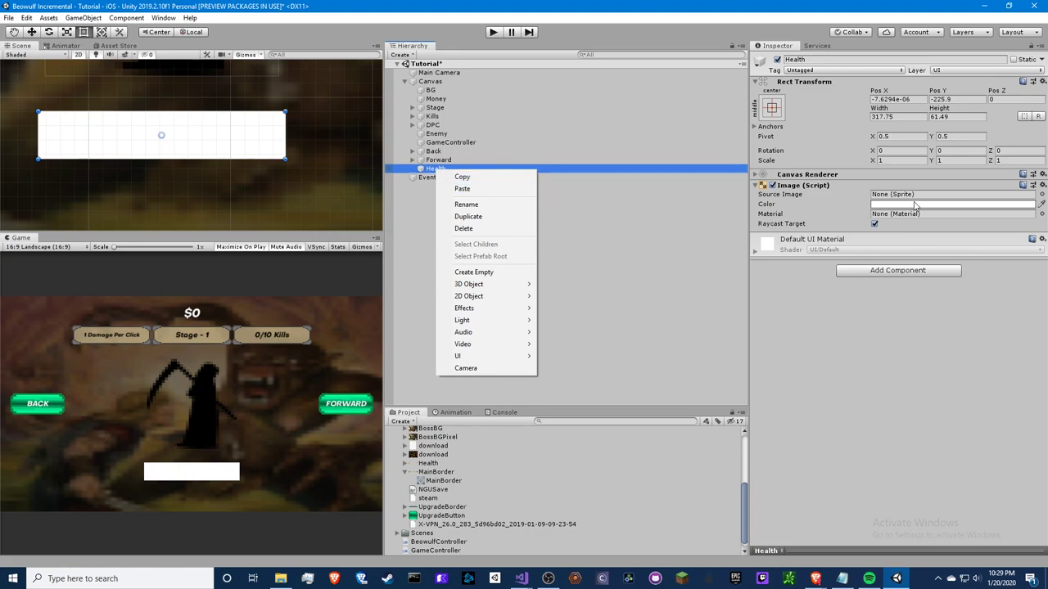
click(1043, 197)
click(1021, 206)
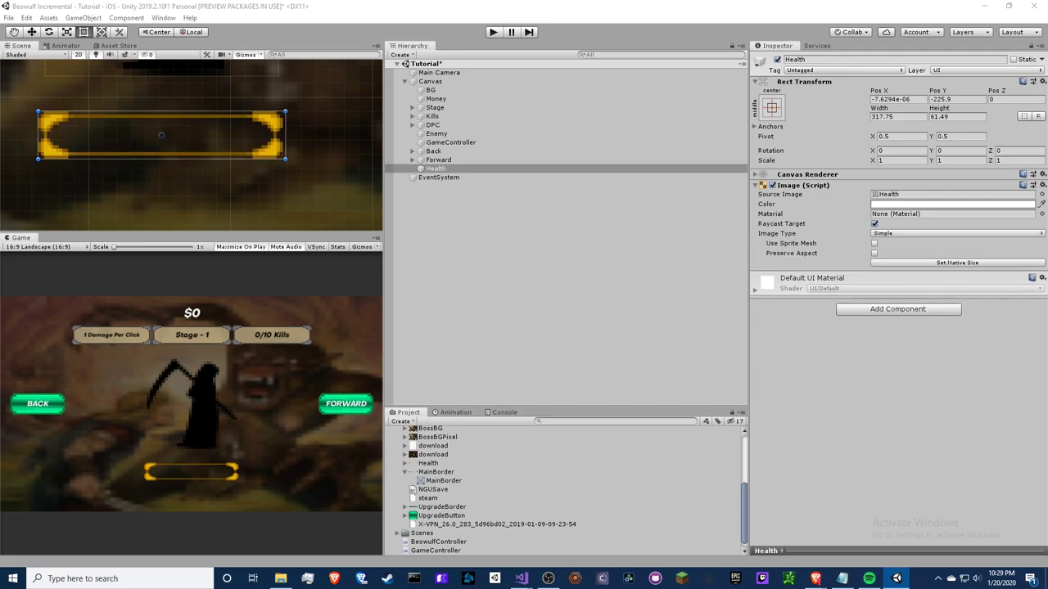
key(Return)
Add a child Image inside Health, stretch it to fill the frame, and give it the Health border sprite.
right_click(495, 168)
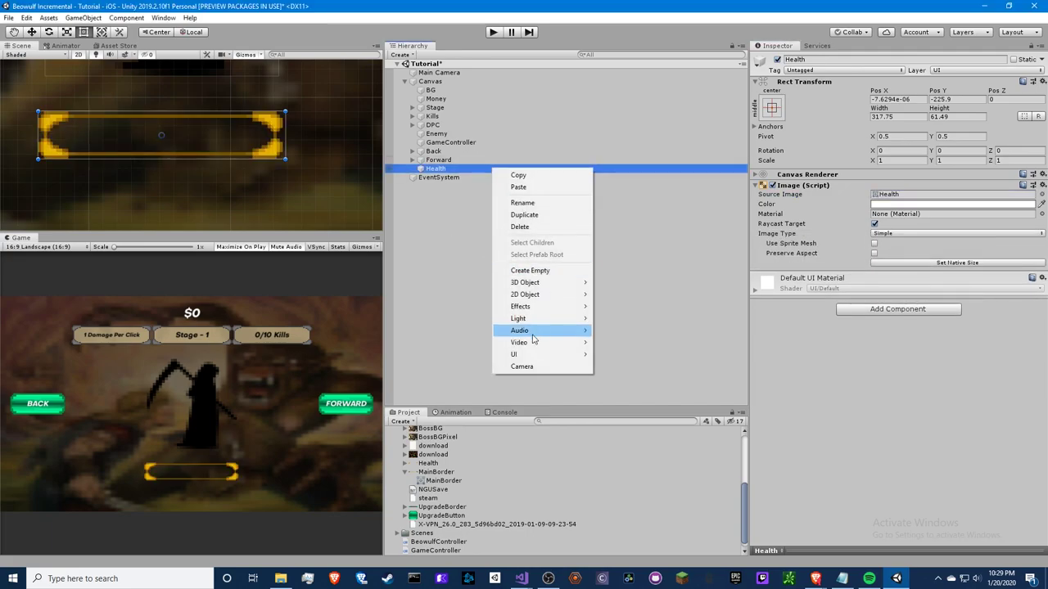
mouse_move(529, 355)
click(646, 379)
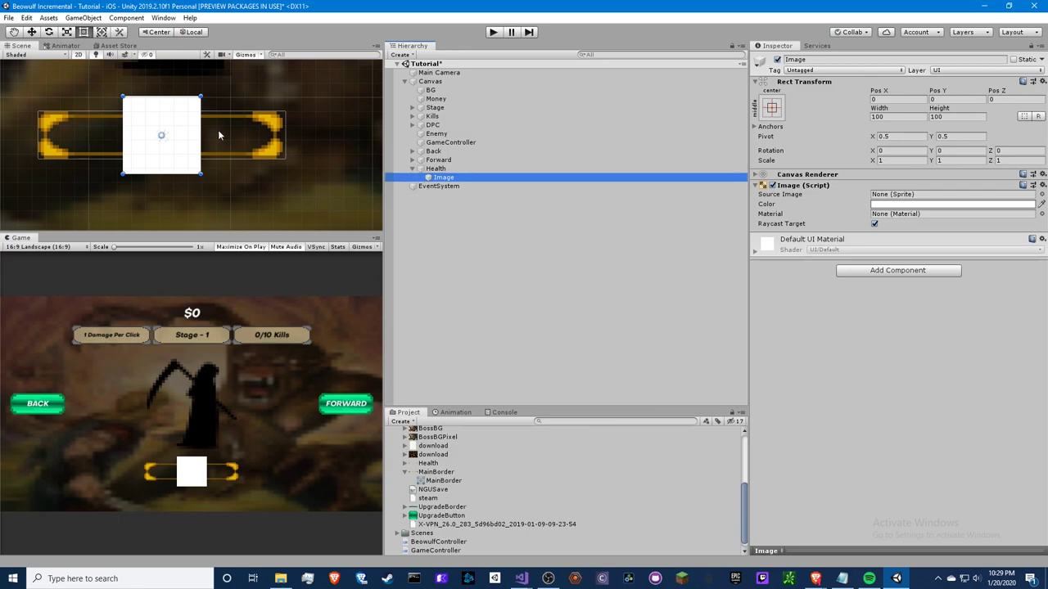
click(1042, 201)
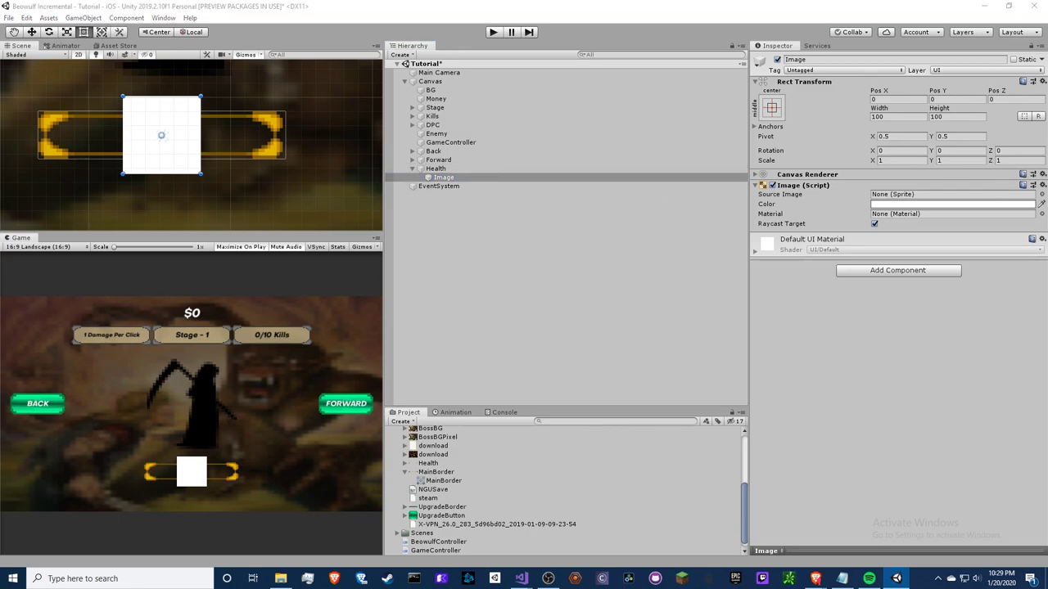
drag(123, 96, 47, 118)
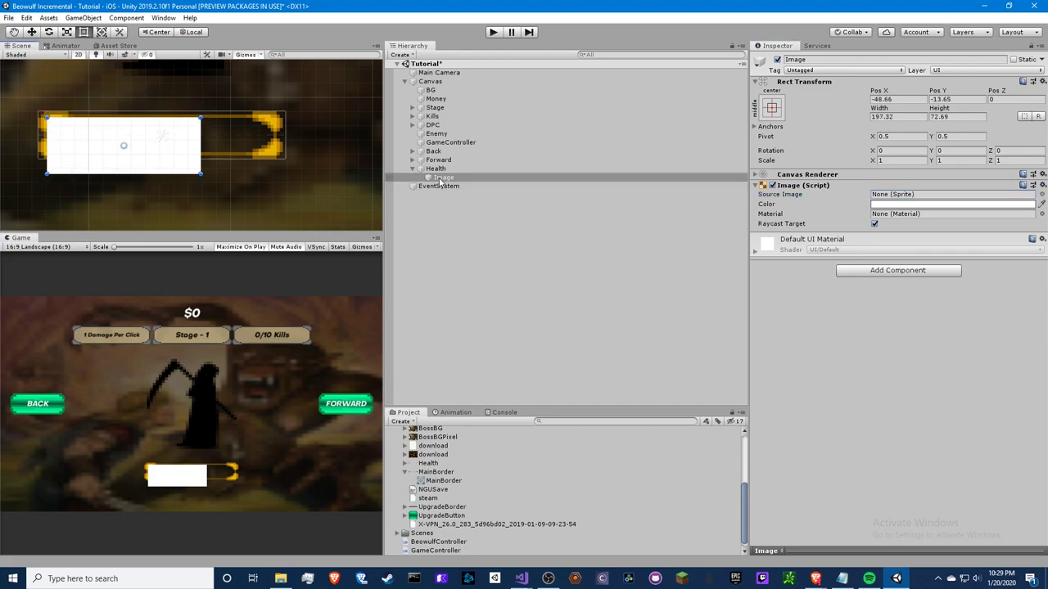
click(435, 169)
click(439, 177)
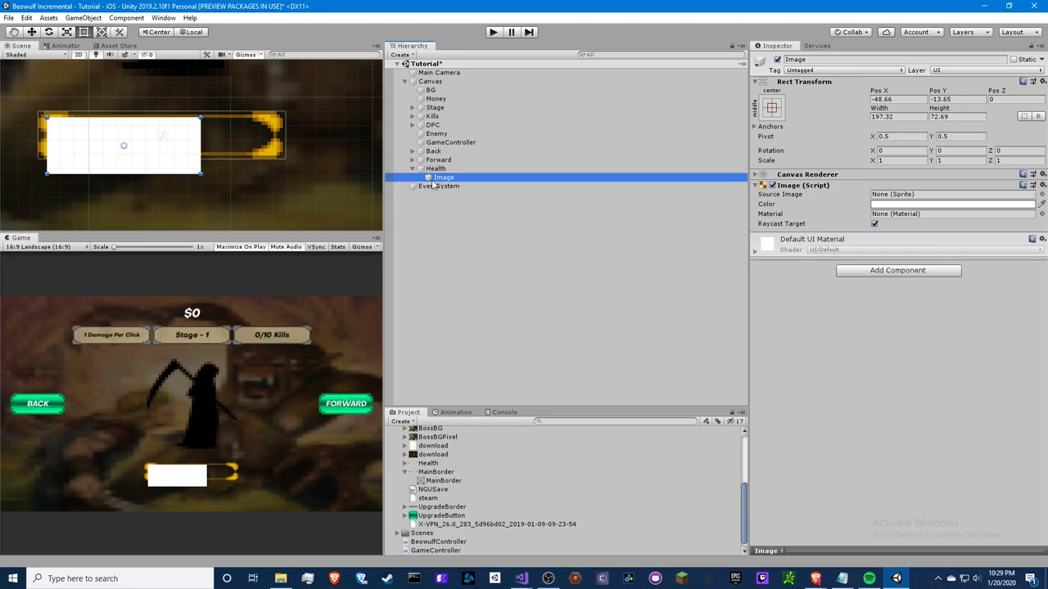
mouse_move(436, 179)
mouse_down()
mouse_move(439, 170)
mouse_move(442, 179)
mouse_up()
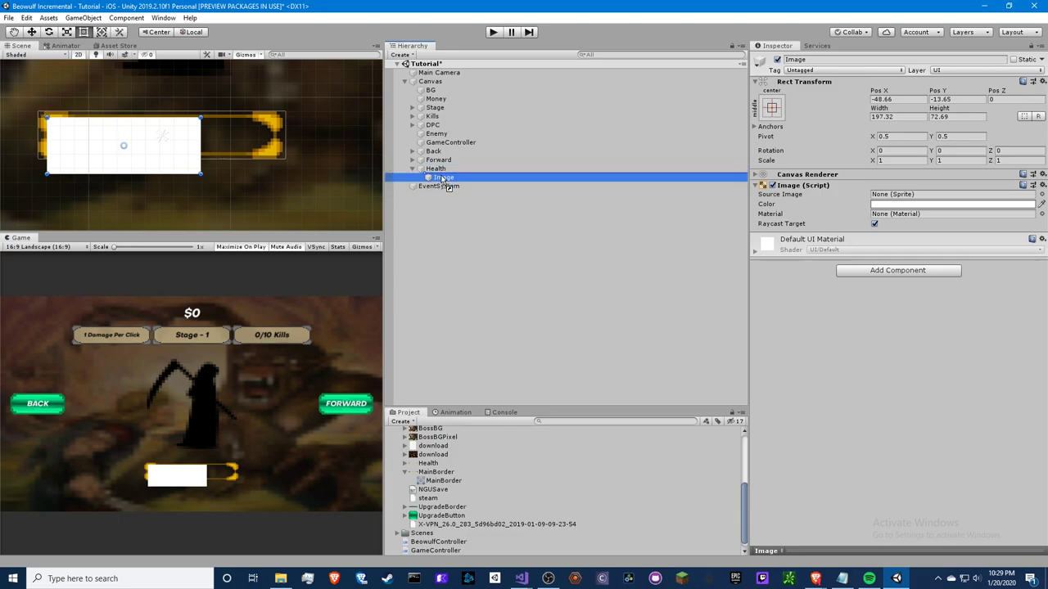
drag(47, 117, 38, 111)
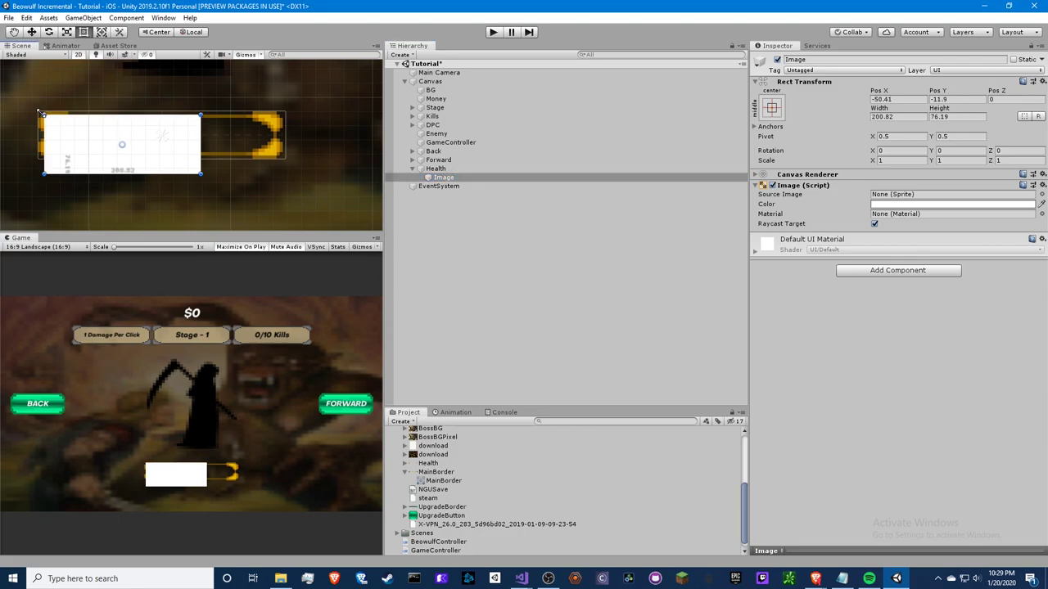
drag(200, 174, 285, 158)
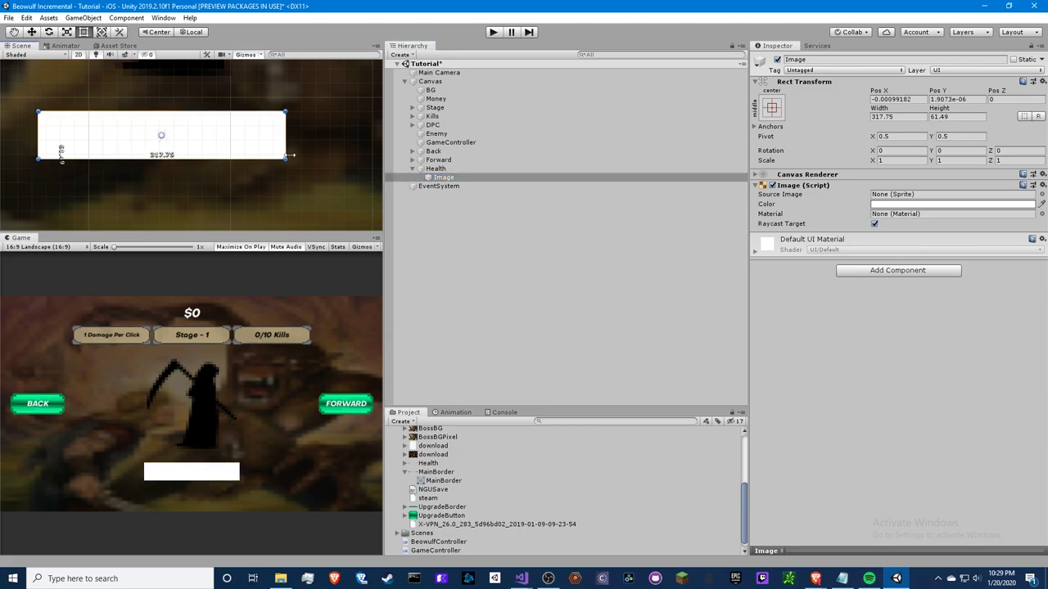
click(1041, 194)
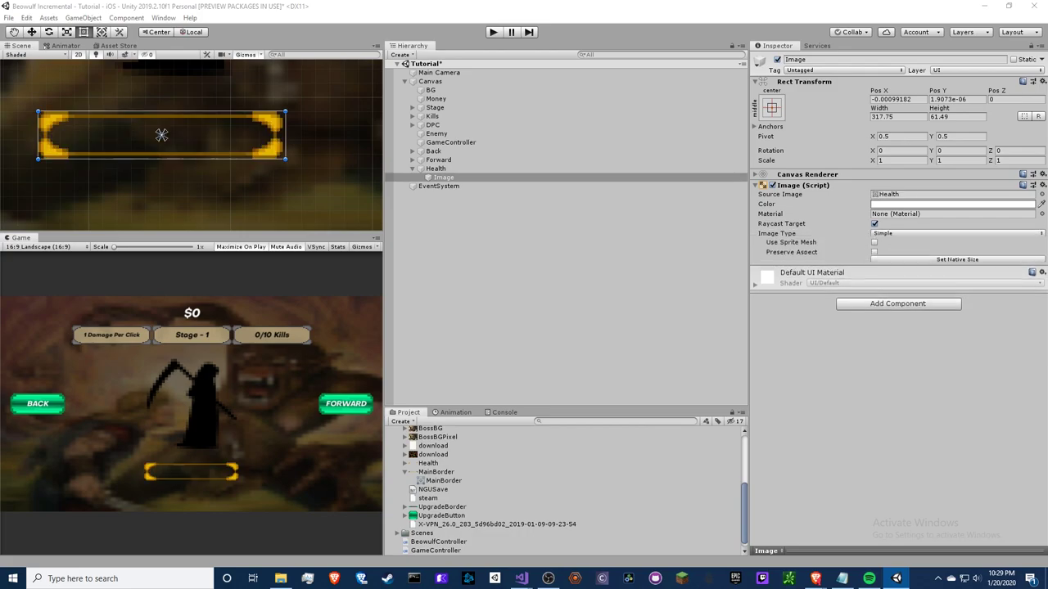
Set Health's source image to the download sprite.
click(485, 169)
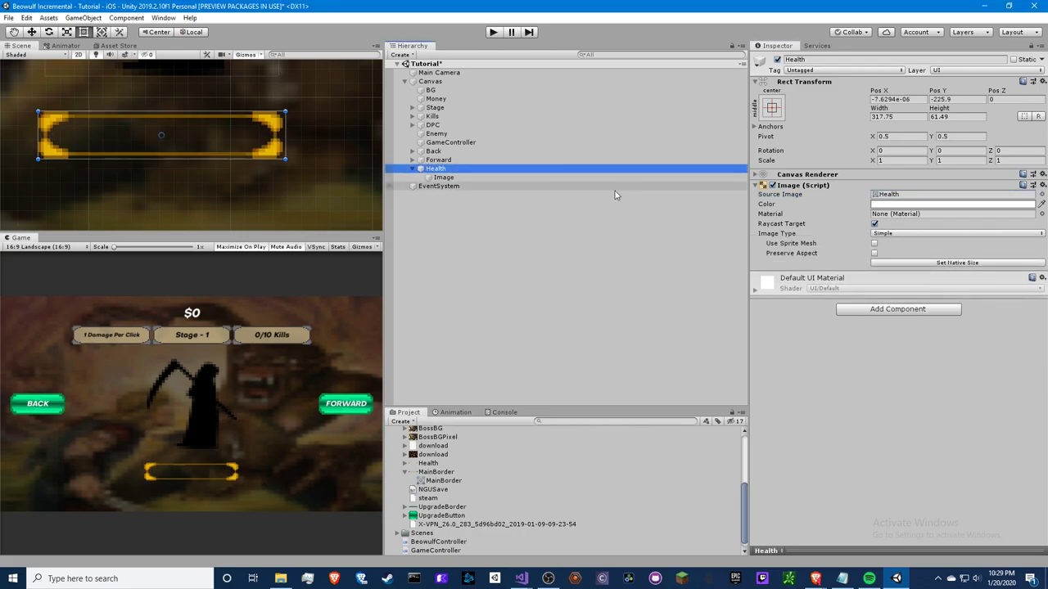
click(1042, 203)
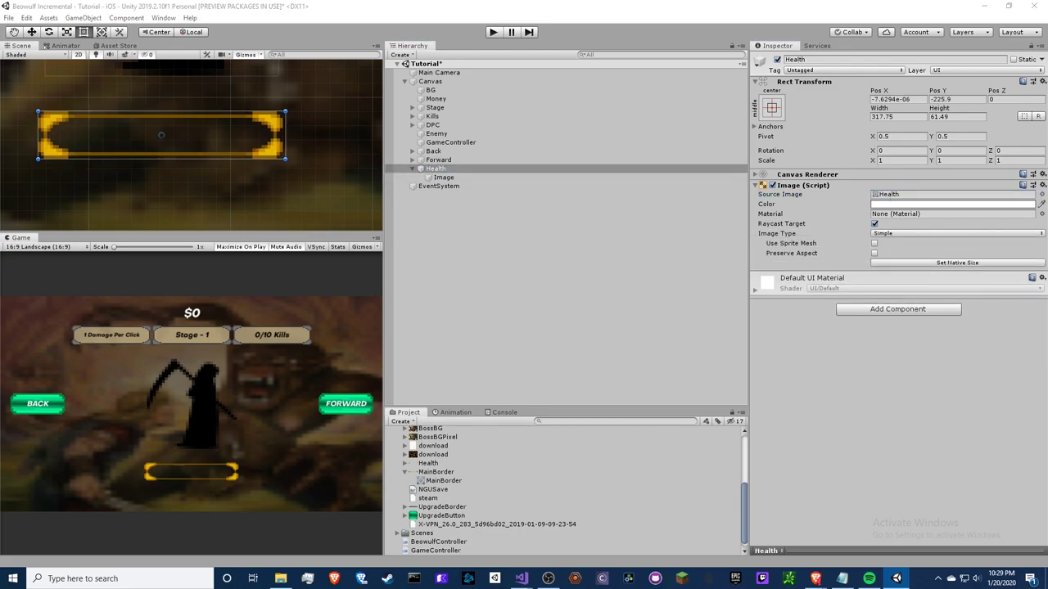
key(Left)
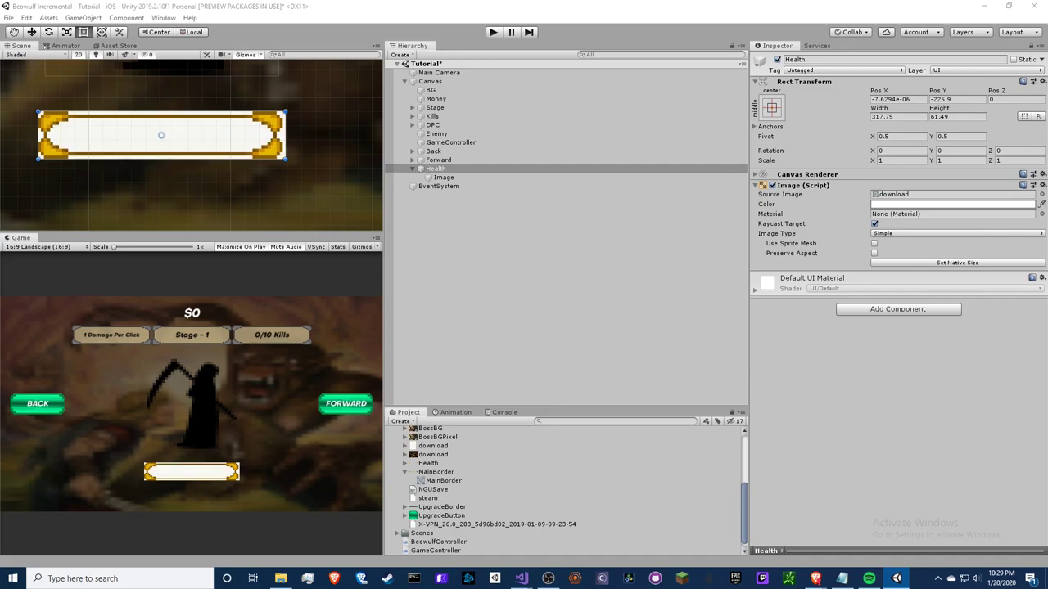
key(Left)
key(Return)
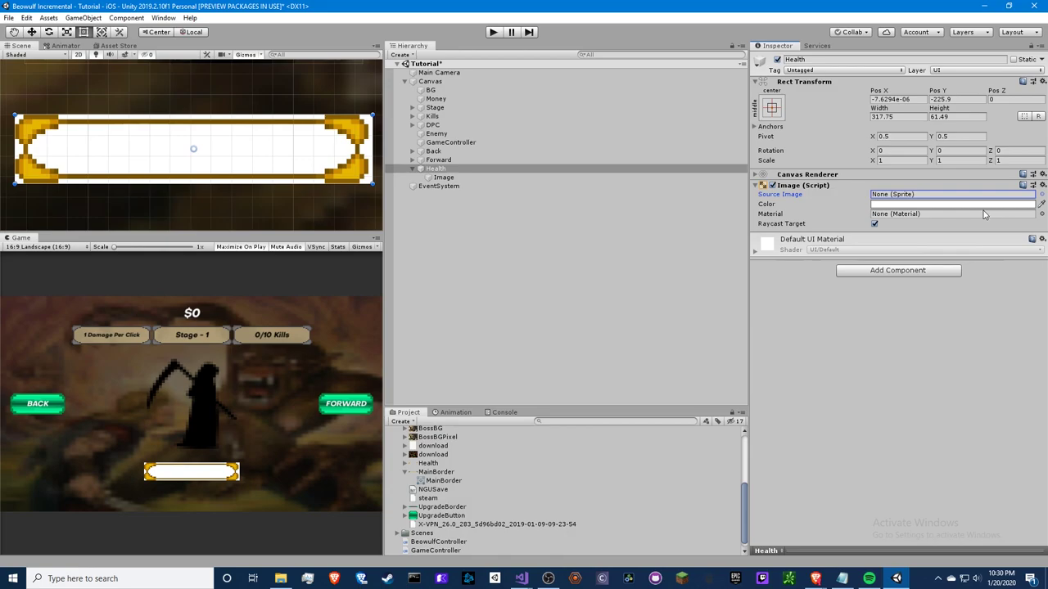
click(1038, 196)
key(Right)
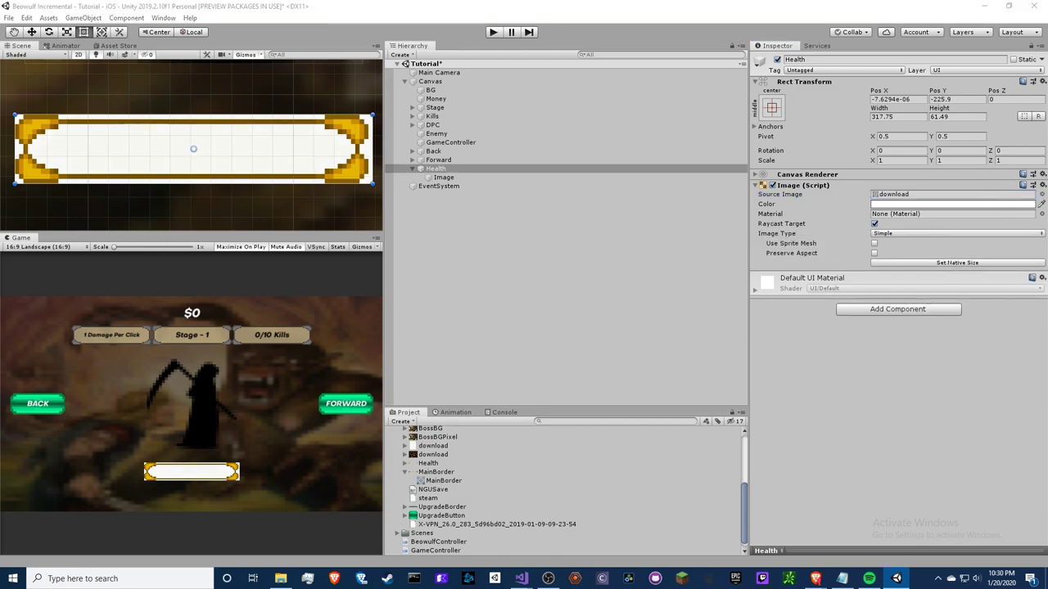
key(Return)
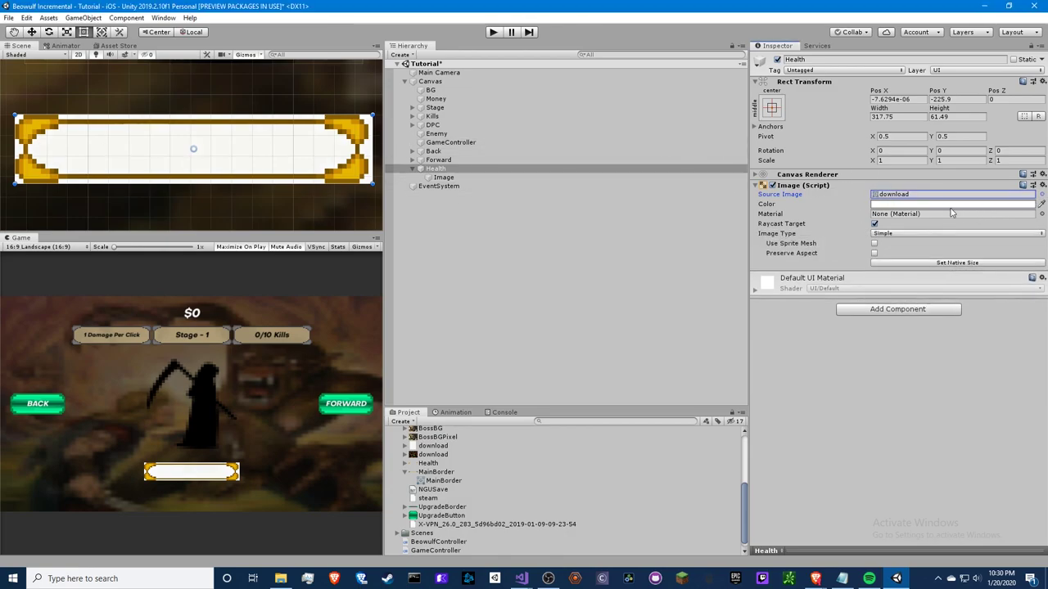
Make it a horizontal, left-origin filled image and resize it to 296.44 by 46.48.
click(934, 236)
click(899, 257)
click(888, 234)
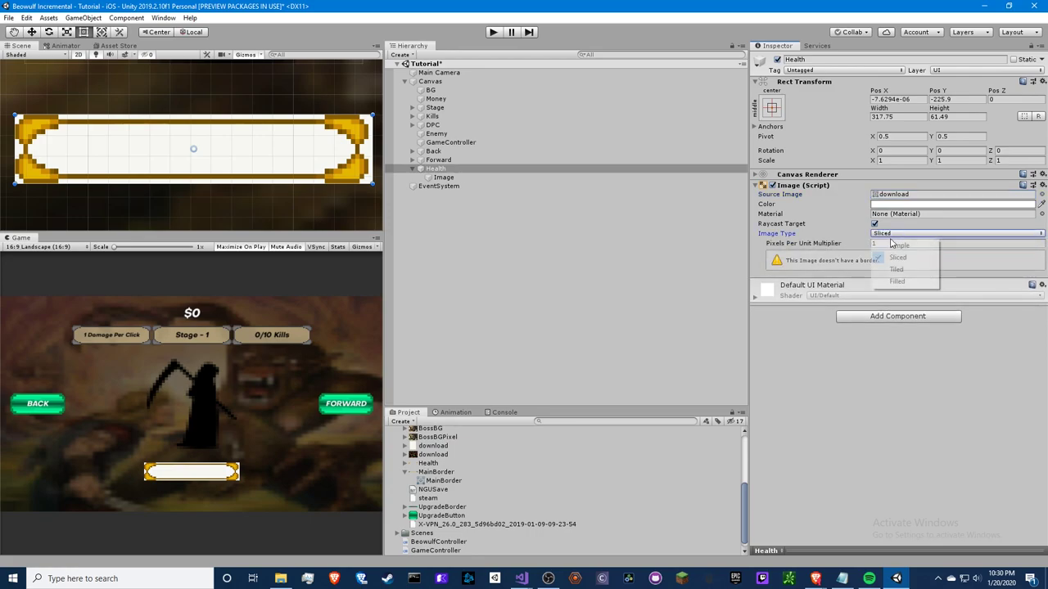
click(897, 282)
click(933, 244)
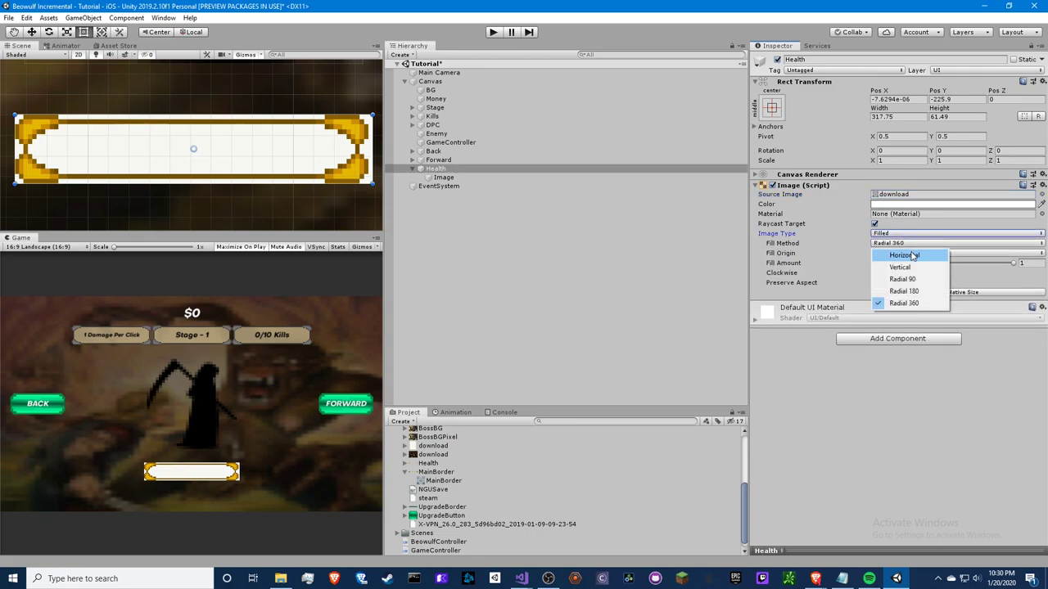
click(905, 255)
drag(1013, 263, 1019, 263)
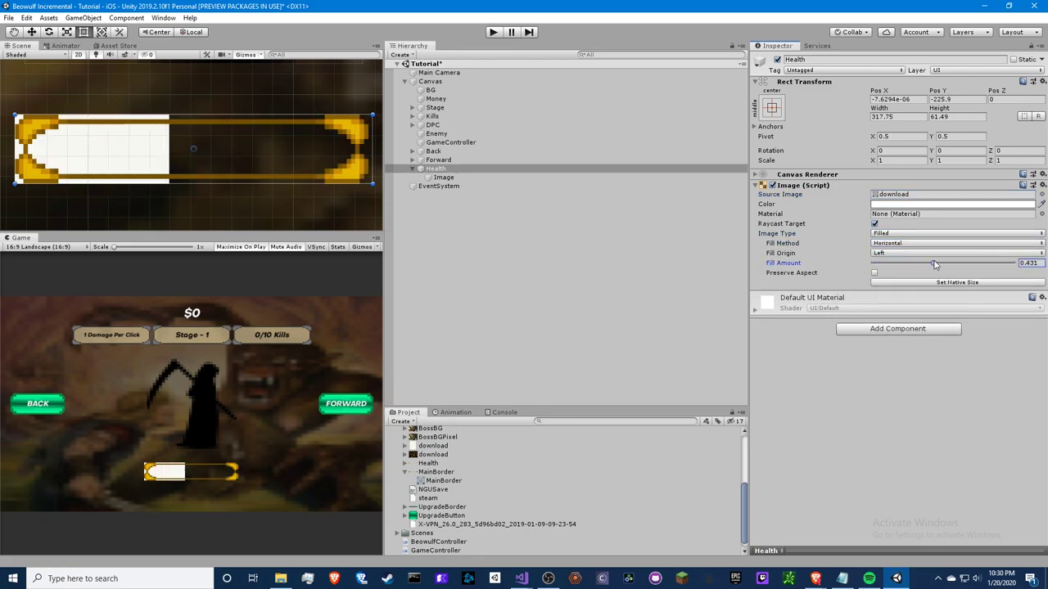
click(450, 169)
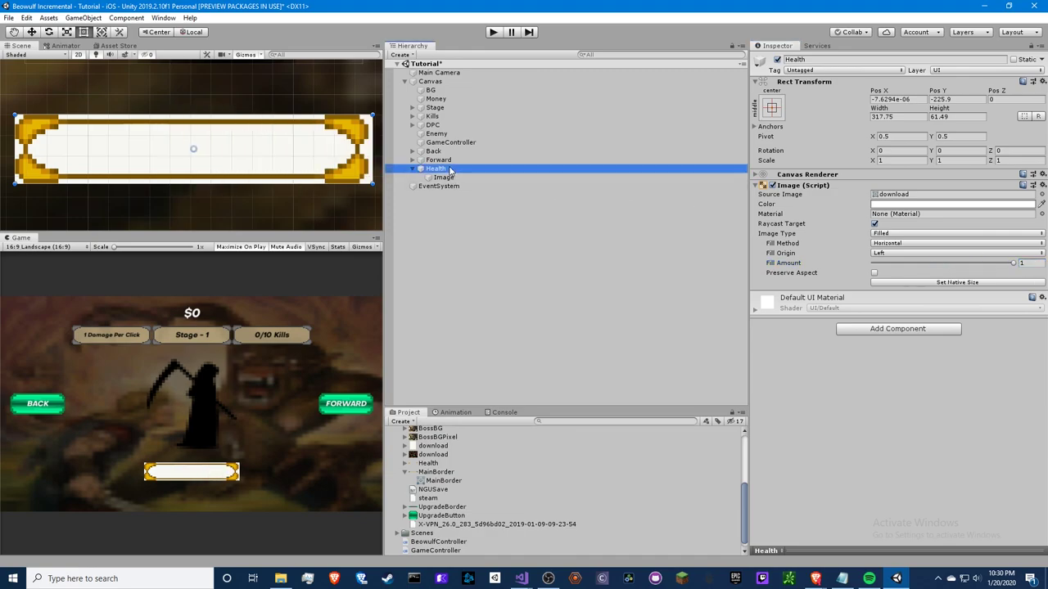
click(13, 114)
drag(13, 114, 37, 131)
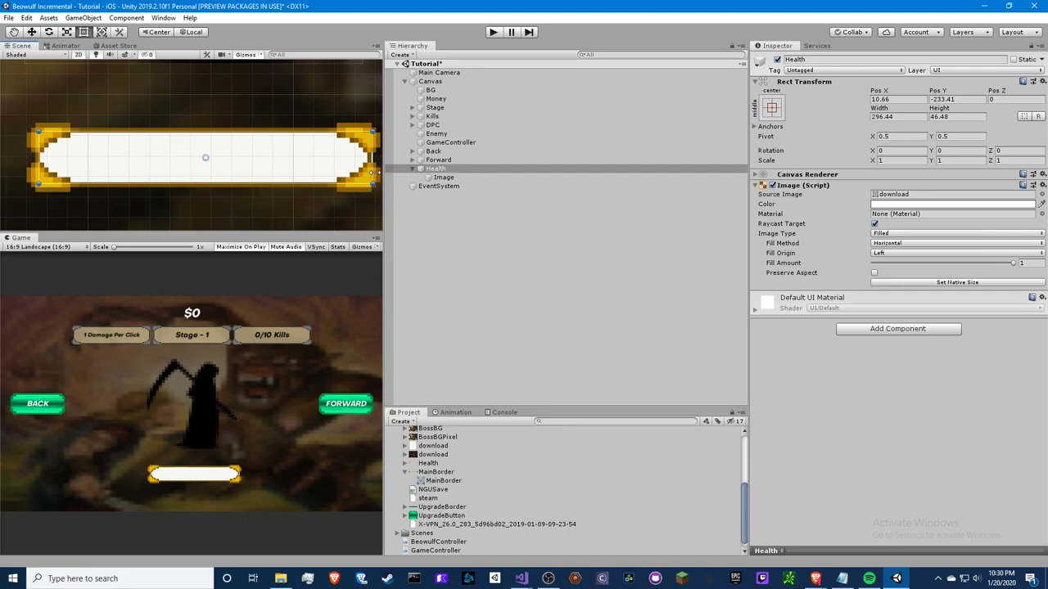
Trim the bar's and border's edges so the bar fits inside the gold border.
drag(373, 171, 368, 173)
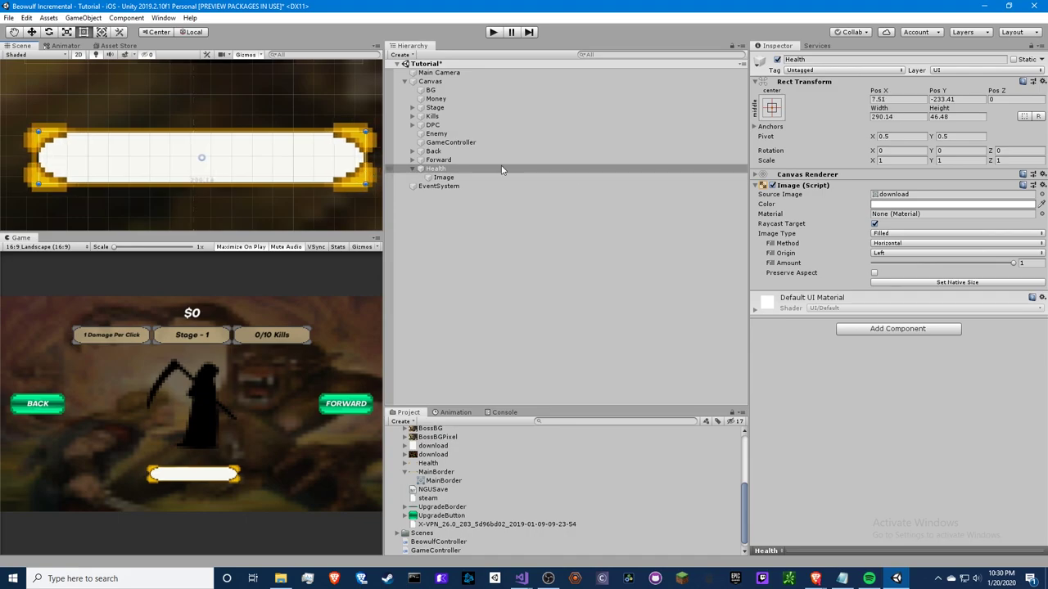
drag(38, 158, 28, 160)
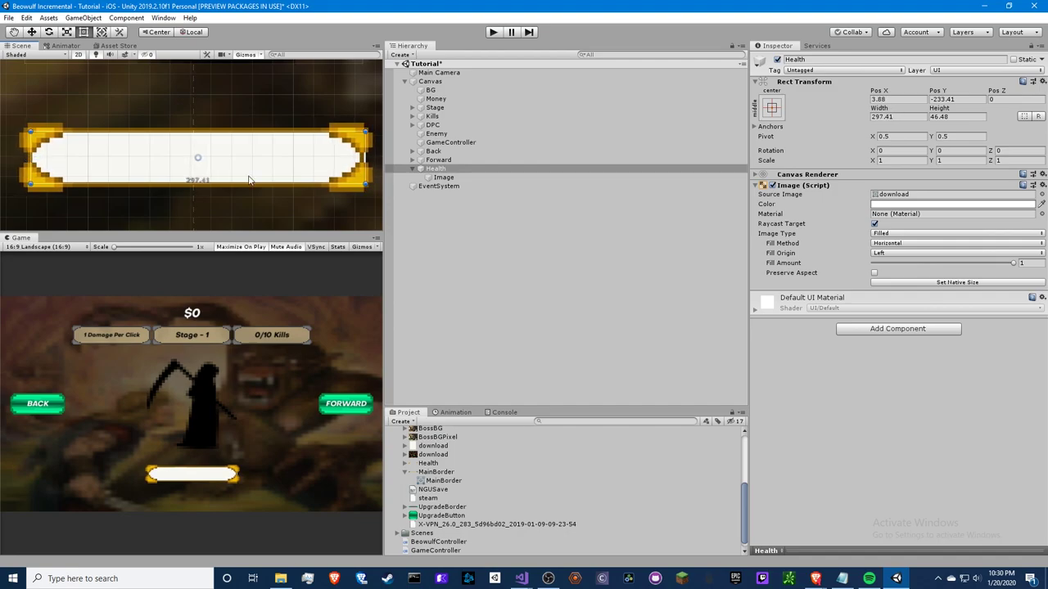
drag(369, 168, 360, 167)
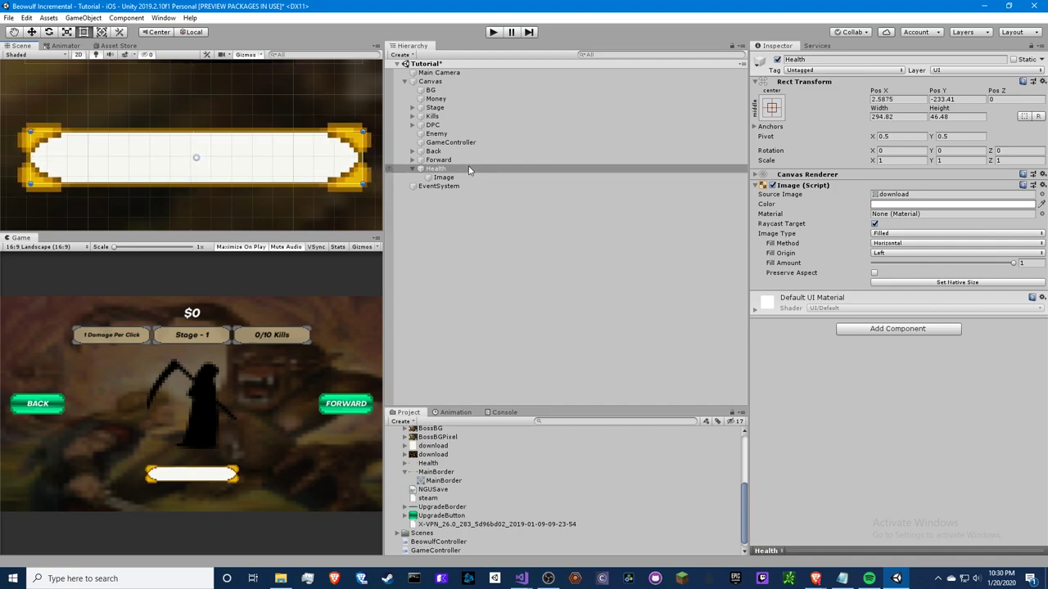
mouse_move(465, 170)
mouse_down()
mouse_move(467, 184)
mouse_move(438, 178)
mouse_up()
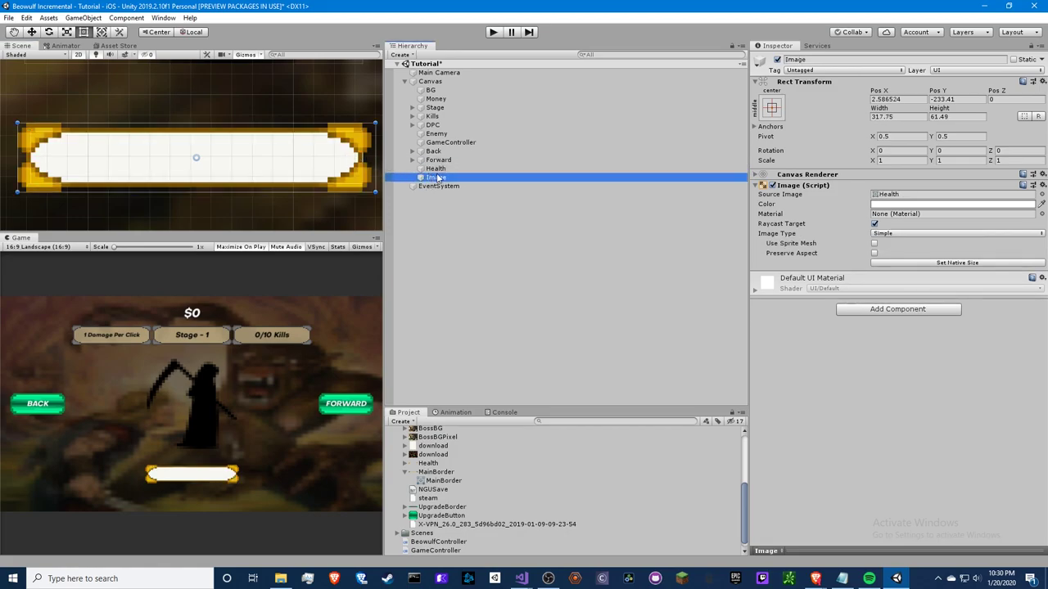
drag(374, 164, 377, 164)
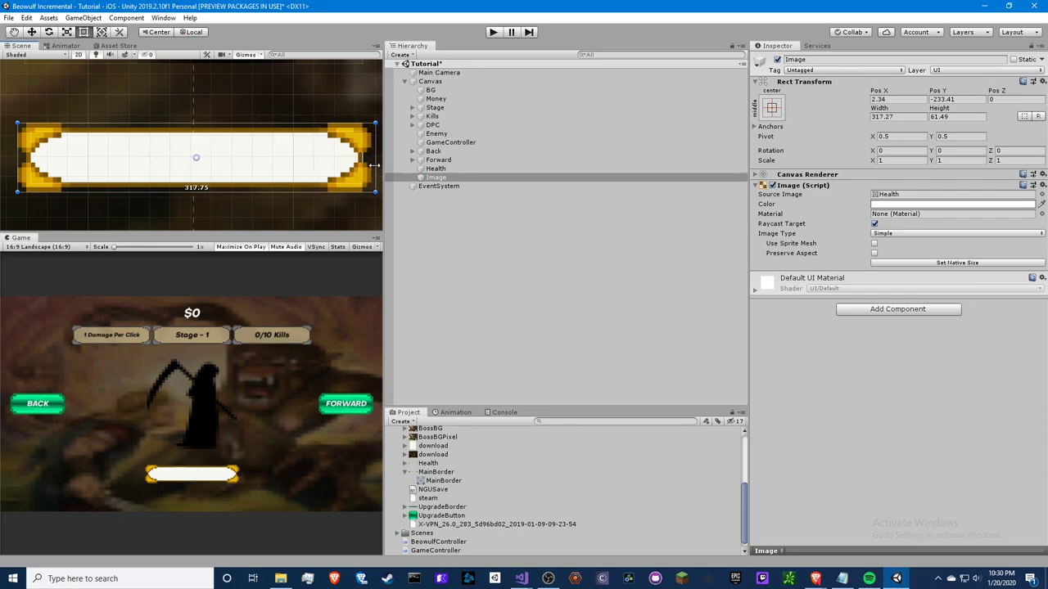
drag(18, 159, 20, 159)
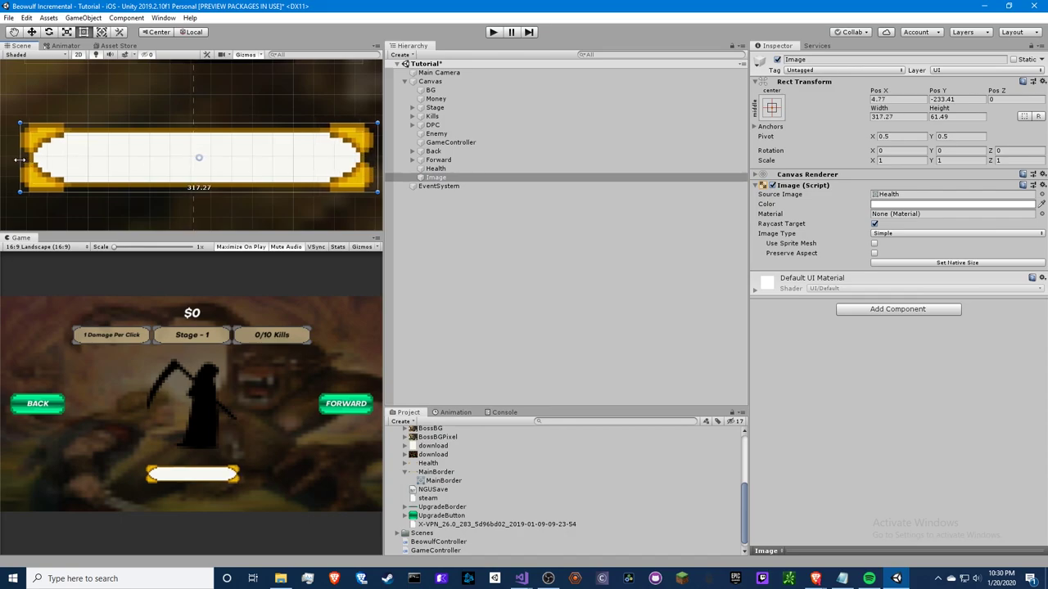
click(450, 178)
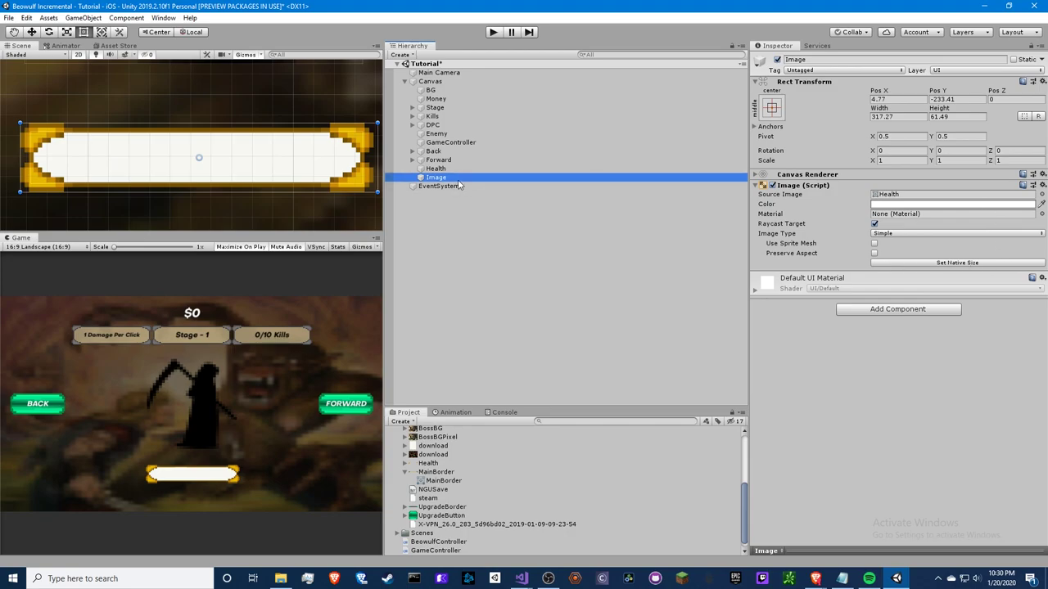
mouse_move(435, 168)
mouse_down()
mouse_move(443, 188)
mouse_move(440, 171)
mouse_up()
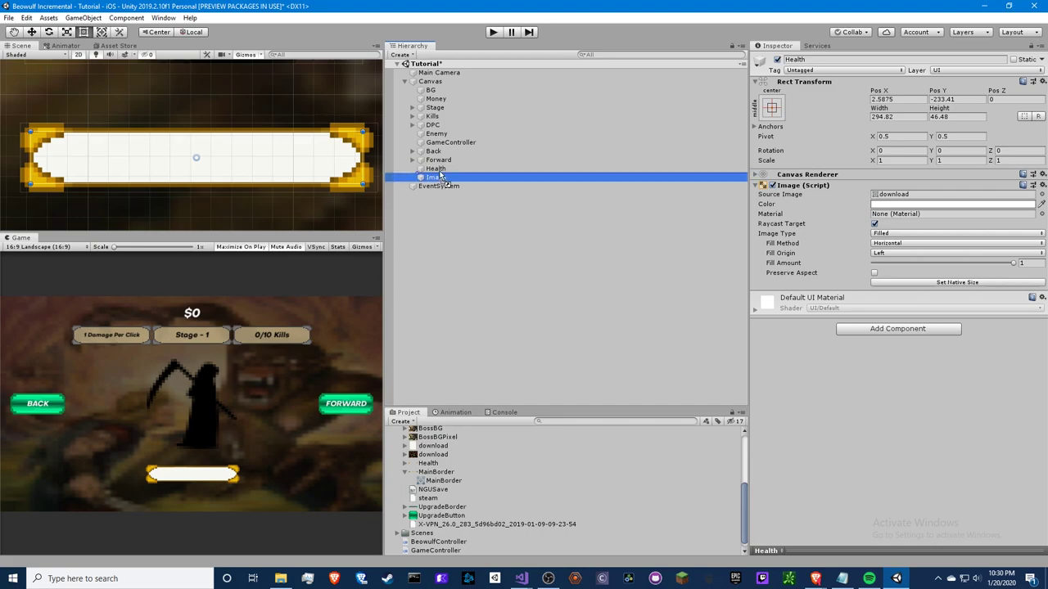
Rename the bar to HealthBar and its border child to HealthBorder.
click(439, 169)
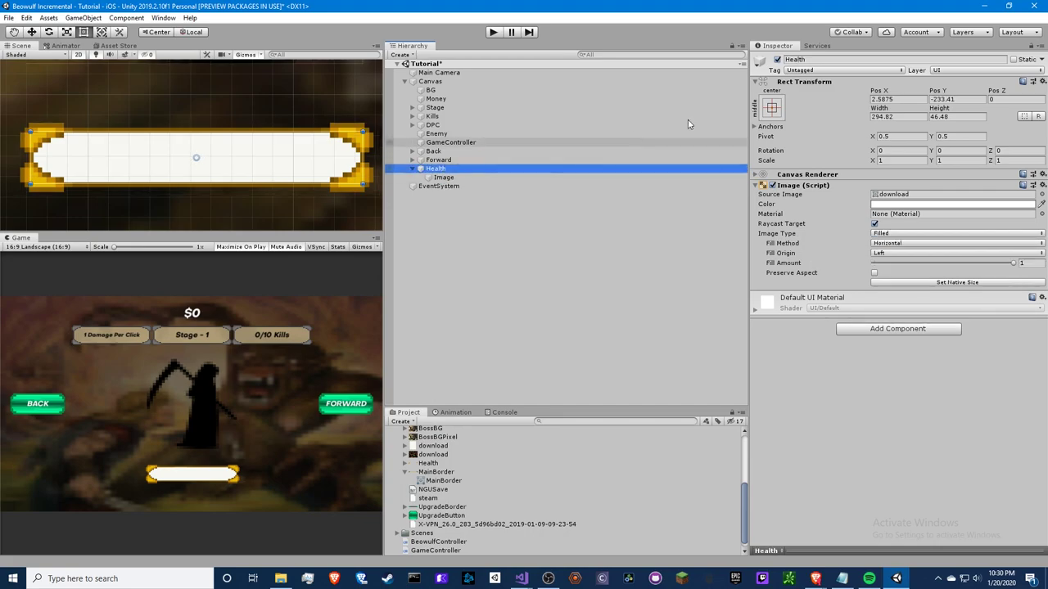
click(872, 60)
text(Bar)
key(Return)
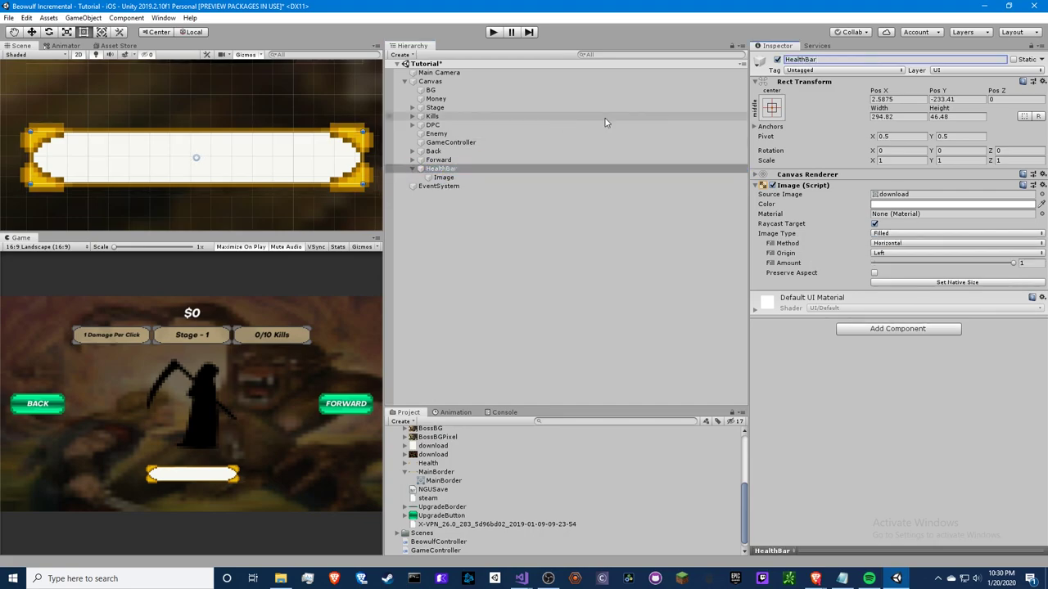
click(443, 177)
click(819, 60)
text(Heal)
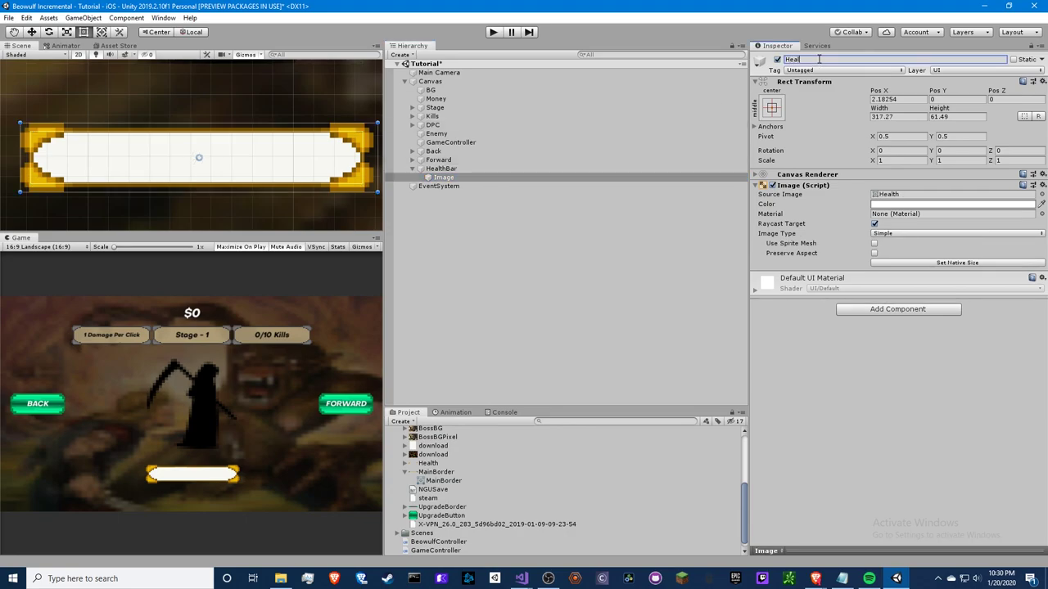
text(thBorder)
key(Return)
click(491, 169)
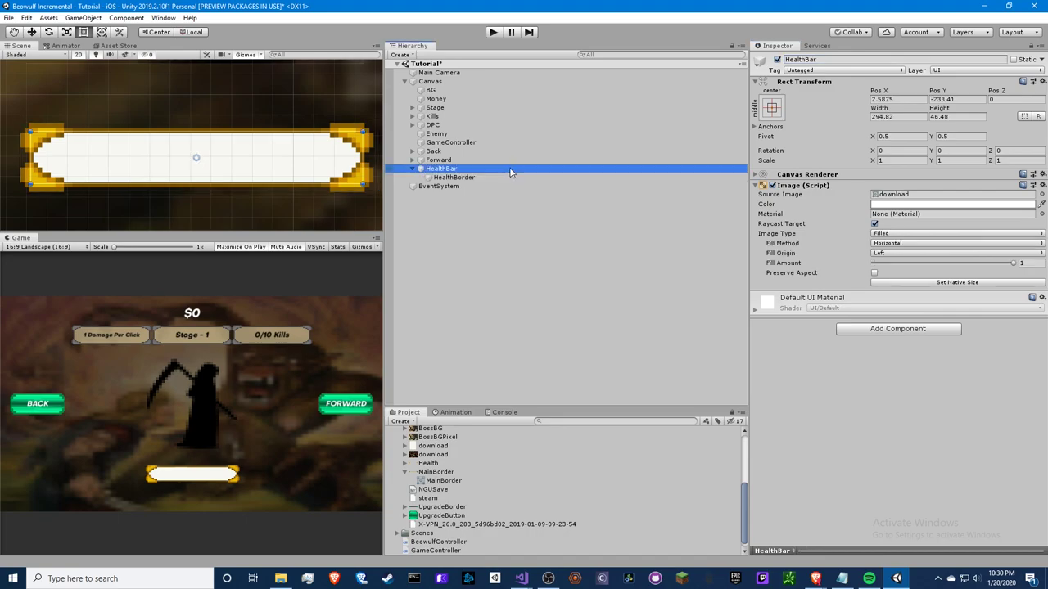
click(491, 177)
click(492, 169)
right_click(480, 178)
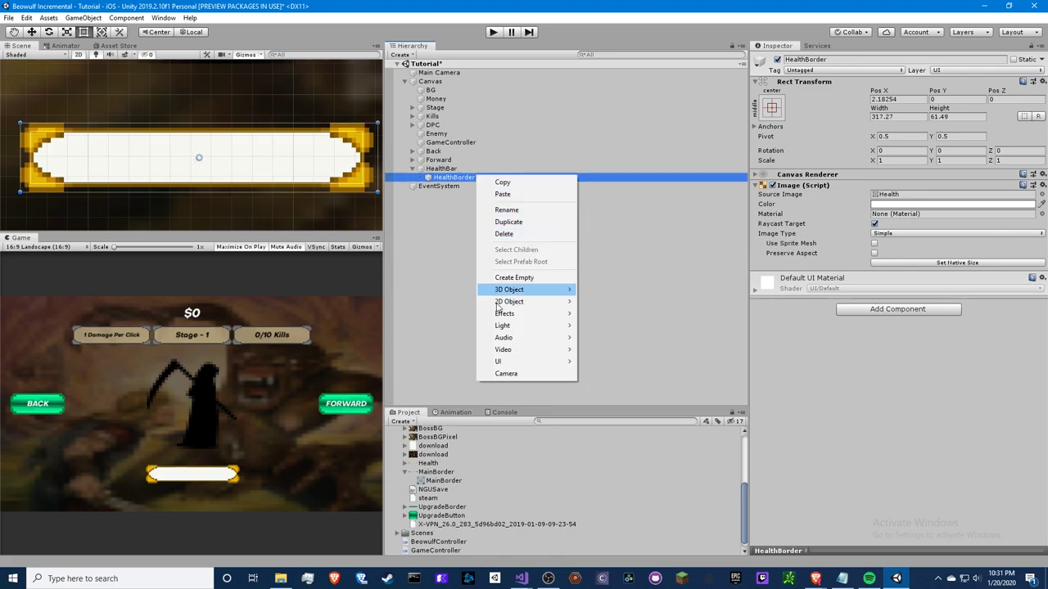
key(Escape)
Darken the HealthBar's colour in the colour picker.
click(483, 169)
click(900, 204)
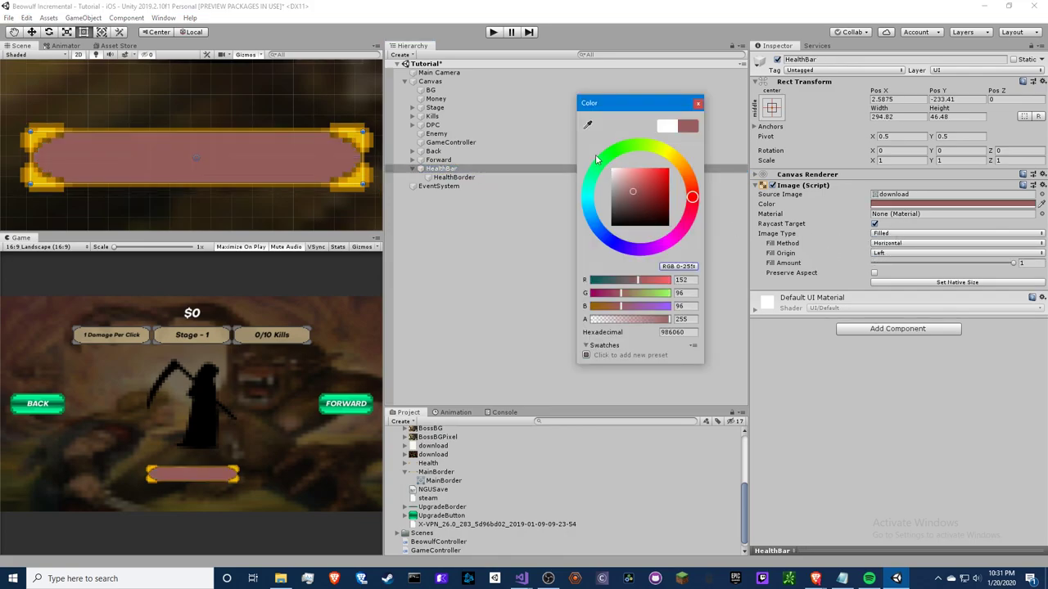
click(612, 152)
mouse_move(665, 173)
mouse_down()
mouse_move(669, 203)
mouse_move(669, 167)
mouse_move(666, 191)
mouse_up()
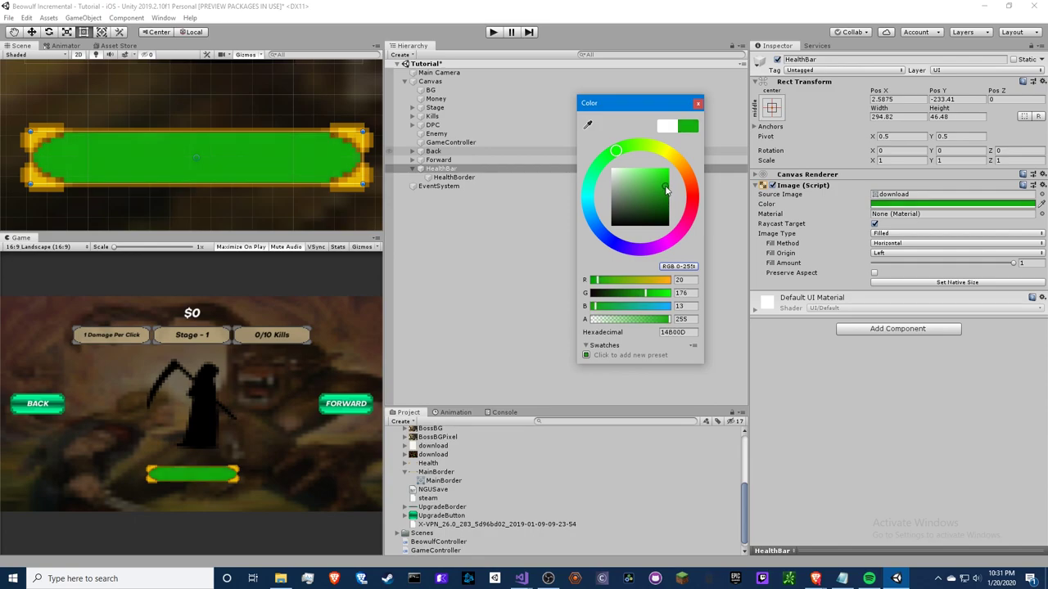
click(697, 103)
Add a new image under HealthBorder, move it out, and name it HealthBG.
click(442, 178)
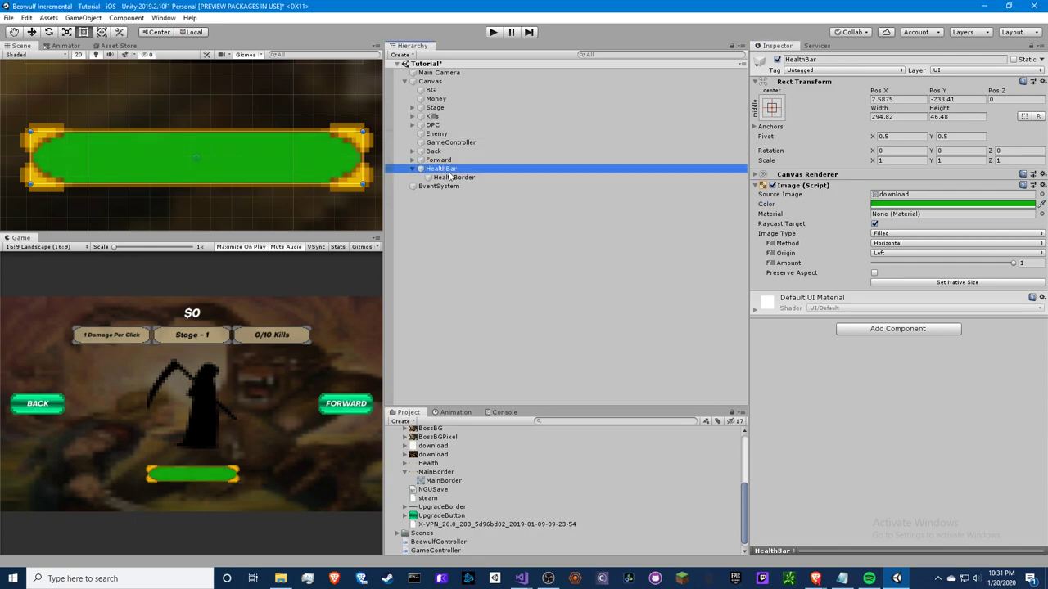
right_click(445, 179)
right_click(436, 180)
mouse_move(475, 363)
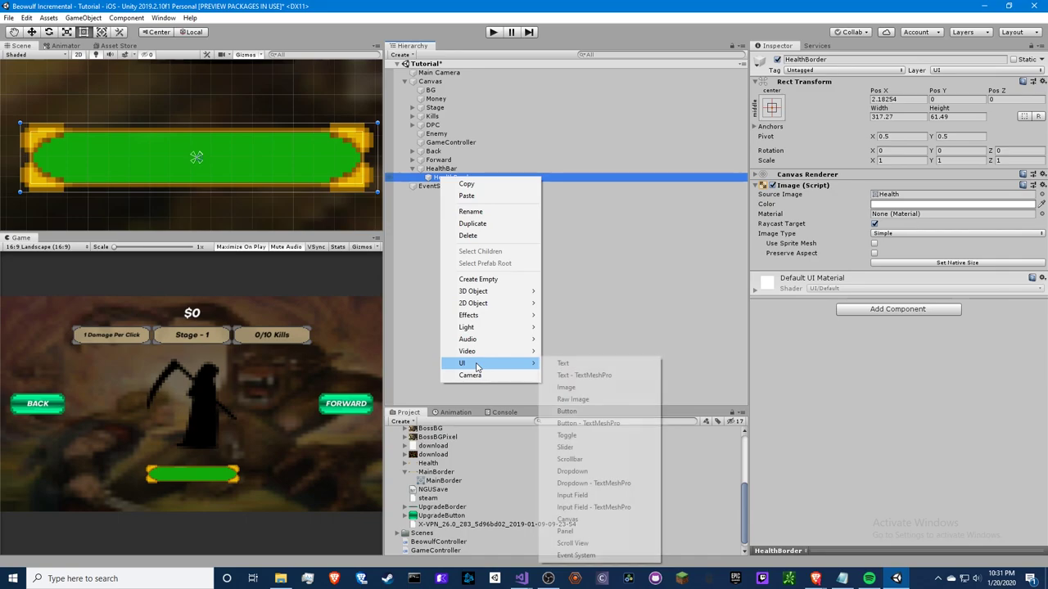
click(566, 387)
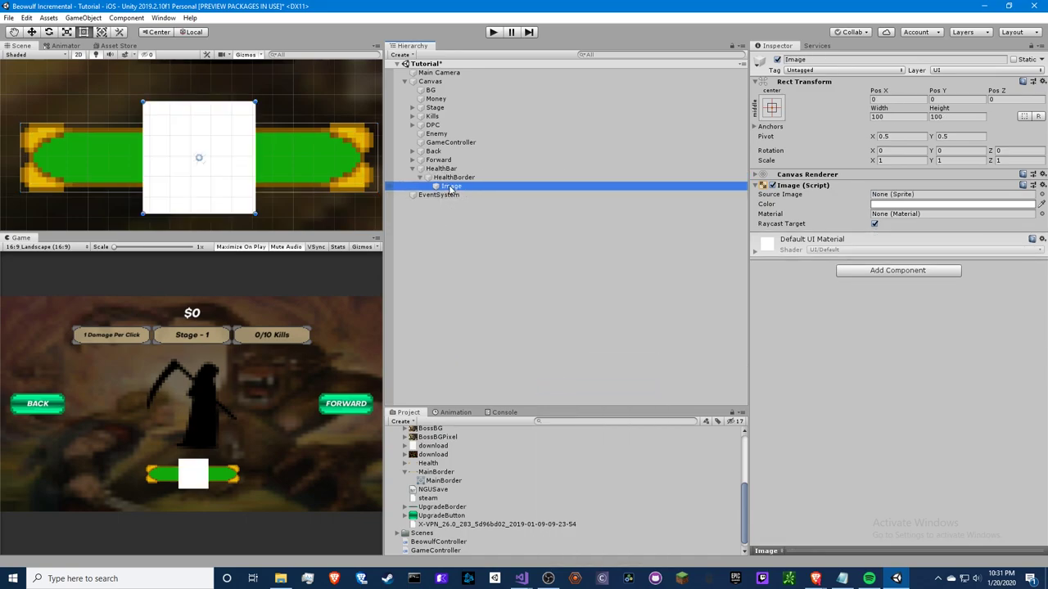
mouse_move(451, 188)
mouse_down()
mouse_move(443, 165)
mouse_move(441, 178)
mouse_up()
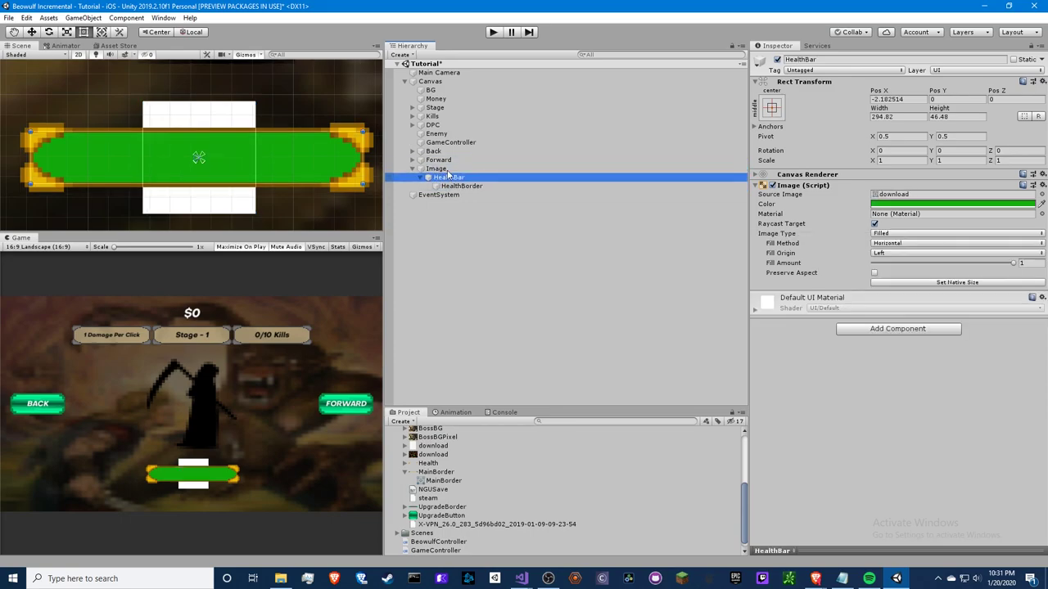
click(446, 168)
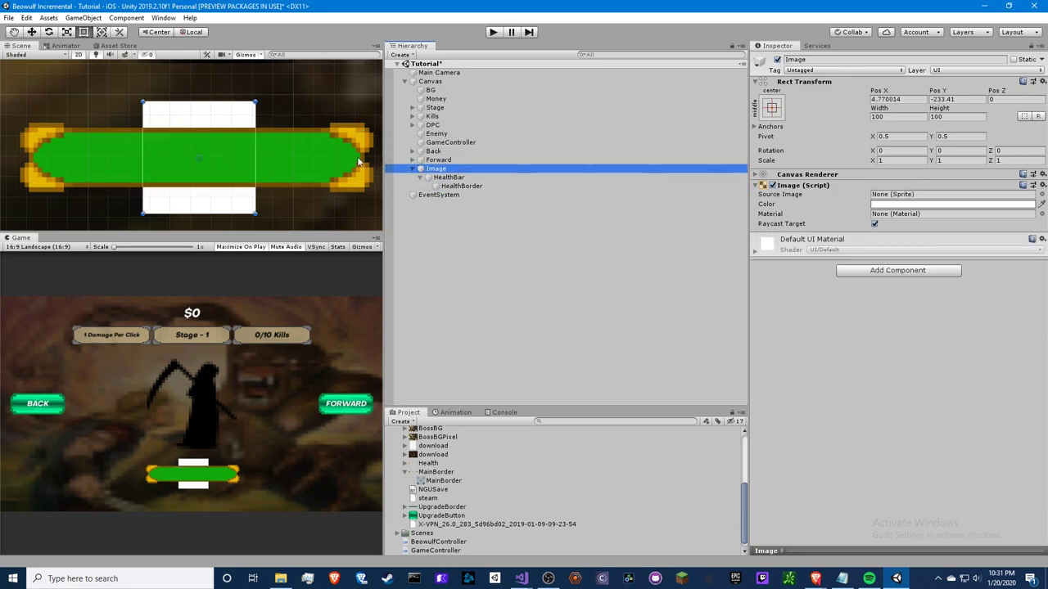
click(794, 60)
text(HealthBG)
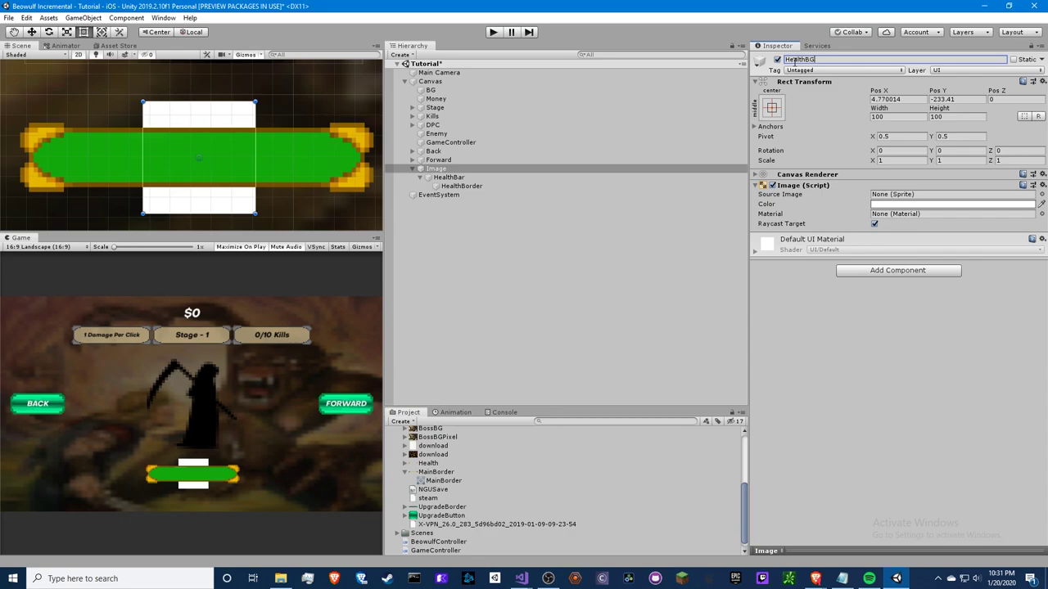
key(Return)
Size HealthBG to 294.82 by 46.48, nest HealthBar inside it, and test Fill Amount.
click(447, 177)
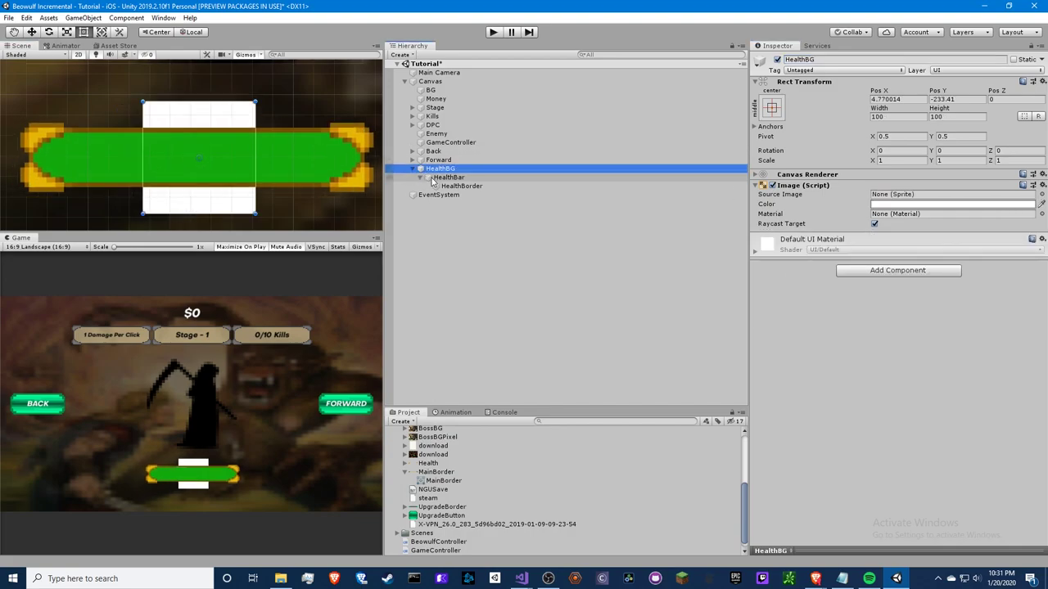
drag(419, 179, 434, 165)
click(436, 177)
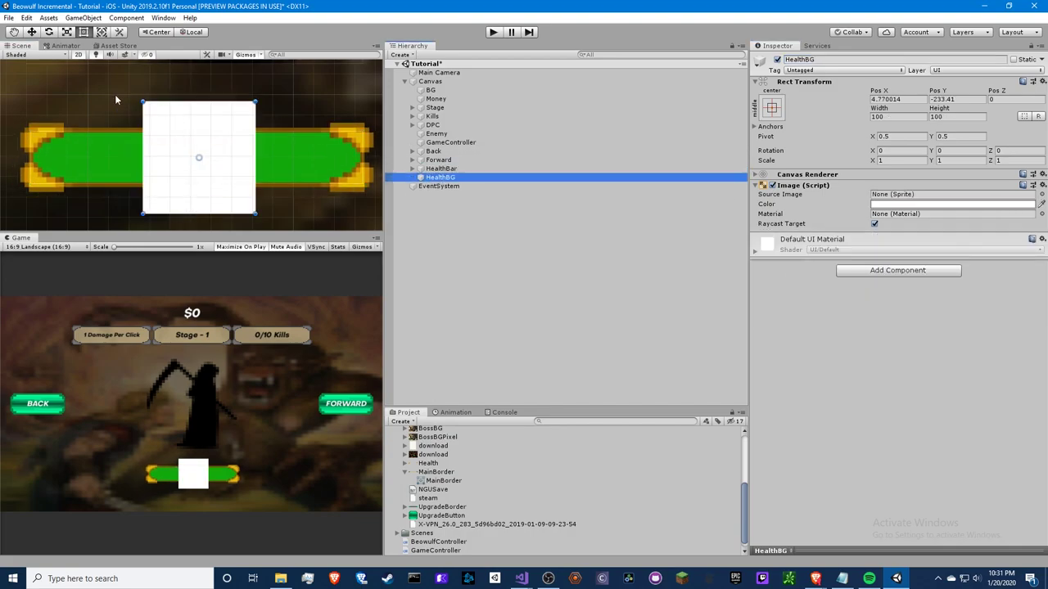
drag(143, 100, 30, 131)
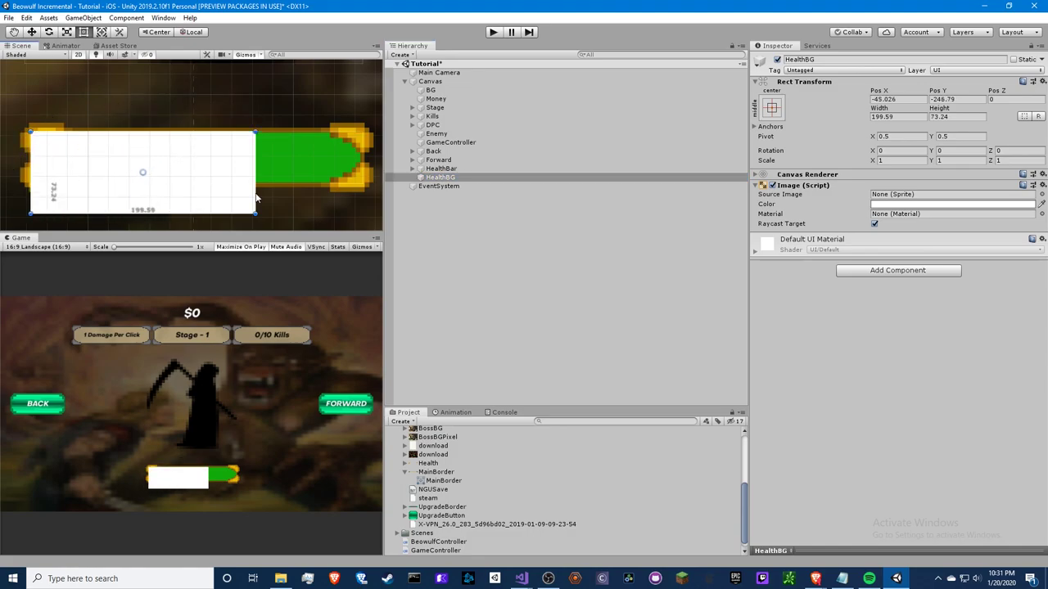
mouse_move(254, 213)
mouse_down()
mouse_move(278, 220)
mouse_move(364, 186)
mouse_up()
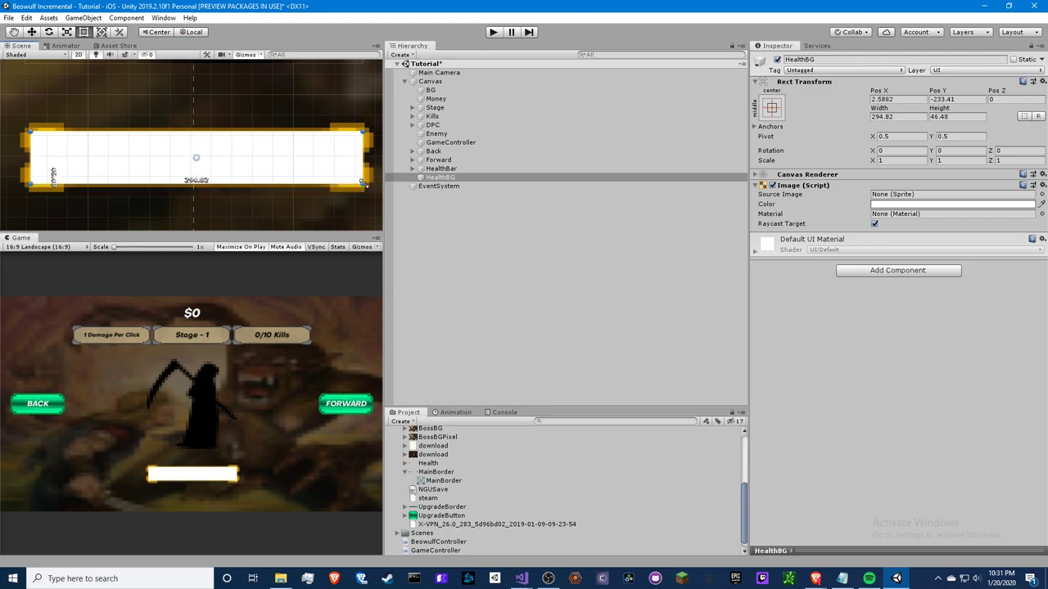
drag(448, 169, 448, 177)
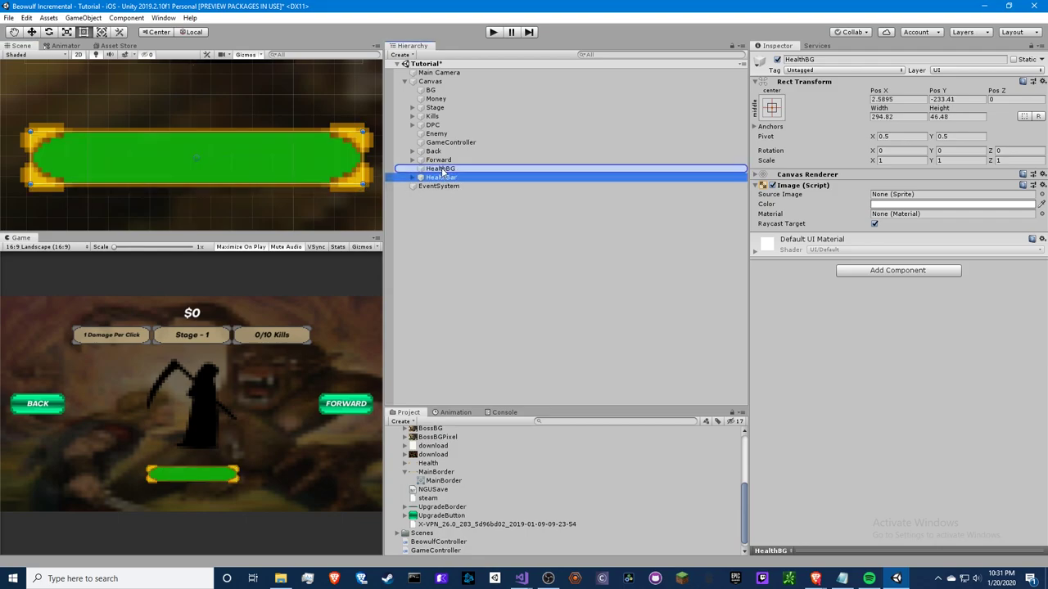
mouse_move(996, 267)
mouse_down()
mouse_move(880, 276)
mouse_move(1016, 263)
mouse_up()
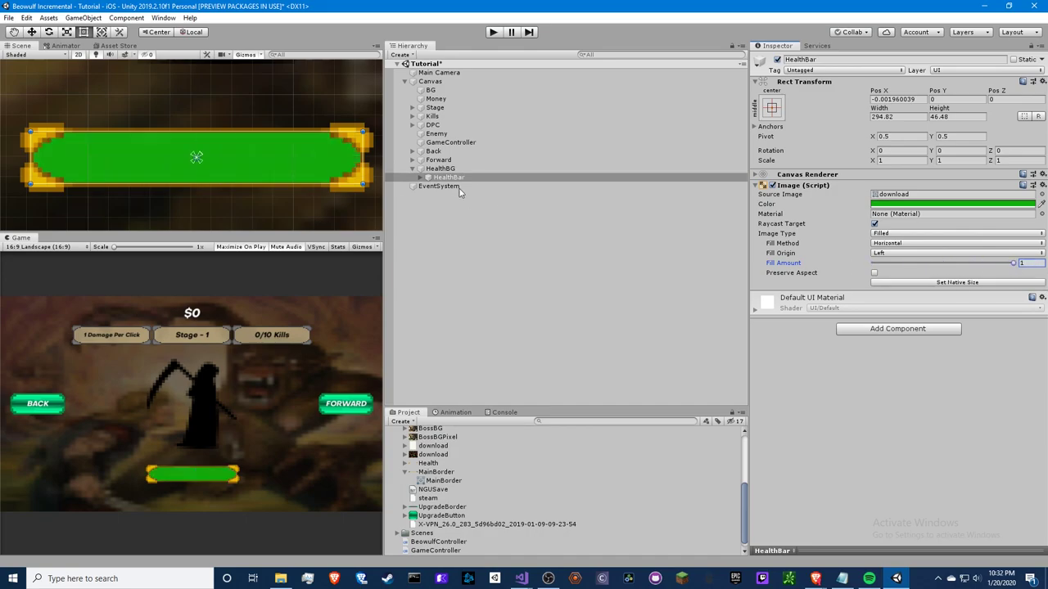
Add a UI Text label under HealthBorder that reads '0/10 HP'.
click(421, 177)
right_click(439, 186)
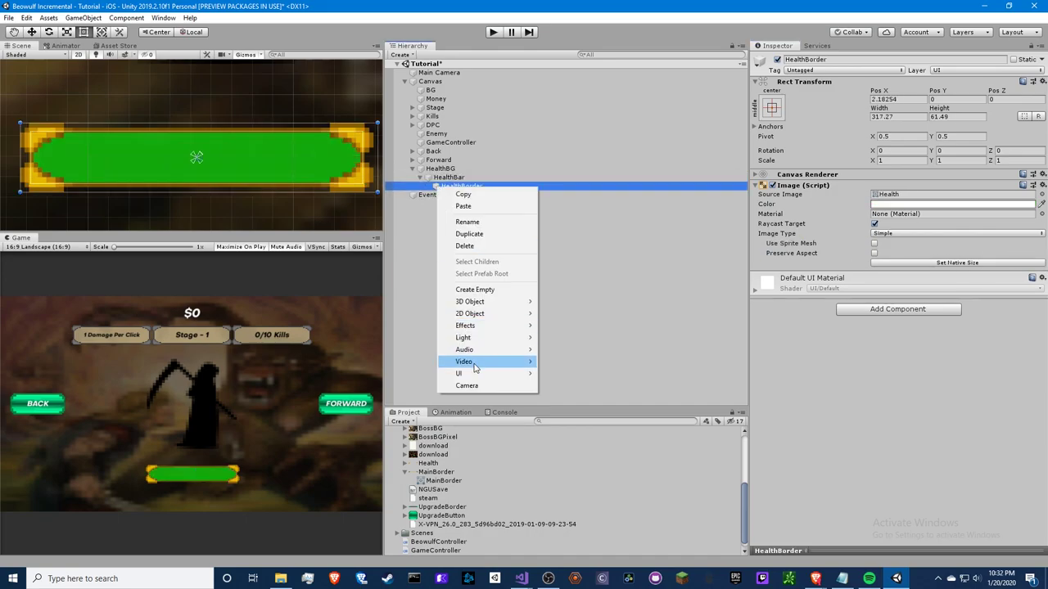
mouse_move(473, 375)
click(560, 374)
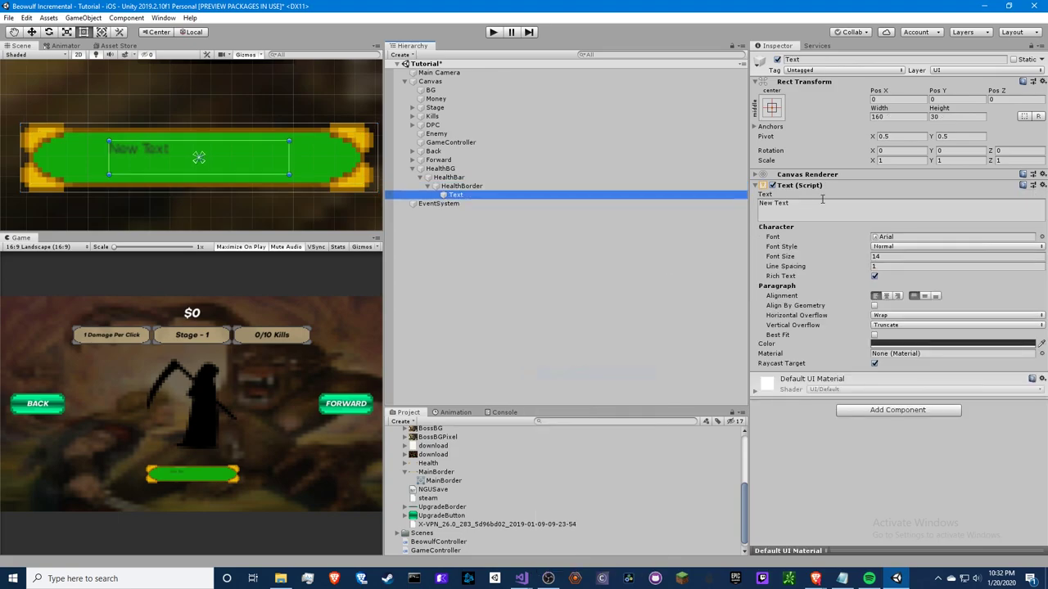
click(831, 208)
text(Heal)
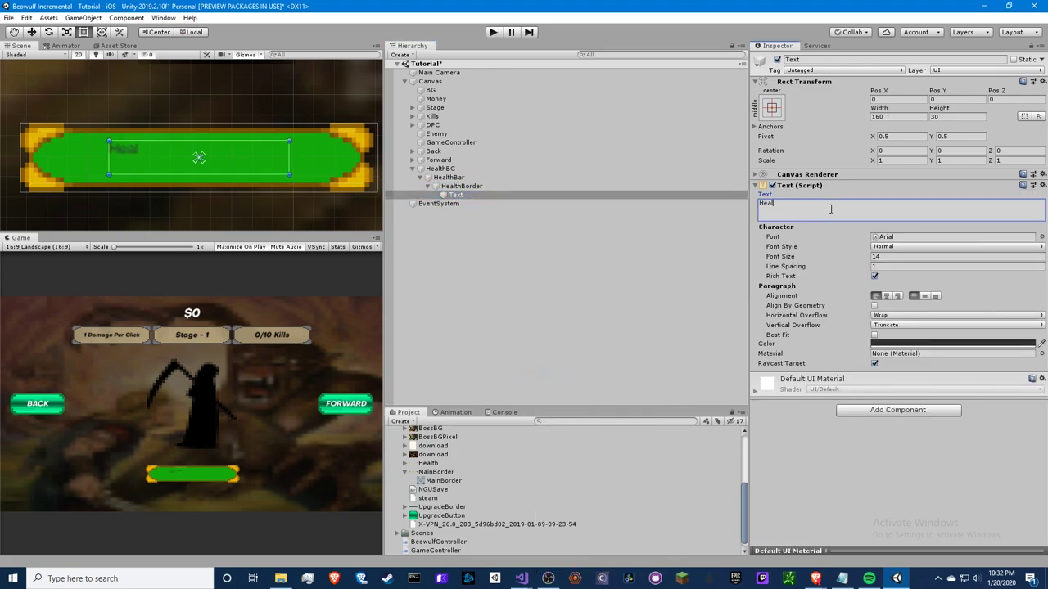
key(BackSpace)
key(BackSpace)
key(BackSpace)
text(/10 )
text(HP)
Give the label the octarine.bold-oblique font, centred alignment and font size 25.
key(Down)
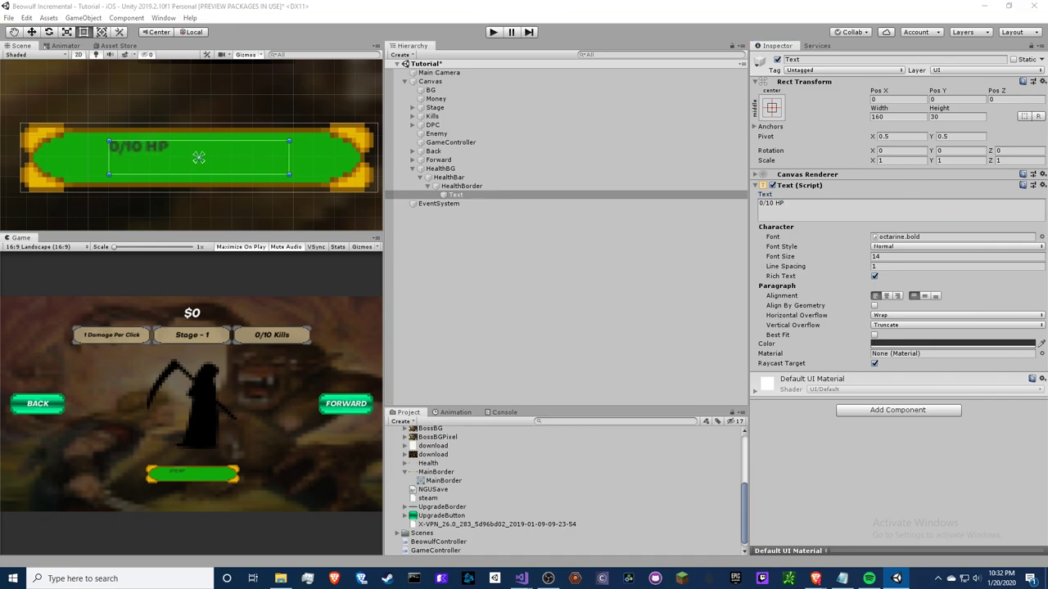
key(Down)
click(897, 295)
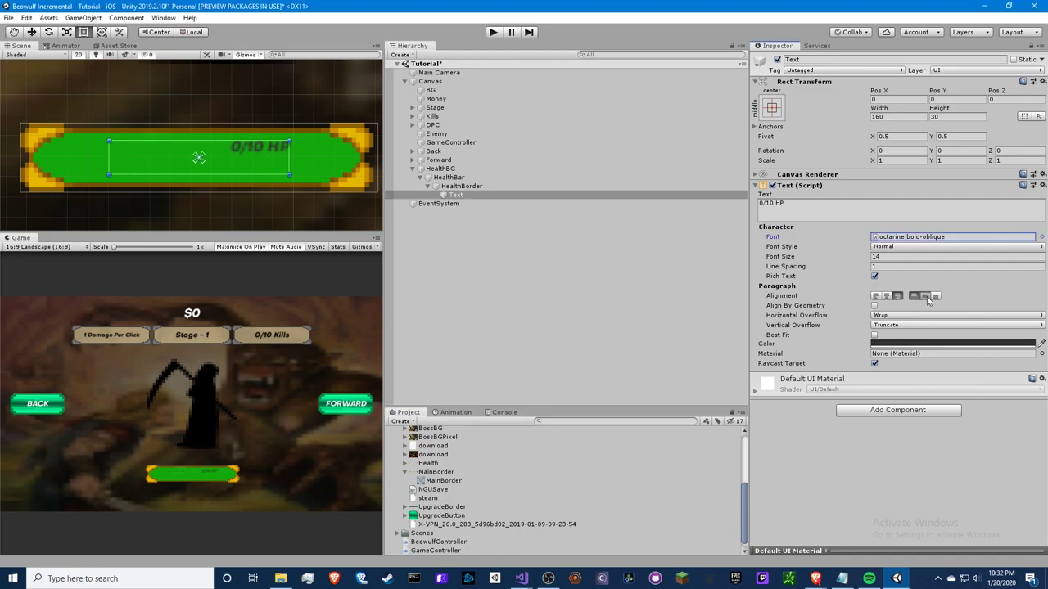
click(924, 296)
click(889, 256)
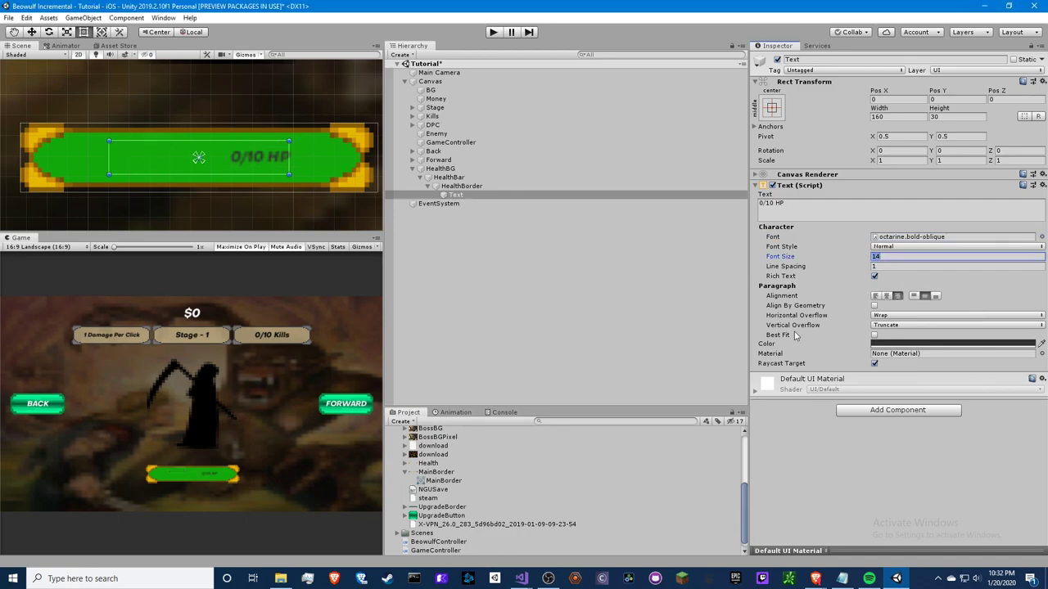
click(886, 297)
click(895, 257)
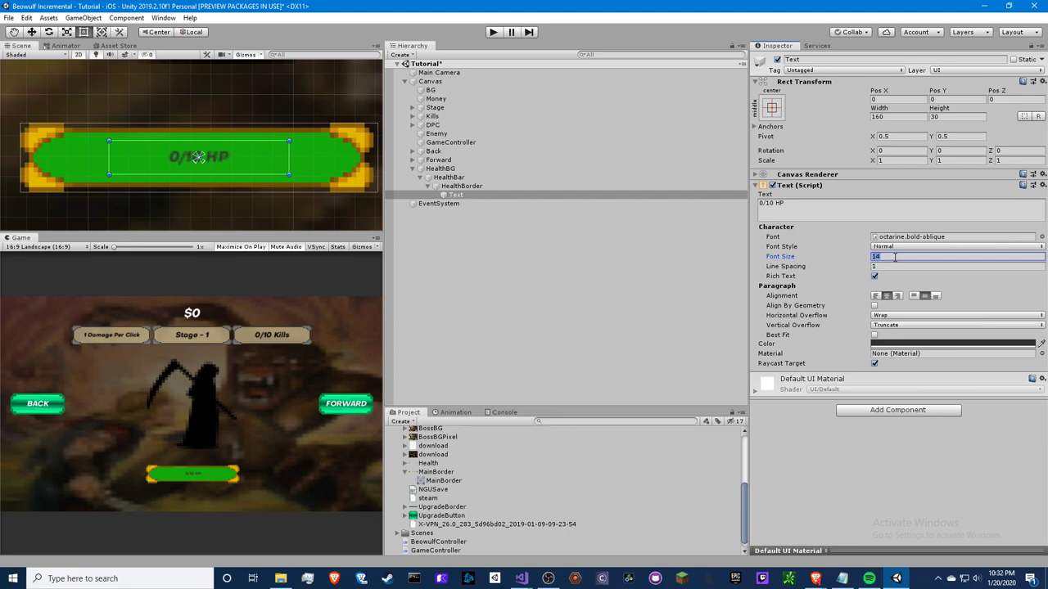
text(15)
key(BackSpace)
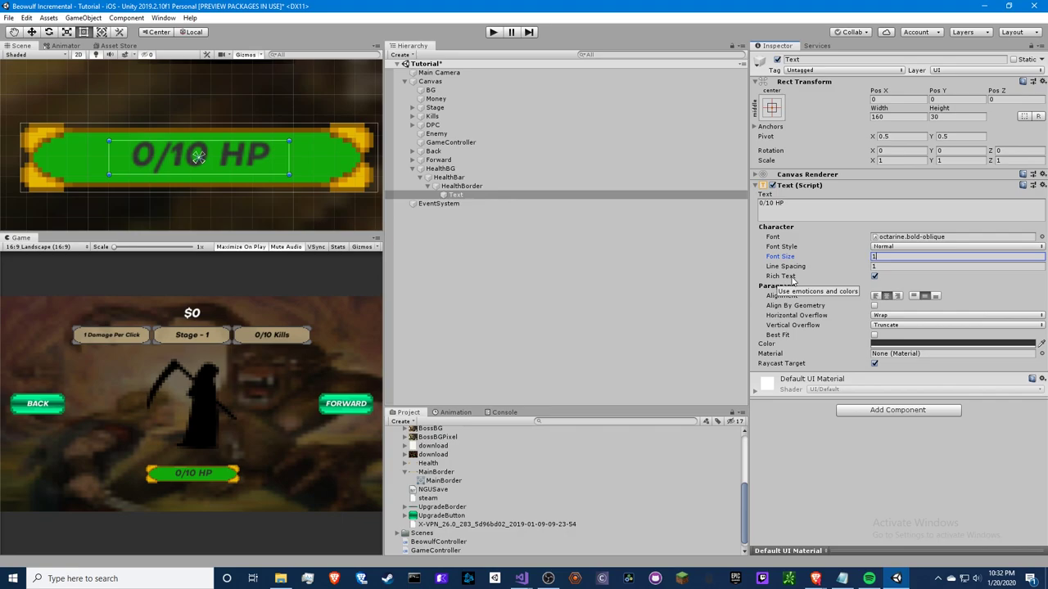
text(0)
key(BackSpace)
key(BackSpace)
text(25)
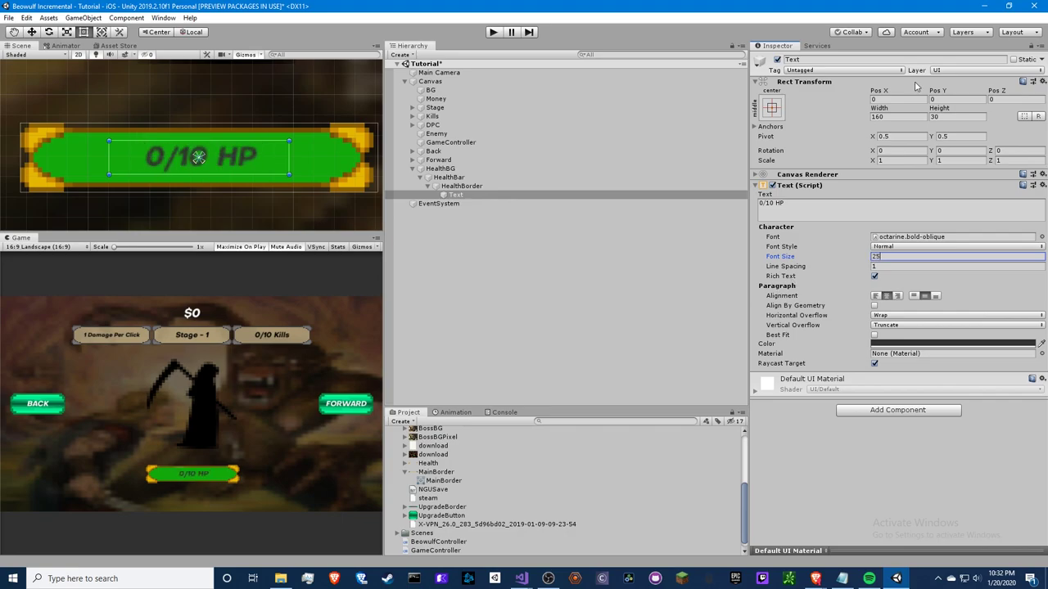
Widen the label's box across the bar and make its text black.
drag(111, 162, 49, 161)
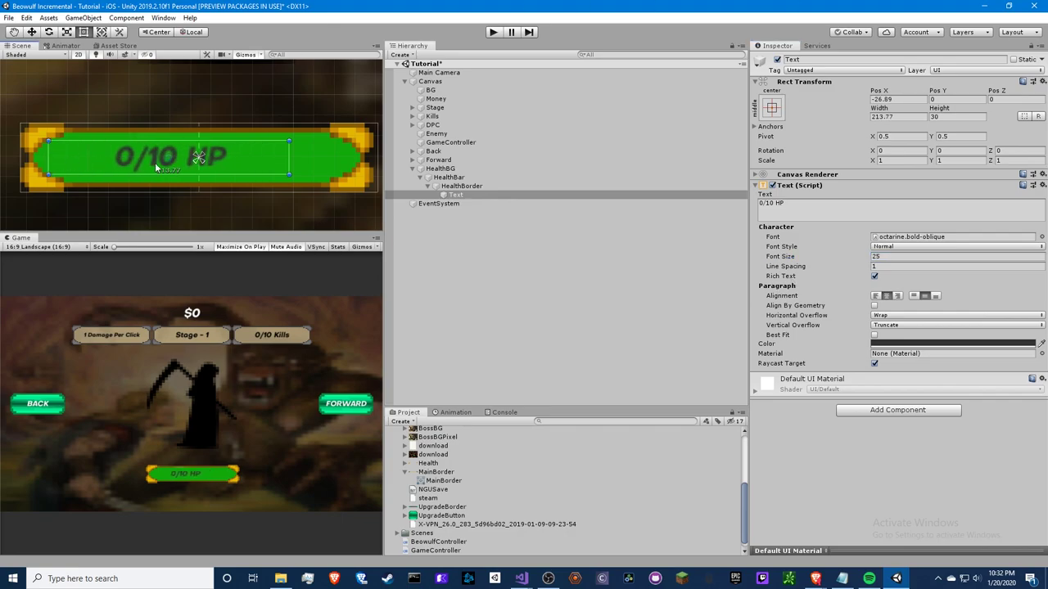
drag(286, 157, 349, 155)
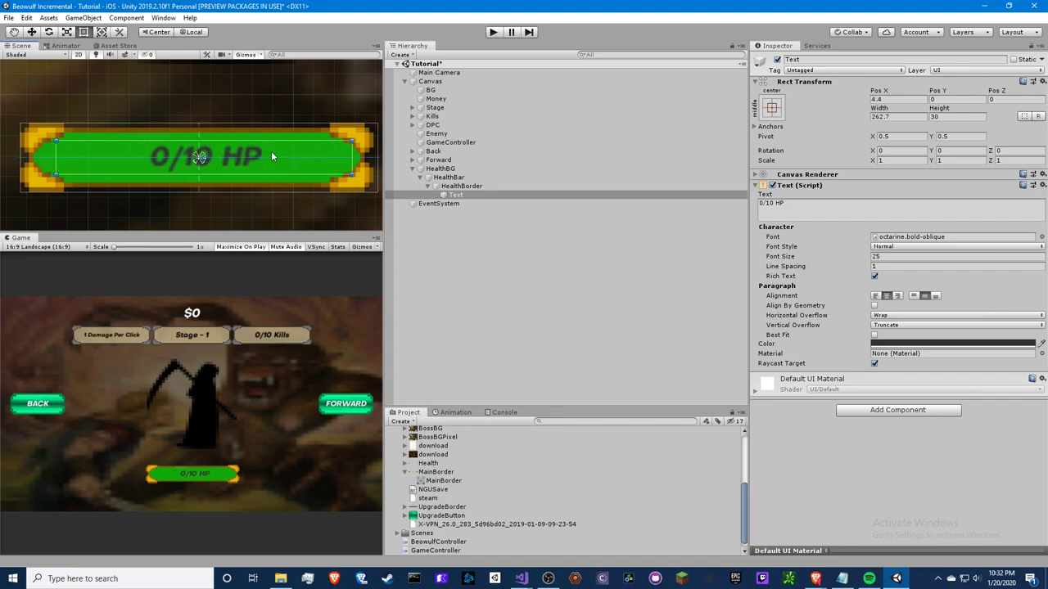
drag(268, 151, 267, 152)
click(877, 346)
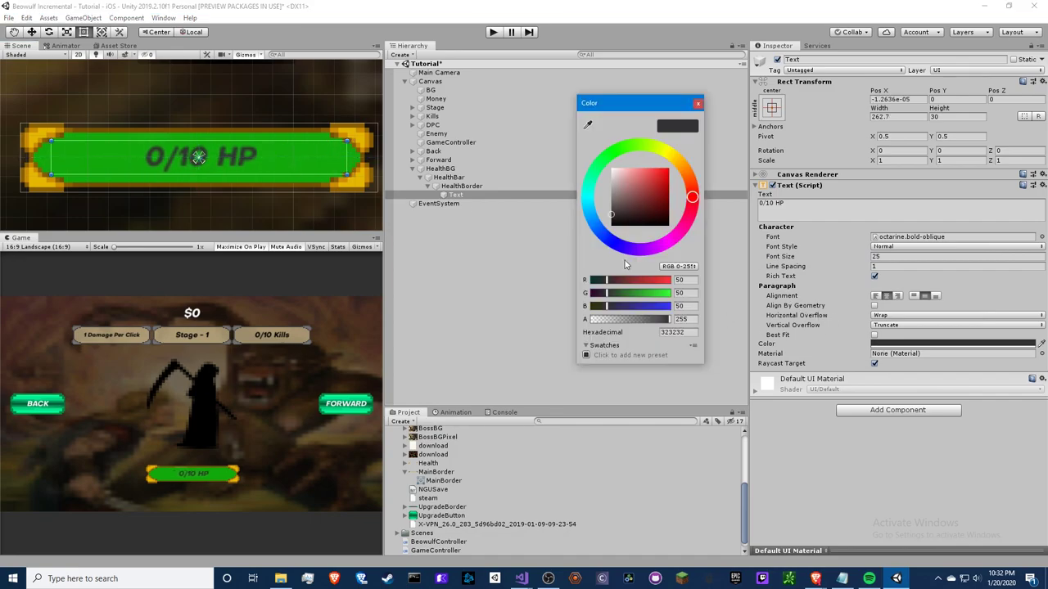
drag(627, 211, 627, 254)
click(699, 103)
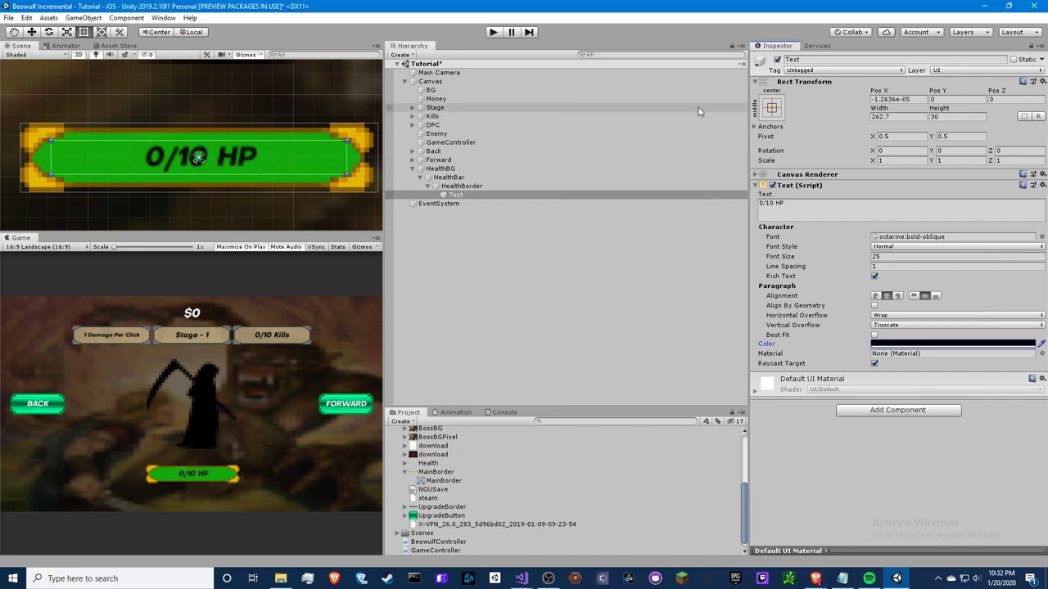
Make the HealthBar image colour red.
click(482, 187)
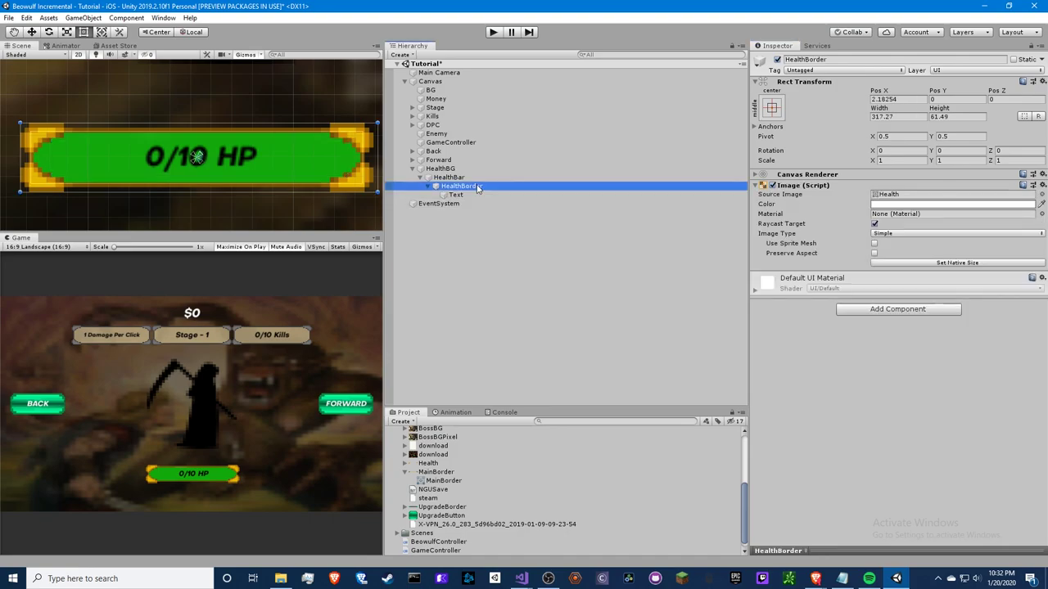
click(505, 177)
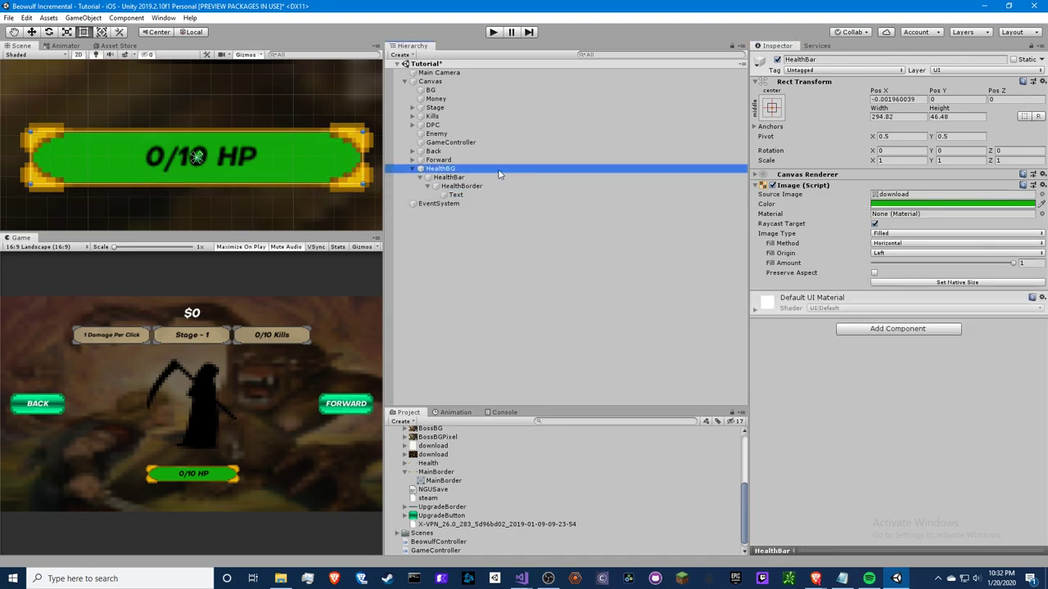
click(506, 168)
click(506, 177)
click(885, 204)
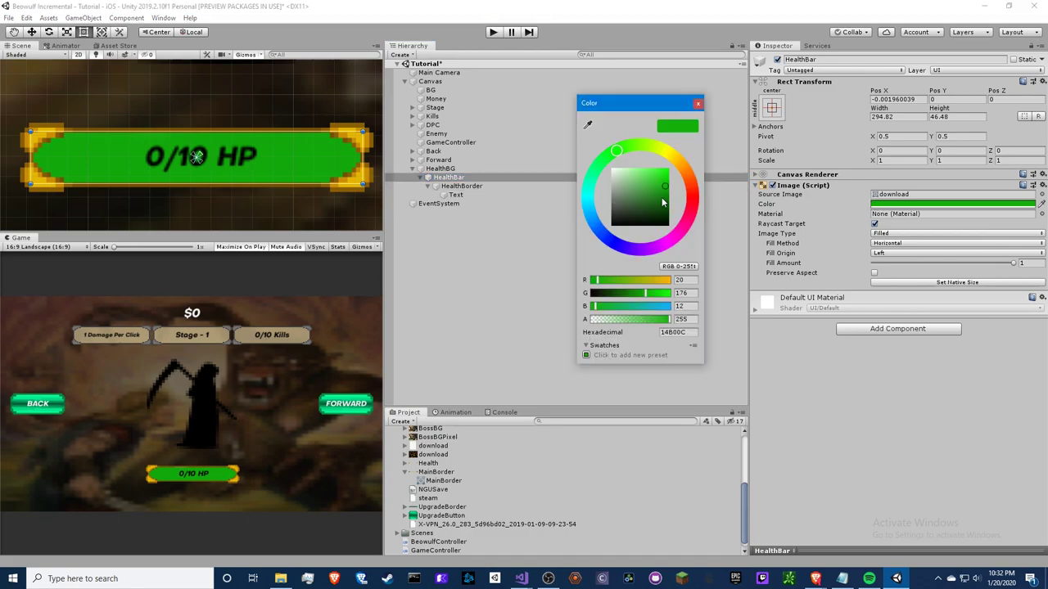
drag(685, 196, 700, 155)
click(697, 104)
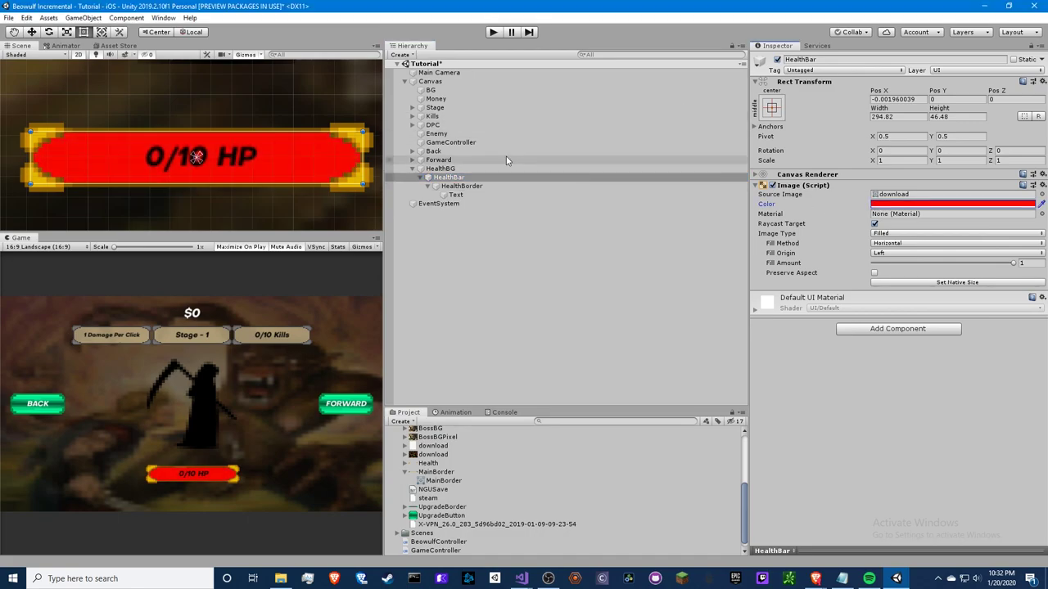
Set the HealthBG image colour to green.
click(506, 168)
click(950, 204)
click(507, 199)
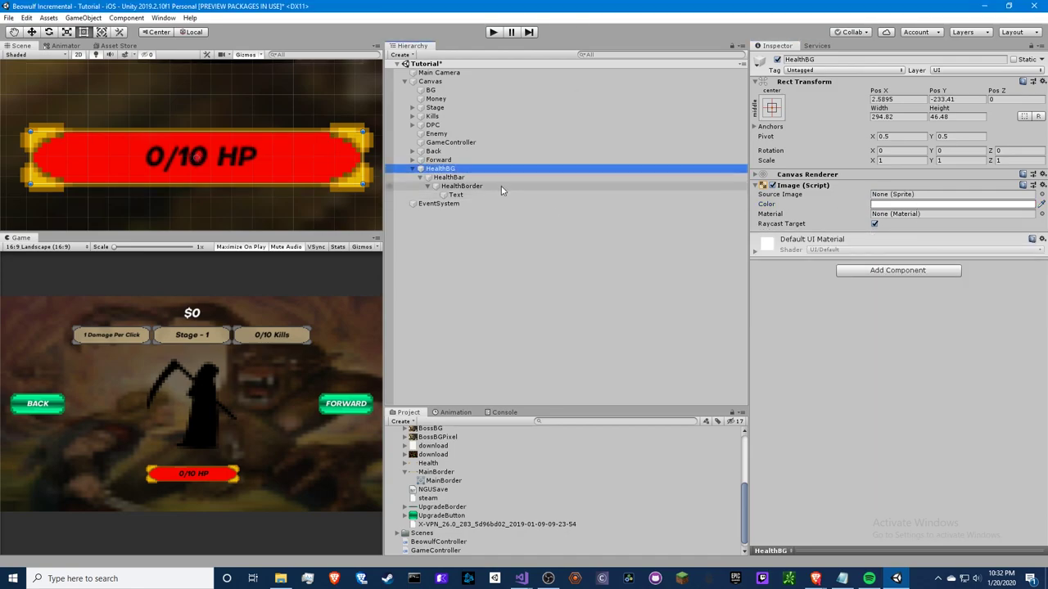
click(949, 204)
click(609, 160)
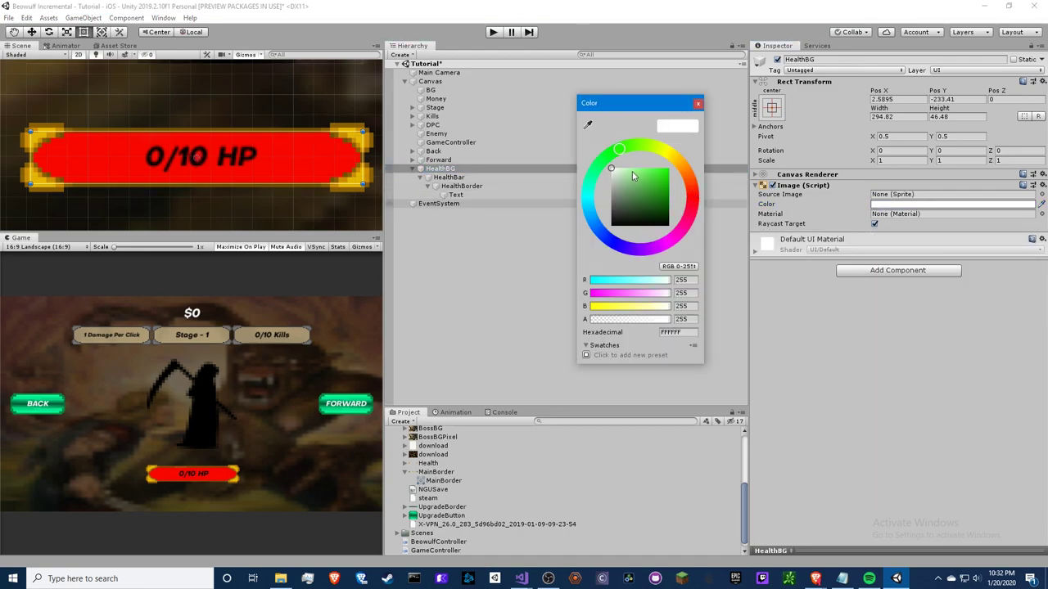
click(631, 171)
click(492, 177)
Test the bar by dragging Fill Amount to 0, undo, and return to GameController.
click(449, 177)
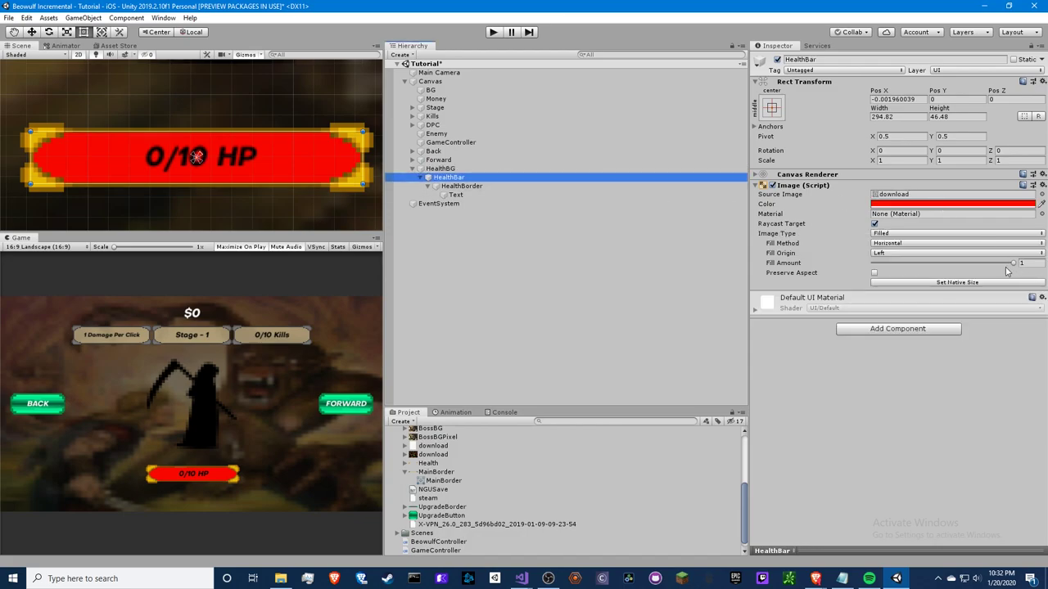
drag(1013, 263, 829, 257)
key(ctrl+z)
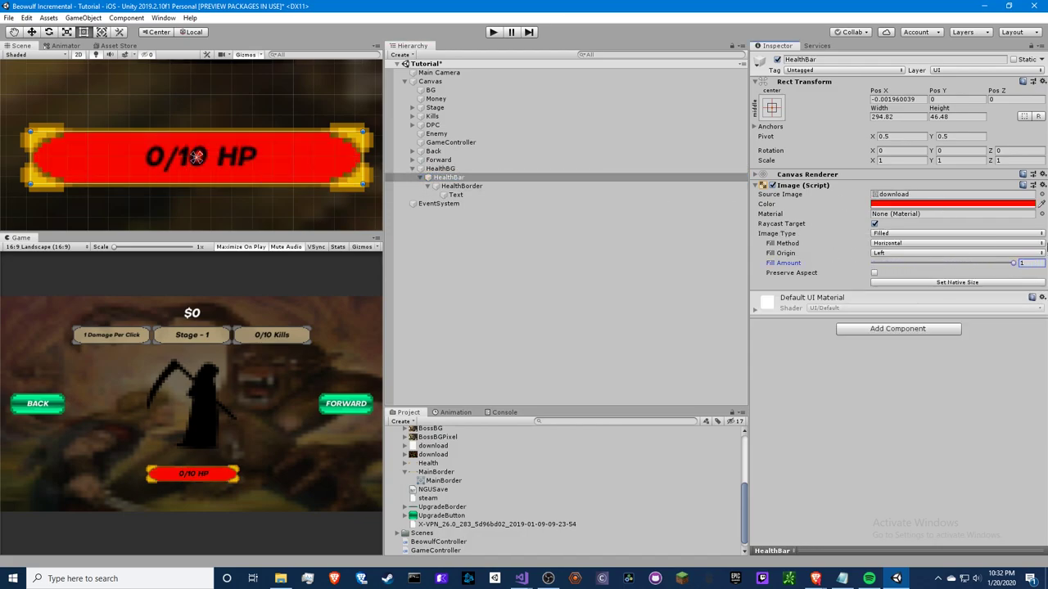
click(447, 169)
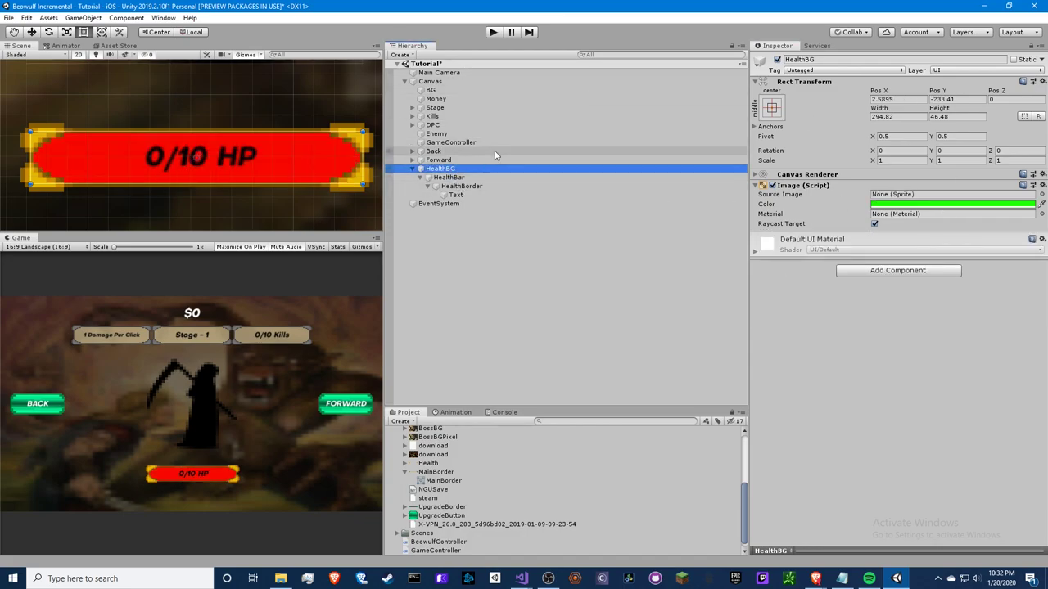
key(alt+Tab)
click(704, 181)
Declare a public double health field after dpc and copy that declaration.
key(Down)
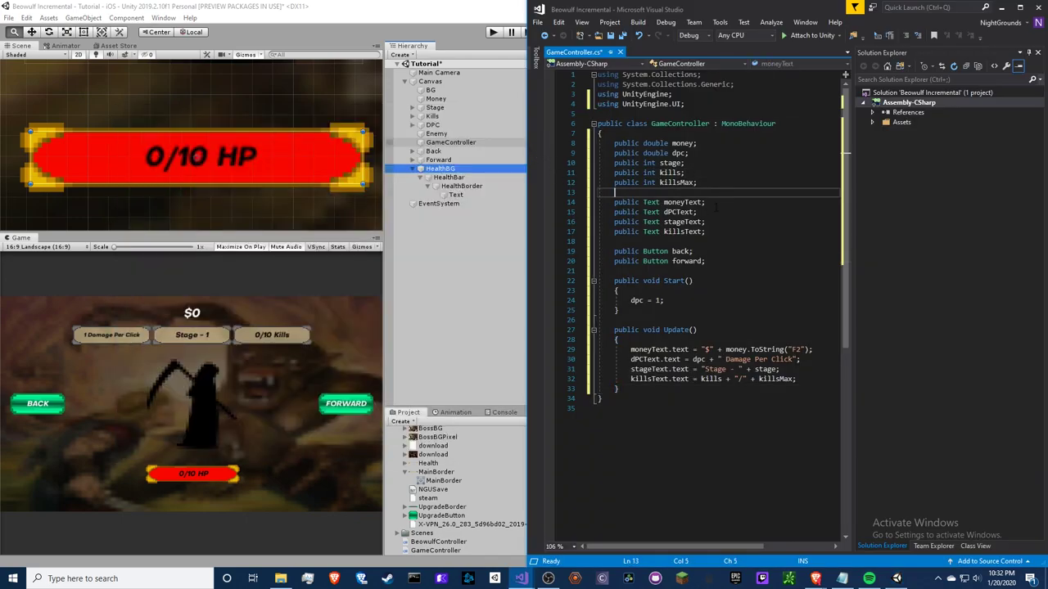
click(708, 154)
key(Return)
text(public )
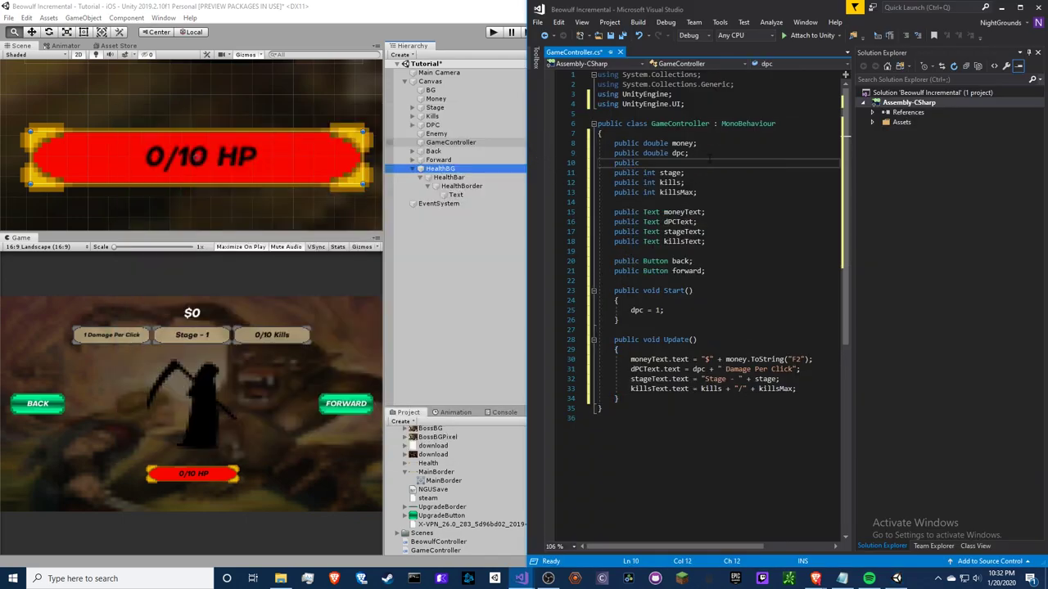
text(double health;)
key(shift+Home)
key(ctrl+c)
Add a public Text healthText field below killsText.
click(721, 240)
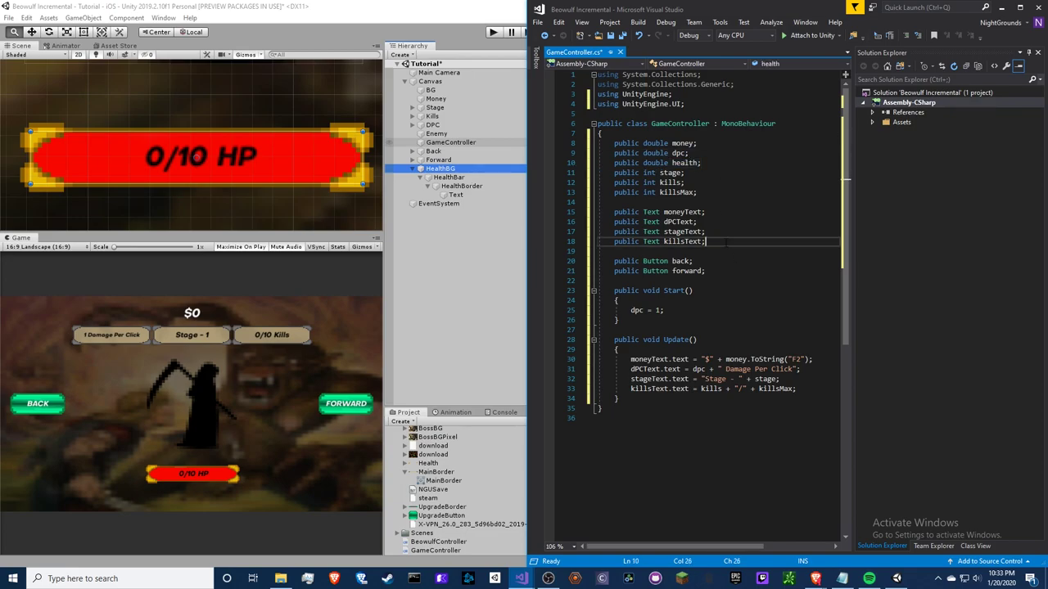
key(Return)
key(ctrl+v)
double_click(655, 251)
text(Text)
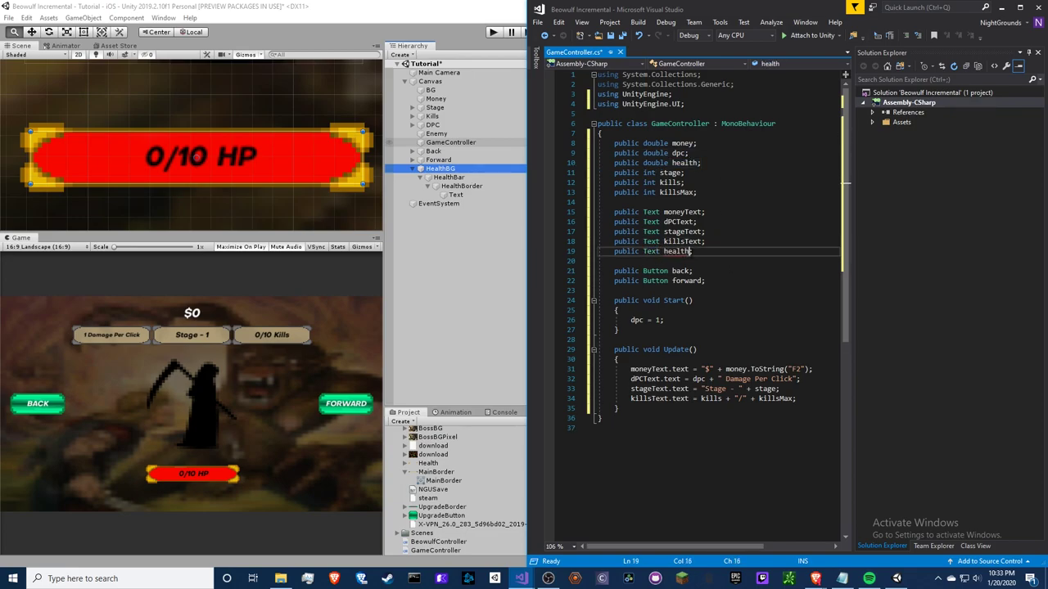
double_click(676, 252)
text(Text;)
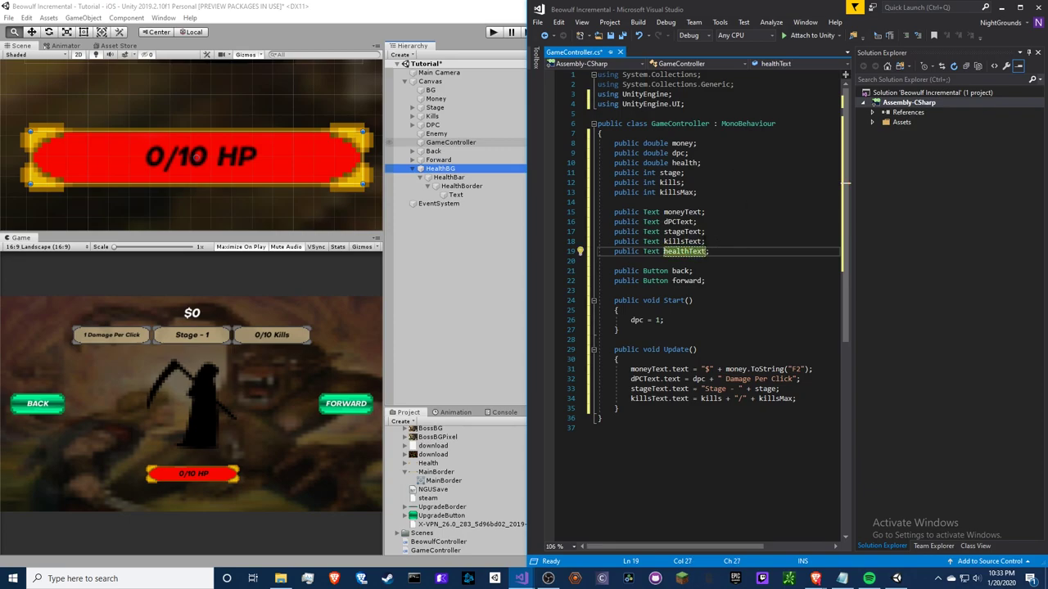
Start a healthText line in Update and duplicate the health declaration below it.
click(752, 399)
key(Return)
text(healthText)
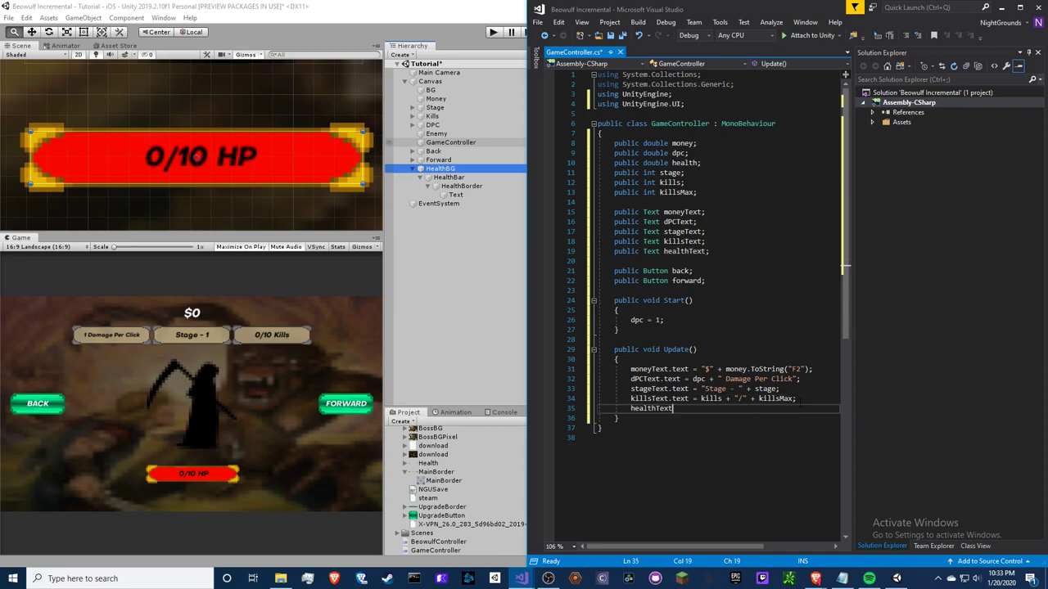
drag(704, 163, 711, 157)
key(ctrl+c)
click(712, 163)
key(ctrl+v)
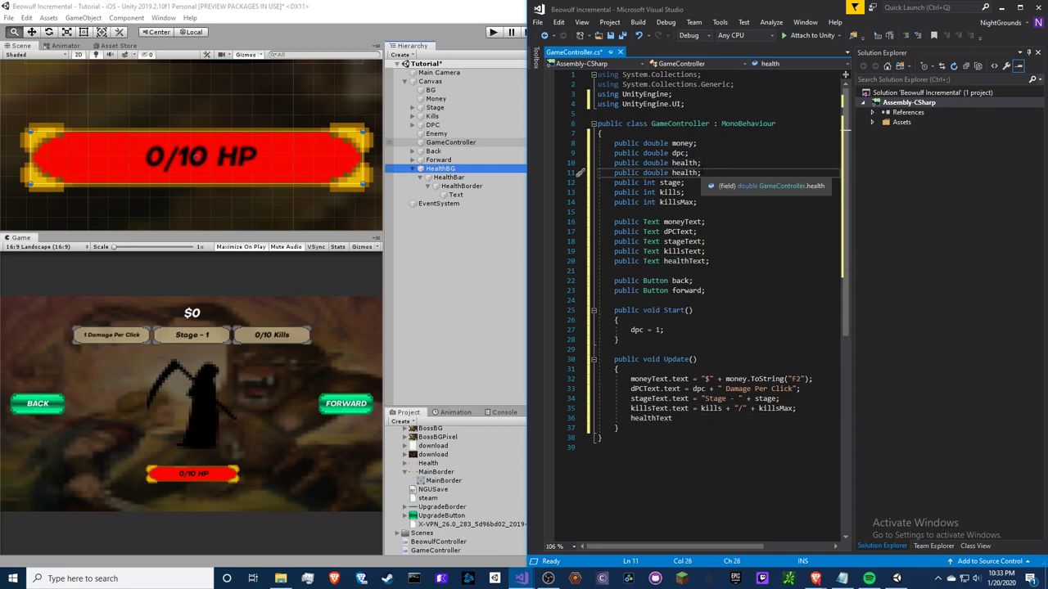
Name the duplicate field healthCap and begin healthText.text = with the copied kills expression.
text(Cap)
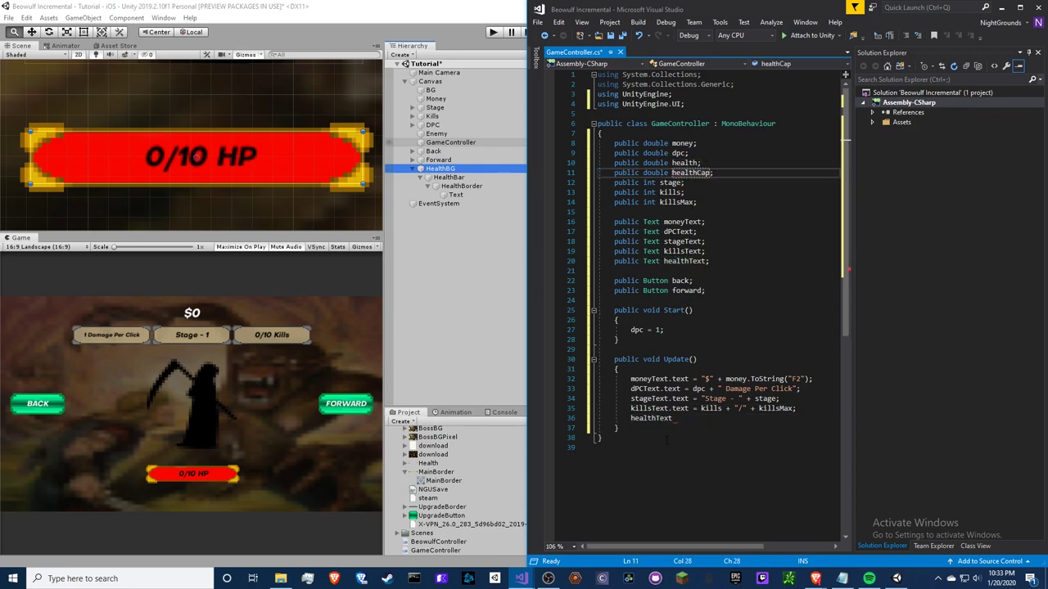
click(672, 419)
text(.text =)
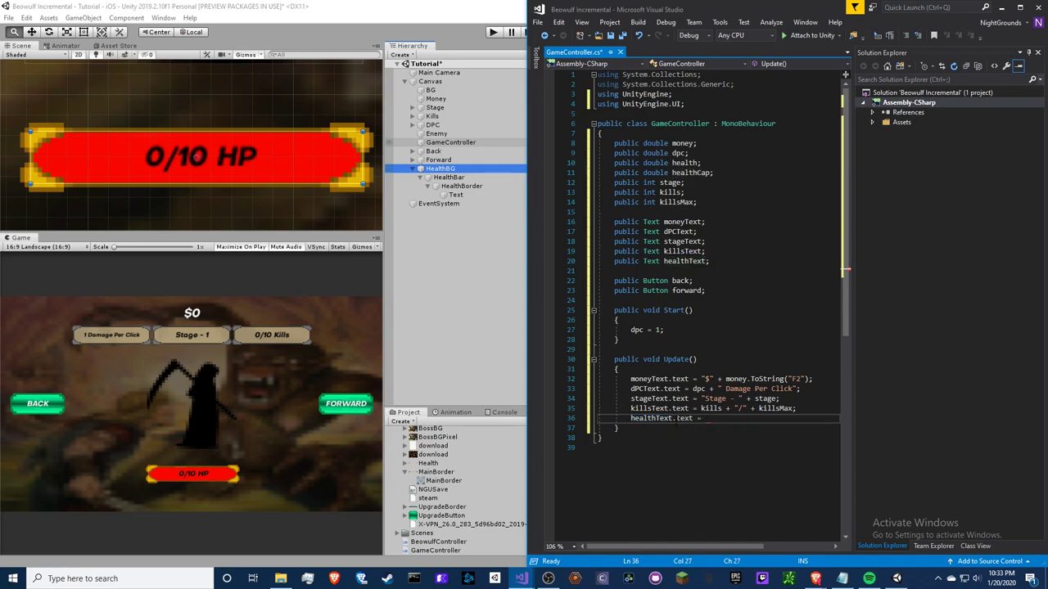
drag(701, 408, 796, 409)
key(ctrl+c)
click(702, 418)
key(ctrl+v)
Swap kills and killsMax for health and healthCap in that line, then save.
double_click(714, 419)
text(he)
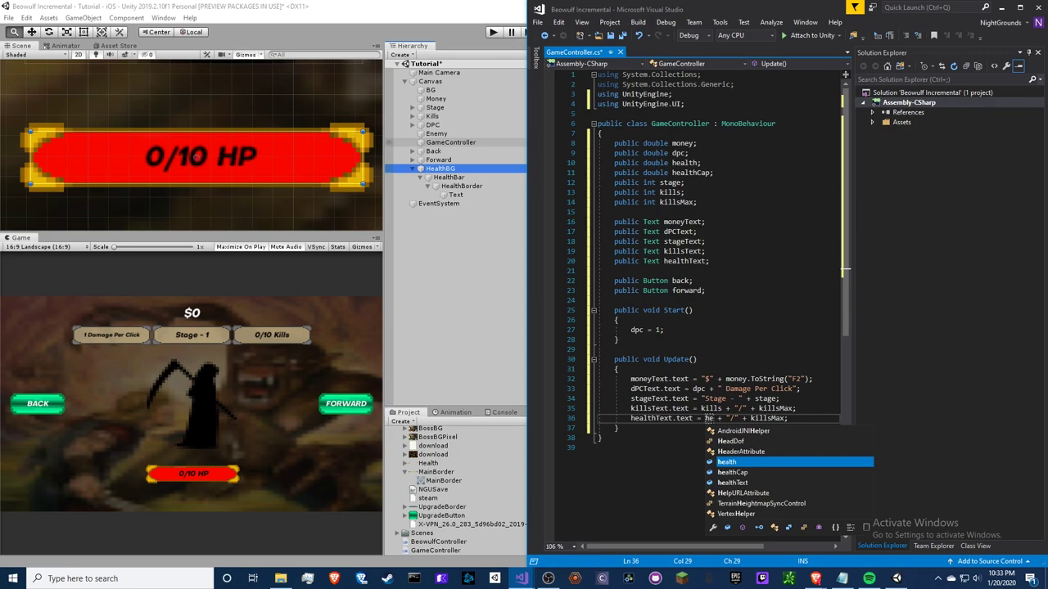
key(Tab)
double_click(782, 418)
text(healthC)
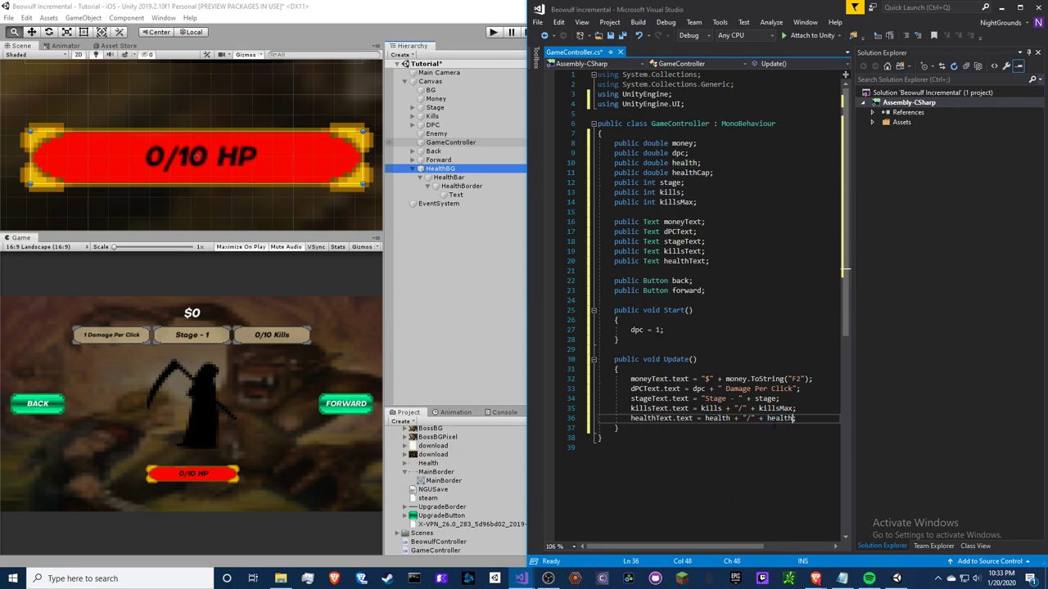
key(Tab)
key(ctrl+s)
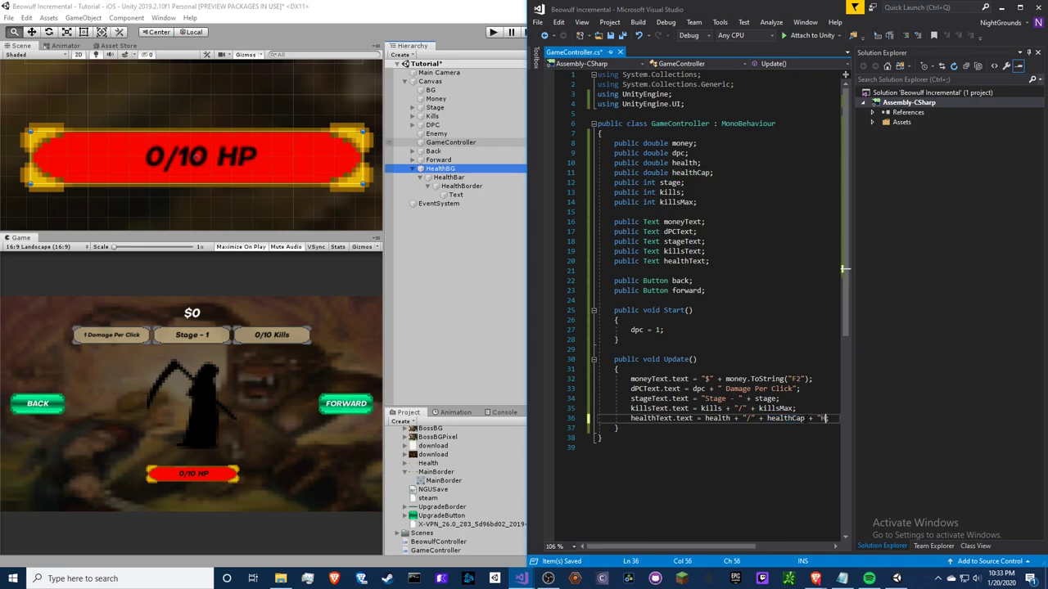
Append the ' Kills' and ' HP' suffixes to the kills and health text expressions.
key(Up)
key(Left)
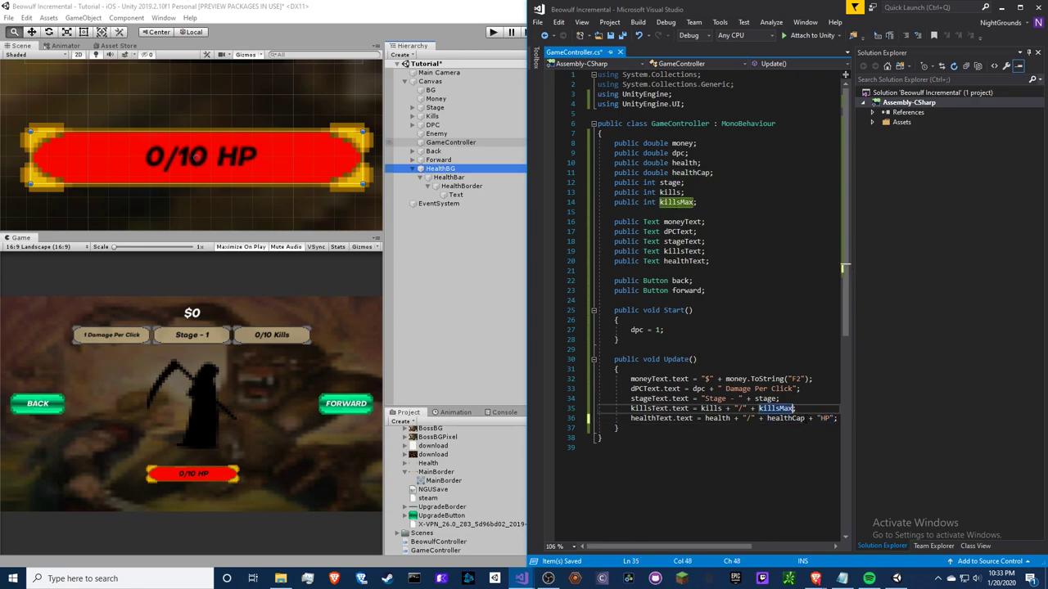
text(+ "/")
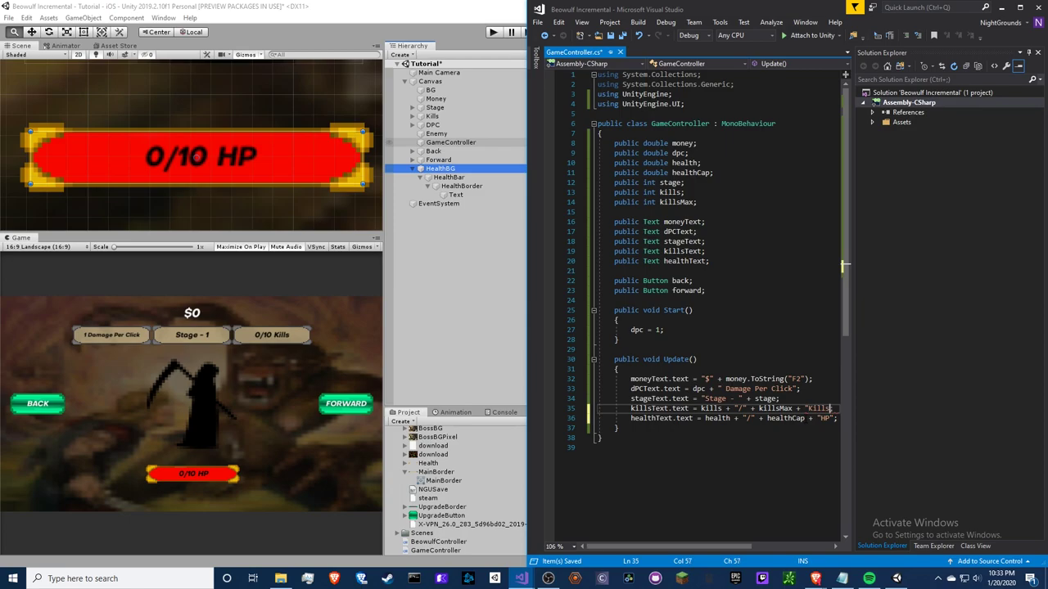
key(Down)
key(Right)
key(Right)
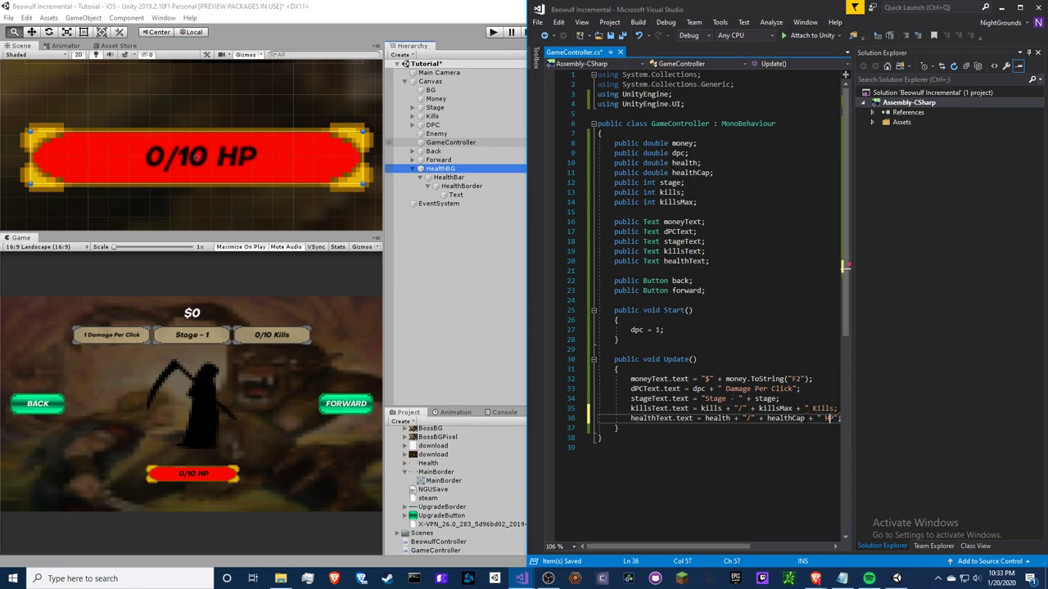
key(Up)
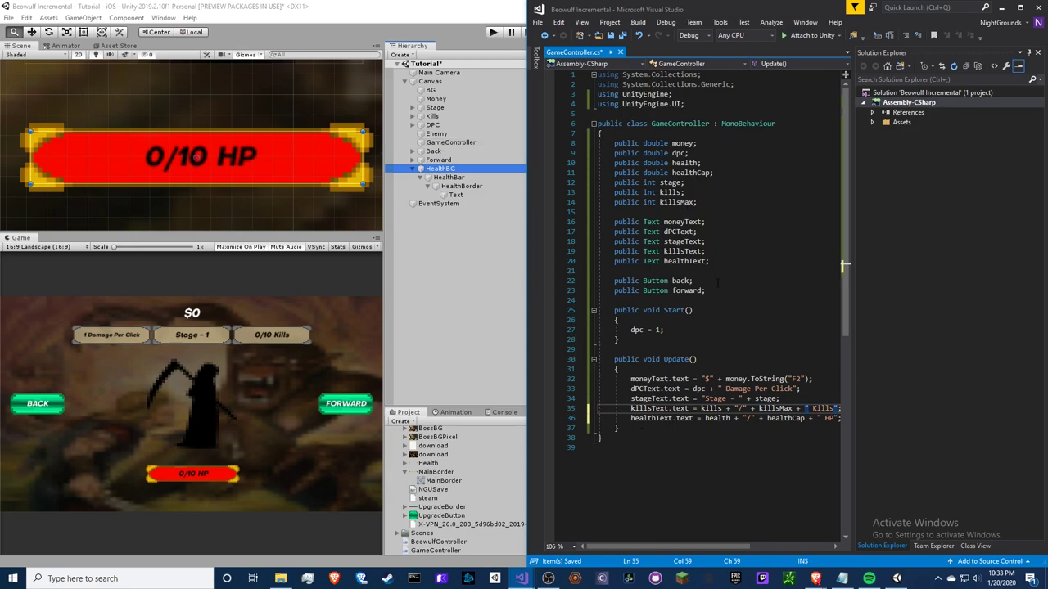
Add a new indented line at the end of Update for a condition.
click(690, 284)
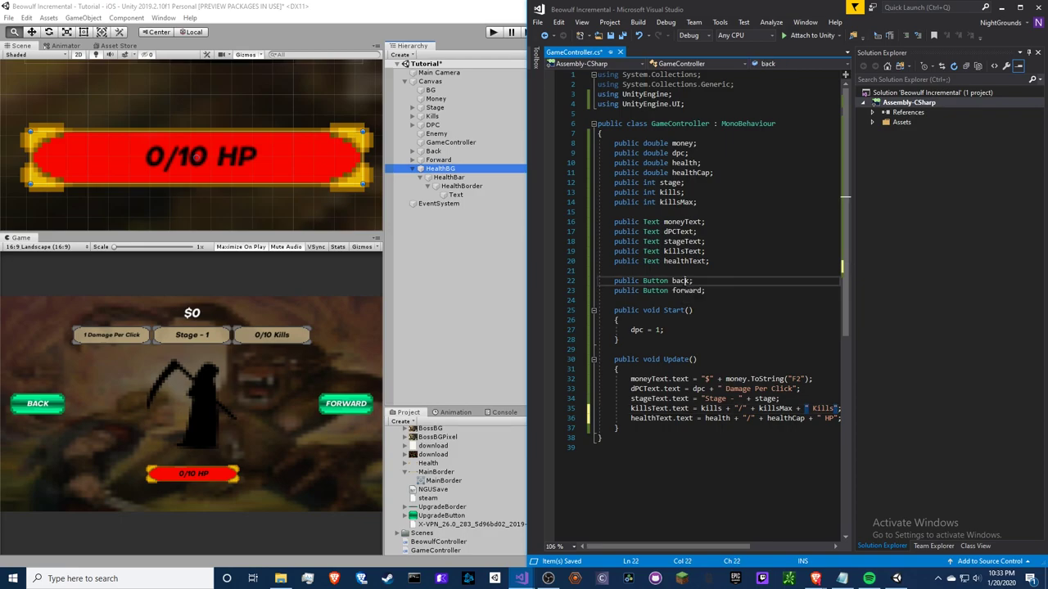
click(620, 369)
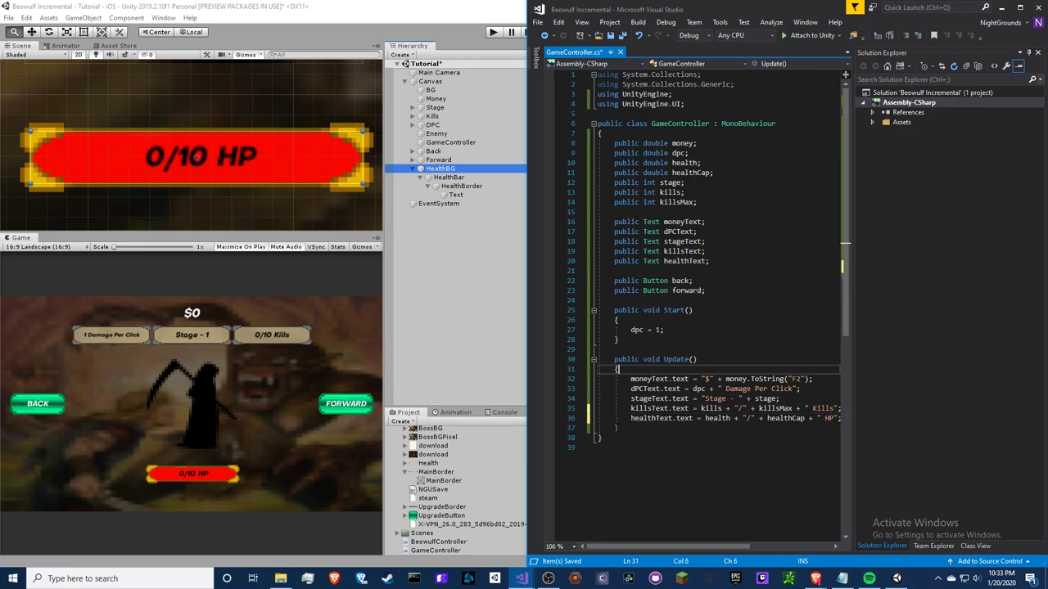
click(600, 428)
key(Return)
key(Up)
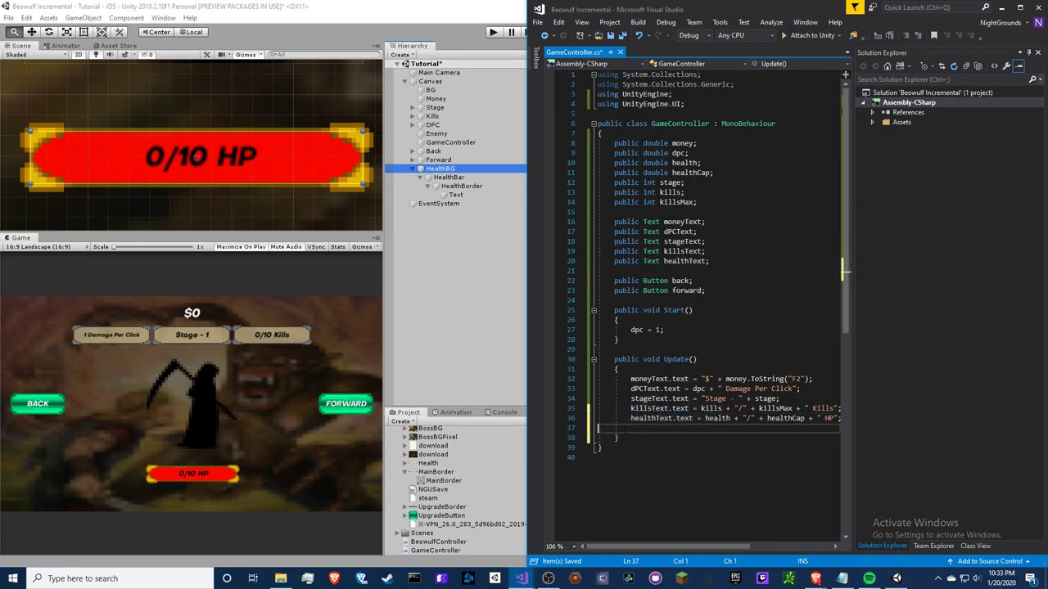
key(Return)
Begin 'if (stage' in Update and initialise stage = 1; in Start.
text(if ()
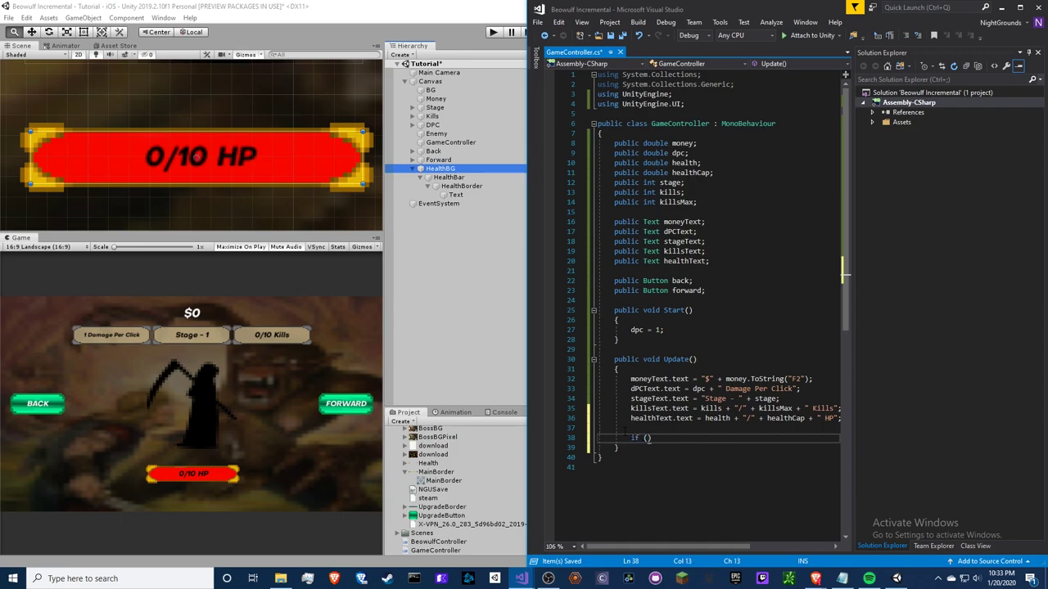
text(stage)
key(Up)
key(Up)
key(Up)
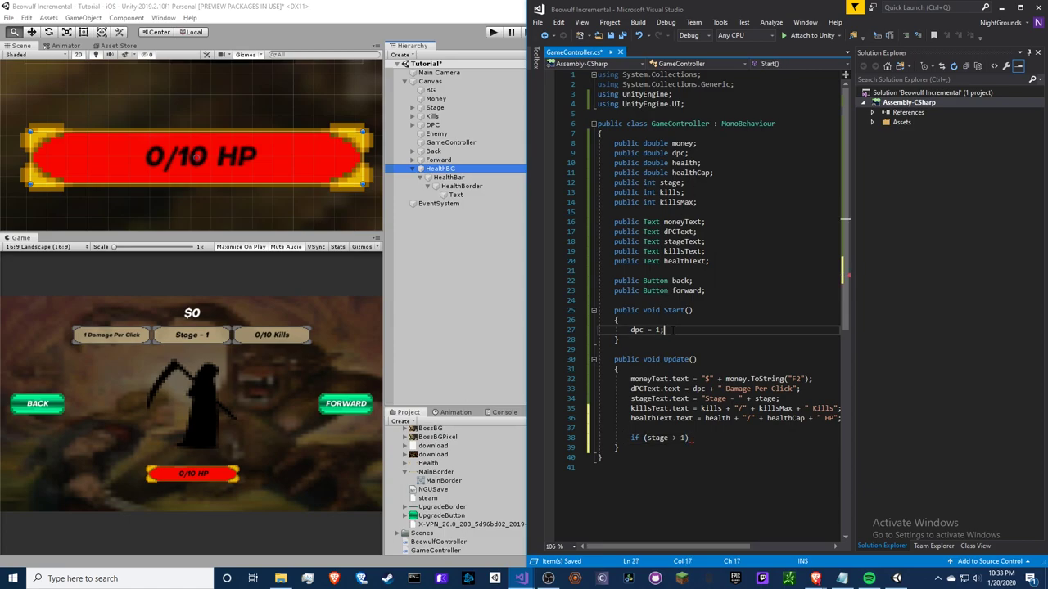
key(Return)
text(ba)
key(BackSpace)
key(BackSpace)
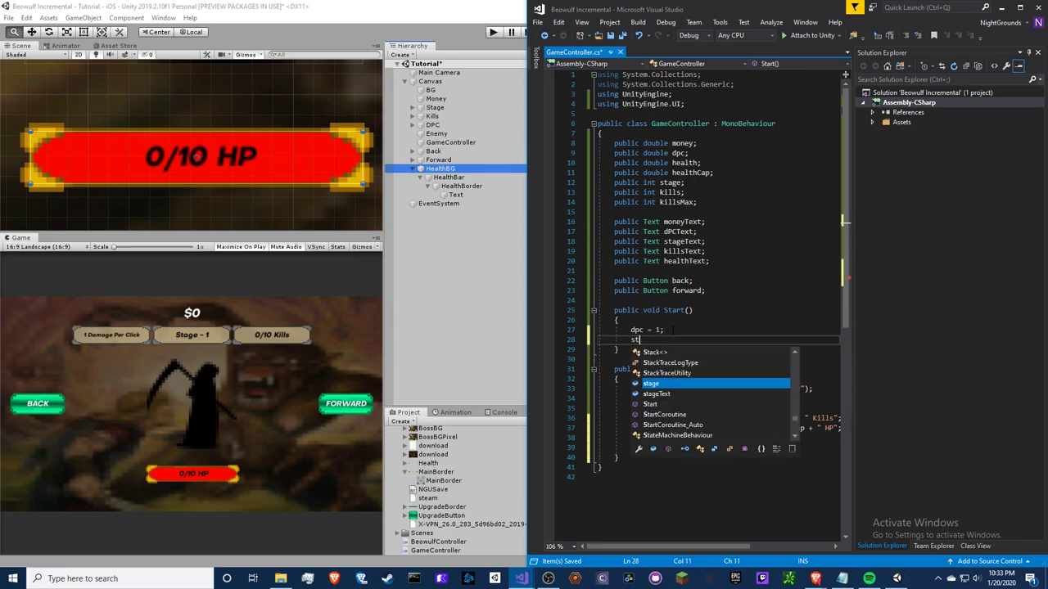
text(stage = 1;)
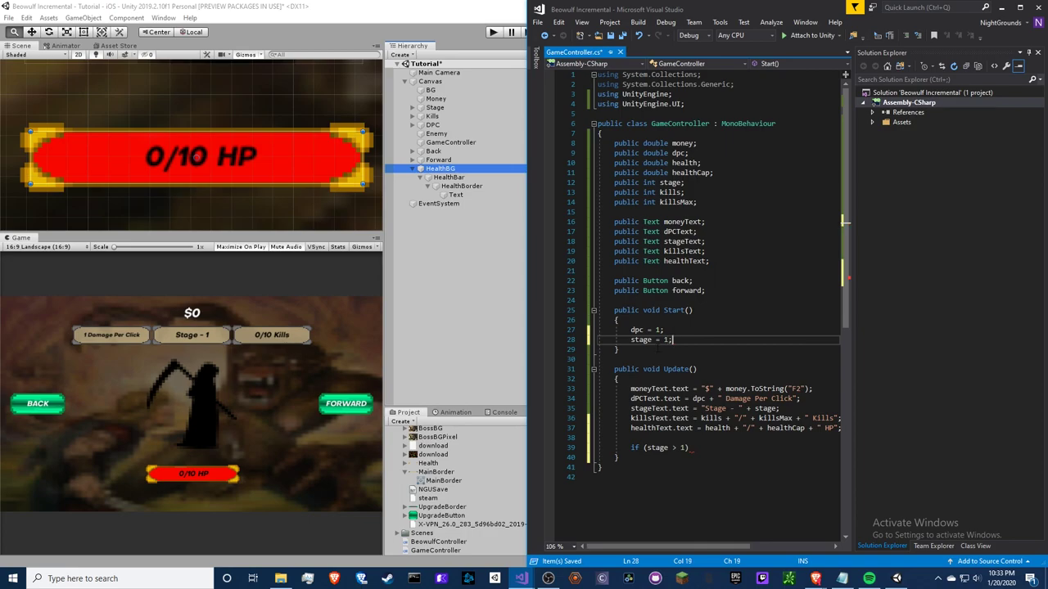
Complete 'if (stage > 1) back.gameObject.SetActive(true);' on a single line.
double_click(643, 340)
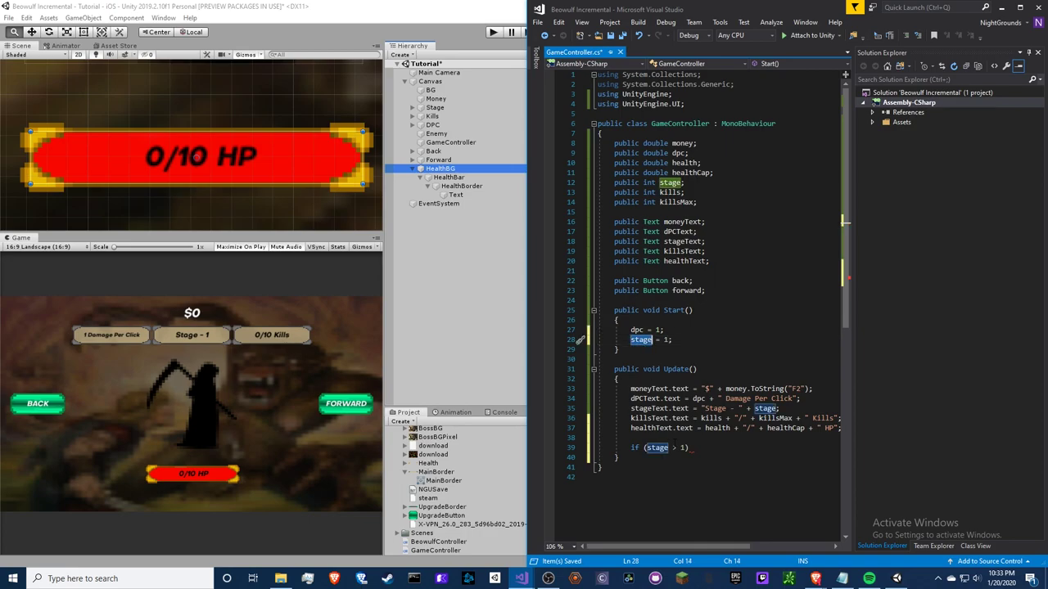
double_click(689, 281)
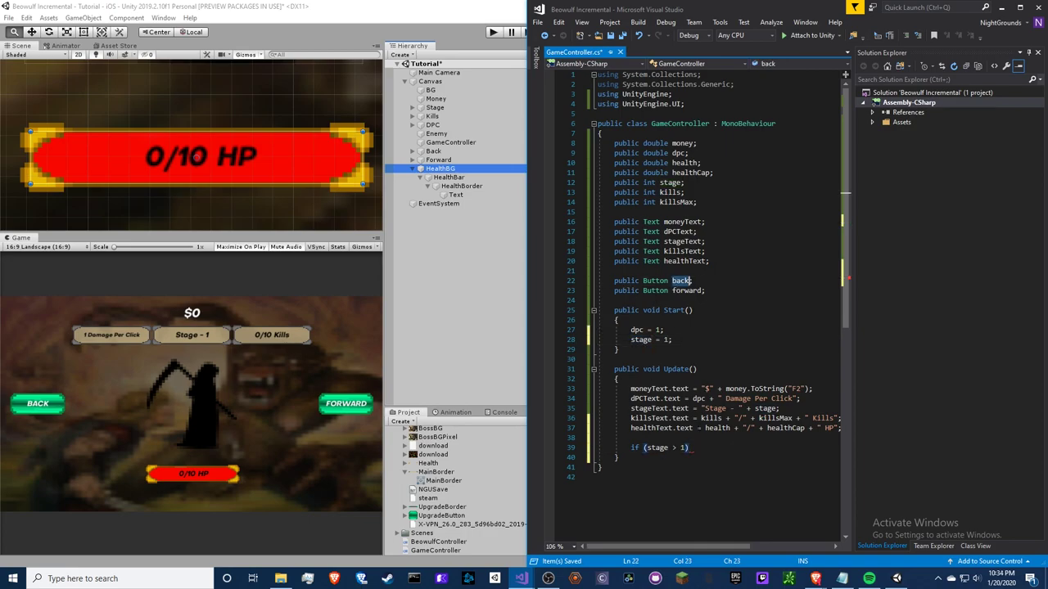
key(ctrl+c)
click(700, 448)
key(Return)
key(ctrl+v)
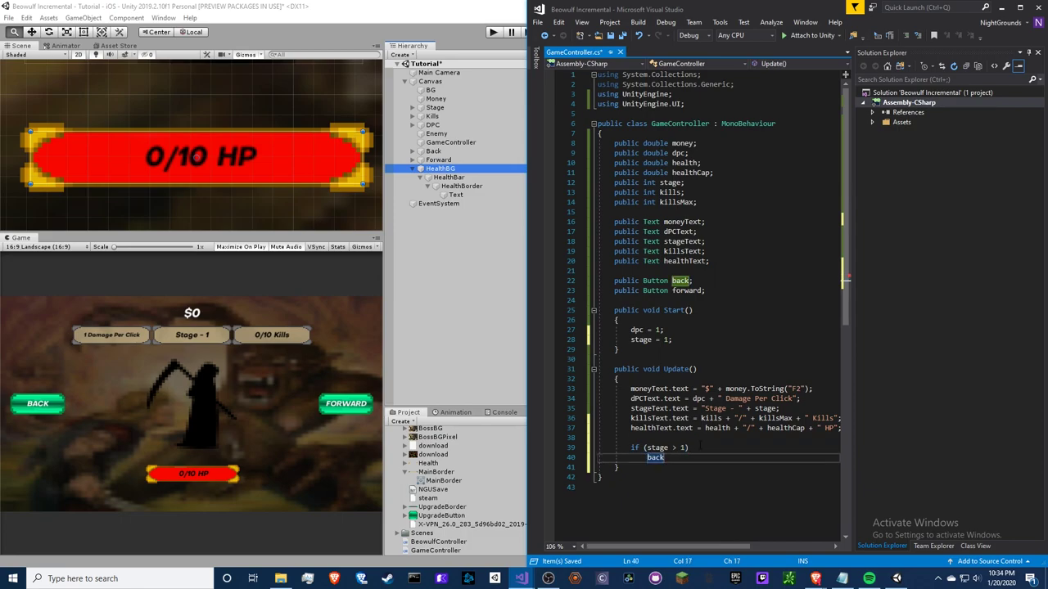
text(.gameObject/)
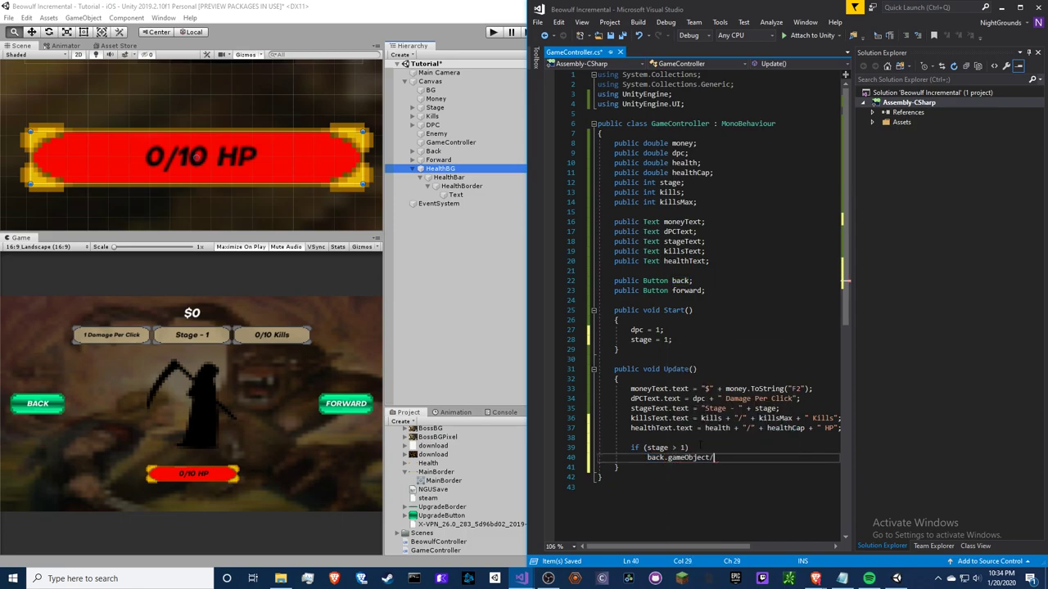
key(BackSpace)
text(.SetActive(t)
text(rue);)
key(ctrl+shift+Left)
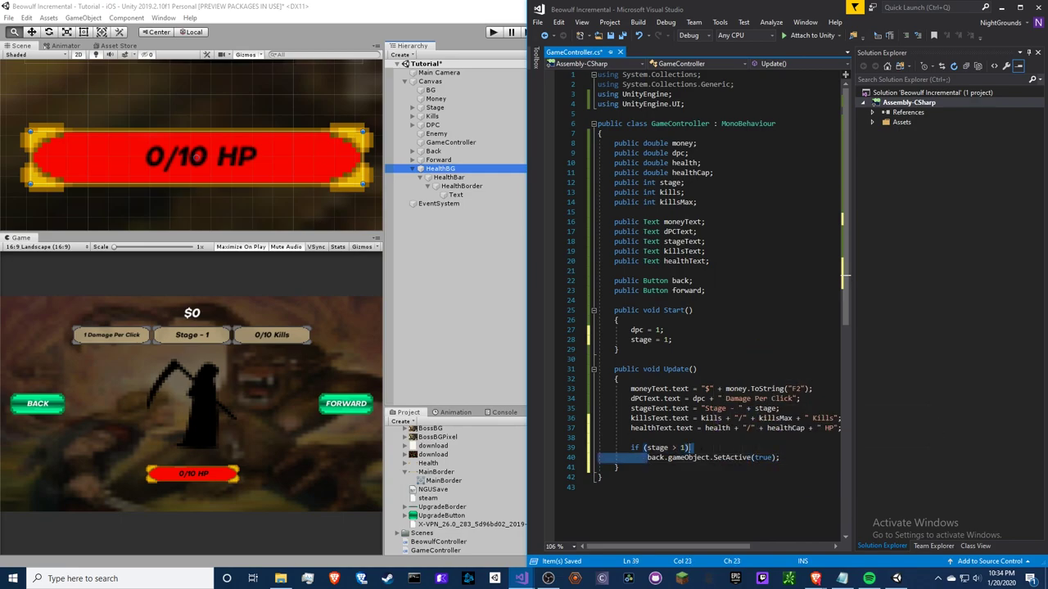
key(Delete)
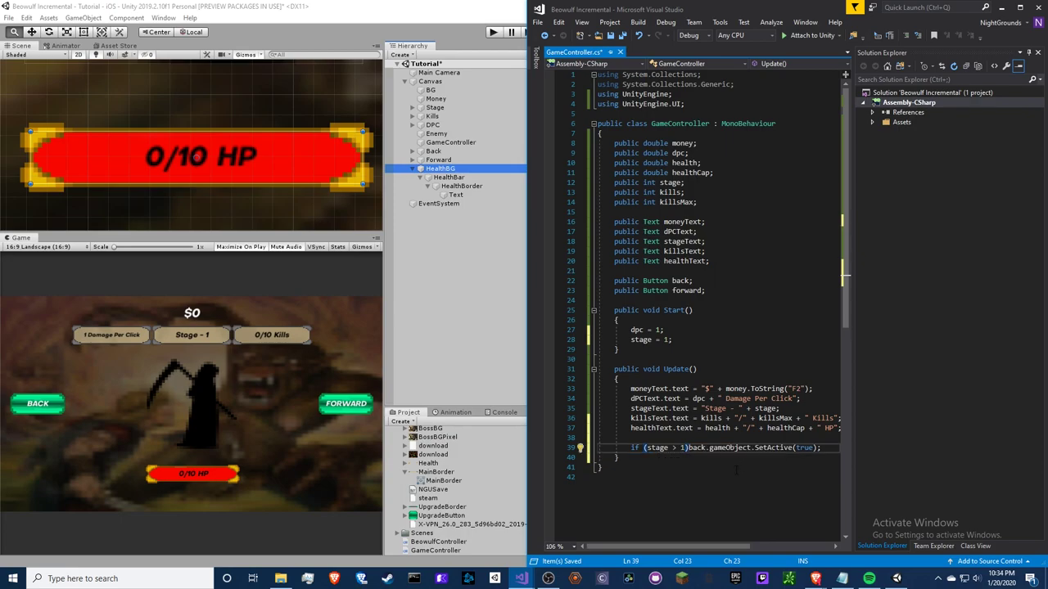
key(End)
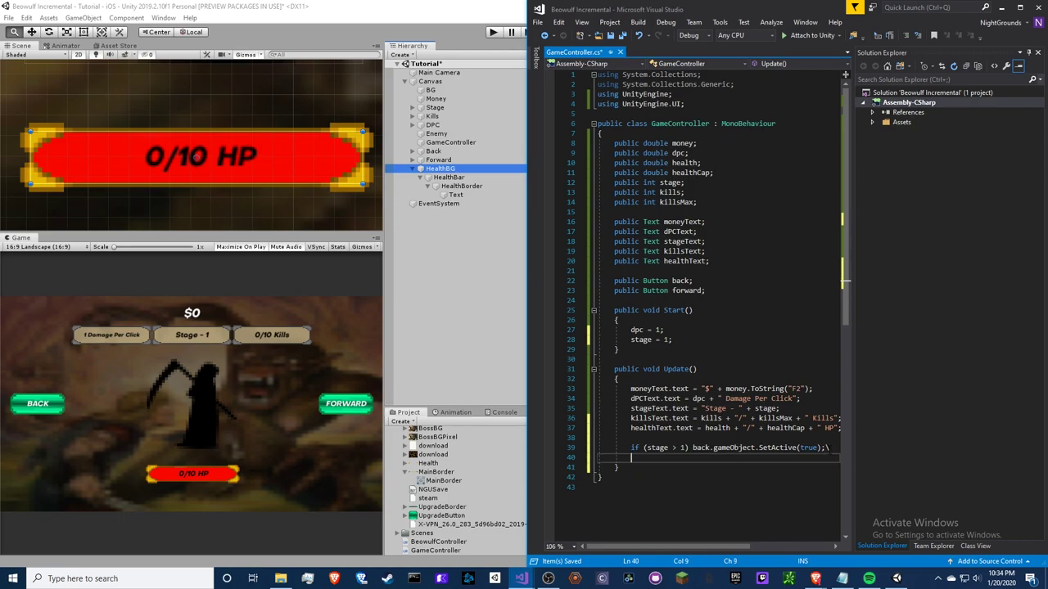
Add 'else back.gameObject.SetActive(false);' below the if statement.
key(Return)
text(else)
key(Return)
text(back)
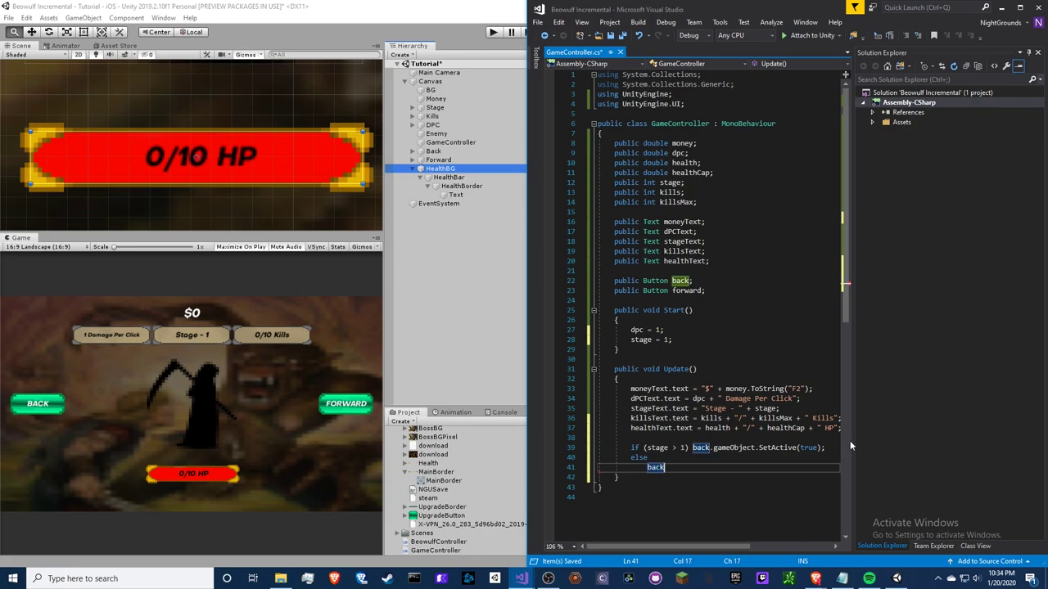
drag(849, 448, 692, 448)
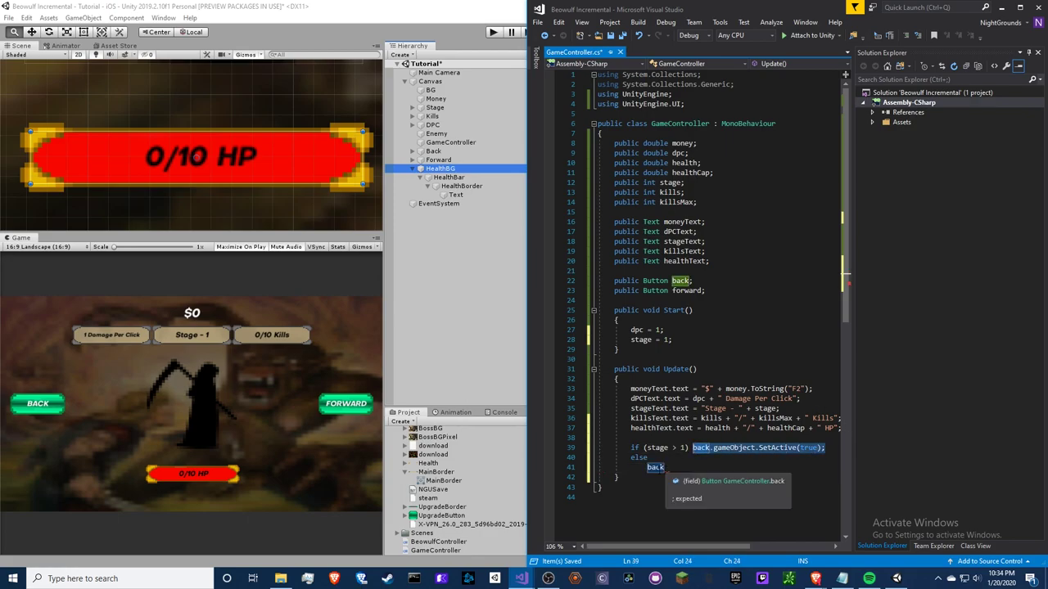
key(ctrl+c)
double_click(655, 468)
key(ctrl+v)
double_click(765, 467)
text(fals)
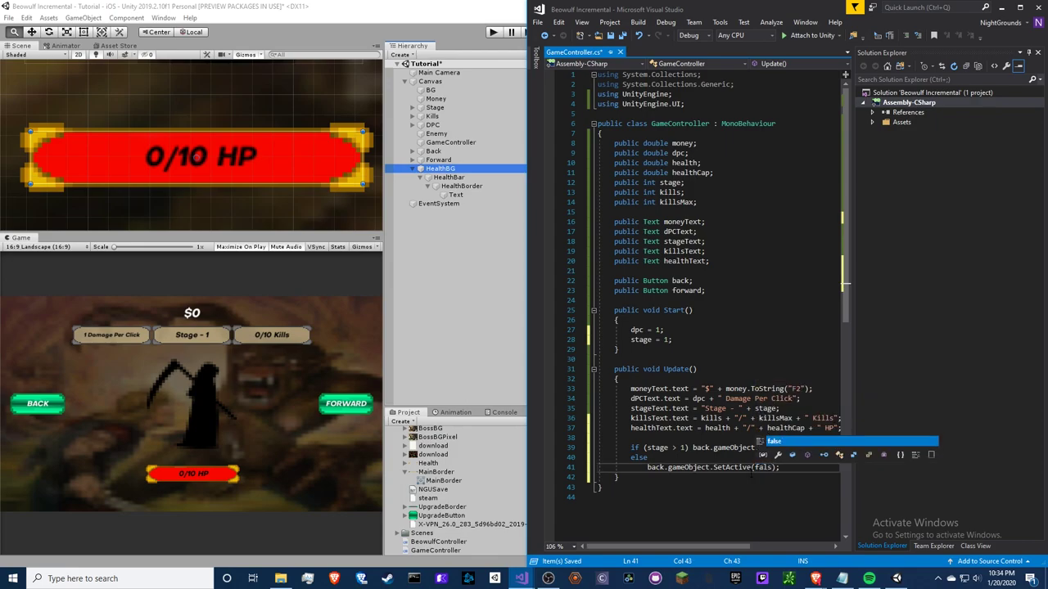
text(e)
click(665, 330)
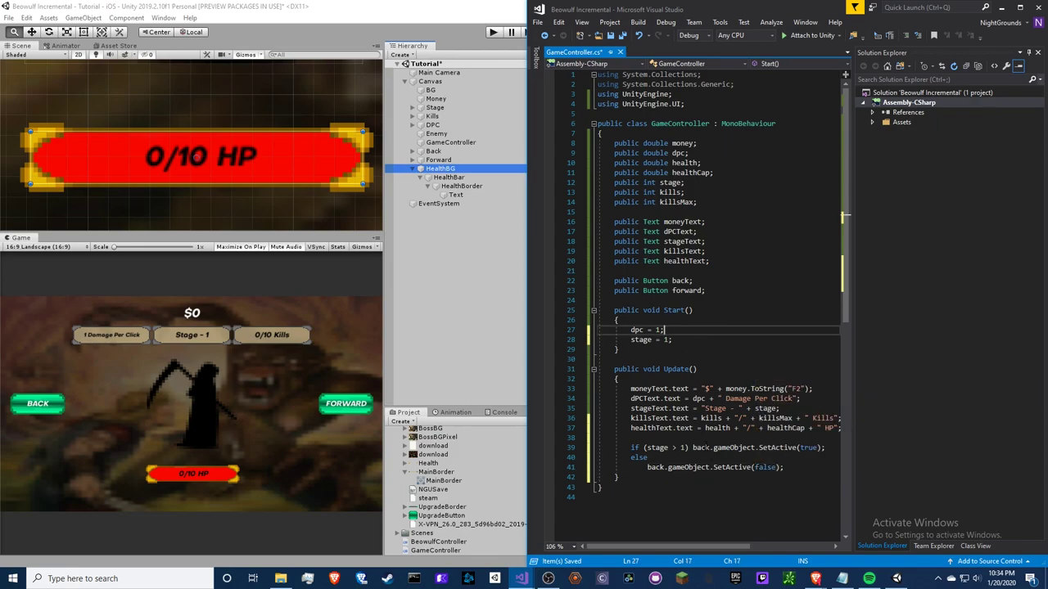
Add blank lines below and begin another if statement.
click(642, 477)
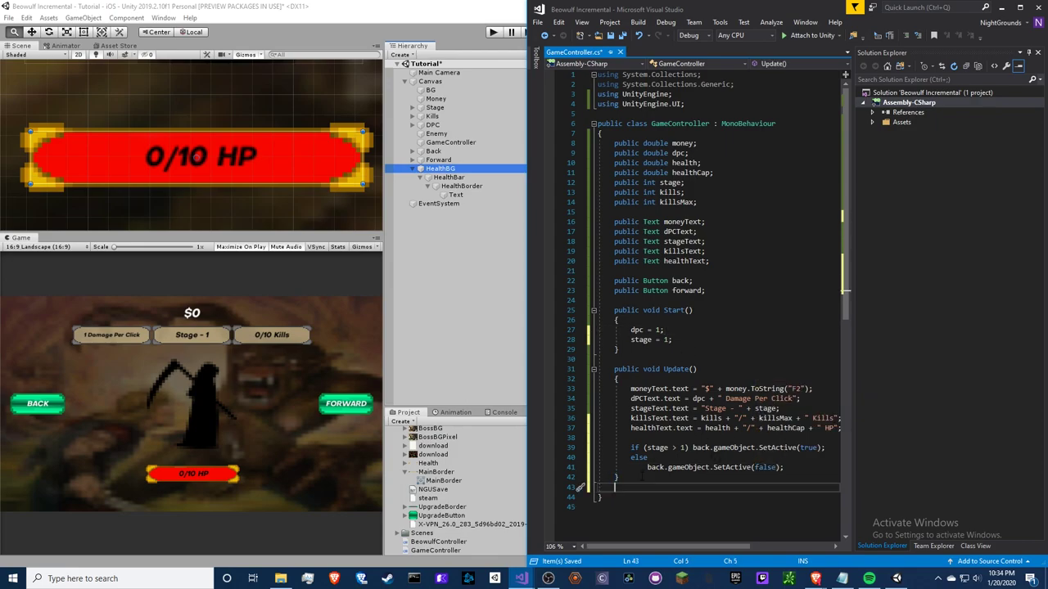
click(797, 470)
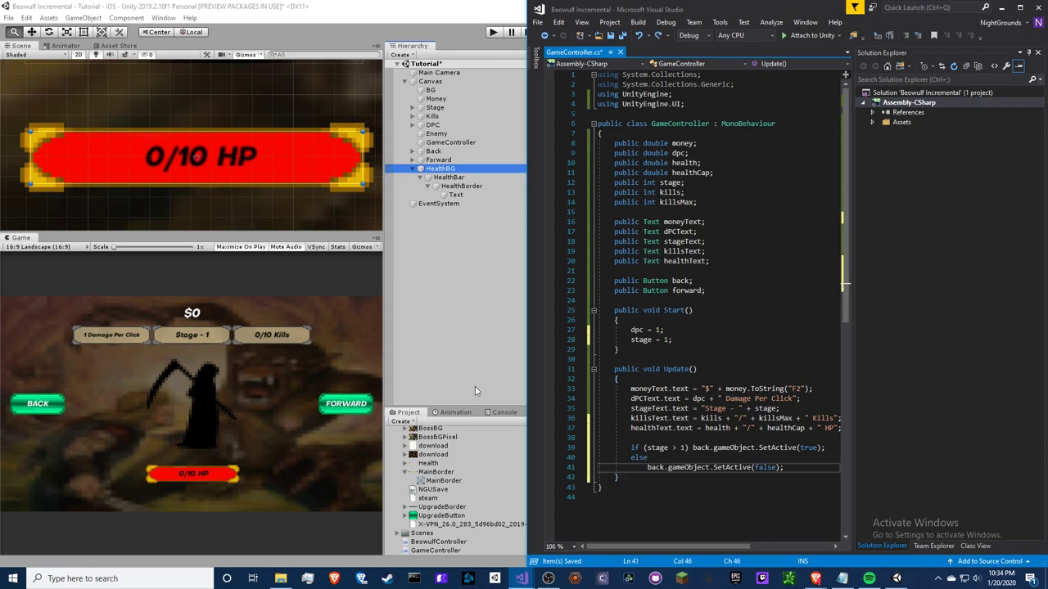
key(Return)
key(Return)
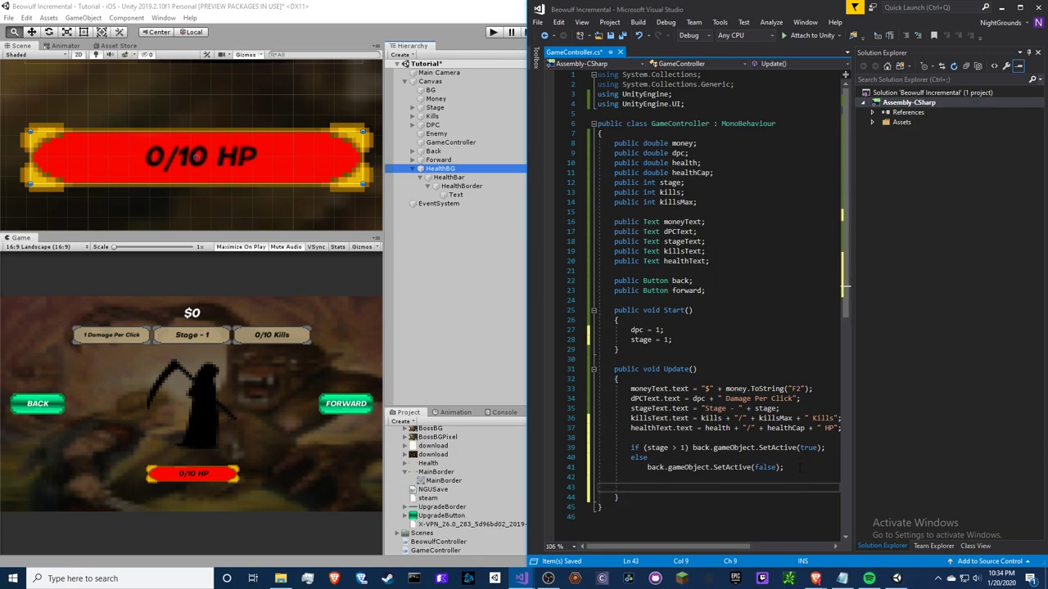
text(if)
Duplicate the stage field declaration and rename the copy to stageMax.
click(694, 186)
key(ctrl+d)
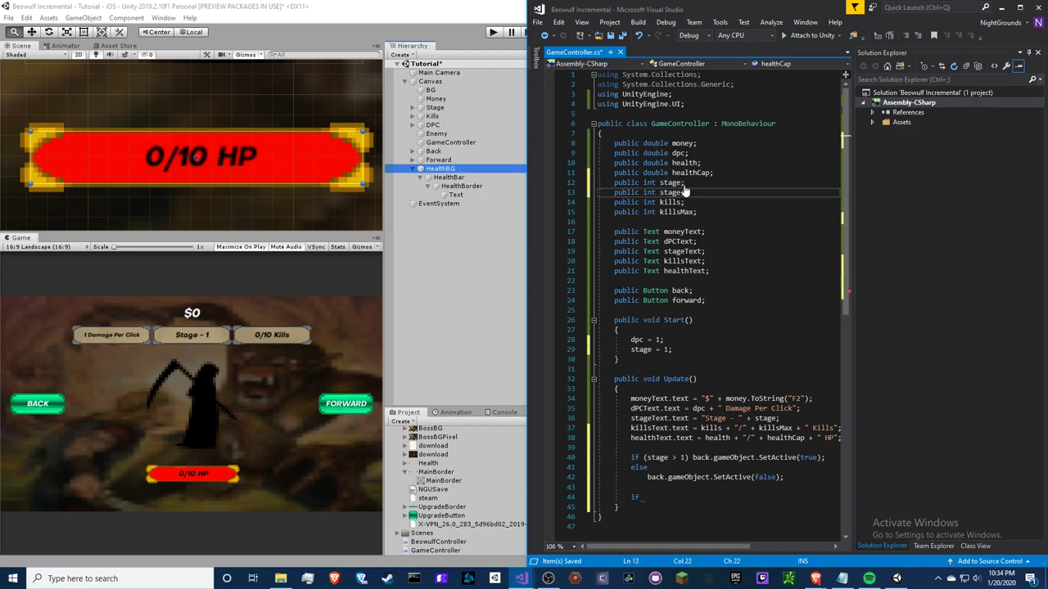
click(683, 192)
text(Max)
click(677, 193)
Write the condition 'if (stage != stageMax)' in Update.
click(659, 488)
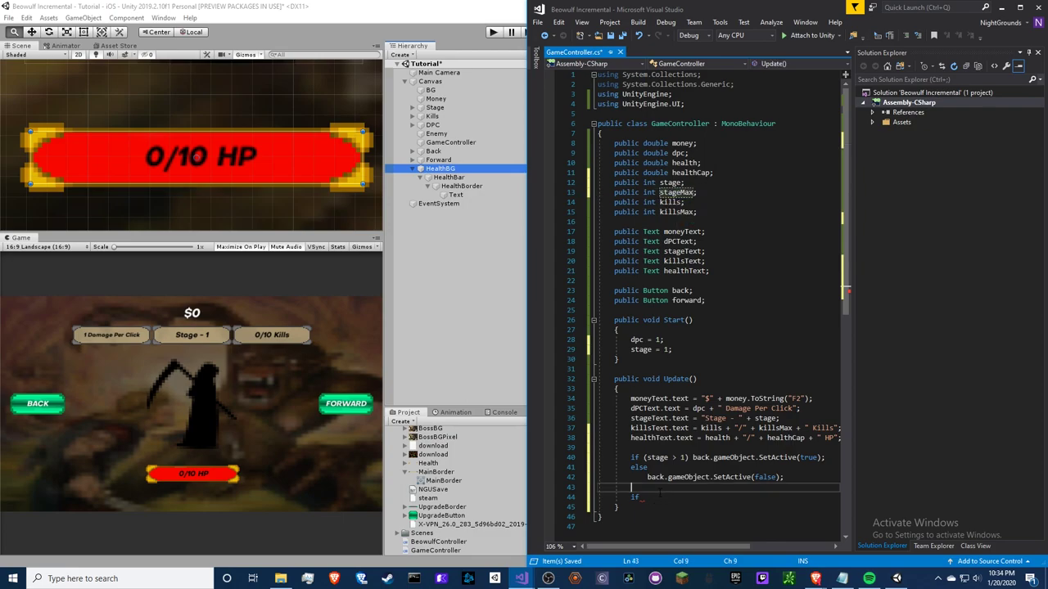
click(666, 496)
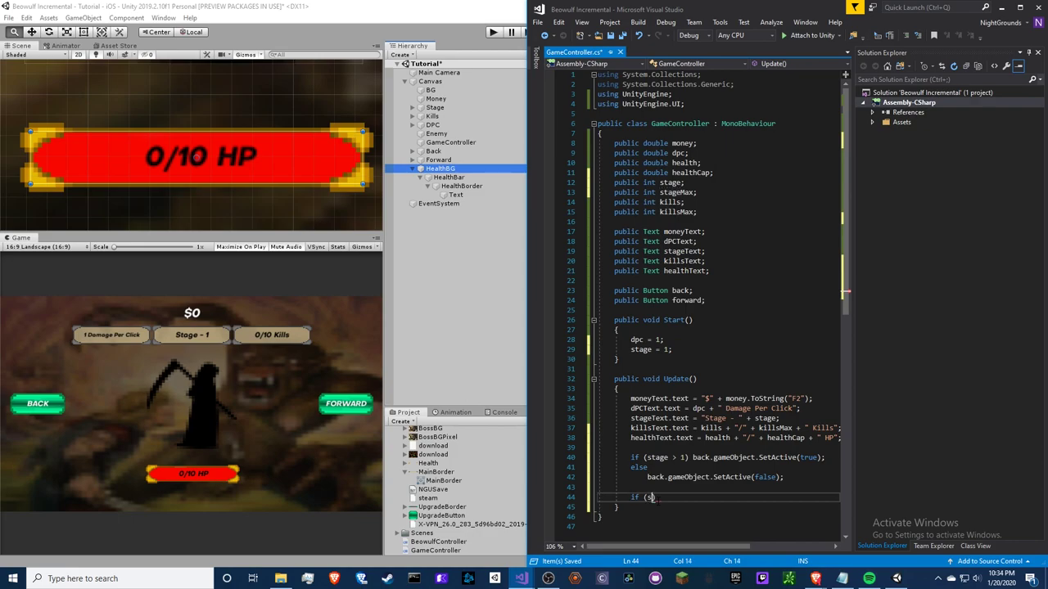
text((stage)
text( ==)
key(Escape)
click(677, 212)
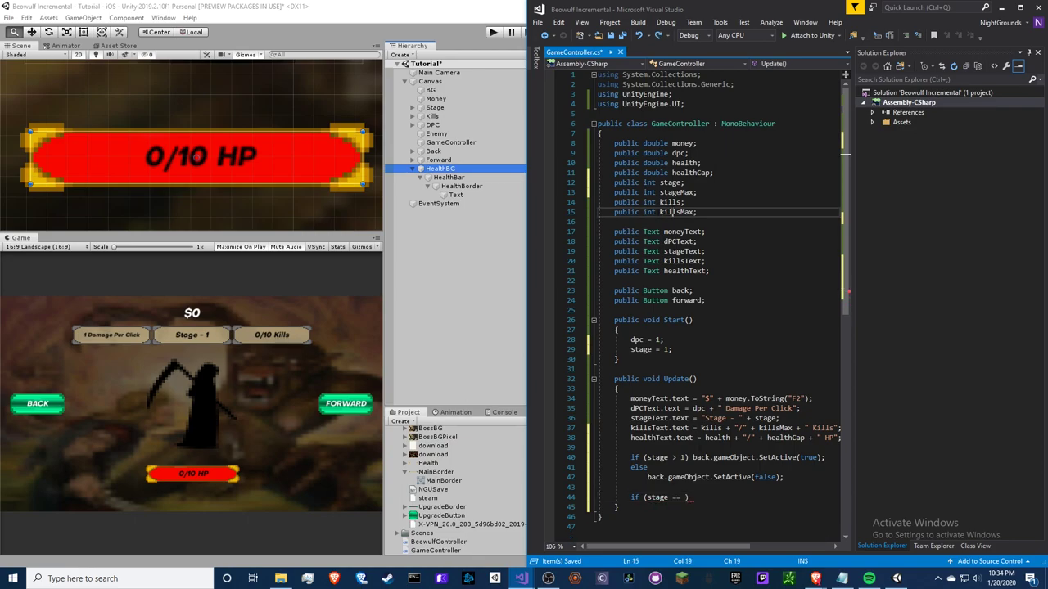
double_click(677, 192)
key(ctrl+c)
click(689, 497)
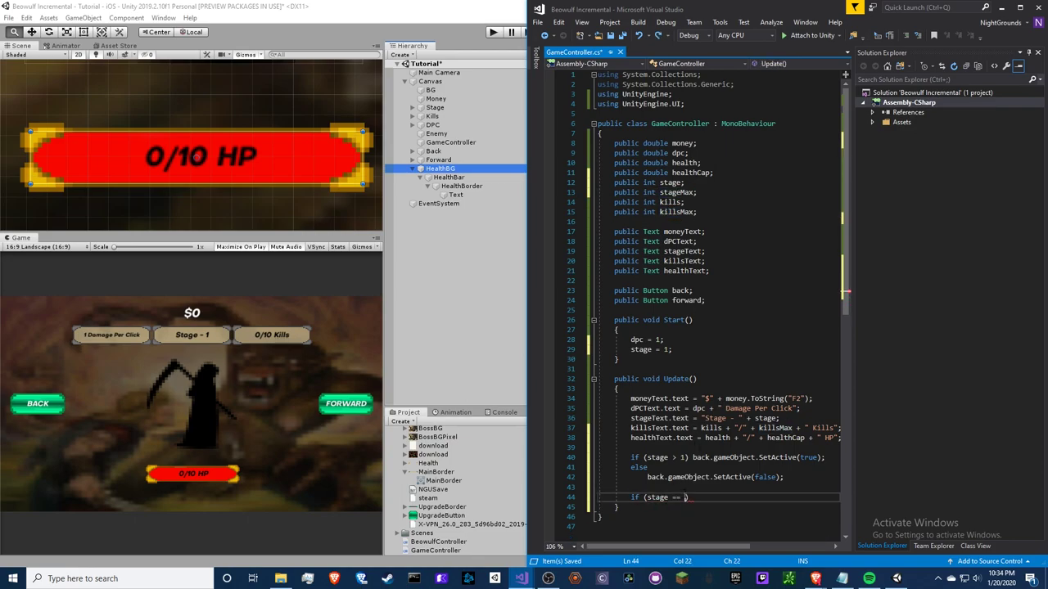
key(ctrl+v)
click(677, 497)
key(BackSpace)
text(!)
Make the if branch call forward.SetActive(true), adapted from the back button line.
drag(826, 458, 693, 457)
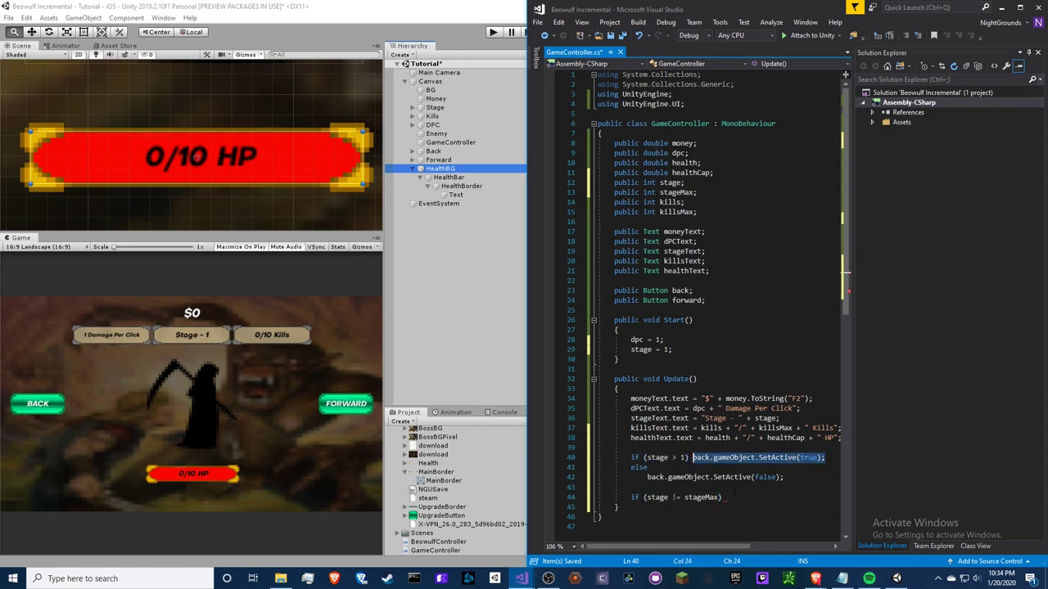
key(ctrl+c)
click(734, 493)
key(ctrl+v)
double_click(670, 300)
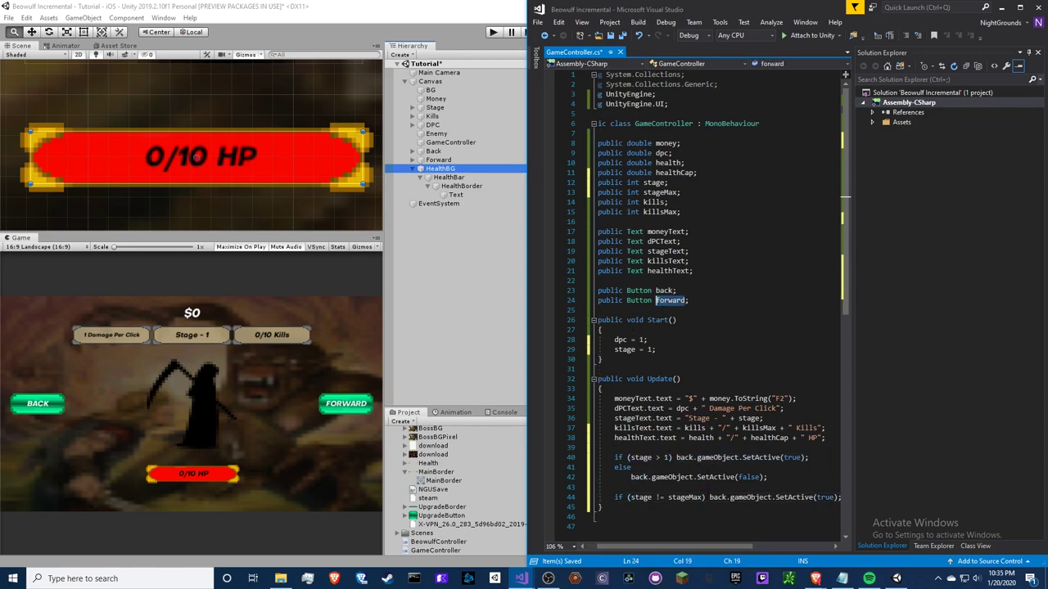
key(ctrl+c)
double_click(718, 497)
key(ctrl+v)
Add an else branch calling forward.SetActive(false), copied from the back button's else.
scroll(663, 518, left, 1)
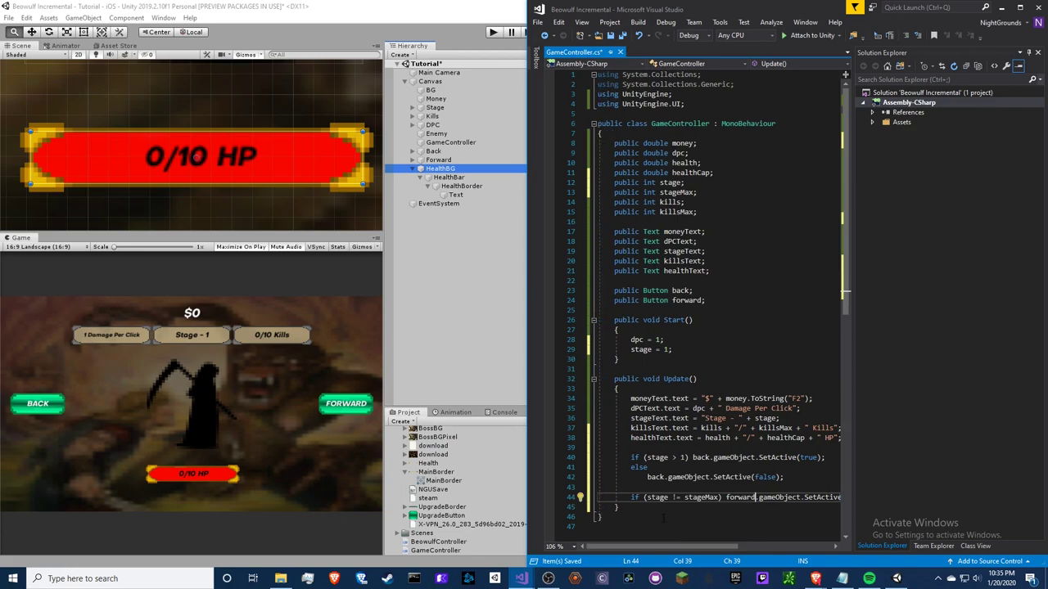
drag(785, 477, 827, 457)
key(ctrl+c)
key(Down)
key(Down)
key(Down)
key(End)
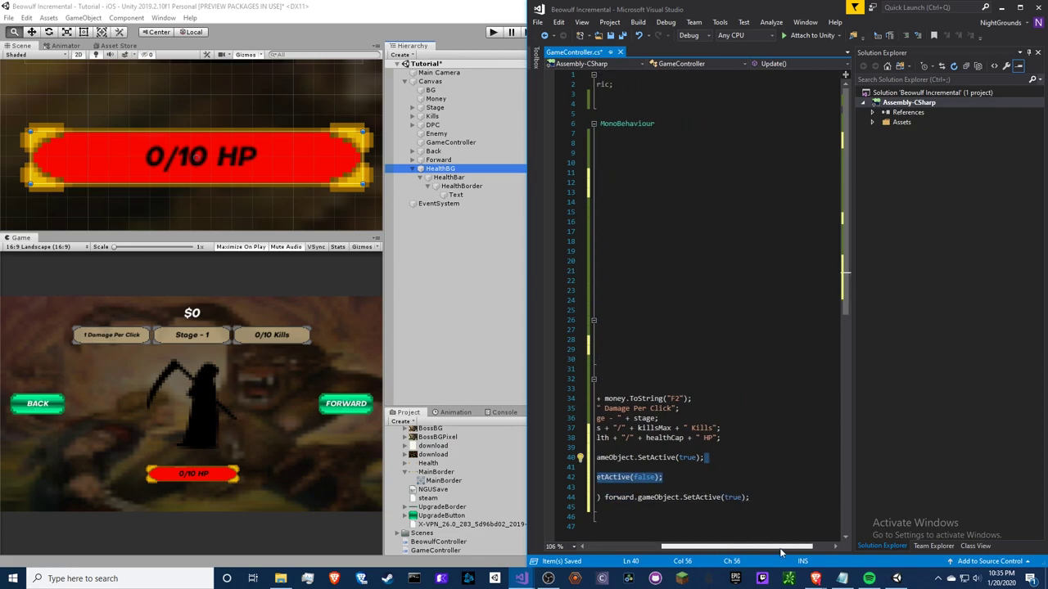
key(ctrl+v)
scroll(718, 531, left, 2)
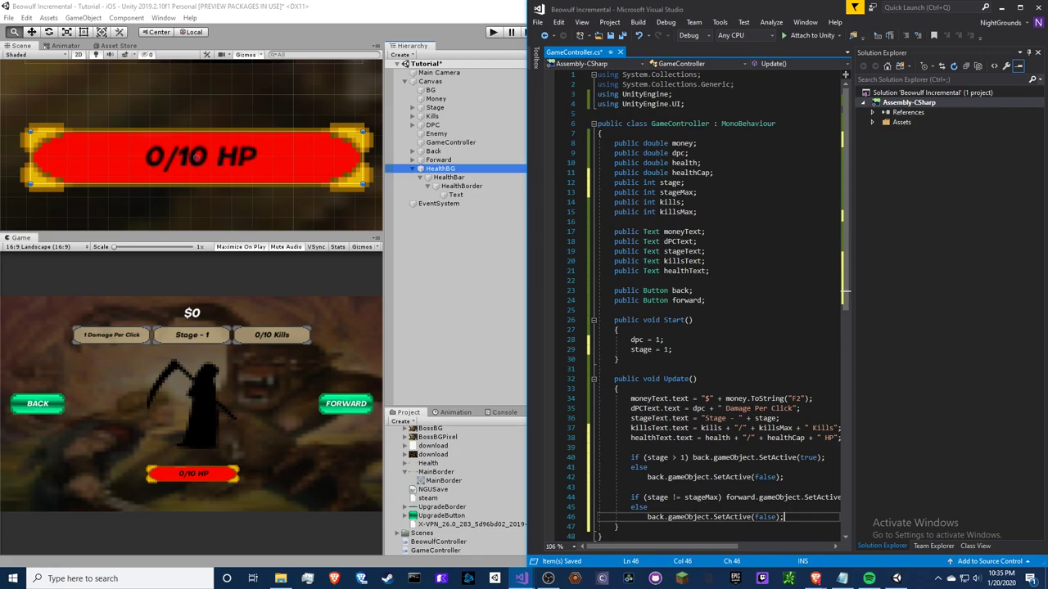
double_click(740, 497)
key(ctrl+c)
double_click(657, 517)
key(ctrl+v)
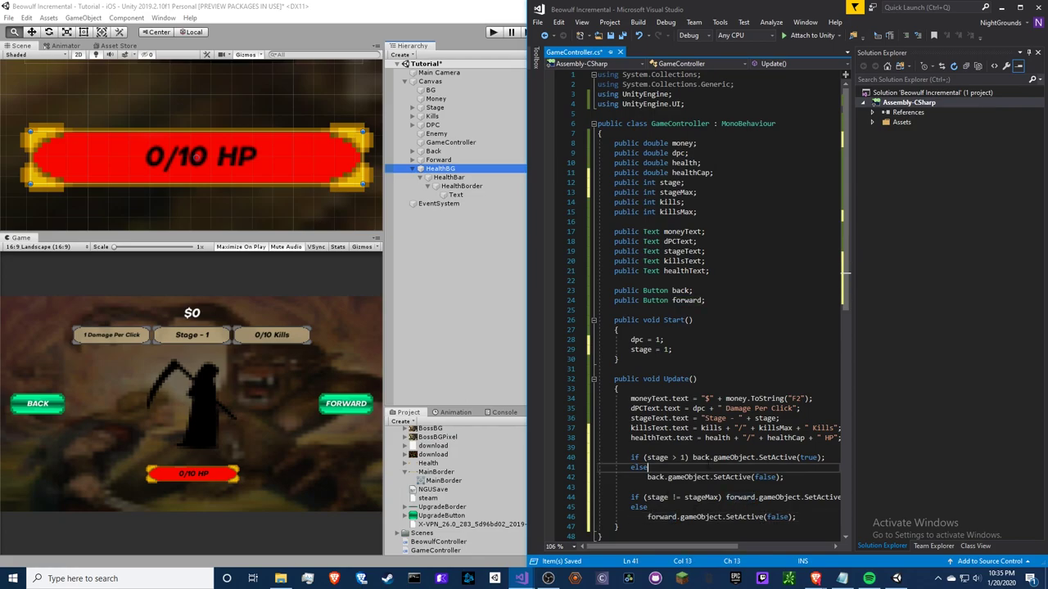
click(648, 468)
Maximize the editor and type 'public void' below Update for a new method.
scroll(685, 502, down, 4)
click(632, 409)
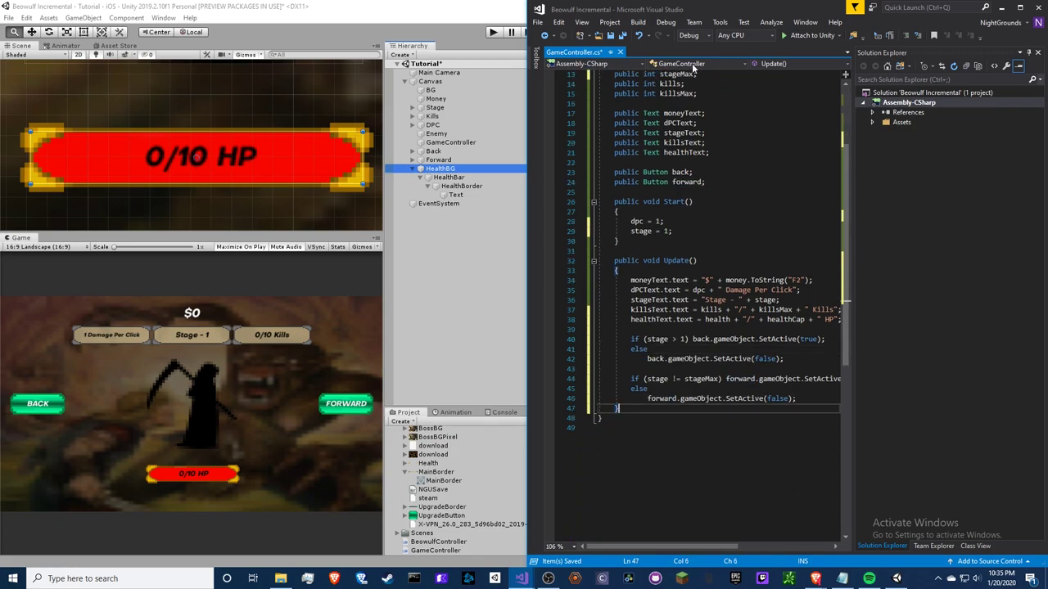
double_click(705, 13)
key(Return)
key(Return)
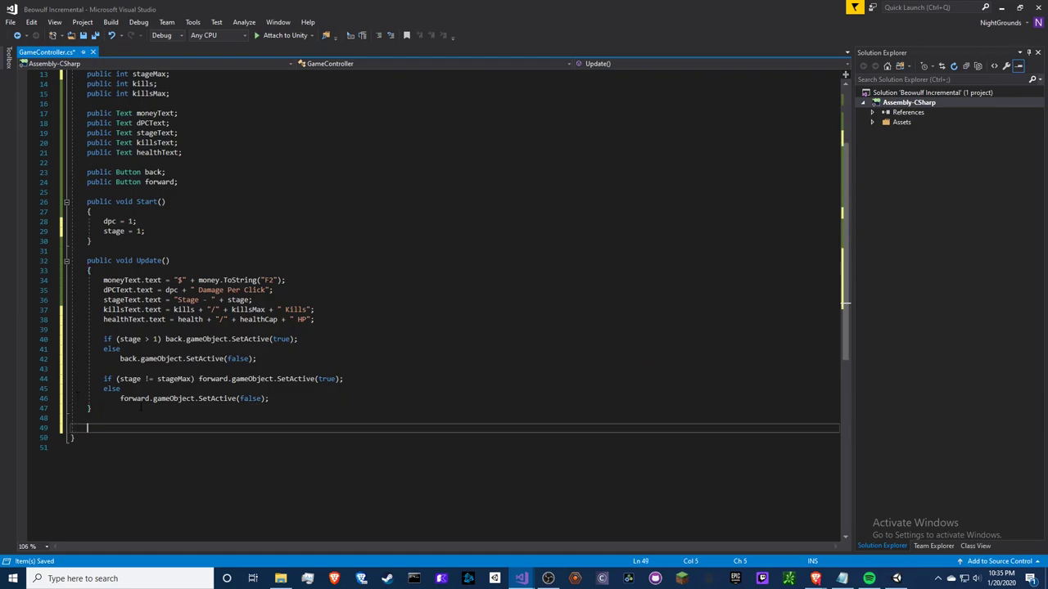
text(public )
text(void)
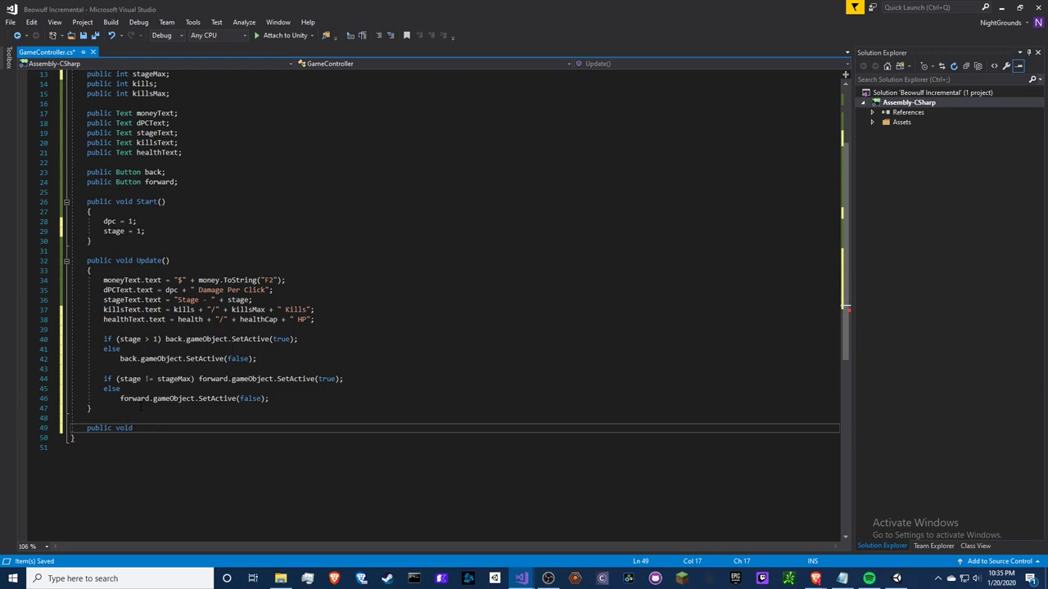
Write the Back() method that runs stage -= 1 when stage > 1.
text(Back)
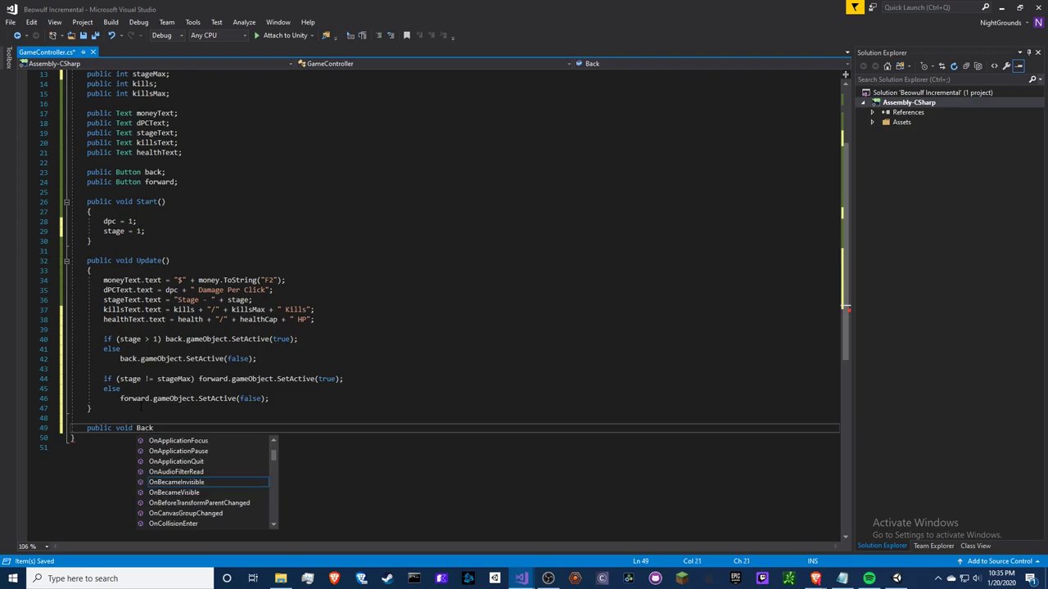
text(())
key(Return)
text({)
key(Return)
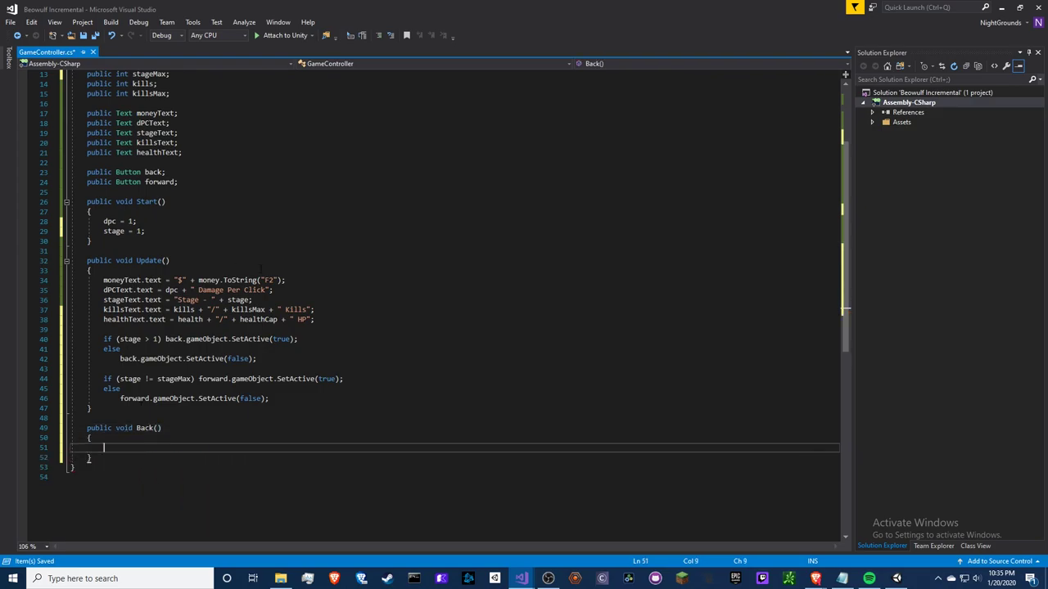
click(131, 339)
click(123, 447)
text(if (stage)
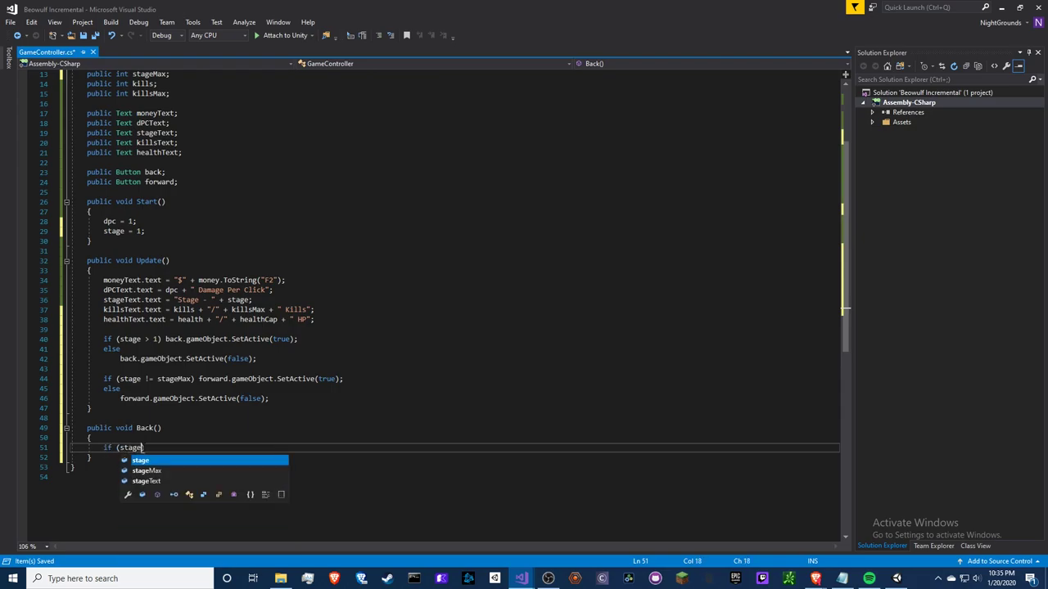
text( > 1))
key(Return)
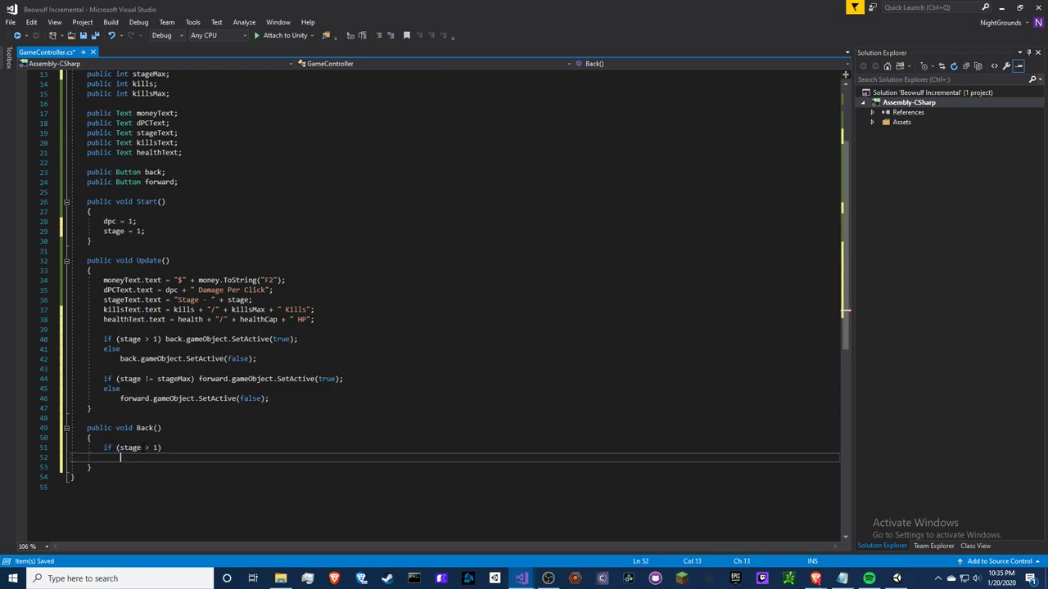
text(stage -=)
text( 1;)
Duplicate Back() with the condition stage != stageMax, joining each statement onto its condition line.
key(Down)
key(shift+Up)
key(shift+Up)
key(shift+Up)
key(ctrl+d)
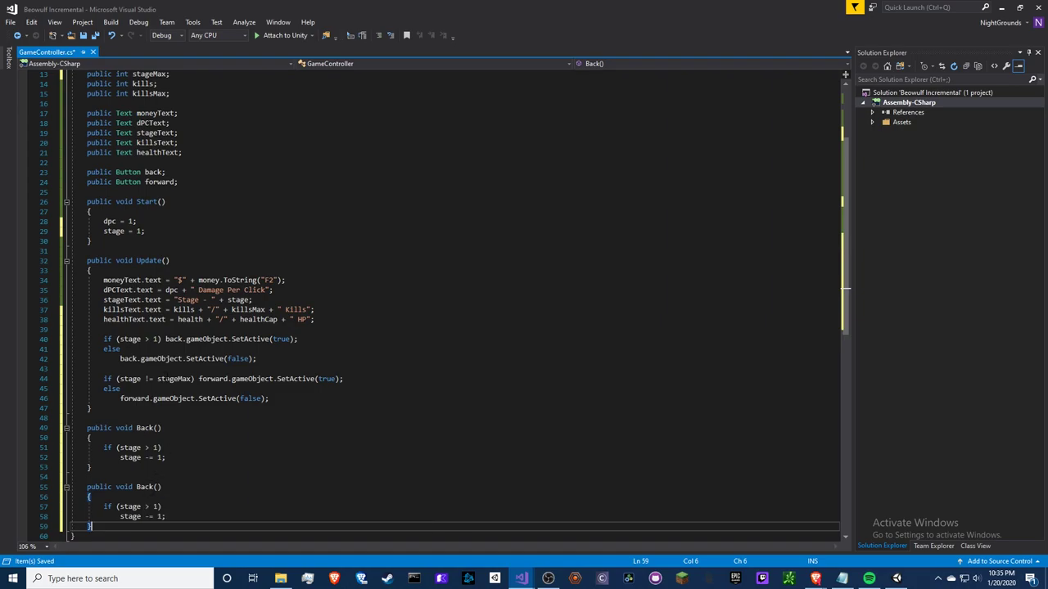
click(128, 379)
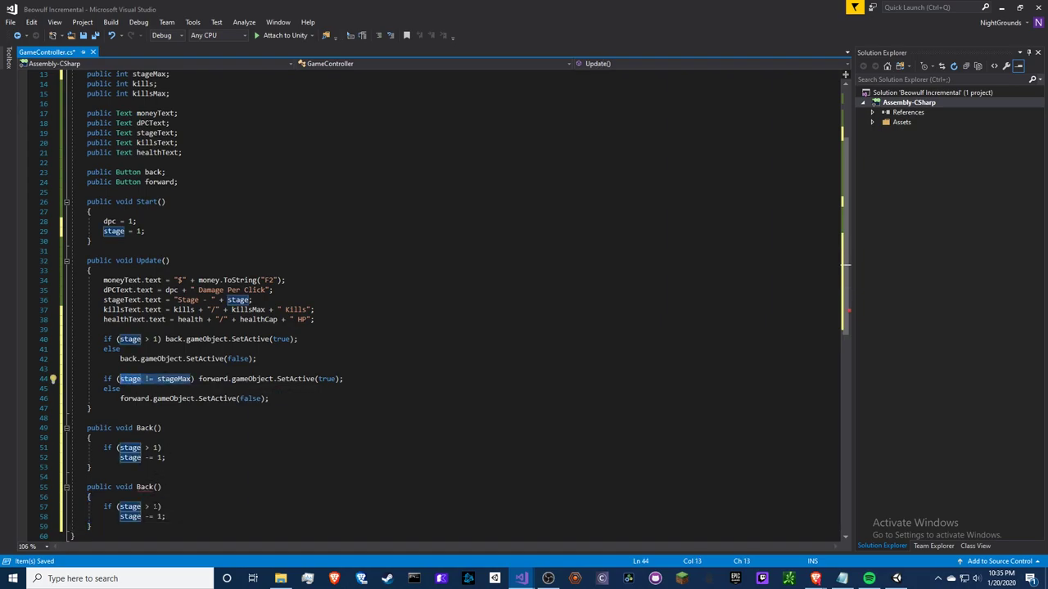
drag(158, 507, 129, 506)
key(ctrl+shift+Left)
text(stage != stageMax)
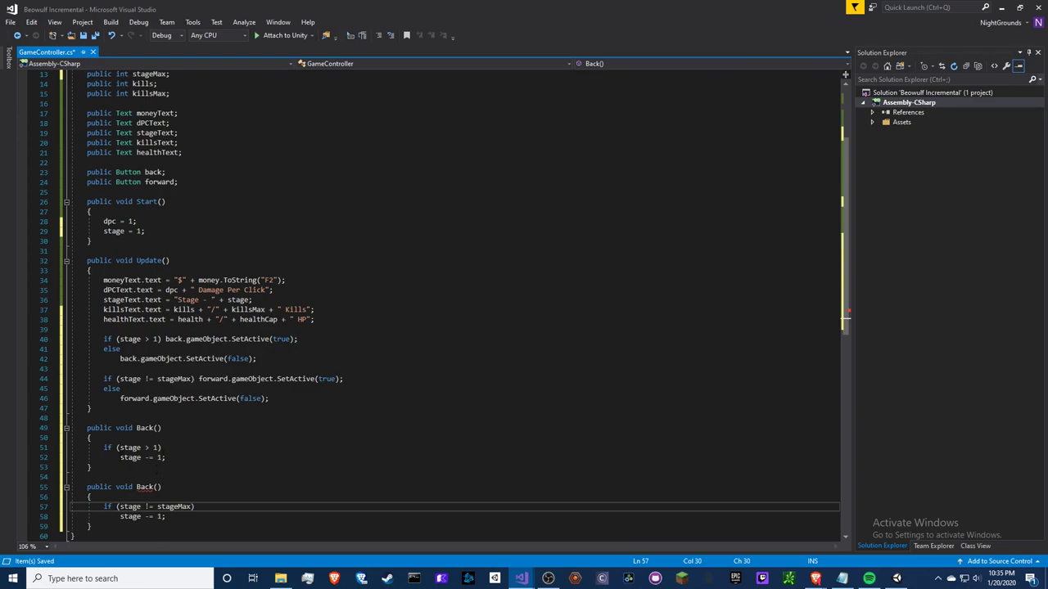
drag(121, 457, 162, 447)
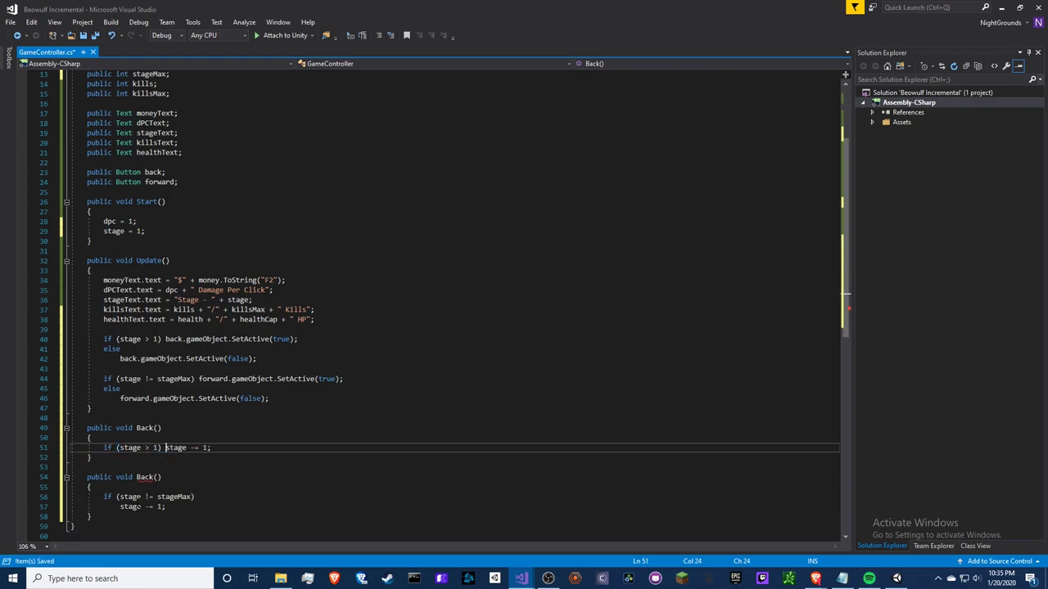
drag(120, 507, 194, 496)
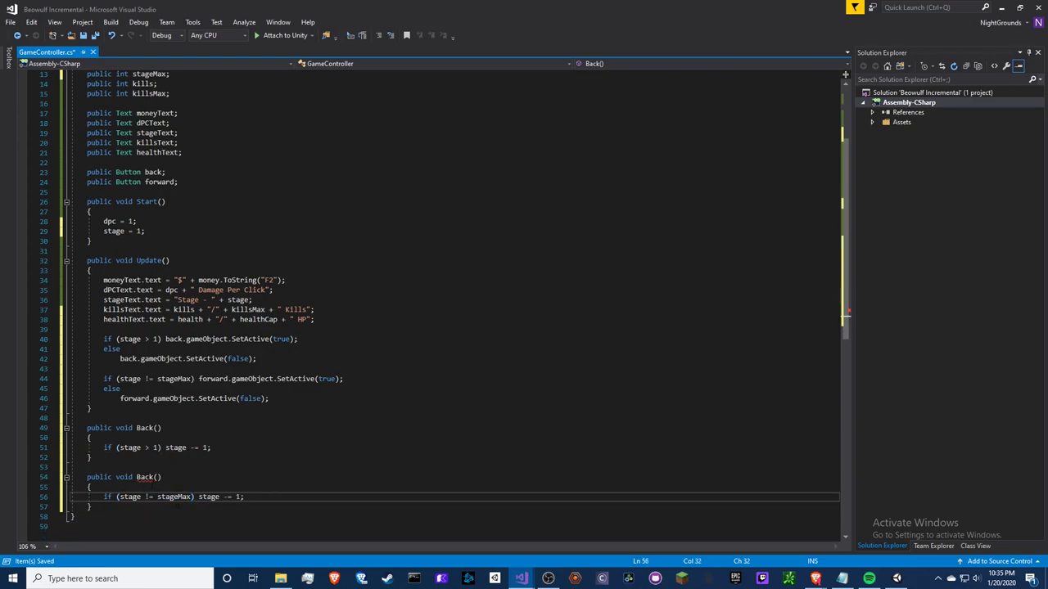
Rename the copy to Forward, change it to stage += 1, and save the script.
double_click(145, 477)
text(F)
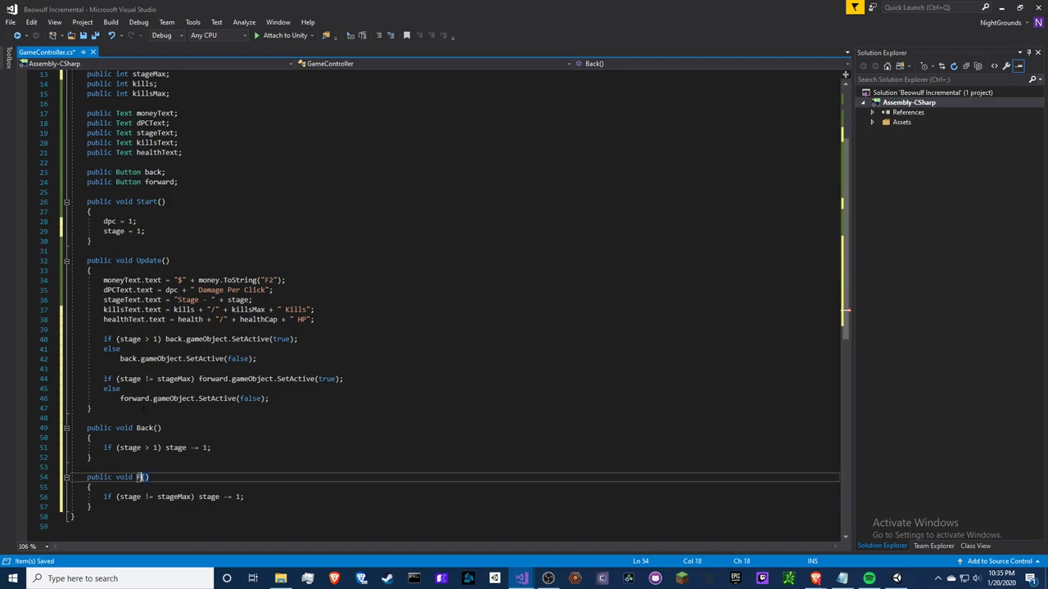
text(orwar)
text(d)
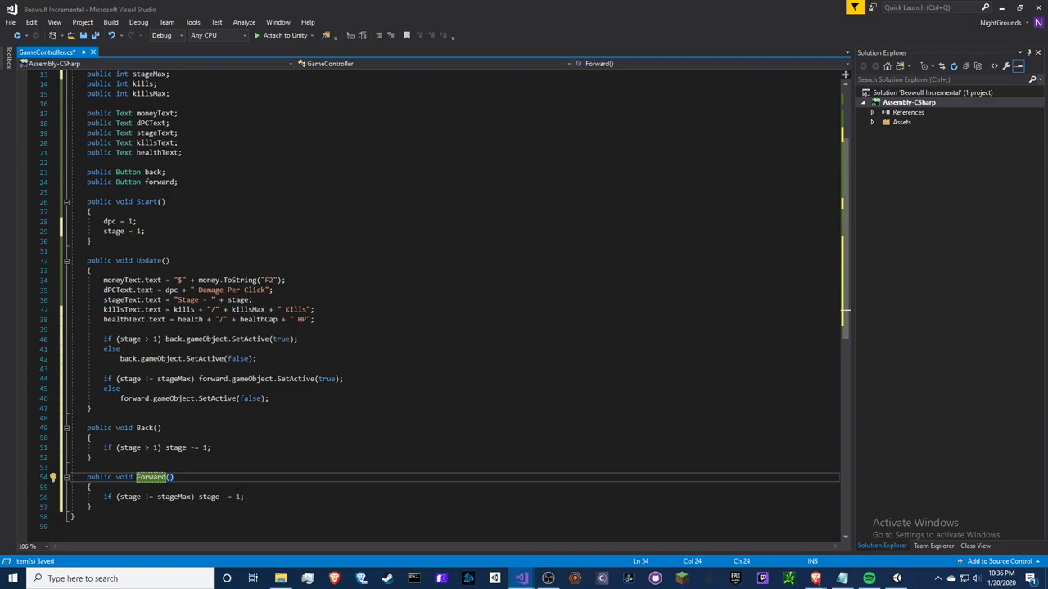
click(228, 497)
key(BackSpace)
text(+)
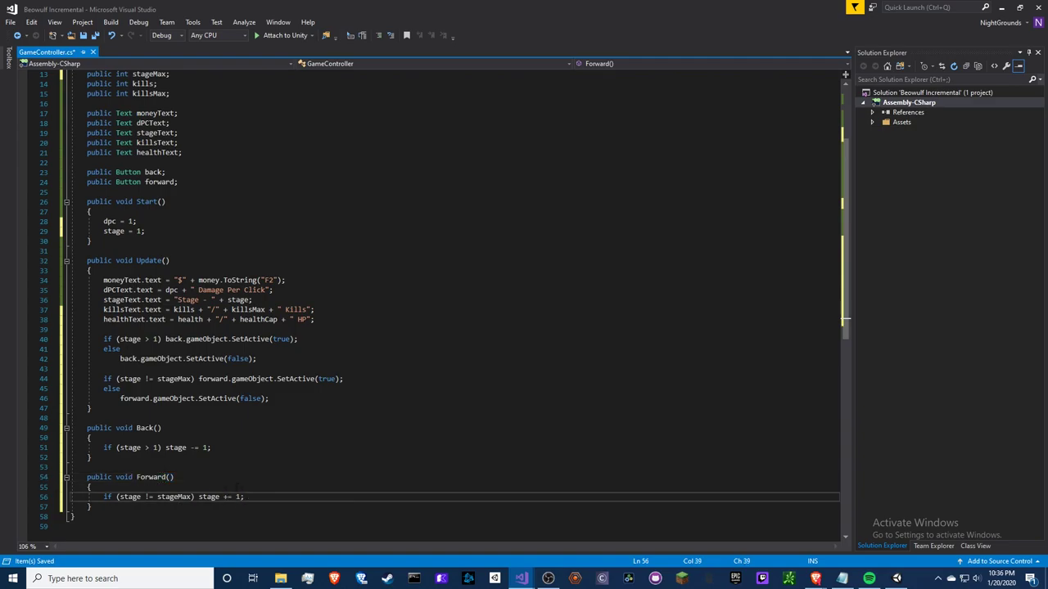
key(ctrl+s)
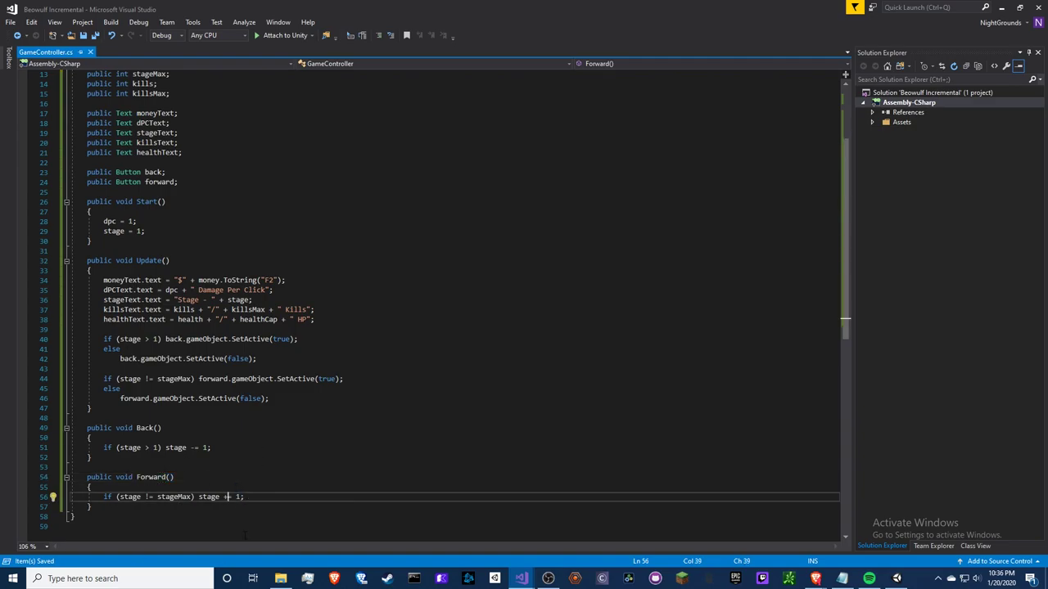
click(145, 409)
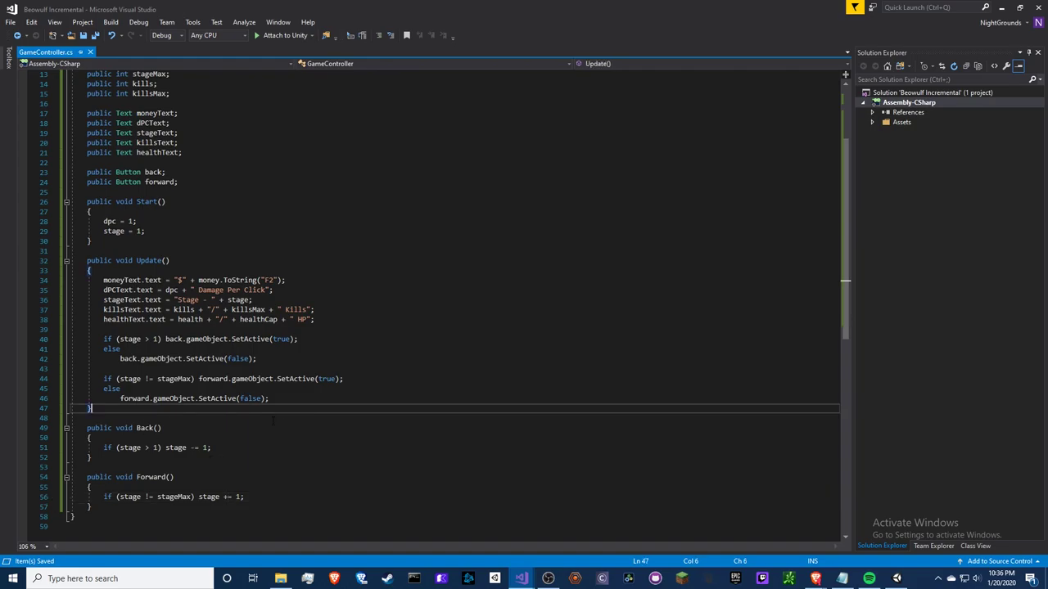
Create an empty public void Hit() method below Update.
key(Return)
key(Return)
text(pu)
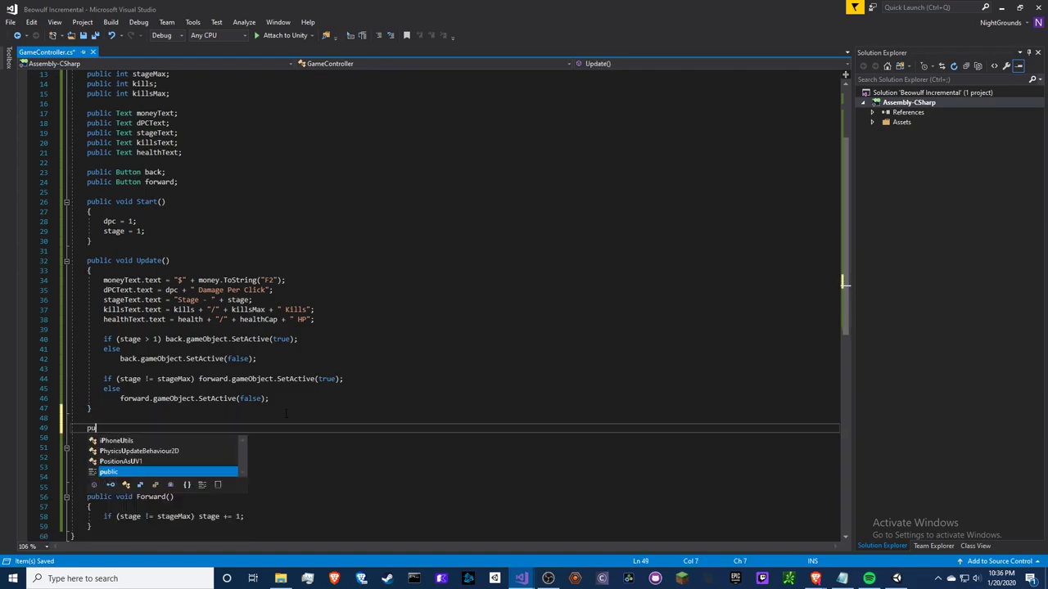
text(blic void H)
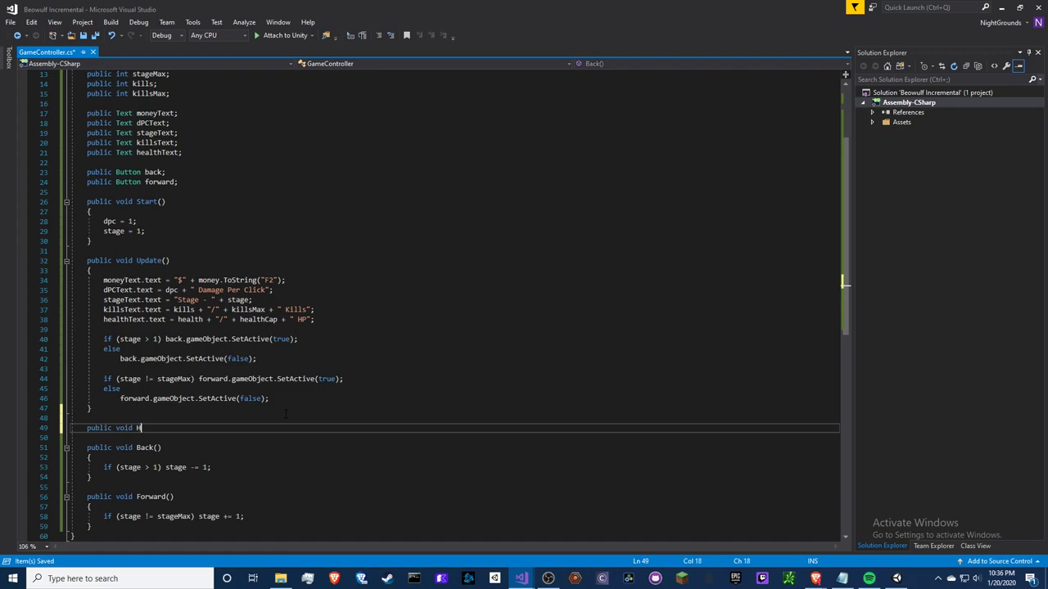
text(OnCon)
key(Tab)
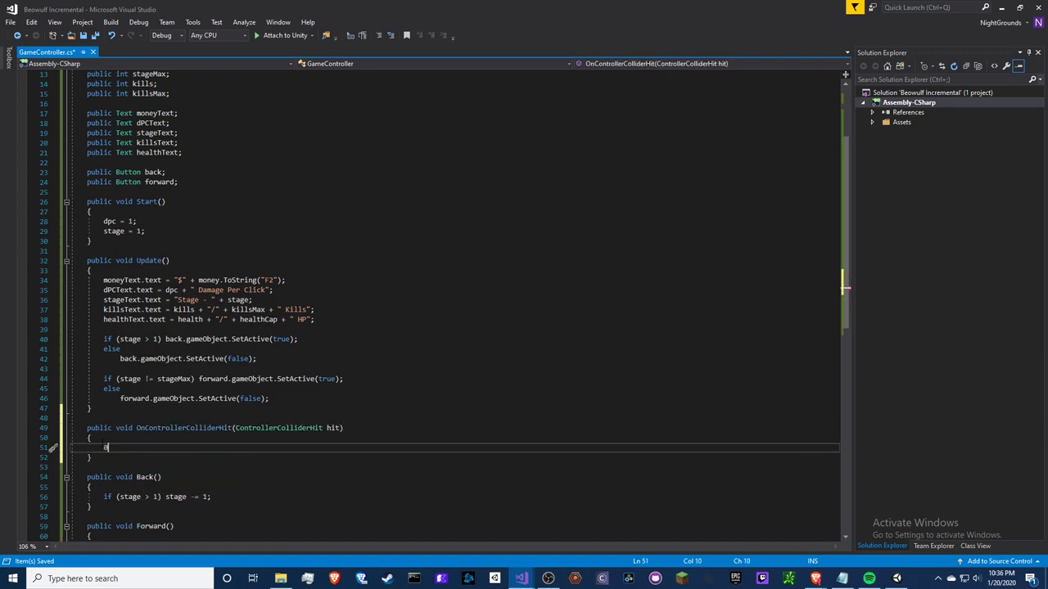
drag(93, 458, 137, 428)
text(Hit)
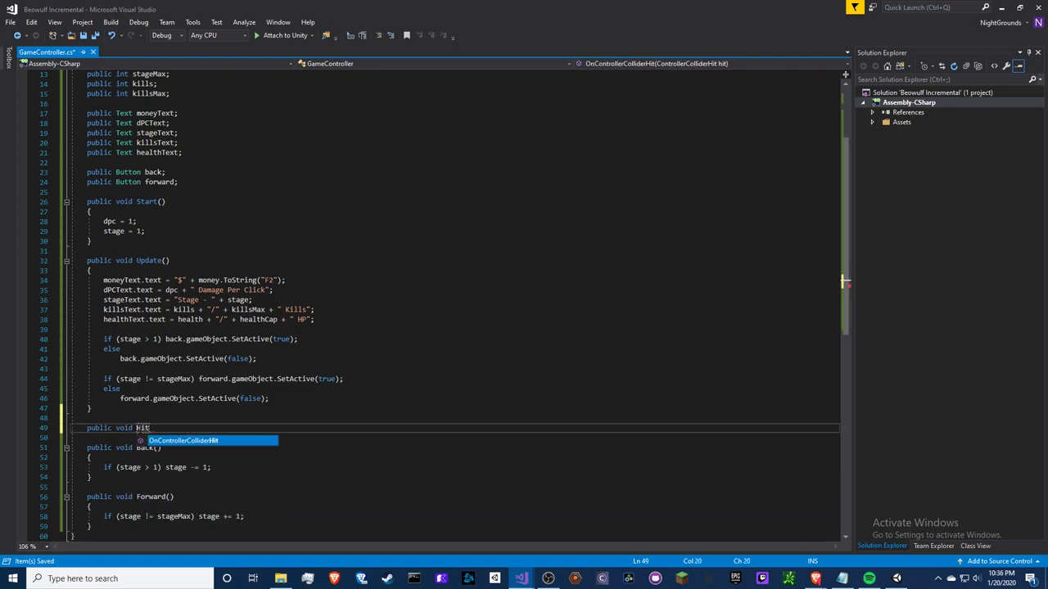
text(())
key(Return)
text({)
key(Return)
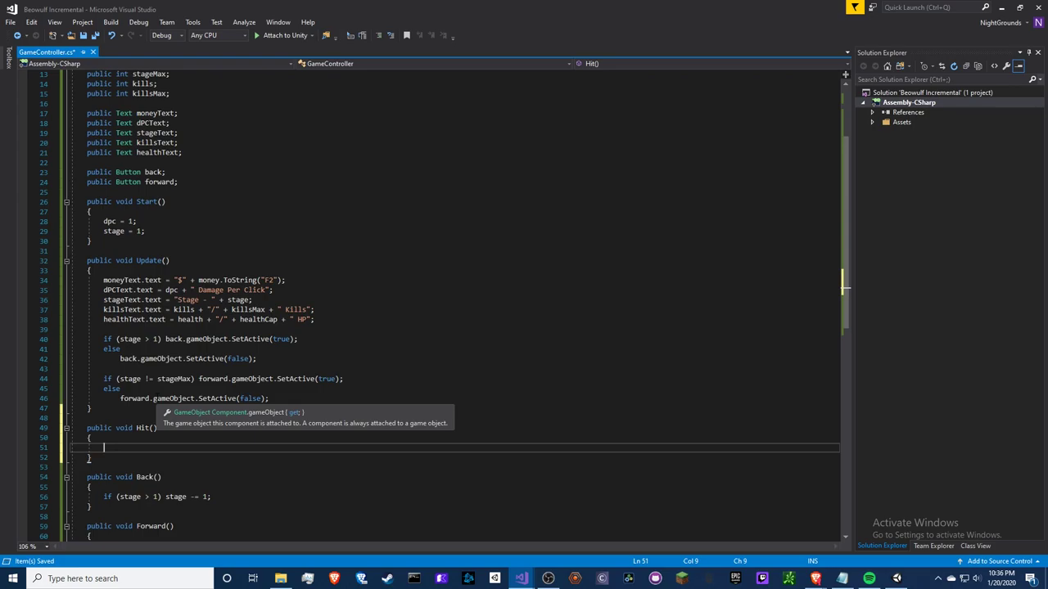
Add health -= dpc; and an if (health >= healthCap) block to Hit().
text(h)
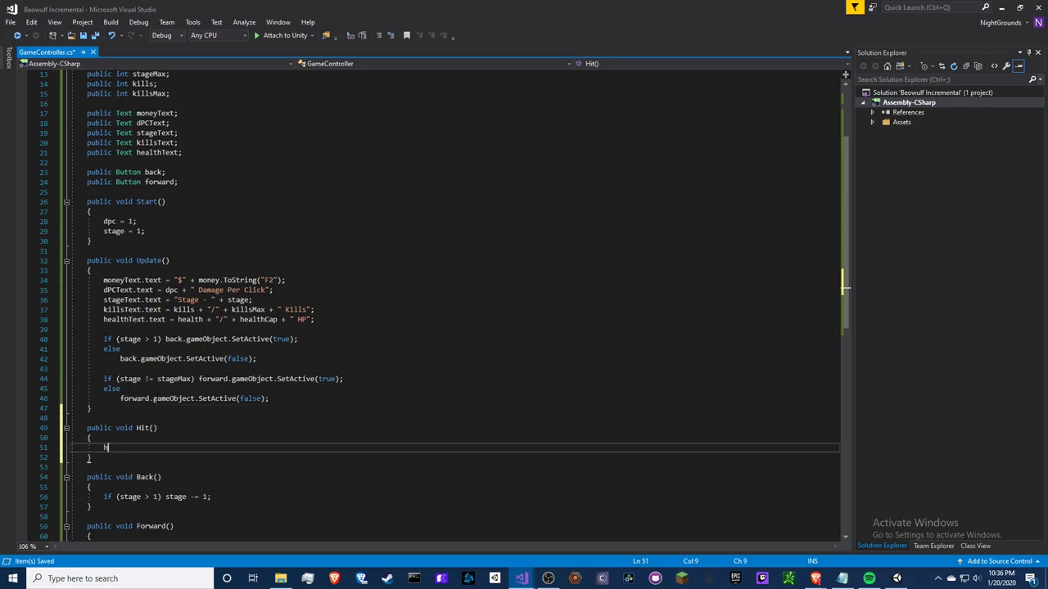
text(ealth)
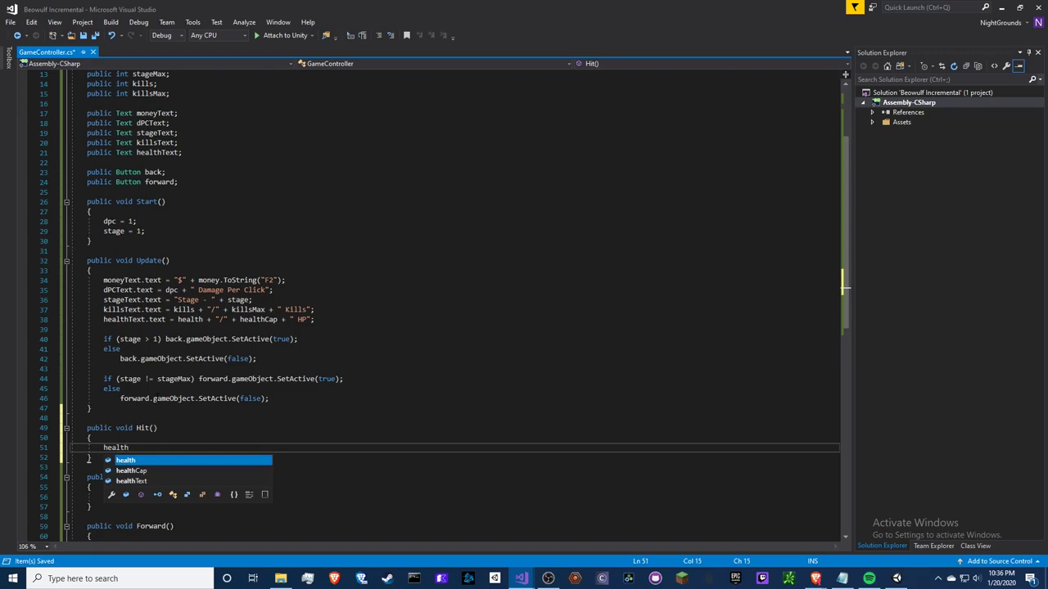
text( -= )
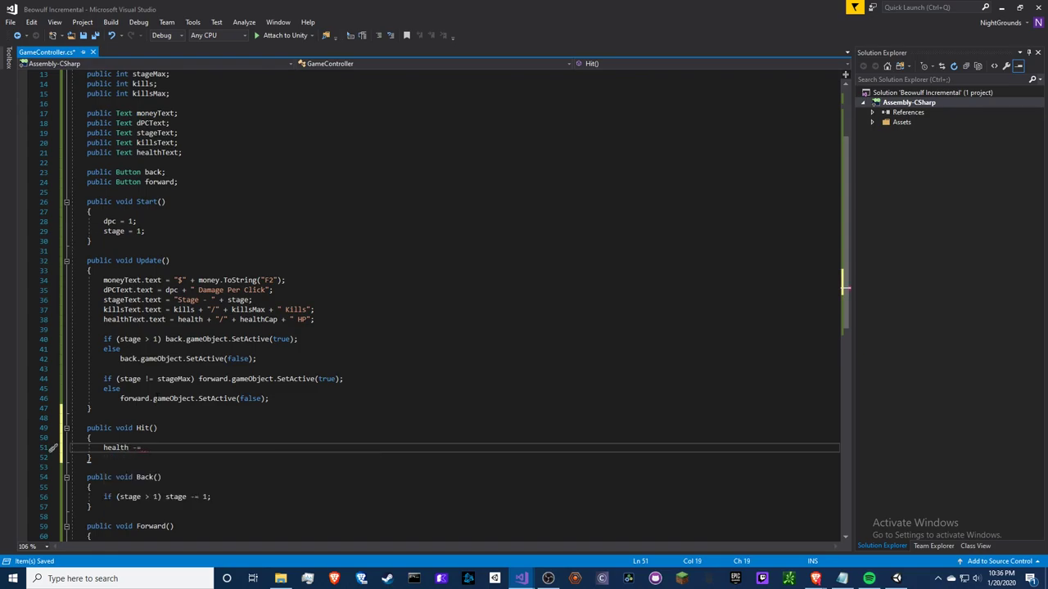
text(dpc;)
key(Return)
text(if ()
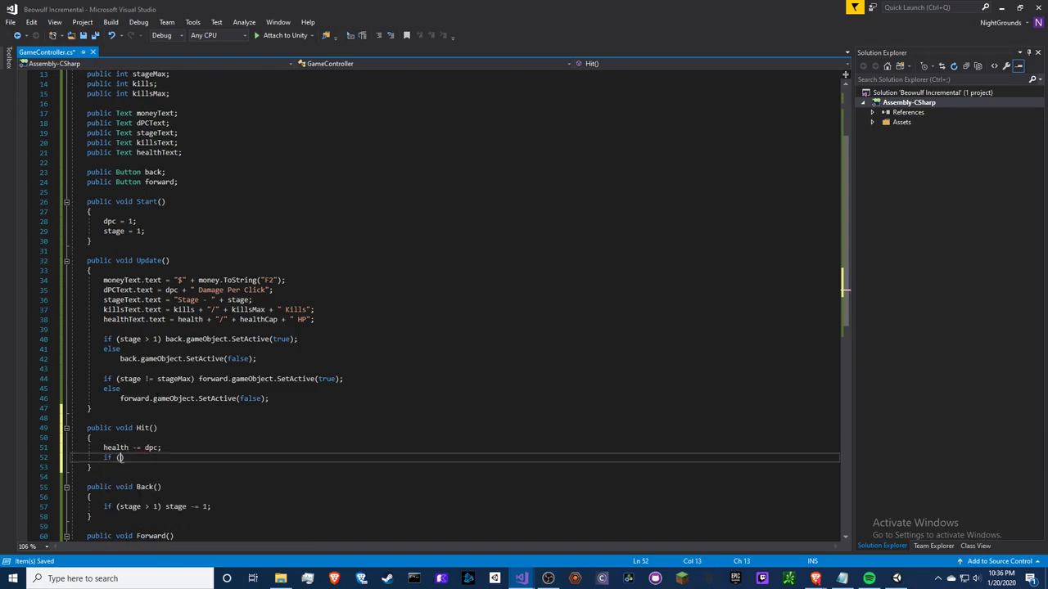
text(health >= )
text(health)
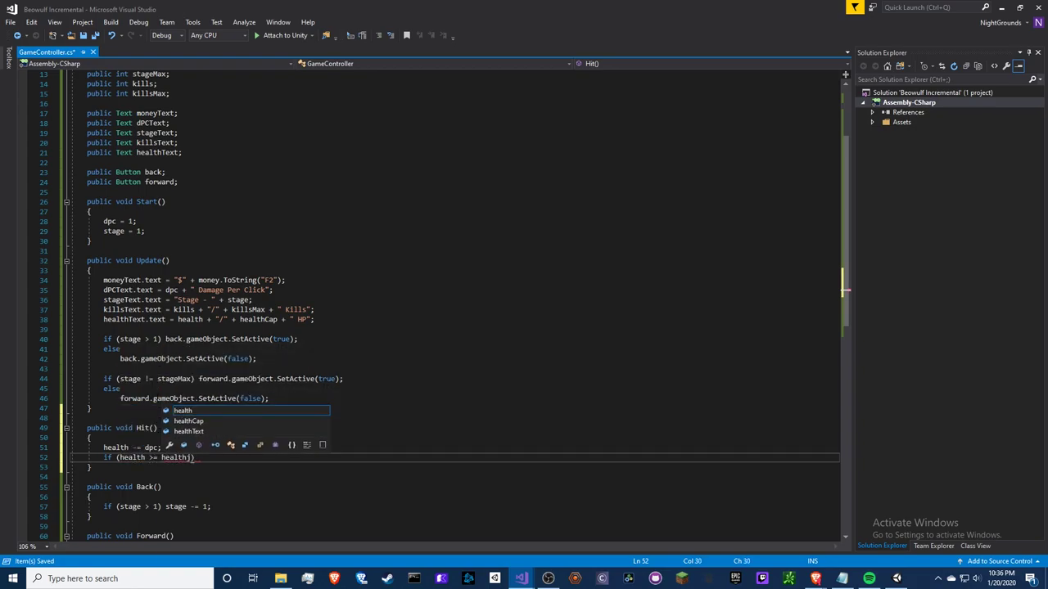
text(Ca)
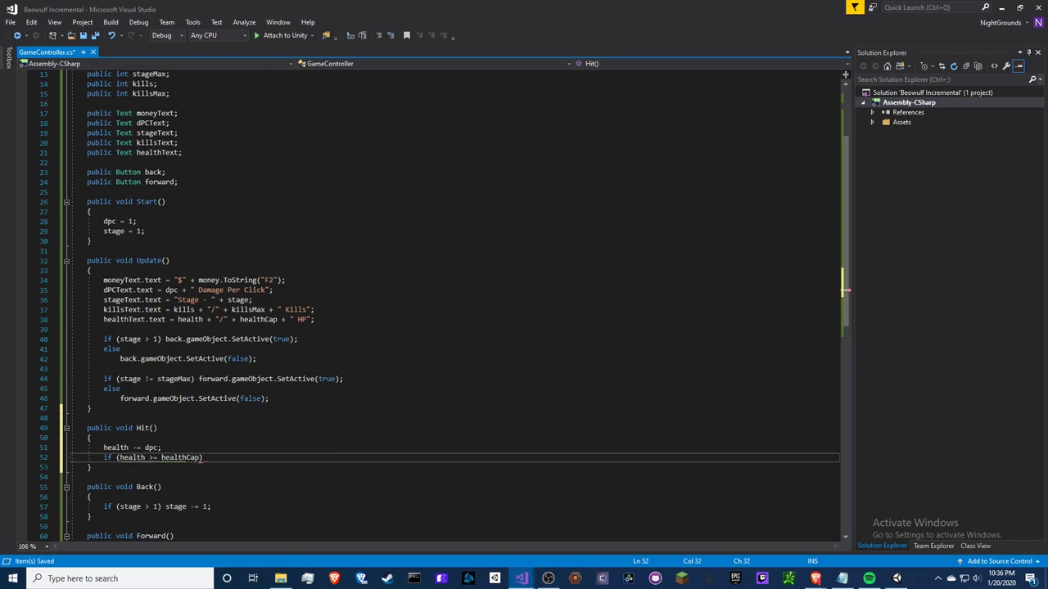
text(p)
key(Return)
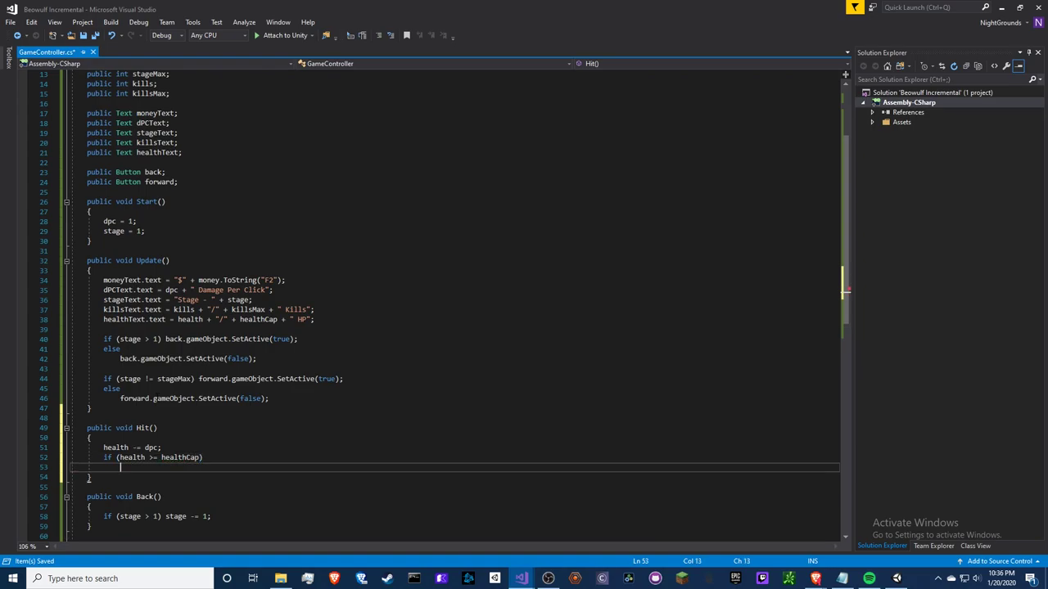
key(Return)
text({)
key(Return)
key(Up)
key(Up)
key(Up)
key(End)
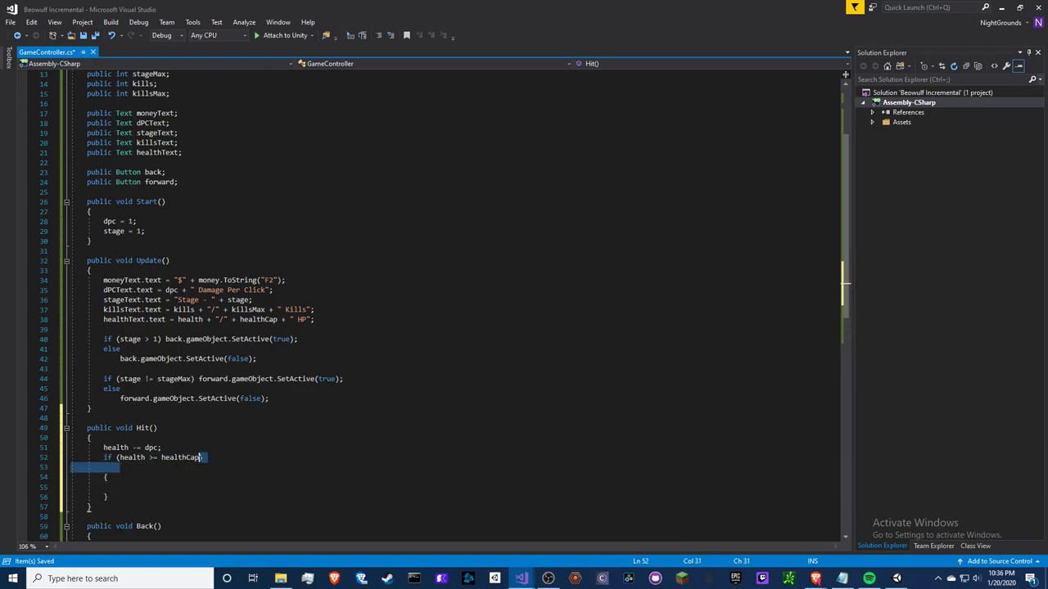
key(Delete)
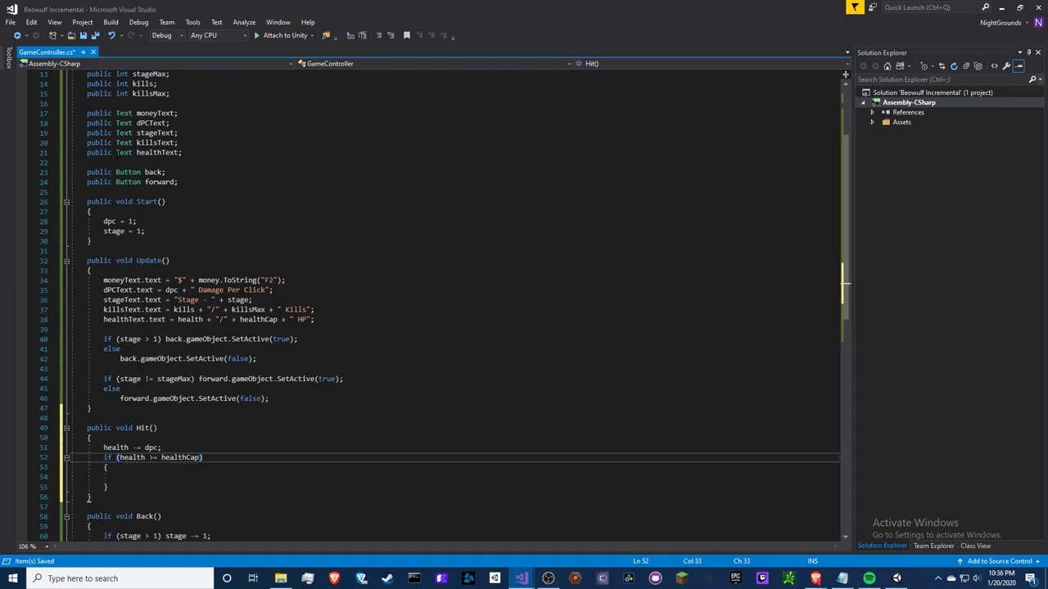
Inside the block add money += 1;, health = healthCap;, kills += 1; and if (kills >= killsMax).
click(142, 474)
text(m)
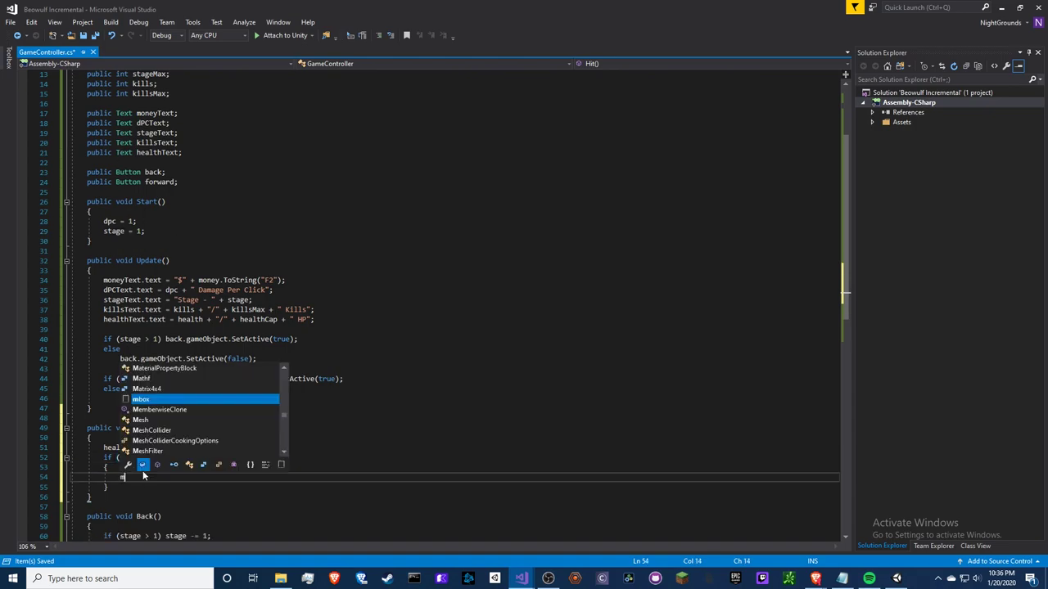
text(oney += 1;)
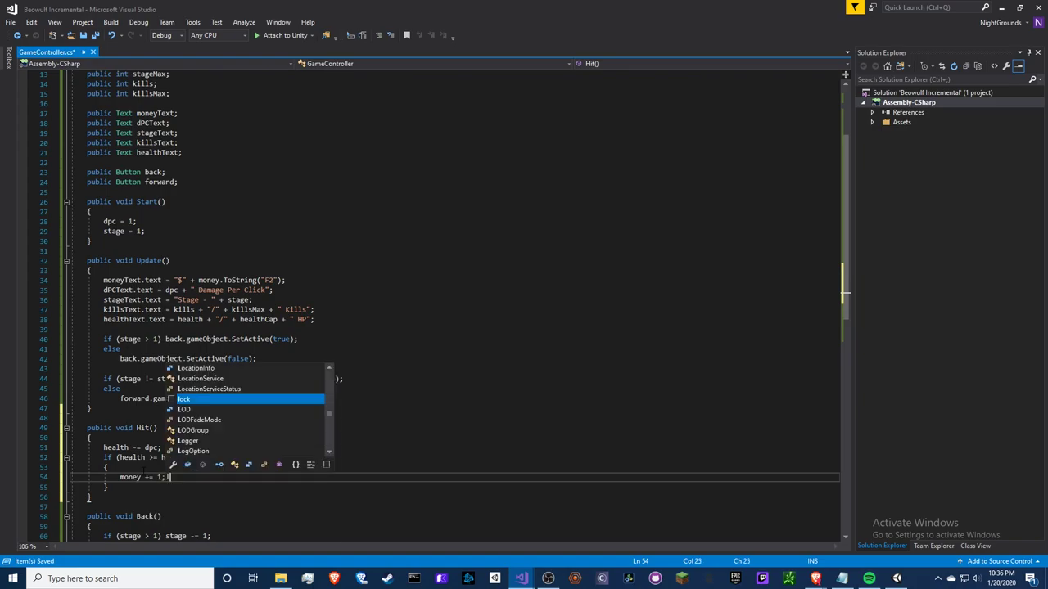
key(Return)
text(healt)
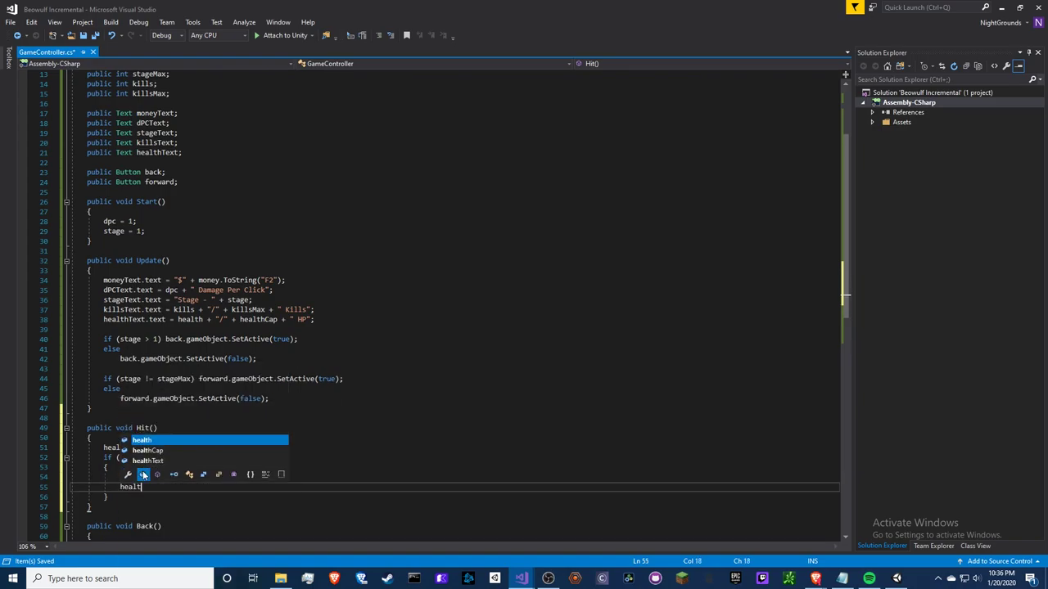
text(h = )
text(hea)
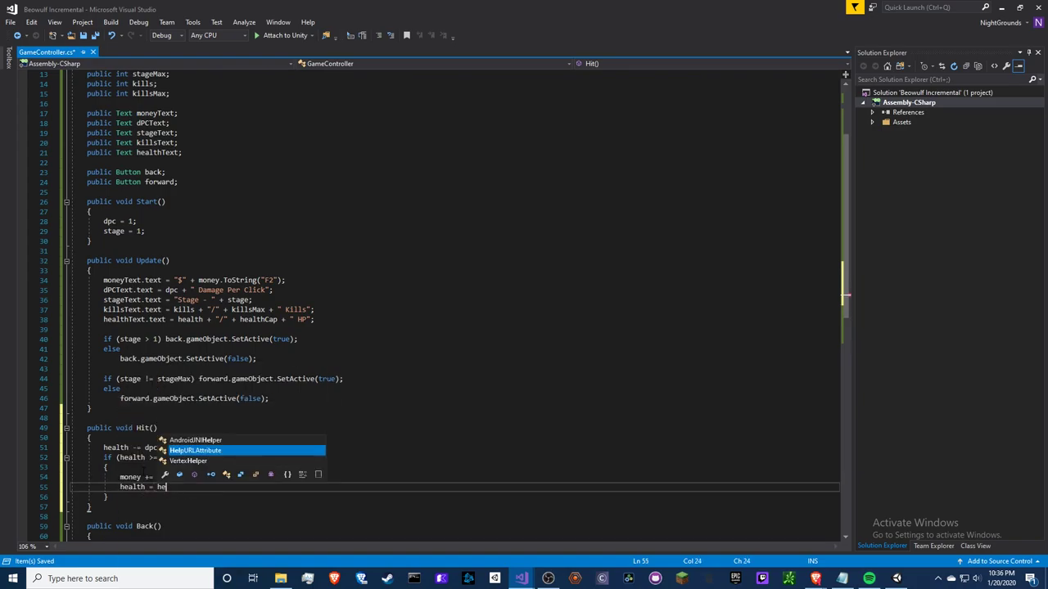
text(lth)
text(C)
key(Tab)
text(;)
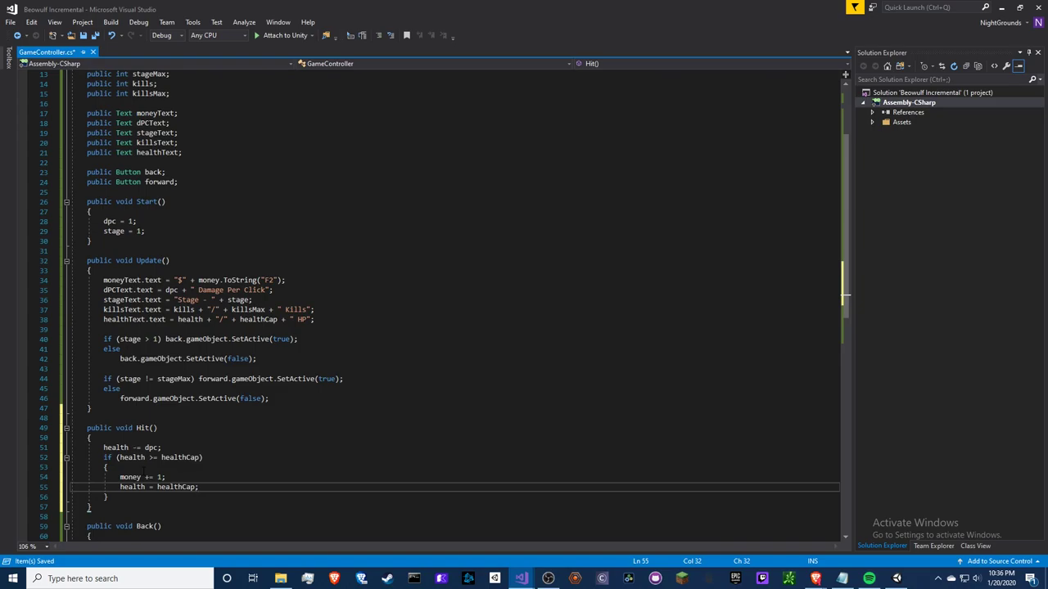
key(Return)
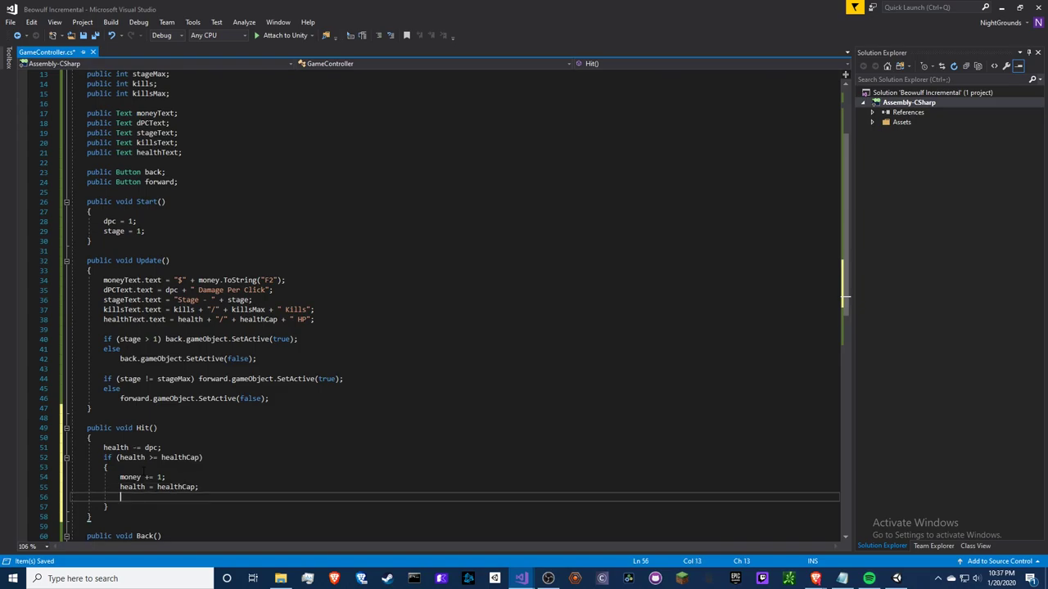
text(ki)
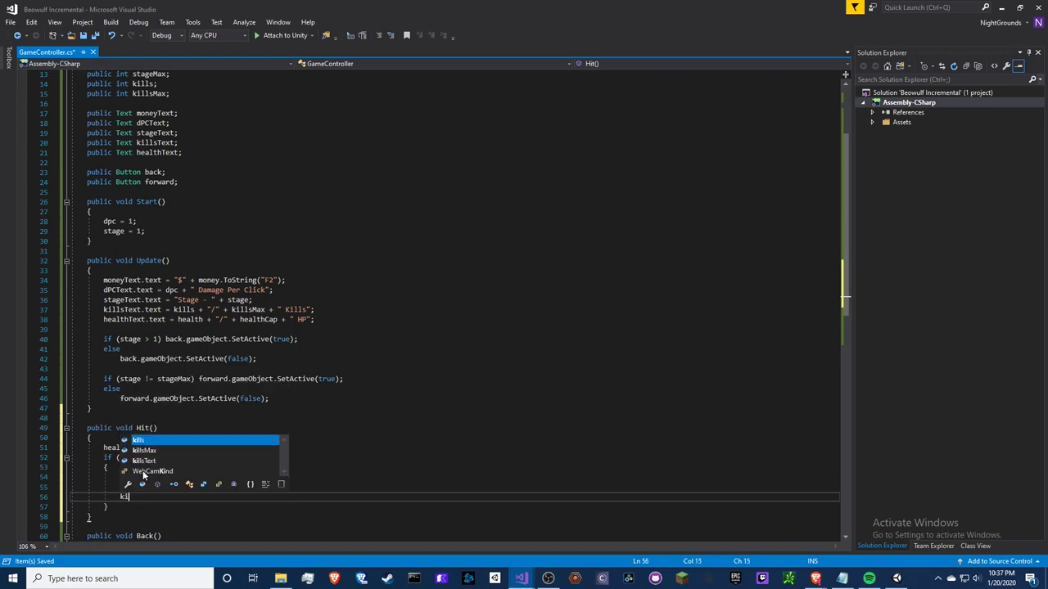
text(lls += )
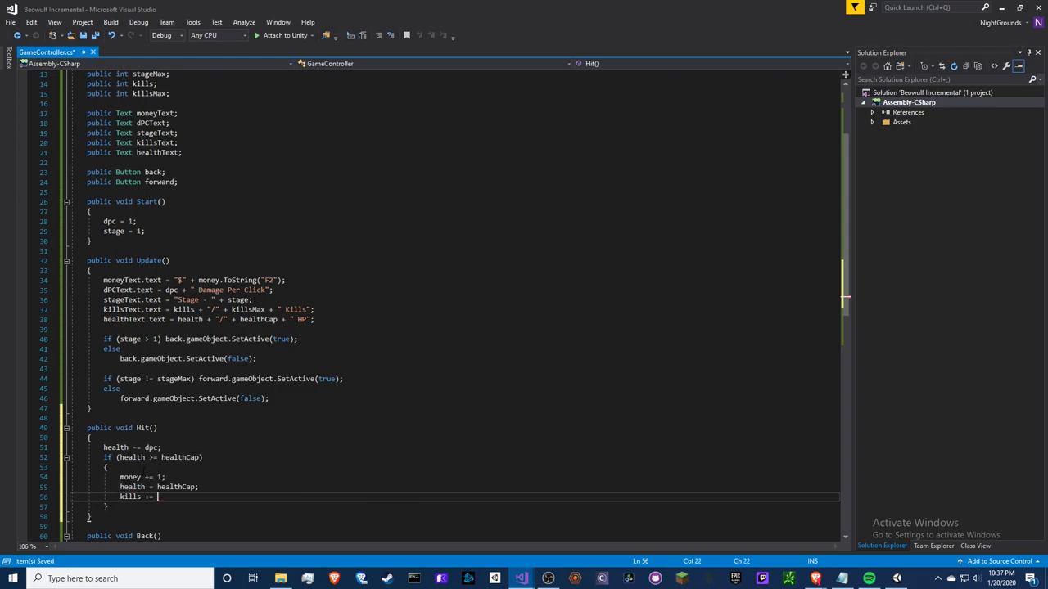
text(1;)
key(Return)
text(if ()
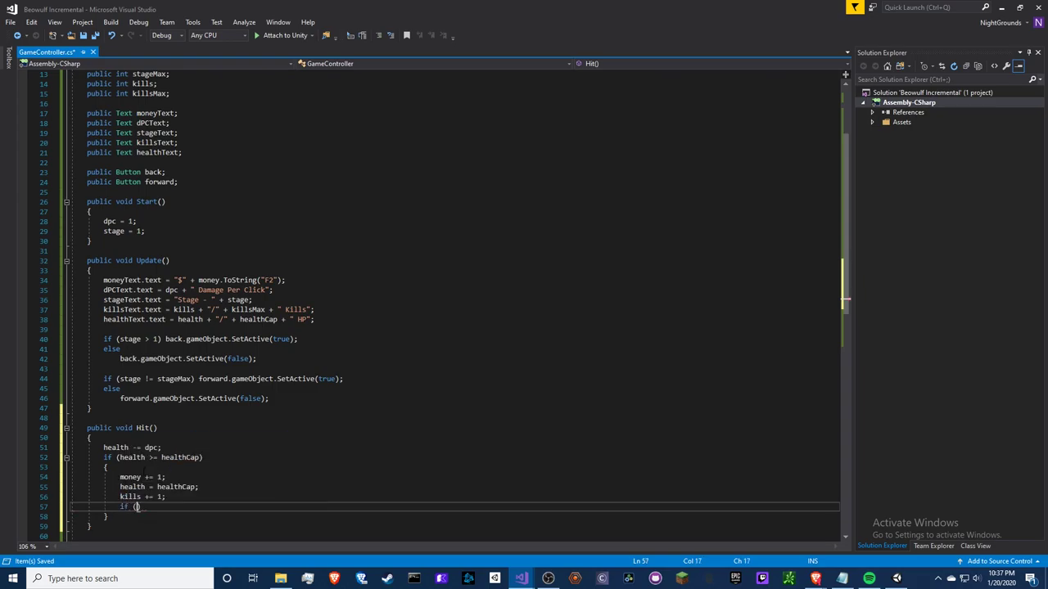
text(kills >=)
text( kill)
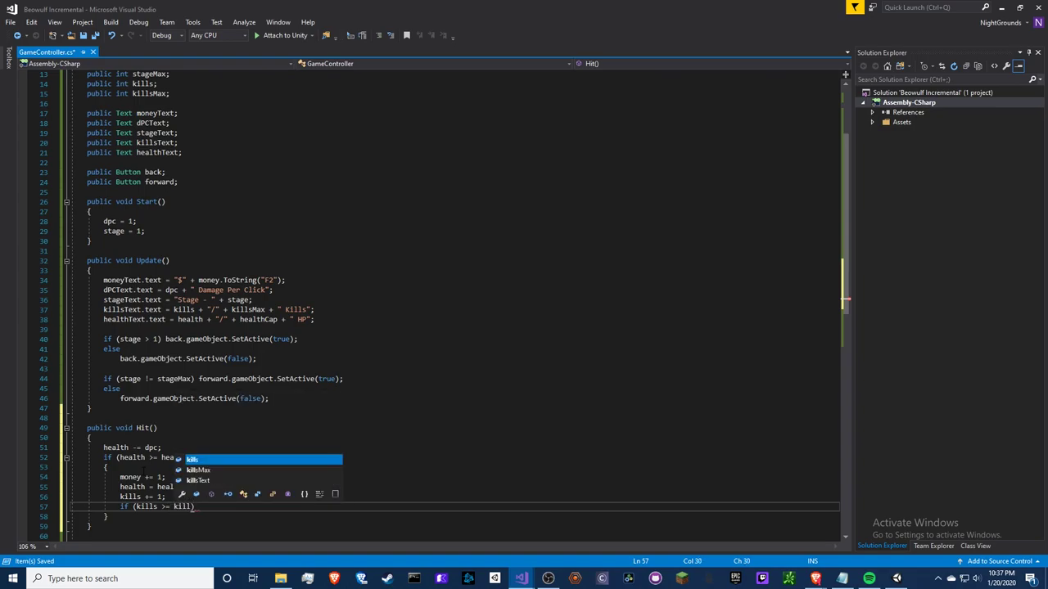
text(sMax)
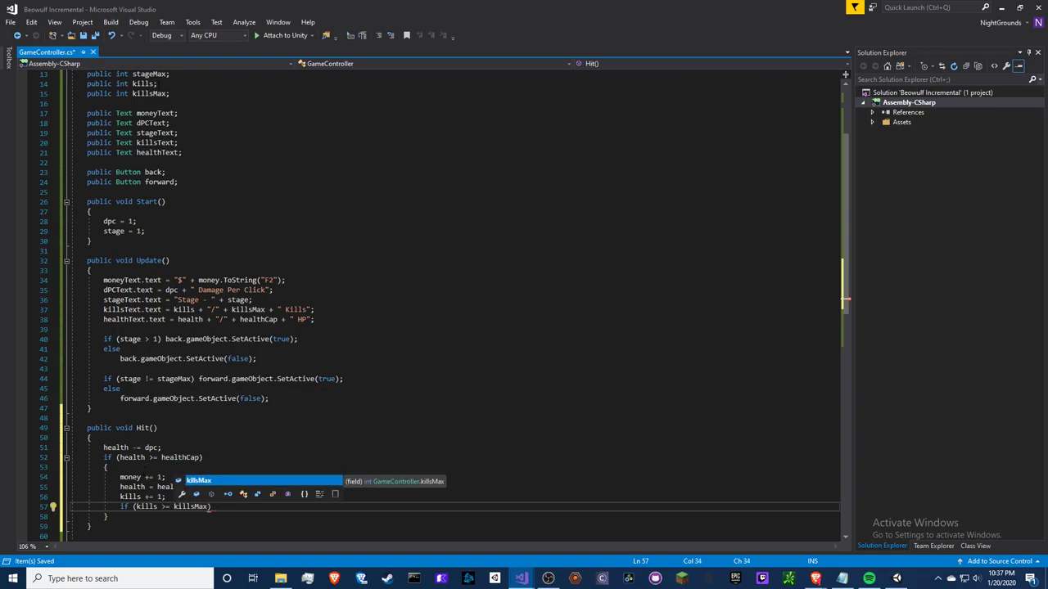
key(Escape)
Add a killsMax = 10 line in Start() below stage = 1.
click(145, 231)
key(Return)
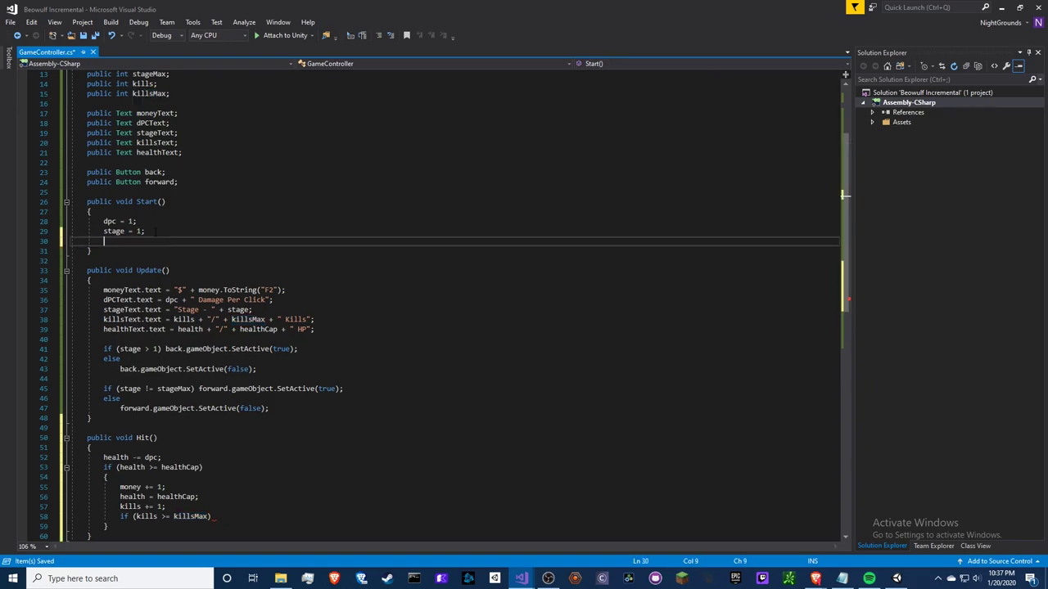
text(killsMax = 10;)
Under the kill check add kills = 0;, stage += 1; and stageMax += 1;.
click(223, 516)
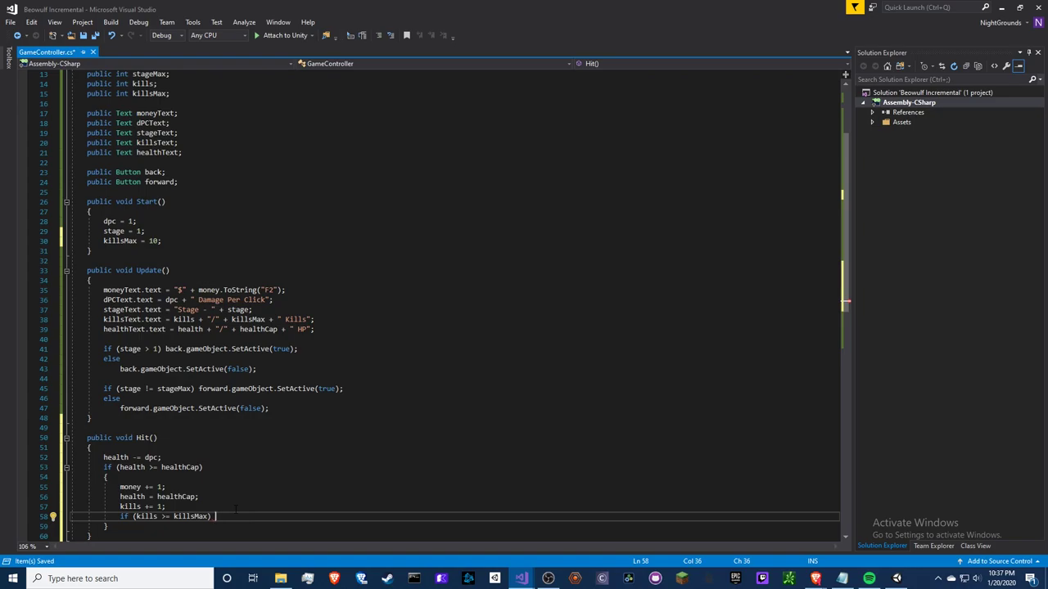
text({ })
key(Return)
text({)
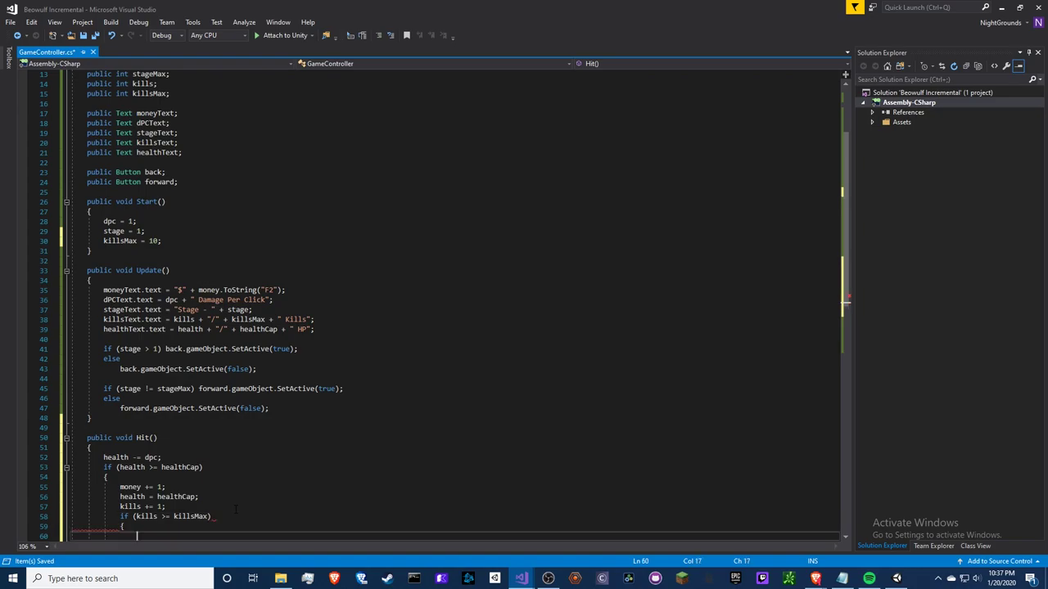
text(kuil)
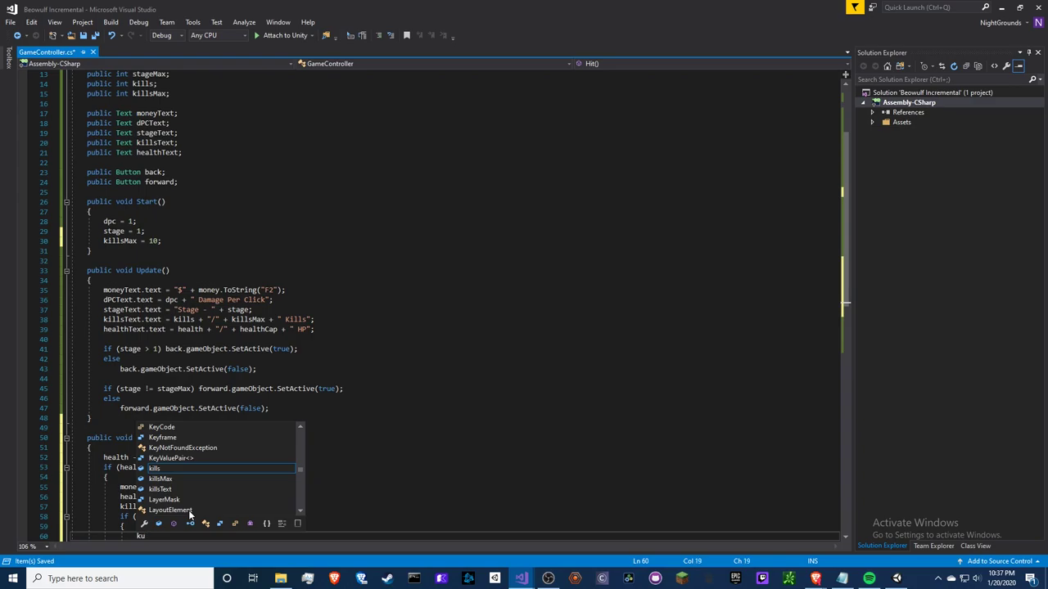
key(BackSpace)
text(ills = 0)
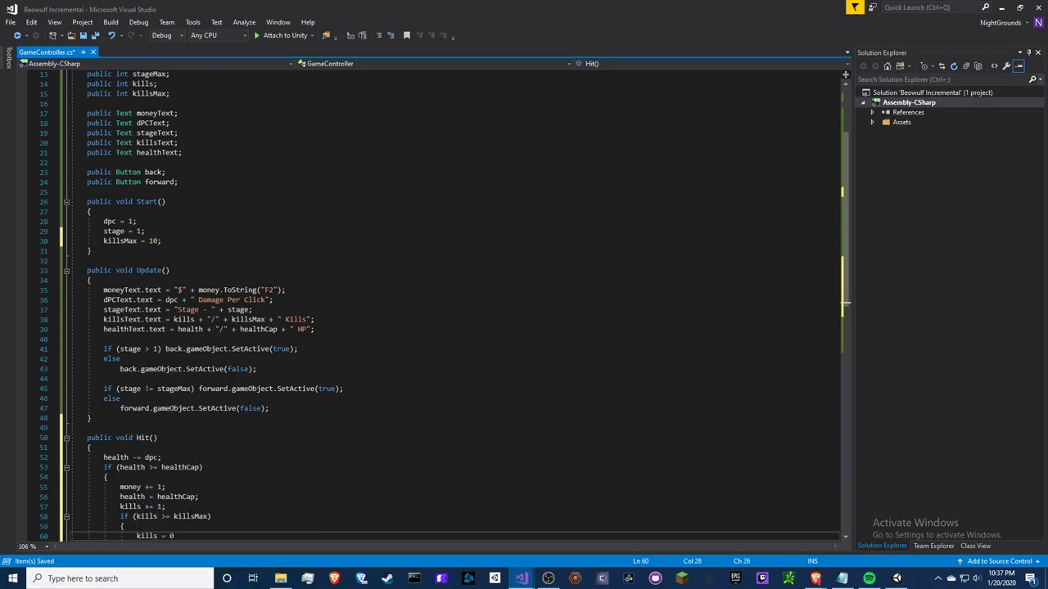
text(;)
key(Return)
text(st)
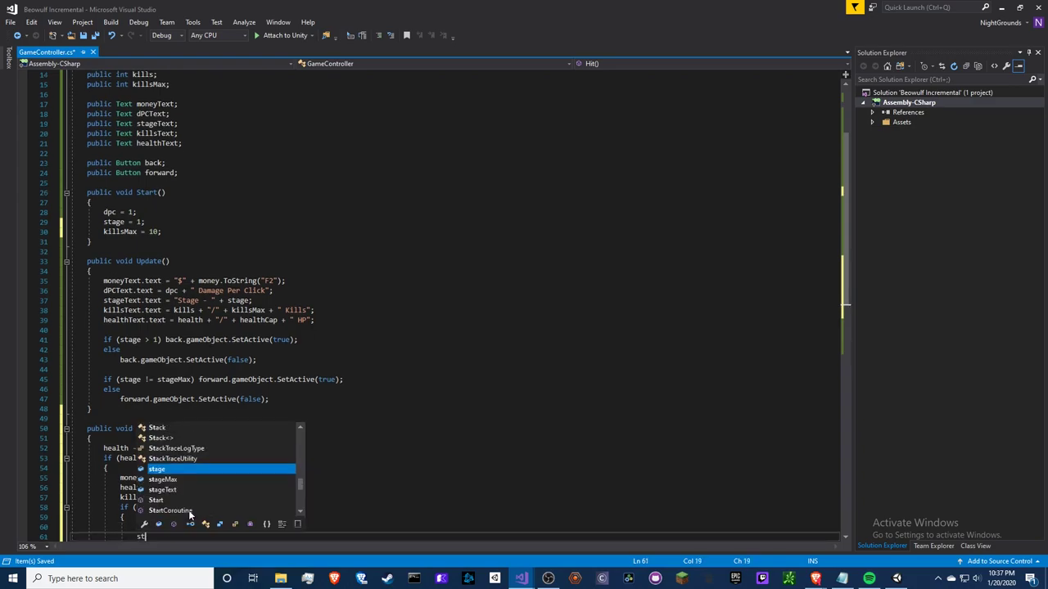
text(age += 1;)
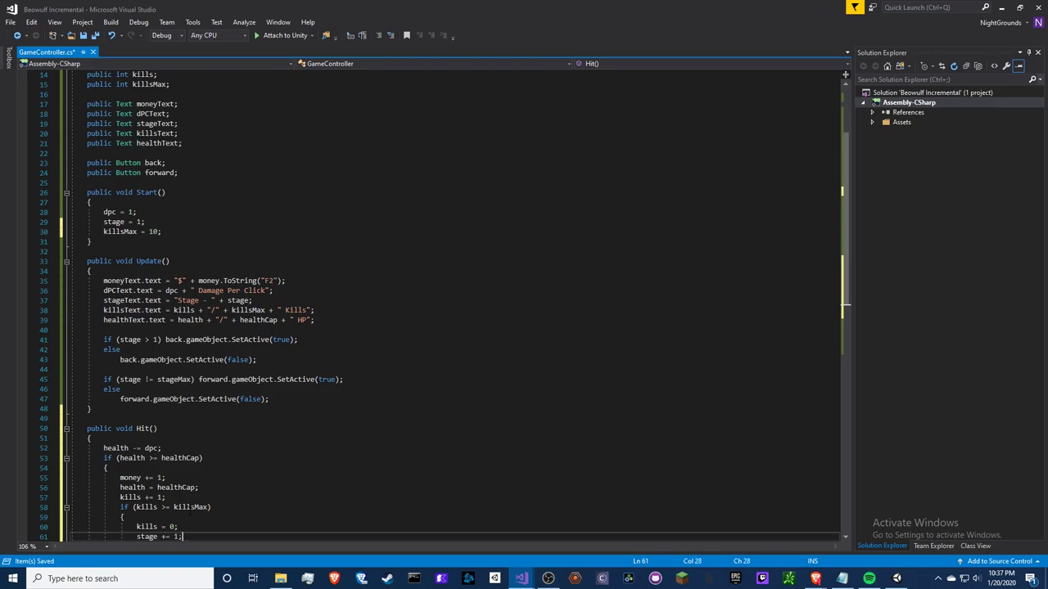
key(ctrl+d)
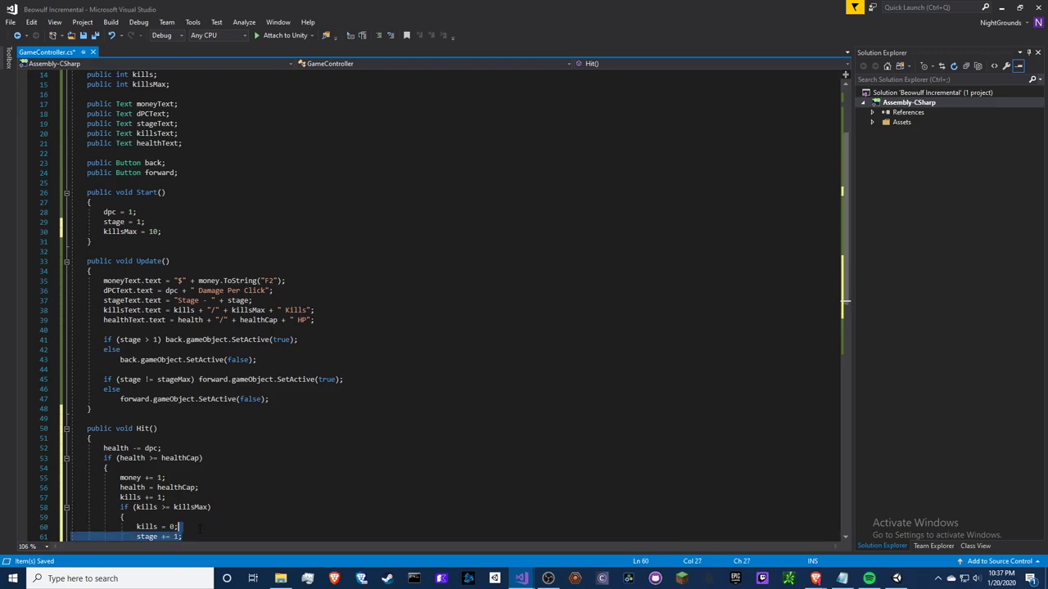
scroll(171, 422, down, 5)
key(Left)
key(Left)
key(Left)
text(Ma)
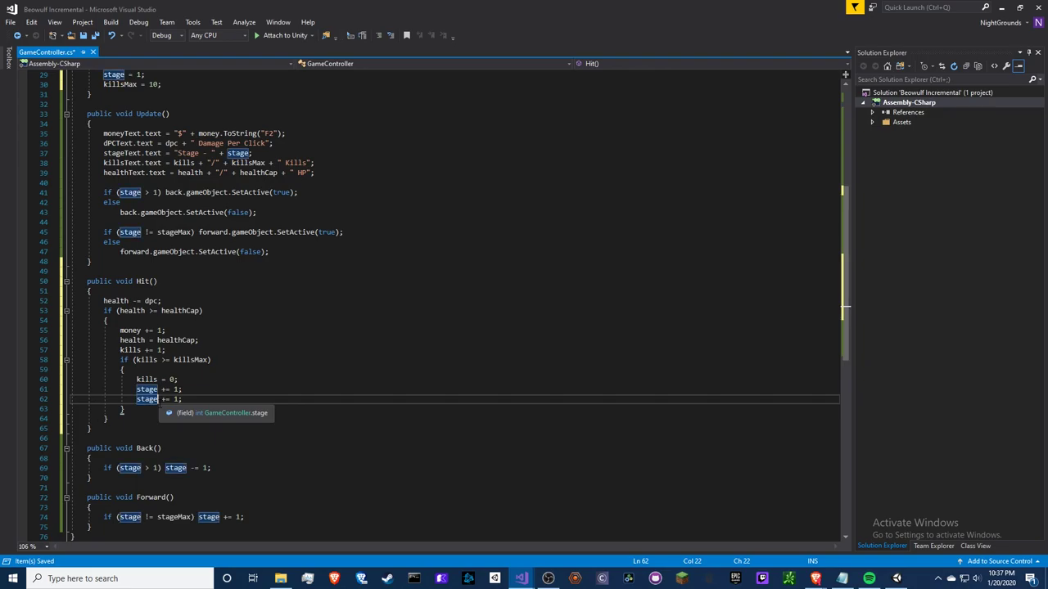
text(x)
Open a new line after the healthCap reset for a stage check.
click(183, 389)
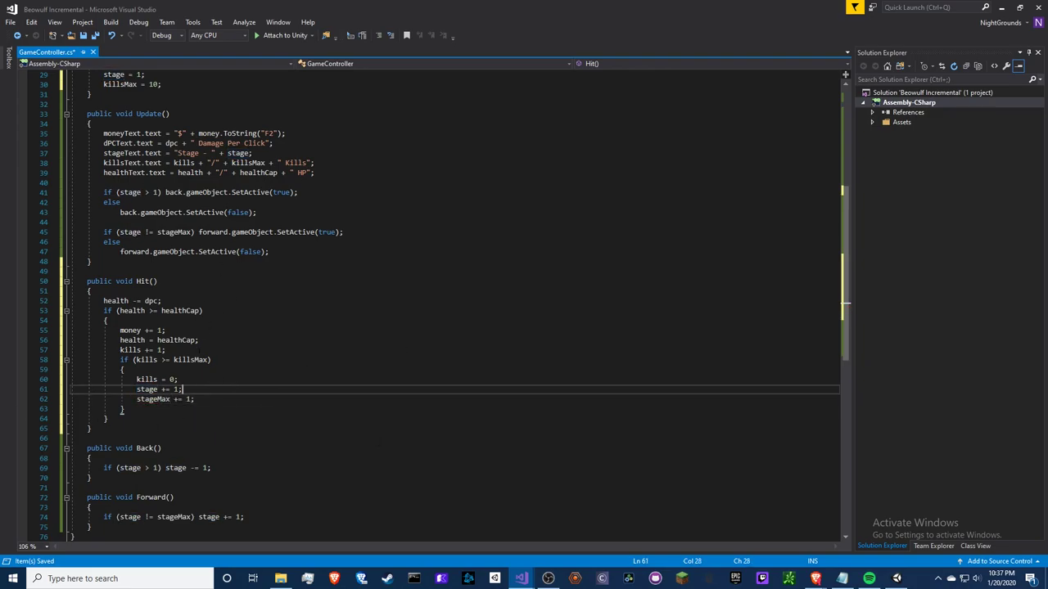
click(217, 363)
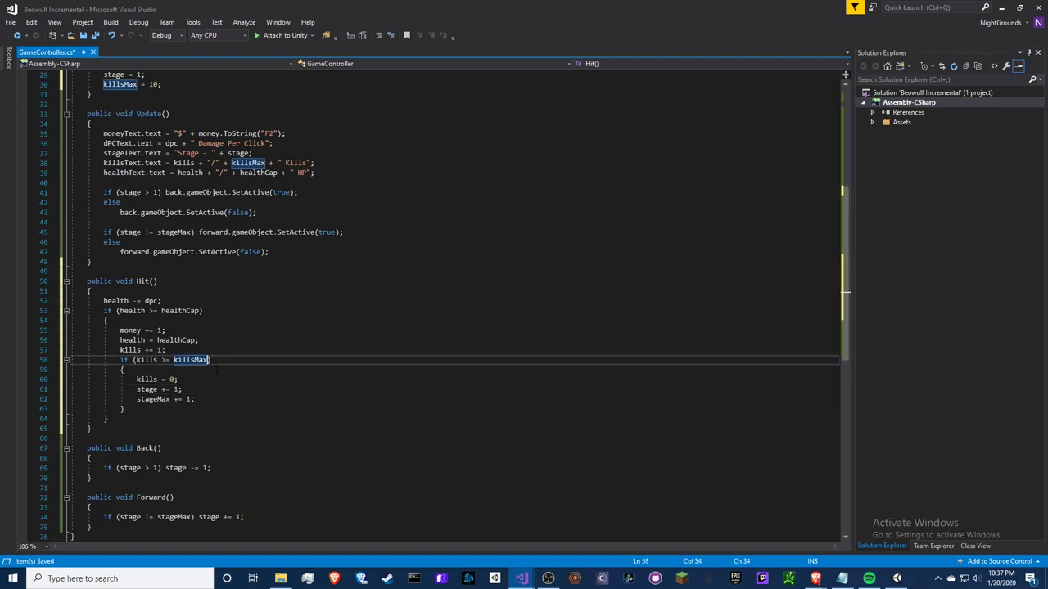
click(207, 343)
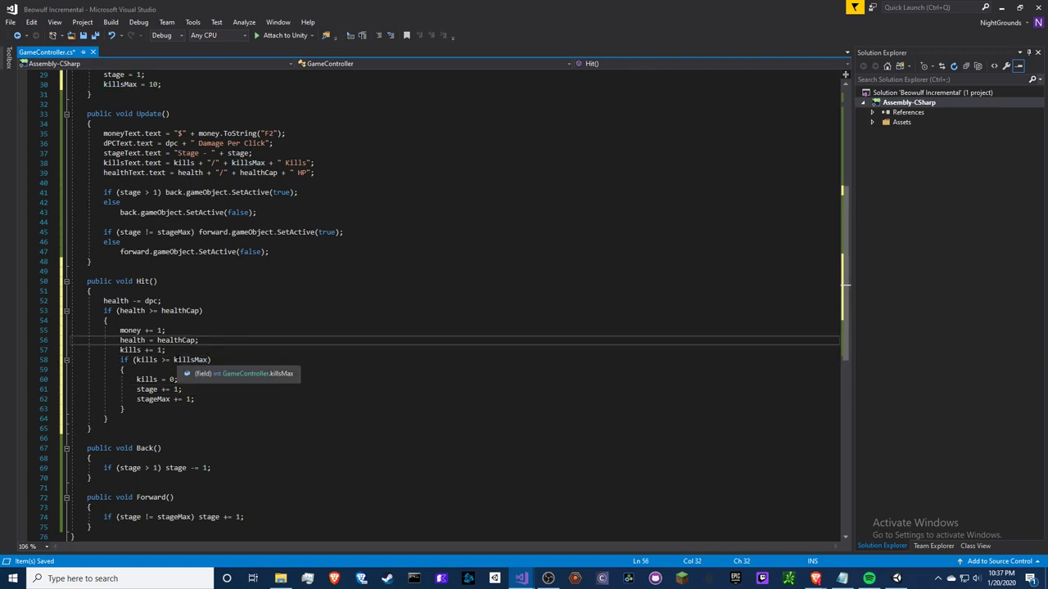
key(Return)
Add an if (stage == stageMax) block with braces.
text(if ()
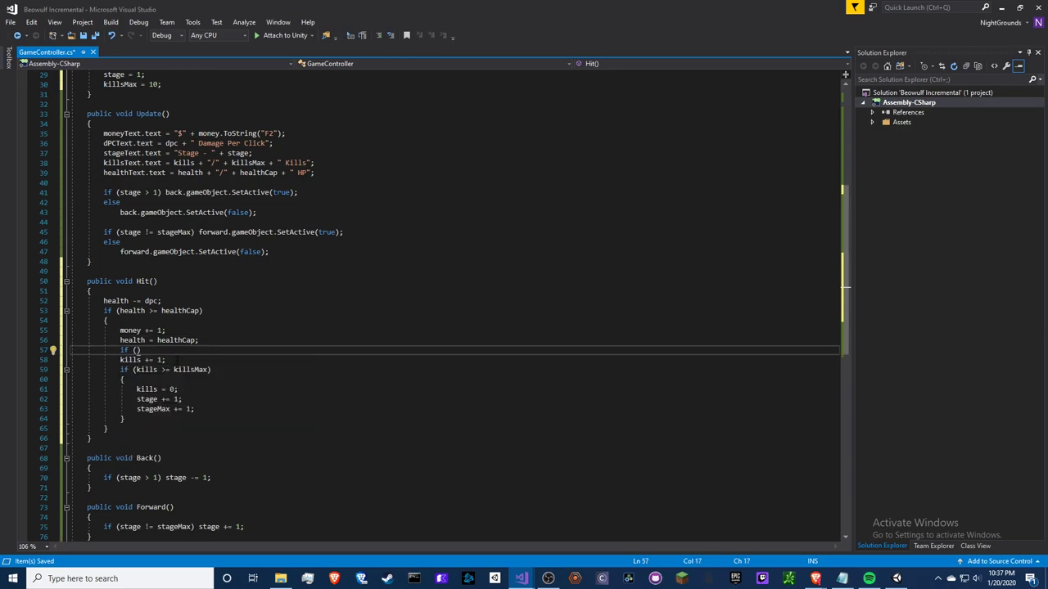
text(stage )
text(== stage)
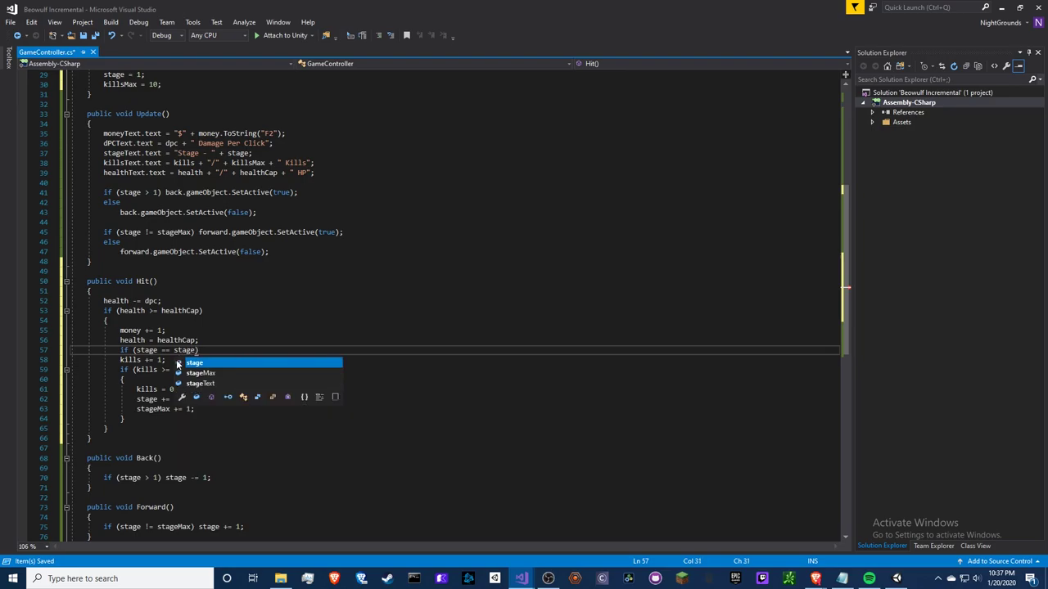
key(Down)
key(Tab)
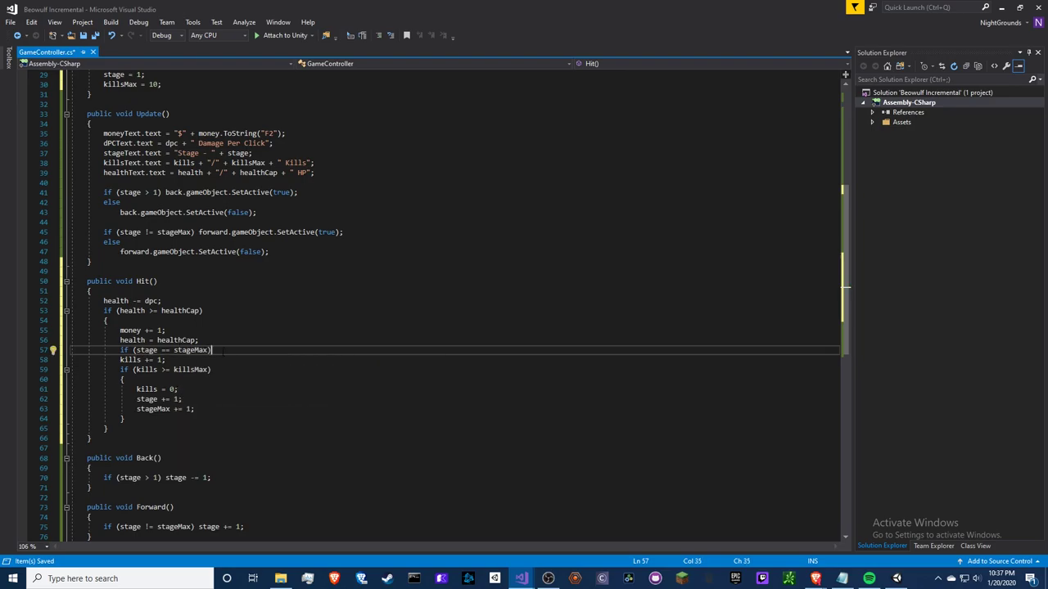
key(Return)
text({)
key(Return)
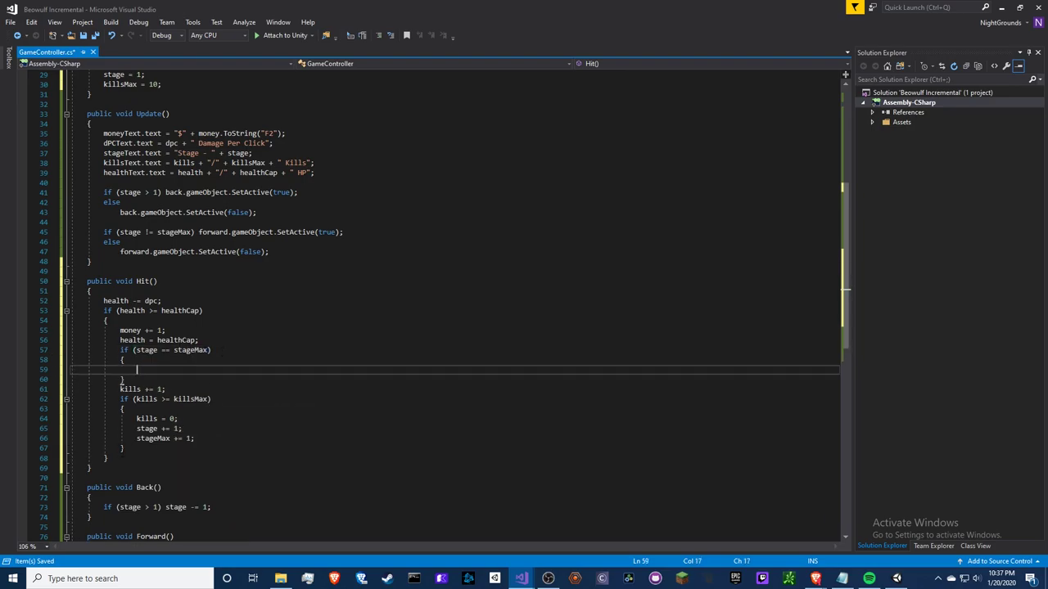
Move the kill-counting code inside the stage == stageMax block.
drag(124, 449, 125, 379)
key(ctrl+x)
key(Up)
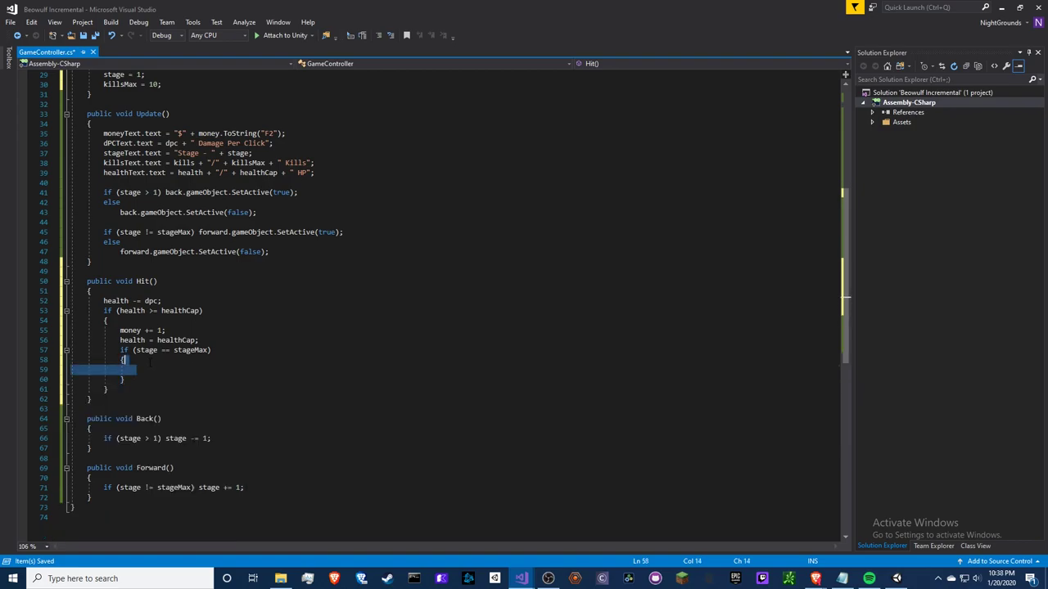
key(ctrl+v)
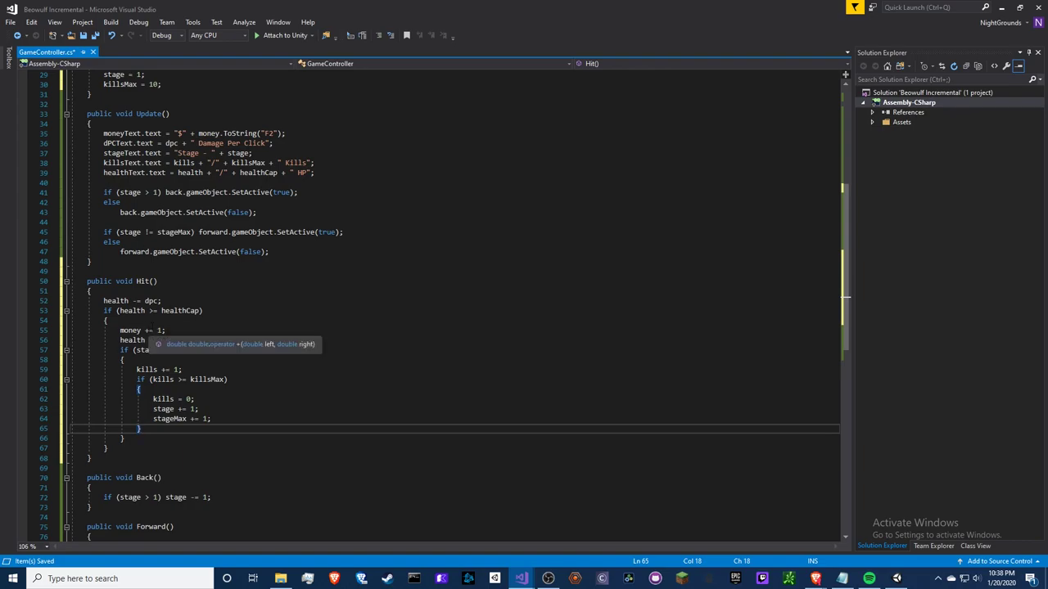
drag(165, 330, 133, 330)
Change the health check to health <= healthCap, save, and review the script.
click(149, 310)
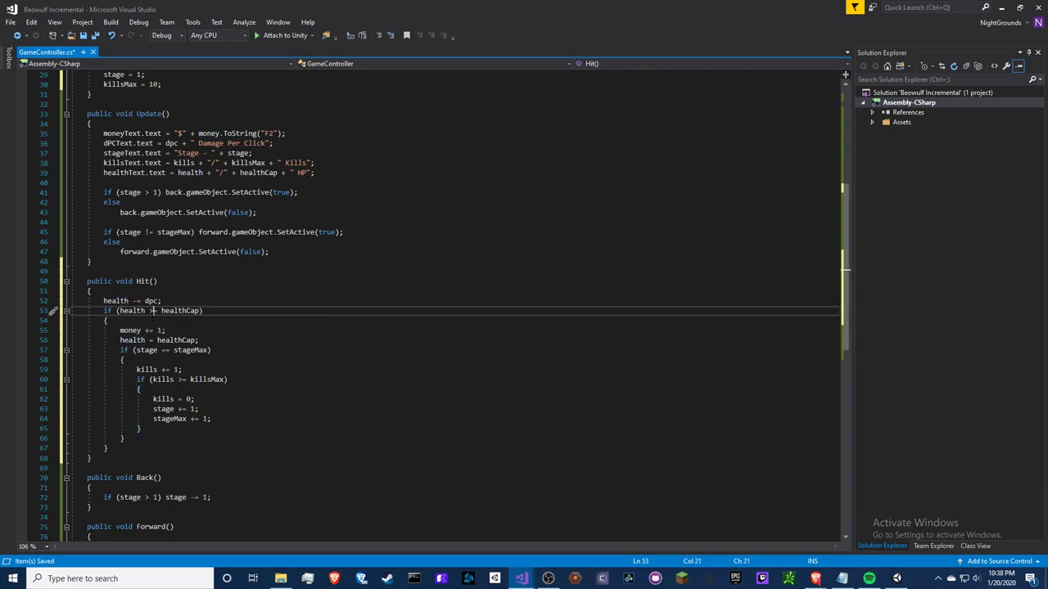
key(Delete)
text(<)
key(ctrl+s)
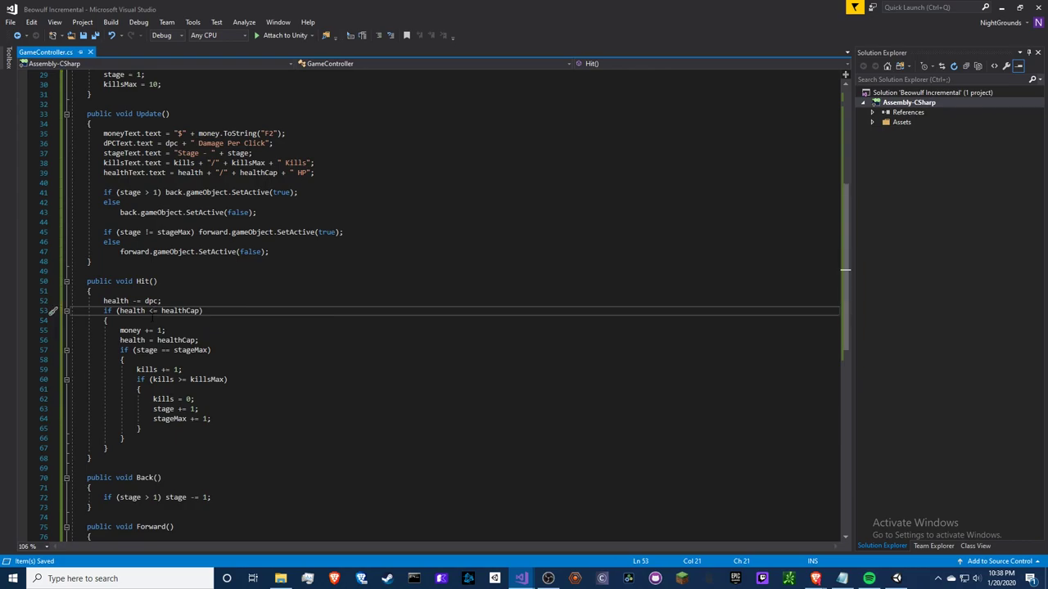
scroll(271, 407, up, 5)
scroll(271, 407, up, 4)
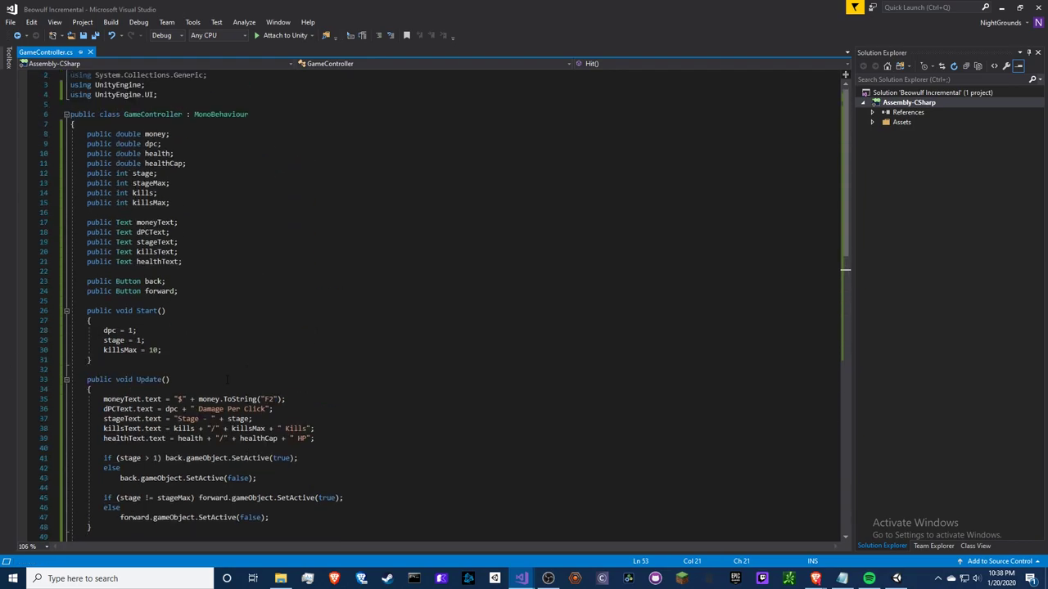
scroll(271, 406, up, 1)
scroll(202, 421, down, 6)
scroll(202, 421, down, 6)
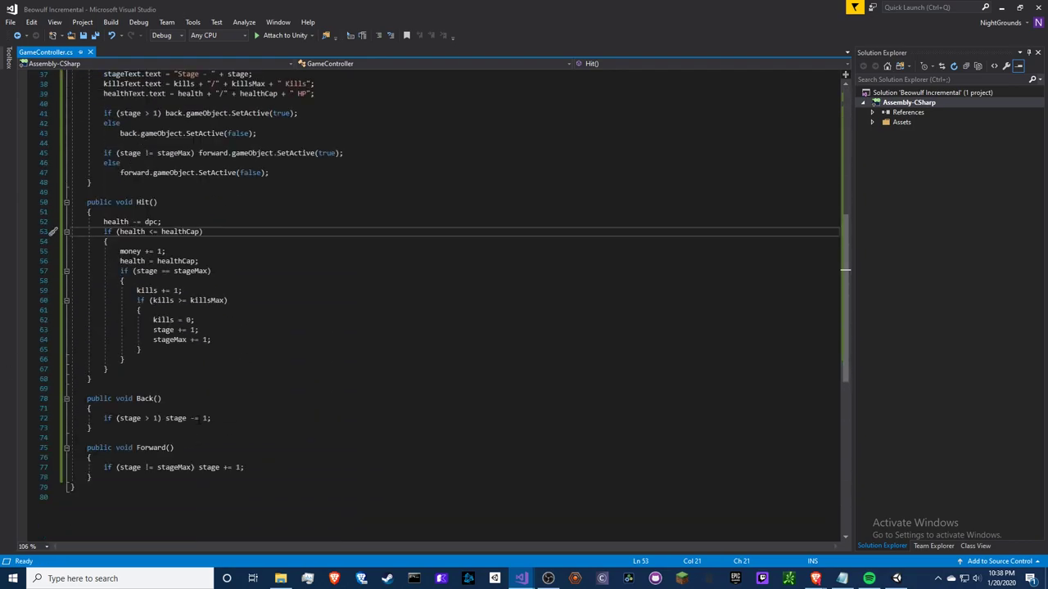
scroll(201, 421, up, 8)
scroll(204, 391, up, 4)
scroll(204, 391, down, 7)
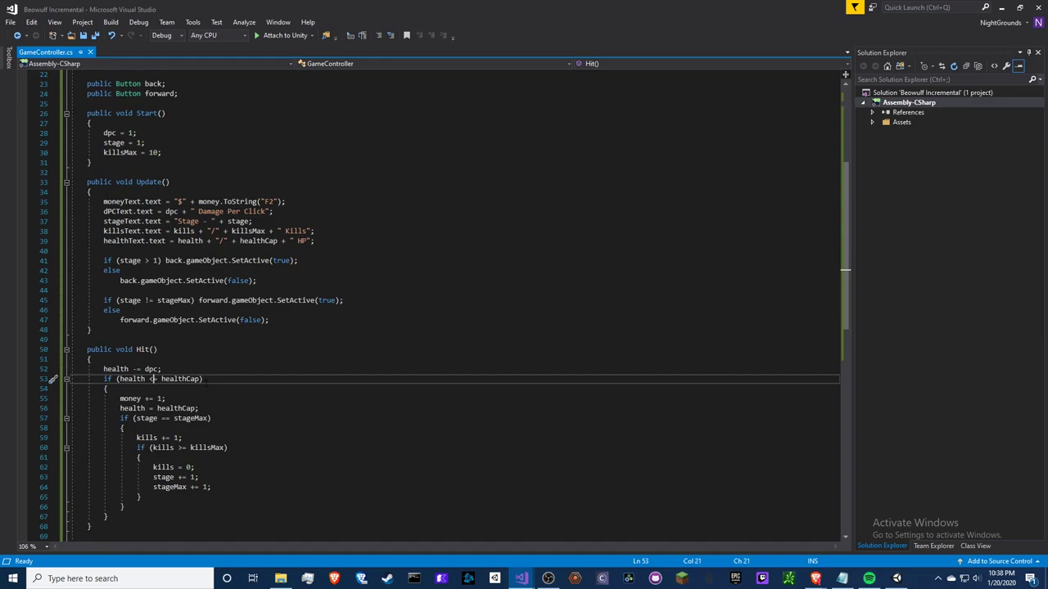
In Unity, assign the Money label and DPC's text to GameController's Money and DPC Text slots.
key(alt+Tab)
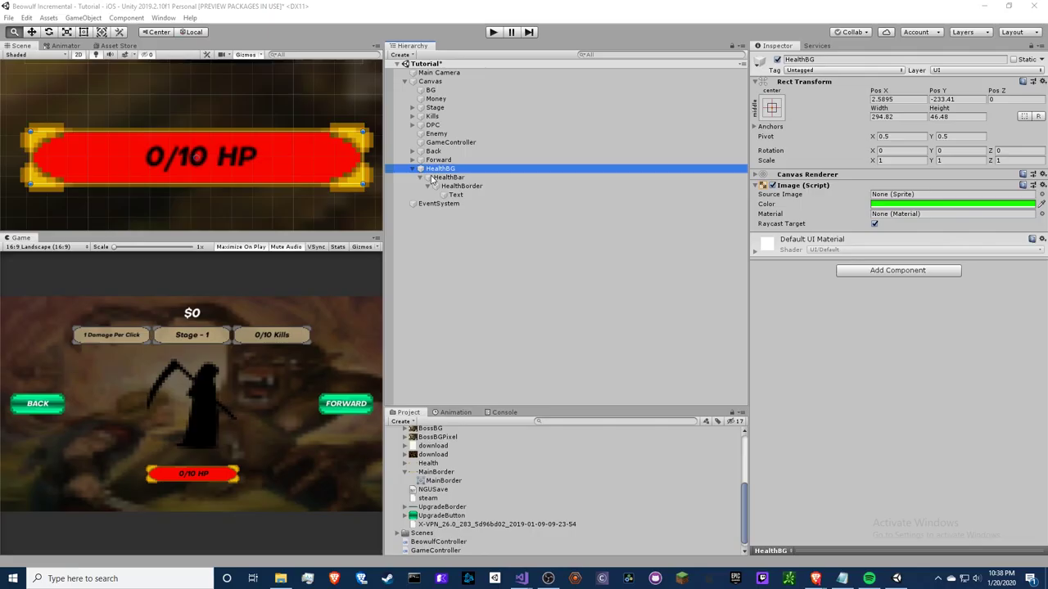
click(472, 144)
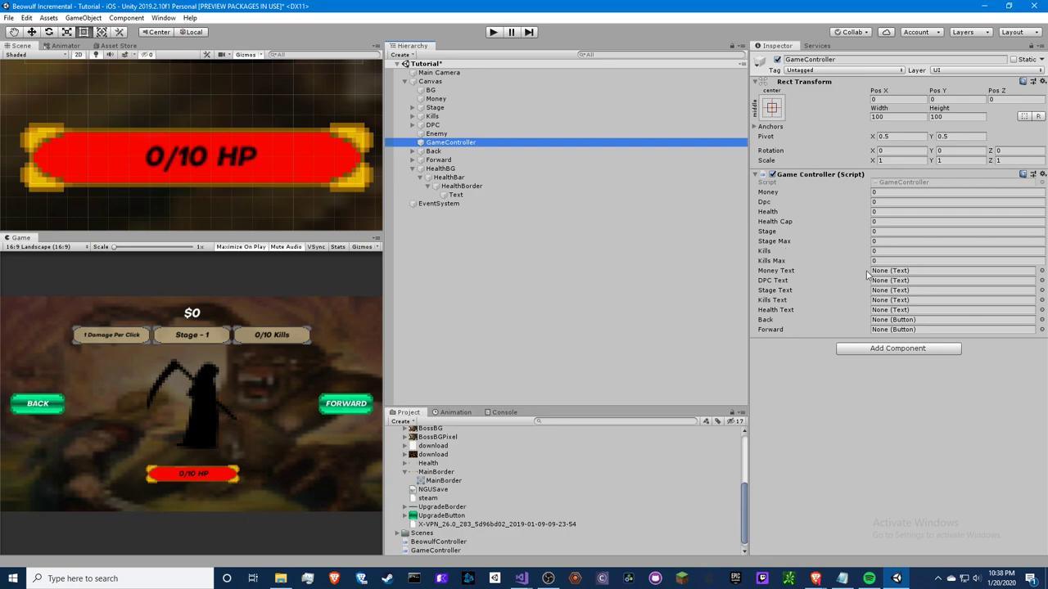
drag(436, 98, 900, 271)
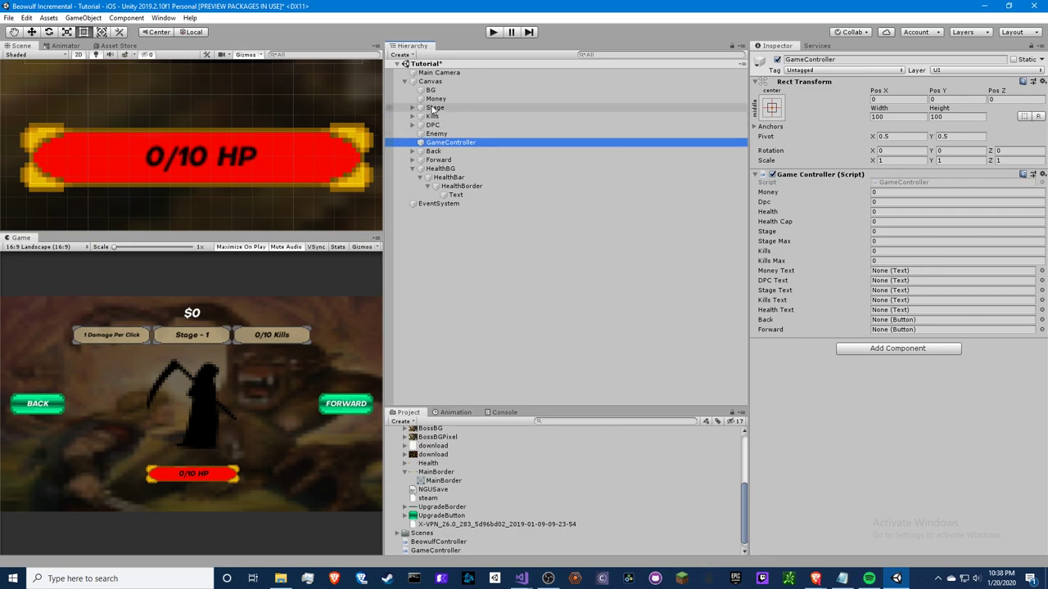
click(413, 124)
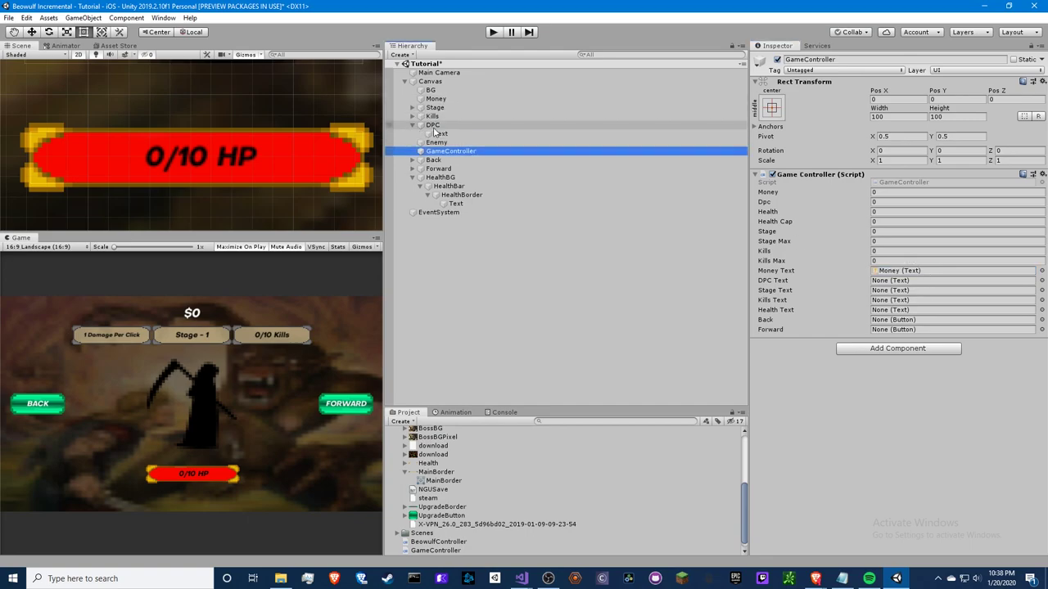
drag(440, 134, 924, 287)
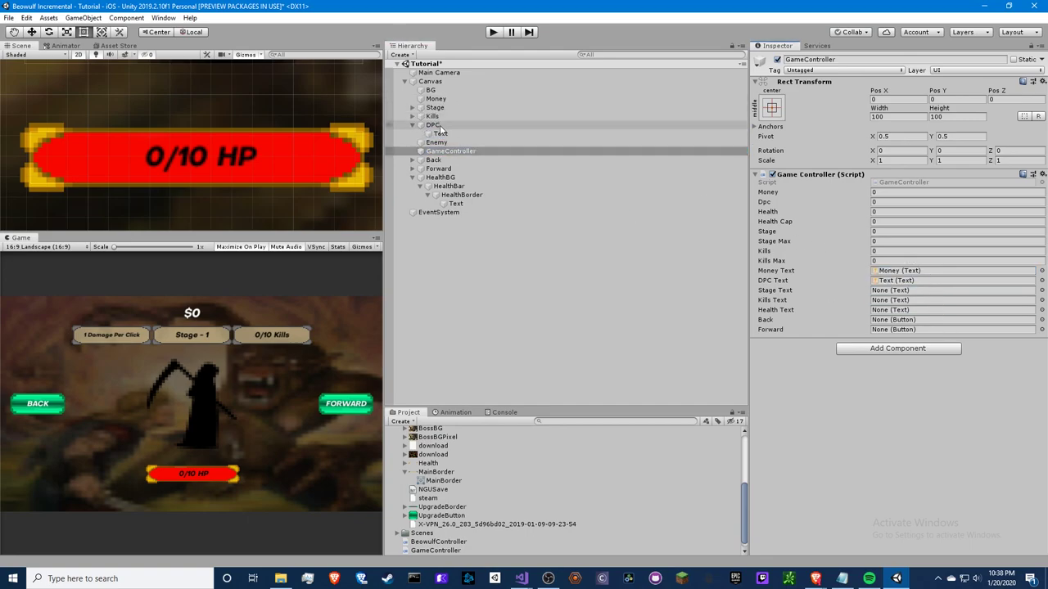
Move DPC above Stage and GameController to the top of Canvas.
click(413, 107)
click(439, 124)
drag(439, 126, 438, 104)
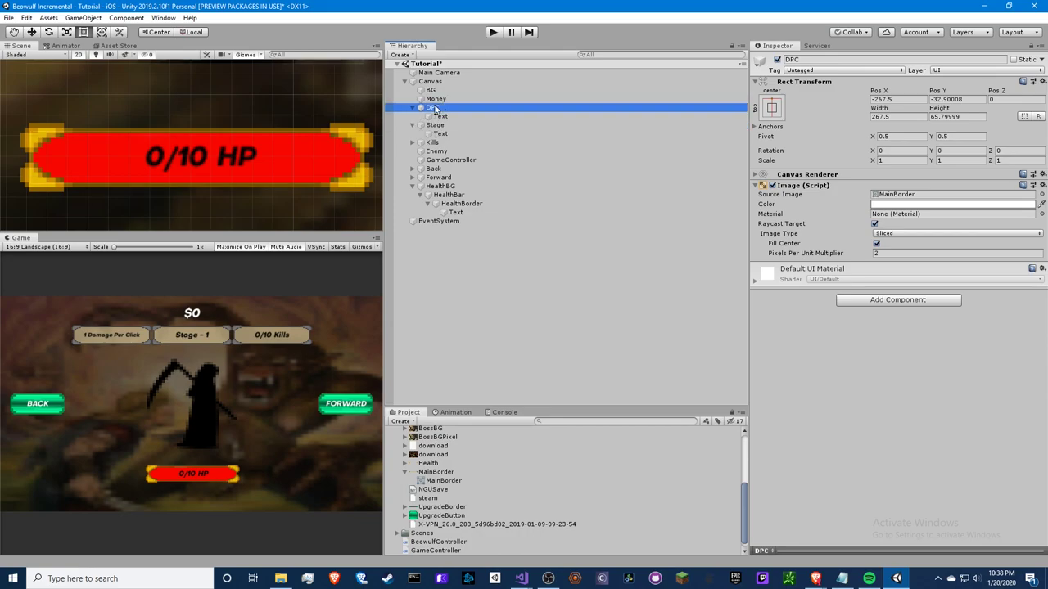
click(435, 98)
drag(443, 195, 449, 83)
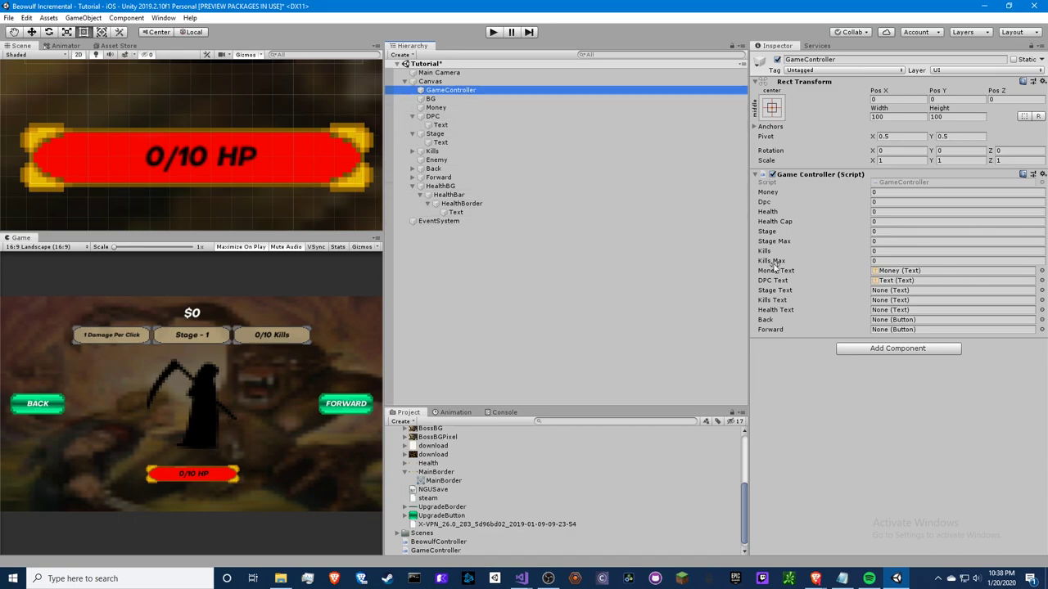
Assign Stage, Kills and HealthBorder text to the Stage, Kills and Health Text slots.
drag(440, 142, 900, 290)
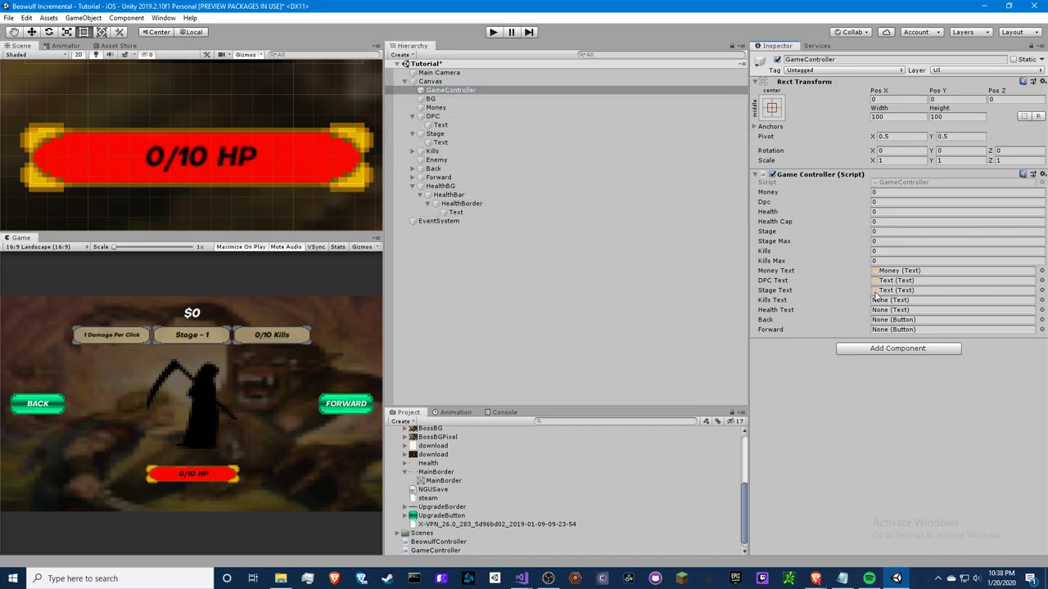
click(413, 152)
drag(441, 160, 901, 301)
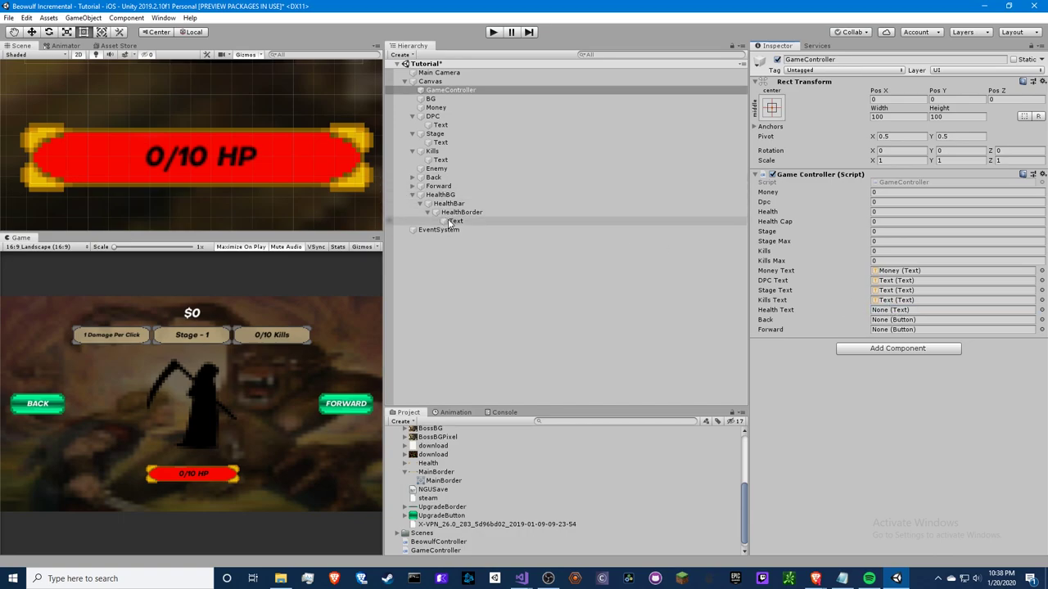
drag(456, 221, 900, 310)
click(450, 90)
click(904, 320)
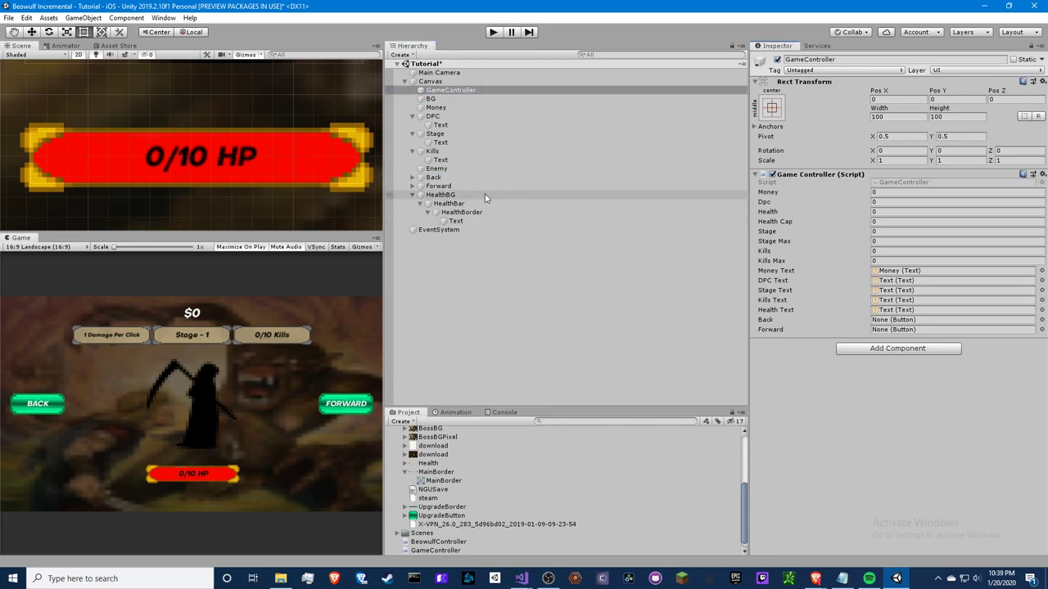
Add a Button component to both the Back and Forward objects.
click(444, 179)
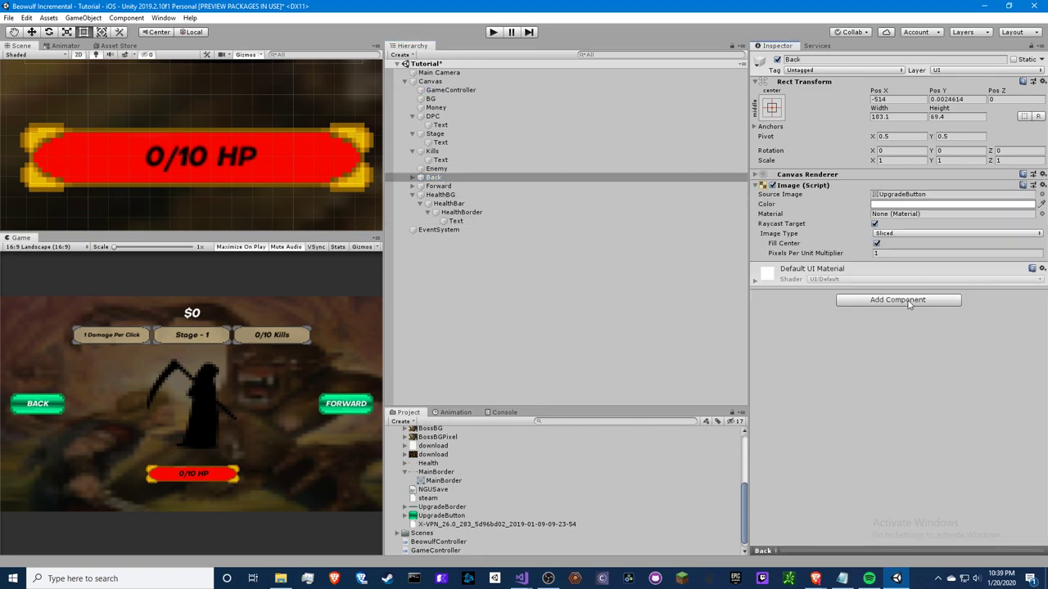
click(905, 301)
text(butt)
click(868, 342)
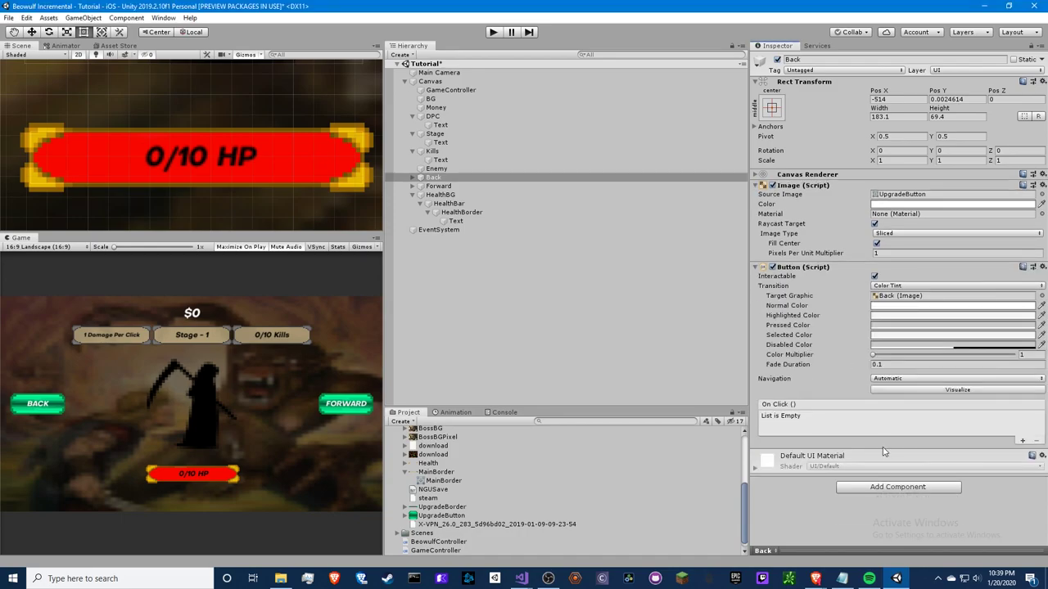
click(458, 186)
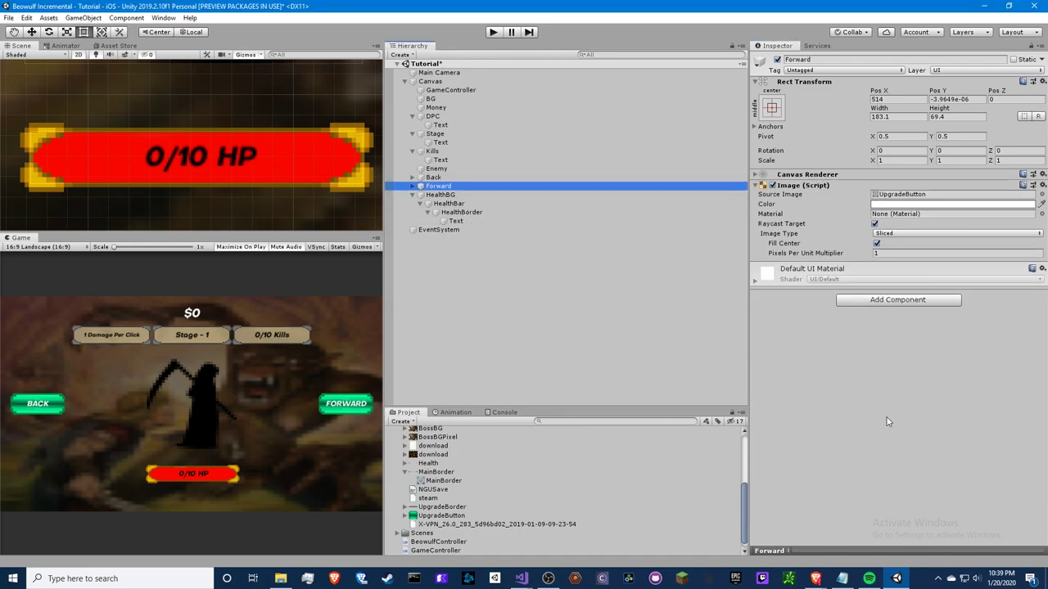
click(884, 301)
text(buy)
key(BackSpace)
text(t)
key(Return)
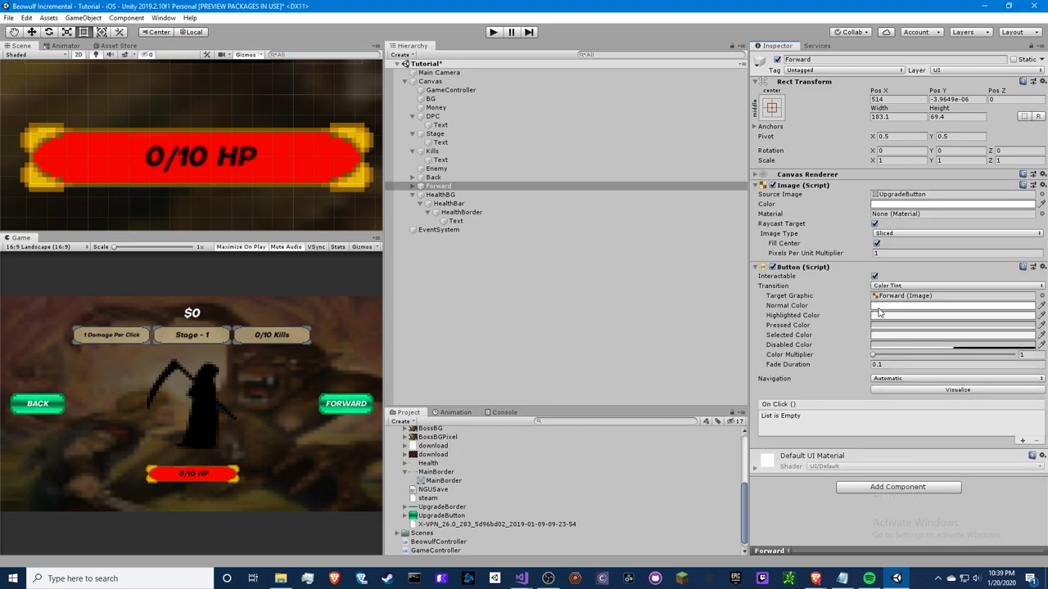
Add a GameController On Click entry so Back calls Back() and Forward calls Forward().
ctrl+click(433, 177)
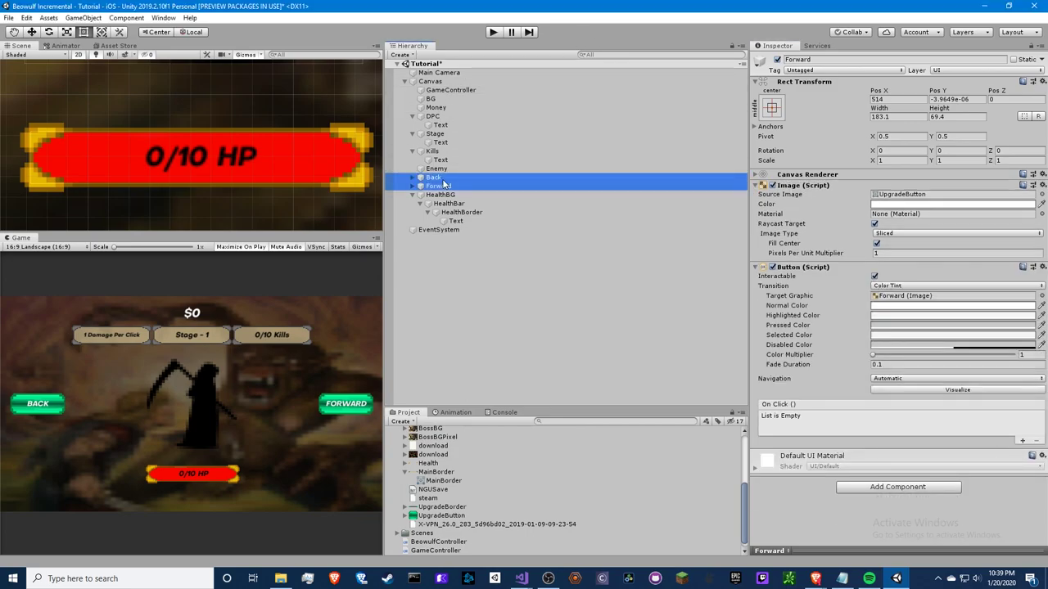
click(833, 398)
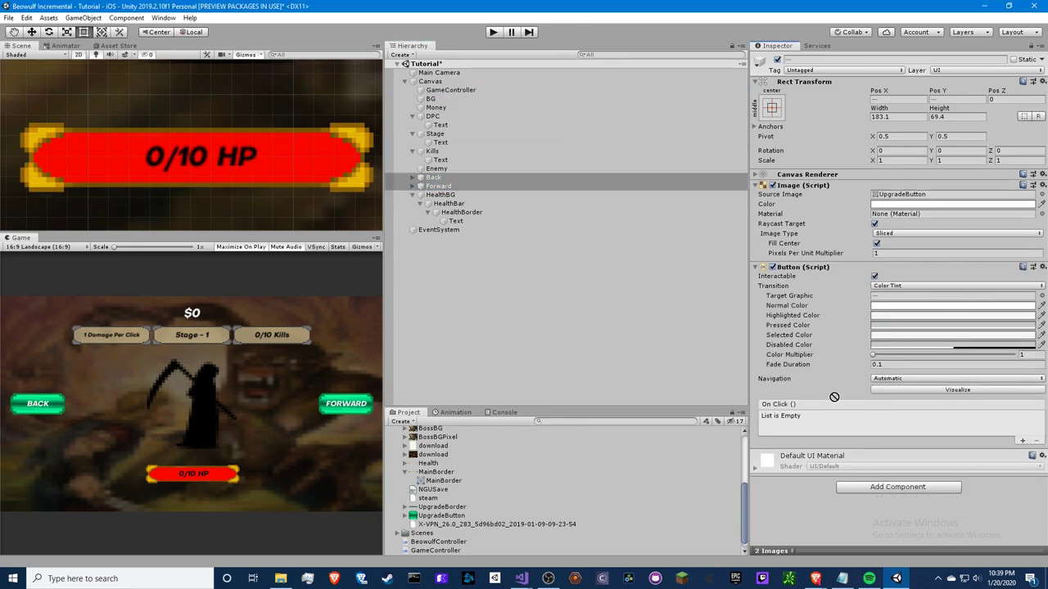
click(1022, 440)
drag(450, 90, 806, 428)
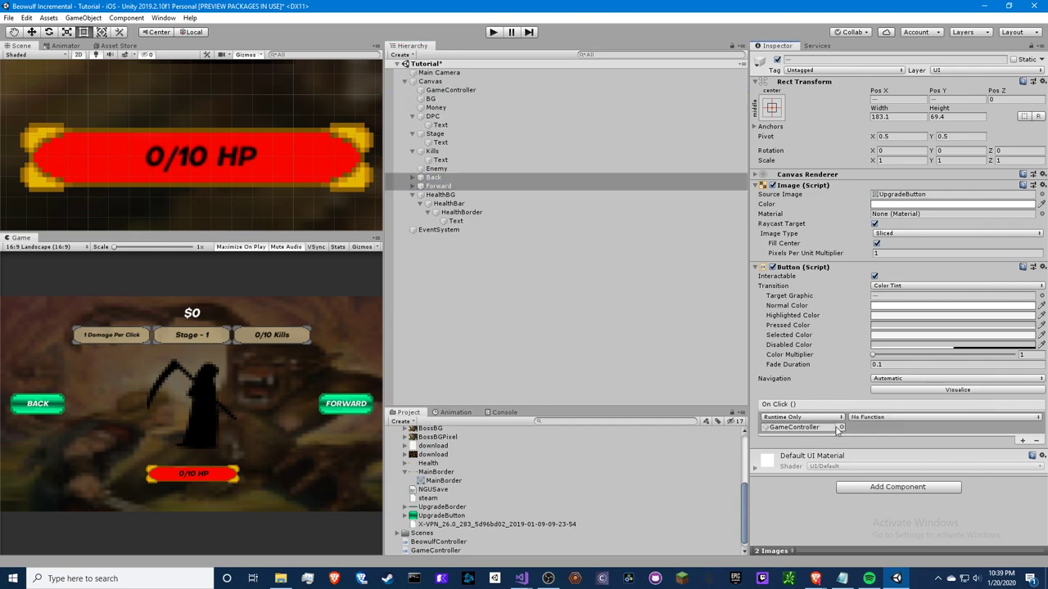
click(442, 177)
click(942, 416)
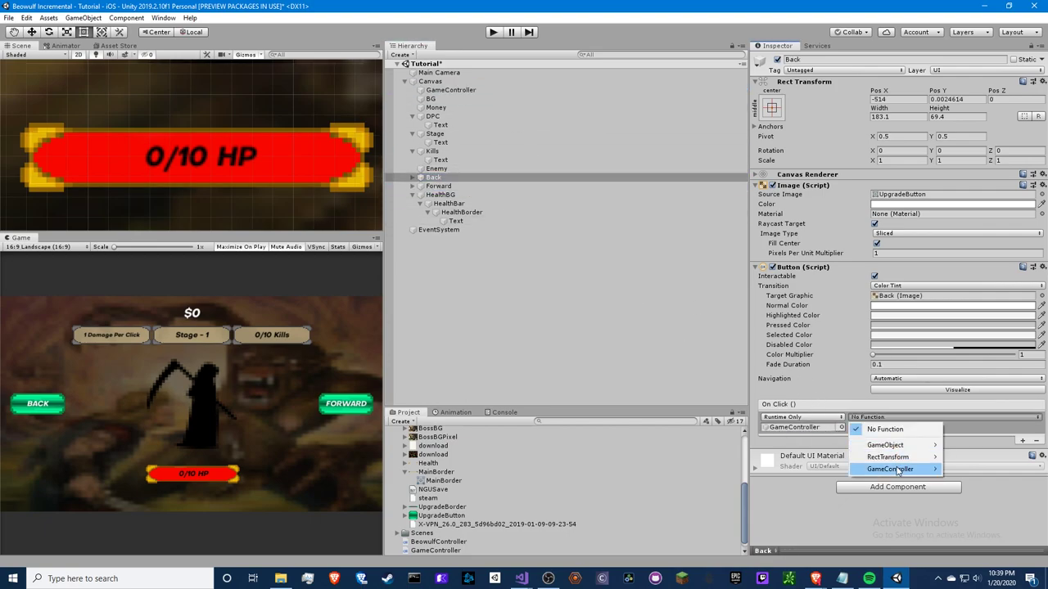
mouse_move(892, 469)
click(776, 396)
click(438, 186)
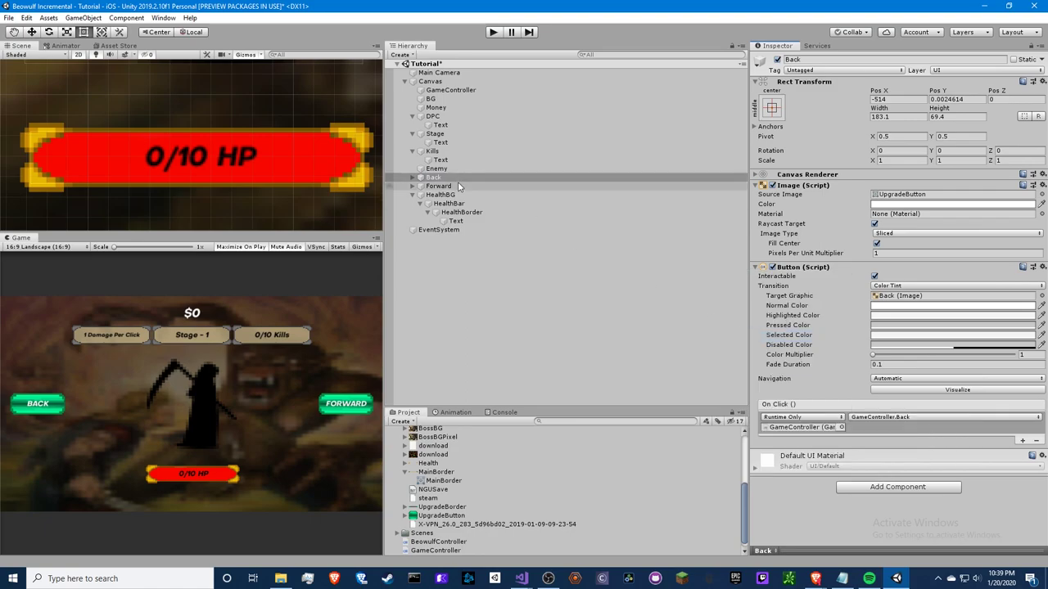
click(907, 418)
mouse_move(893, 469)
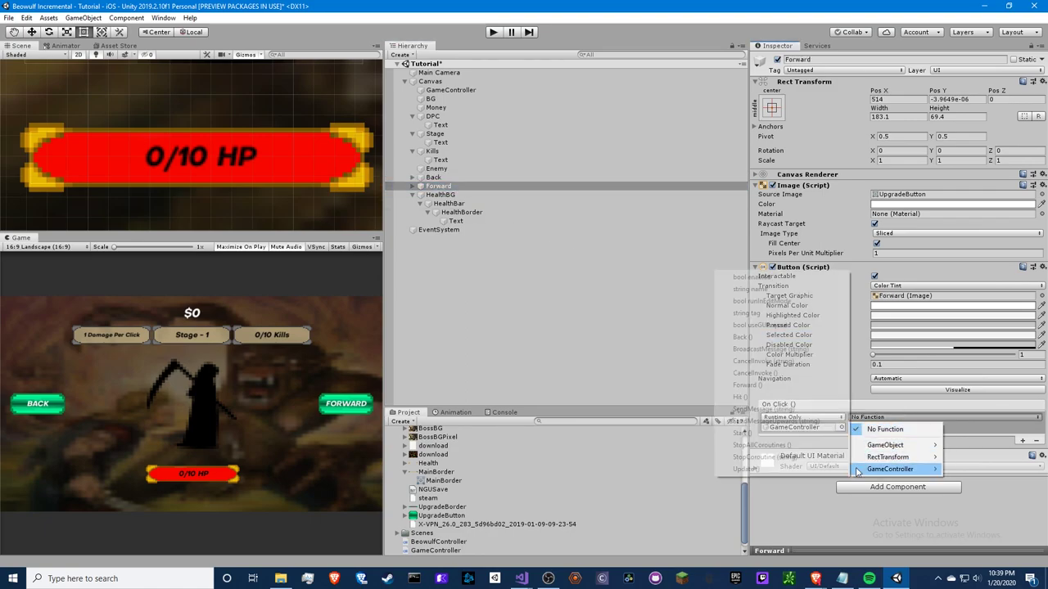
click(769, 385)
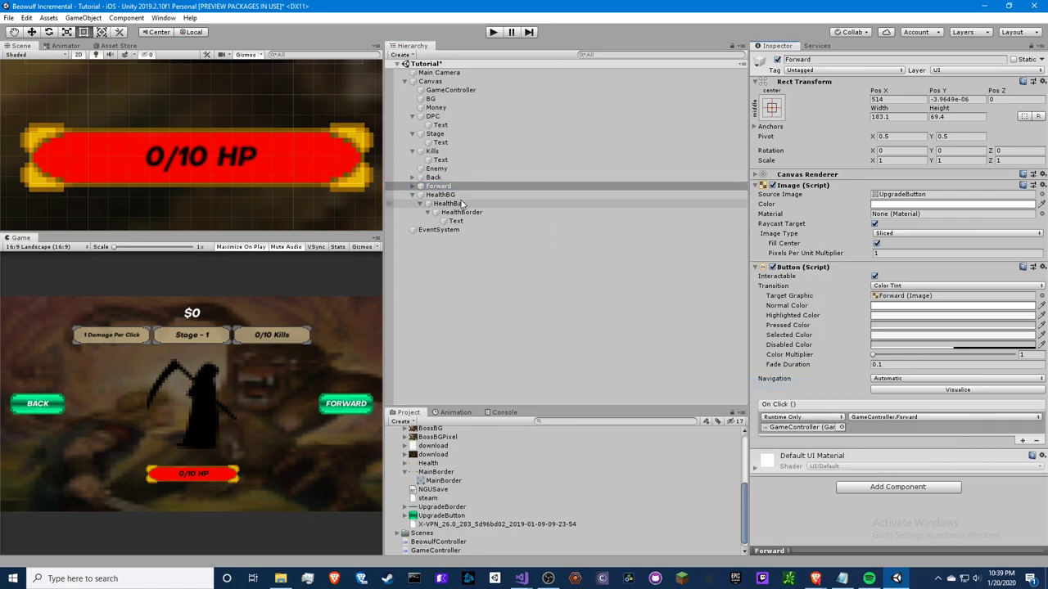
Give Enemy a Button whose On Click calls GameController's Hit() method.
click(436, 167)
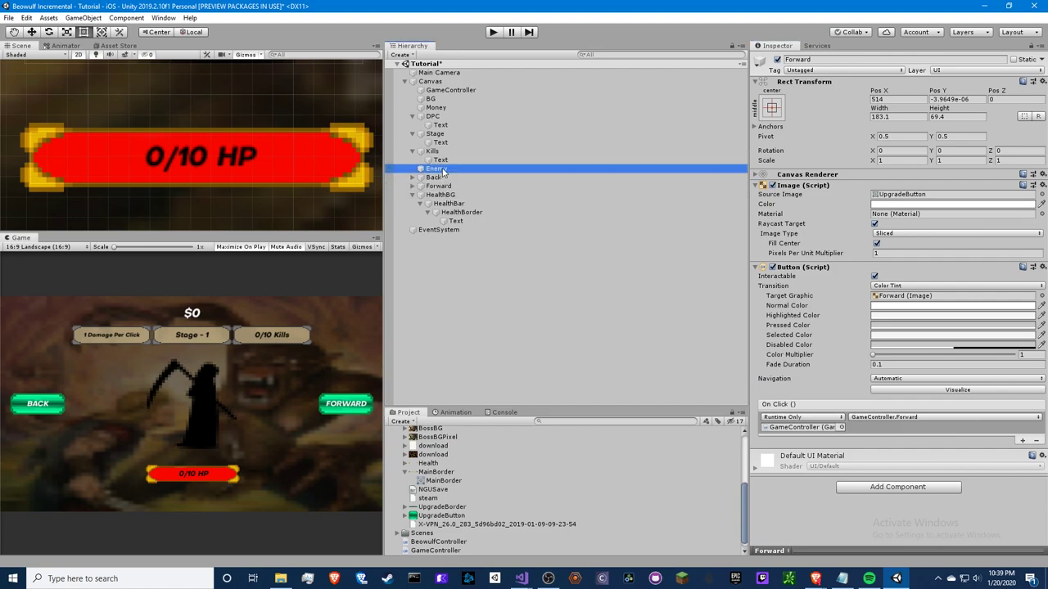
click(859, 311)
click(856, 351)
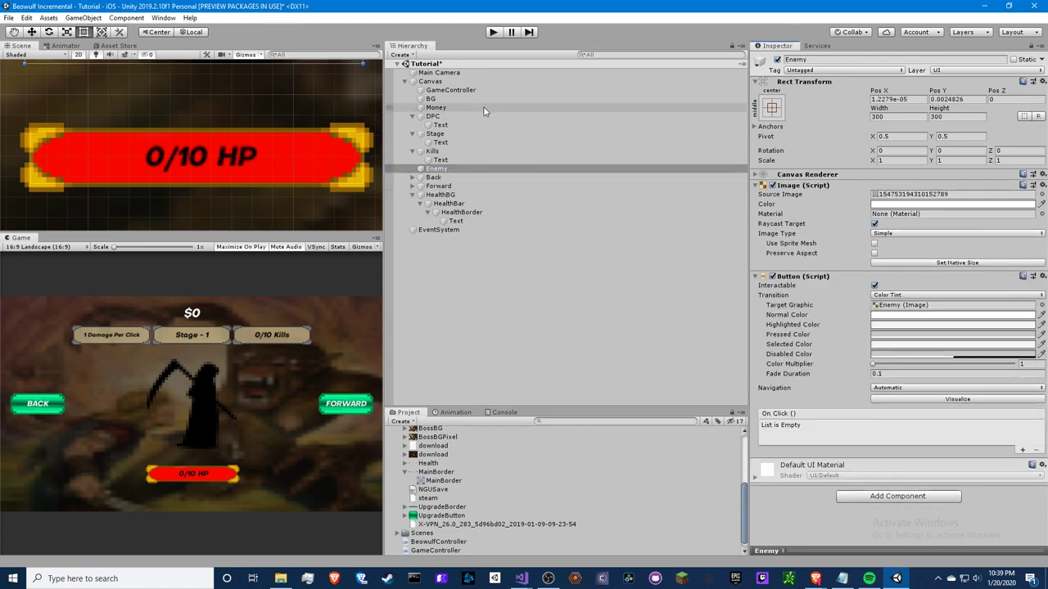
click(1022, 450)
drag(451, 90, 809, 436)
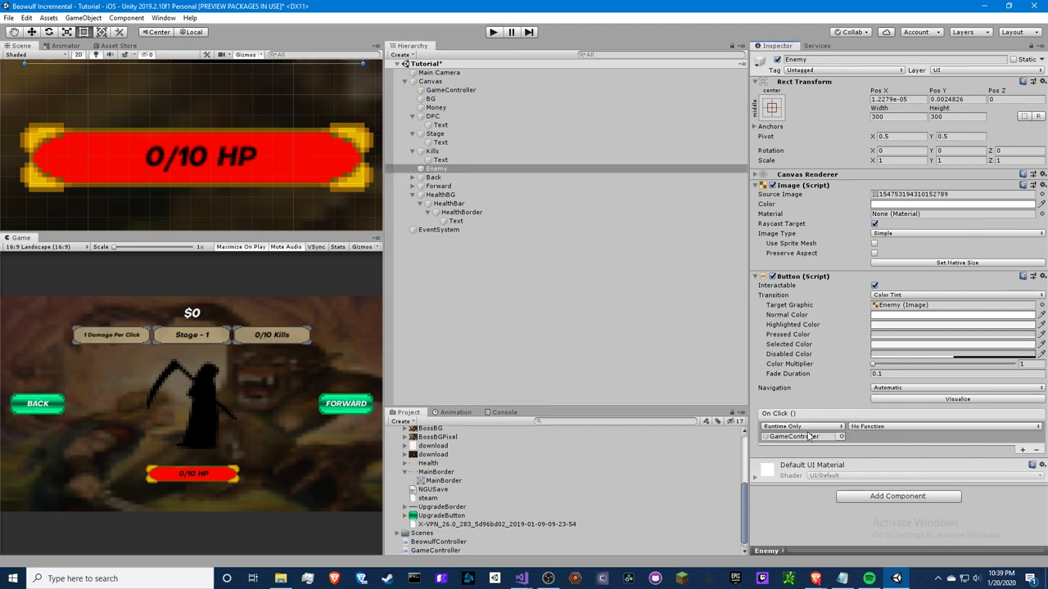
click(942, 426)
mouse_move(892, 478)
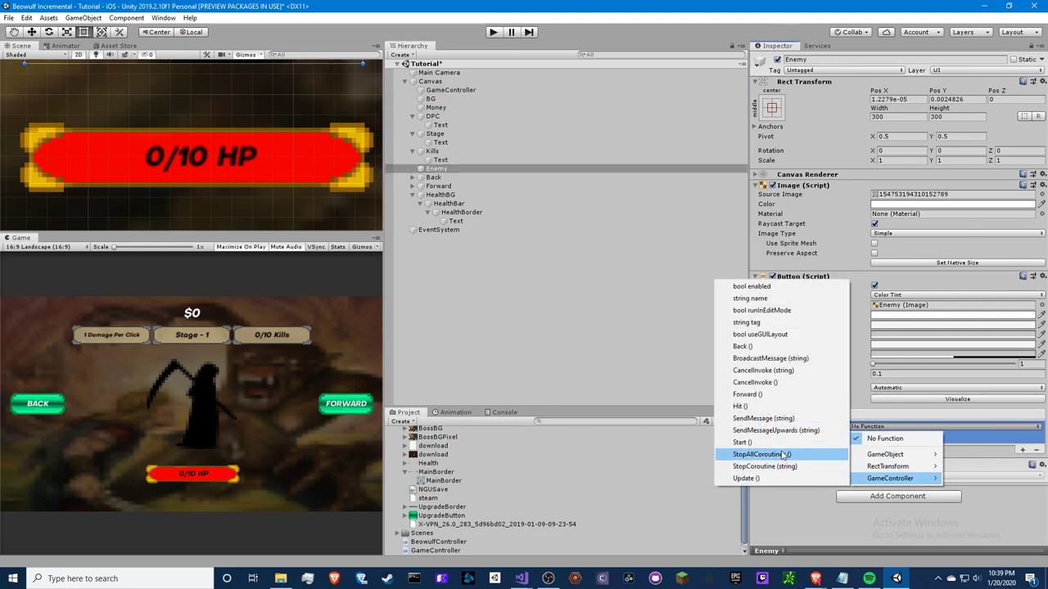
click(740, 407)
click(443, 91)
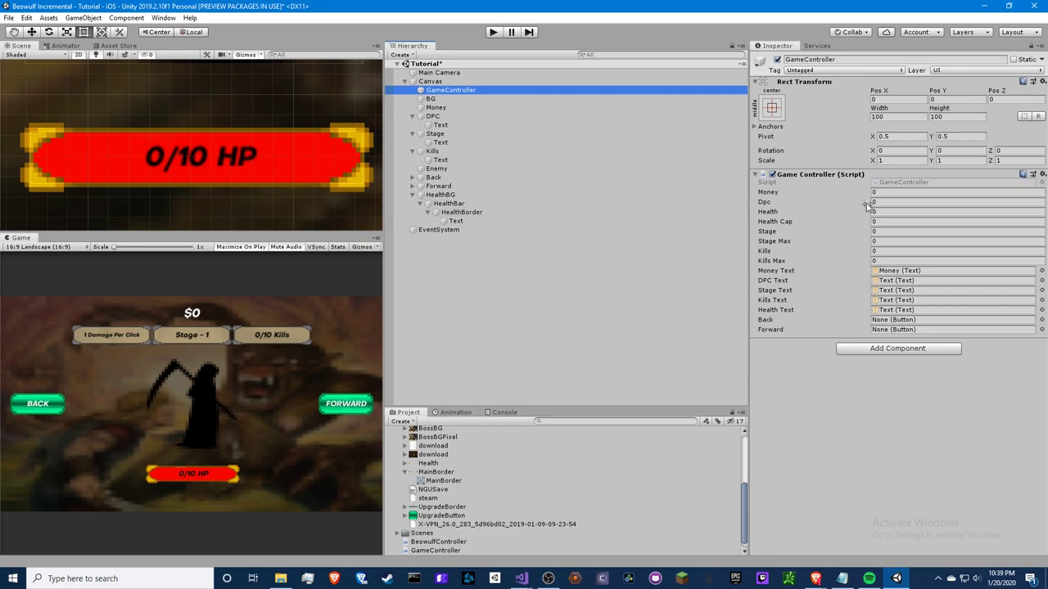
Change the back and forward field types on lines 23–24 from Button to GameObject.
key(alt+Tab)
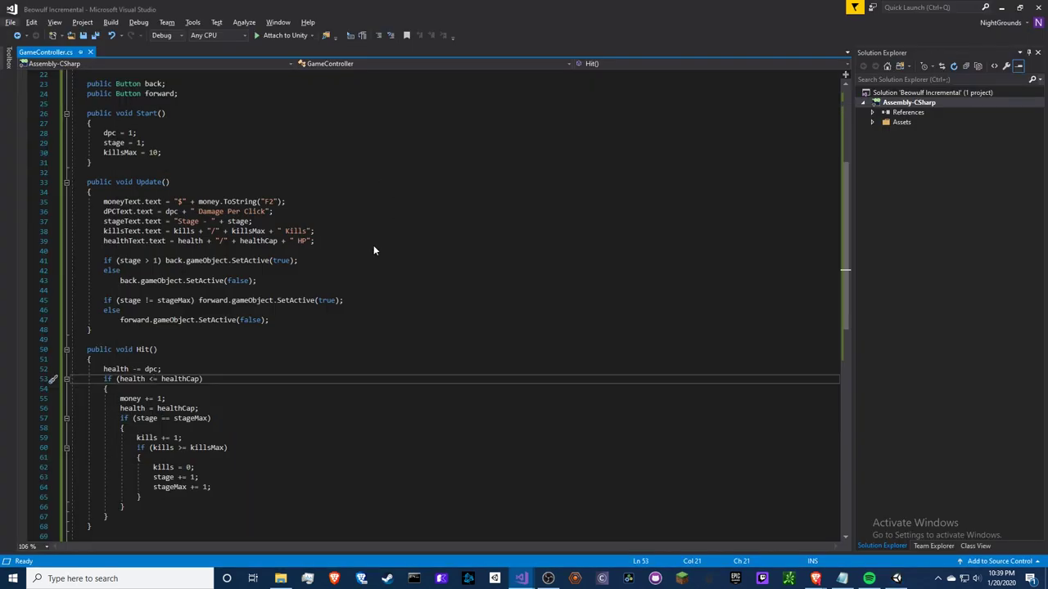
scroll(340, 333, up, 3)
scroll(260, 207, up, 4)
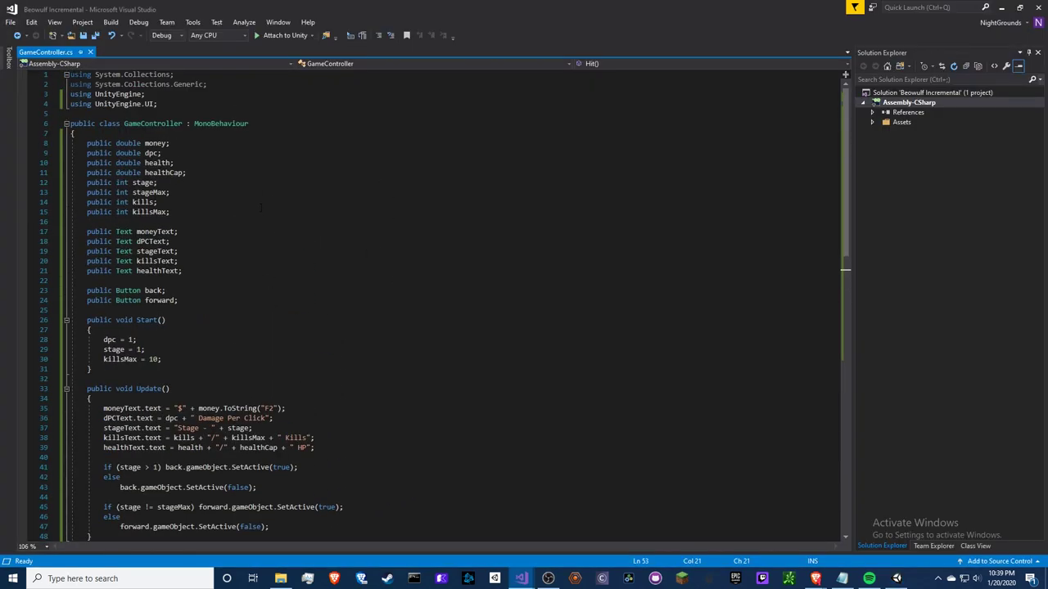
double_click(128, 301)
text(Game)
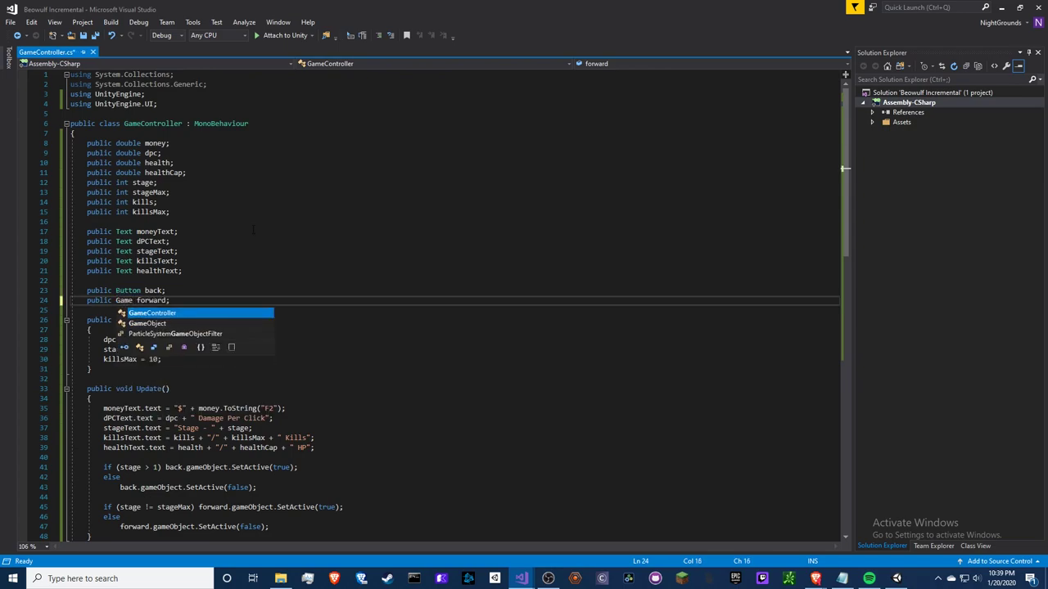
key(Tab)
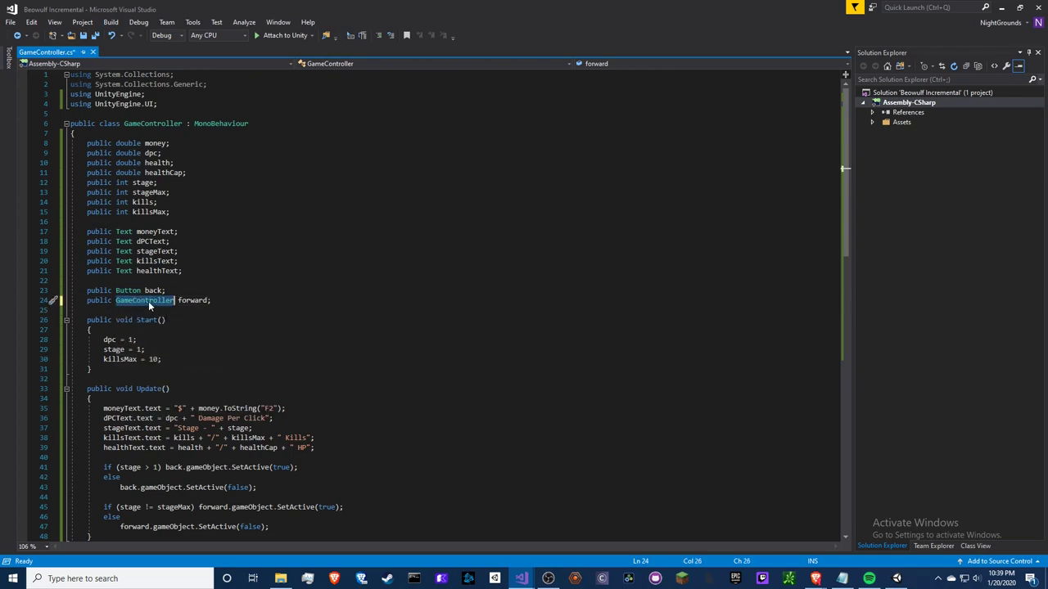
double_click(149, 301)
text(GameO)
key(Tab)
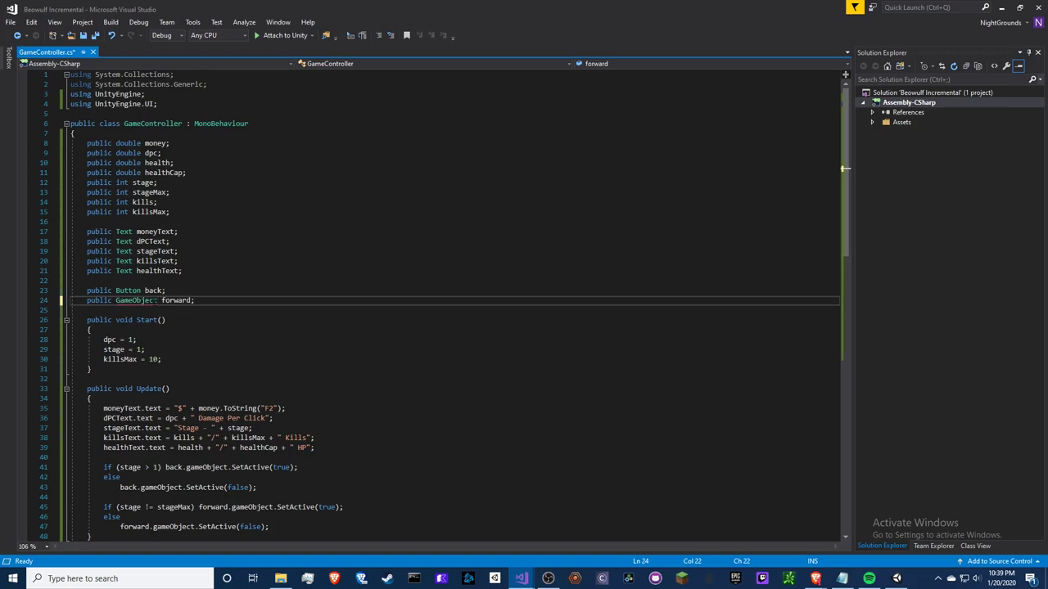
double_click(128, 291)
text(GameObject)
key(alt+Tab)
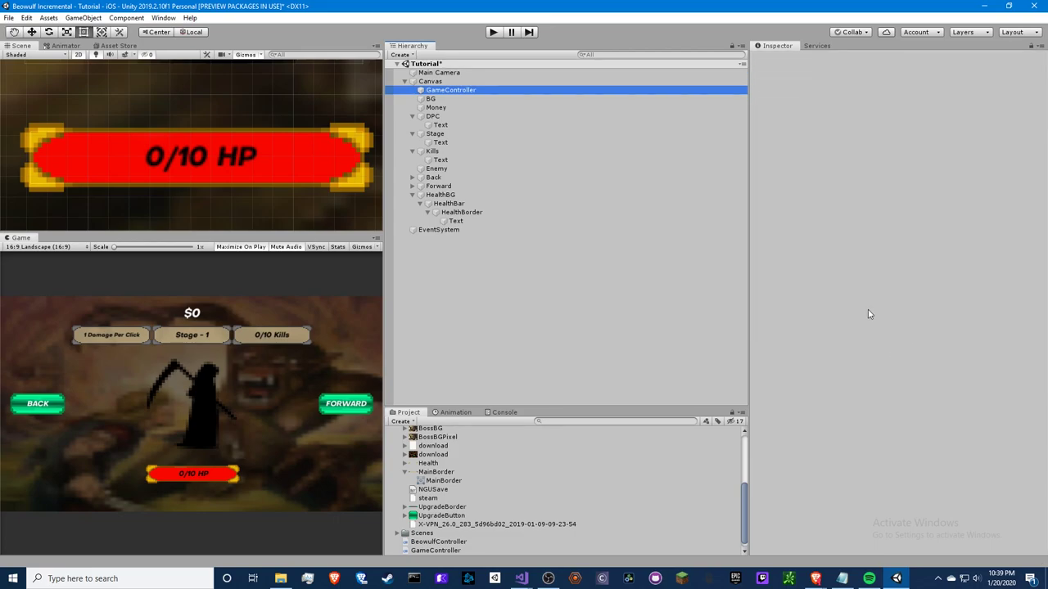
Fill the Back and Forward slots with their objects, save the scene, and run a quick play test.
drag(451, 182, 909, 320)
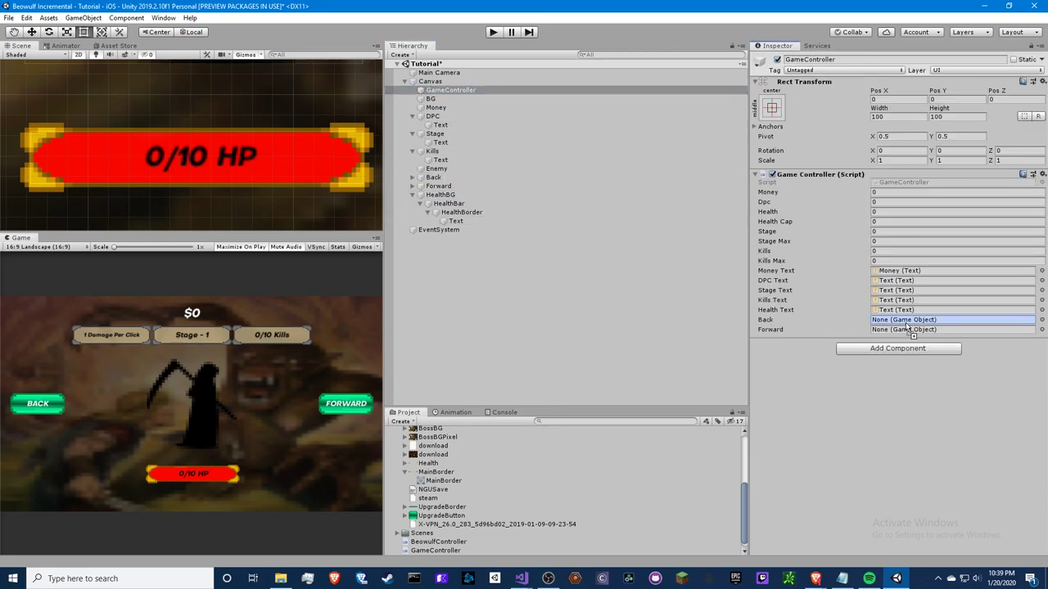
drag(451, 188, 885, 333)
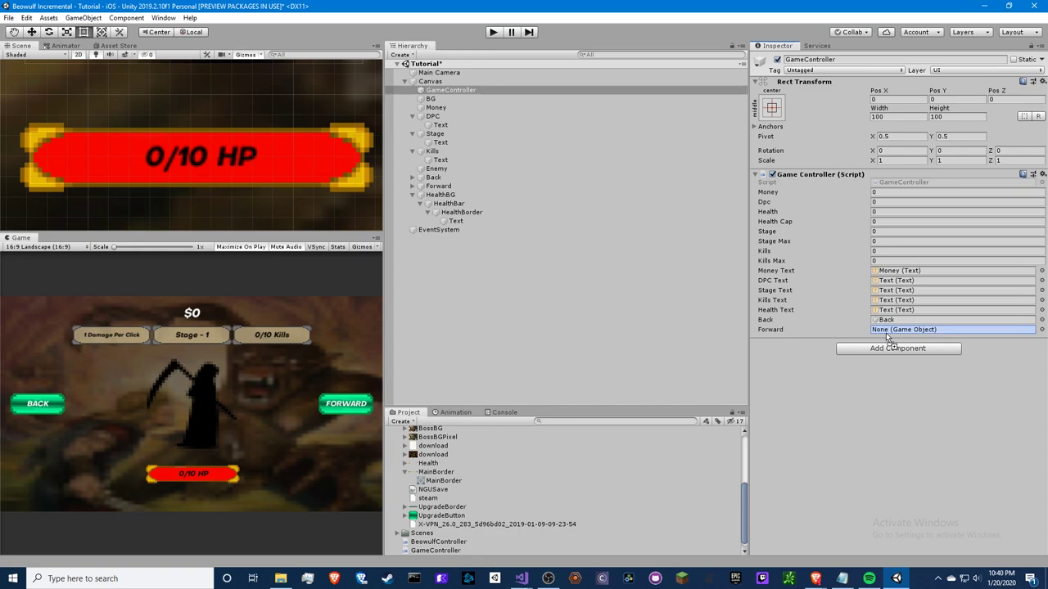
click(628, 40)
key(ctrl+s)
click(494, 32)
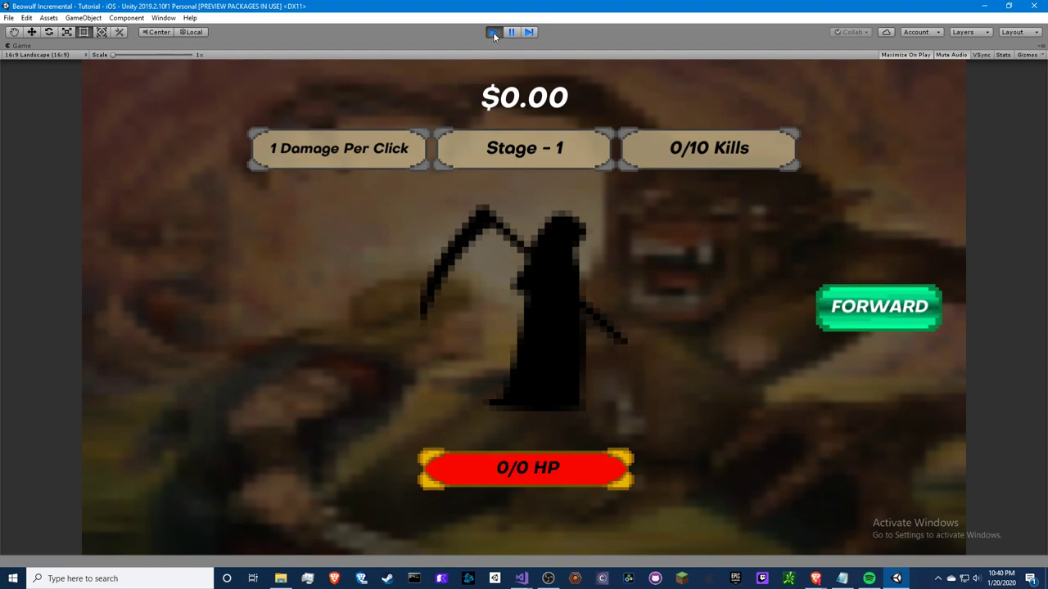
click(493, 32)
key(alt+Tab)
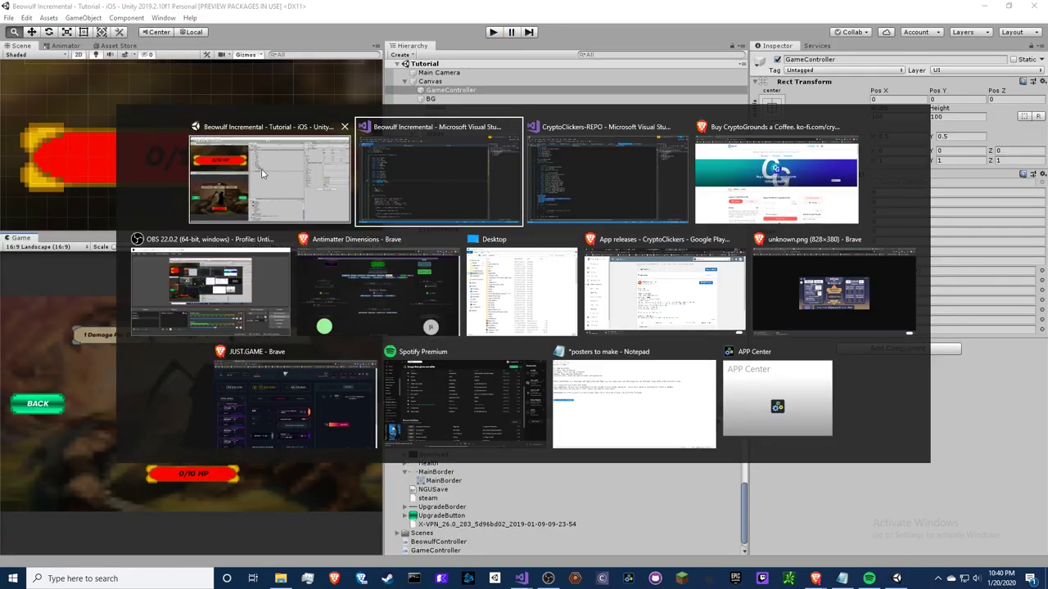
click(262, 173)
In Start(), duplicate the stage = 1 line and rename the copy to stageMax.
key(alt+Tab)
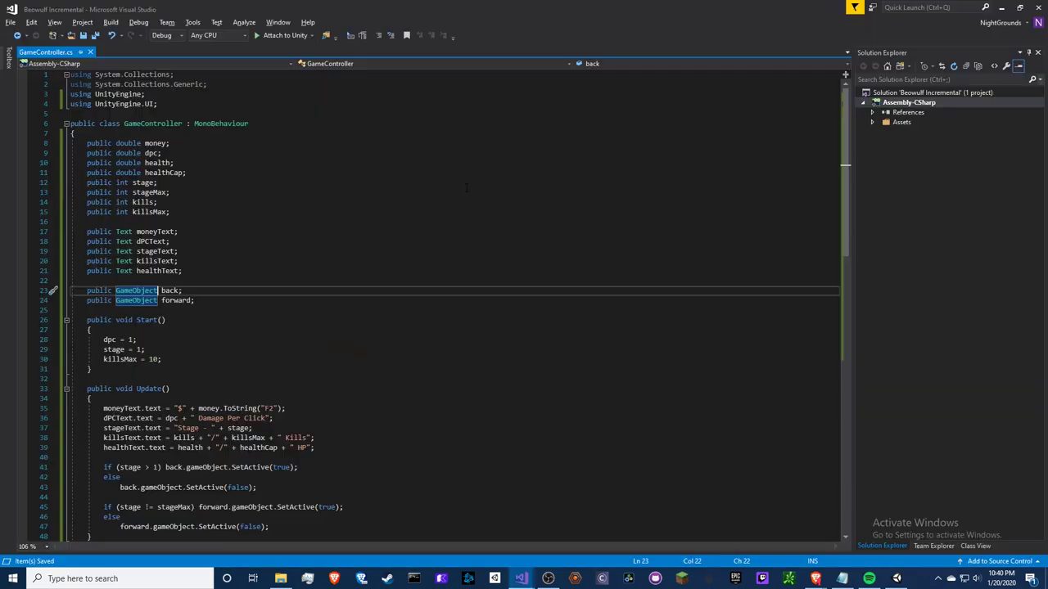
click(295, 380)
scroll(295, 382, down, 6)
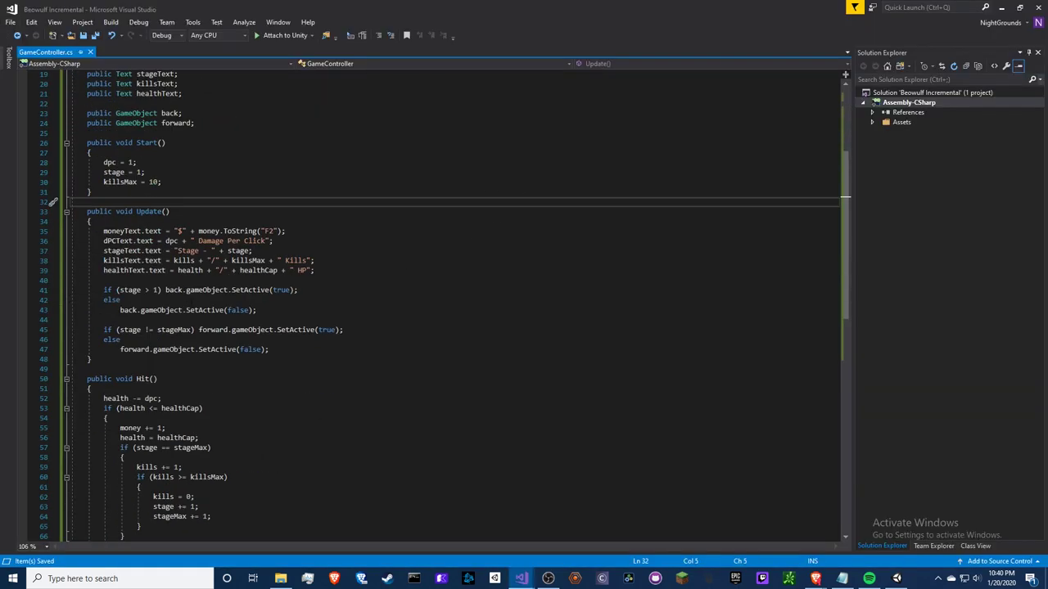
scroll(175, 217, up, 2)
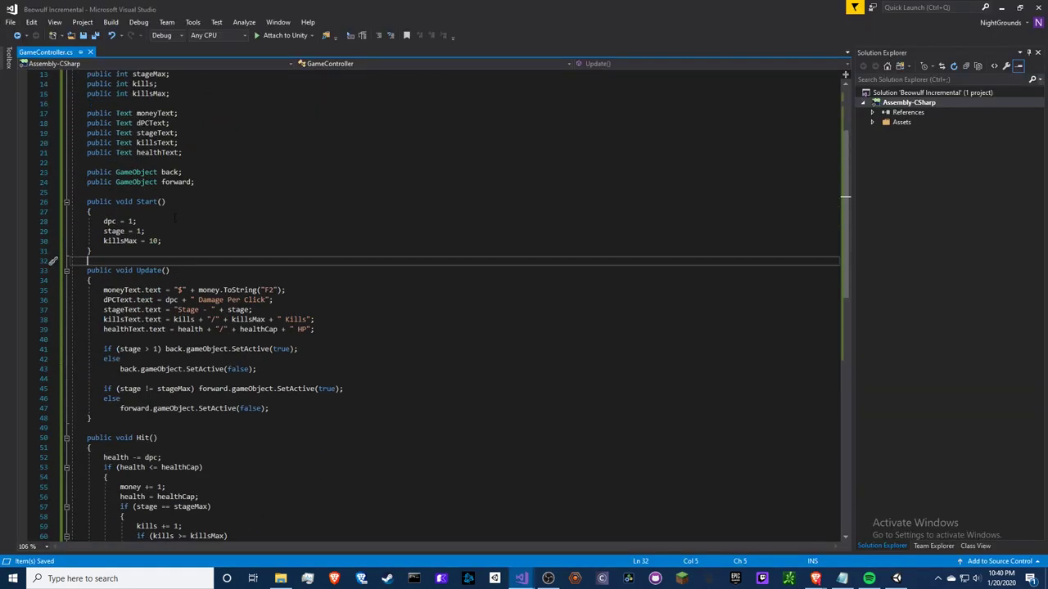
key(ctrl+d)
click(137, 240)
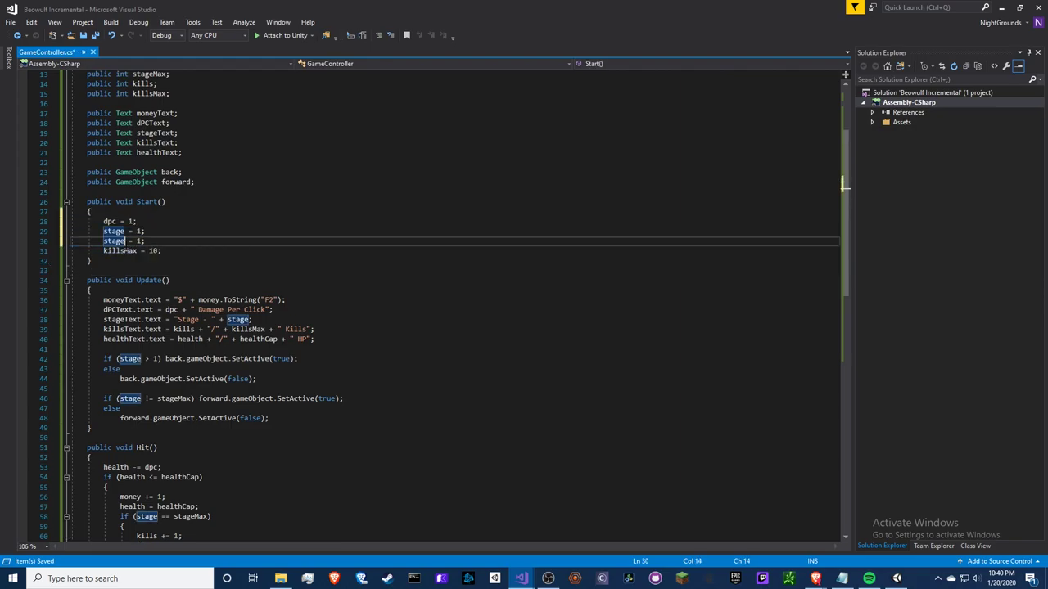
text(Max)
Add a healthMax assignment and a health = healthMax line below killsMax.
click(181, 250)
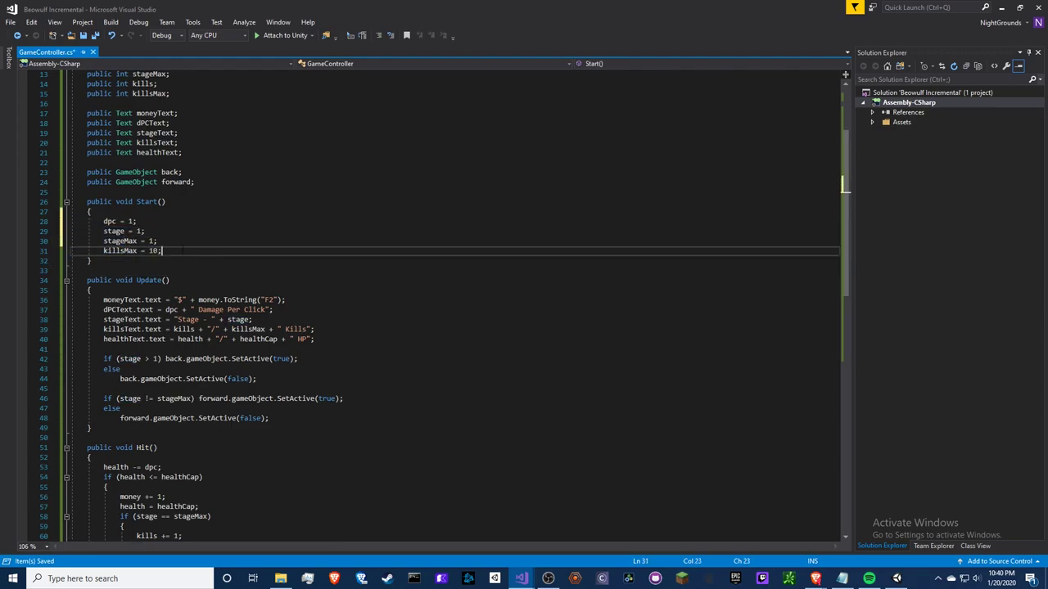
key(Return)
text(health = )
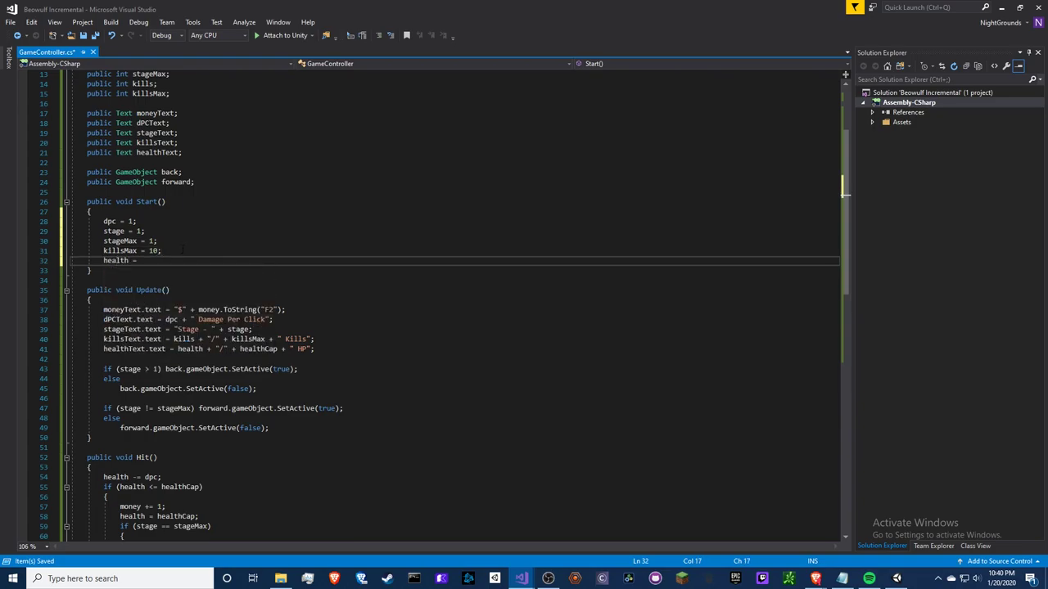
text(Max)
text( =)
key(Return)
text(h)
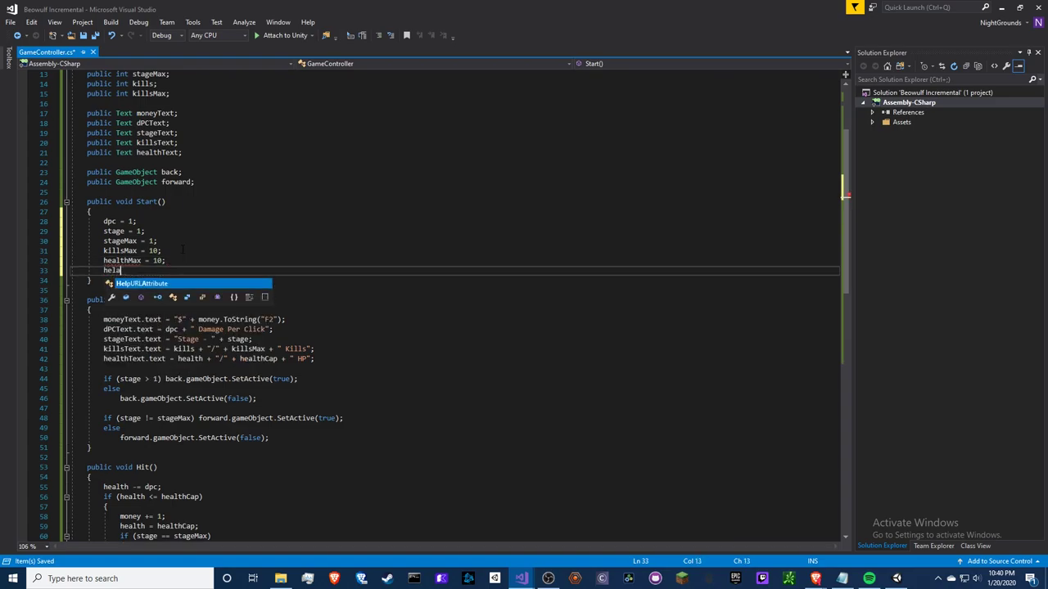
text(ealth)
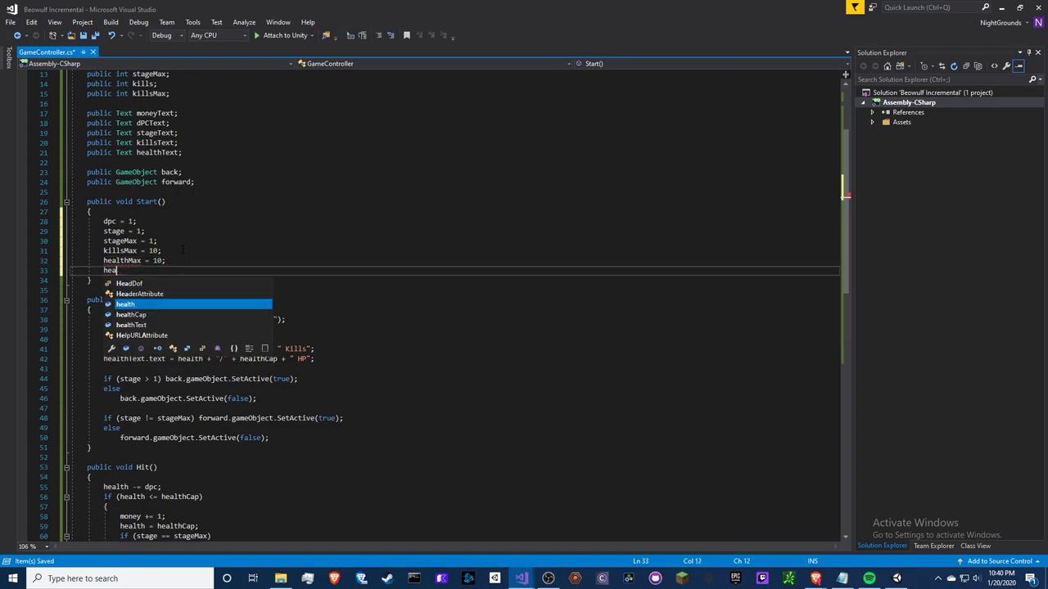
text( = he)
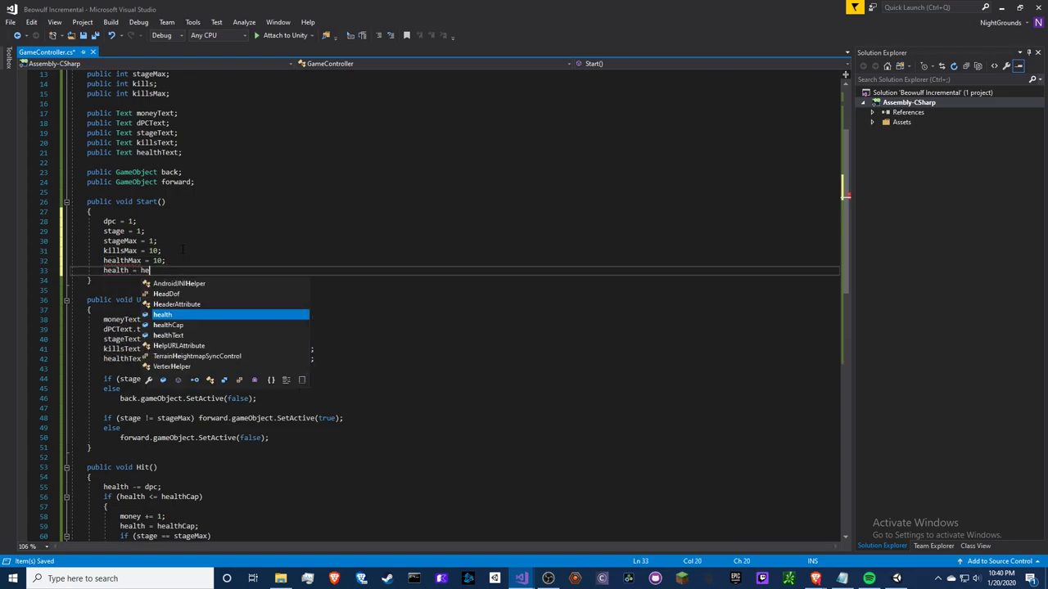
text(alth;)
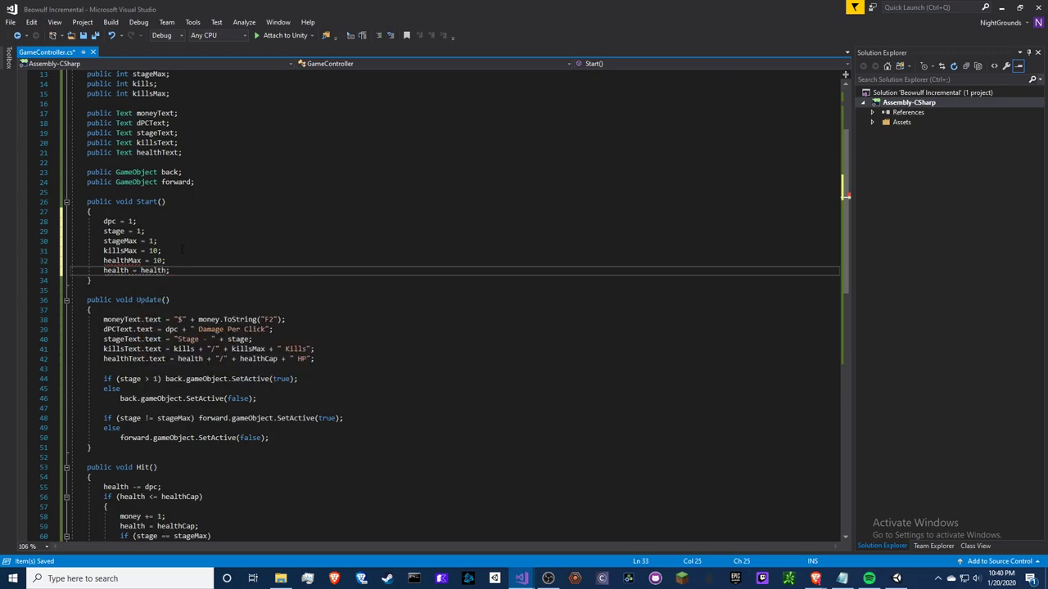
double_click(156, 270)
text(Max;)
Replace healthMax with the healthCap field name on lines 32 and 33.
scroll(155, 245, up, 3)
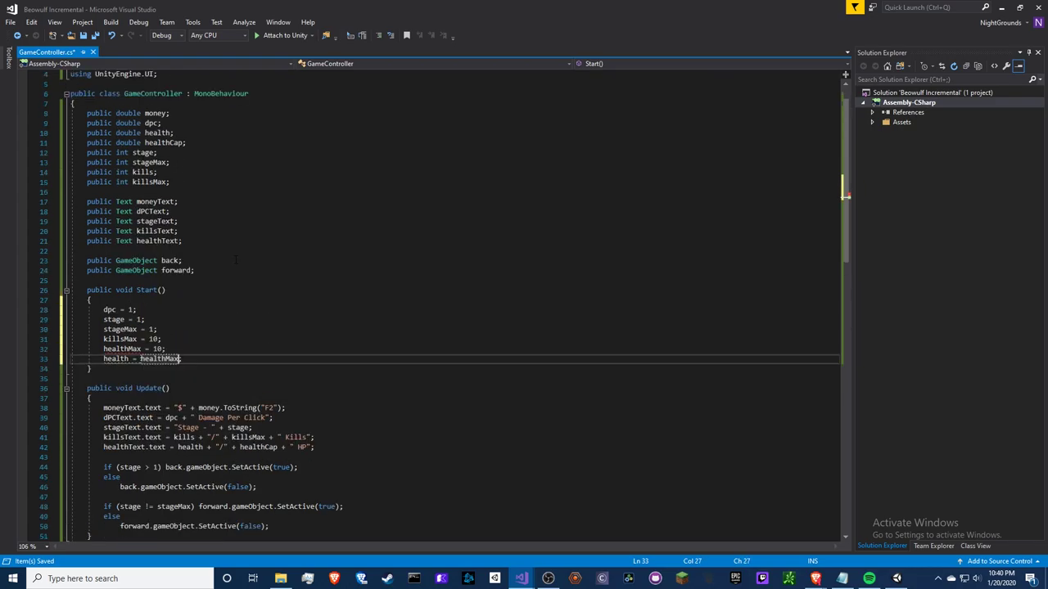
double_click(164, 142)
key(ctrl+c)
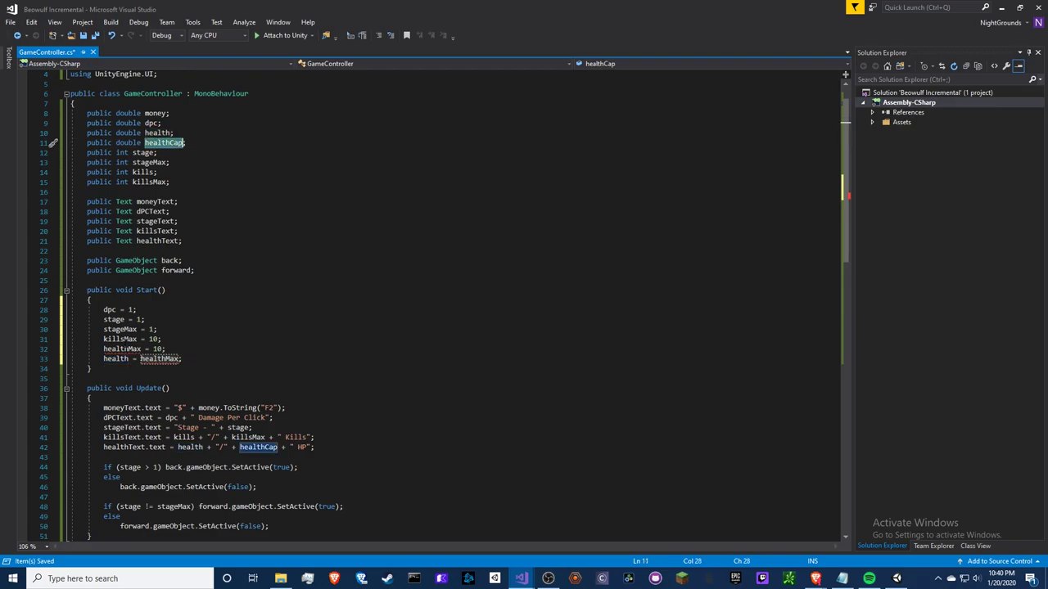
double_click(120, 349)
key(ctrl+v)
double_click(160, 359)
key(ctrl+v)
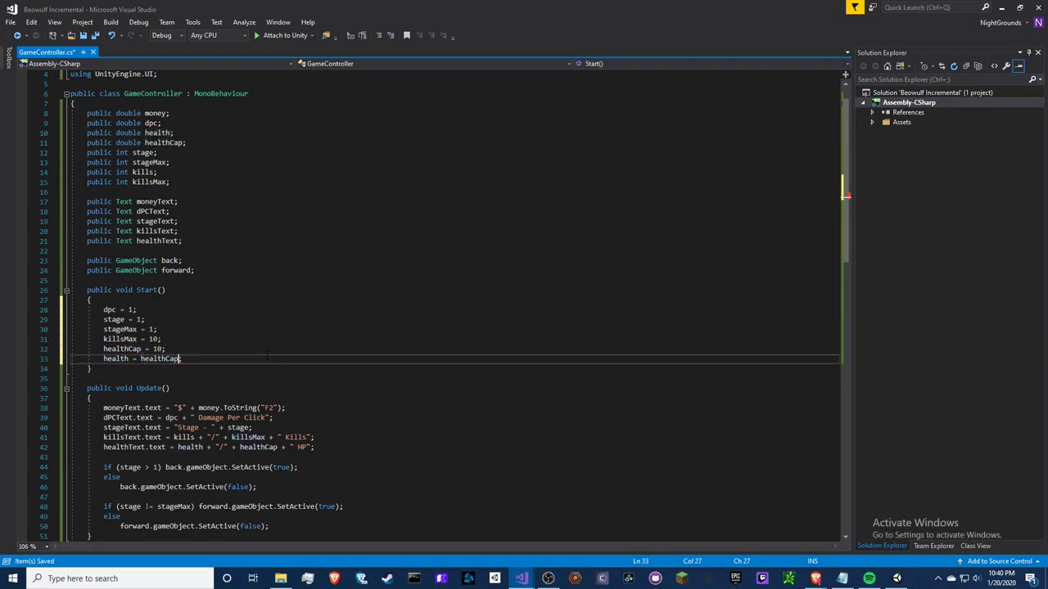
scroll(268, 355, down, 5)
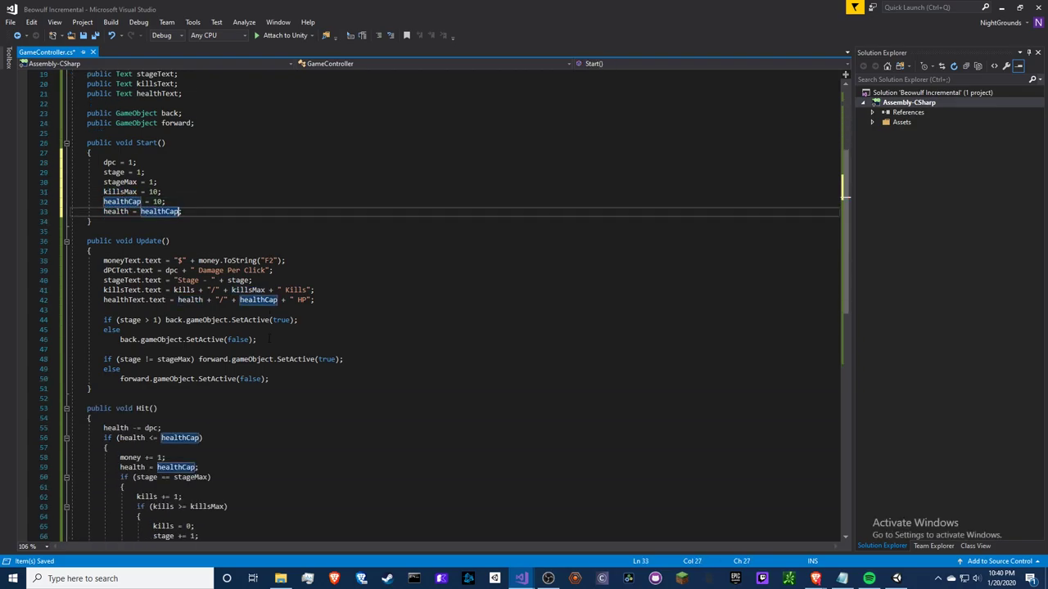
scroll(269, 337, up, 1)
scroll(270, 338, up, 1)
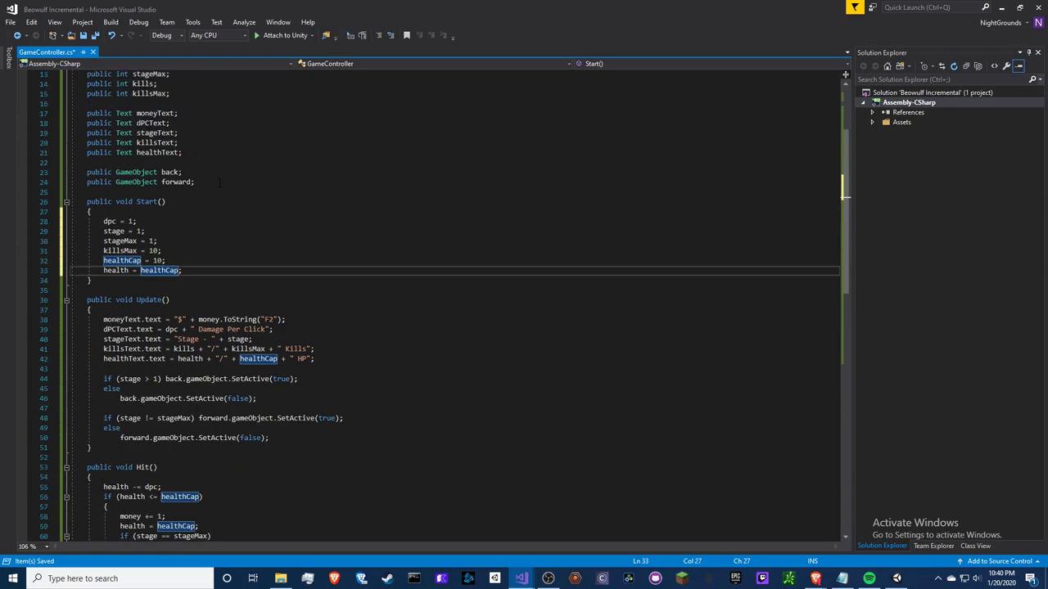
click(221, 180)
Declare public Image healthBar; and start a healthBar line in Update() below healthText.
key(Return)
key(Return)
text(public Im)
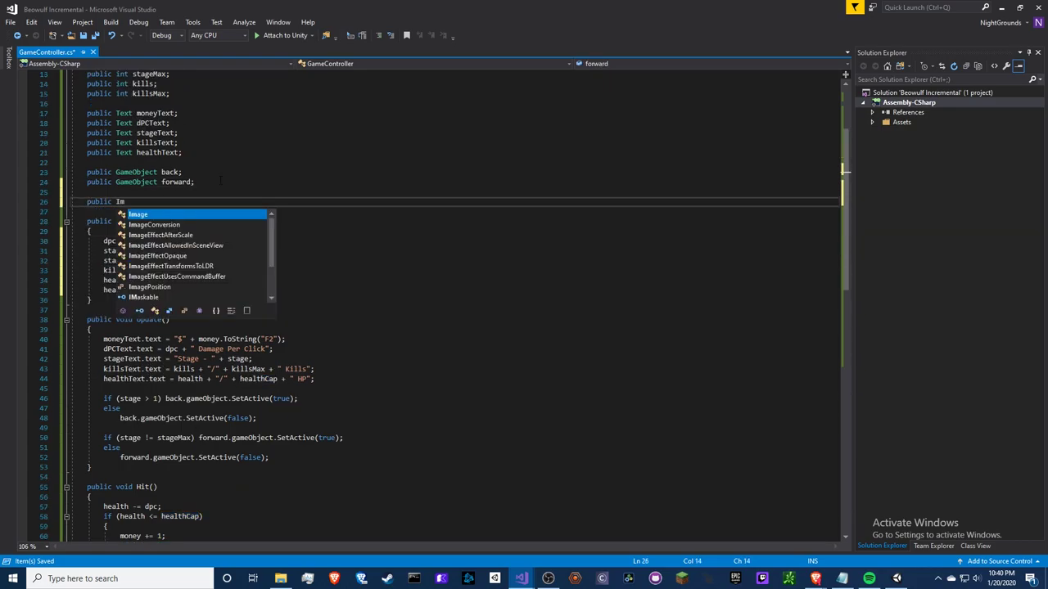
text(age healthBa)
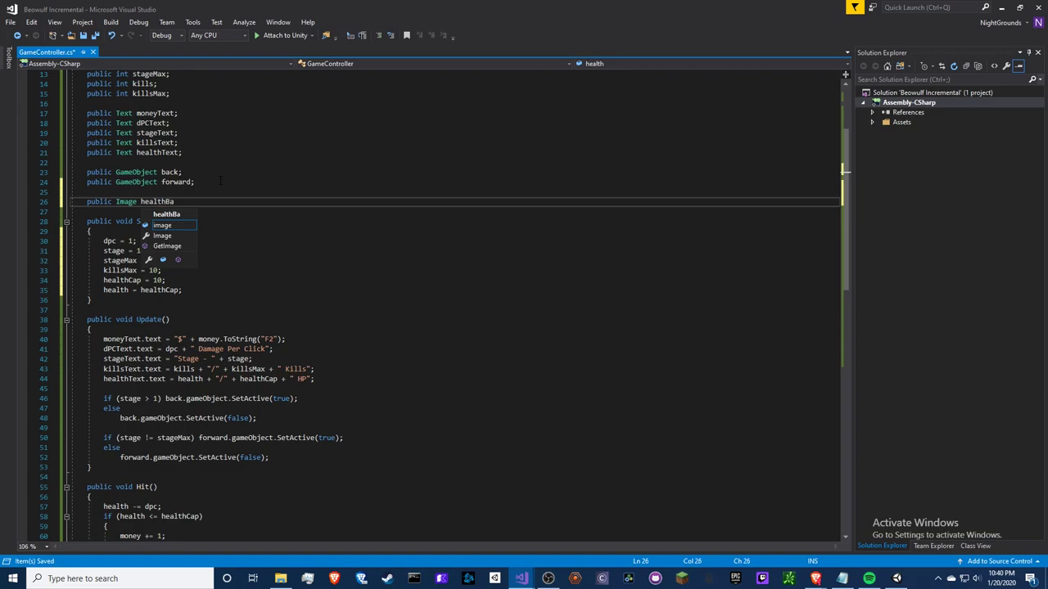
text(r;)
double_click(163, 203)
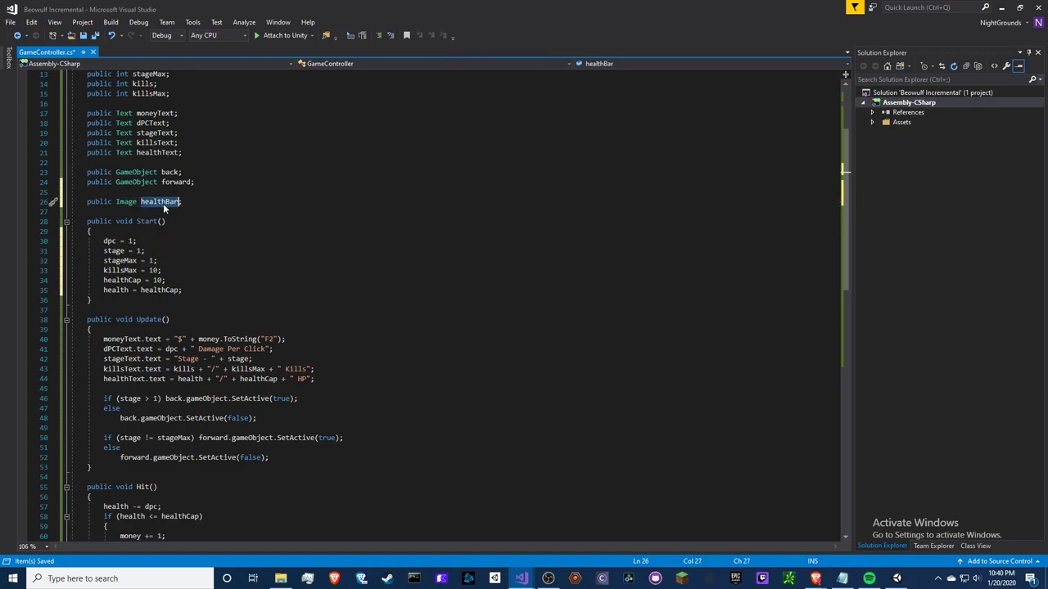
click(315, 379)
key(Return)
key(ctrl+v)
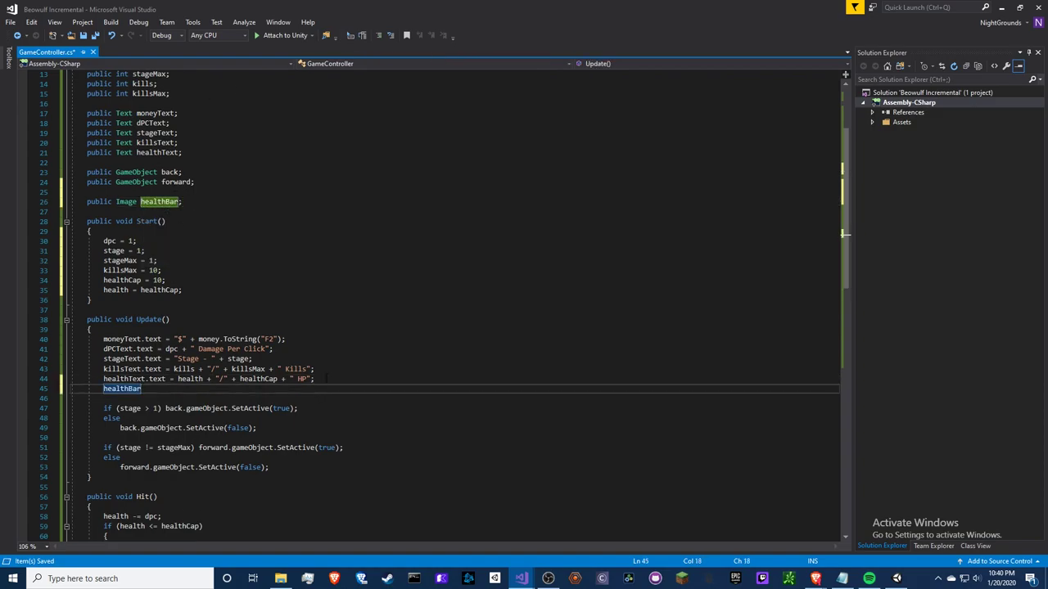
key(Home)
key(Return)
key(End)
Complete the line as healthBar.fillAmount = health / healthCap;.
text(.)
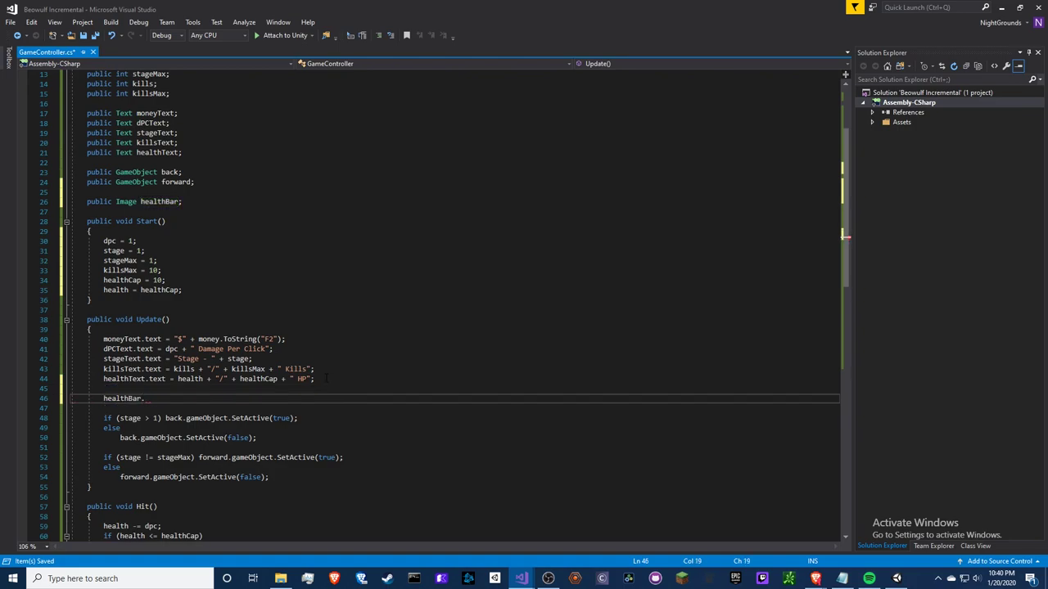
text(/f)
key(Tab)
text(= )
text(hea)
key(Tab)
text(/ )
text(healkt)
key(BackSpace)
key(BackSpace)
text(thC)
key(Tab)
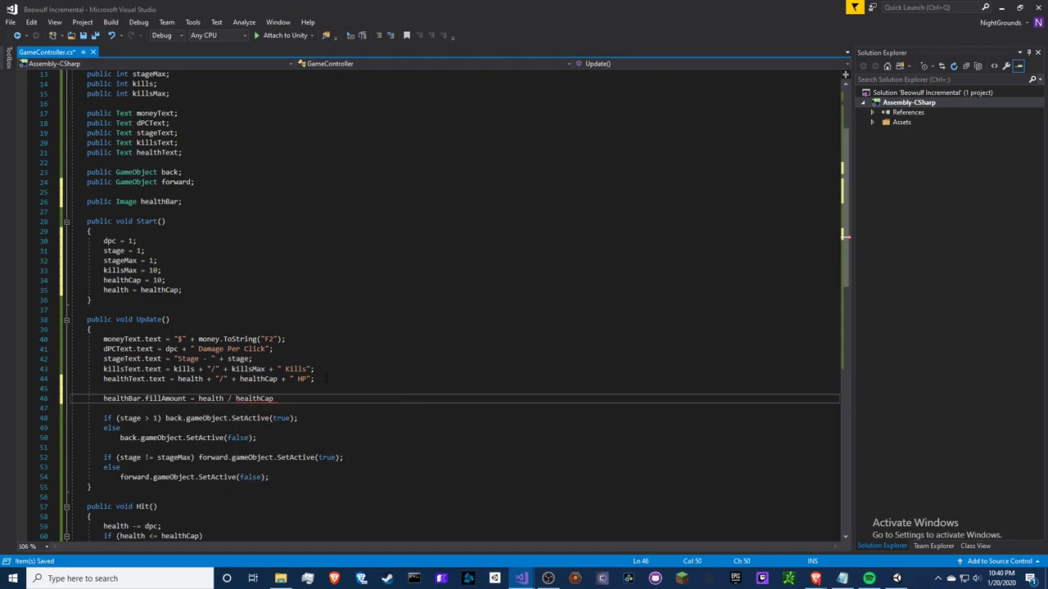
text(;)
Wrap the division as (float)(health / healthCap) and save GameController.cs.
key(Left)
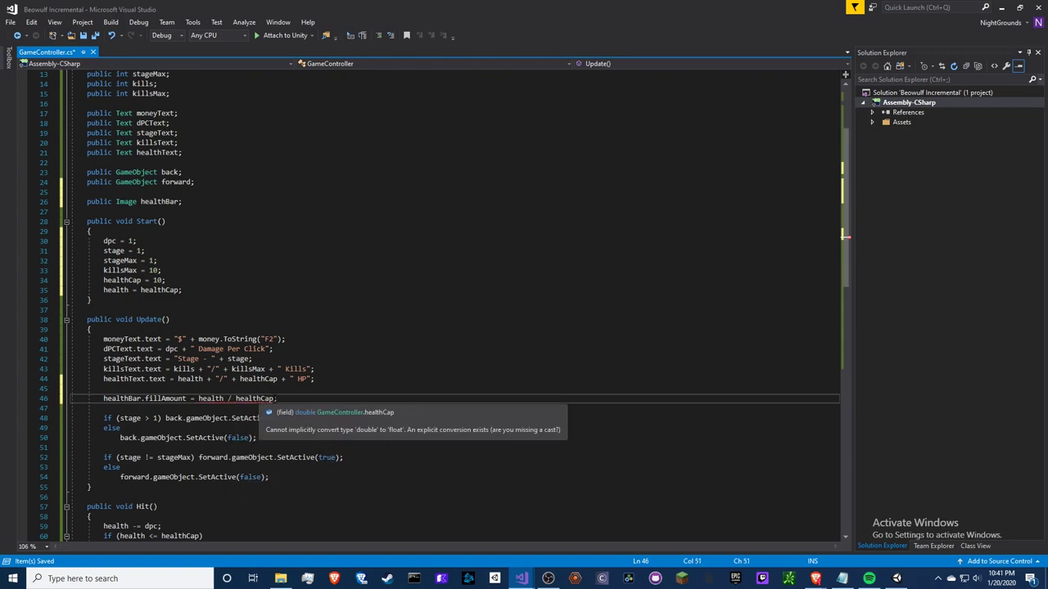
text())
click(199, 399)
text(()
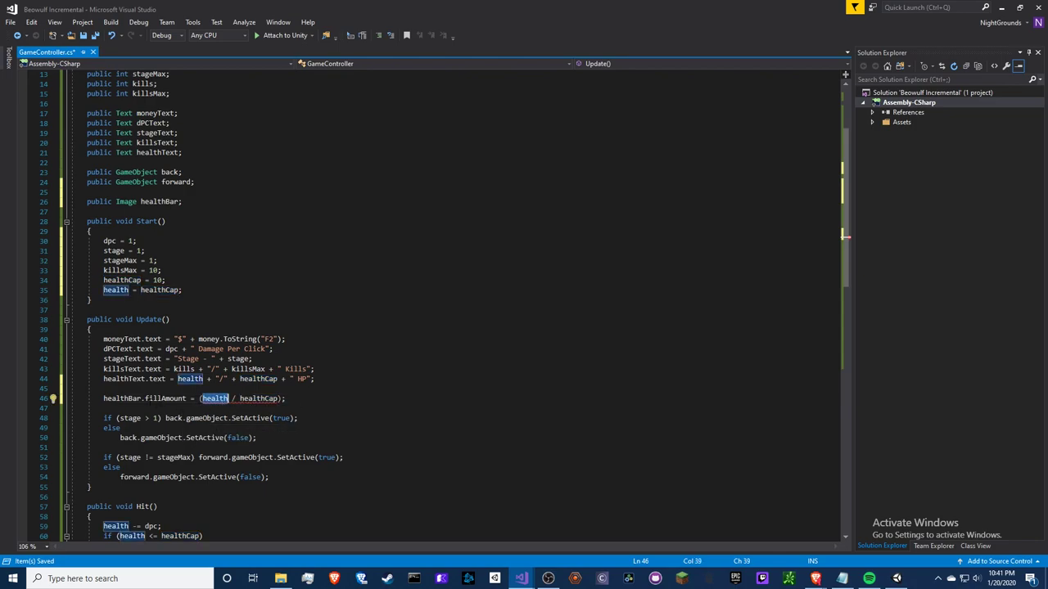
key(ctrl+BackSpace)
text(fl)
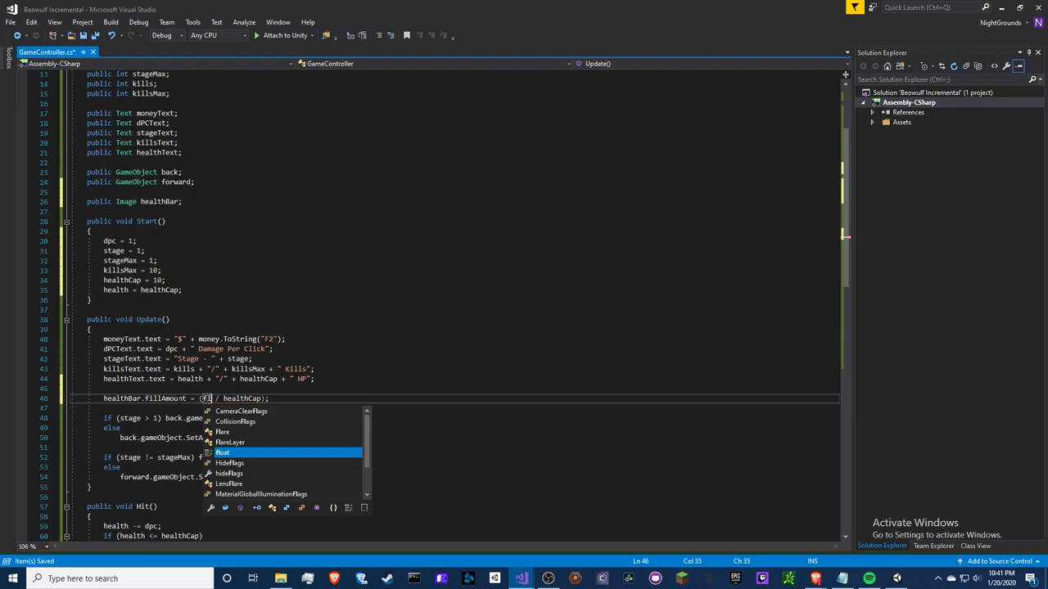
key(BackSpace)
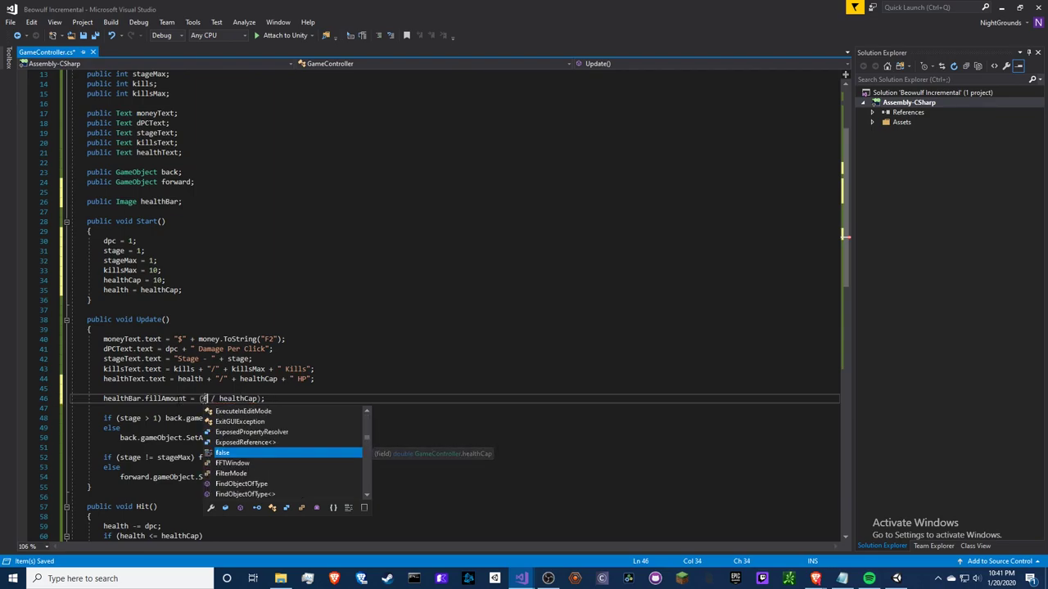
key(BackSpace)
text(health)
key(Escape)
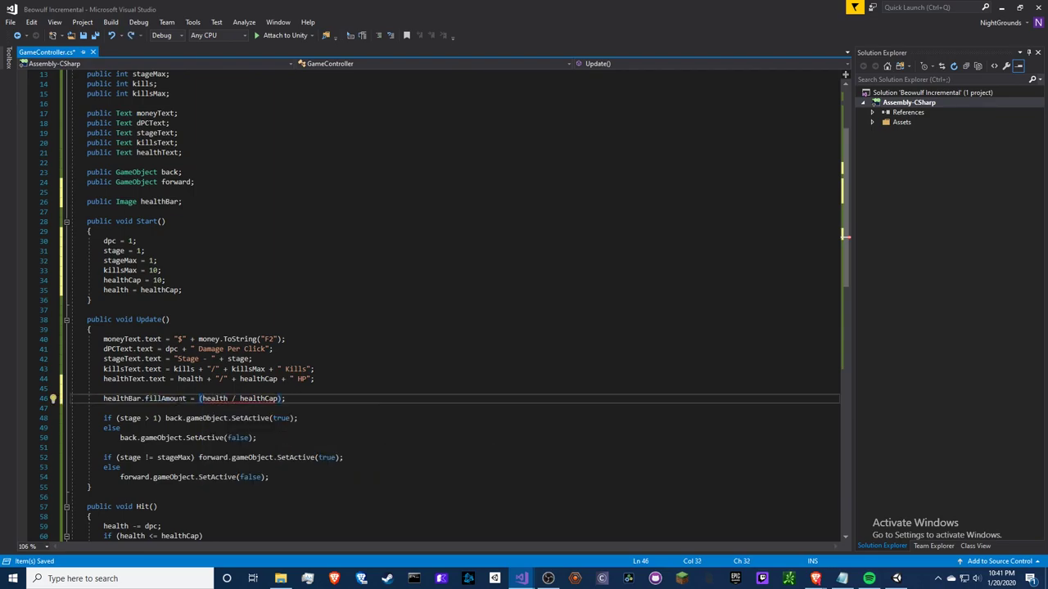
text((float))
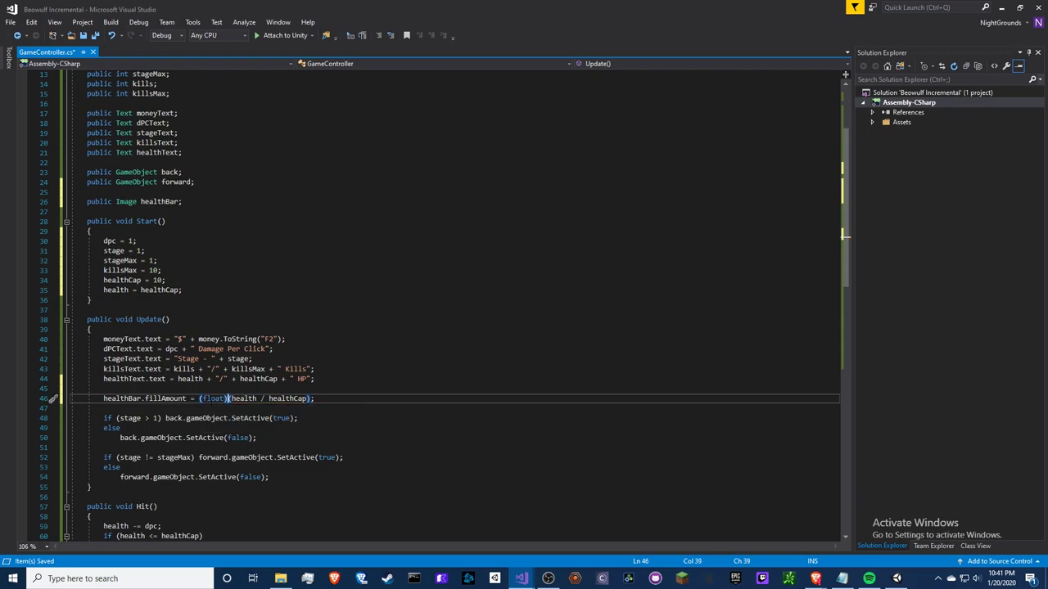
click(314, 368)
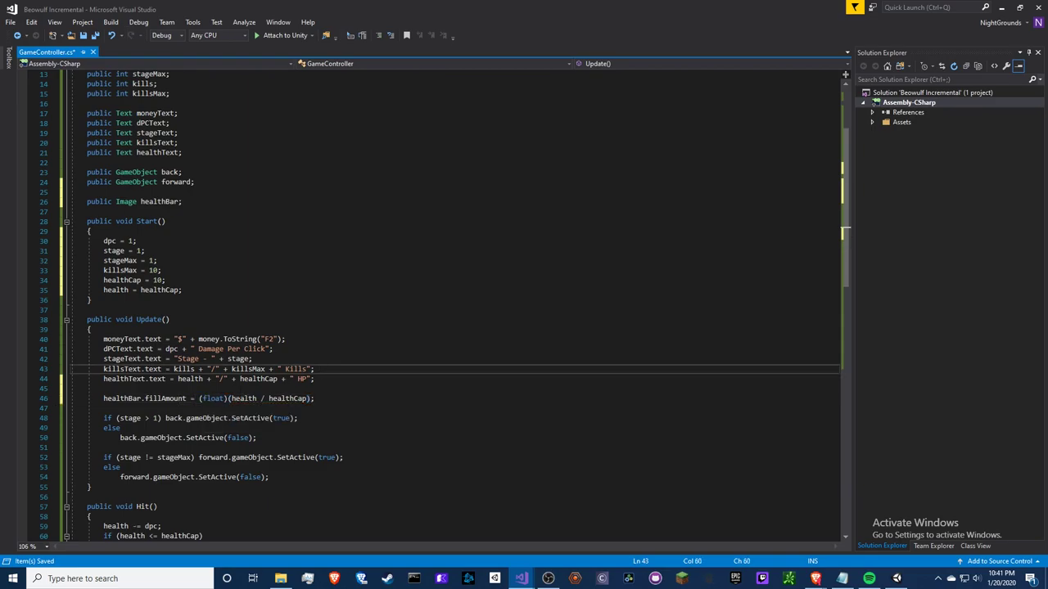
key(ctrl+s)
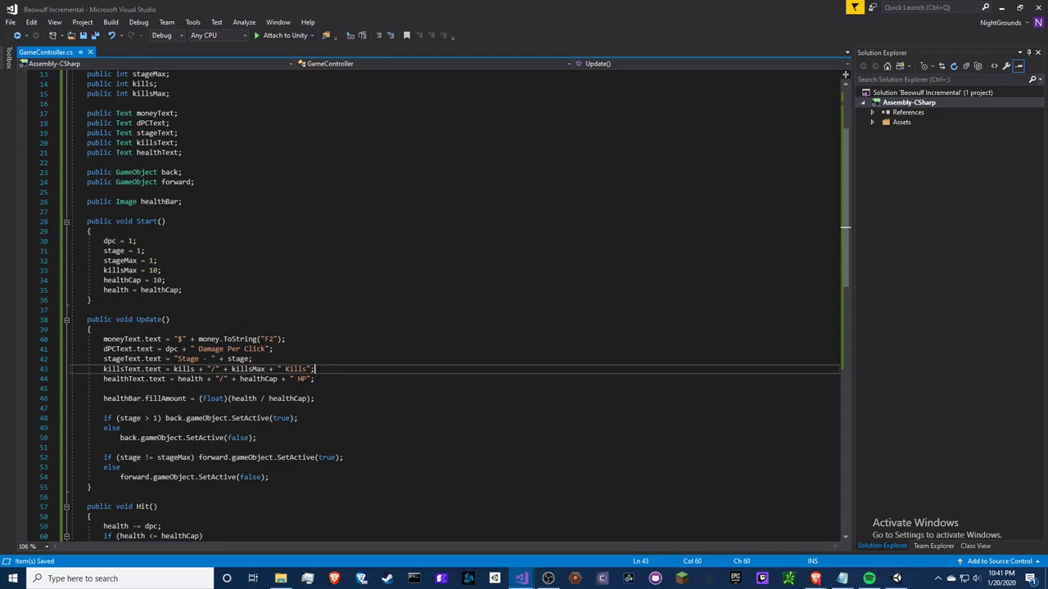
Run a brief play test, then assign the HealthBar image to the Health Bar field.
click(896, 579)
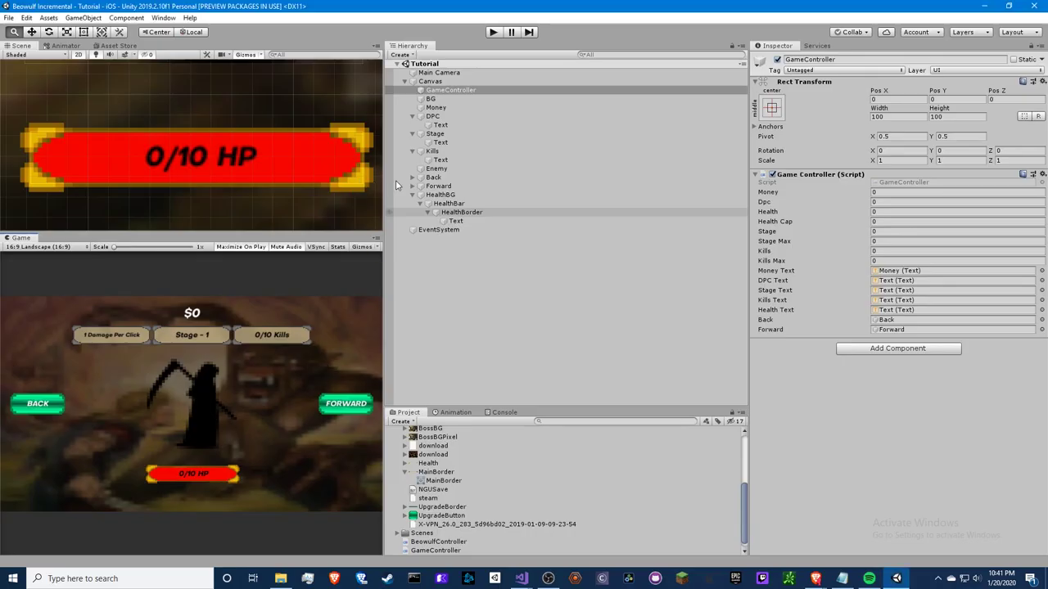
click(493, 31)
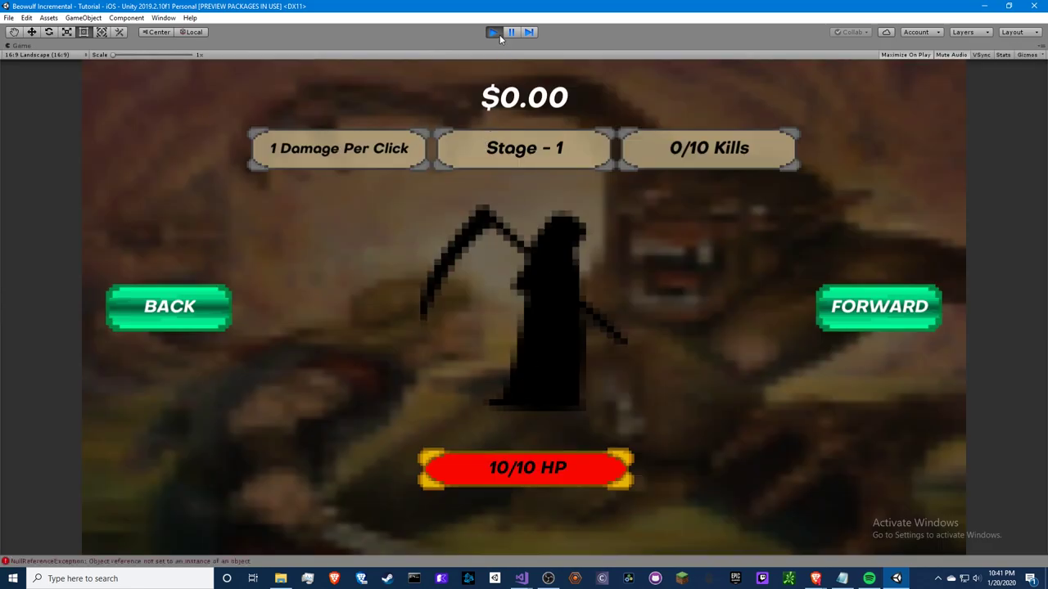
click(498, 33)
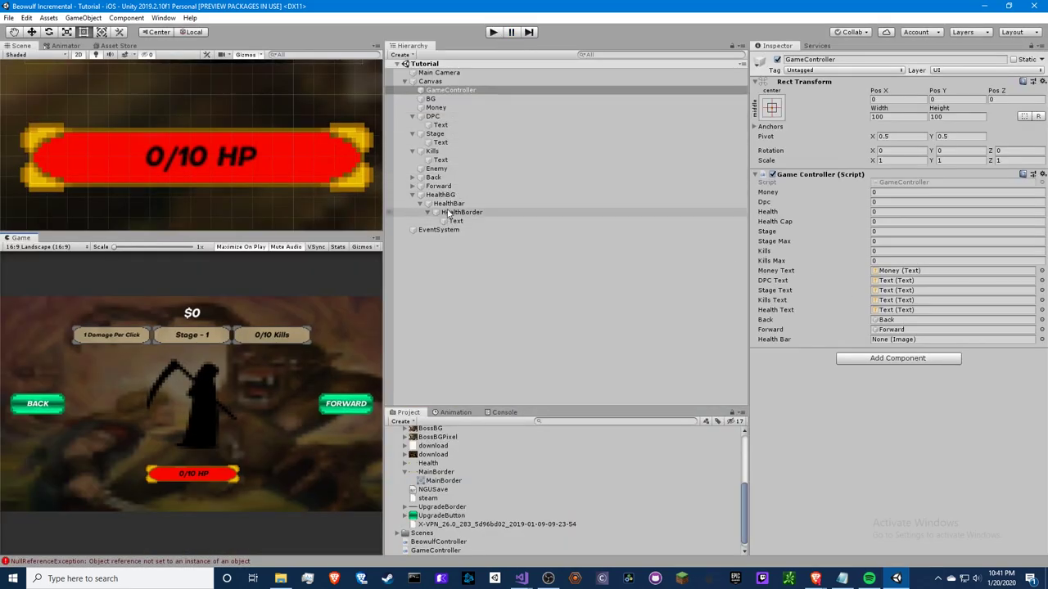
drag(447, 213, 950, 339)
Play the game and hit the reaper until reaching Stage 2 with $10.00, then stop.
key(ctrl+p)
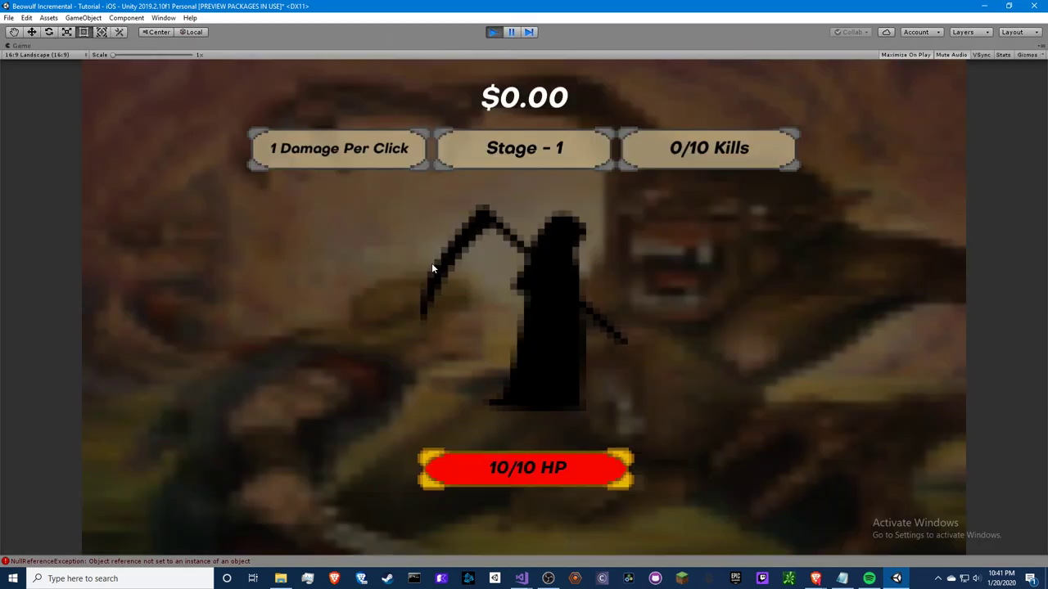
click(555, 332)
triple_click(555, 335)
double_click(555, 336)
double_click(555, 335)
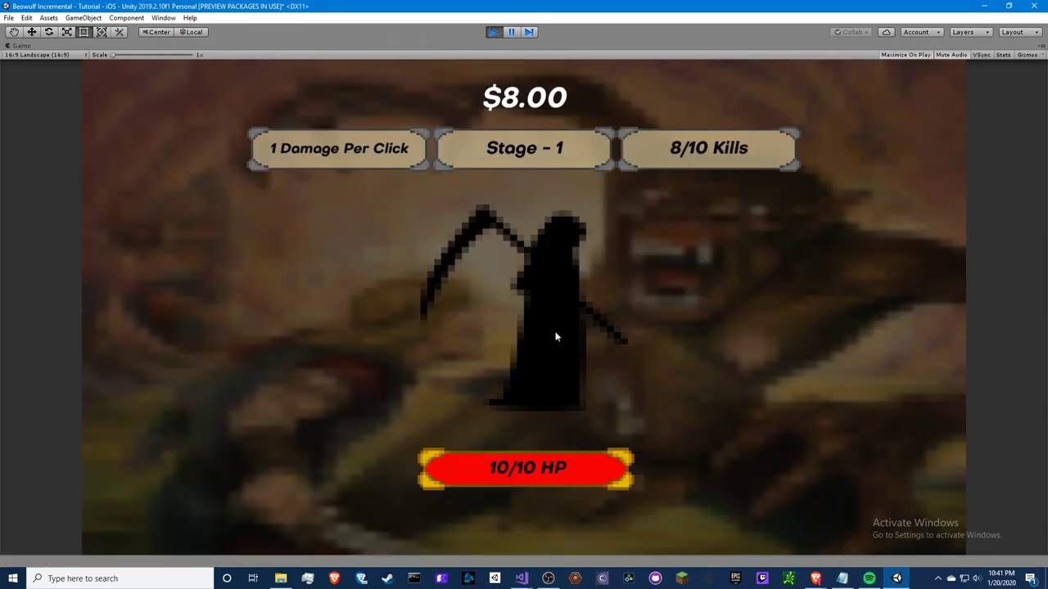
double_click(554, 335)
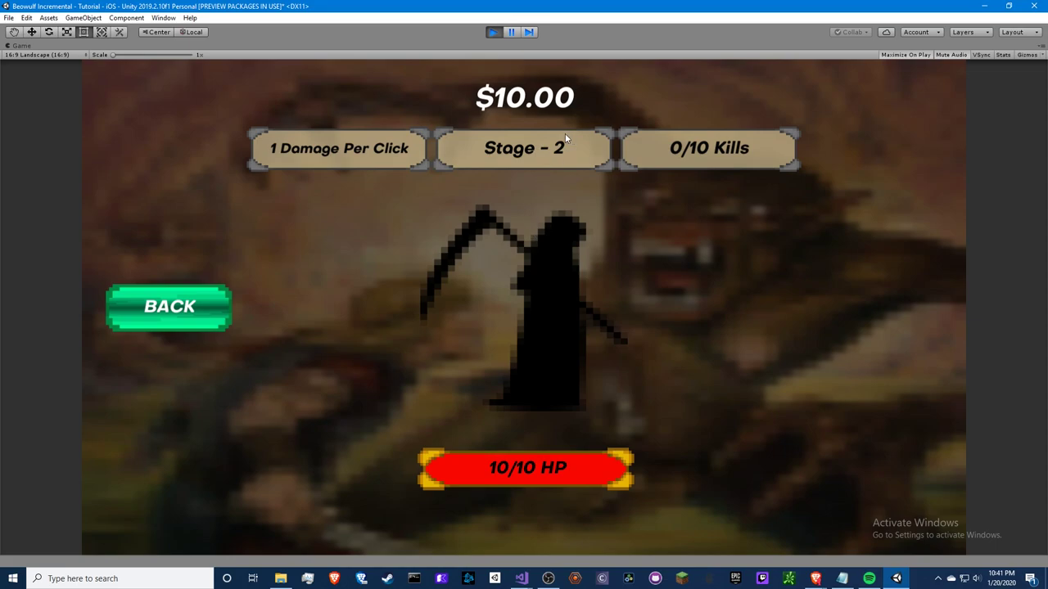
click(491, 31)
key(alt+Tab)
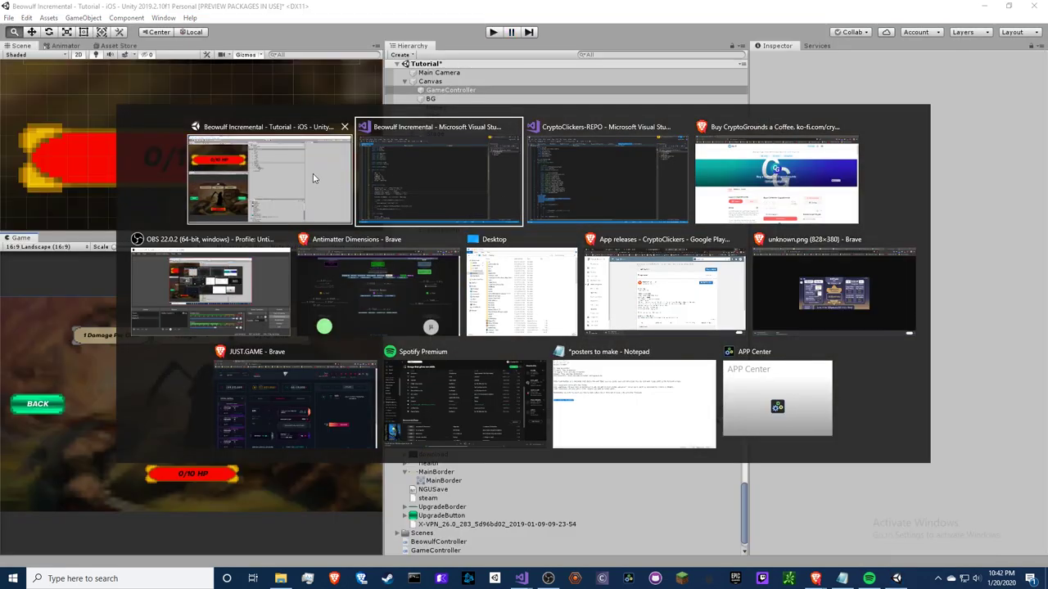
Switch between Visual Studio and Unity, ending back in the Unity editor.
click(313, 174)
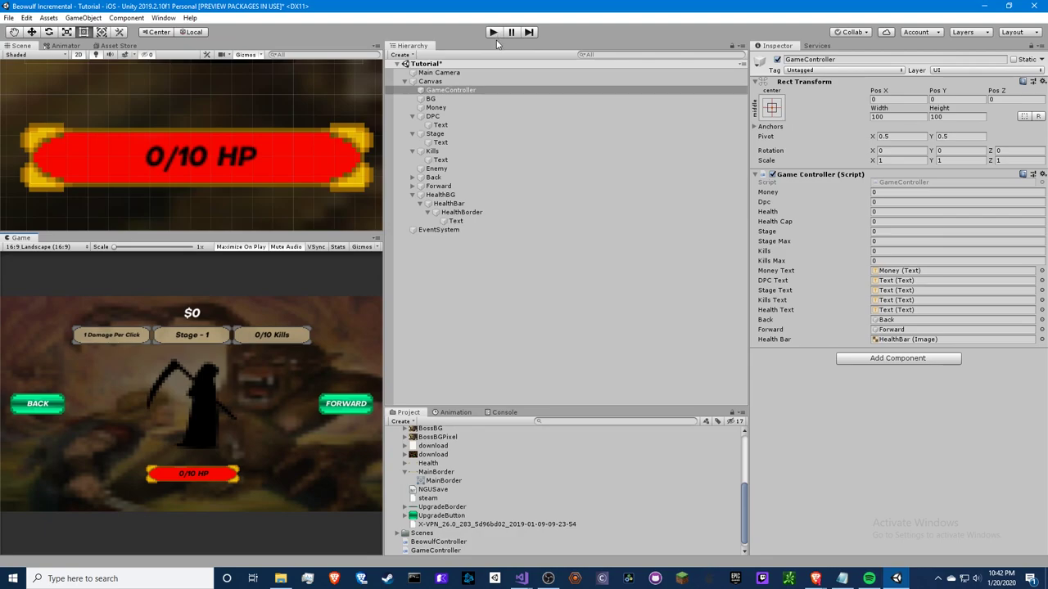
key(alt+Tab)
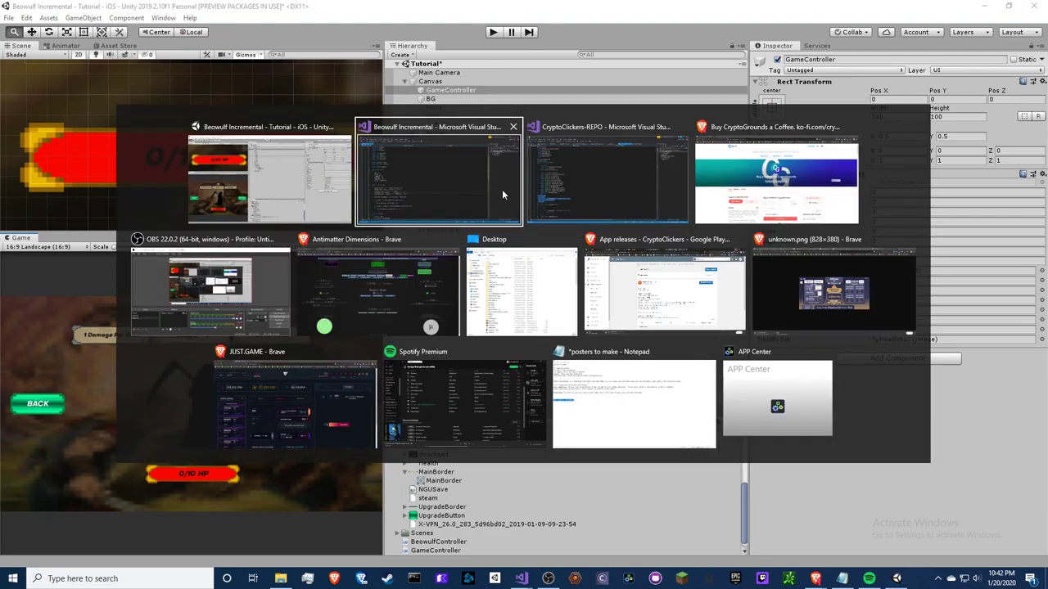
click(502, 194)
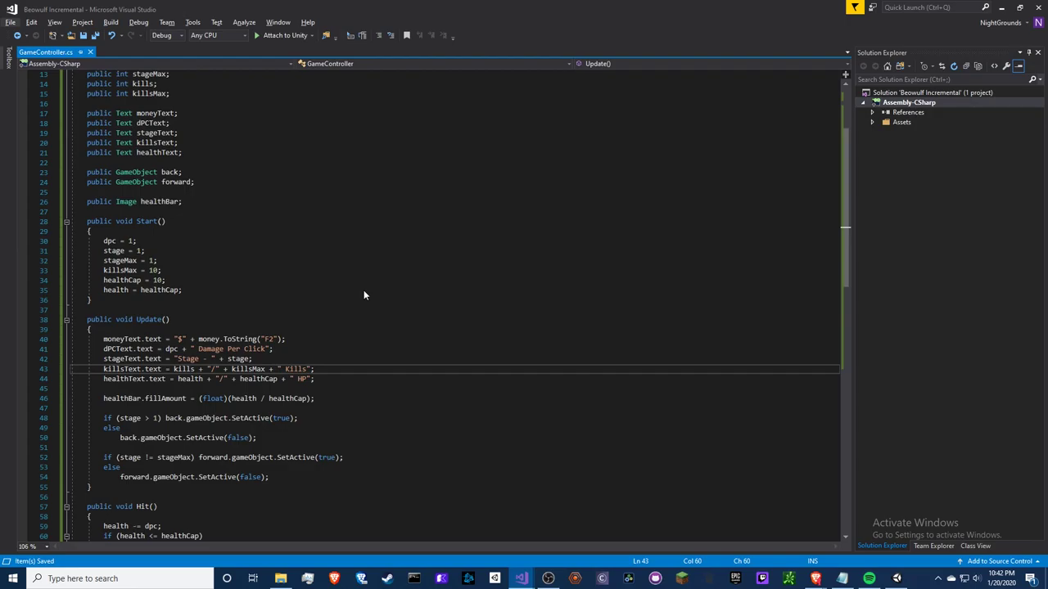
key(alt+Tab)
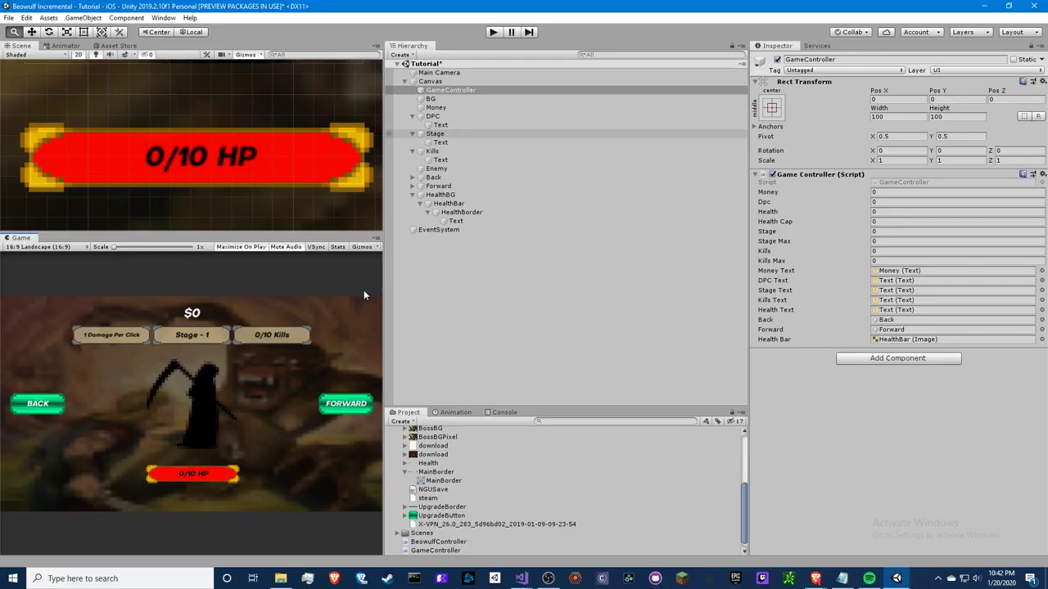
key(alt+Tab)
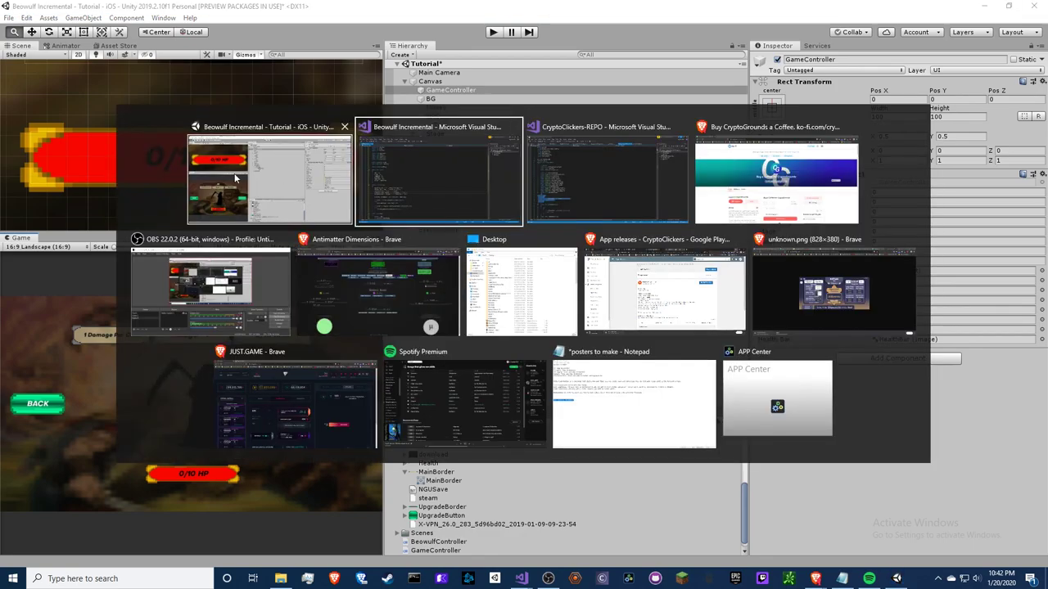
click(235, 178)
Set the HealthBG colour to the red sampled from the health bar with the eyedropper.
click(491, 195)
click(892, 204)
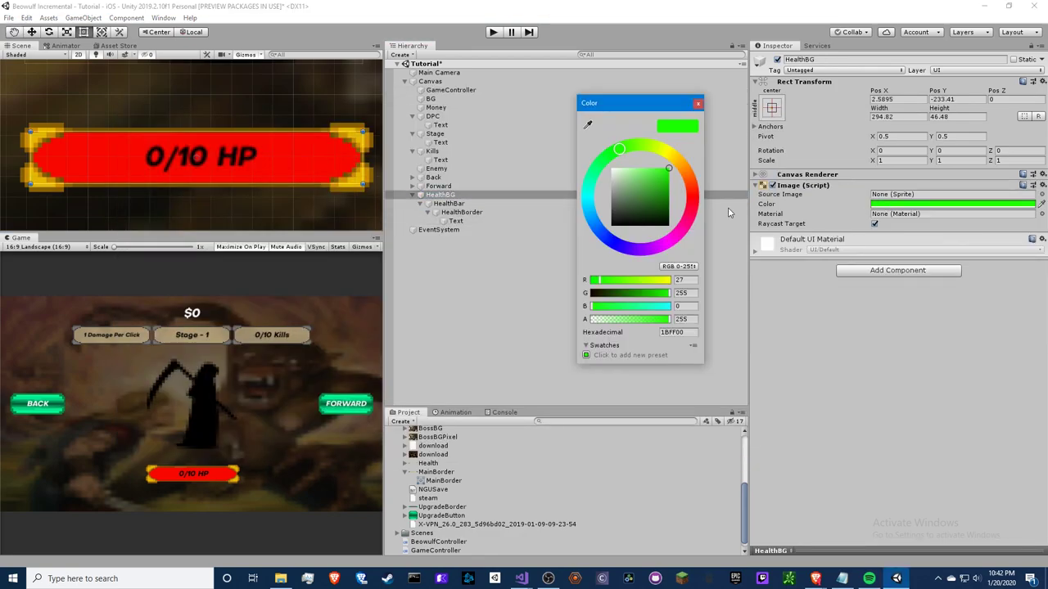
click(587, 124)
click(316, 149)
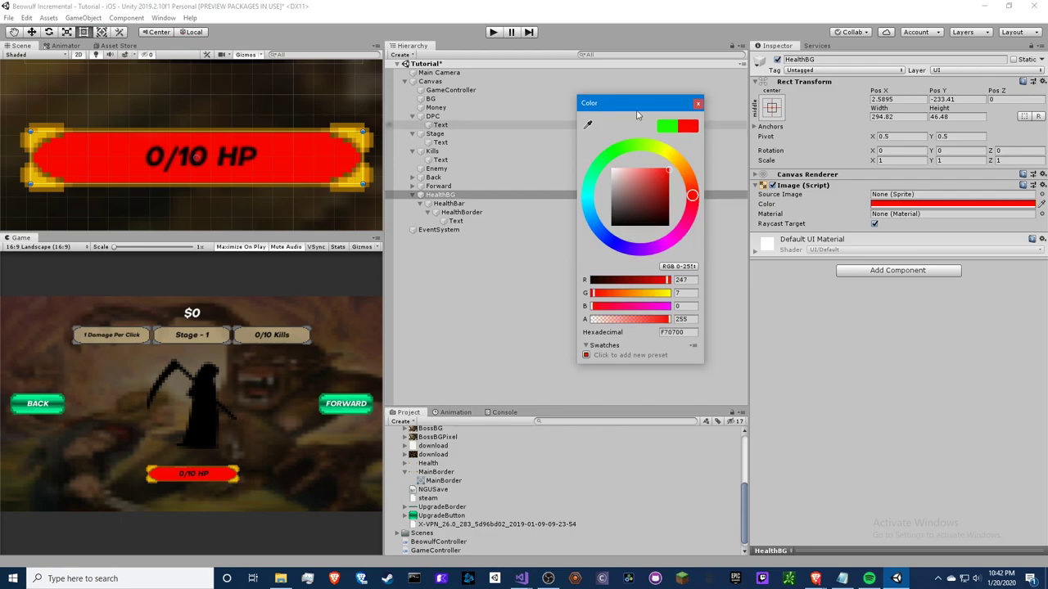
click(698, 103)
Change the HealthBar image colour to green 00FF0A.
click(449, 203)
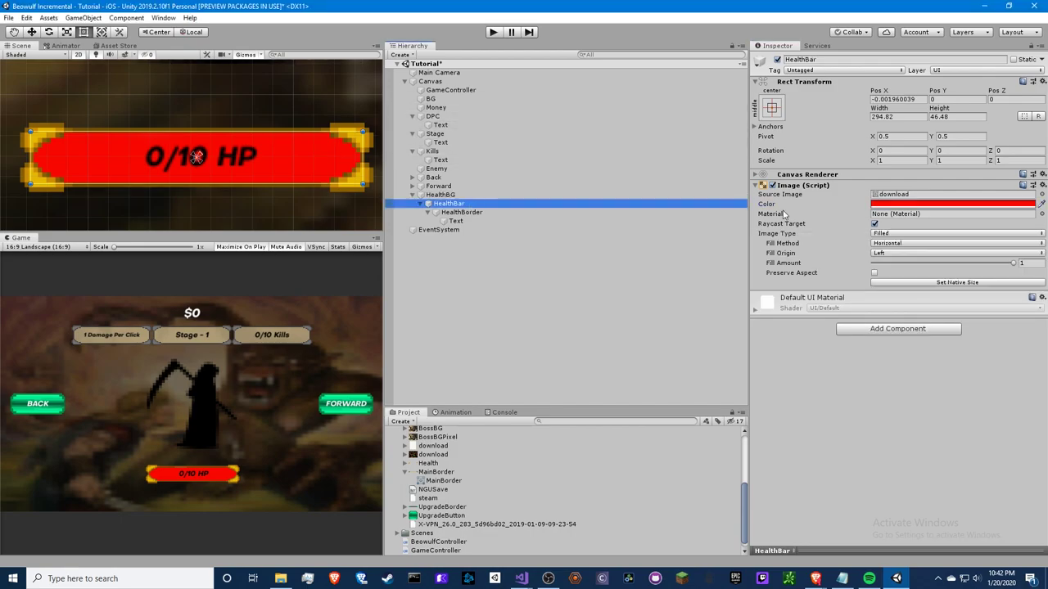
click(909, 203)
click(610, 154)
drag(635, 177, 719, 158)
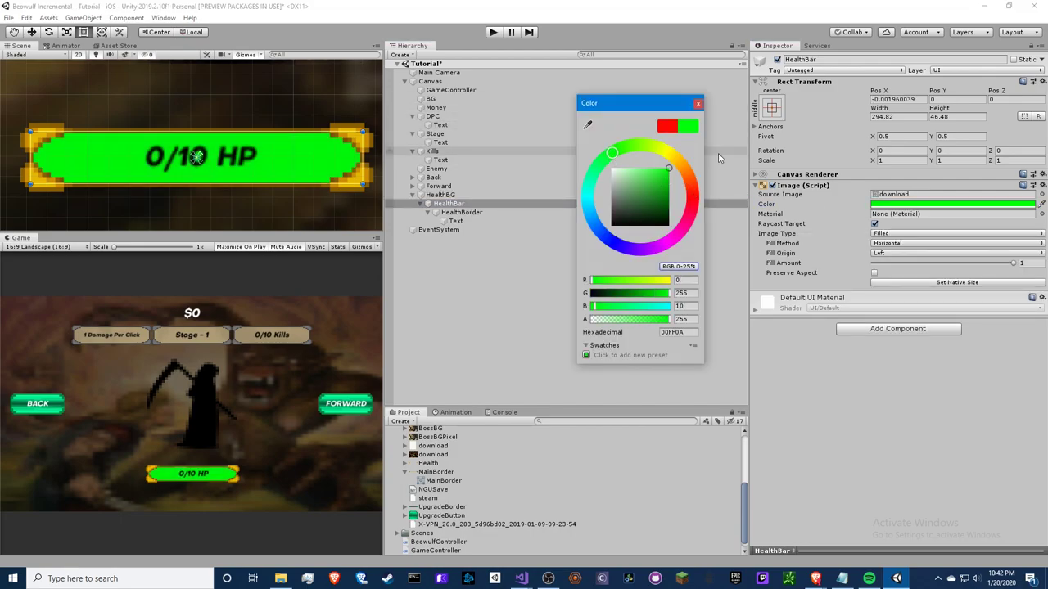
click(698, 103)
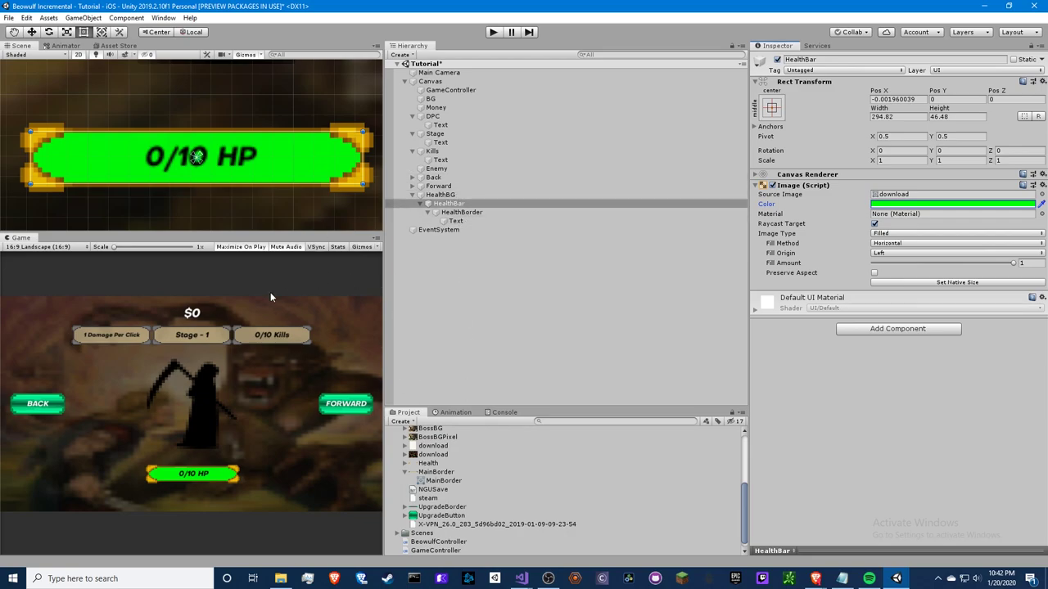
key(alt+Tab)
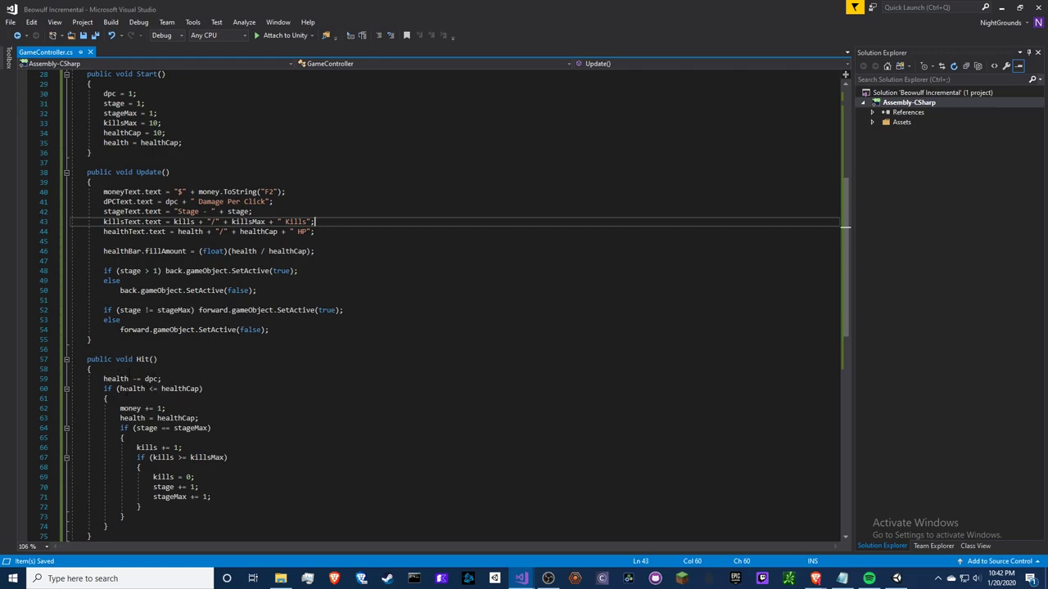
Change the line 60 kill check in Hit() from healthCap to 0 and save GameController.cs.
click(182, 388)
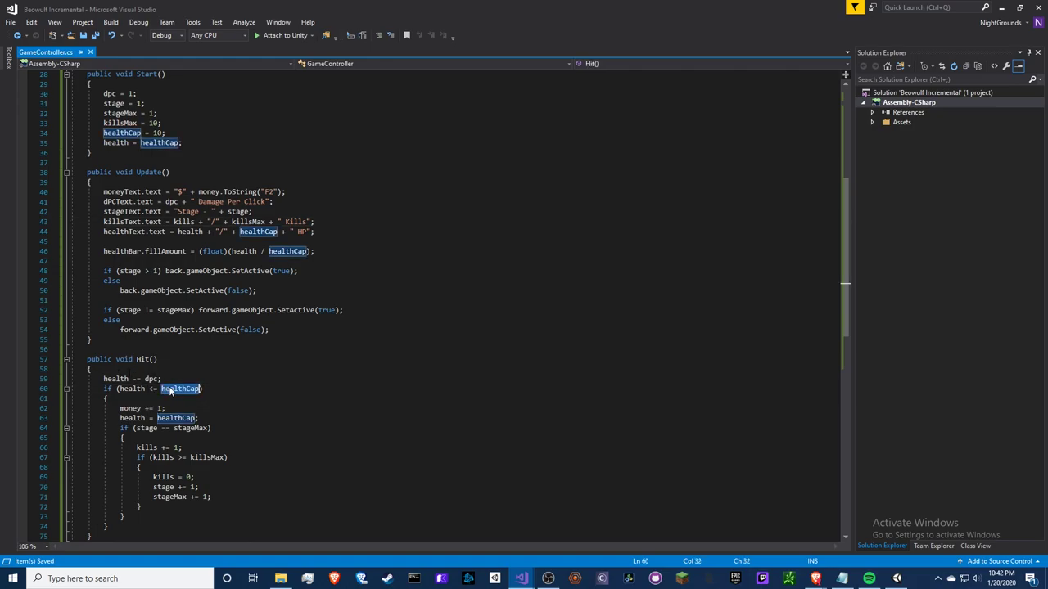
key(BackSpace)
key(BackSpace)
key(BackSpace)
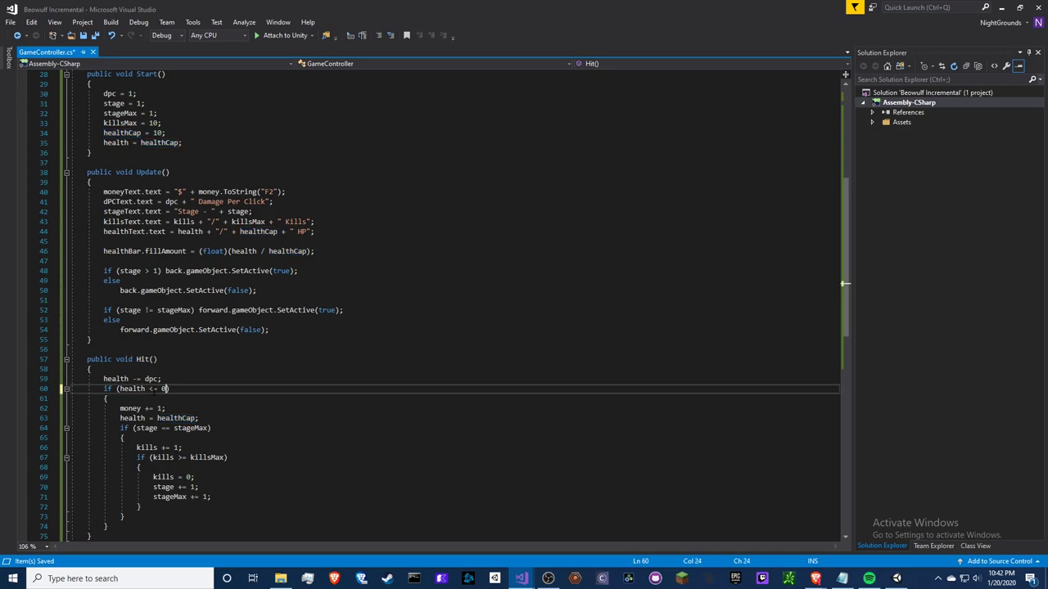
text(0)
key(ctrl+s)
key(ctrl+z)
key(alt+Tab)
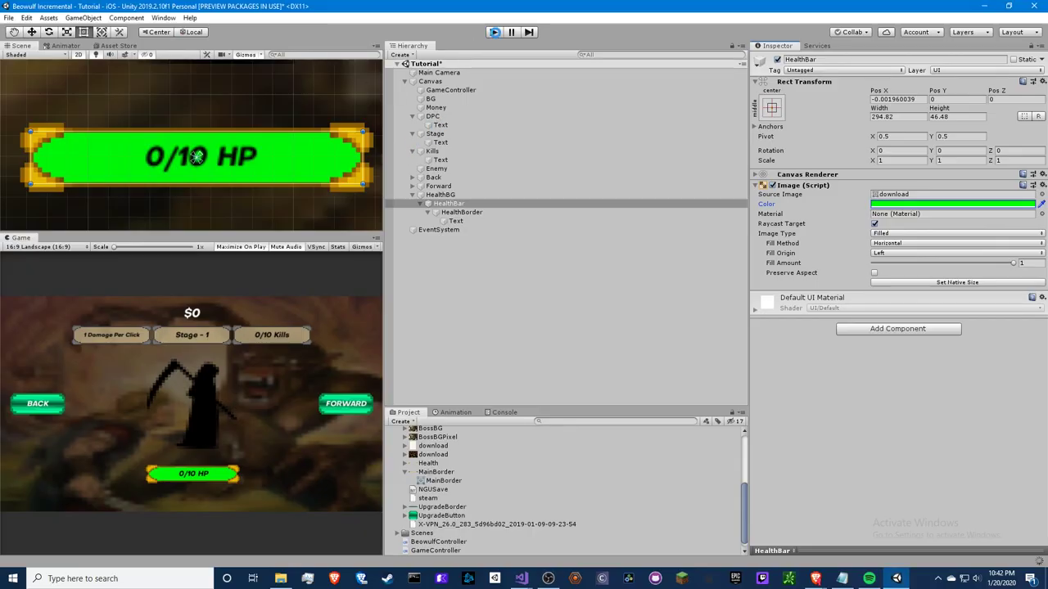
Start the game and click the reaper repeatedly to score the first kills.
click(493, 32)
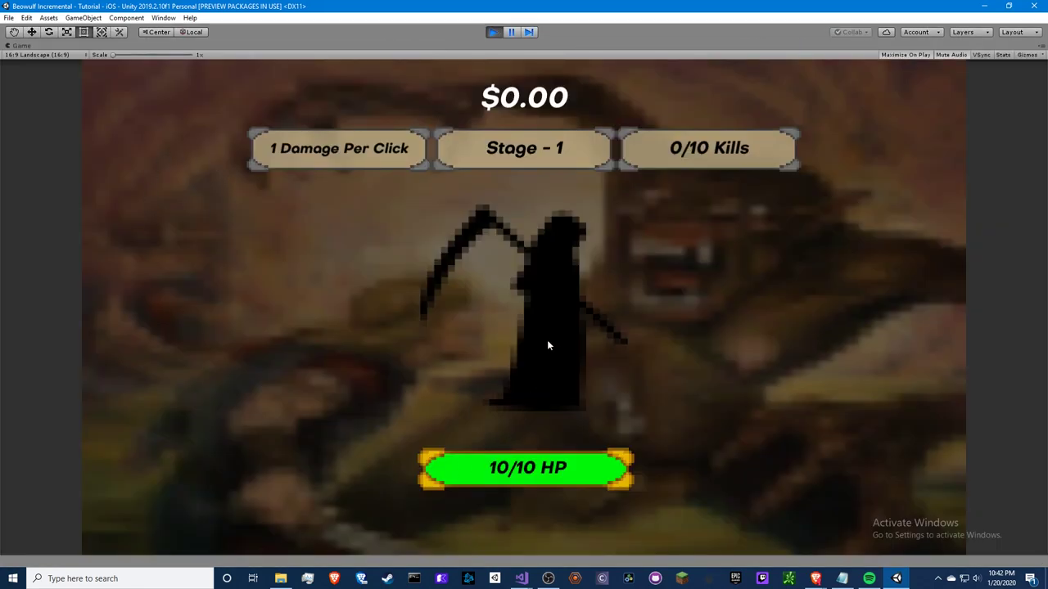
click(547, 338)
click(549, 292)
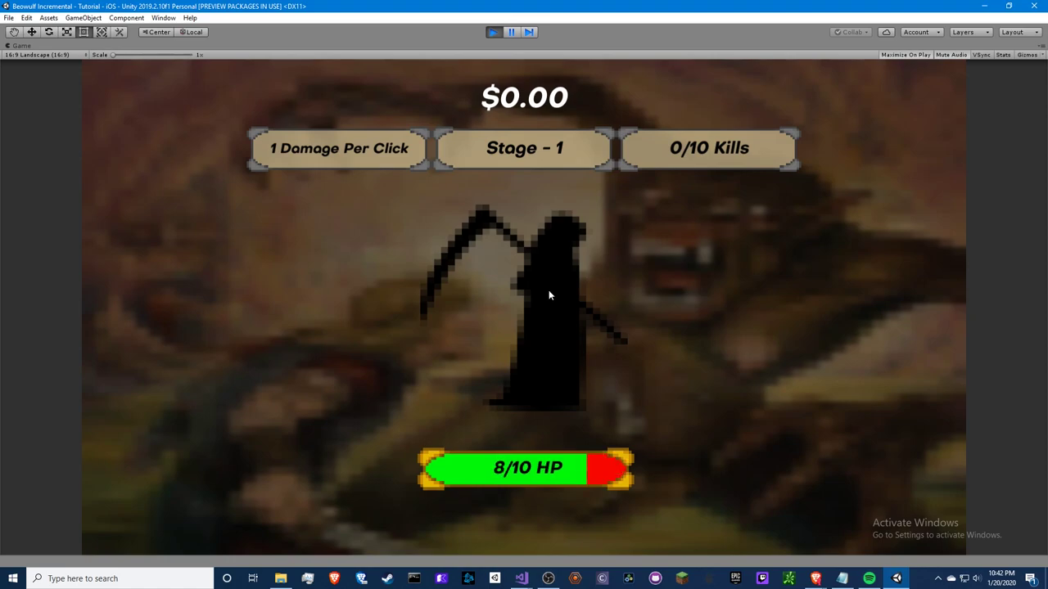
triple_click(548, 290)
triple_click(548, 291)
click(549, 291)
click(549, 291)
triple_click(549, 290)
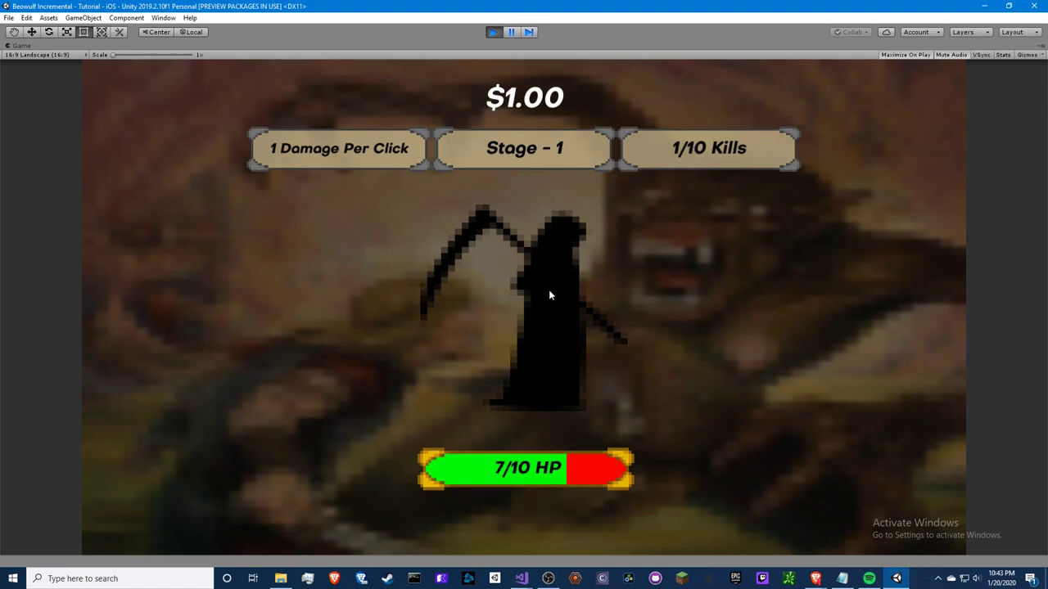
double_click(549, 295)
triple_click(549, 295)
click(549, 295)
triple_click(550, 295)
triple_click(550, 294)
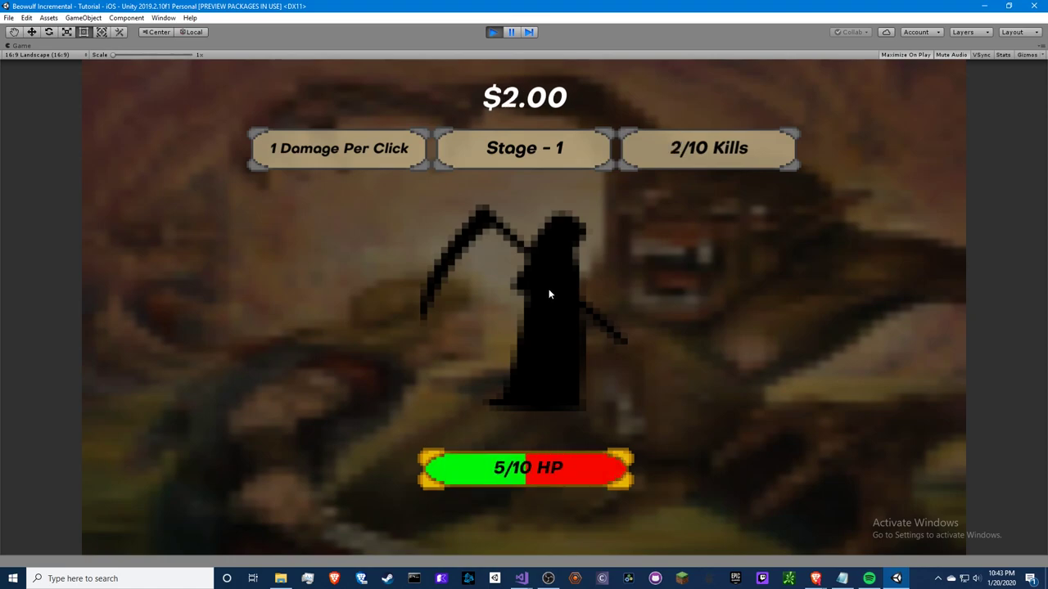
double_click(549, 294)
double_click(547, 291)
double_click(547, 290)
triple_click(547, 290)
double_click(547, 291)
double_click(547, 291)
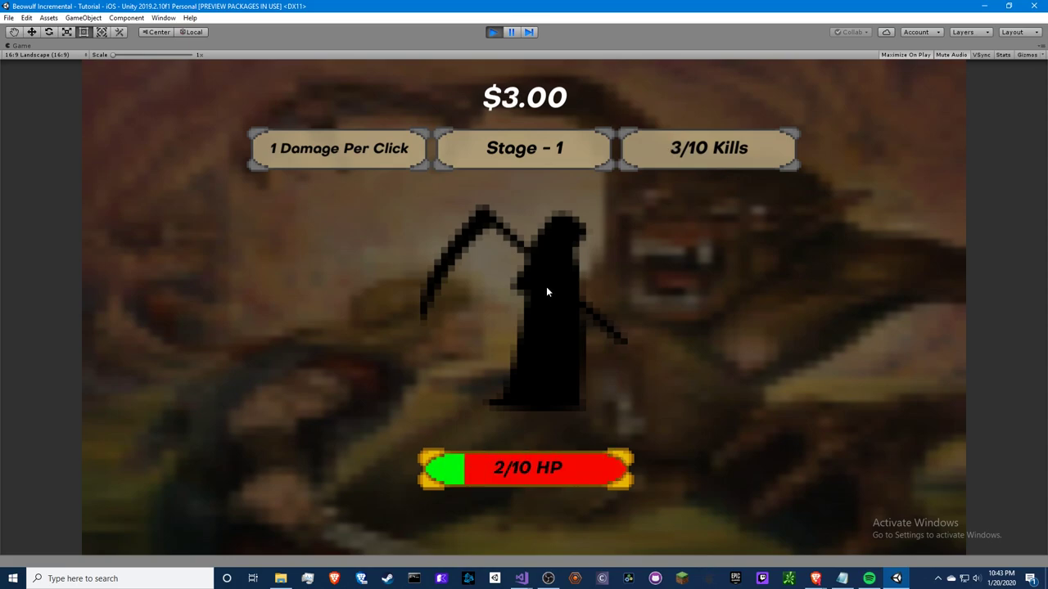
triple_click(546, 286)
double_click(546, 287)
double_click(529, 263)
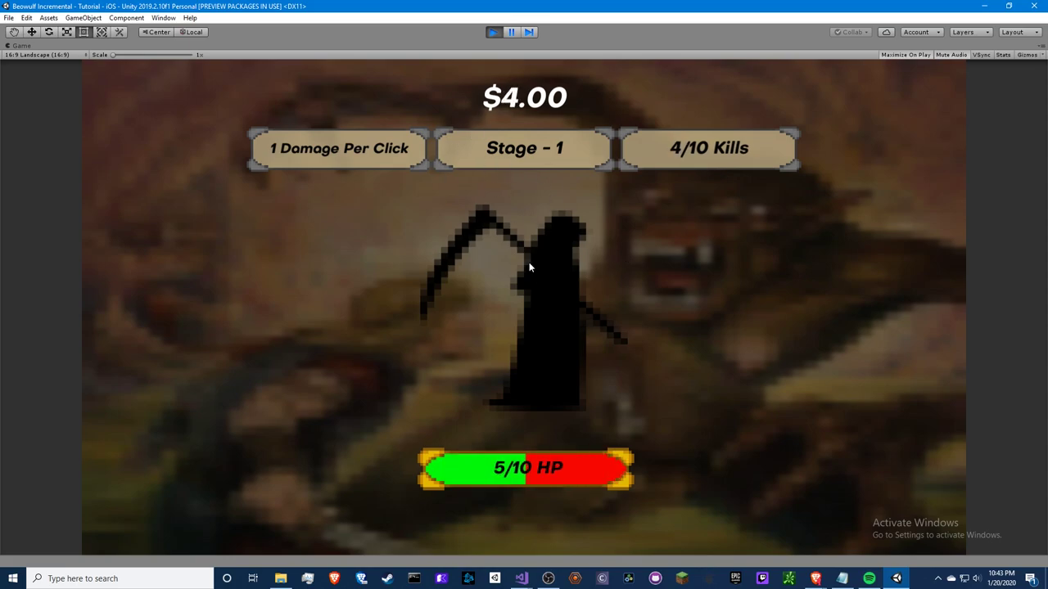
triple_click(529, 262)
double_click(529, 263)
double_click(529, 263)
double_click(528, 263)
double_click(528, 262)
double_click(527, 262)
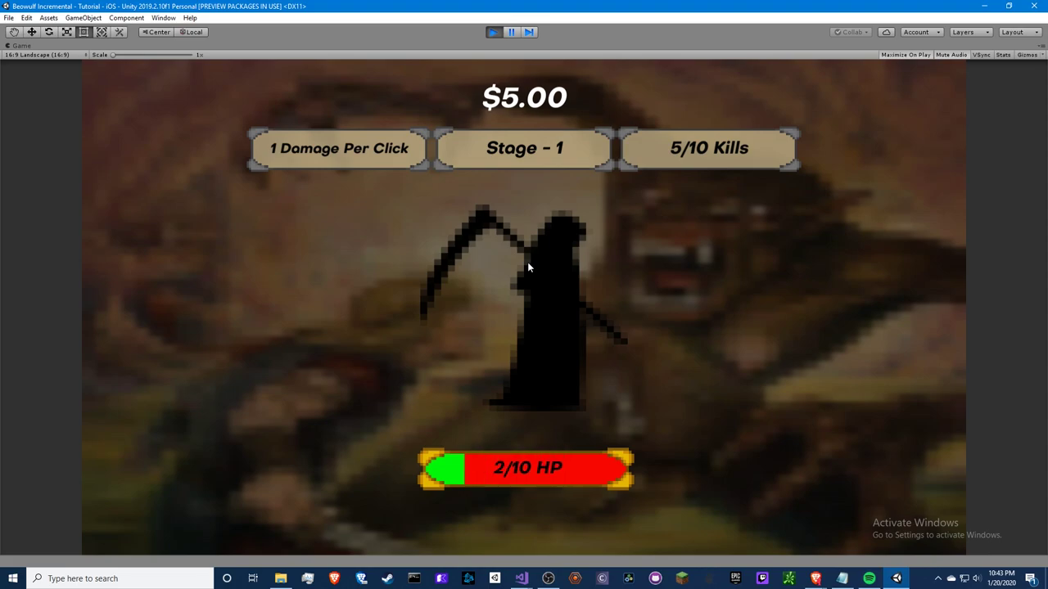
triple_click(527, 262)
triple_click(527, 262)
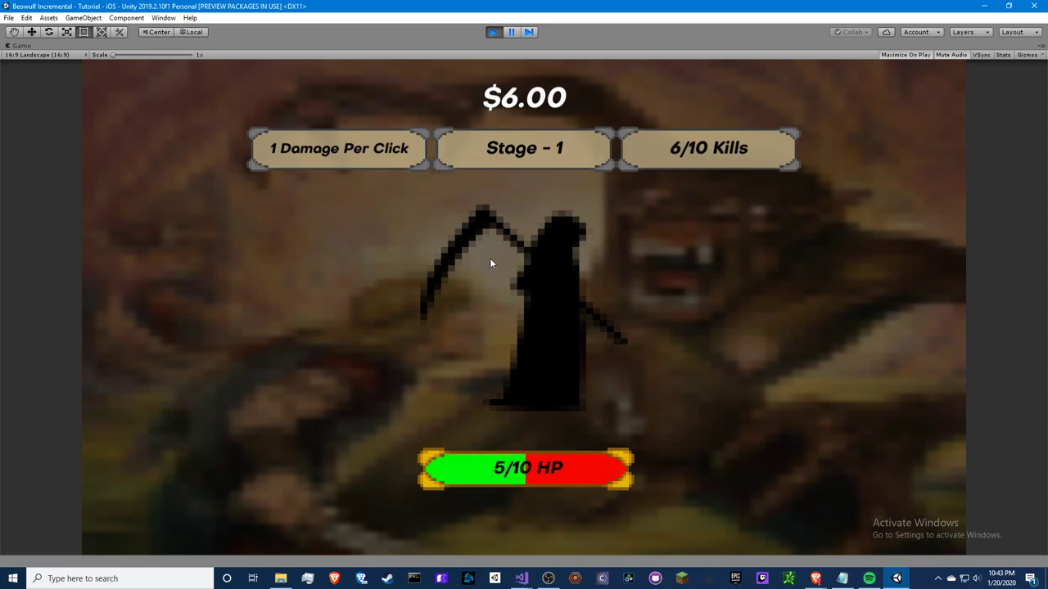
Check the starting health values in Start() of GameController.cs, then return to the running game.
key(alt+Tab)
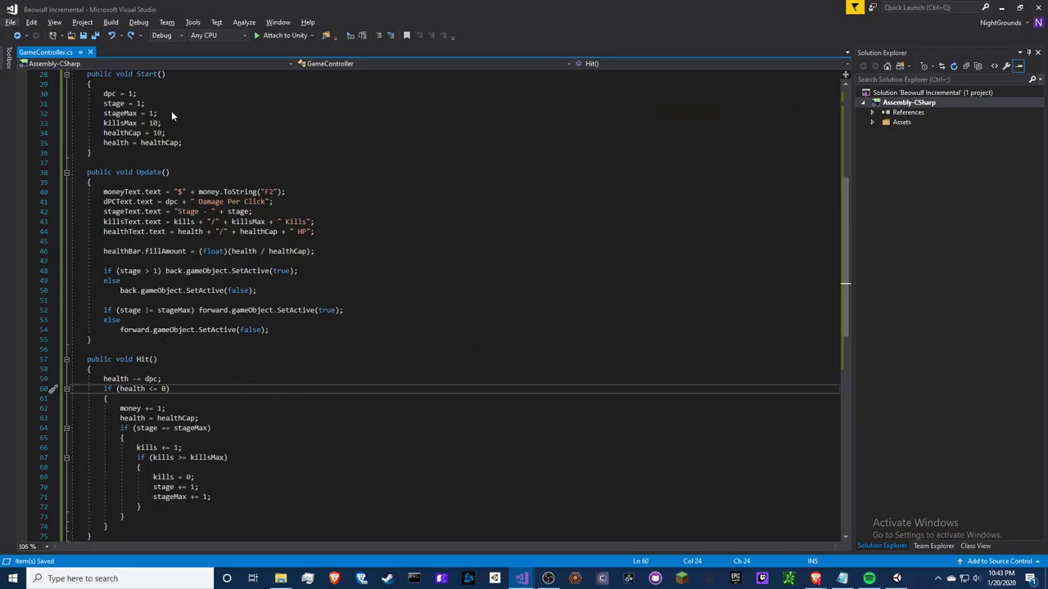
click(182, 142)
scroll(183, 143, up, 4)
scroll(196, 140, down, 4)
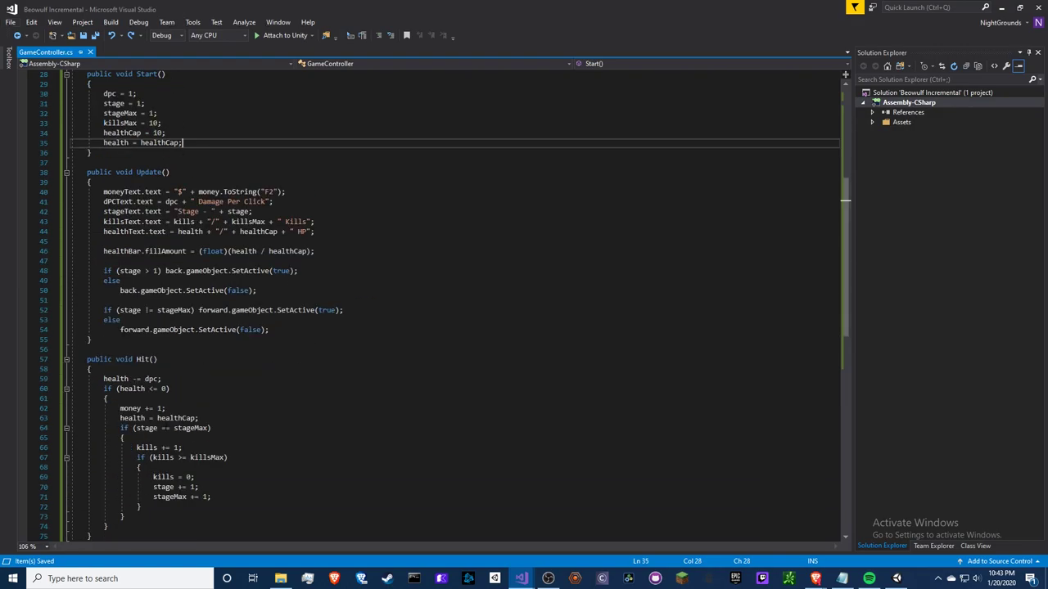
key(alt+Tab)
click(478, 255)
Keep killing reapers until the tenth kill advances the game to Stage 2.
double_click(521, 294)
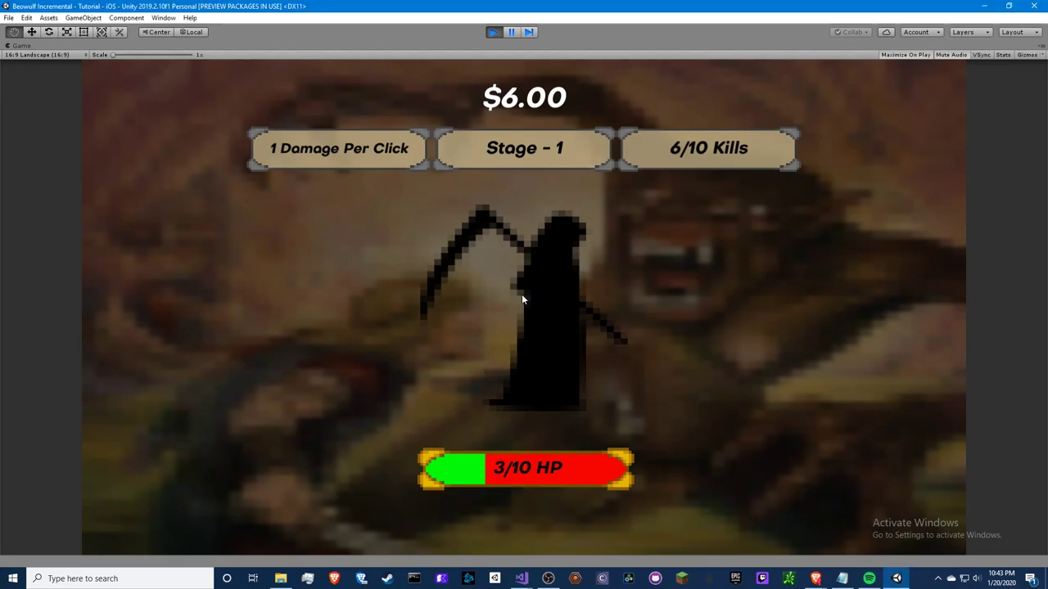
double_click(521, 294)
double_click(521, 295)
double_click(522, 297)
double_click(522, 298)
double_click(521, 297)
double_click(521, 297)
double_click(528, 303)
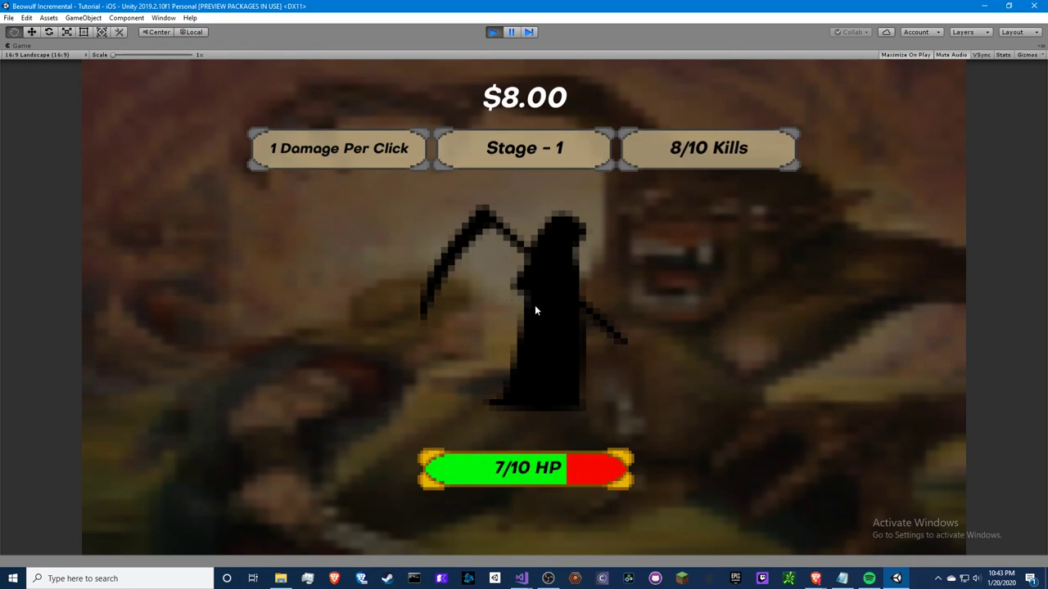
double_click(531, 313)
double_click(533, 311)
double_click(534, 308)
double_click(534, 309)
click(534, 309)
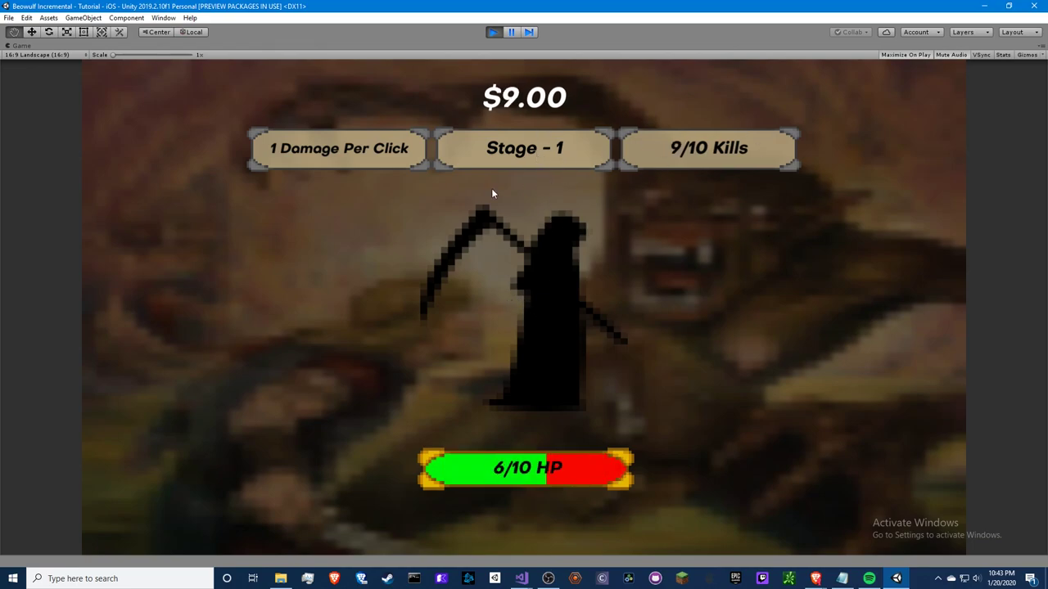
double_click(569, 279)
double_click(569, 278)
double_click(568, 279)
click(568, 278)
double_click(569, 279)
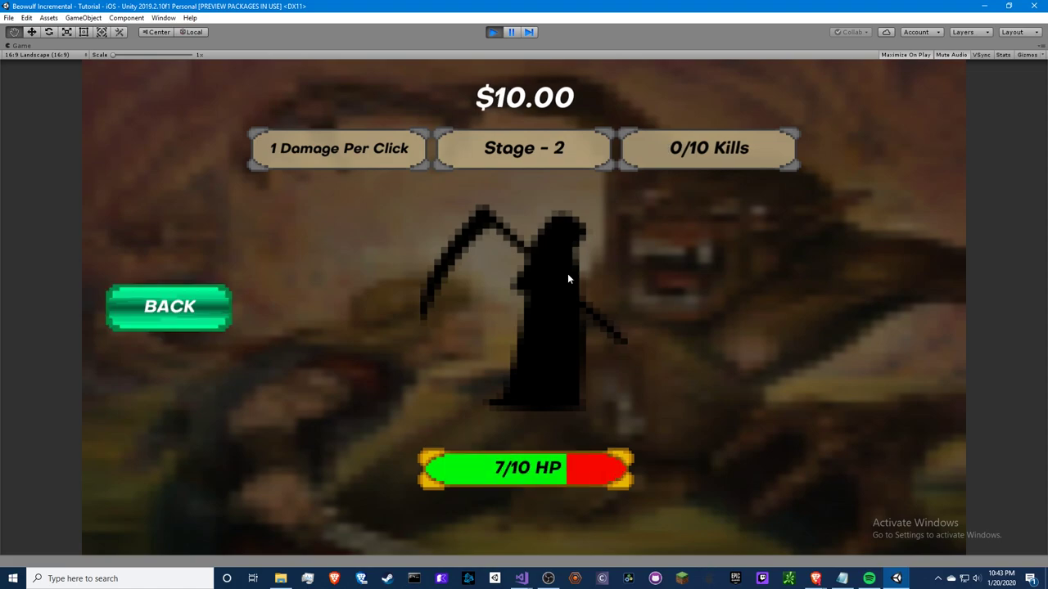
double_click(567, 277)
double_click(567, 277)
double_click(565, 276)
click(565, 276)
click(564, 276)
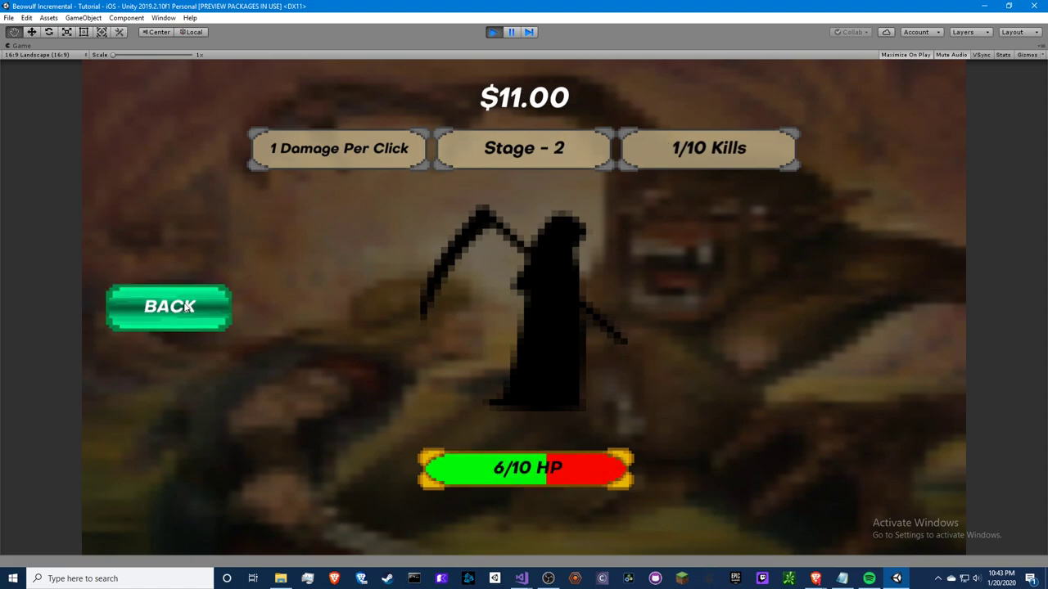
Go back to stage 1 and forward to stage 2, then kill more stage 2 reapers.
click(187, 306)
click(858, 313)
click(508, 307)
double_click(547, 304)
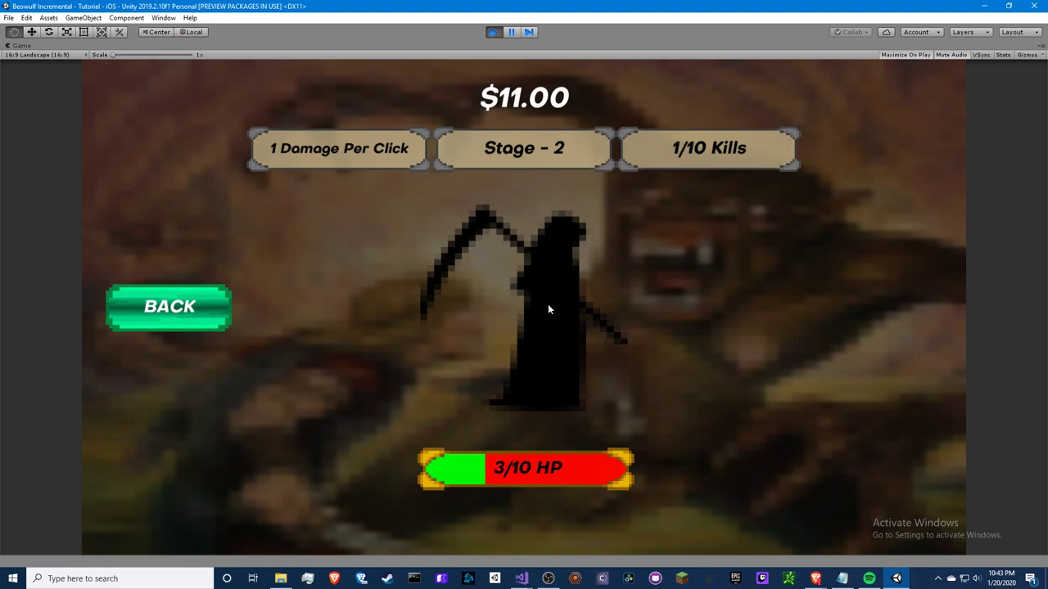
double_click(548, 304)
double_click(524, 303)
double_click(518, 301)
double_click(514, 298)
triple_click(514, 296)
triple_click(514, 296)
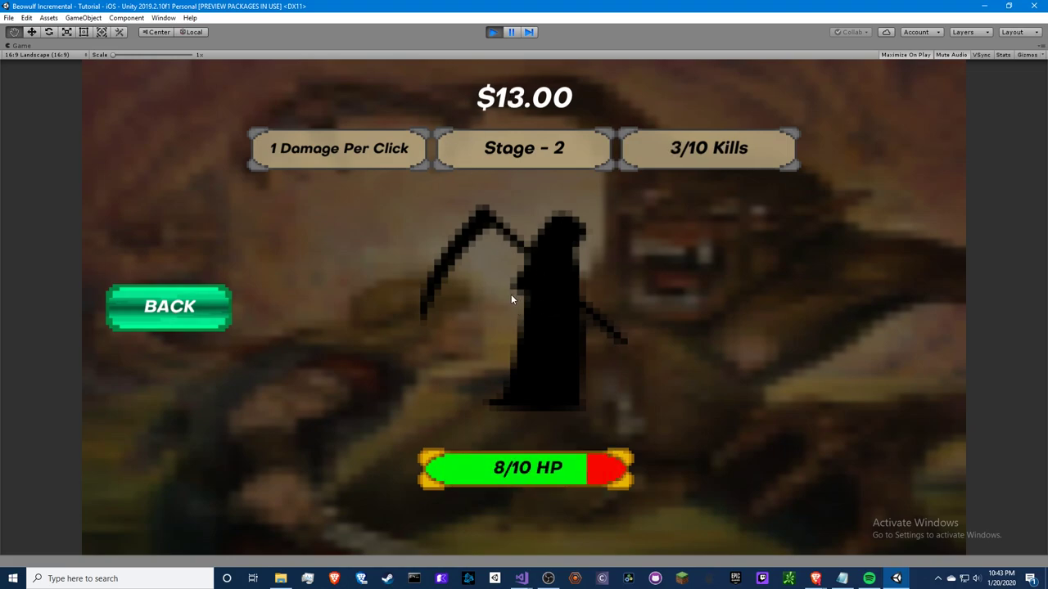
triple_click(512, 297)
double_click(511, 297)
double_click(511, 297)
double_click(512, 298)
double_click(511, 300)
click(511, 299)
Switch between stages 1 and 2 with BACK/FORWARD four times, then stop the game.
click(168, 307)
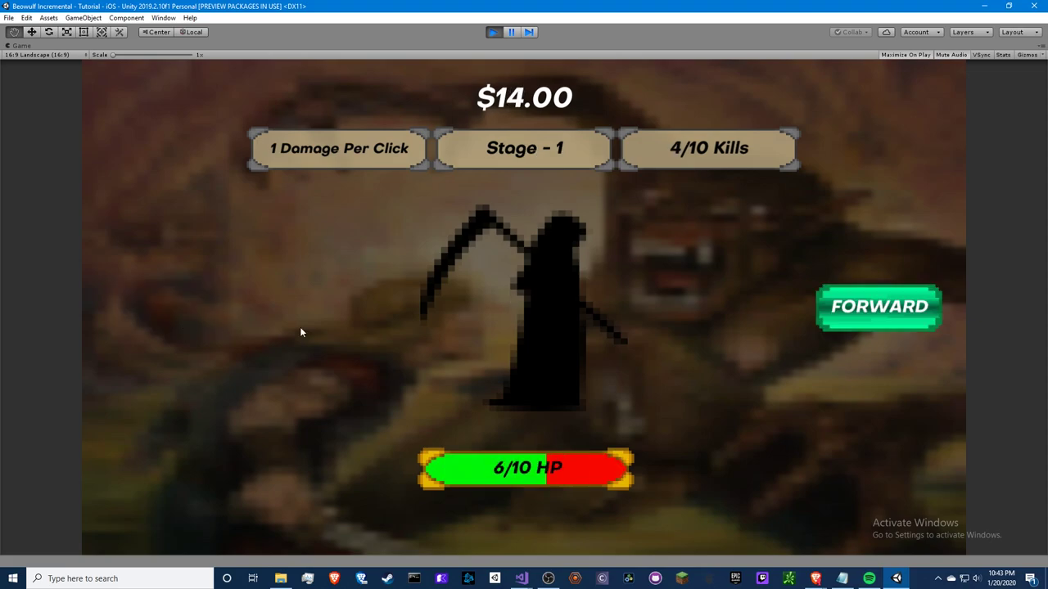
click(821, 304)
click(163, 292)
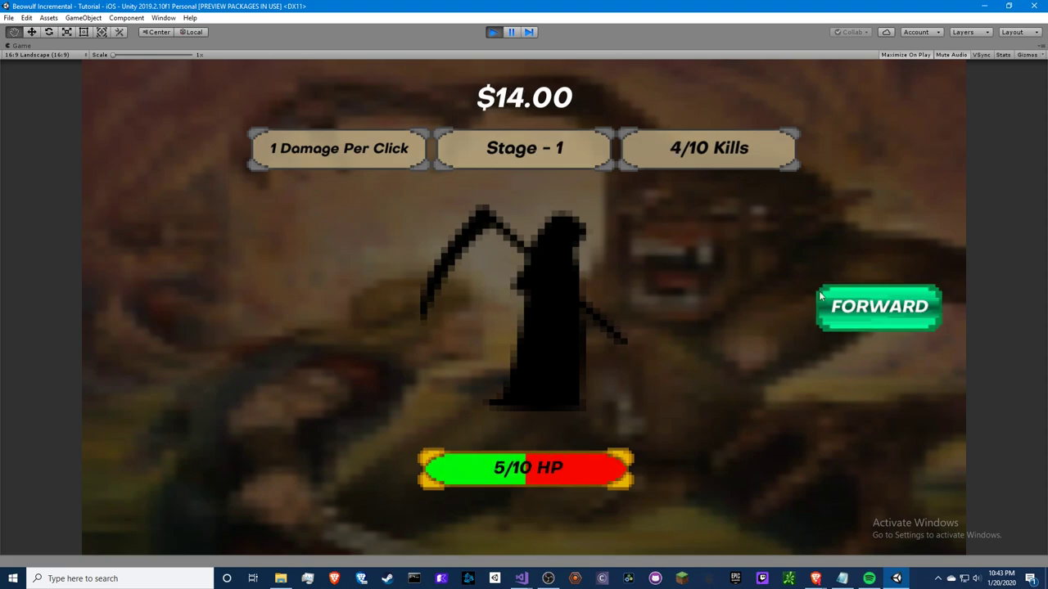
click(823, 296)
click(236, 294)
click(903, 296)
click(225, 299)
click(901, 288)
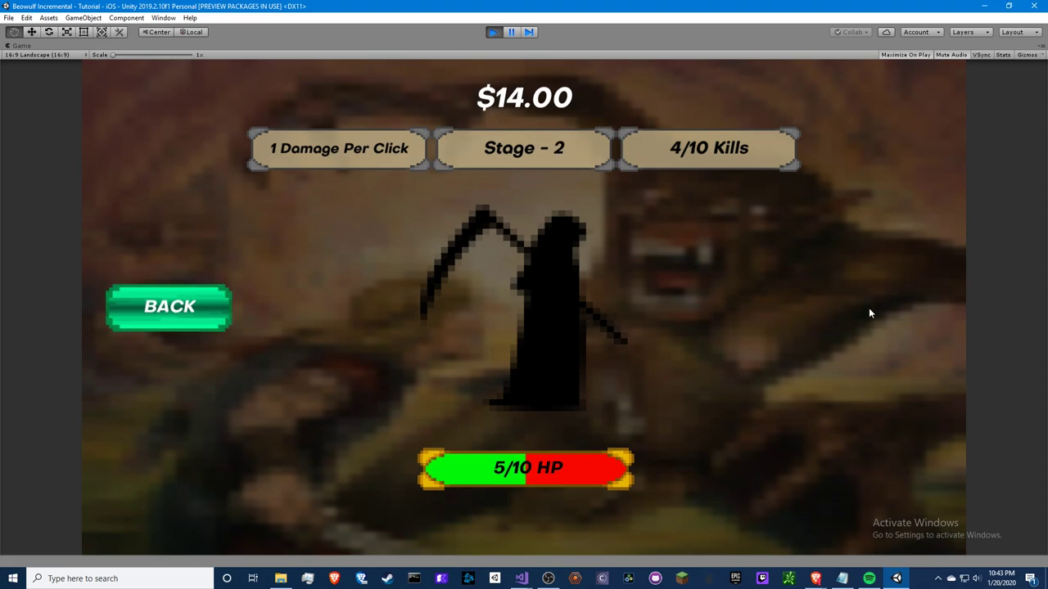
click(496, 31)
Declare 'public double reward' on a new line below healthCap in GameController.cs.
key(alt+Tab)
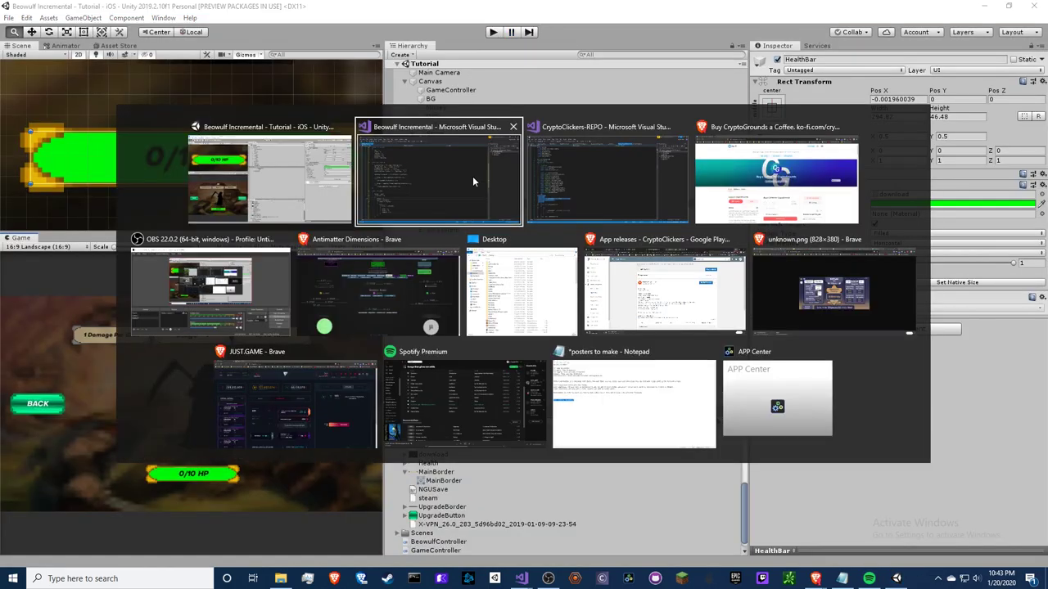
double_click(240, 192)
scroll(240, 191, up, 9)
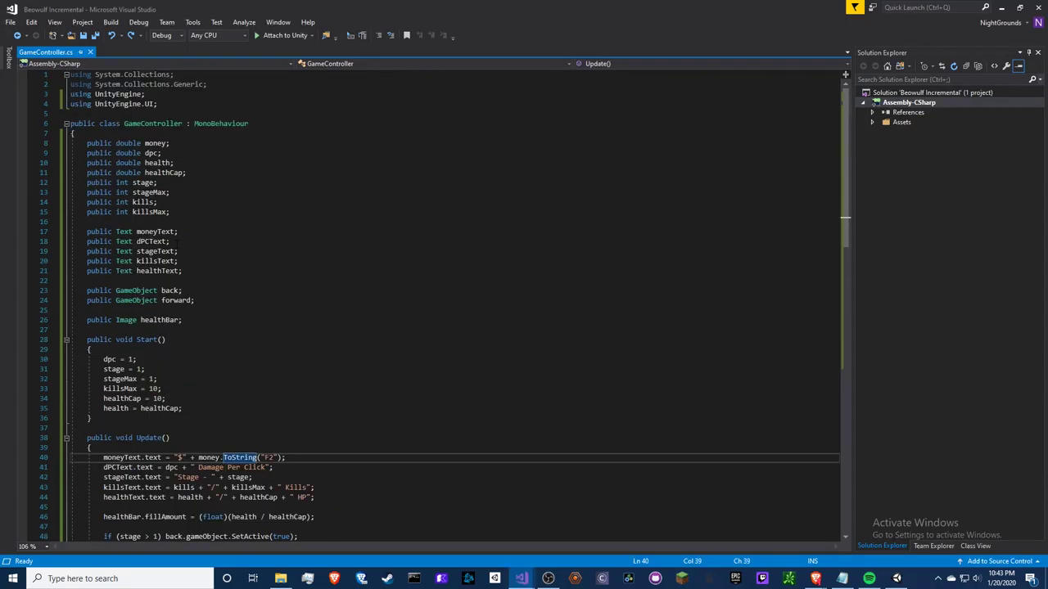
click(208, 172)
key(Return)
text(pu)
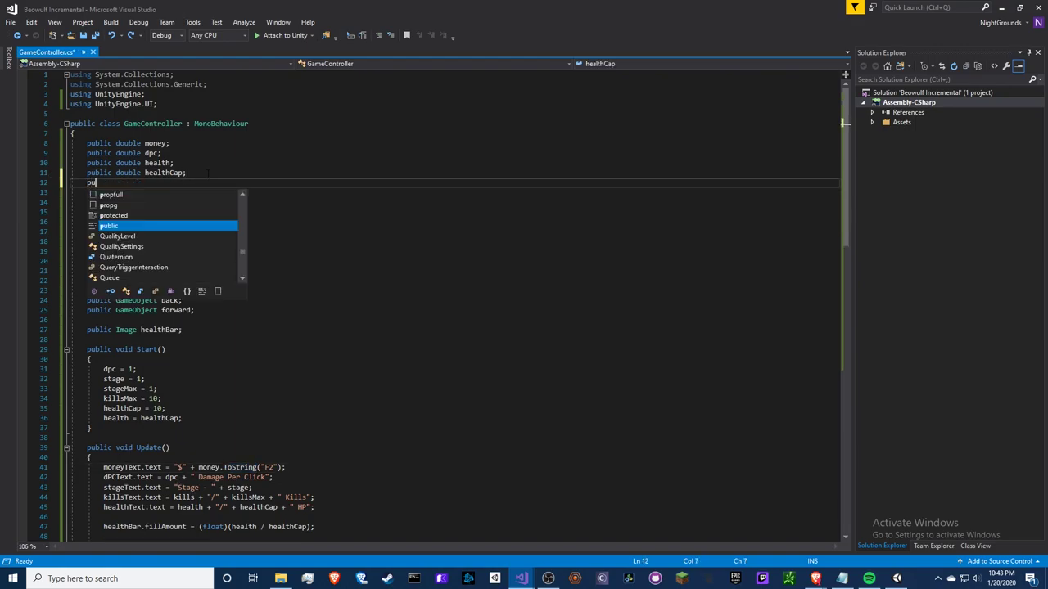
text(blic re)
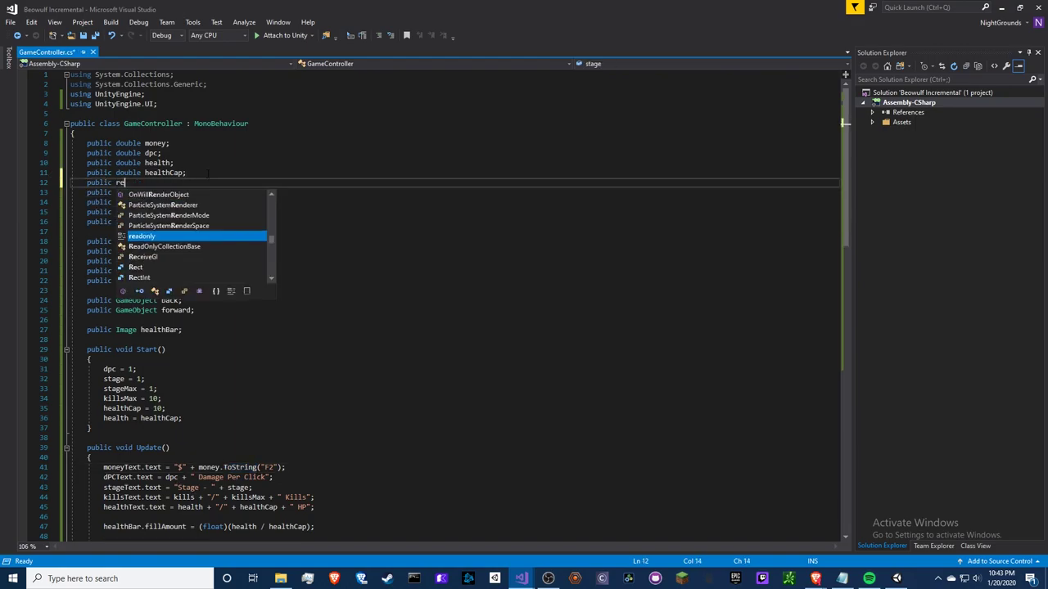
key(BackSpace)
text(doubl)
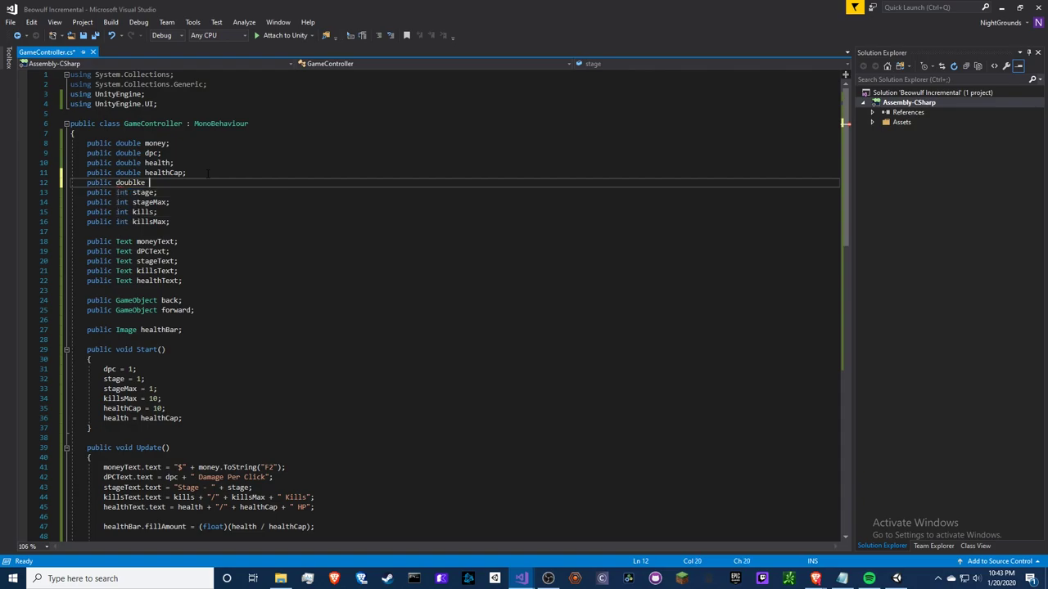
text(e )
text(reward;)
double_click(158, 183)
scroll(246, 291, down, 6)
scroll(283, 338, down, 3)
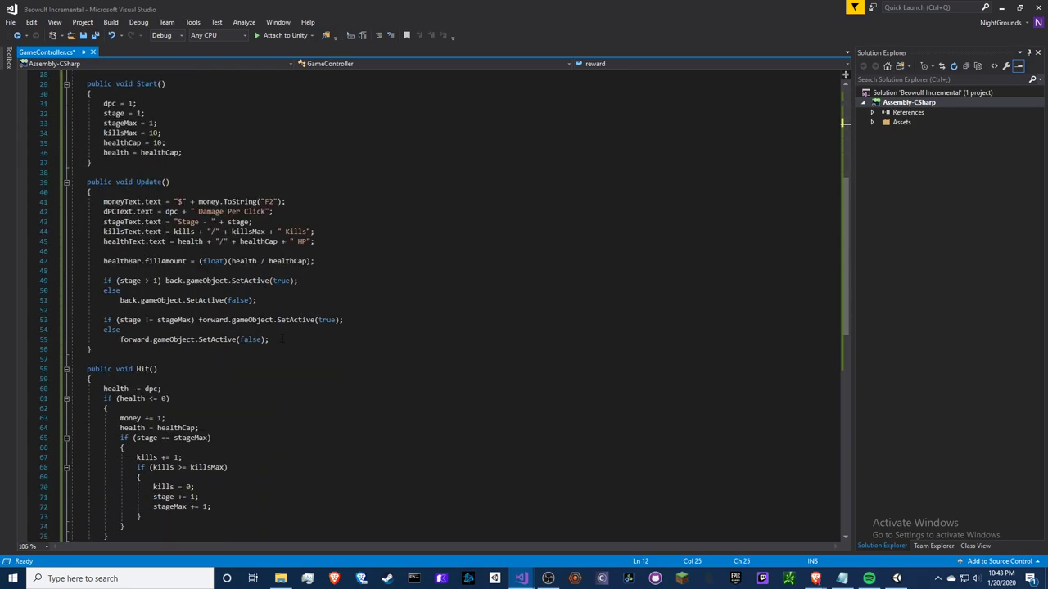
key(alt+Tab)
Open BeowulfController.cs for reference and scroll through it.
scroll(446, 488, down, 3)
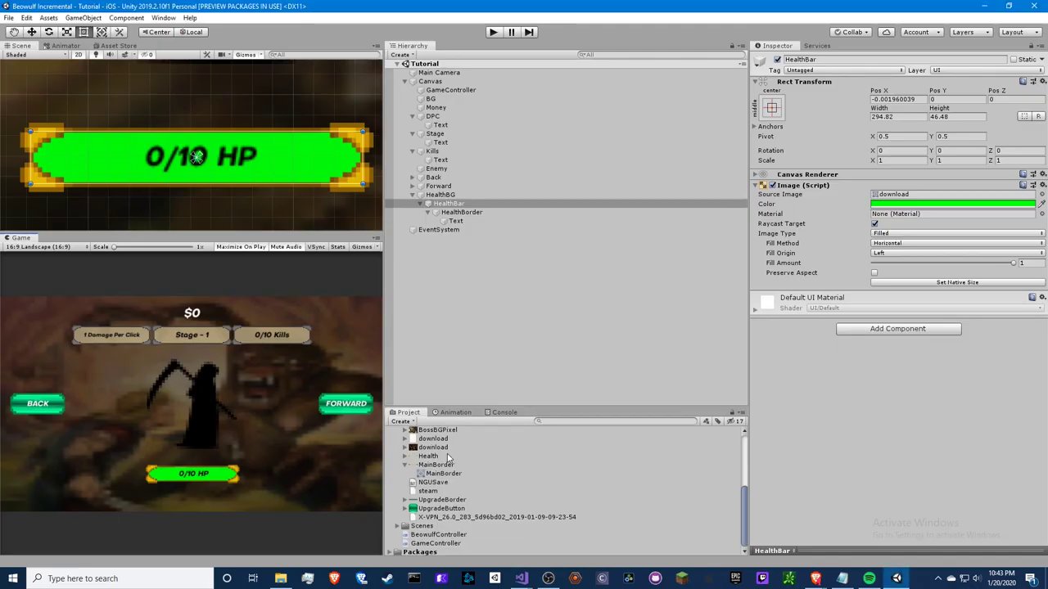
scroll(446, 489, down, 3)
scroll(447, 489, down, 3)
double_click(430, 533)
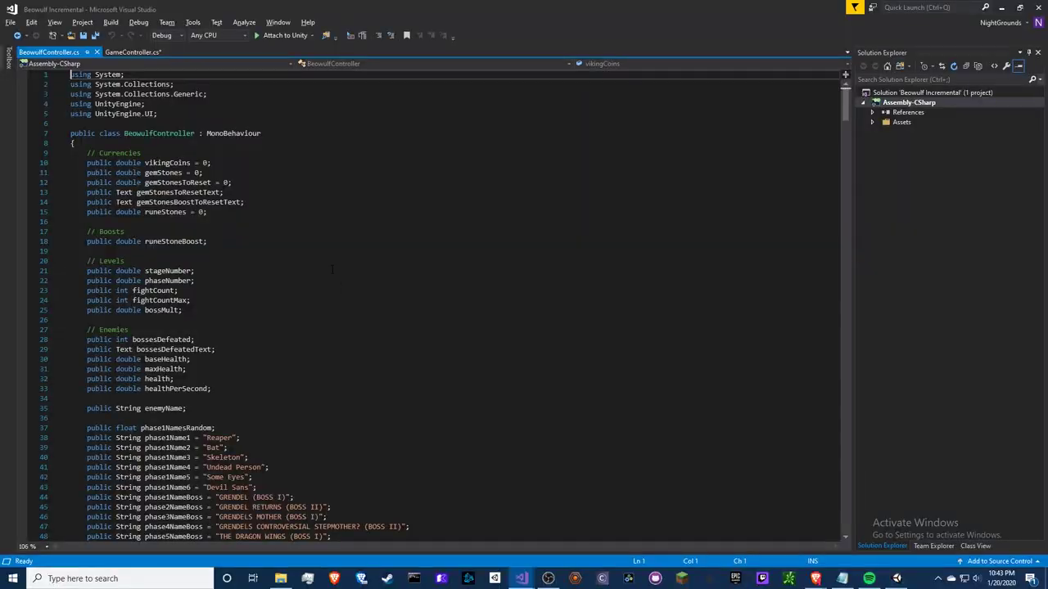
scroll(231, 305, down, 6)
scroll(287, 288, down, 7)
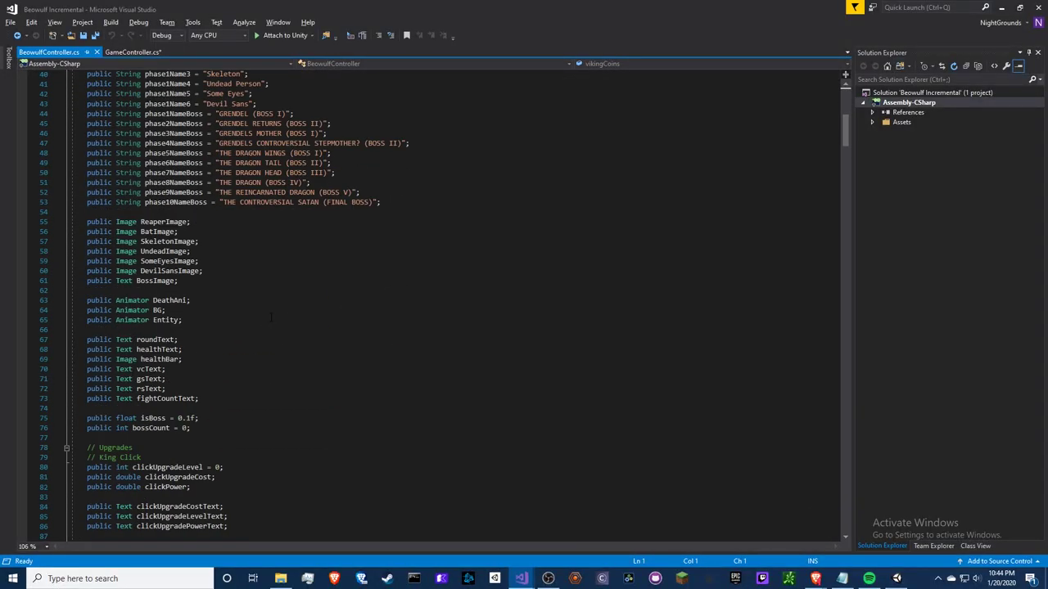
scroll(287, 288, down, 1)
scroll(286, 289, up, 7)
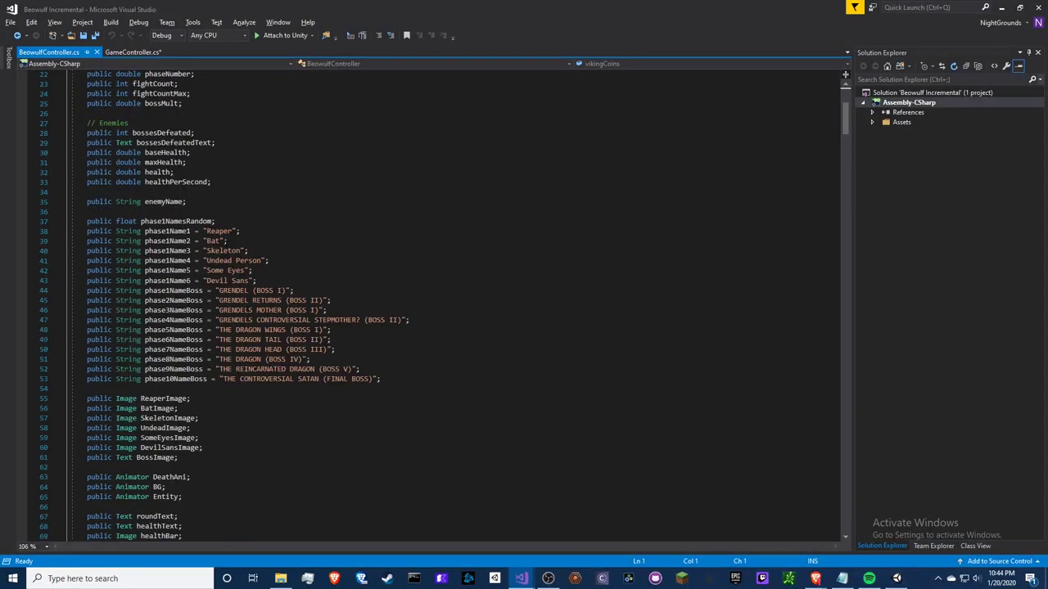
scroll(269, 314, down, 16)
scroll(269, 314, down, 12)
scroll(268, 315, down, 11)
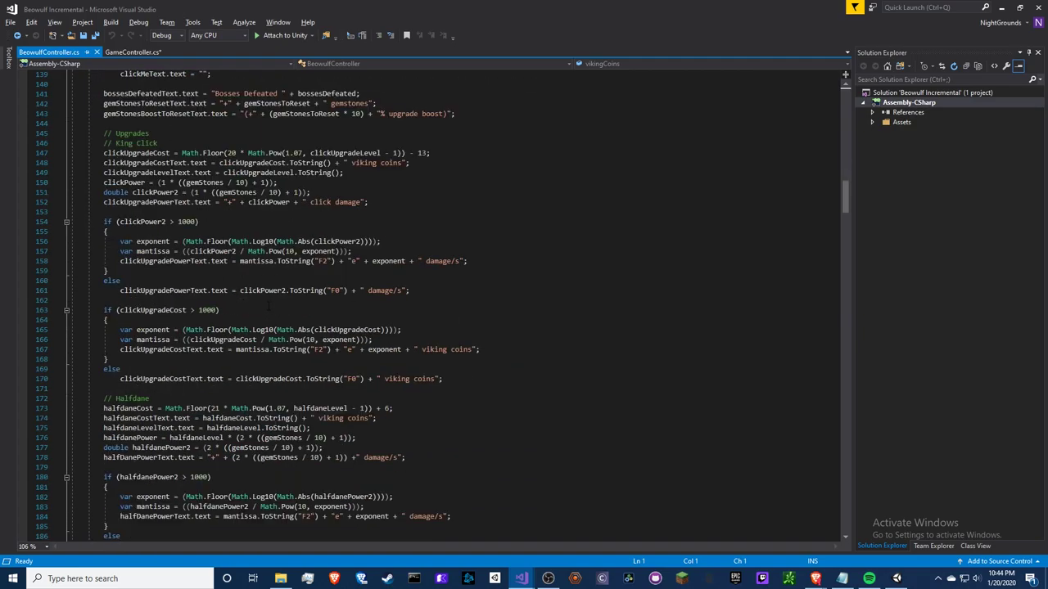
scroll(283, 237, up, 12)
drag(850, 152, 850, 92)
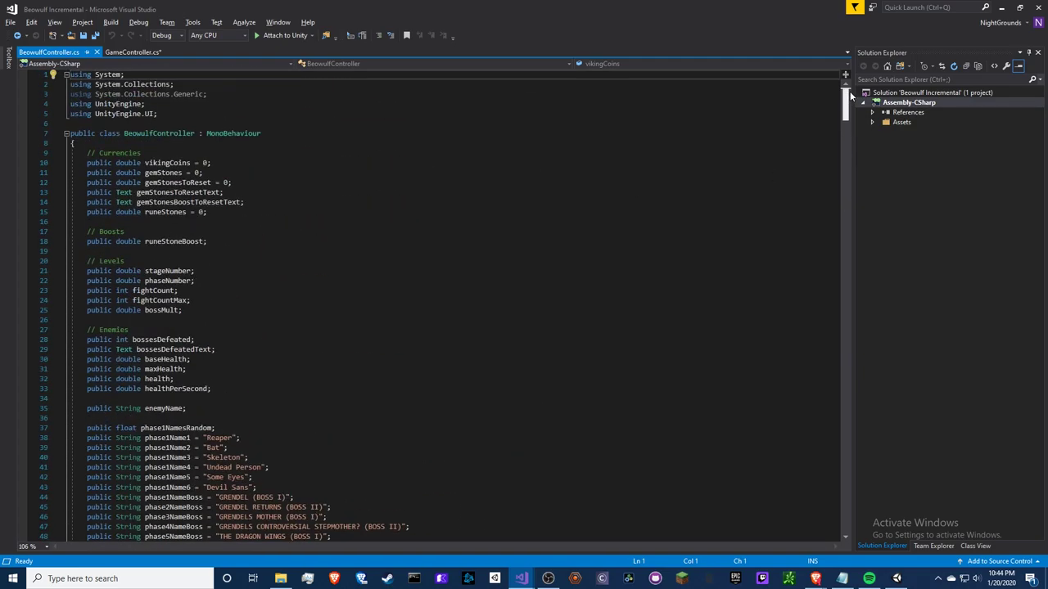
mouse_move(850, 92)
mouse_down()
mouse_move(853, 157)
mouse_move(837, 29)
mouse_up()
Search for vikingCoins and select its Math.Ceiling(maxHealth / 14) reward expression.
double_click(167, 162)
key(ctrl+f)
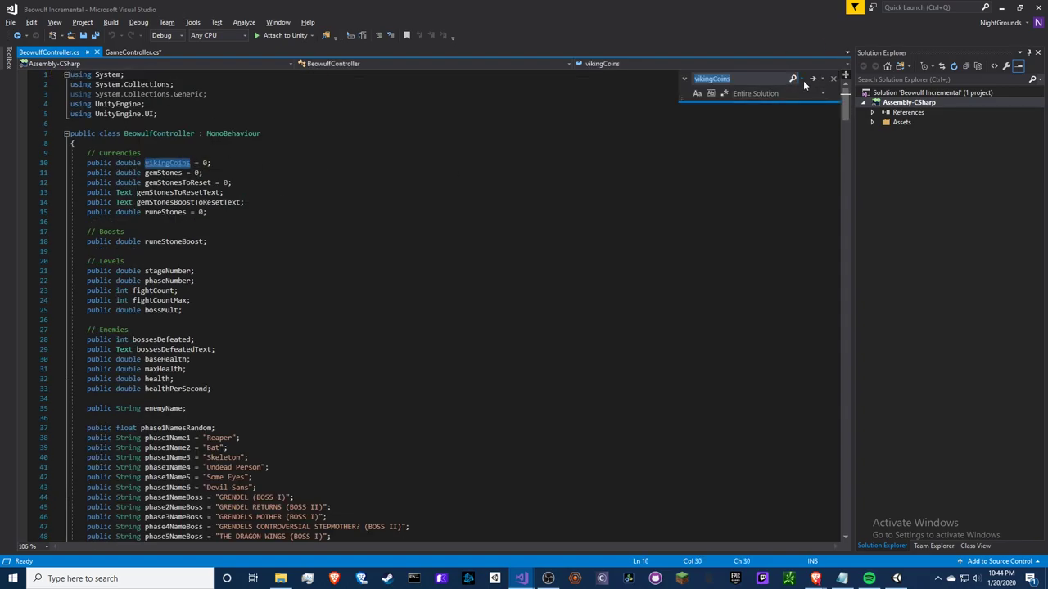
click(812, 79)
click(813, 79)
click(812, 78)
click(812, 78)
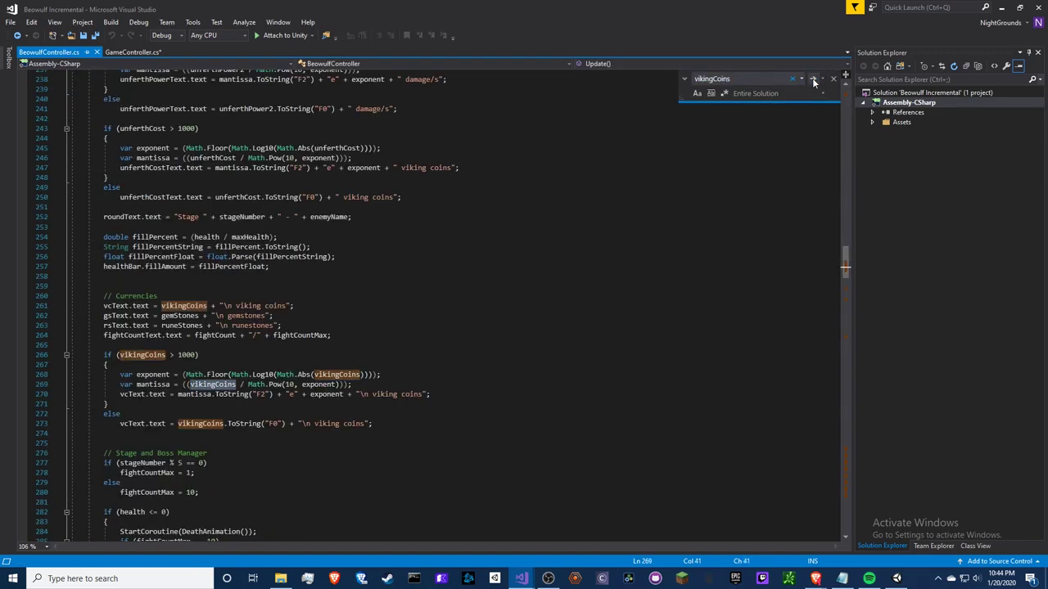
click(812, 79)
scroll(425, 303, up, 6)
scroll(426, 303, up, 7)
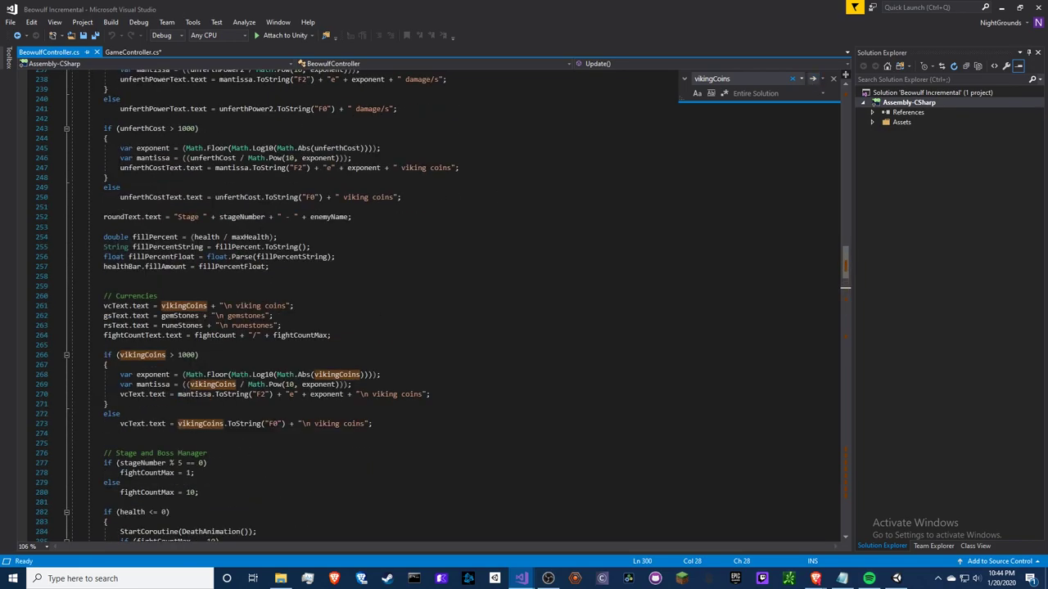
scroll(201, 405, down, 6)
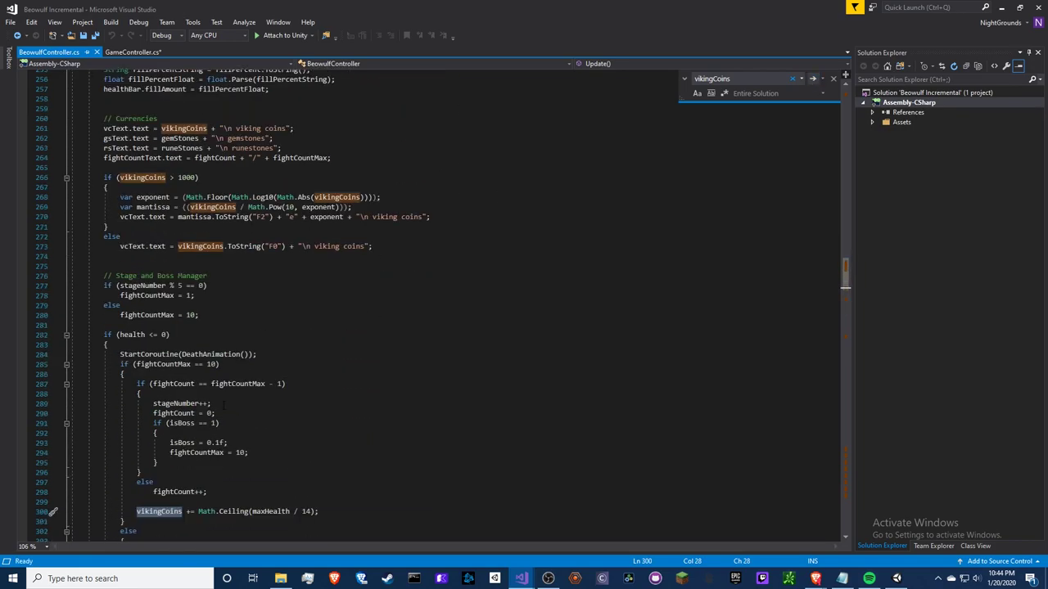
scroll(201, 406, down, 6)
scroll(201, 405, down, 5)
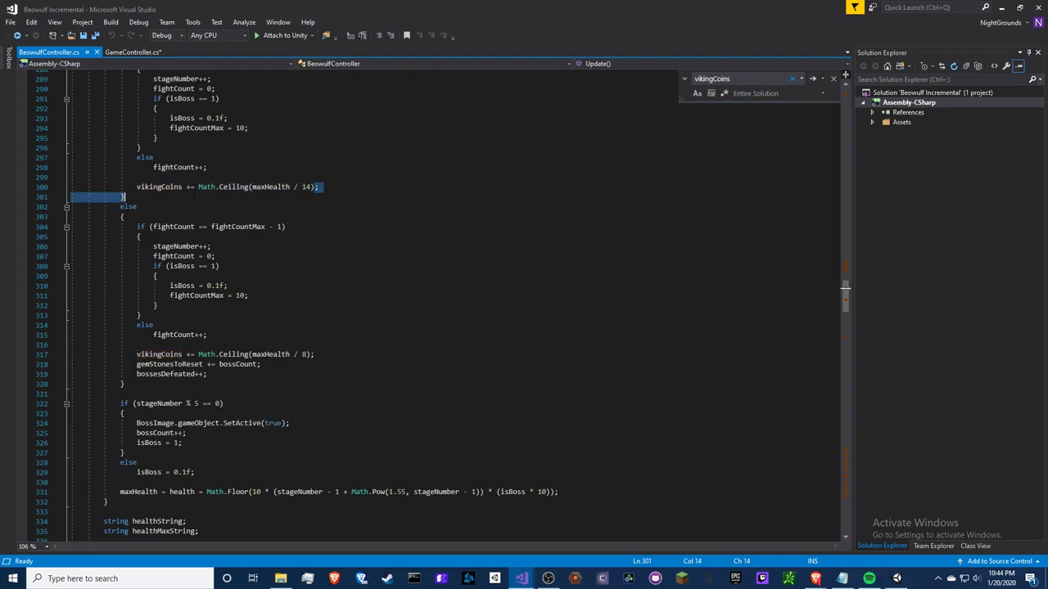
drag(316, 187, 195, 187)
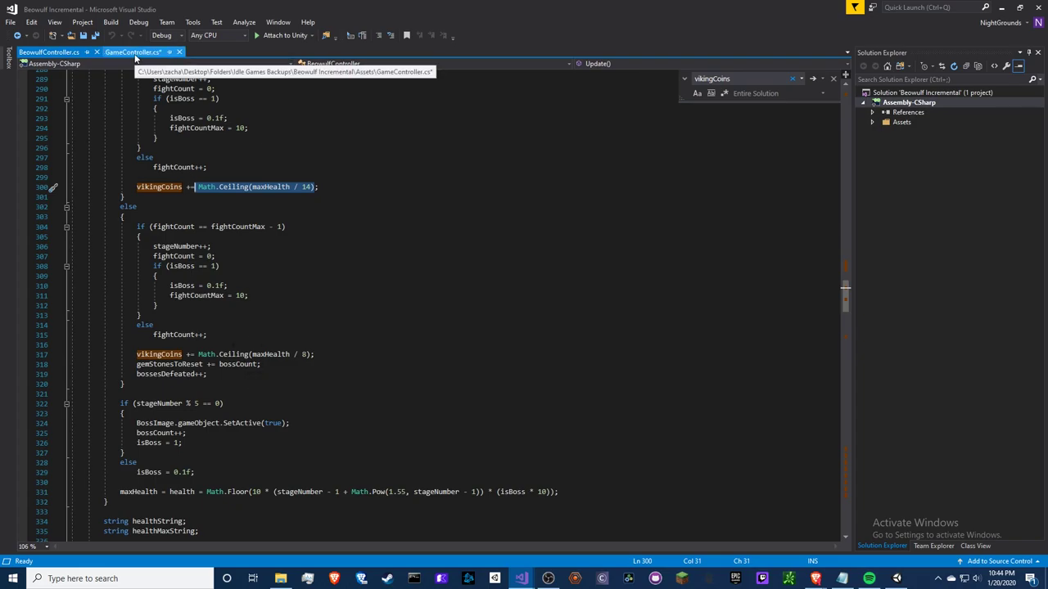
Scroll through BeowulfController.cs to review the code around the reward.
scroll(255, 276, up, 3)
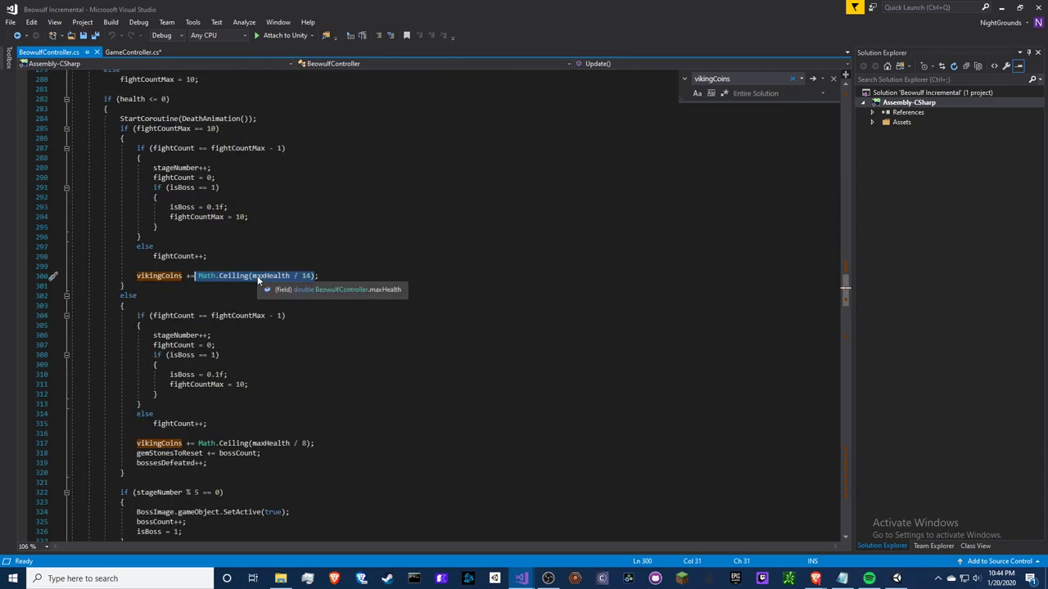
scroll(255, 277, up, 1)
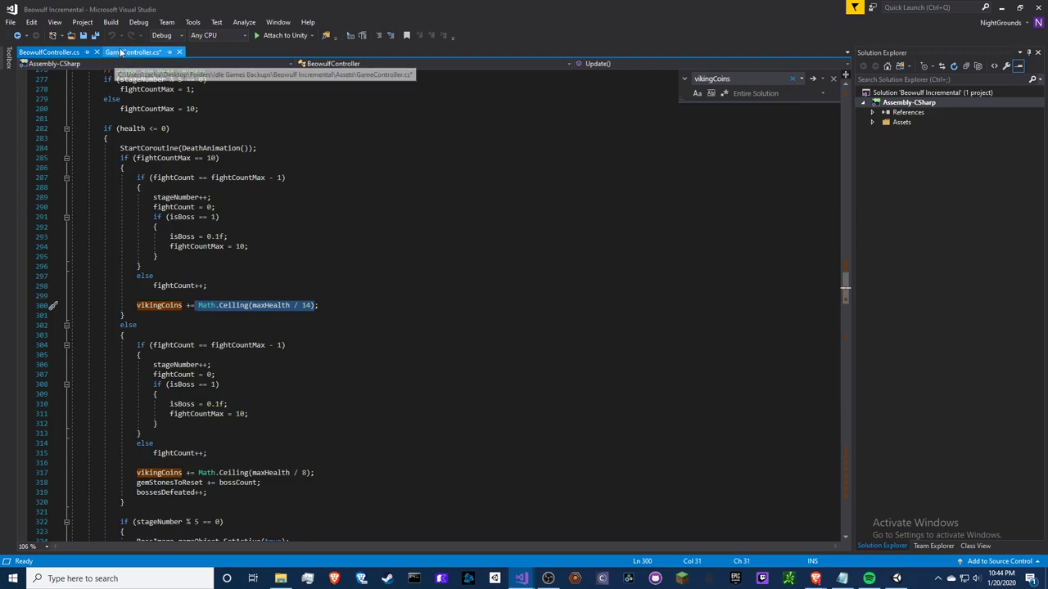
scroll(253, 177, up, 4)
scroll(253, 177, up, 5)
scroll(253, 177, down, 6)
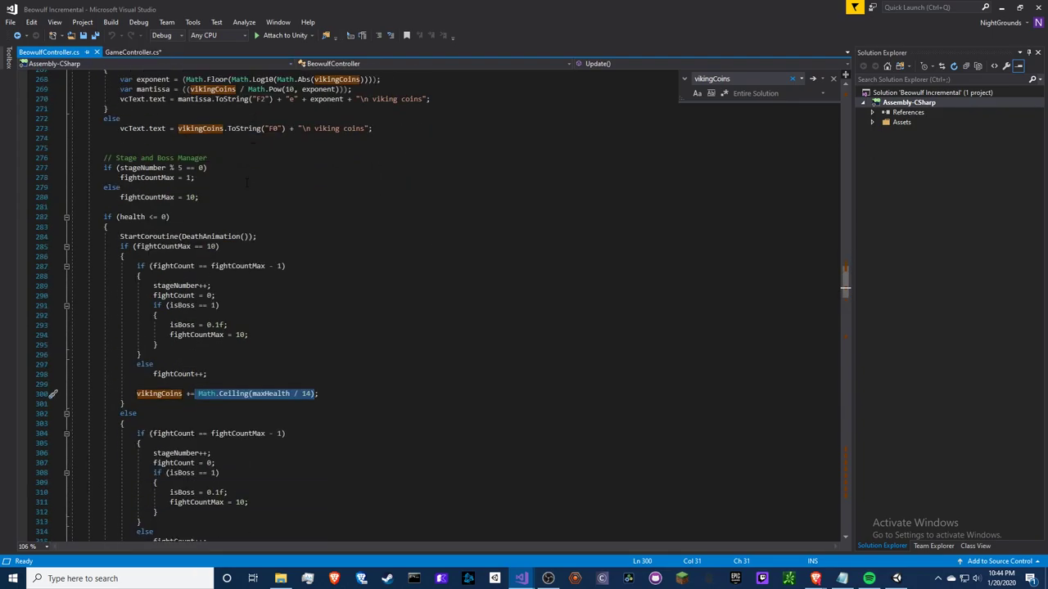
scroll(251, 196, down, 7)
scroll(249, 219, down, 14)
scroll(249, 219, down, 1)
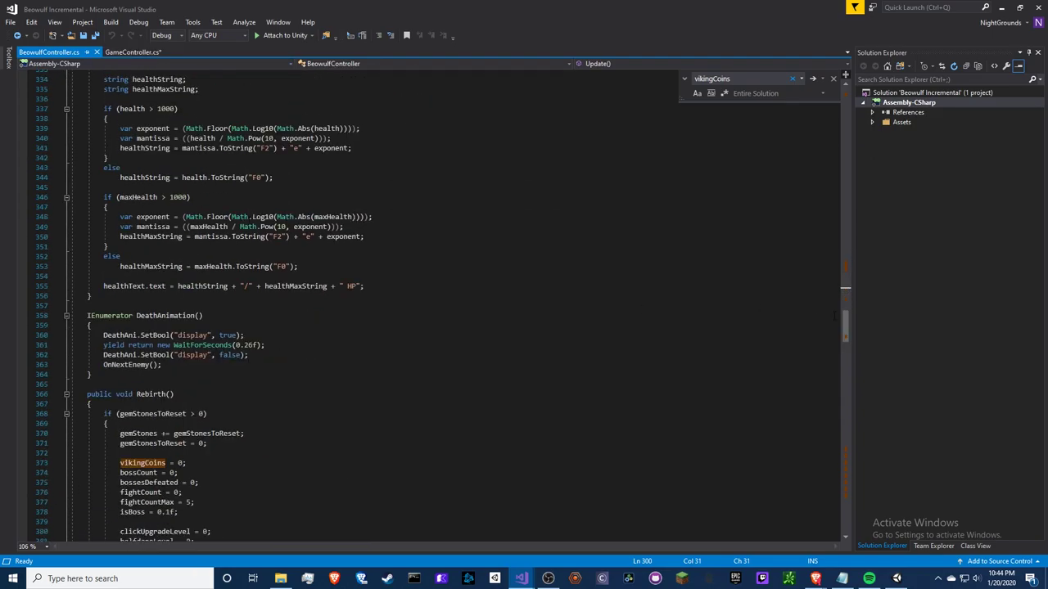
drag(846, 328, 849, 491)
Bring up GameController.cs and locate the kill reward in Hit() and the healthCap declaration.
click(131, 53)
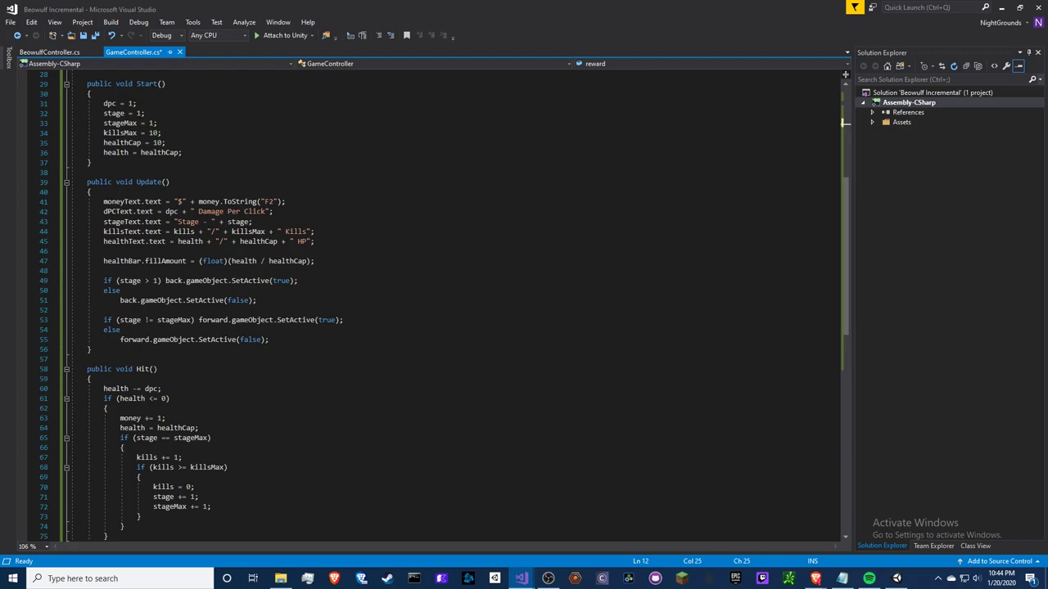
scroll(442, 303, up, 4)
scroll(442, 303, down, 11)
scroll(442, 303, up, 8)
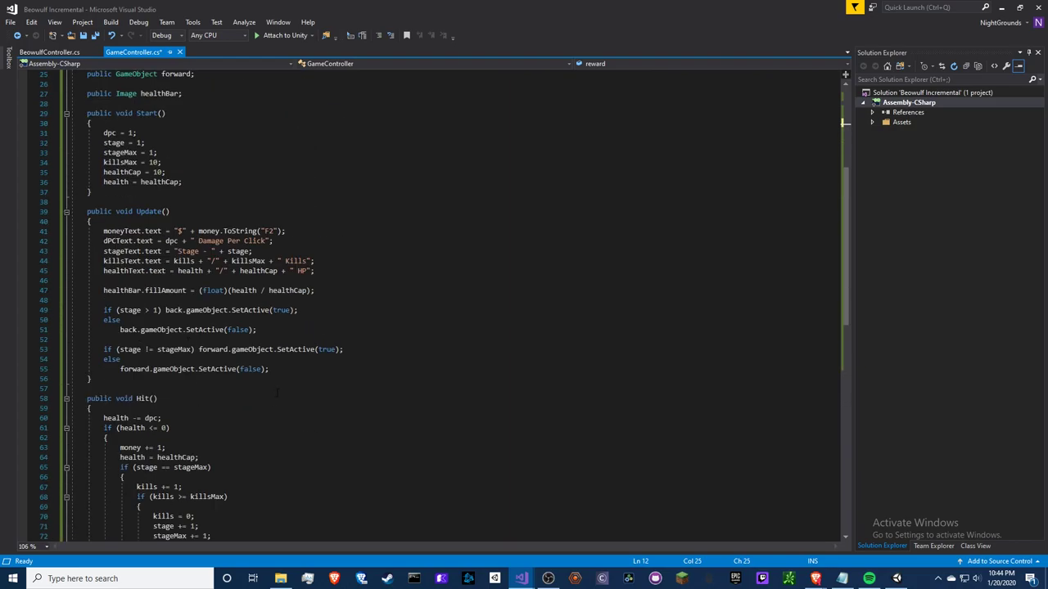
scroll(277, 394, down, 1)
scroll(238, 391, down, 5)
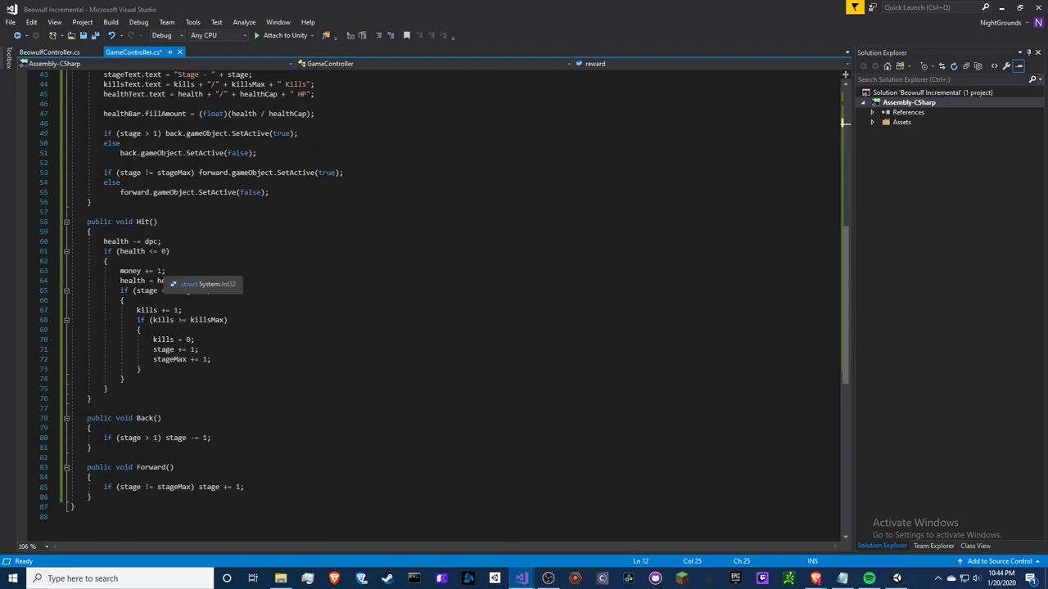
click(162, 271)
scroll(205, 262, up, 8)
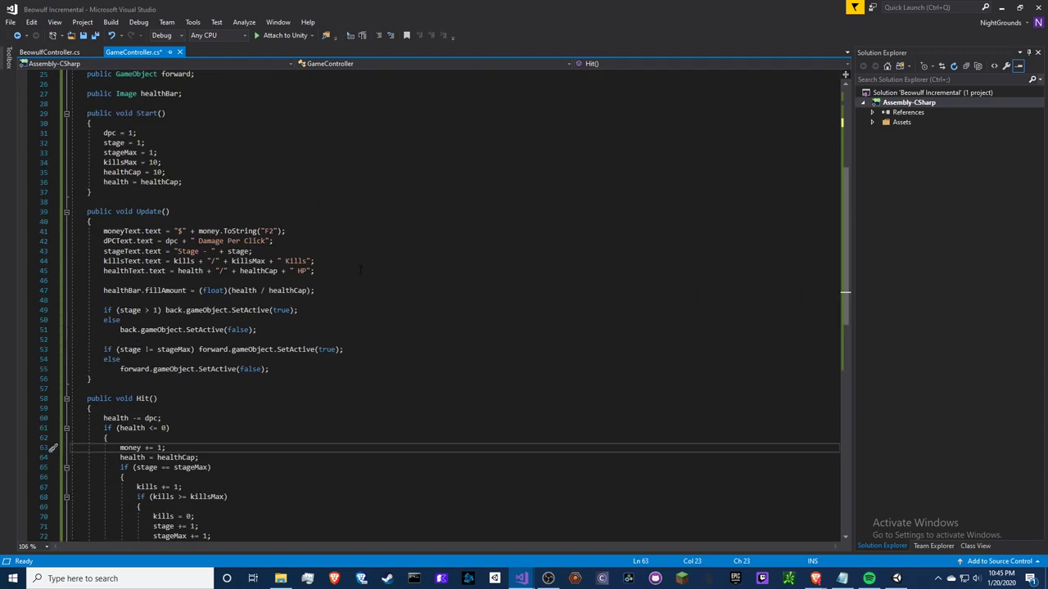
scroll(253, 255, up, 6)
click(193, 173)
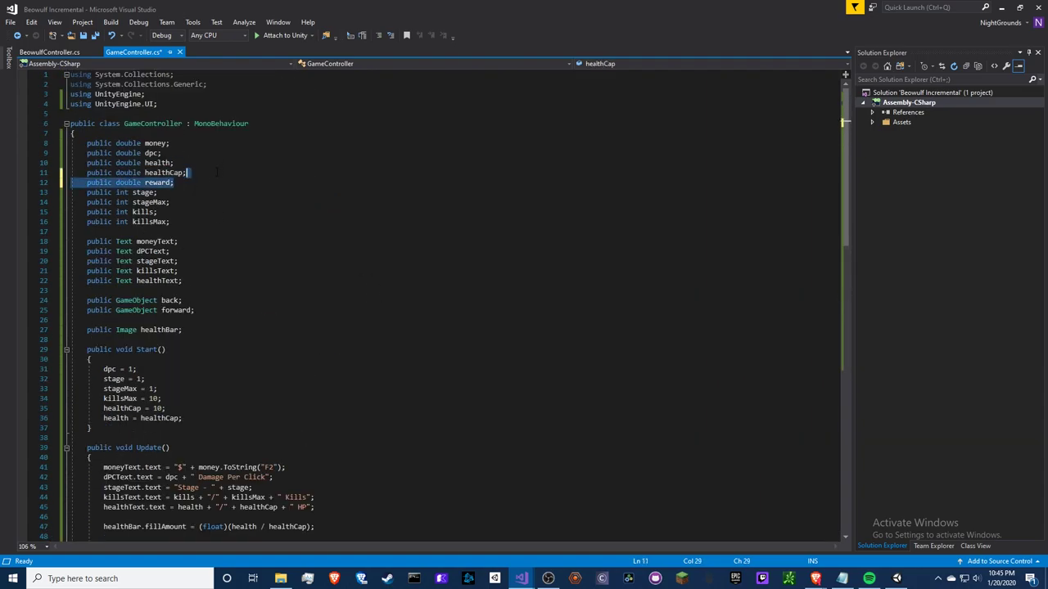
scroll(200, 271, down, 2)
scroll(210, 370, down, 14)
Replace the 1 in money += 1 with (healthCap / 14) using the healthCap suggestion.
click(158, 202)
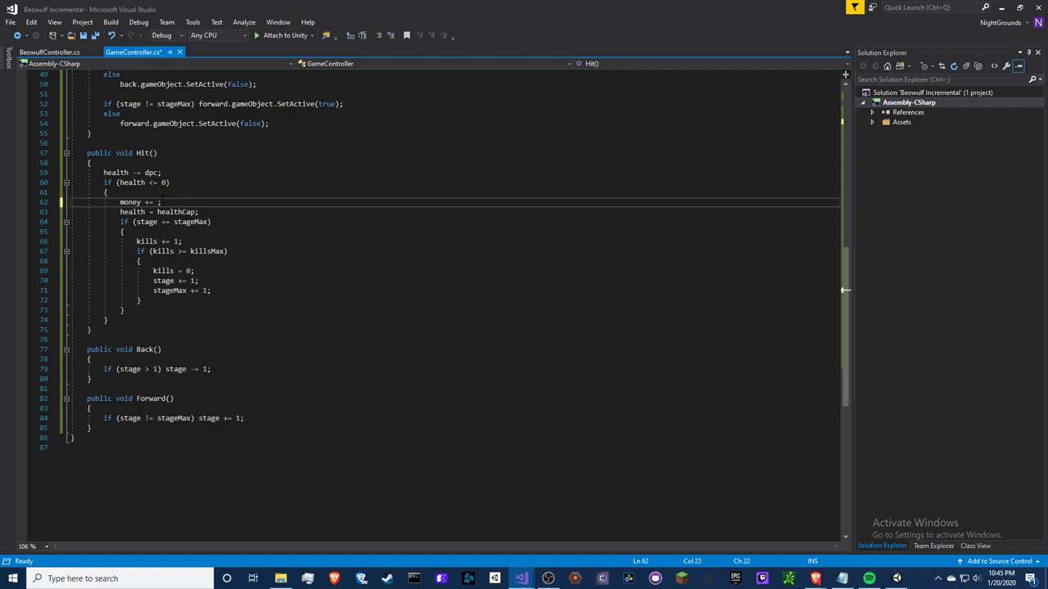
text(heal)
key(Down)
key(Down)
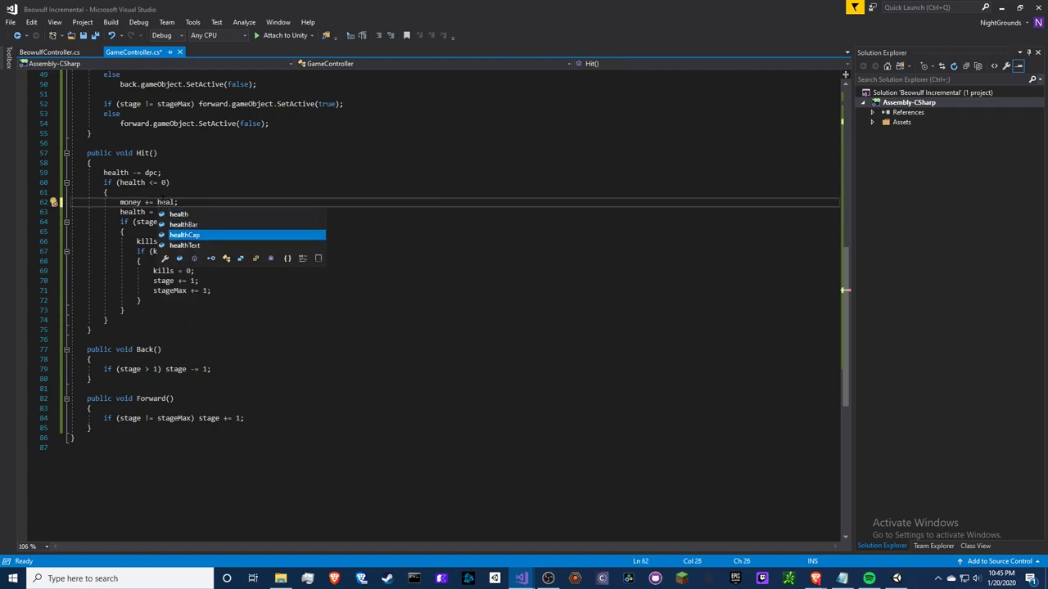
key(Tab)
key(BackSpace)
text(/ )
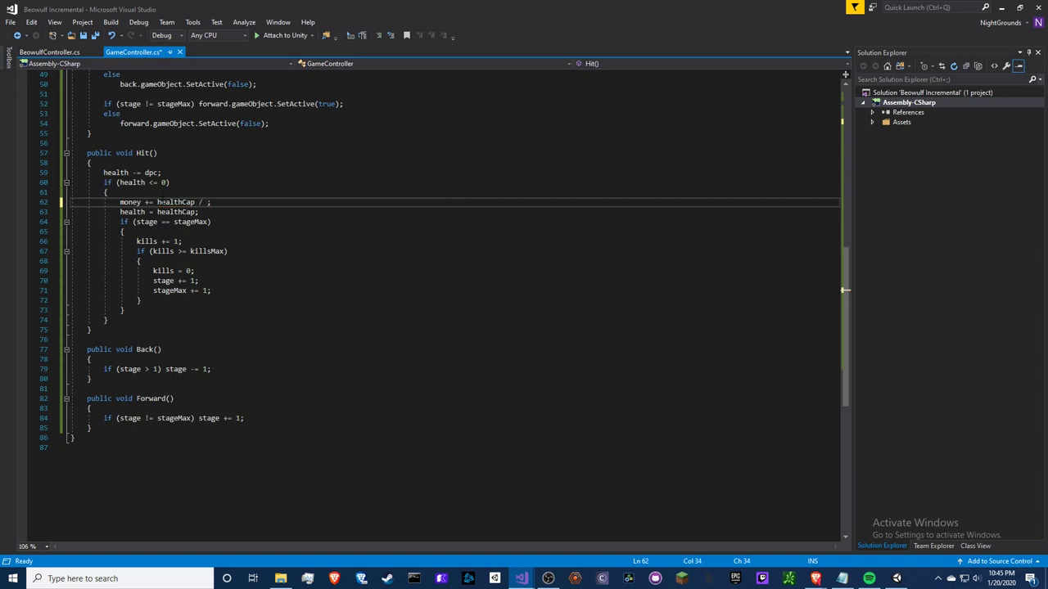
text(14))
click(154, 201)
text(()
double_click(179, 202)
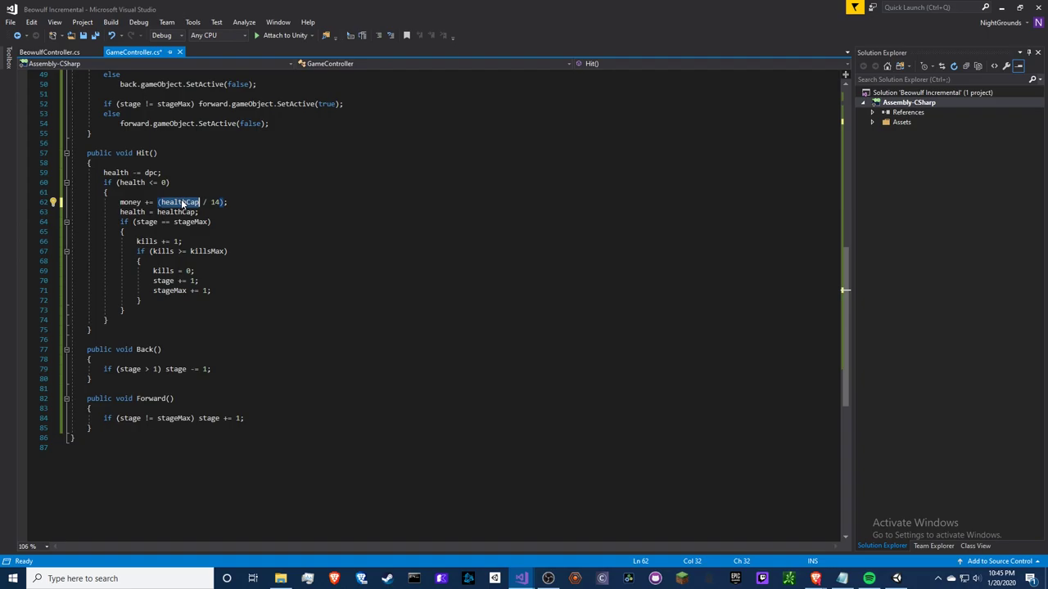
Work out the healthCap / 14 reward value with a quick 60/14 calculation in Windows search.
click(105, 578)
text(60/1)
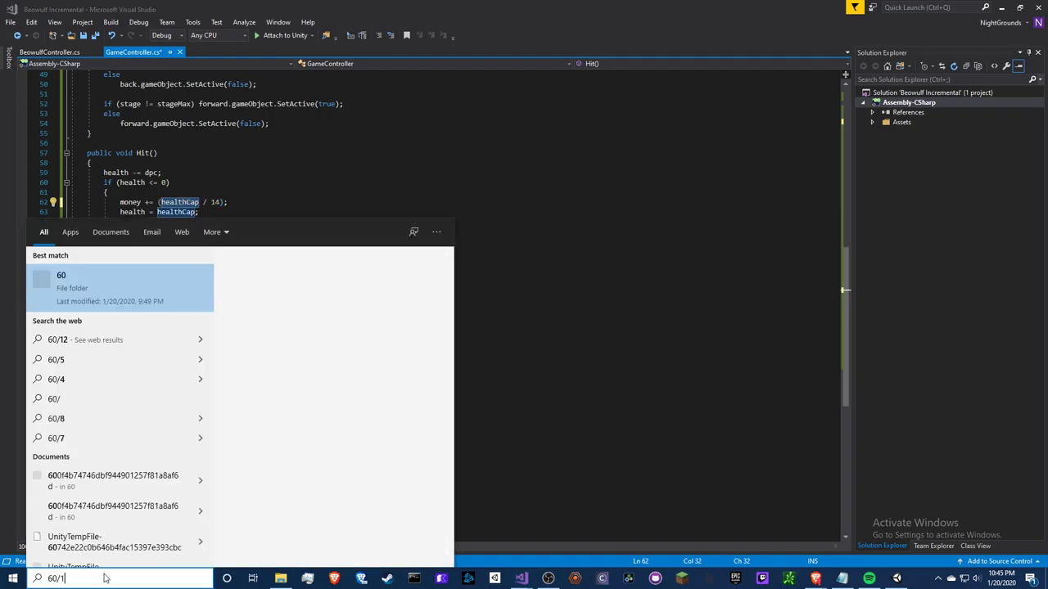
text(4)
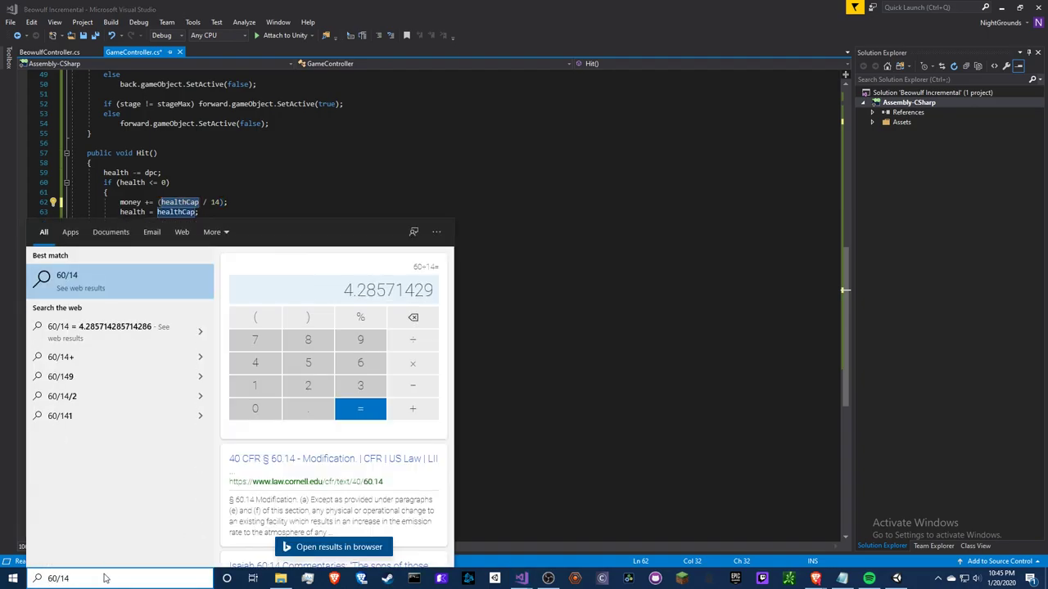
key(Left)
key(Left)
key(Left)
key(BackSpace)
text(1)
Wrap the reward in Mathf.Ceil, then replace Mathf with Math.
click(158, 202)
text(Mathf)
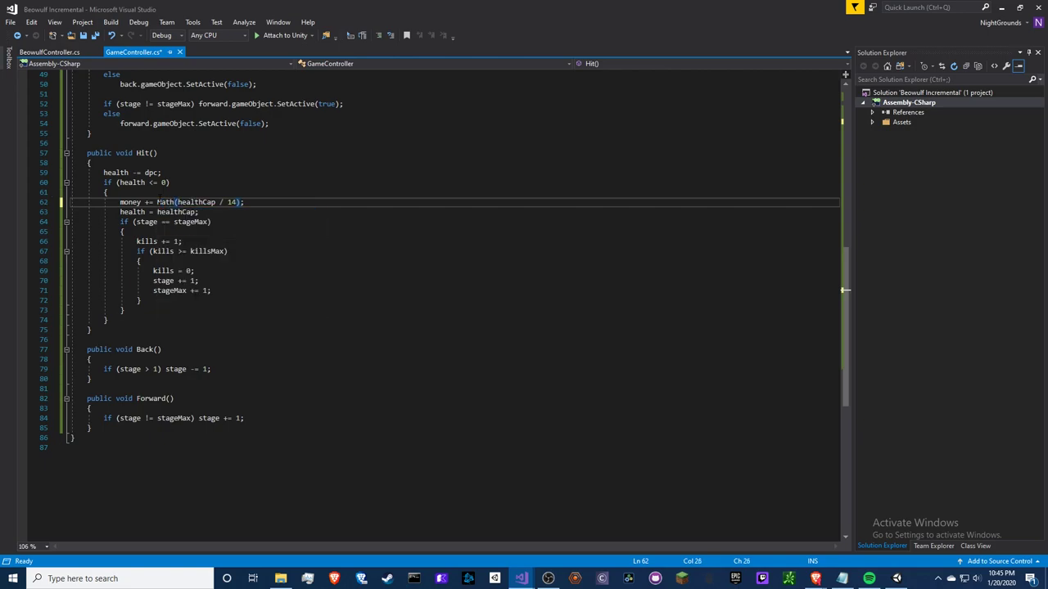
text(.C)
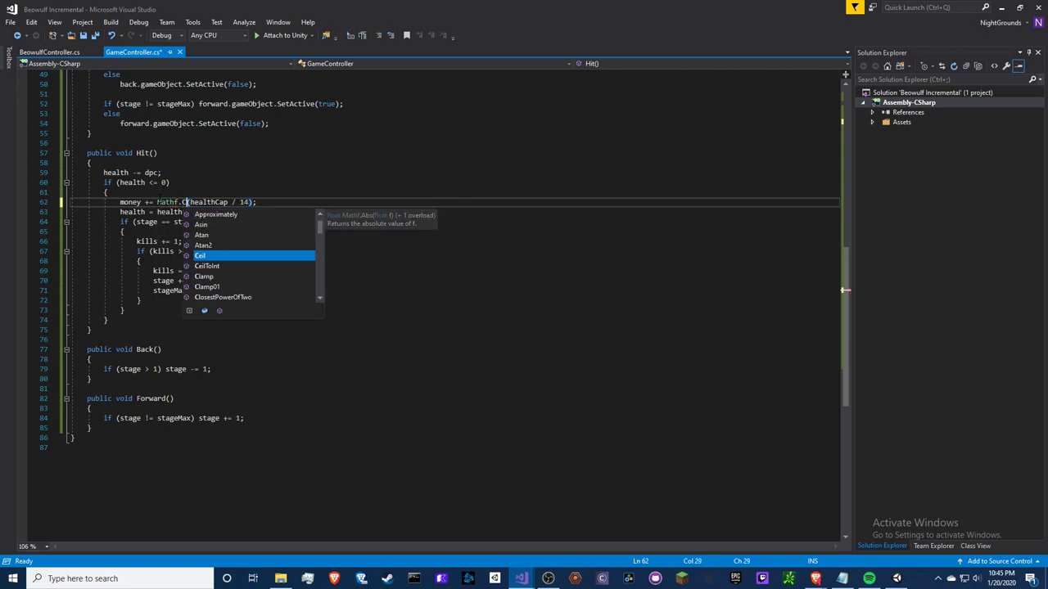
text(e)
key(Tab)
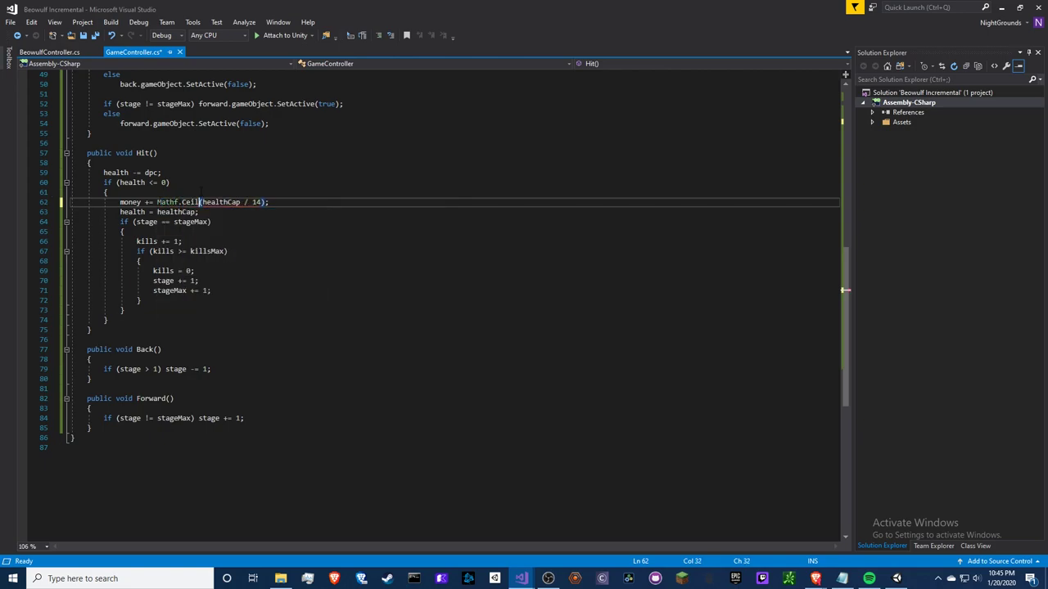
key(Up)
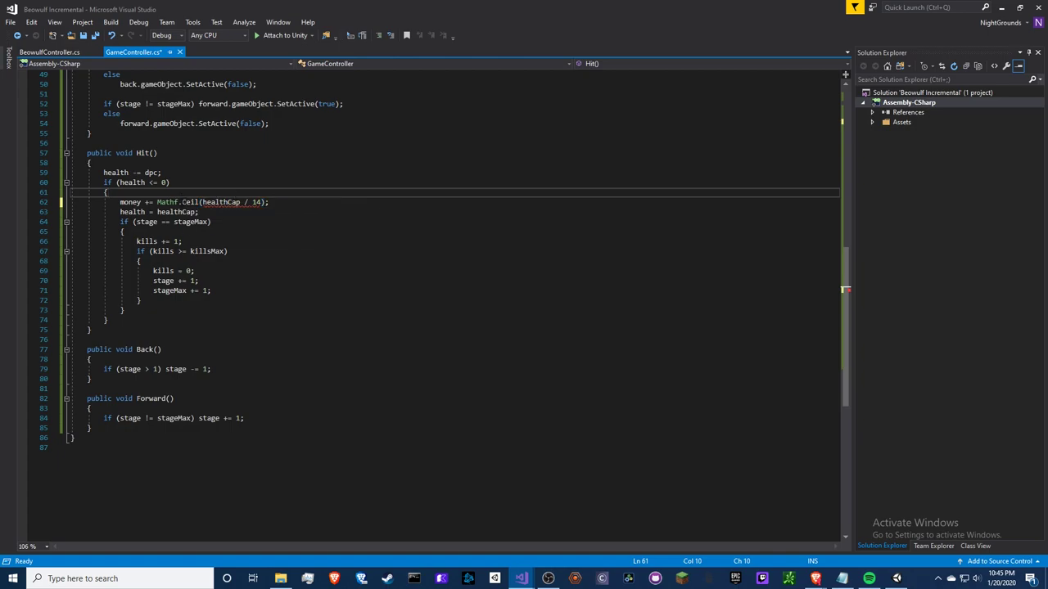
double_click(168, 202)
key(ctrl+m)
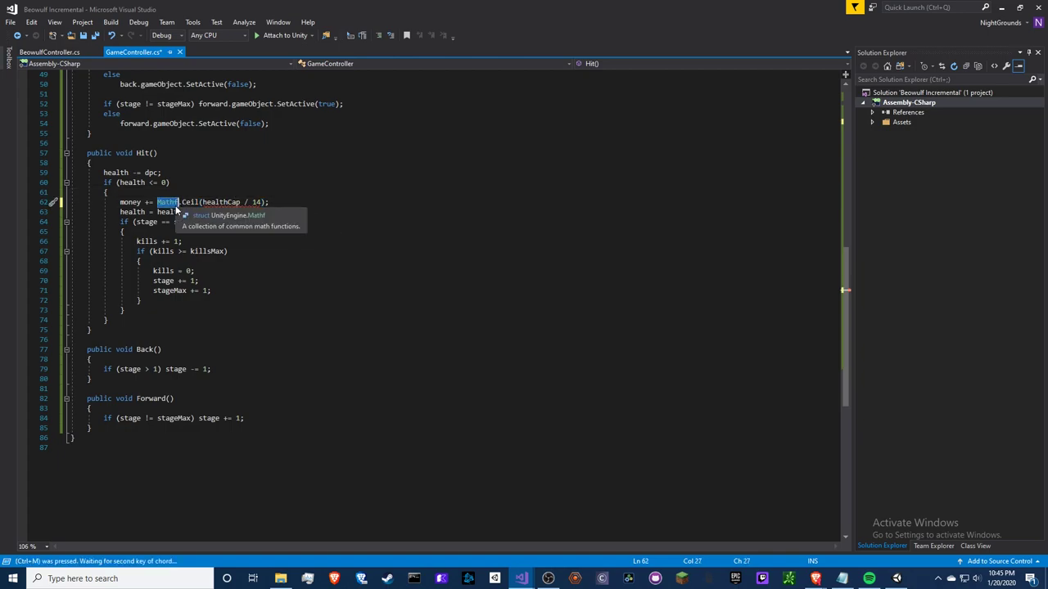
key(shift+m)
click(163, 202)
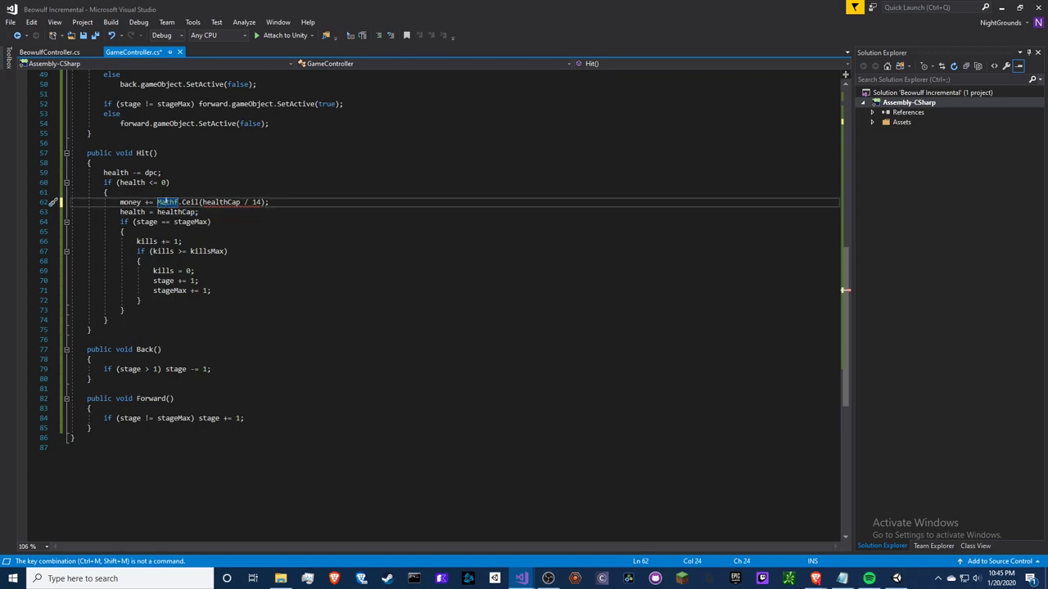
double_click(168, 203)
text(m)
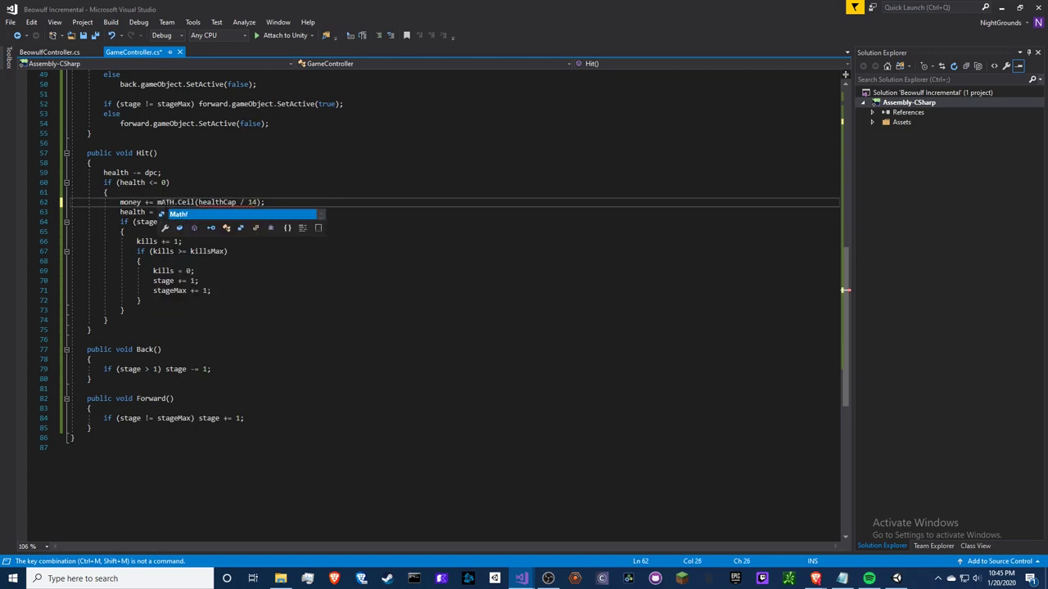
text(ath)
Correct line 62 to System.Math.Ceiling(healthCap / 14) and save GameController.cs.
click(157, 202)
text(Sy)
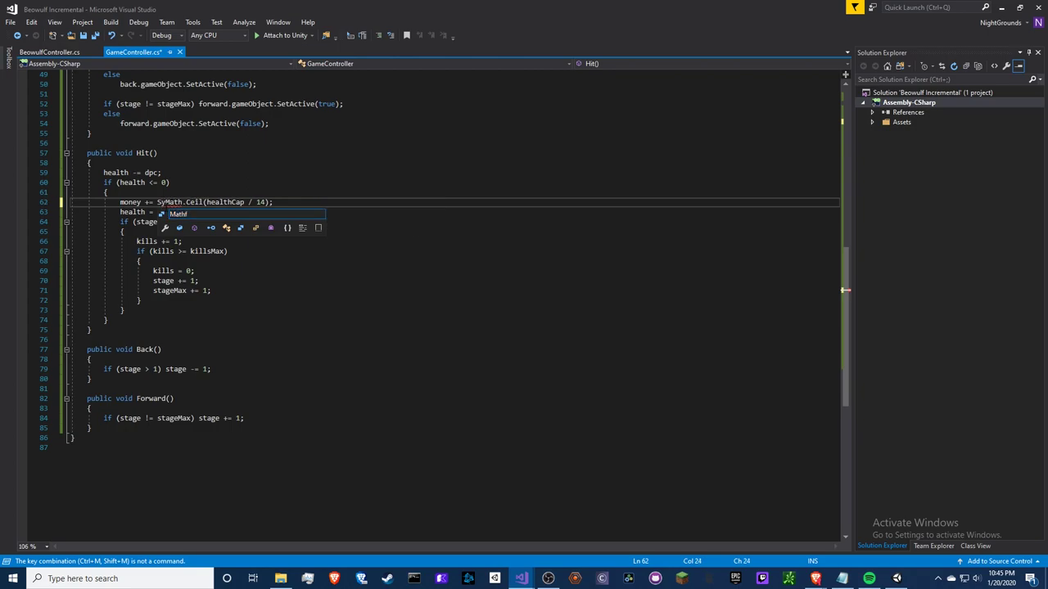
text(stem.)
key(Escape)
key(Up)
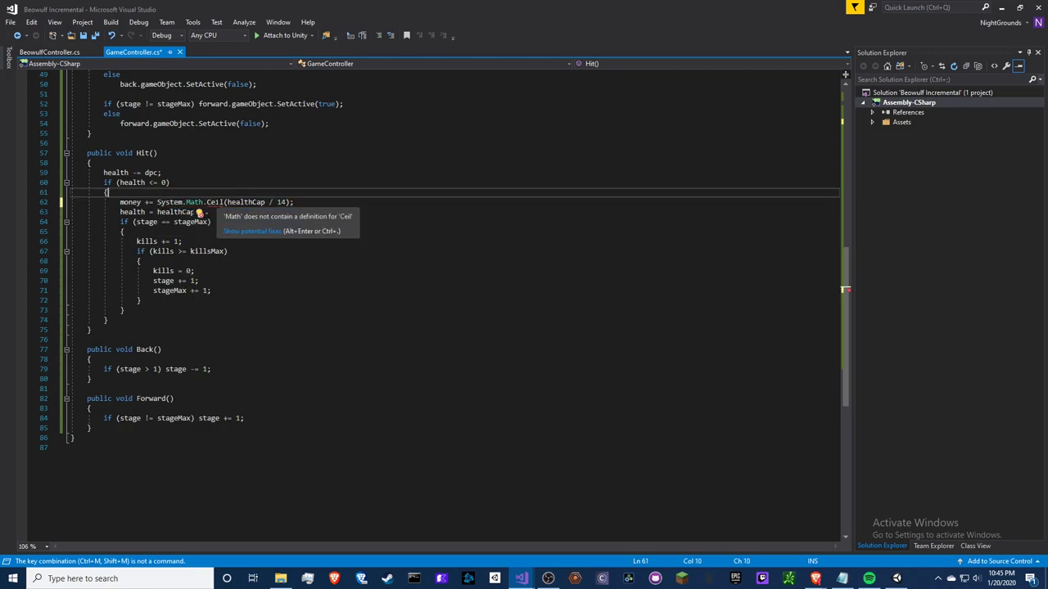
click(222, 202)
text(ing)
click(247, 171)
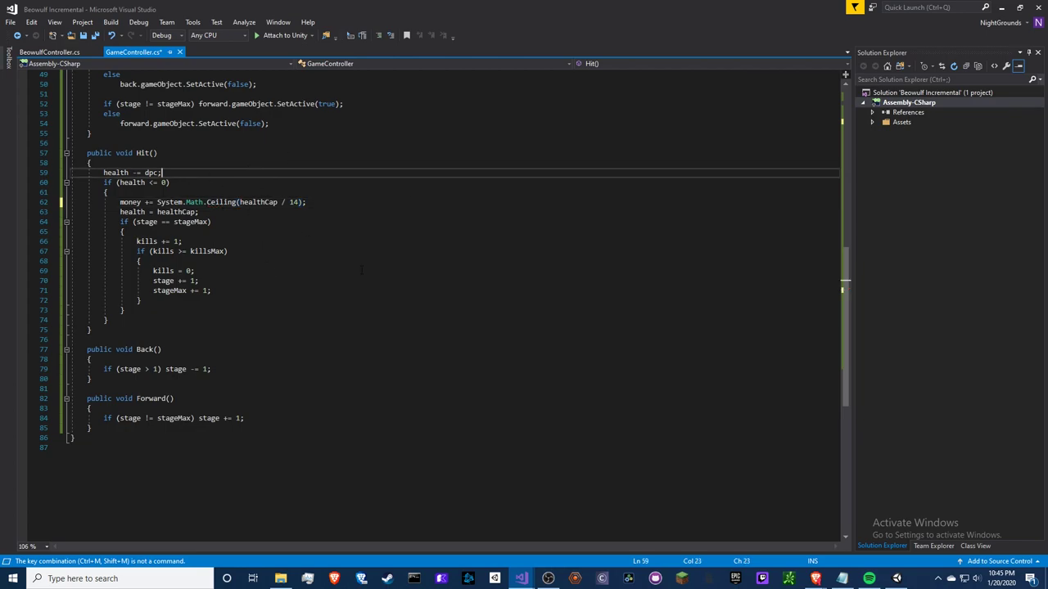
scroll(344, 269, up, 1)
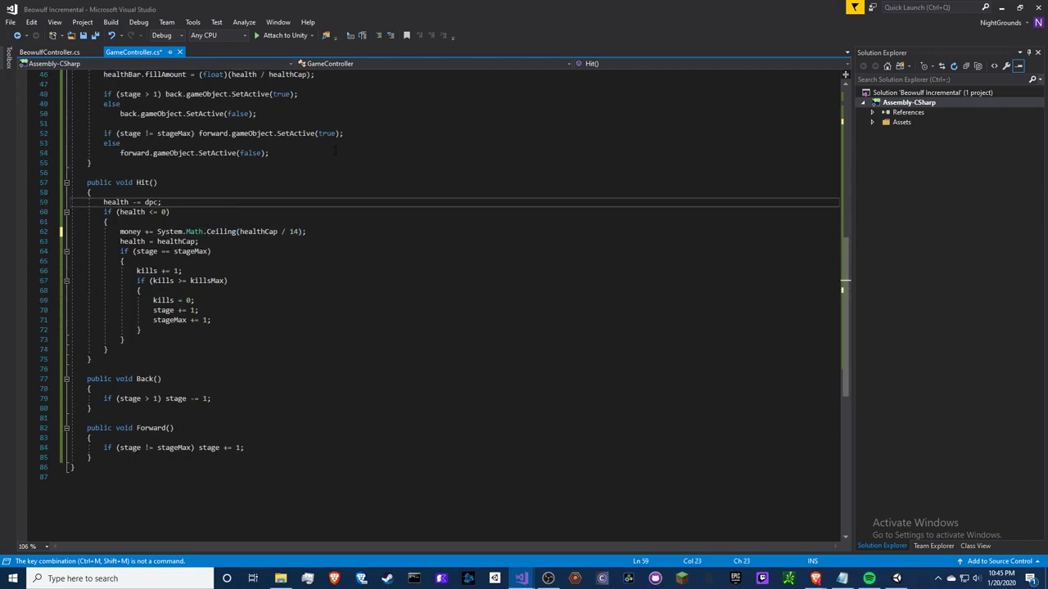
key(ctrl+s)
scroll(266, 211, up, 6)
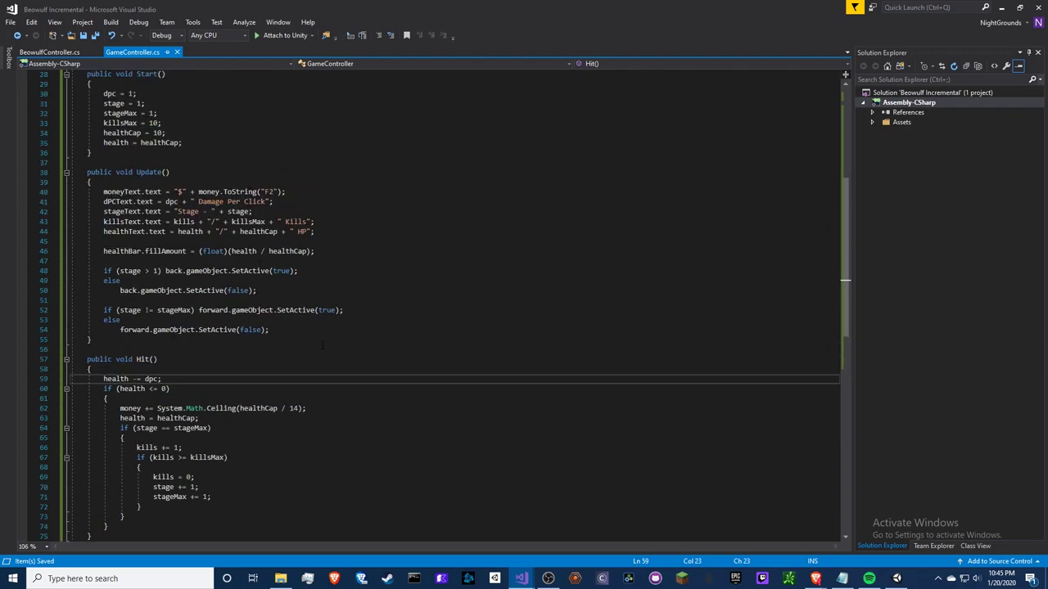
scroll(322, 345, up, 5)
Review healthCap's references, adding and then undoing a misplaced line after line 44.
click(137, 271)
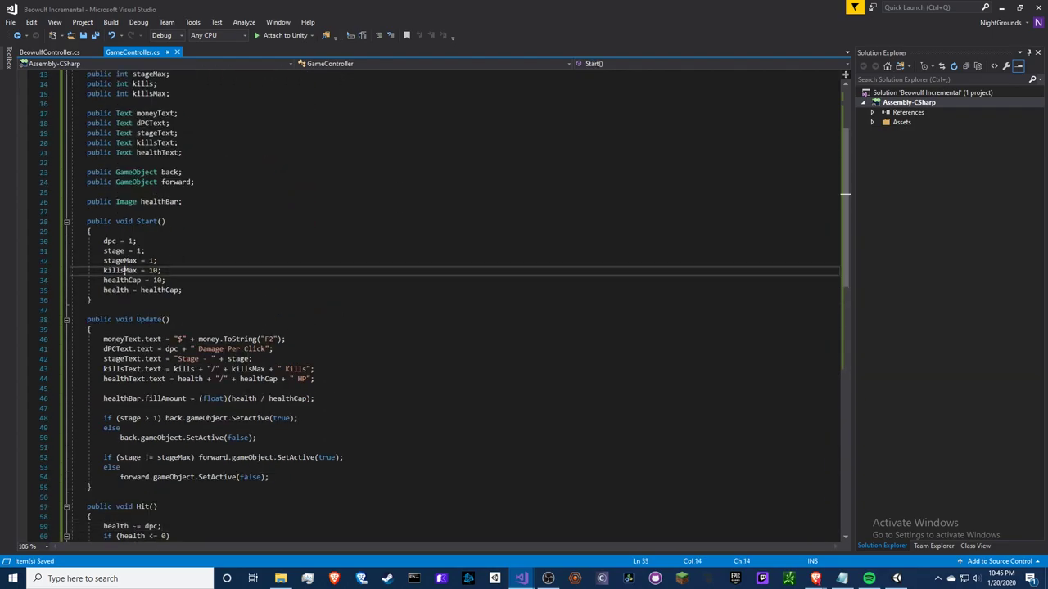
click(141, 280)
click(327, 387)
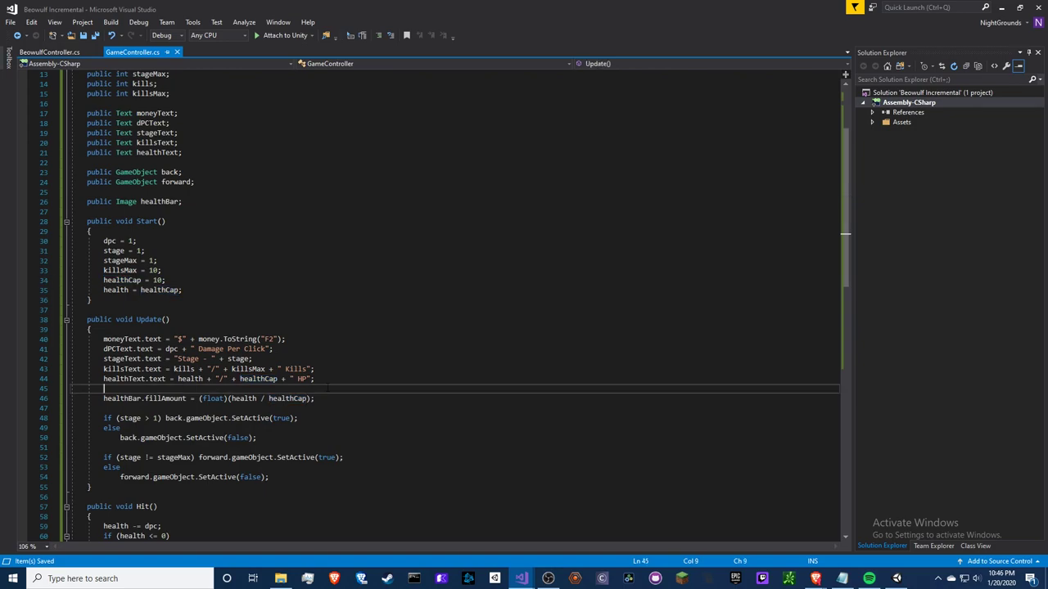
key(Return)
key(Up)
text(healthCap)
key(ctrl+z)
Add a line after line 54 in Update reading healthCap = System.Math.Pow(10, stage.
click(298, 477)
key(Return)
key(Return)
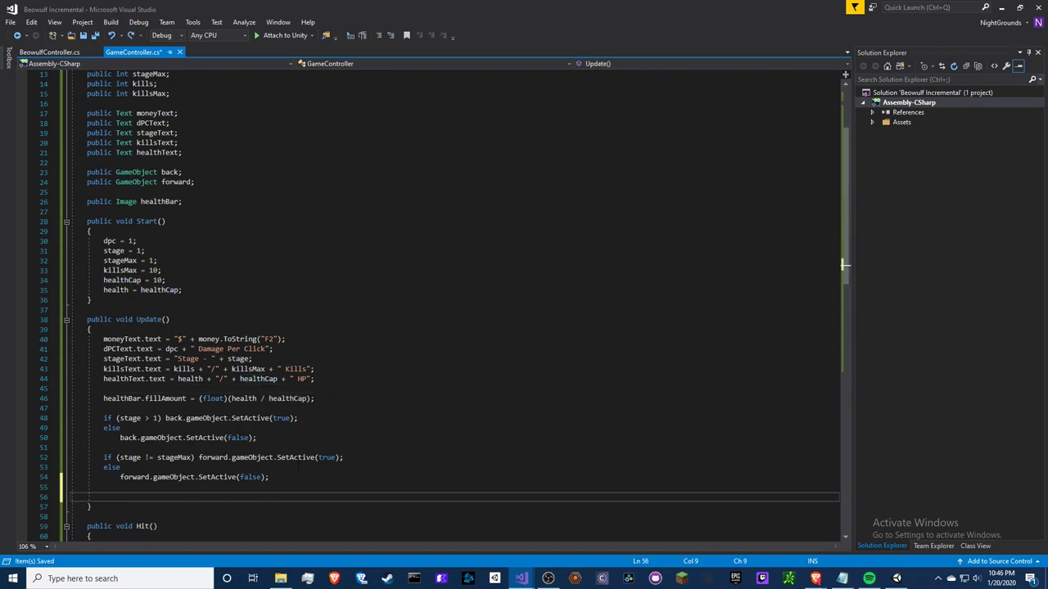
key(ctrl+b)
key(Escape)
text(healthCap)
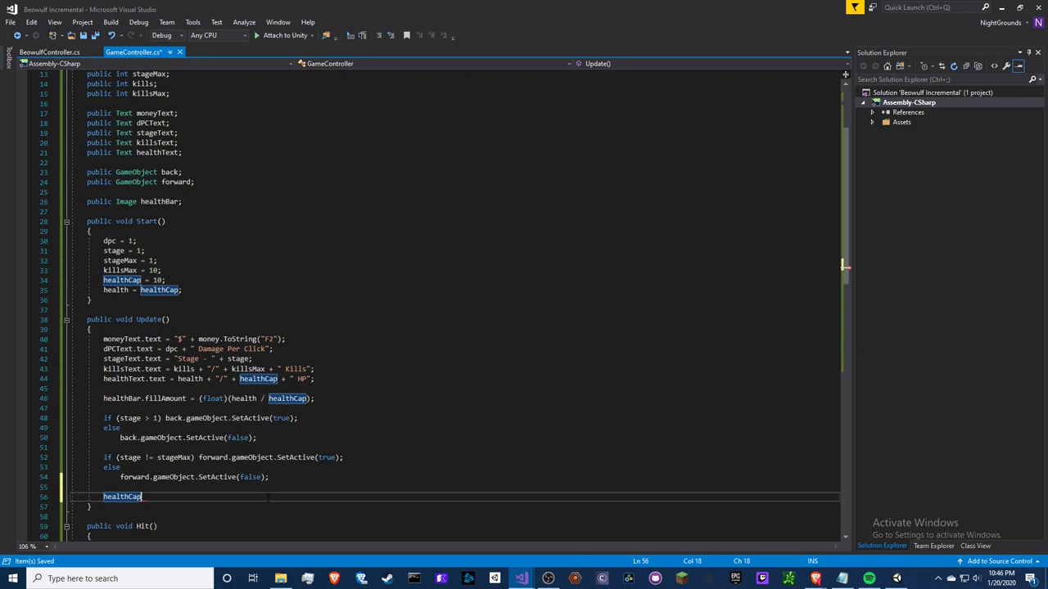
text( =)
key(BackSpace)
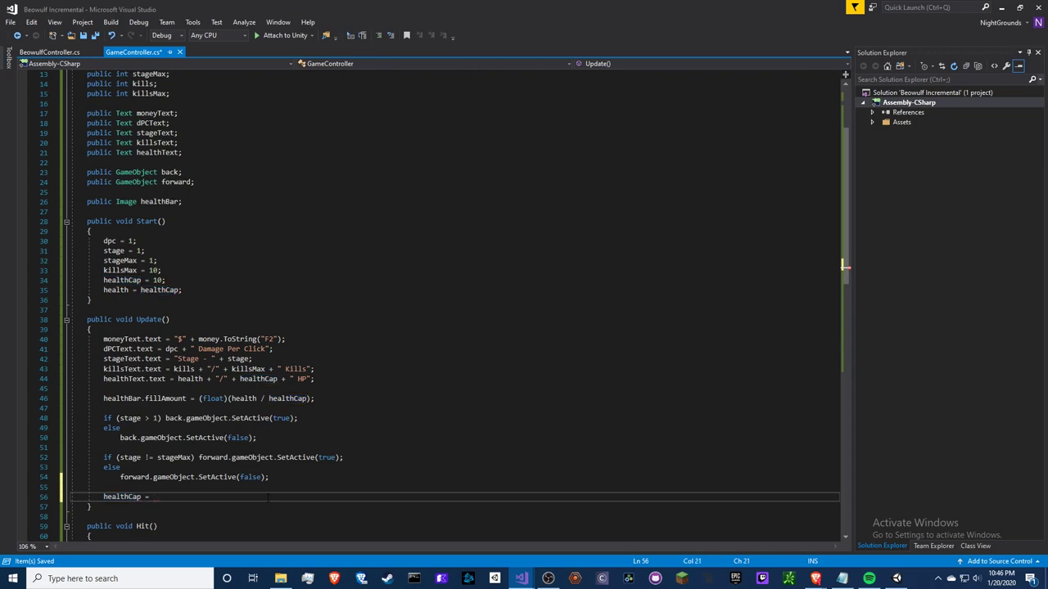
text(System)
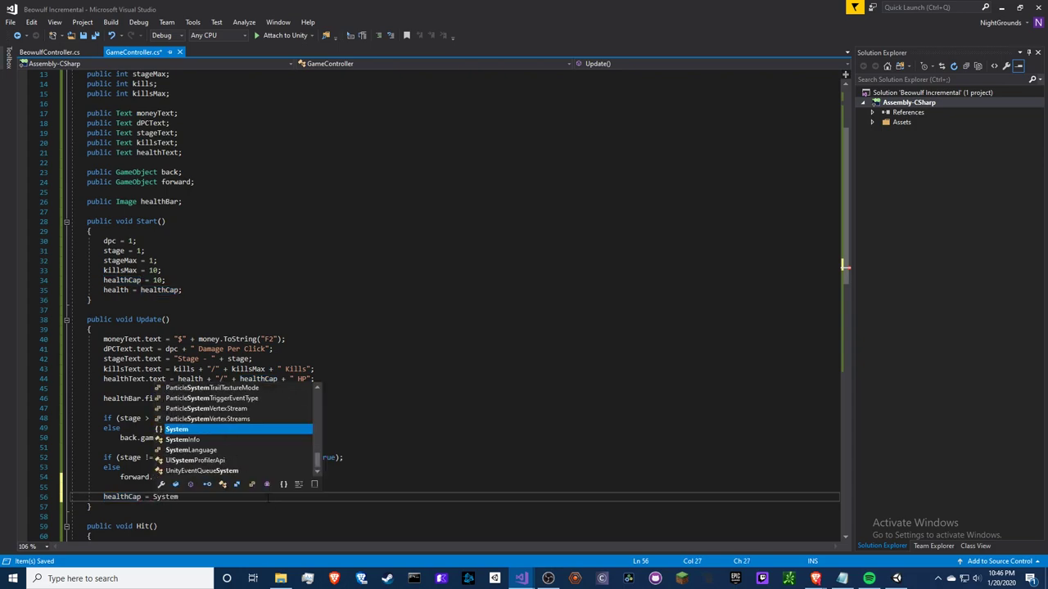
text(.Math)
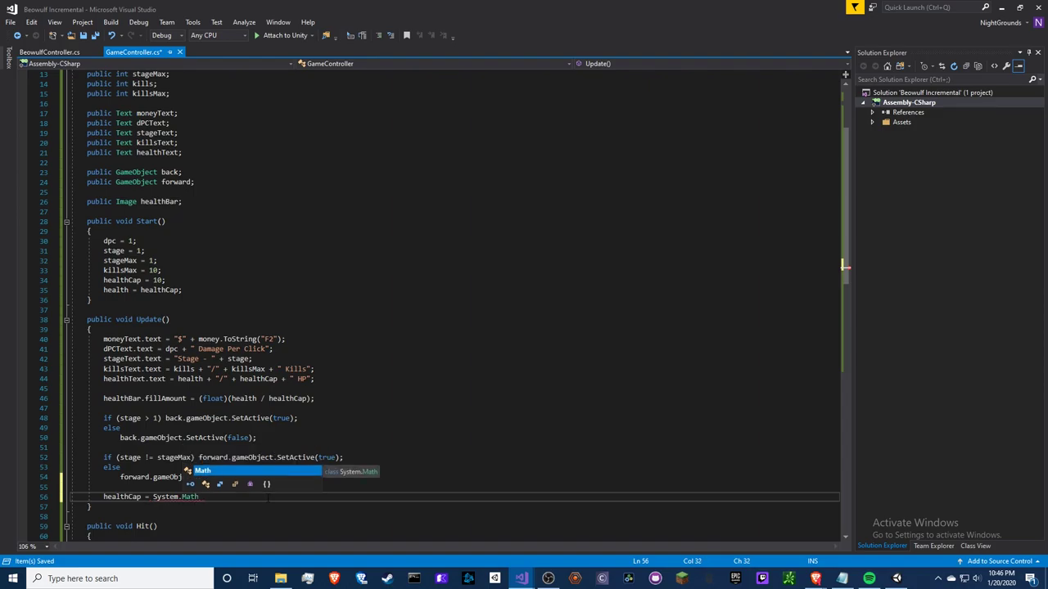
text(.Pow()
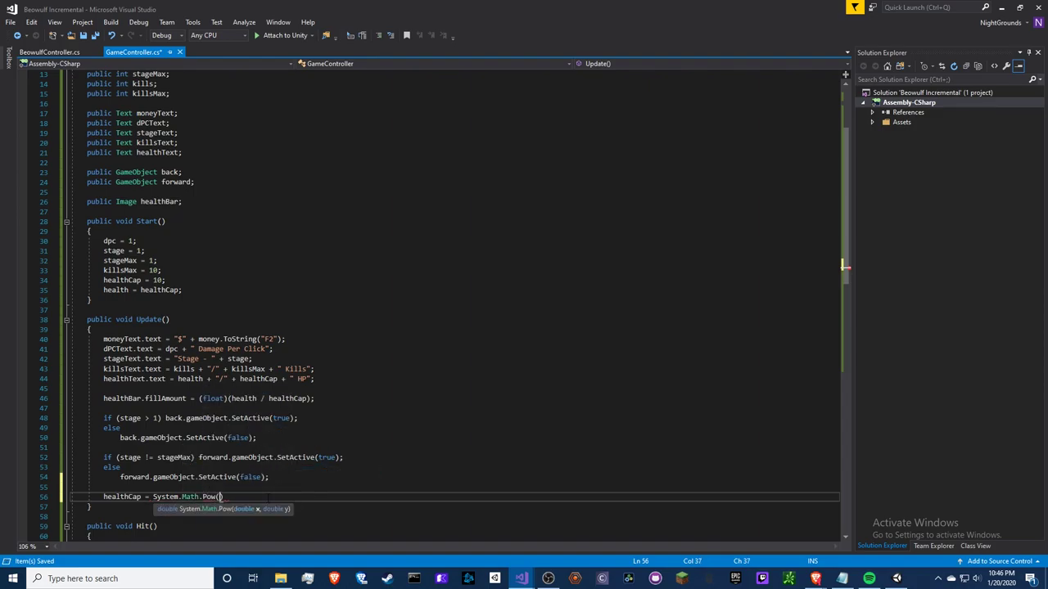
text(10,)
text( sta)
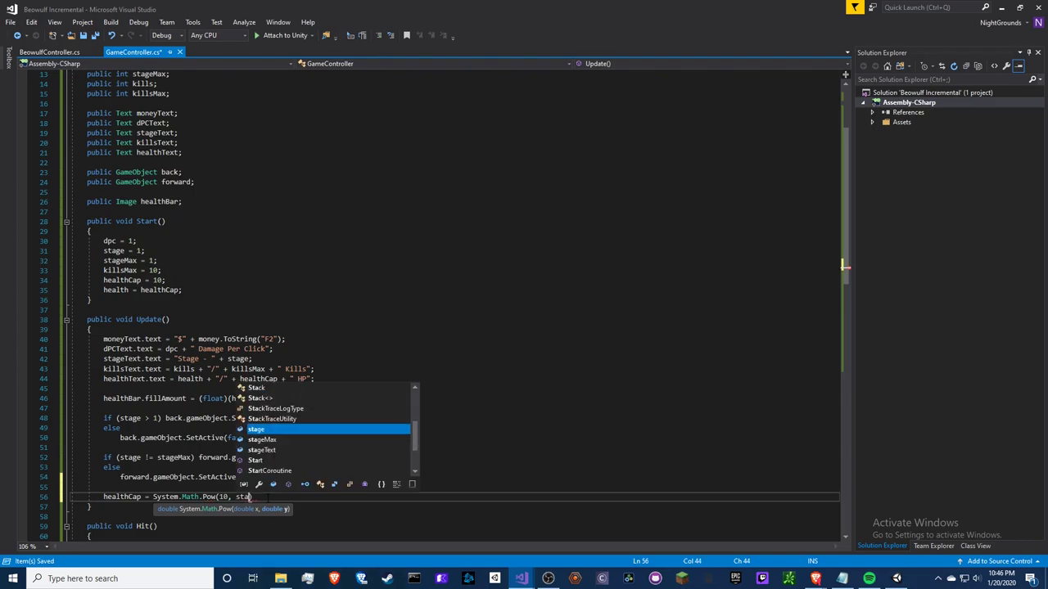
text(ge)
Check 10 * 2^0, 2^1 and 2^2 in Windows search to confirm the growth formula.
click(127, 584)
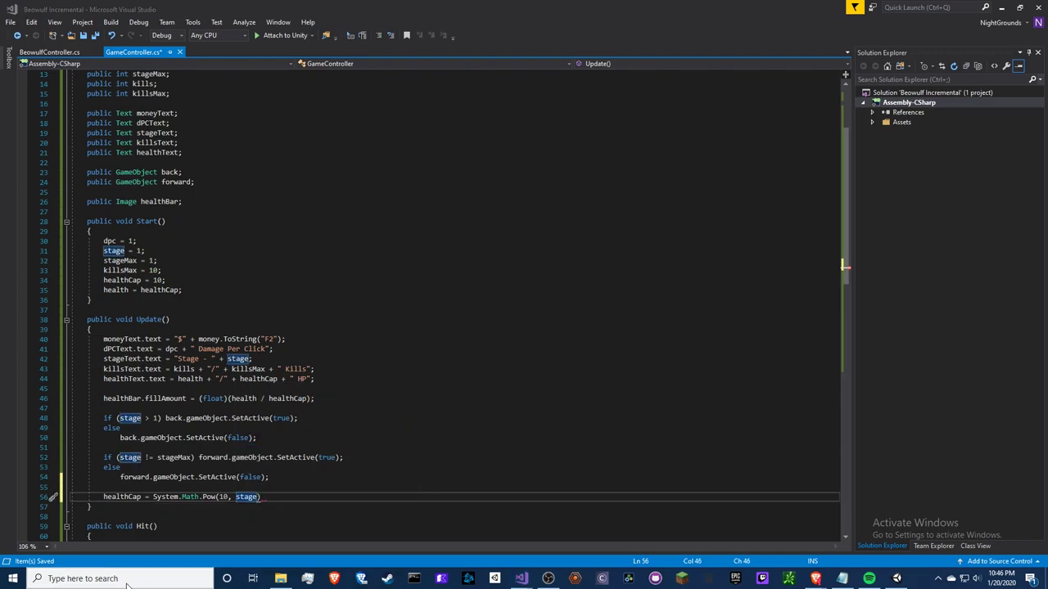
text(10^st)
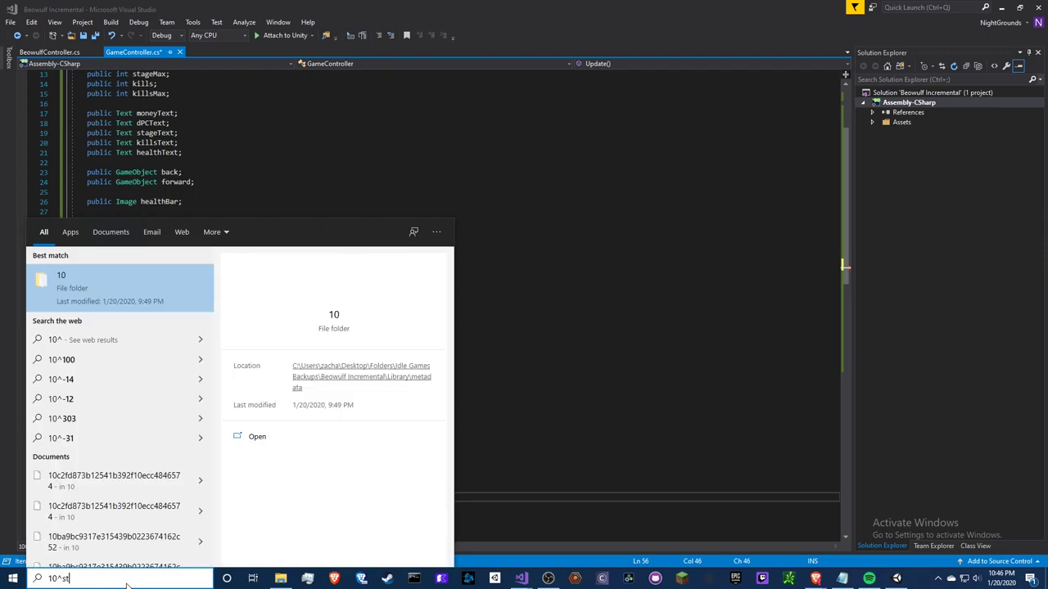
text(age)
key(BackSpace)
key(BackSpace)
key(BackSpace)
key(BackSpace)
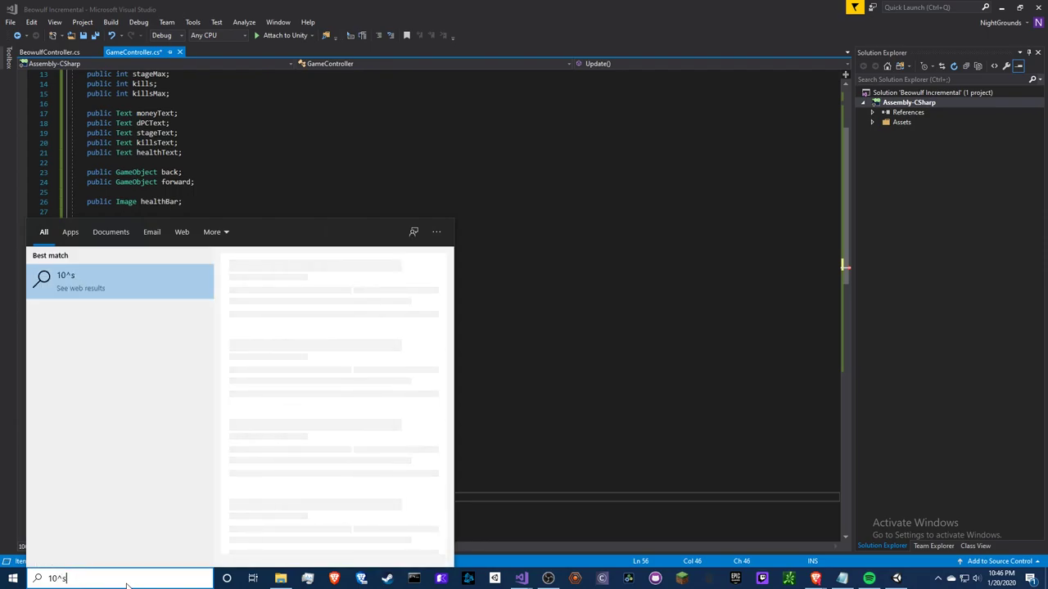
key(BackSpace)
key(BackSpace)
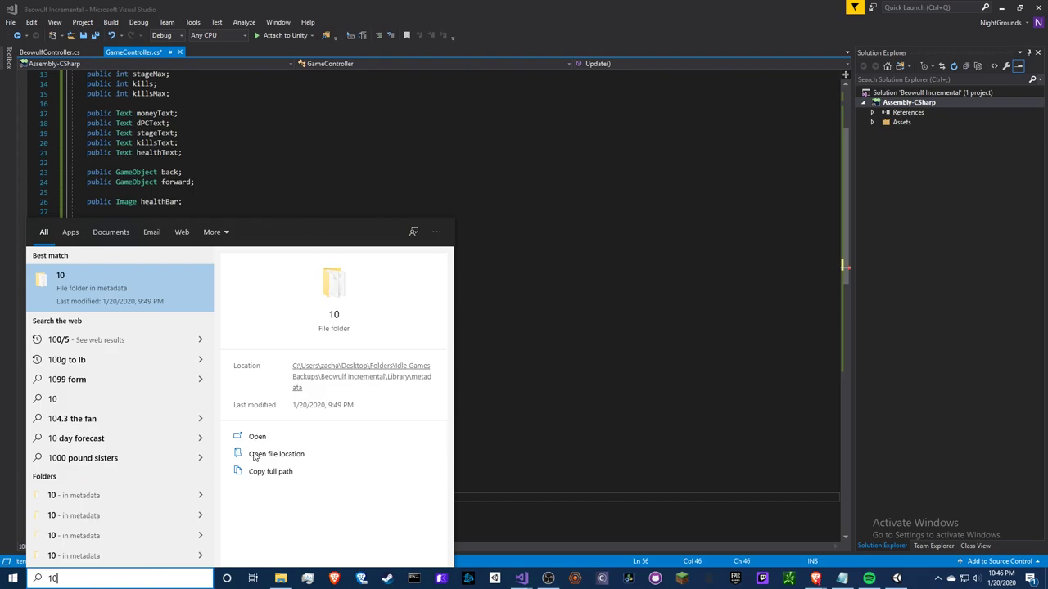
text( * 2^0)
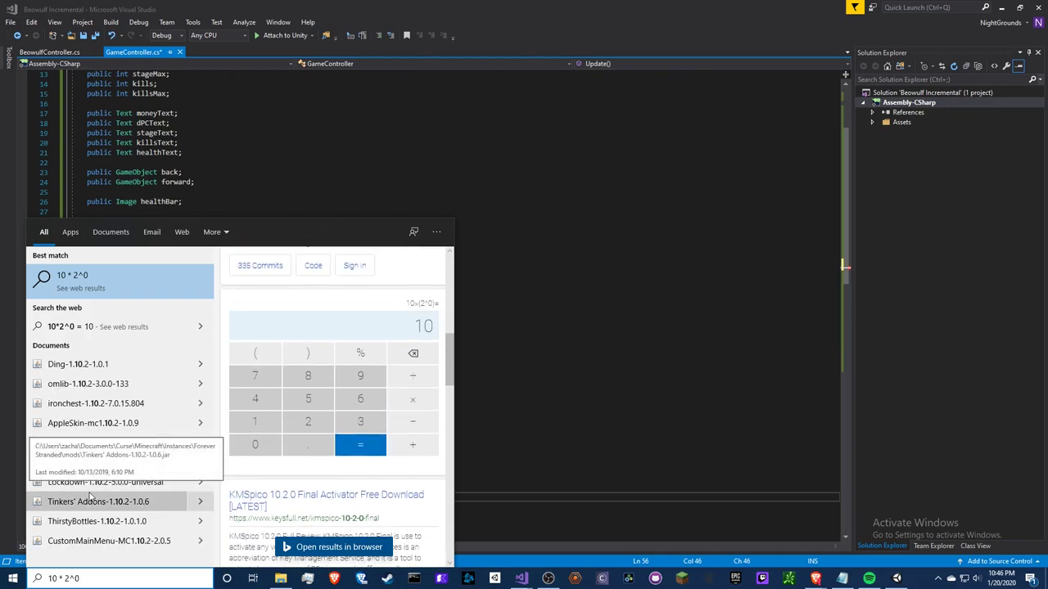
key(BackSpace)
text(1)
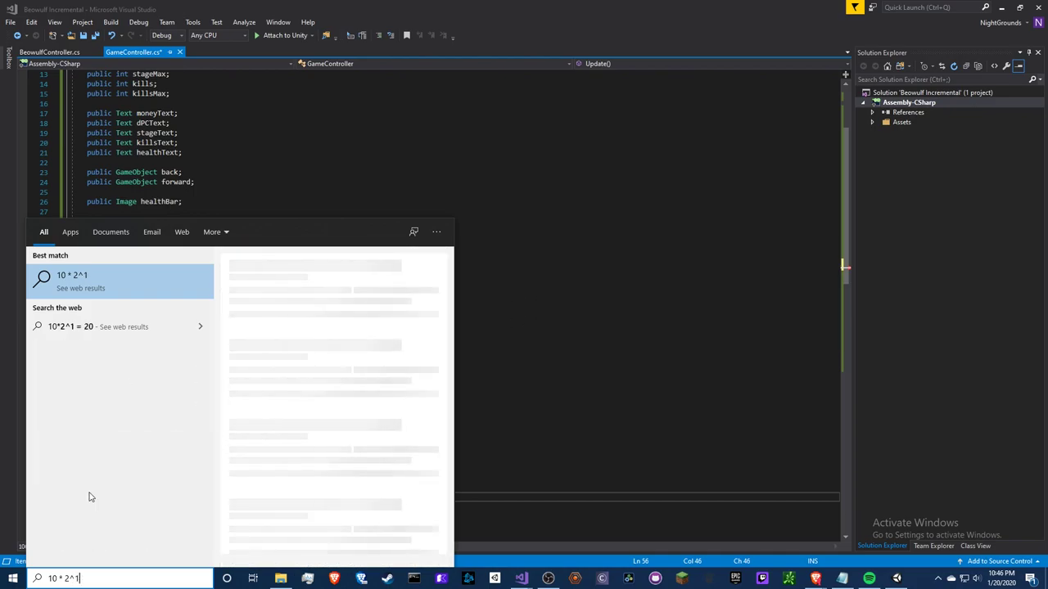
key(BackSpace)
text(2)
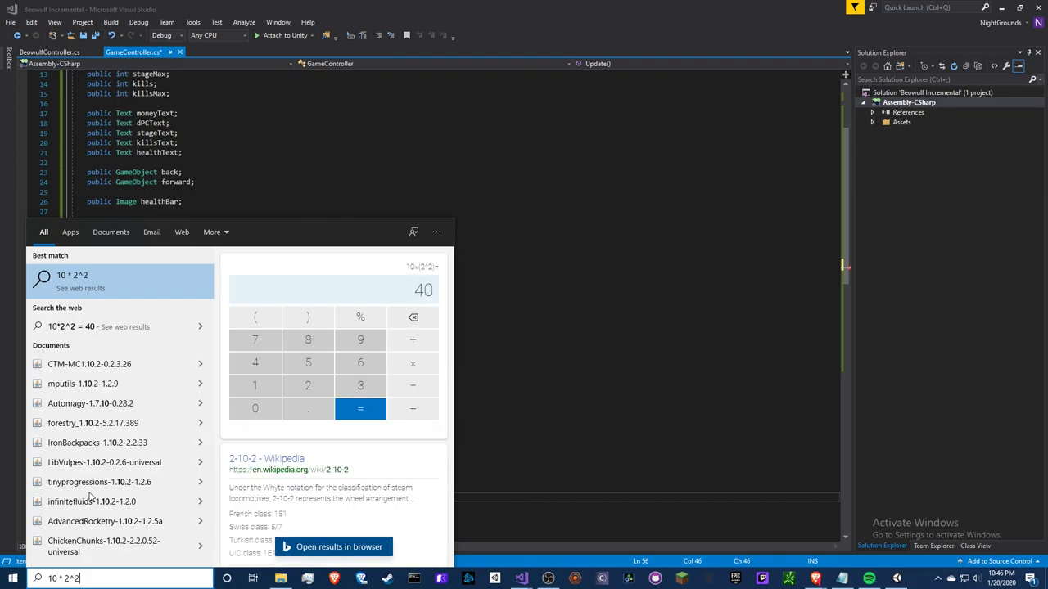
click(514, 354)
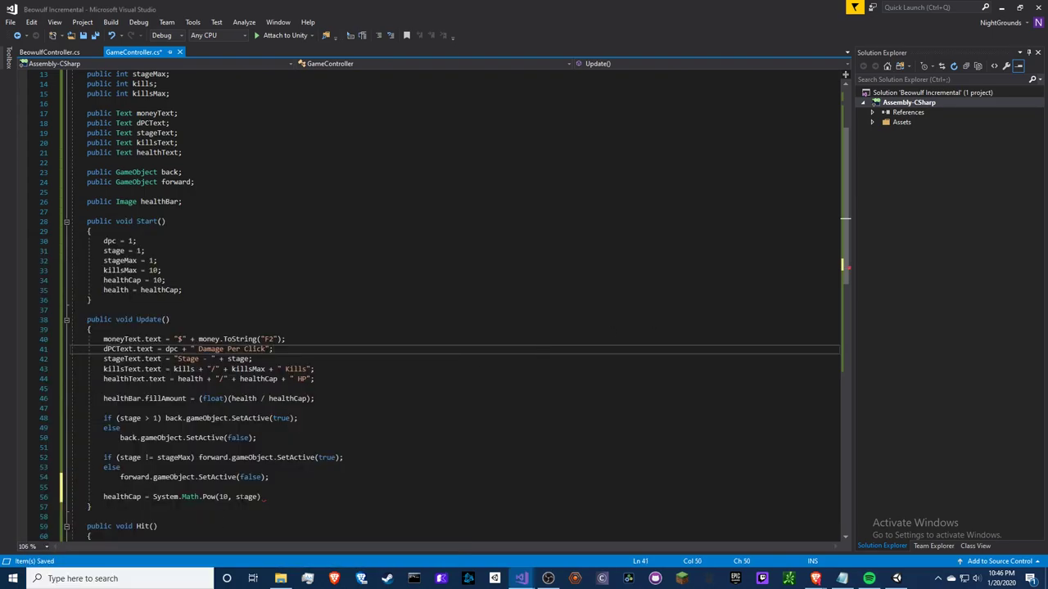
Change line 56 to healthCap = 10 * System.Math.Pow(2, stage); and save the script.
click(249, 497)
click(153, 496)
text(10 *)
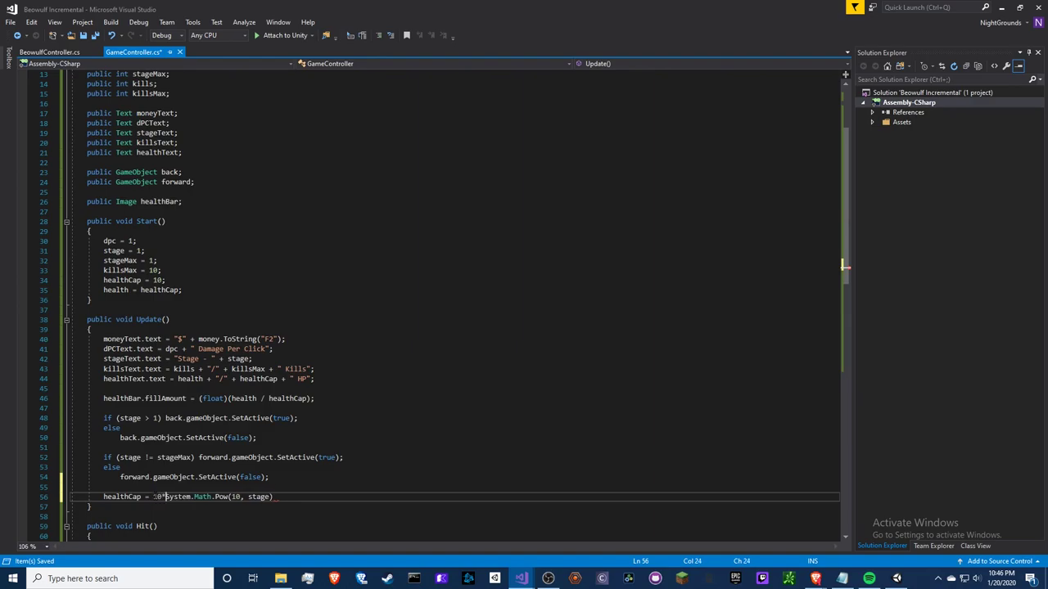
key(Left)
key(Left)
double_click(244, 497)
text(2)
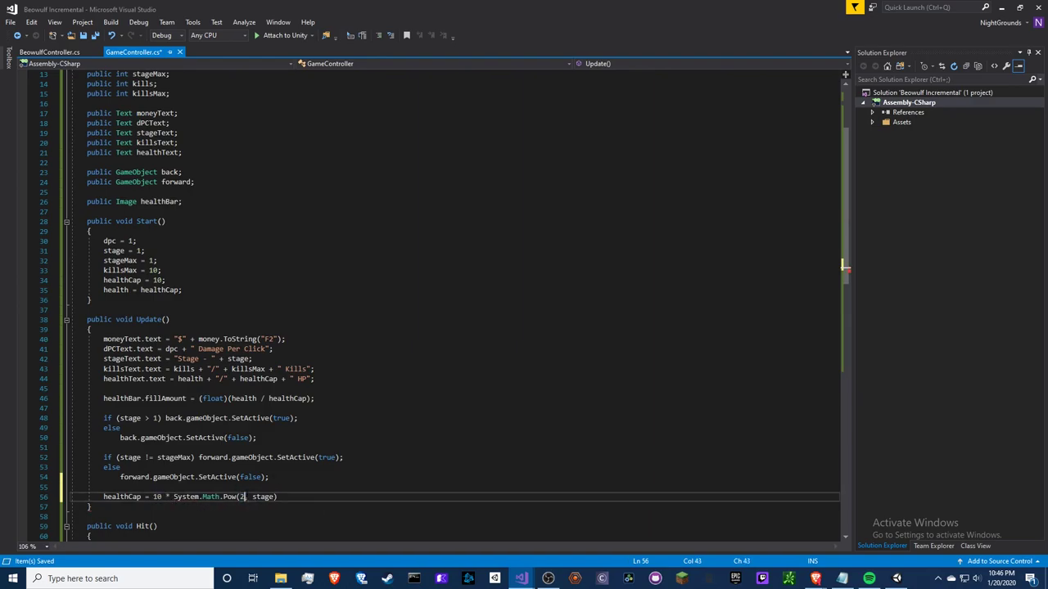
click(298, 497)
text(;)
click(306, 475)
key(ctrl+s)
key(alt)
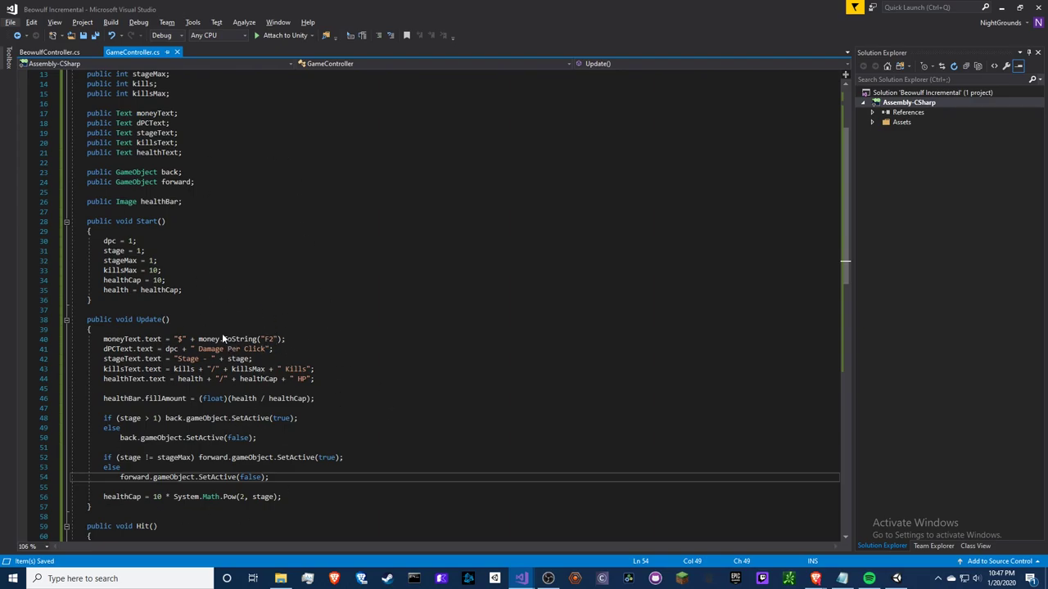
Glance over BeowulfController.cs, then open a blank line after killsMax in GameController.cs.
click(209, 290)
scroll(208, 287, up, 4)
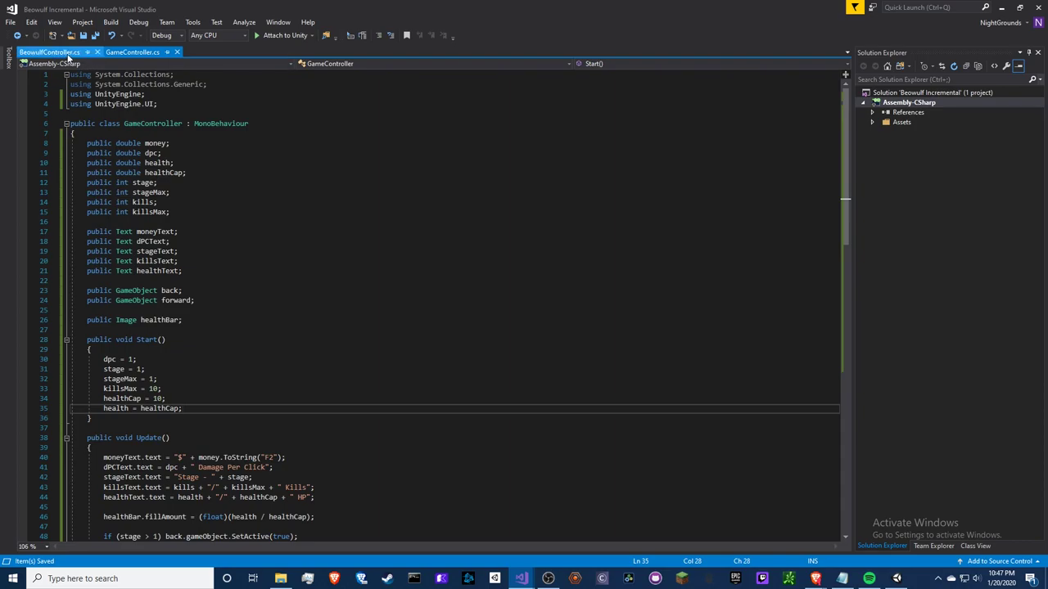
click(49, 52)
scroll(561, 352, up, 1)
scroll(561, 352, up, 6)
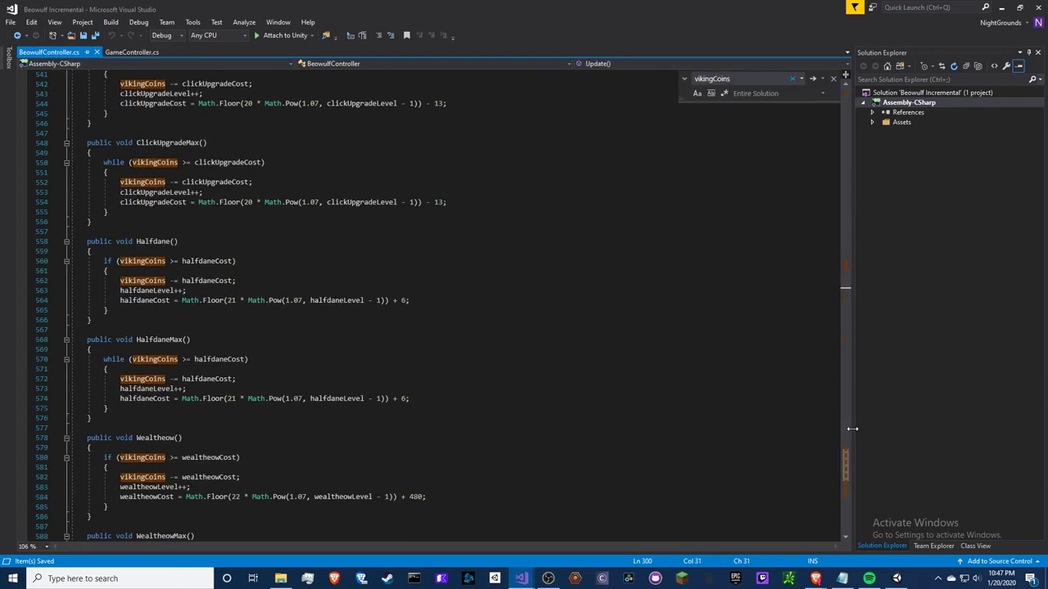
drag(846, 465, 855, 139)
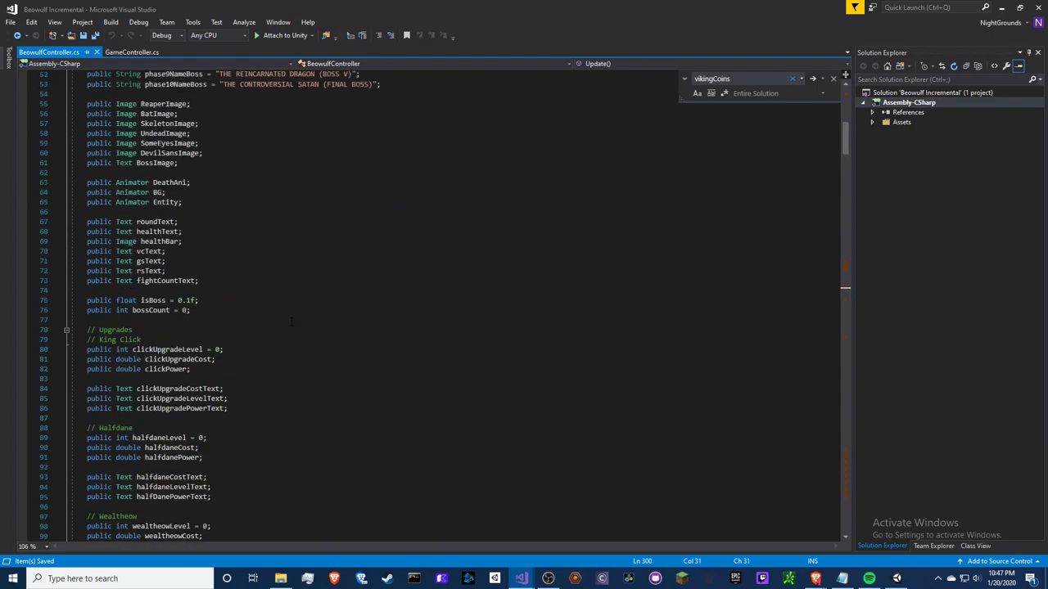
scroll(271, 326, up, 6)
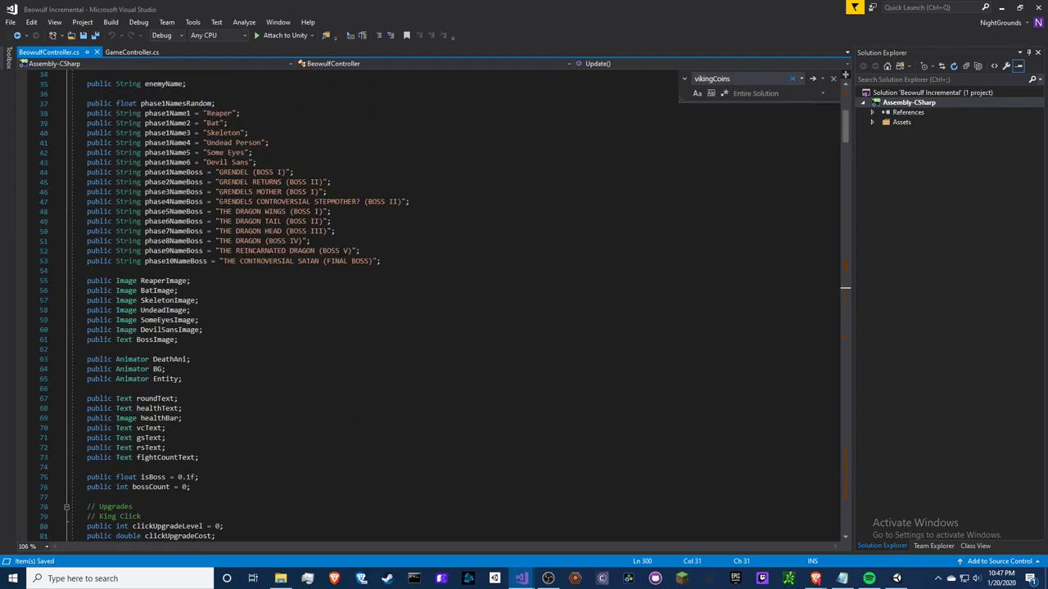
click(137, 54)
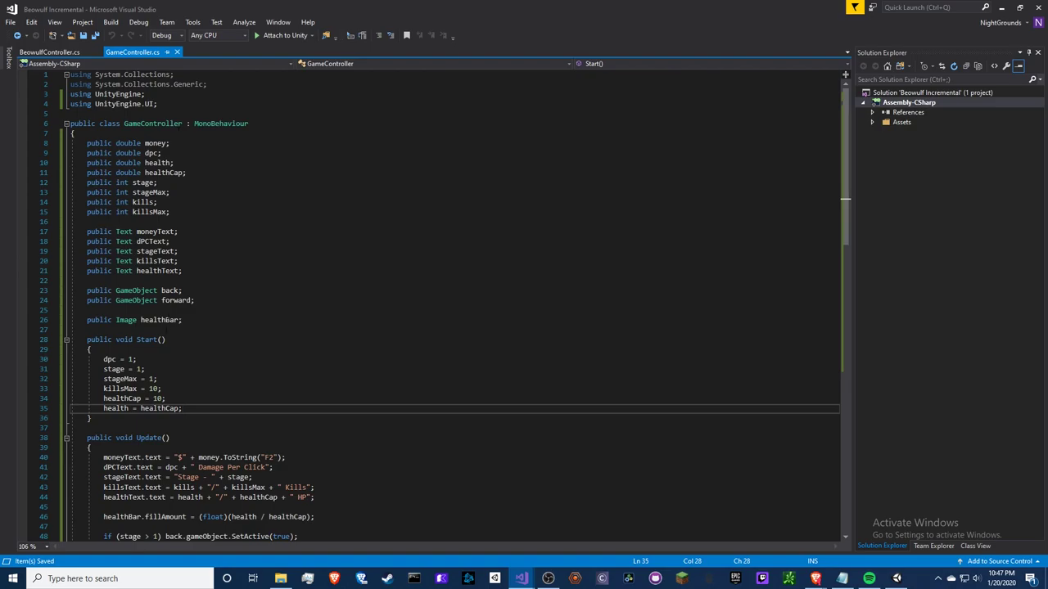
click(194, 210)
key(Return)
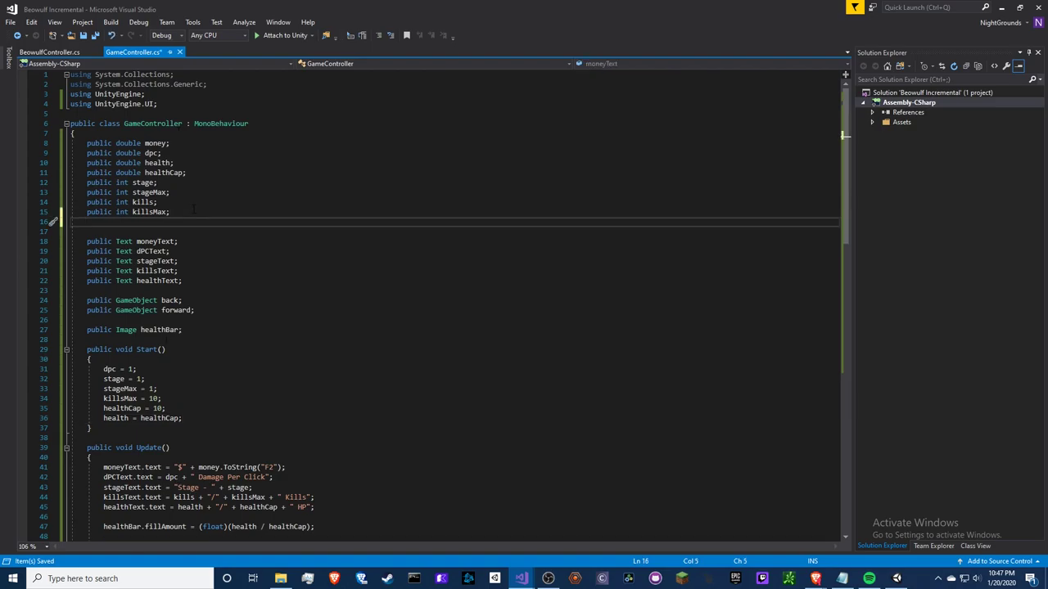
Find isBoss usages in BeowulfController.cs, up to the maxHealth formula on line 128.
click(49, 51)
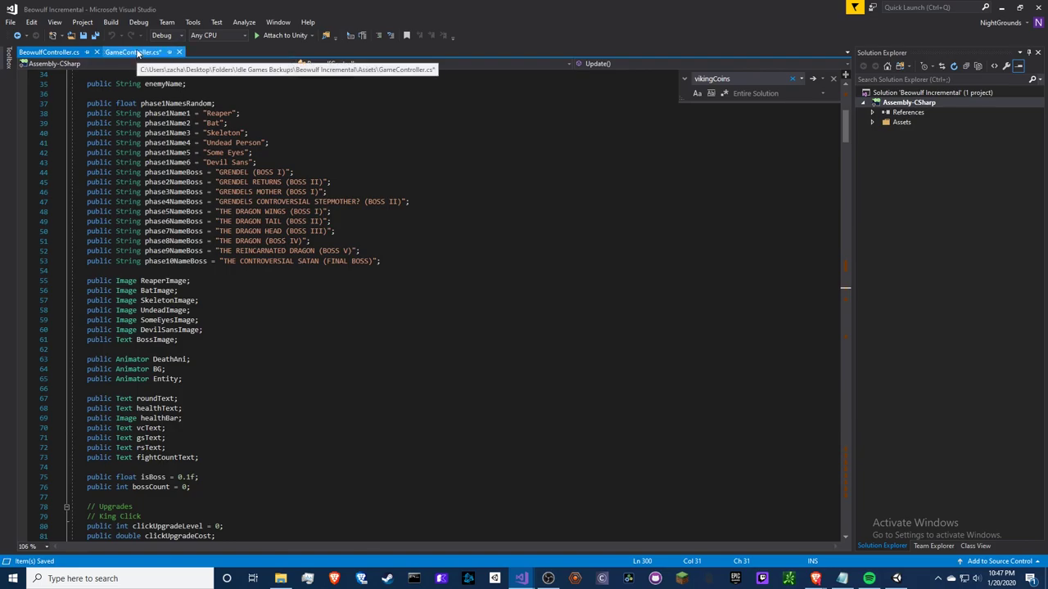
double_click(152, 477)
key(ctrl+f)
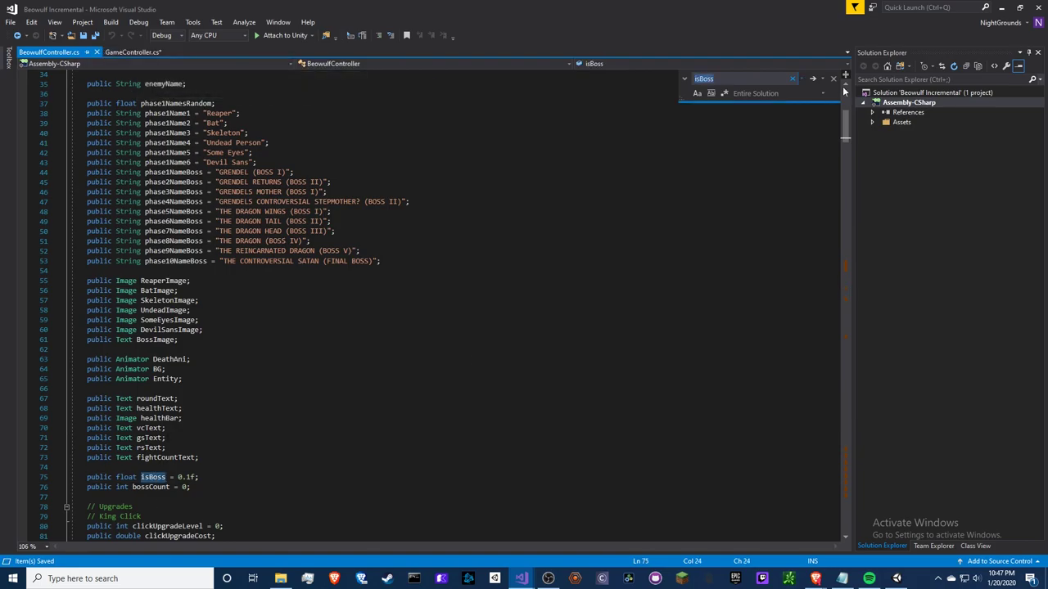
click(814, 79)
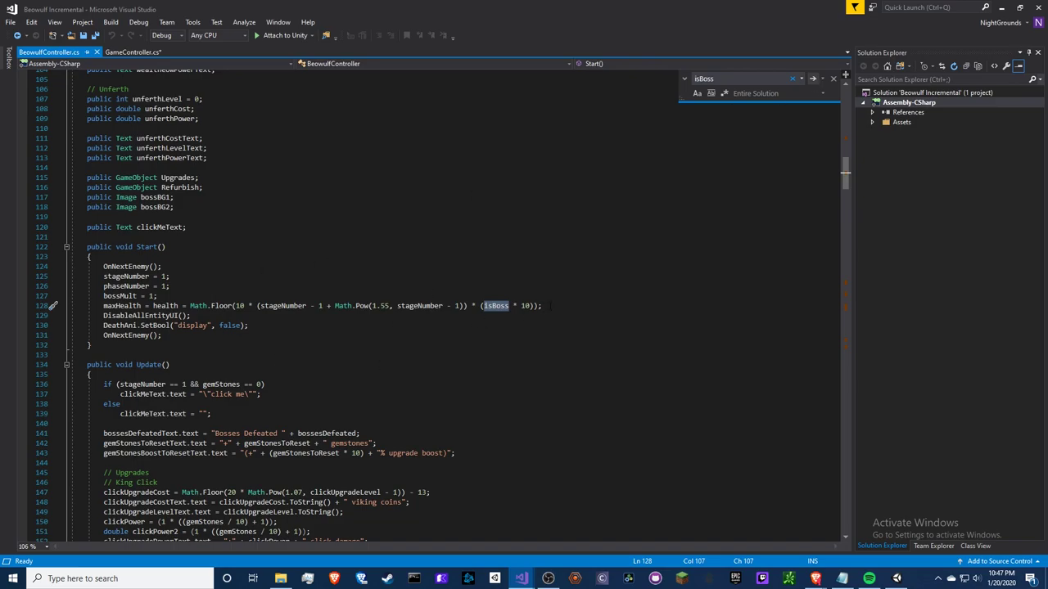
key(End)
key(shift+Home)
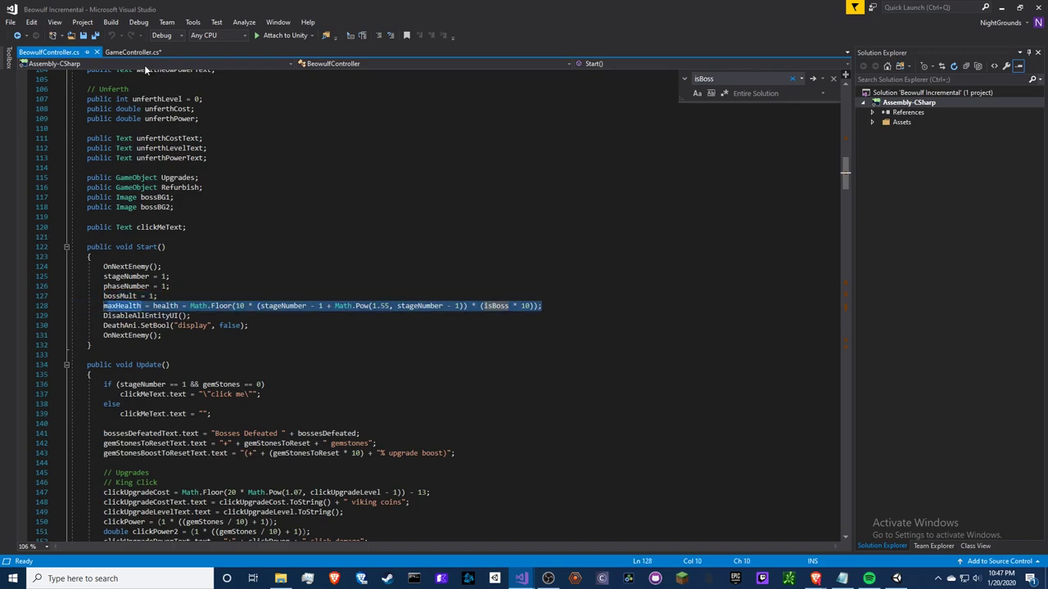
click(133, 52)
scroll(492, 238, down, 15)
scroll(492, 237, up, 8)
Declare 'public int isBoss' and append '* isBoss' to the healthCap formula.
scroll(492, 237, up, 10)
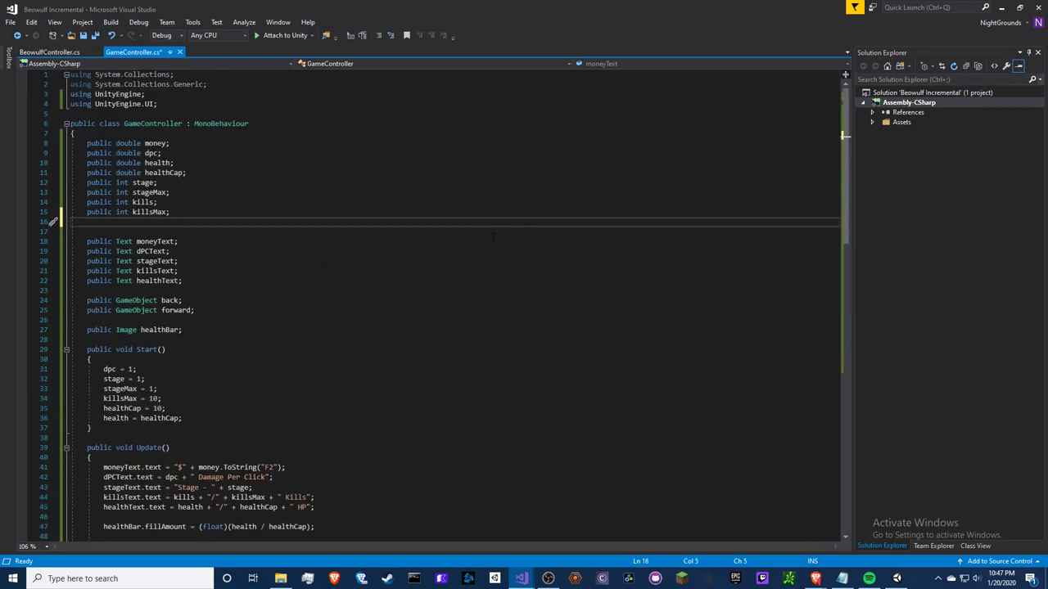
text(publ)
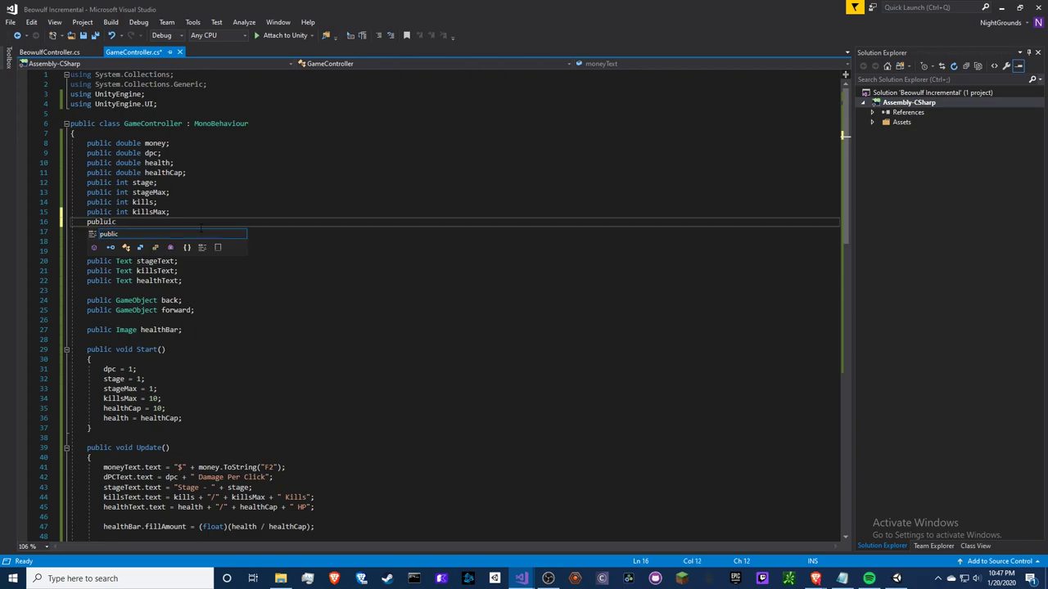
text(ic int )
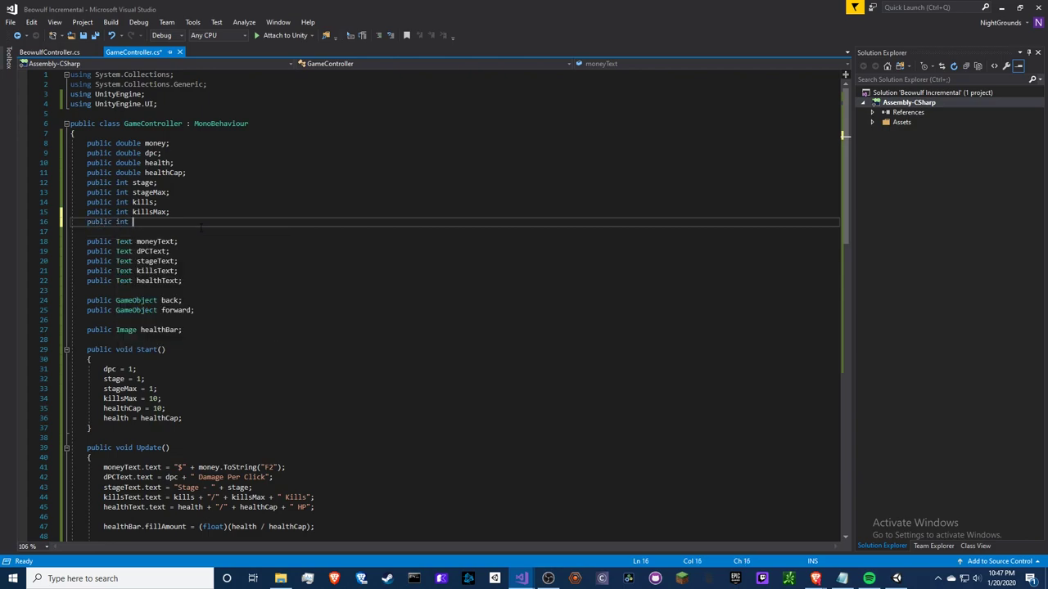
text(isBoss;)
click(160, 222)
scroll(415, 380, down, 10)
scroll(415, 380, down, 4)
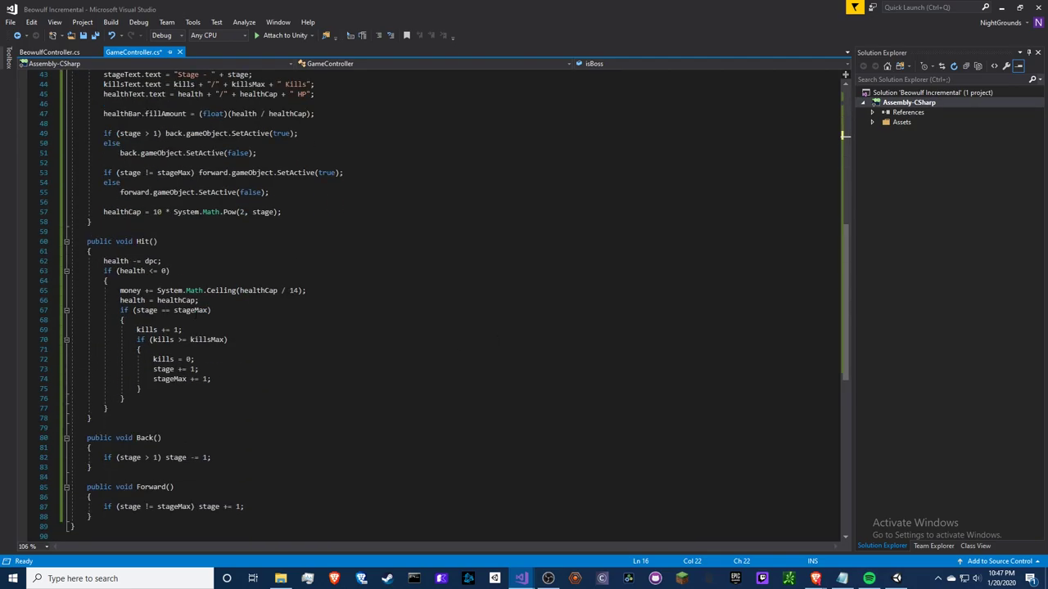
scroll(303, 247, up, 2)
scroll(312, 332, up, 2)
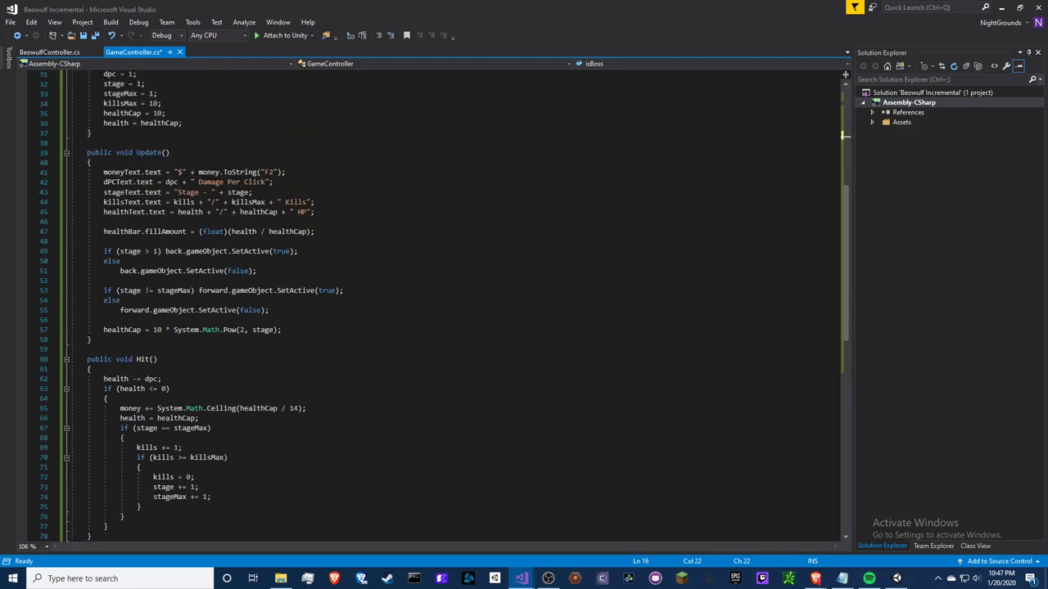
click(279, 330)
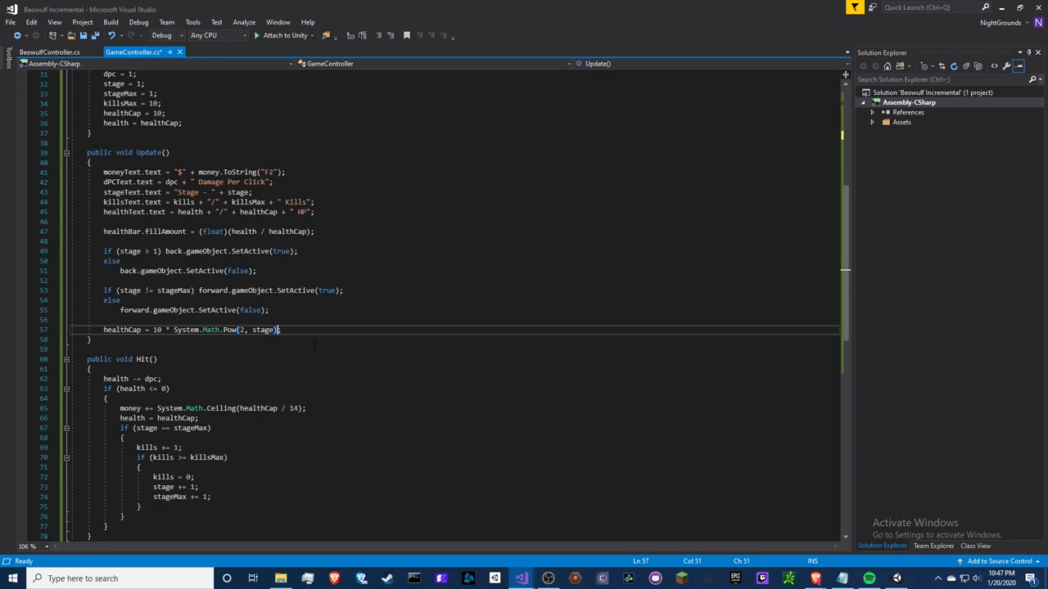
text(* isBoss)
Initialise isBoss to 1 in Start() after health = healthCap.
scroll(315, 345, up, 6)
click(199, 300)
key(Return)
text(isBoss = 1)
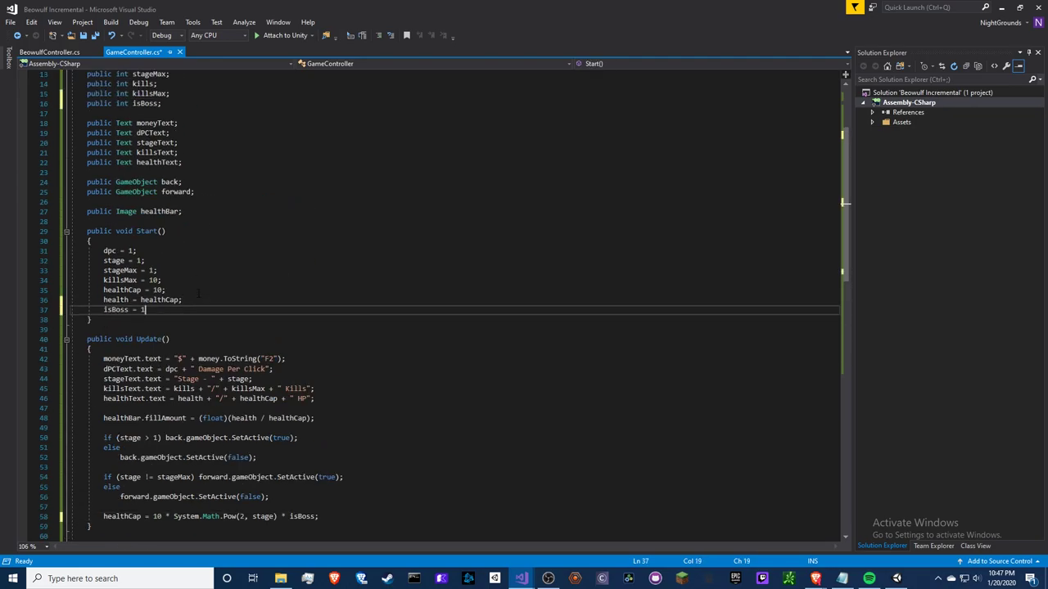
text(;)
Below healthCap, set isBoss = 10 when stage % 5 == 0, else isBoss = 1.
scroll(209, 344, down, 4)
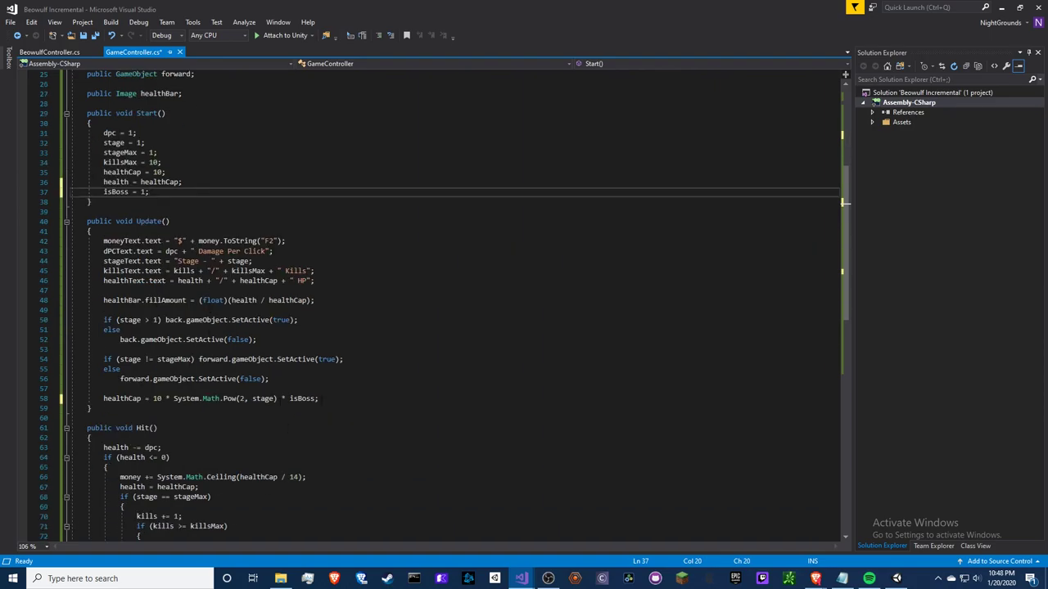
click(318, 399)
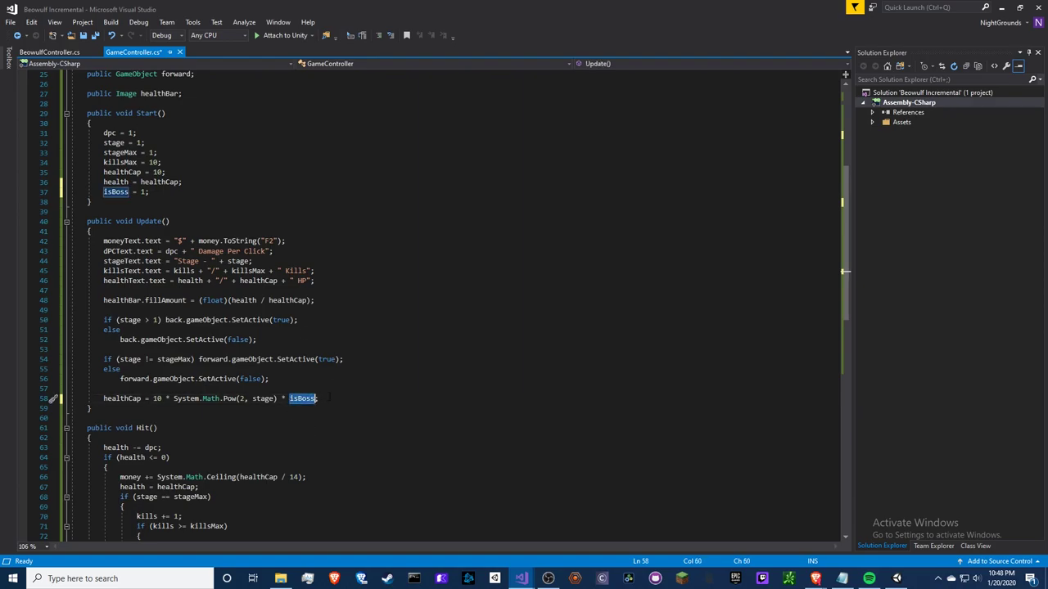
key(Return)
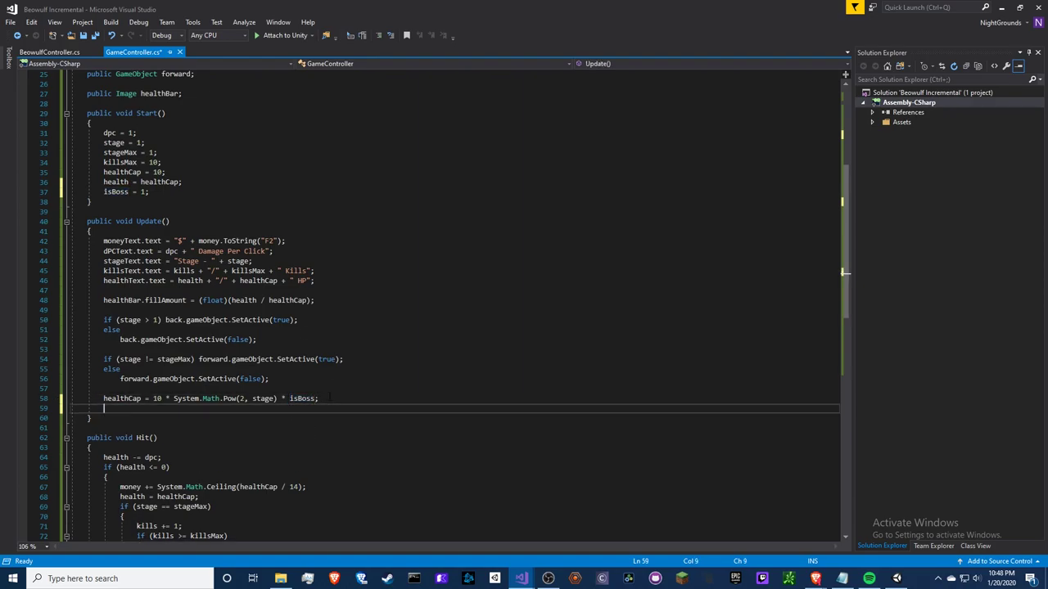
text(if (stage )
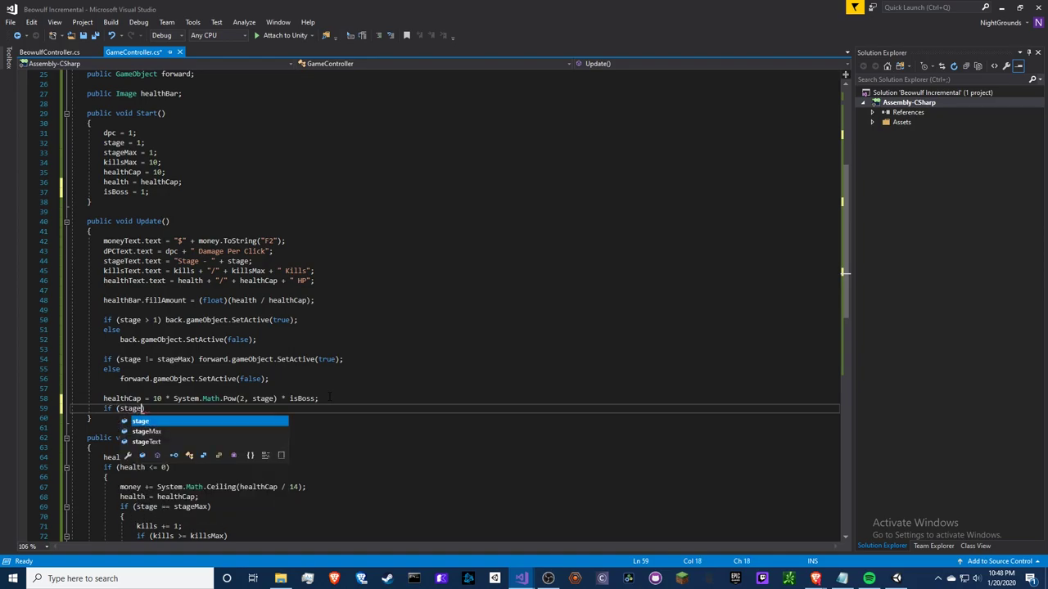
text(% )
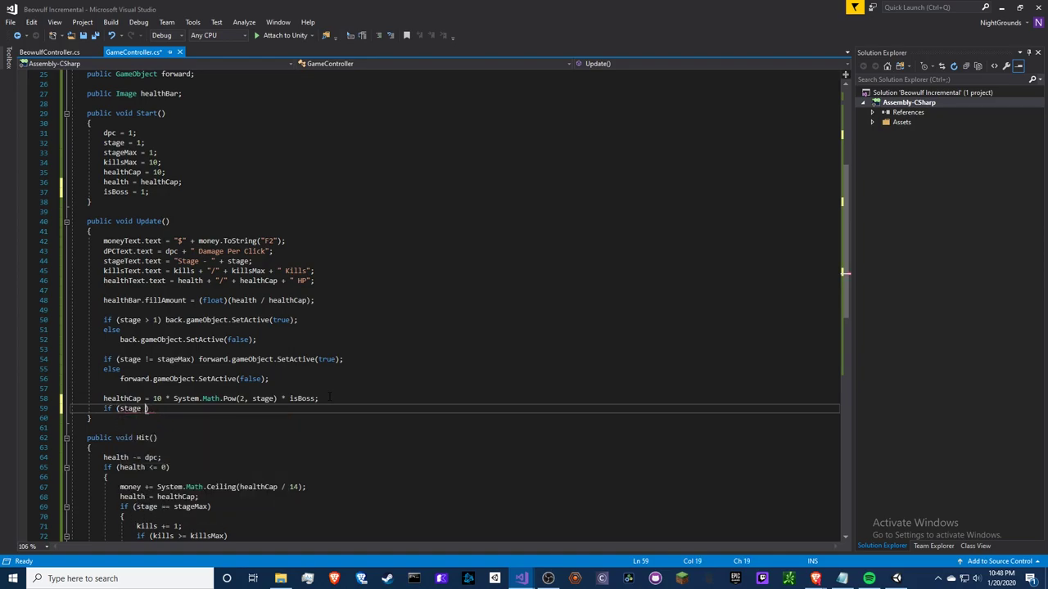
text(5 )
text(== 0)
text() isBoss)
text( = 10)
text(;)
key(Return)
text(else)
key(Return)
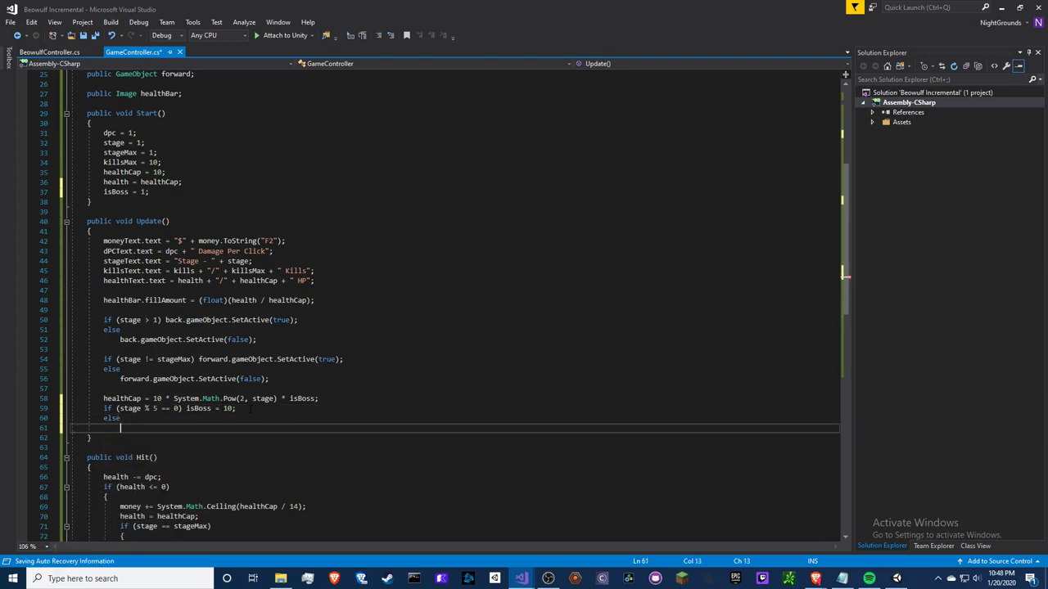
text(isActiveAndEnabled)
key(Tab)
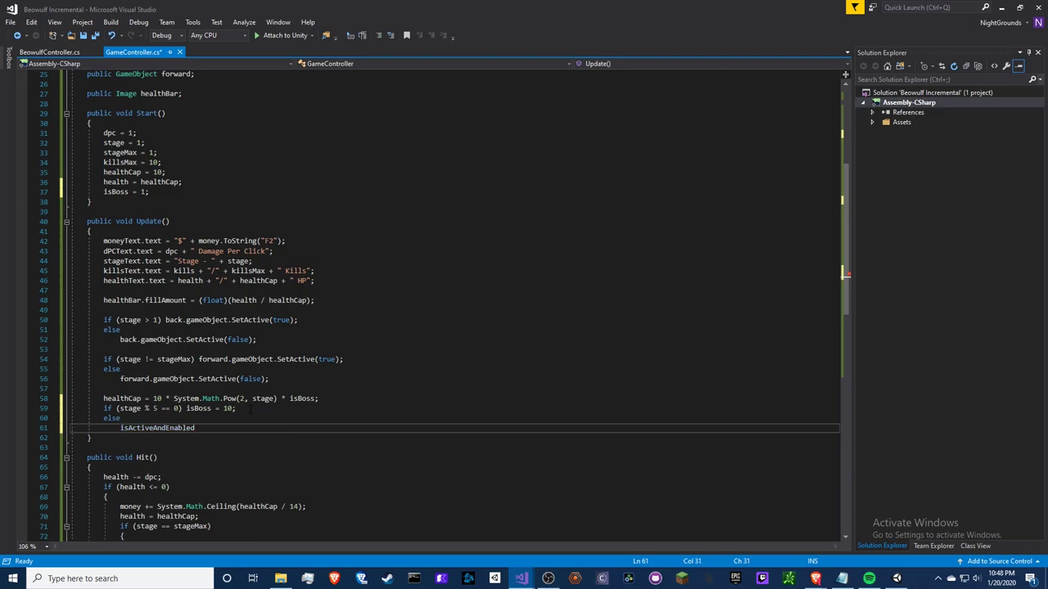
key(ctrl+BackSpace)
text(isBoss = 1)
text(;)
Evaluate 1%5, 3%5, 4%5 and 5%5 in Windows Search, then close it.
key(super+s)
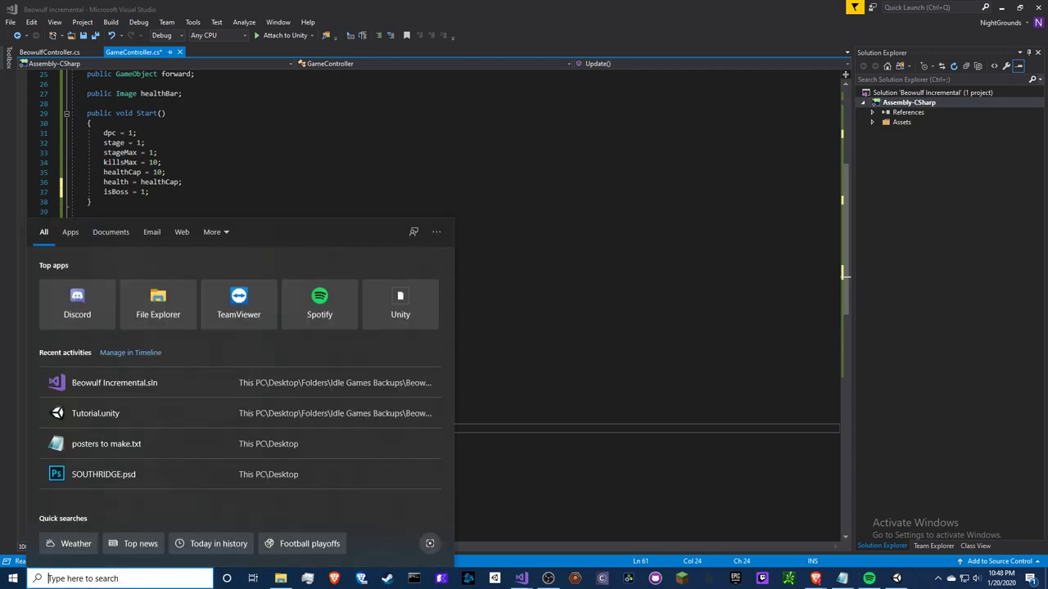
text(1%5)
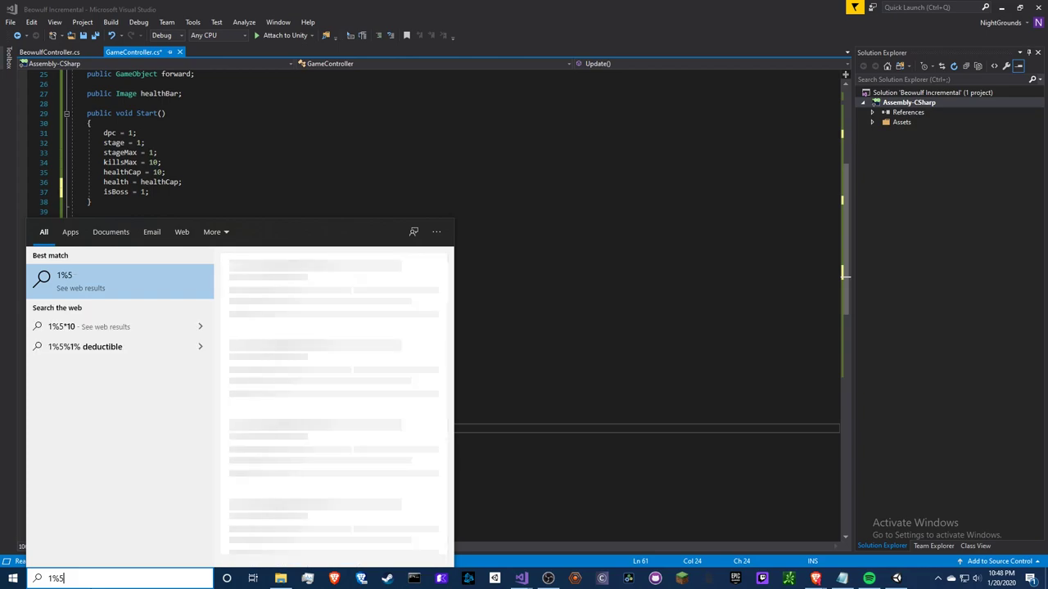
click(49, 578)
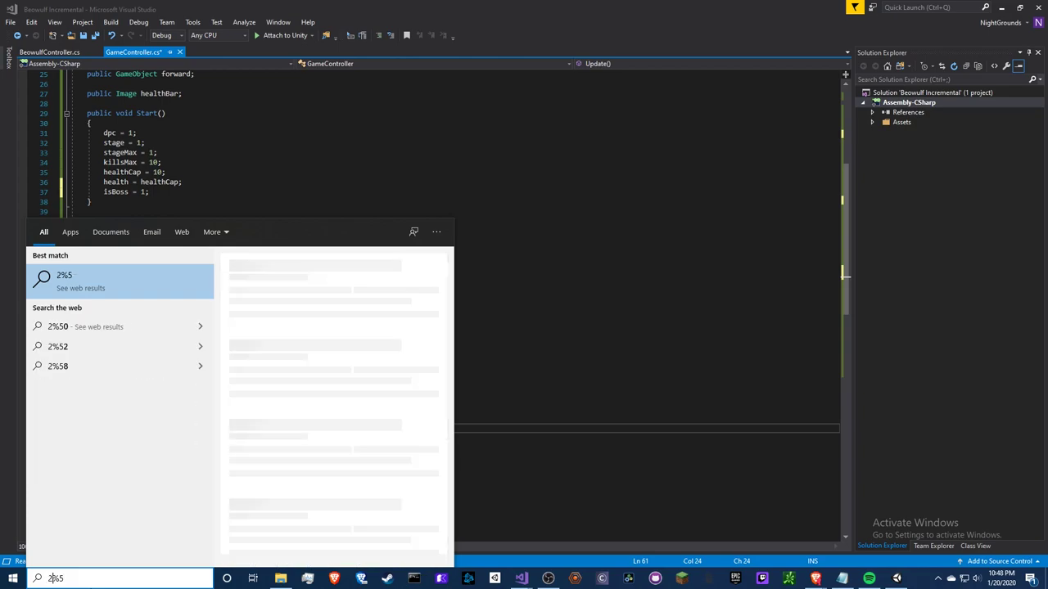
key(BackSpace)
text(3)
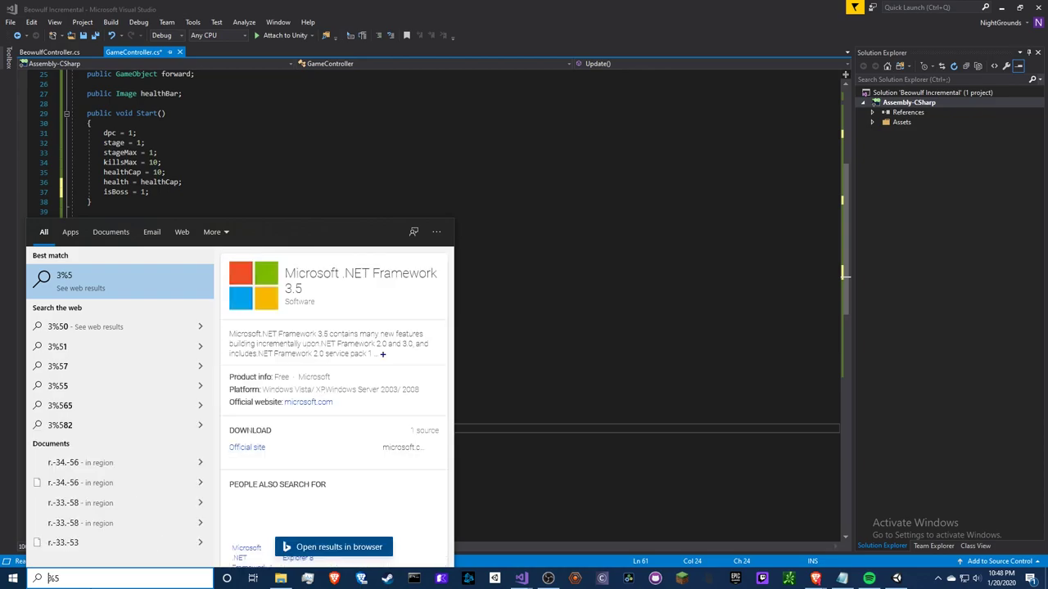
key(BackSpace)
text(4)
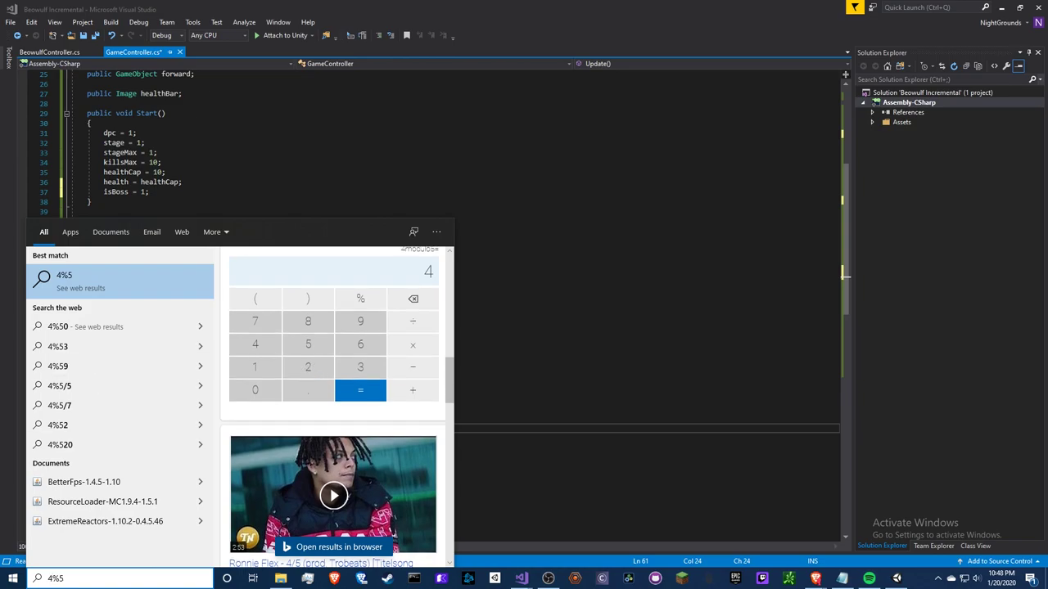
key(BackSpace)
text(5)
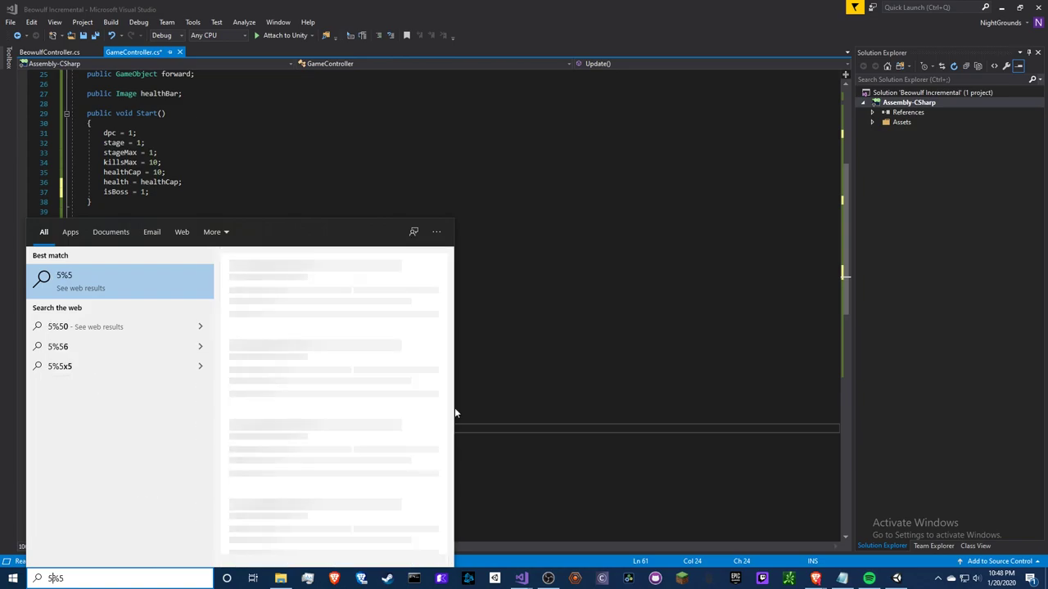
click(419, 290)
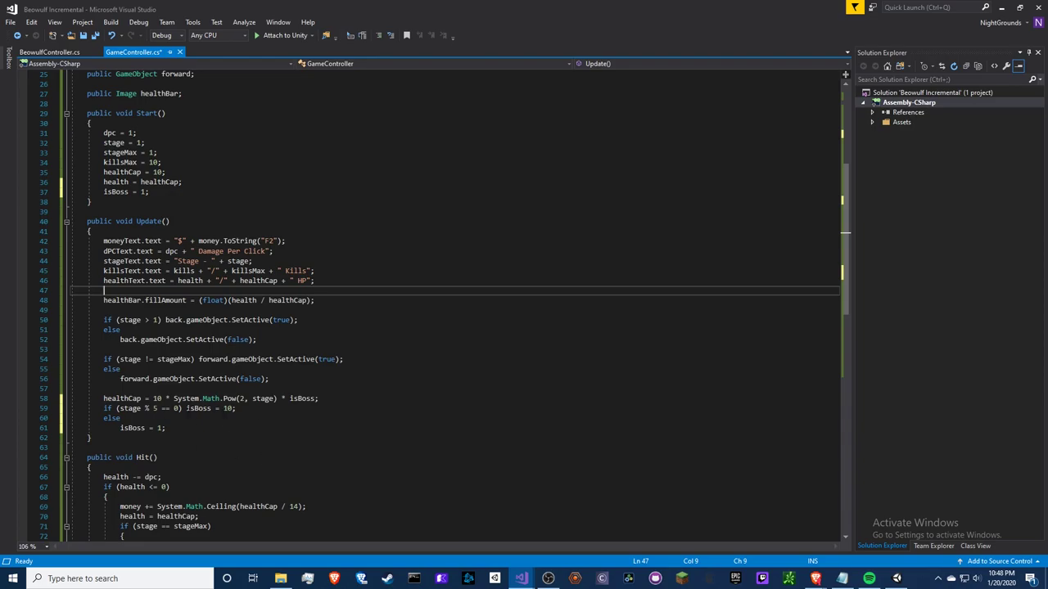
click(199, 419)
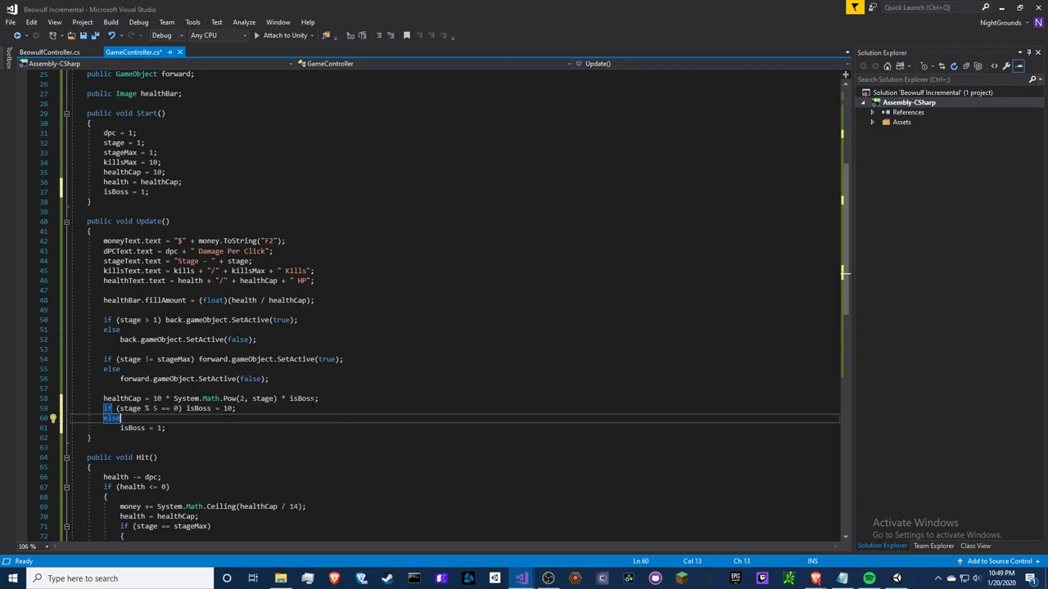
Remove the dPCText assignment line from its original spot in Update.
scroll(246, 352, up, 3)
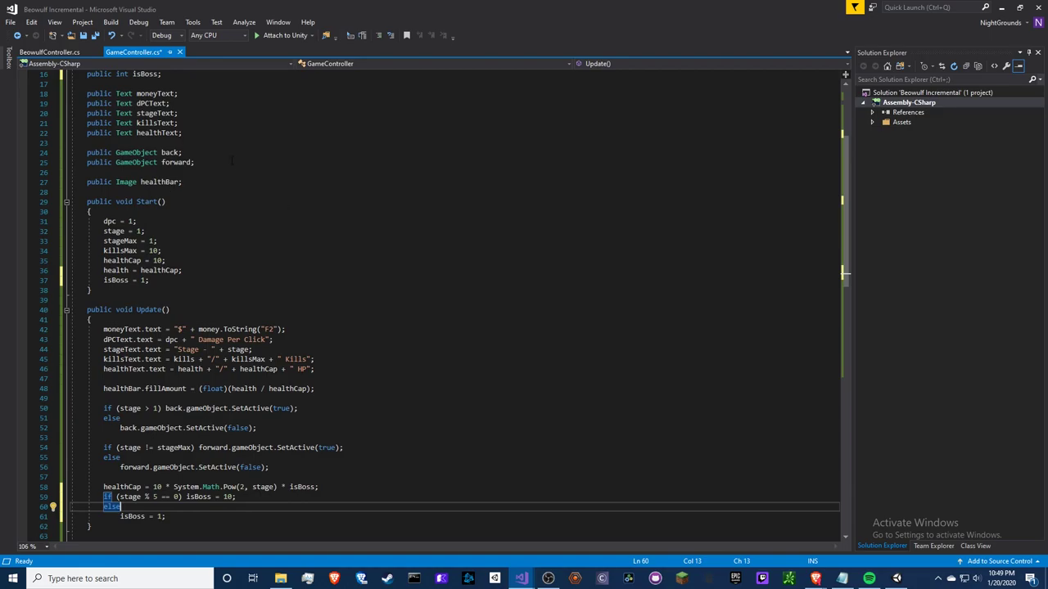
key(alt+Tab)
click(277, 179)
drag(252, 349, 274, 340)
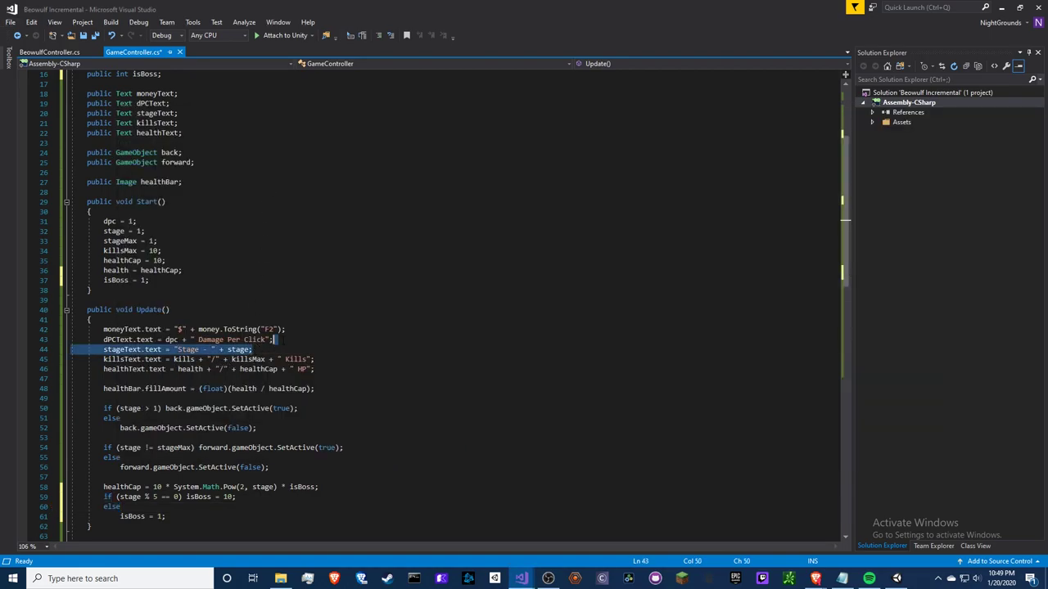
click(290, 340)
key(Return)
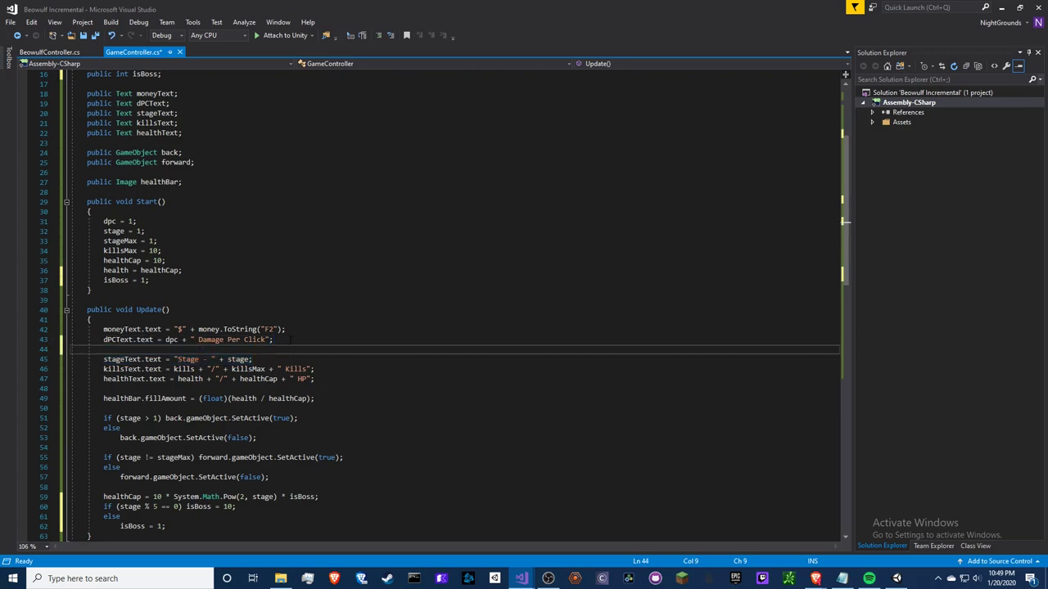
key(ctrl+z)
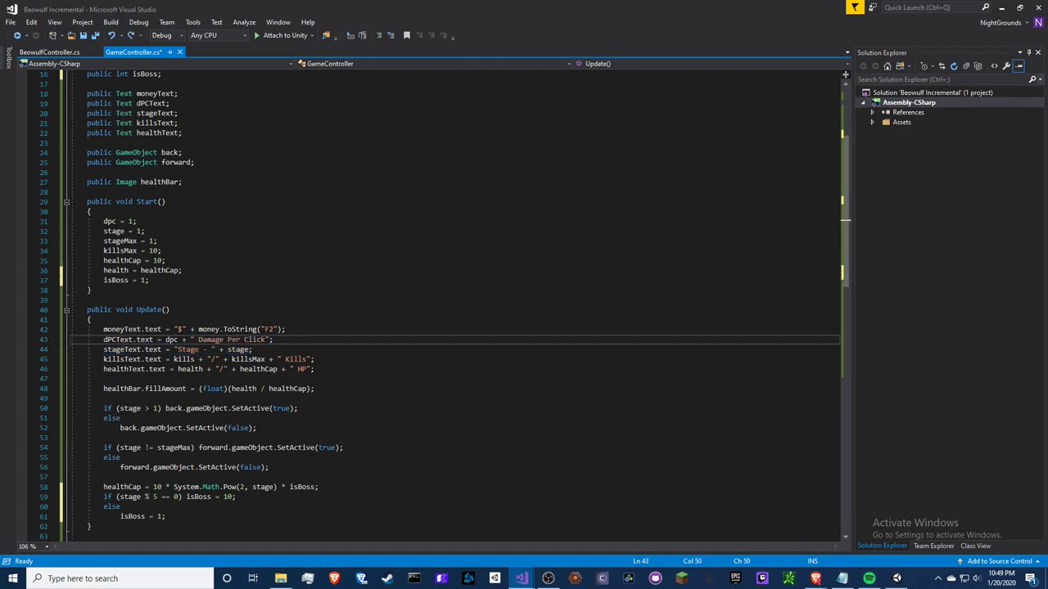
drag(287, 340, 286, 329)
key(BackSpace)
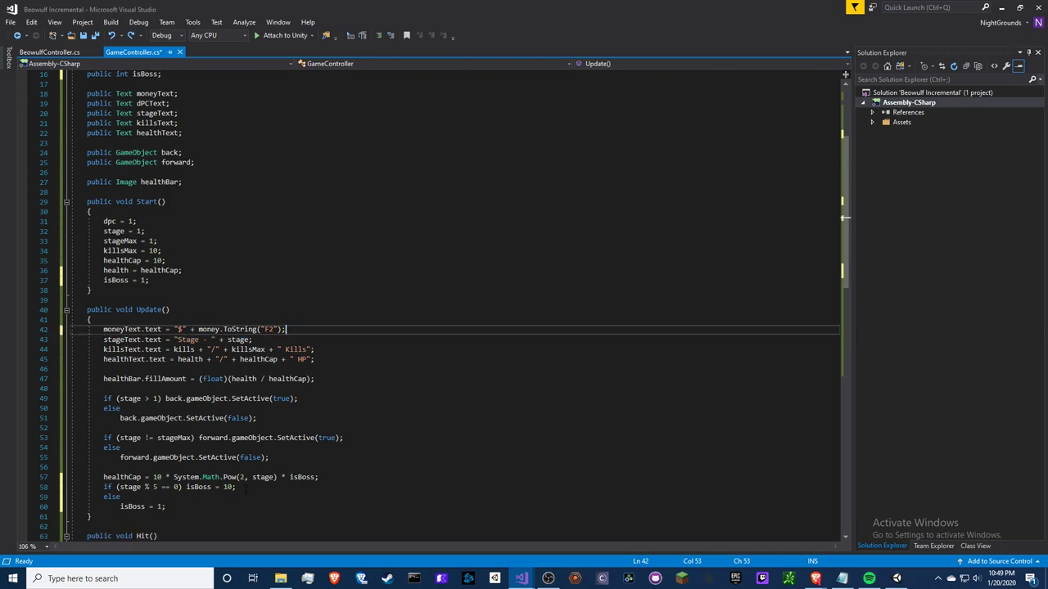
Wrap the boss if-branch and the else-branch in curly braces.
click(181, 487)
text({)
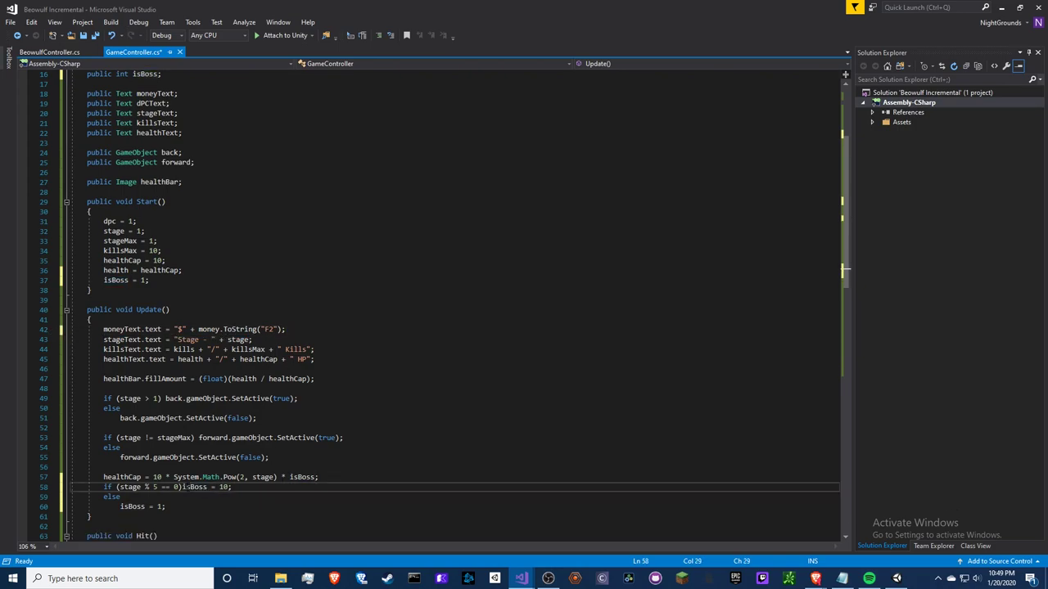
key(Return)
key(Return)
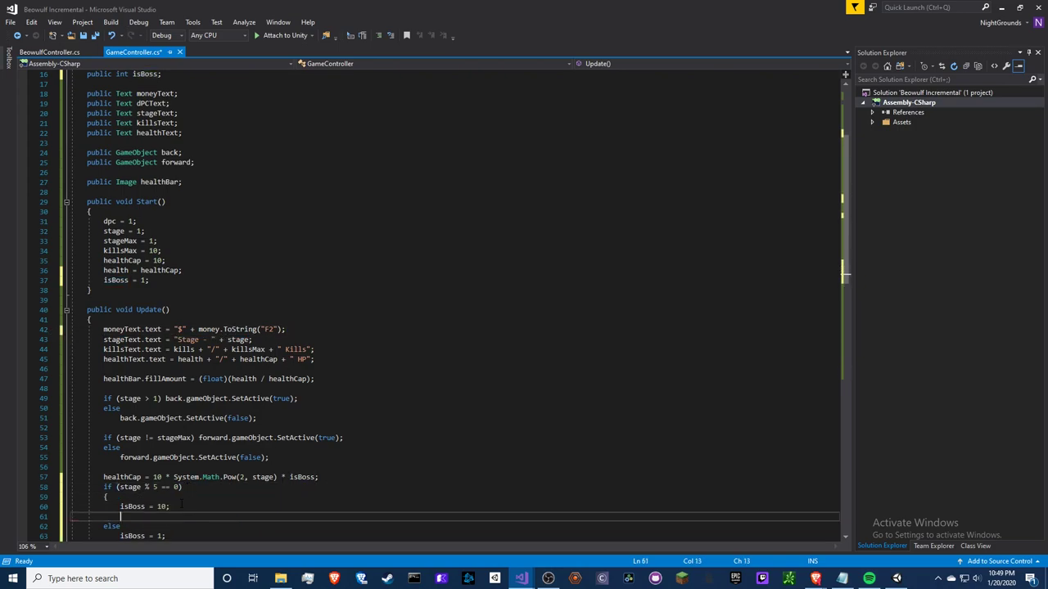
text(})
click(120, 527)
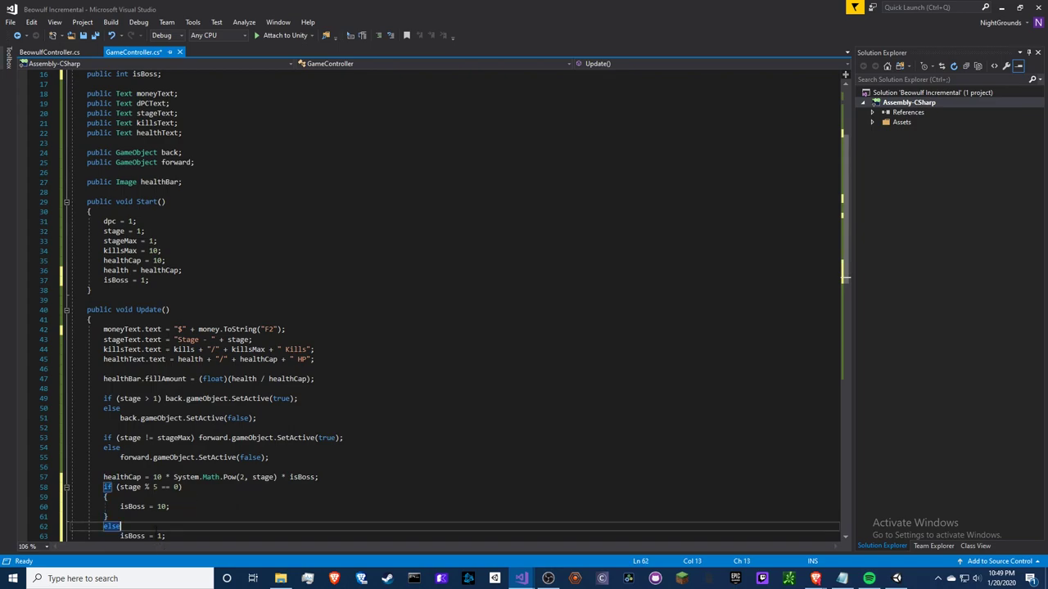
key(Return)
text({)
key(Return)
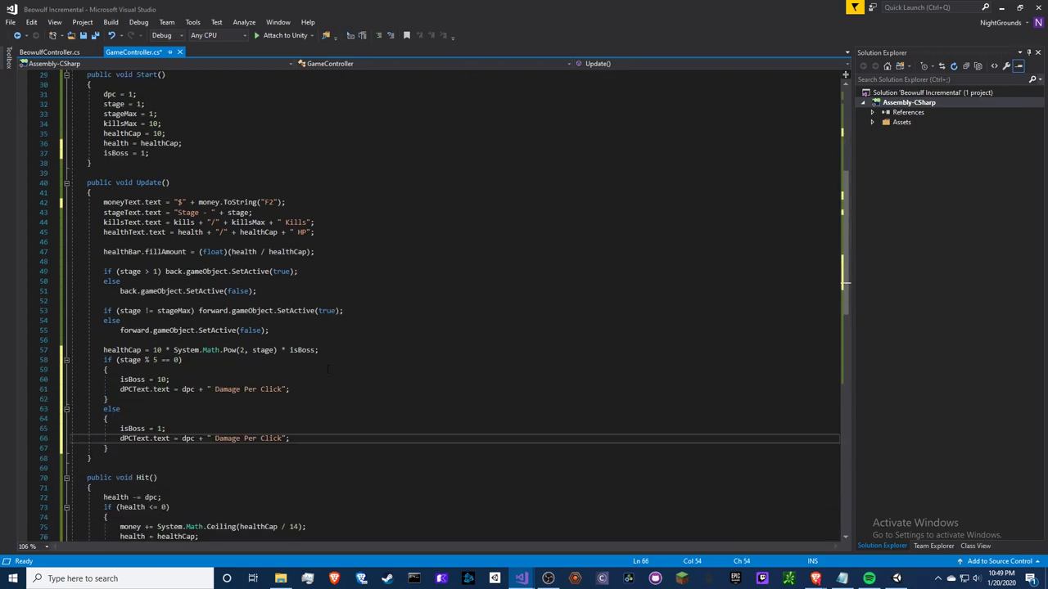
Put the stageText line in both branches and move dPCText after healthText.
drag(305, 212, 306, 201)
key(ctrl+c)
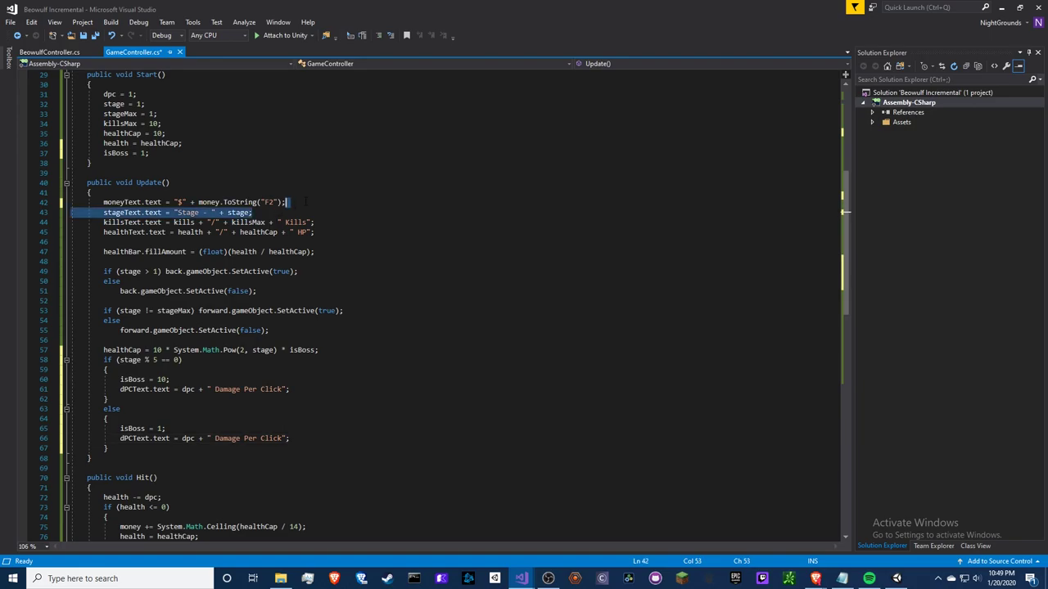
click(176, 379)
key(ctrl+v)
drag(295, 400, 301, 394)
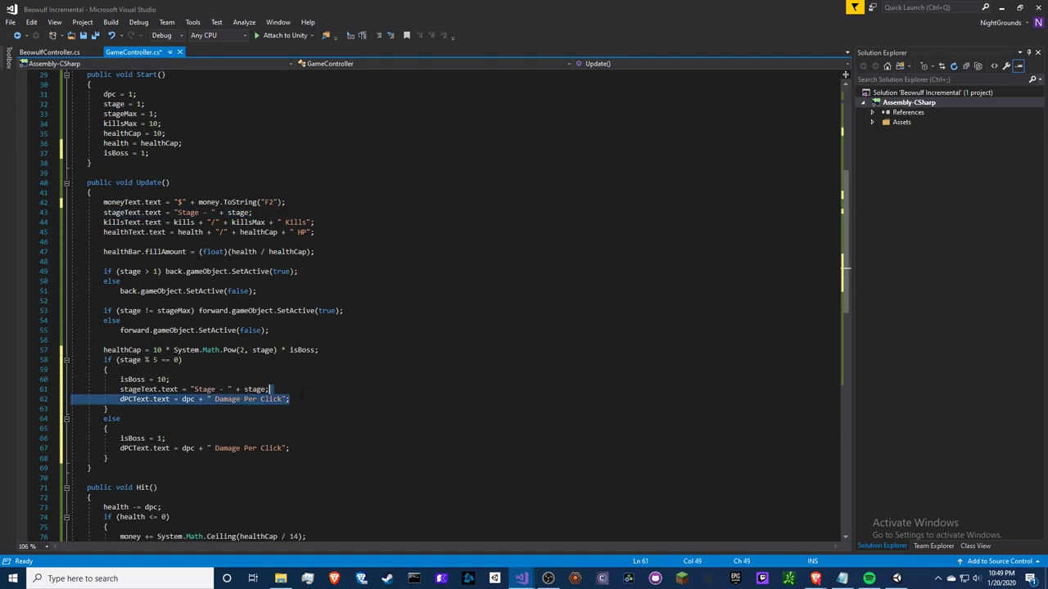
key(ctrl+x)
click(318, 232)
key(ctrl+v)
drag(291, 448, 168, 438)
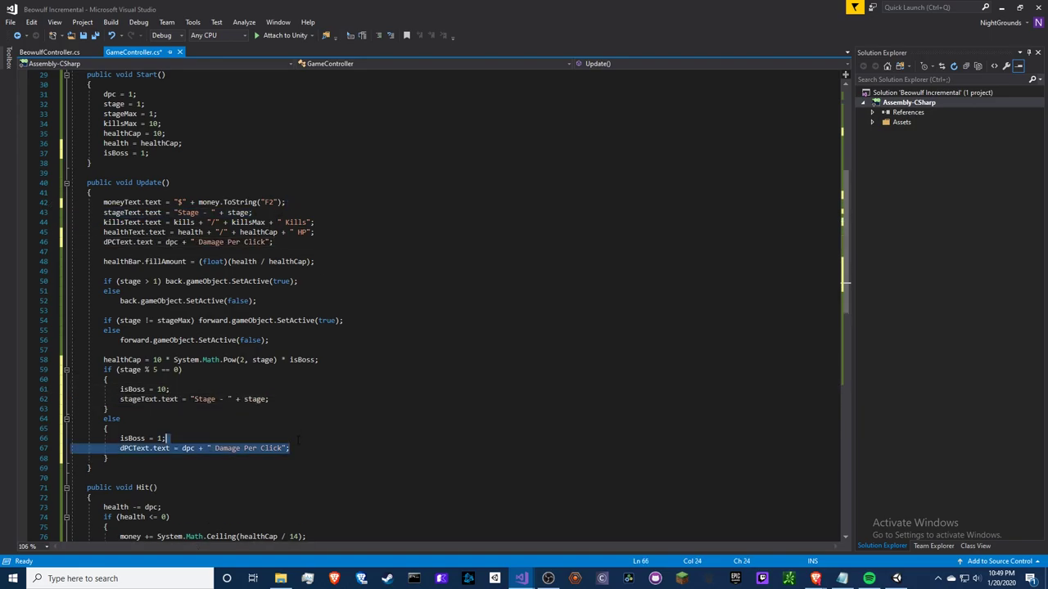
key(Delete)
drag(270, 400, 170, 389)
key(ctrl+c)
click(227, 439)
key(ctrl+v)
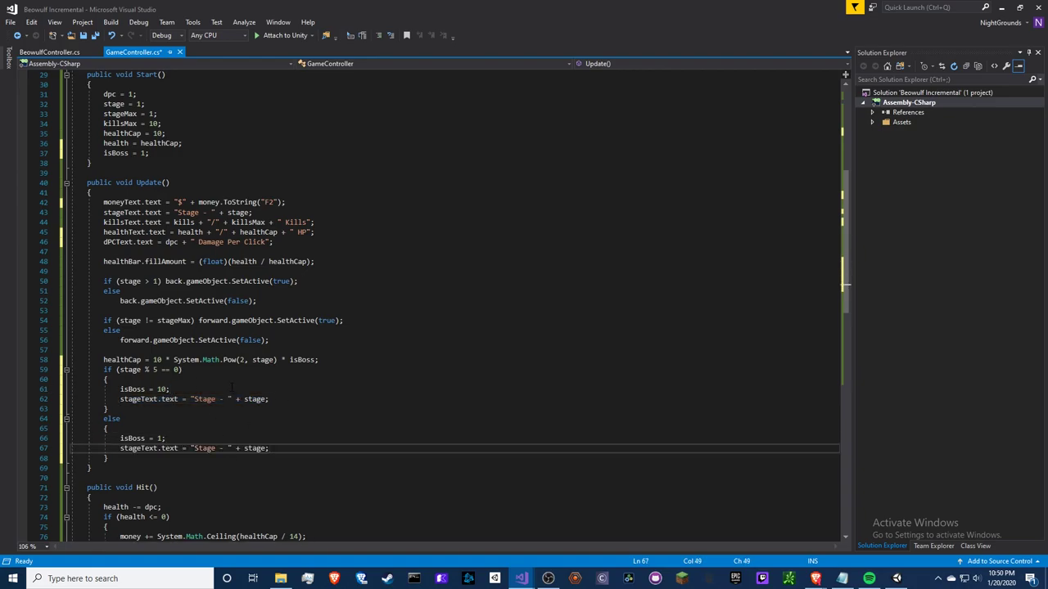
Prefix the boss-branch stage label with '(BOSS!) ' and save GameController.cs.
click(225, 380)
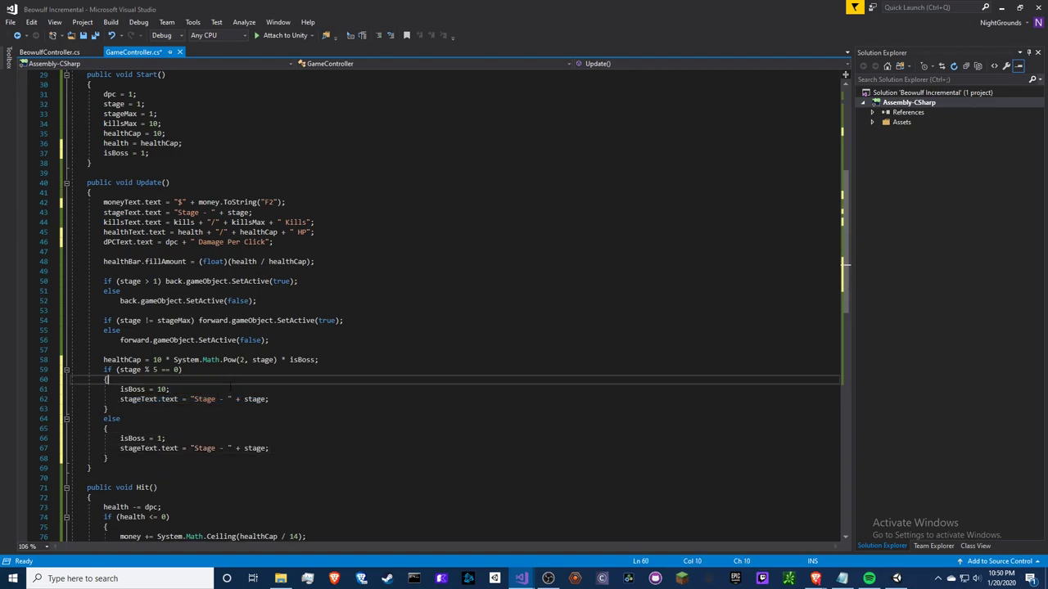
click(194, 400)
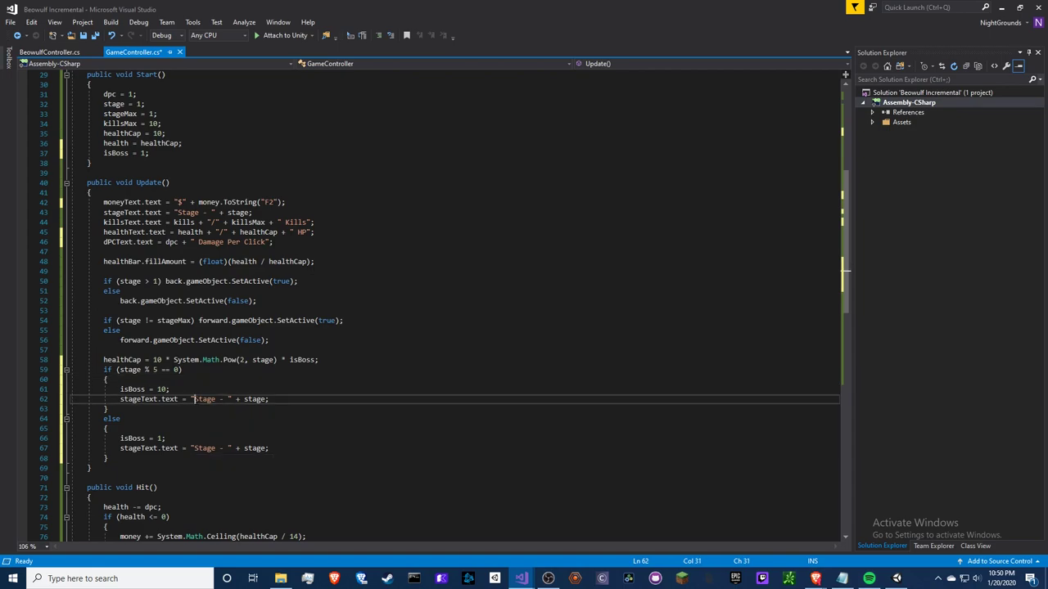
text((BIG)
key(BackSpace)
key(BackSpace)
key(BackSpace)
text(bo)
key(BackSpace)
text(OSS)
key(BackSpace)
key(BackSpace)
key(BackSpace)
text(B)
text(oss)
key(BackSpace)
key(BackSpace)
text(SS))
click(217, 400)
text(!)
click(290, 400)
key(End)
scroll(219, 405, down, 4)
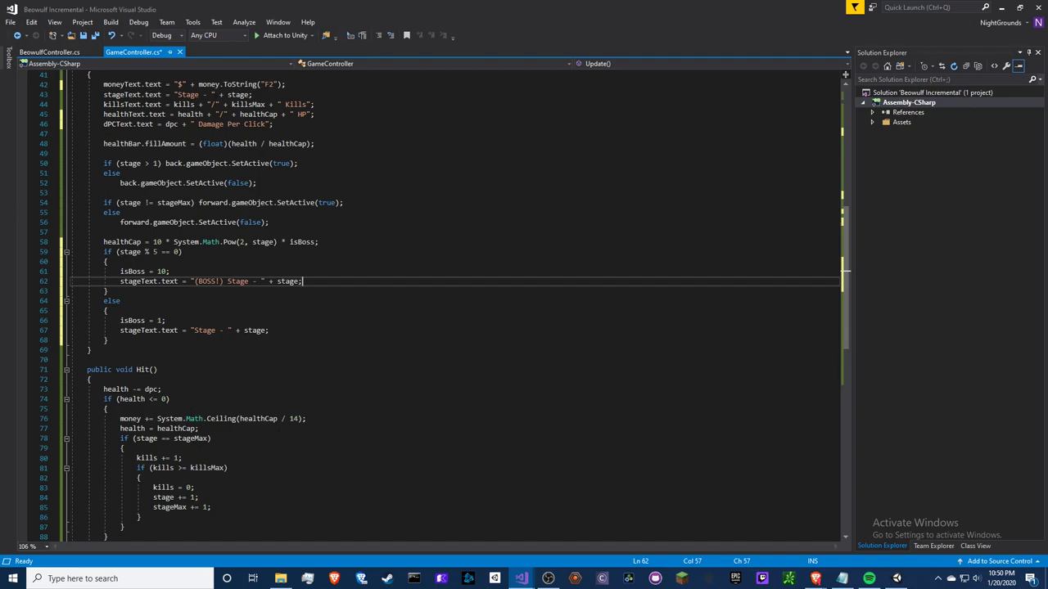
key(ctrl+s)
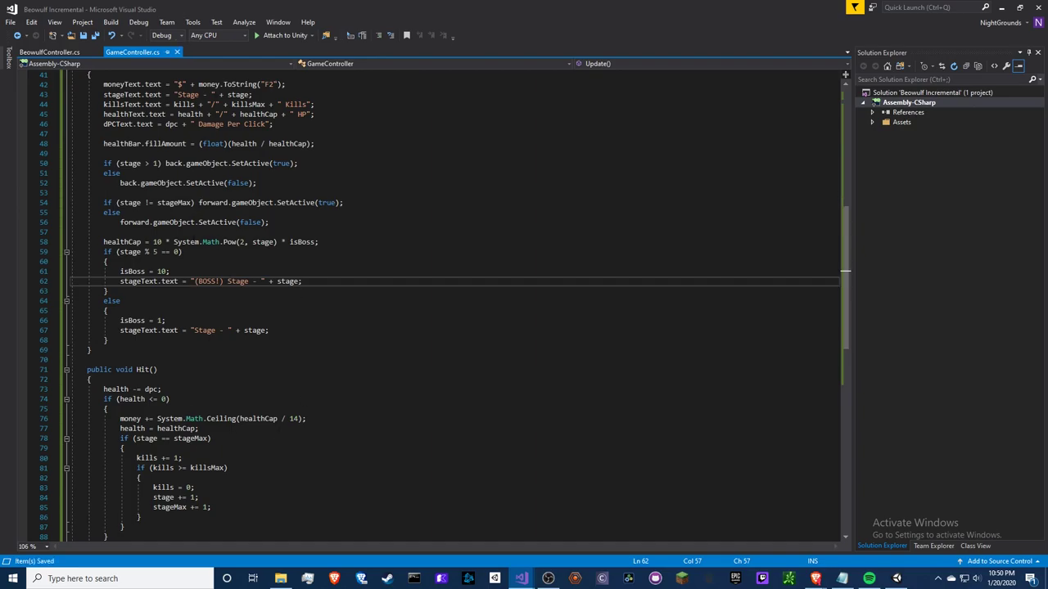
key(alt+Tab)
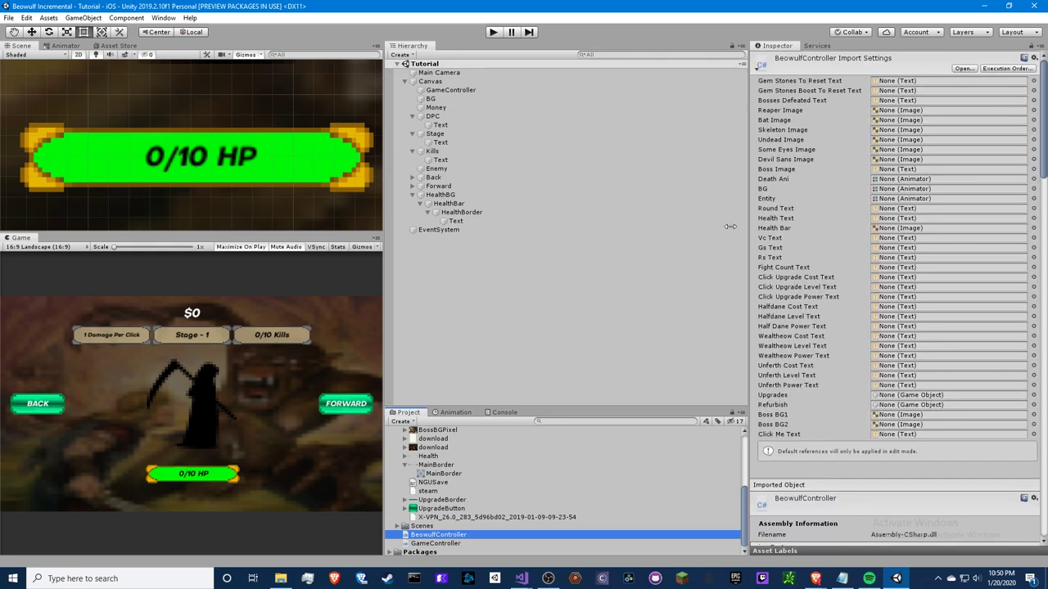
Start Play mode and hit the reaper a few times to test the damage.
click(492, 31)
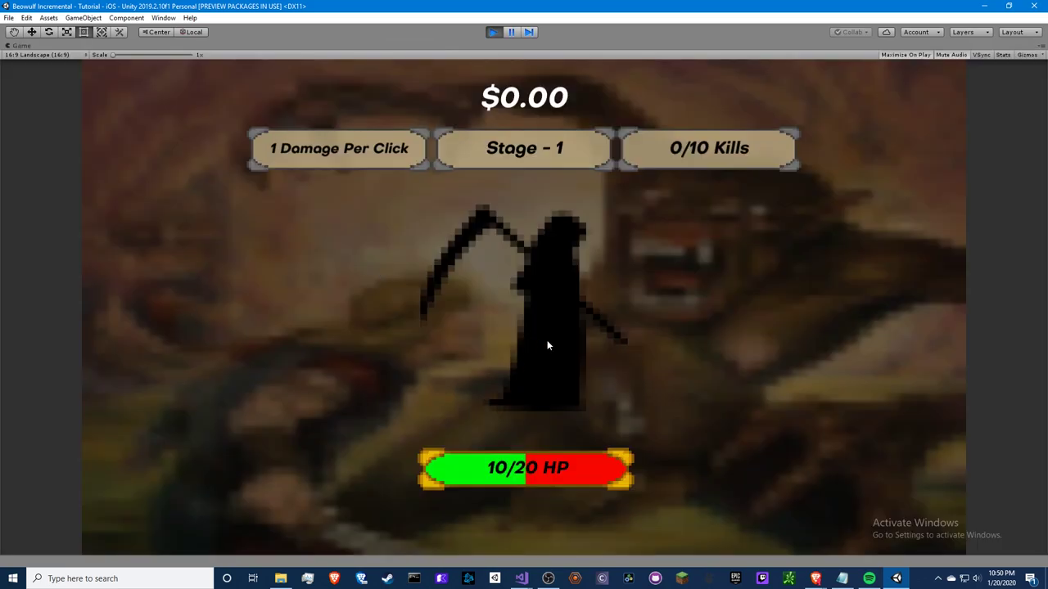
click(548, 345)
click(548, 345)
click(546, 344)
click(560, 328)
click(558, 327)
click(557, 325)
click(557, 324)
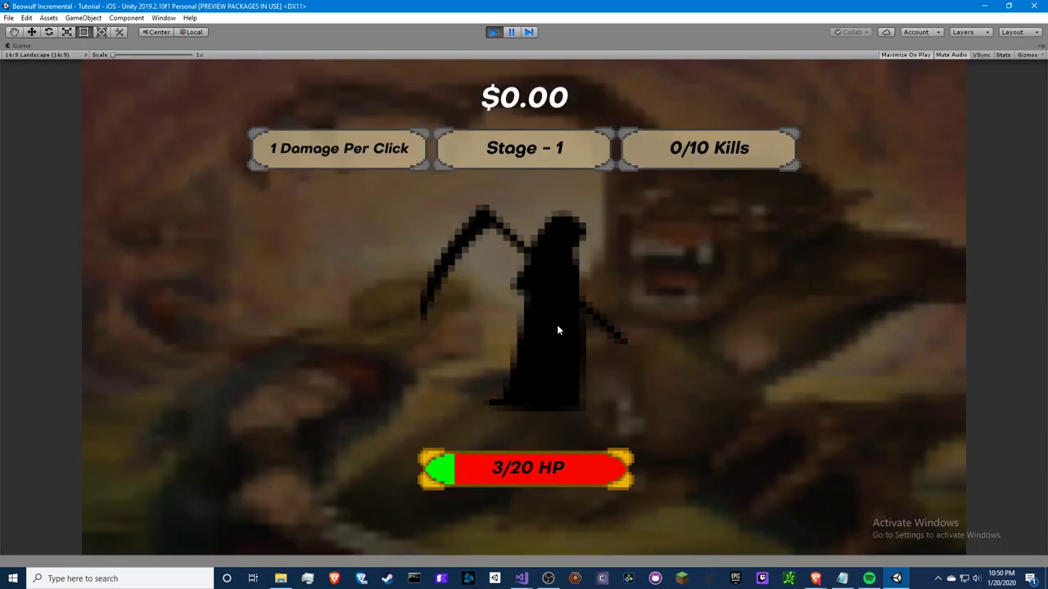
In Visual Studio, append '- 1' after stage in the Pow call and save the script.
key(alt+Tab)
key(alt+Tab)
click(226, 179)
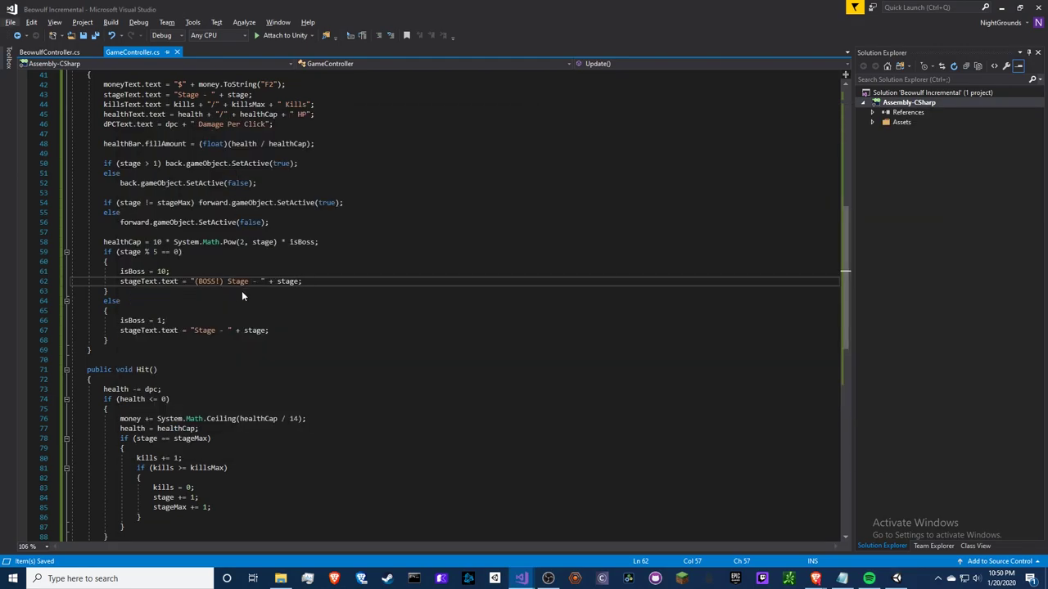
click(273, 242)
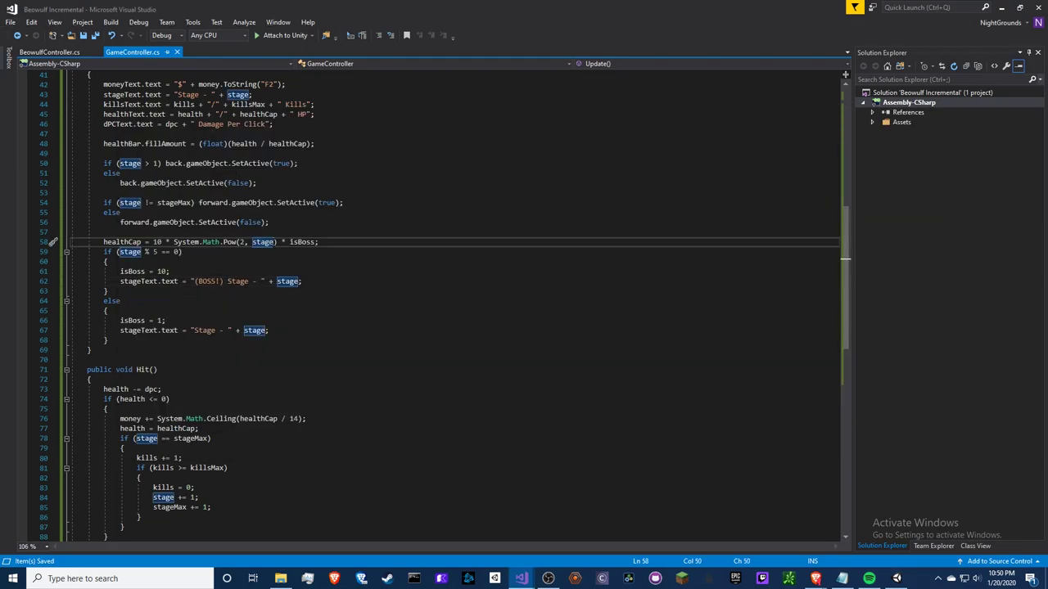
text(- 1)
key(ctrl+s)
Back in Unity, restart Play mode and keep hitting the reaper until Stage 1 is cleared.
key(alt+Tab)
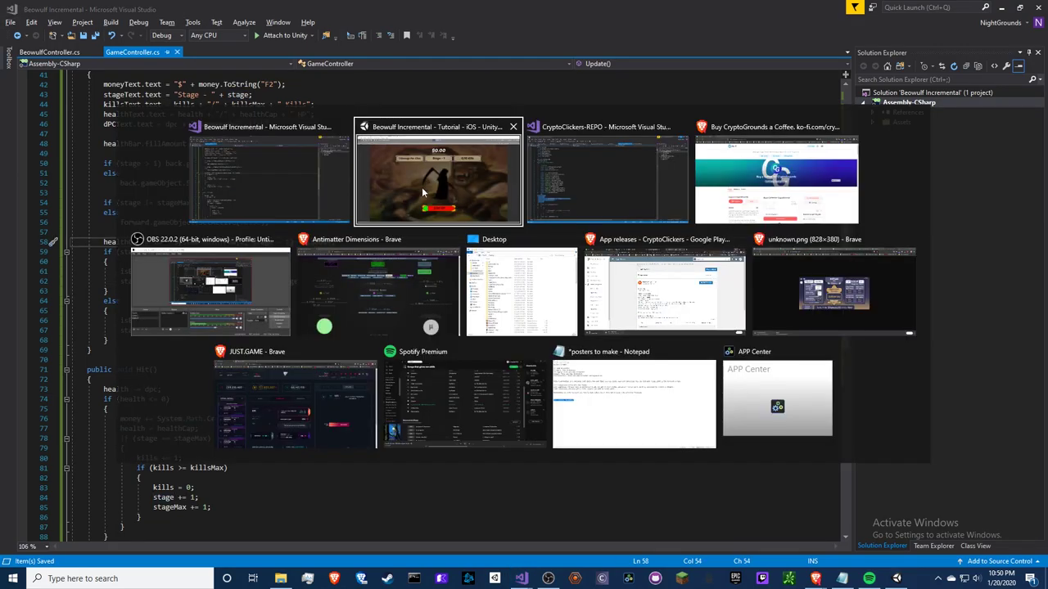
click(494, 32)
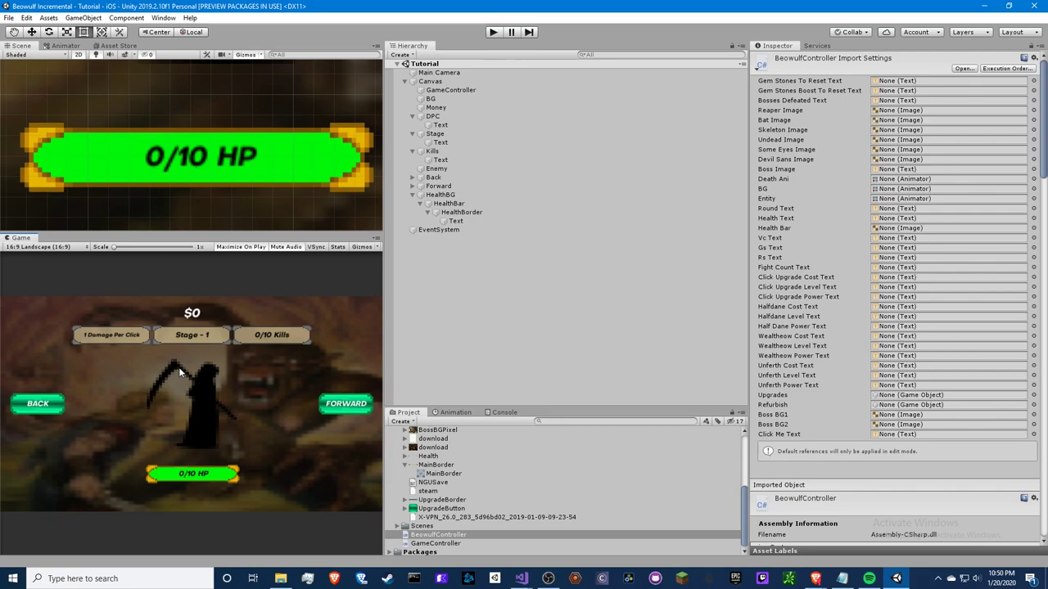
click(492, 32)
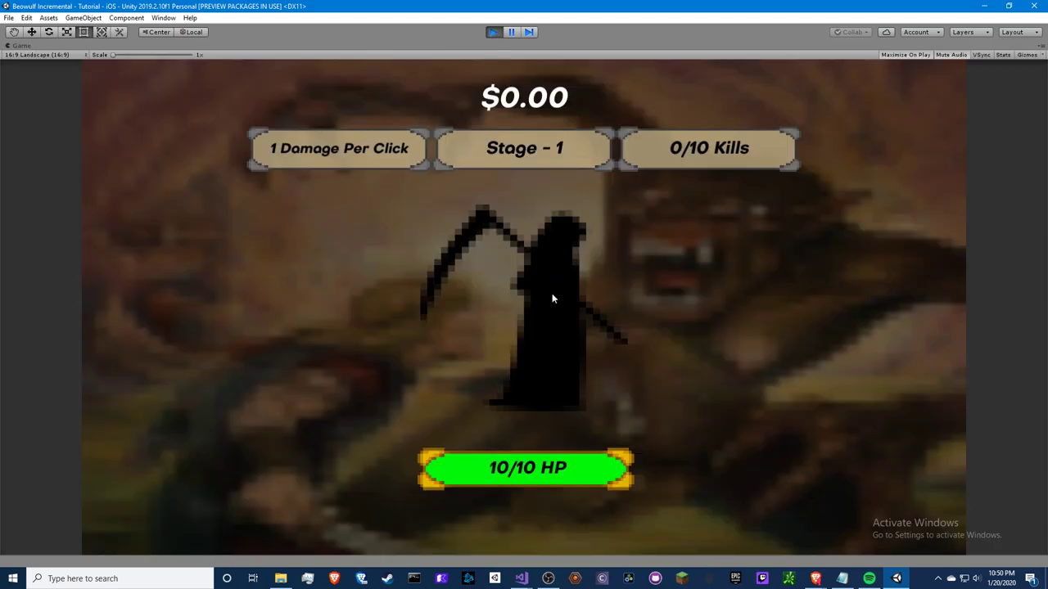
click(547, 293)
click(547, 293)
click(547, 293)
click(544, 293)
click(545, 293)
click(544, 293)
triple_click(545, 294)
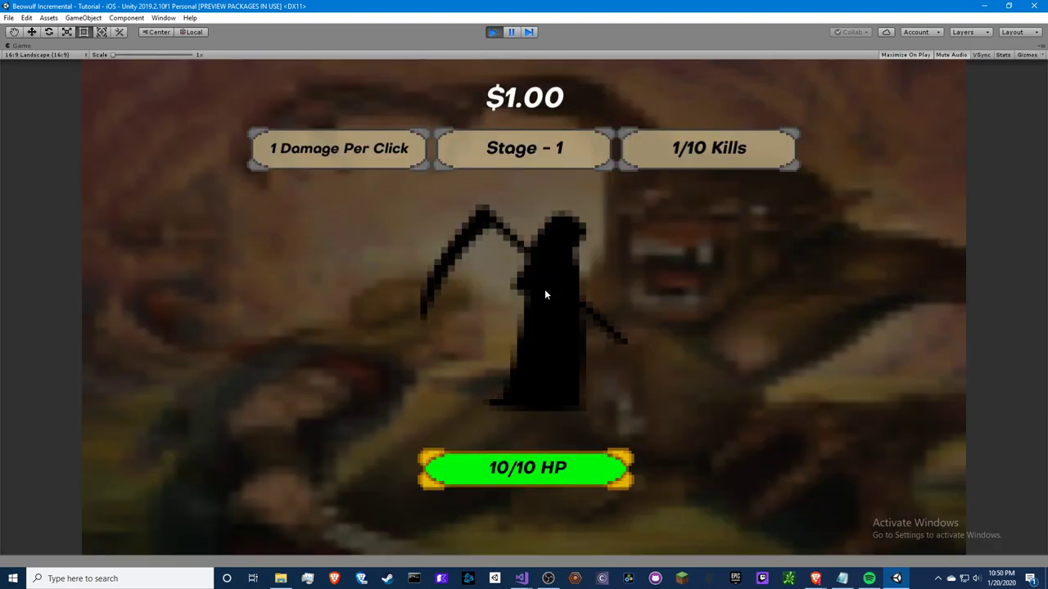
triple_click(546, 294)
click(545, 294)
triple_click(546, 294)
click(545, 294)
triple_click(545, 294)
triple_click(544, 289)
click(545, 289)
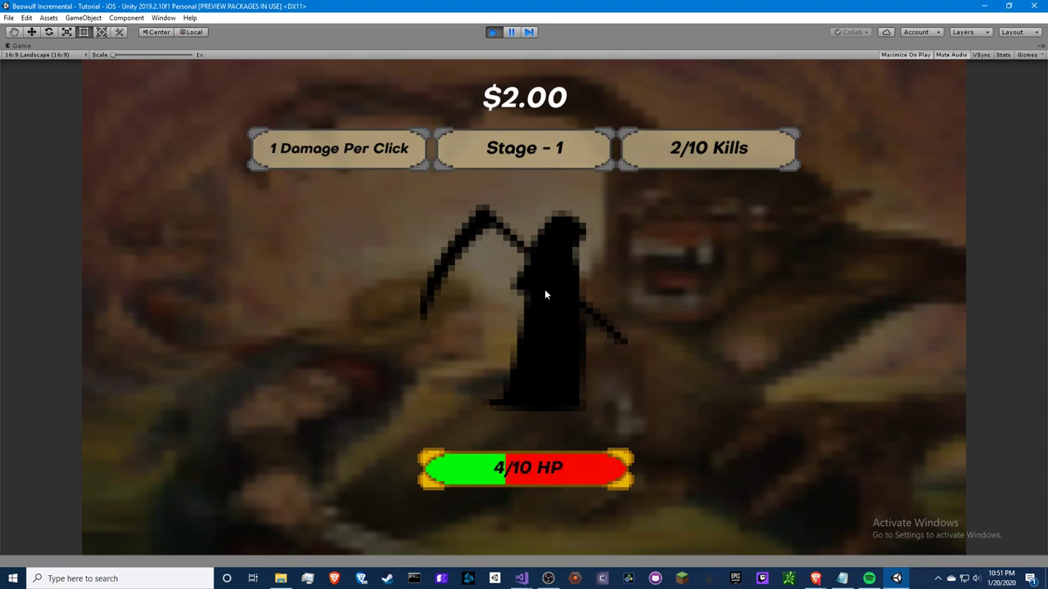
triple_click(545, 289)
triple_click(544, 289)
click(544, 289)
triple_click(544, 290)
triple_click(544, 290)
click(544, 292)
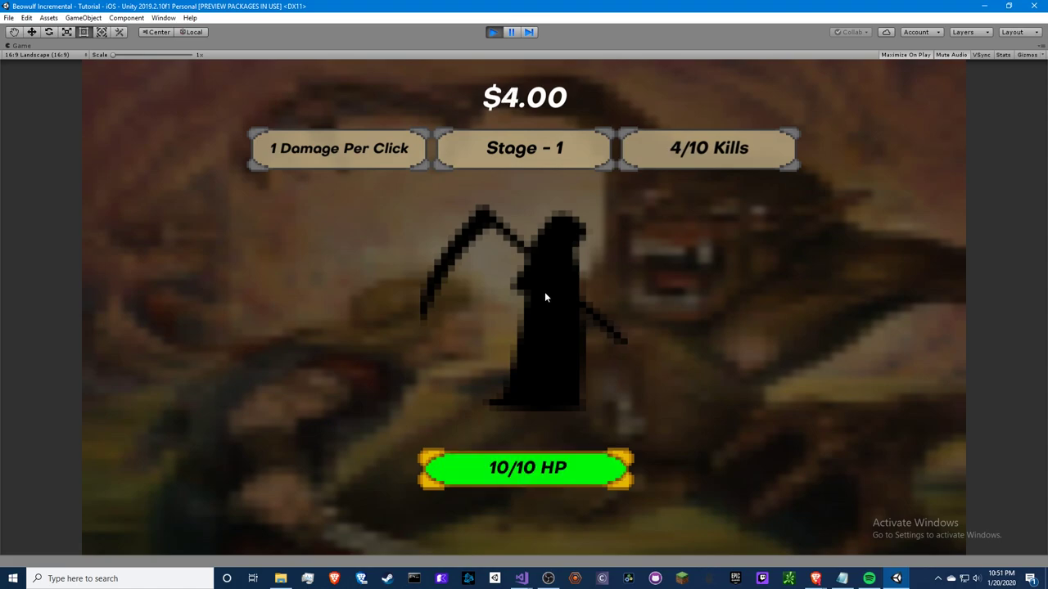
triple_click(544, 292)
click(544, 292)
triple_click(544, 292)
triple_click(544, 292)
triple_click(545, 292)
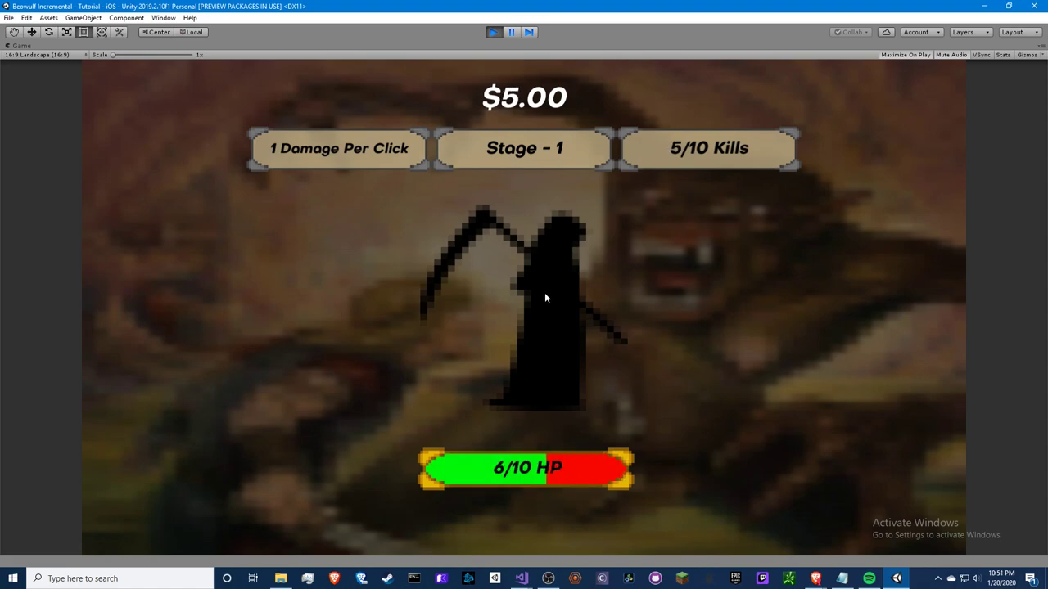
triple_click(545, 292)
triple_click(545, 294)
click(546, 294)
double_click(546, 300)
double_click(546, 300)
double_click(546, 300)
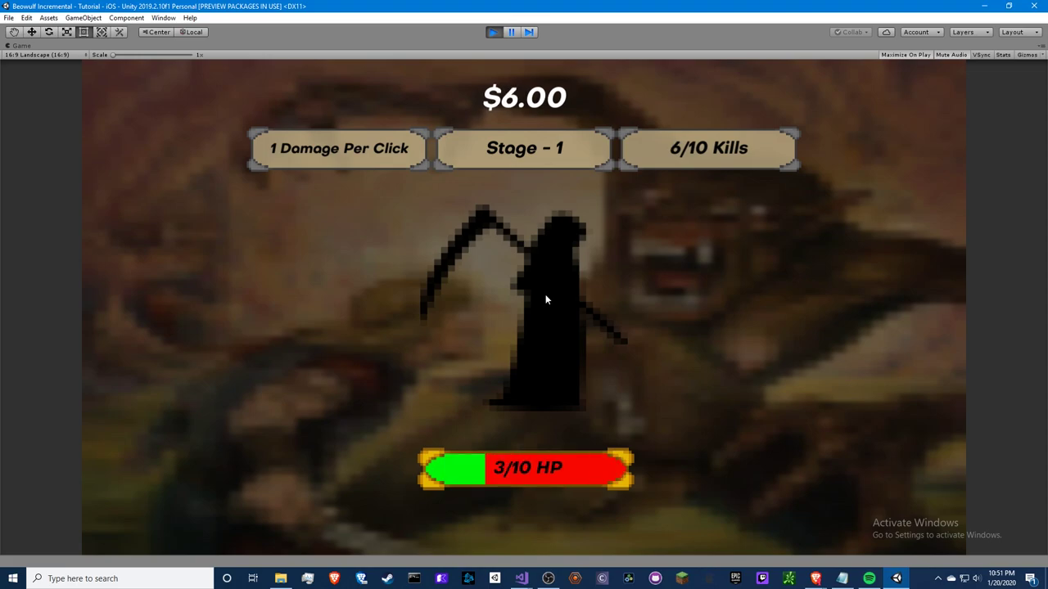
triple_click(545, 300)
double_click(546, 300)
double_click(546, 301)
triple_click(545, 300)
double_click(544, 300)
double_click(544, 300)
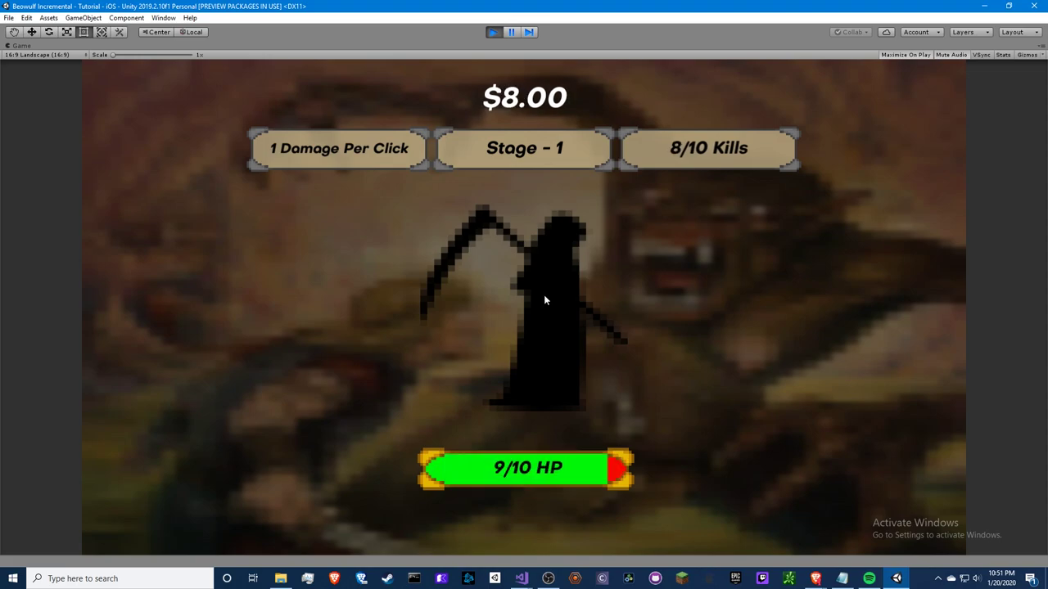
triple_click(544, 300)
triple_click(545, 300)
double_click(545, 300)
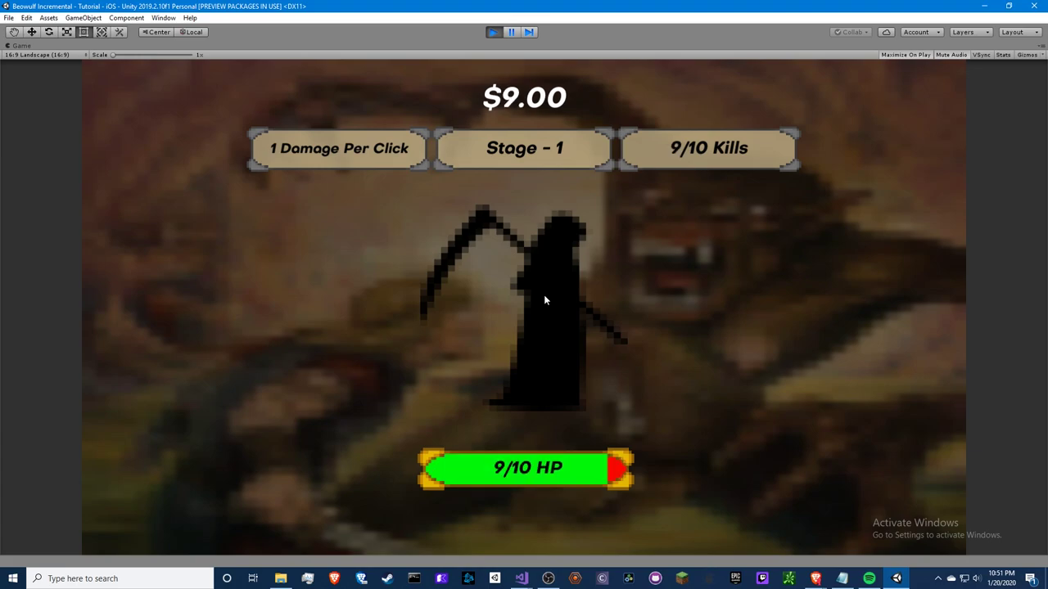
triple_click(544, 299)
triple_click(545, 300)
Hit the Stage 2 reaper several times, then stop Play mode.
triple_click(544, 300)
triple_click(544, 300)
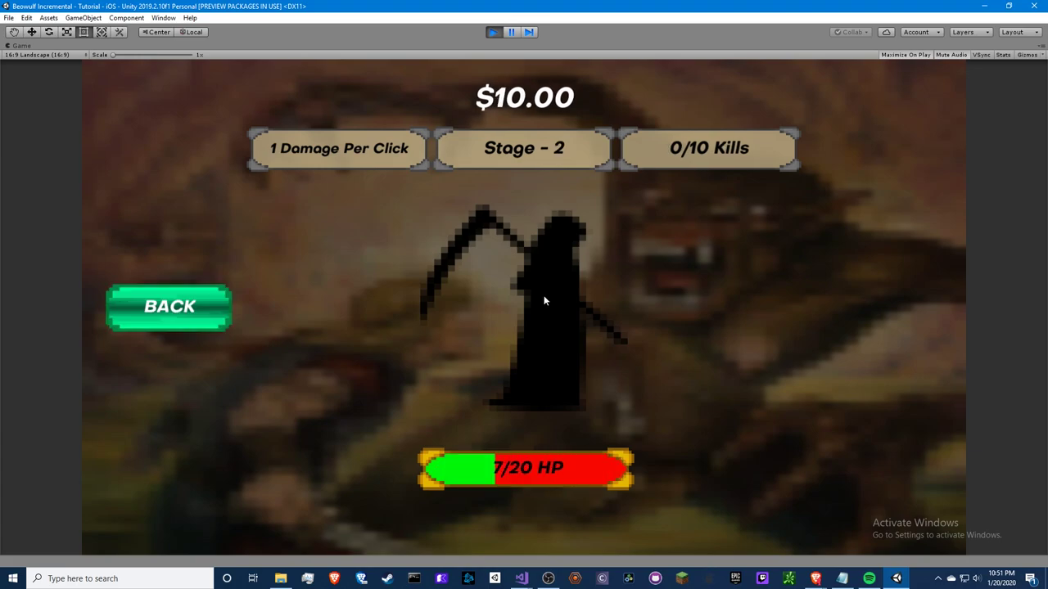
triple_click(545, 300)
double_click(543, 302)
double_click(543, 296)
double_click(543, 296)
double_click(541, 296)
double_click(540, 297)
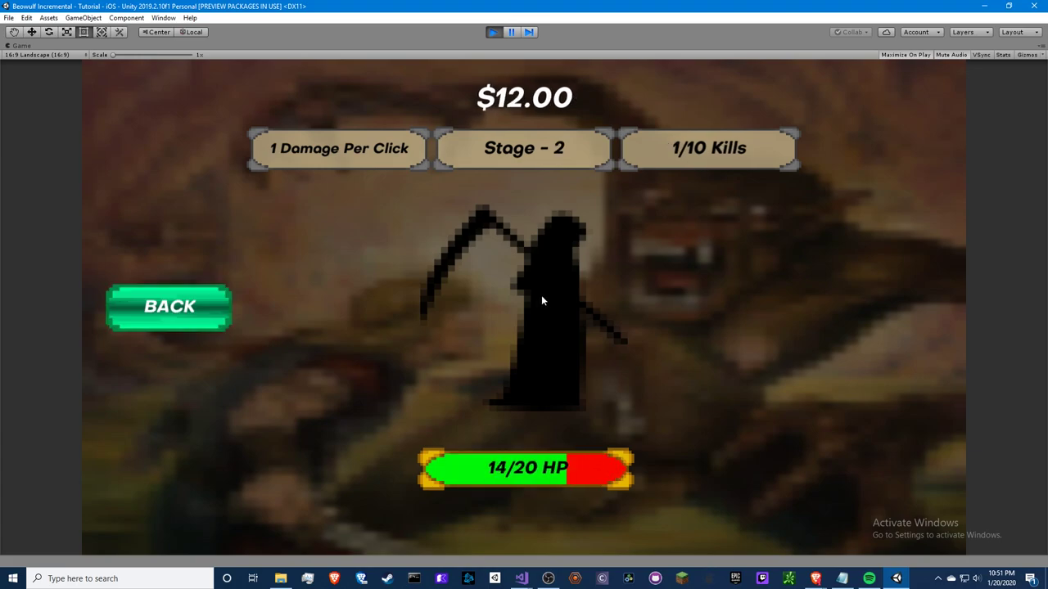
click(541, 294)
click(494, 32)
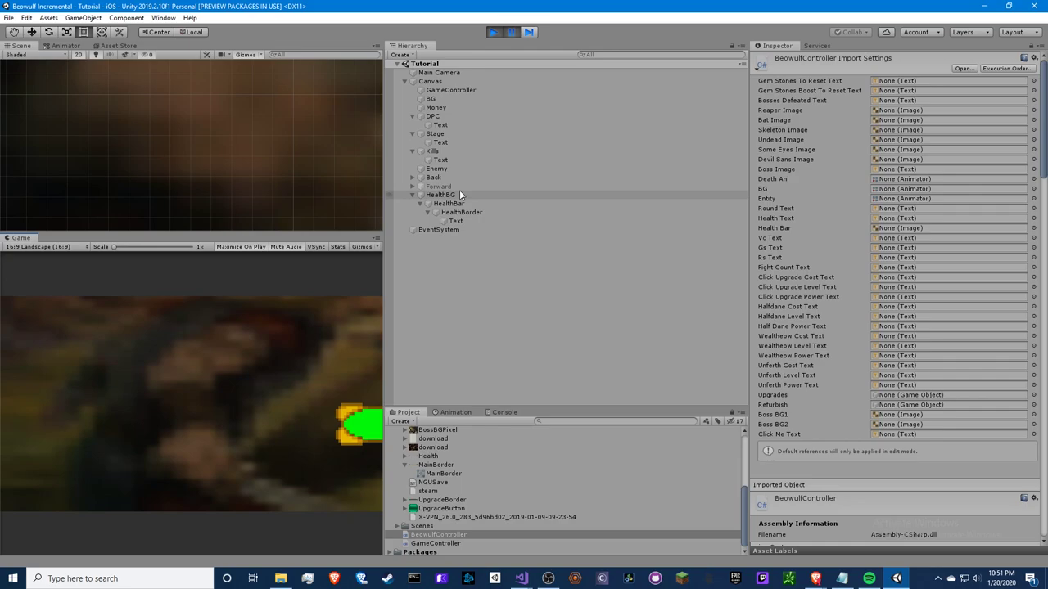
Select the GameController object and set its Dpc to 15 in the Inspector.
click(442, 125)
click(435, 107)
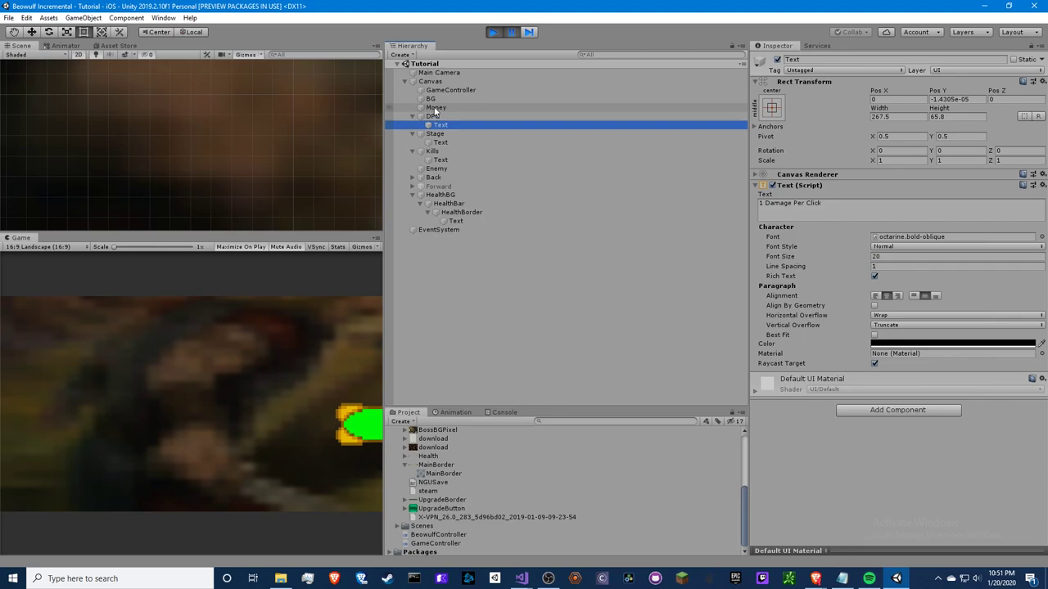
click(450, 92)
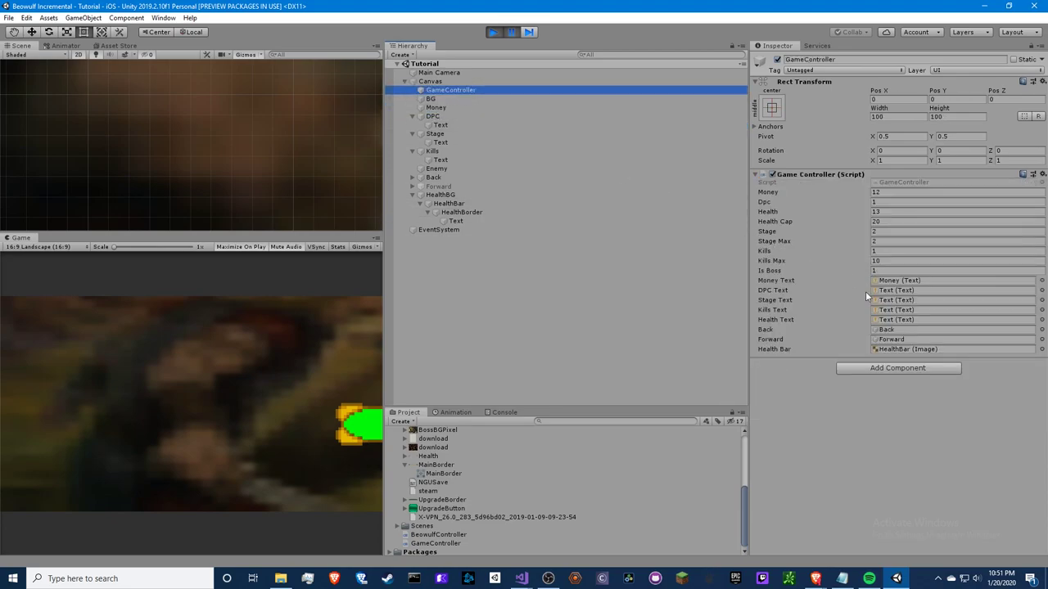
click(878, 201)
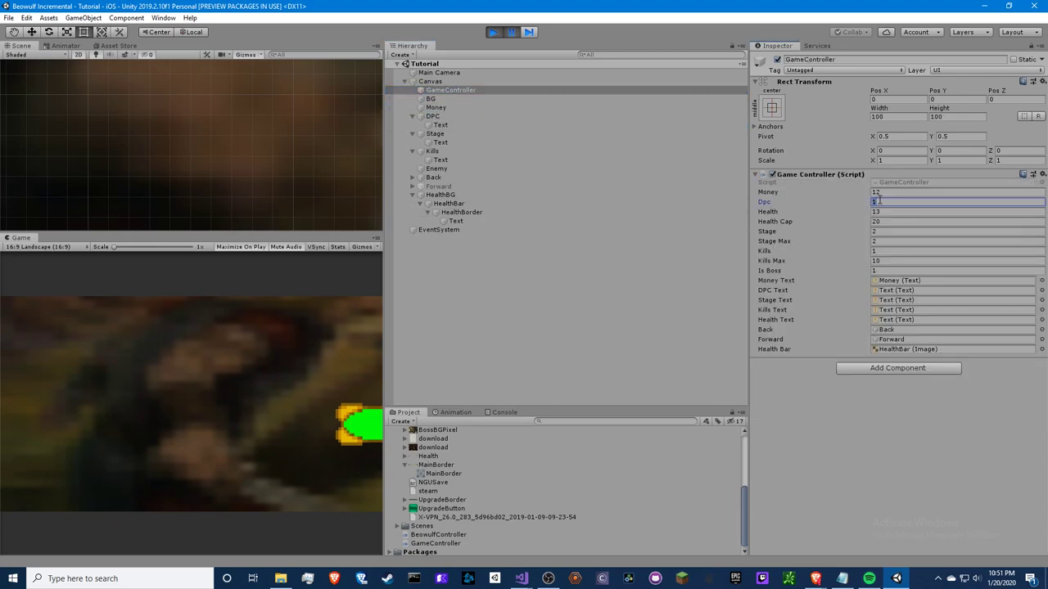
text(5)
key(Return)
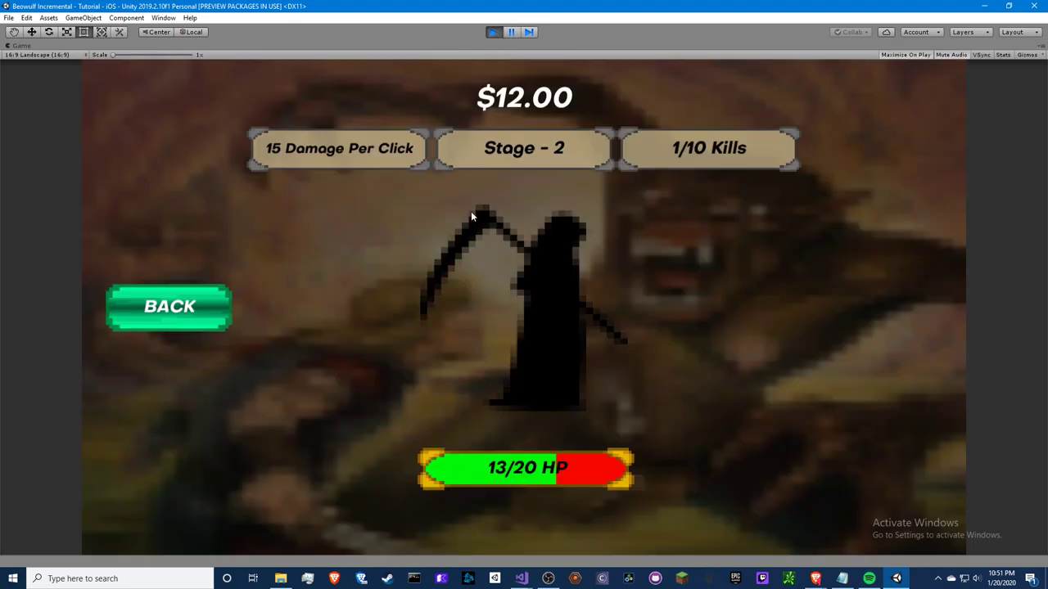
Start a playtest and hit the reaper repeatedly with the 15 damage per click.
double_click(505, 365)
double_click(506, 362)
double_click(505, 362)
triple_click(504, 360)
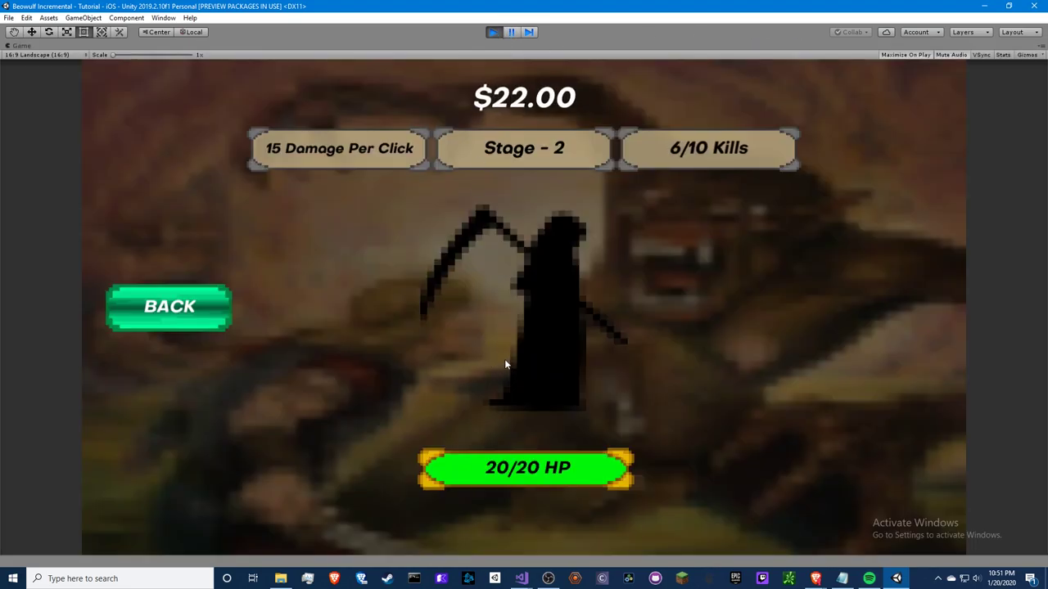
double_click(506, 359)
double_click(507, 352)
double_click(507, 353)
double_click(507, 352)
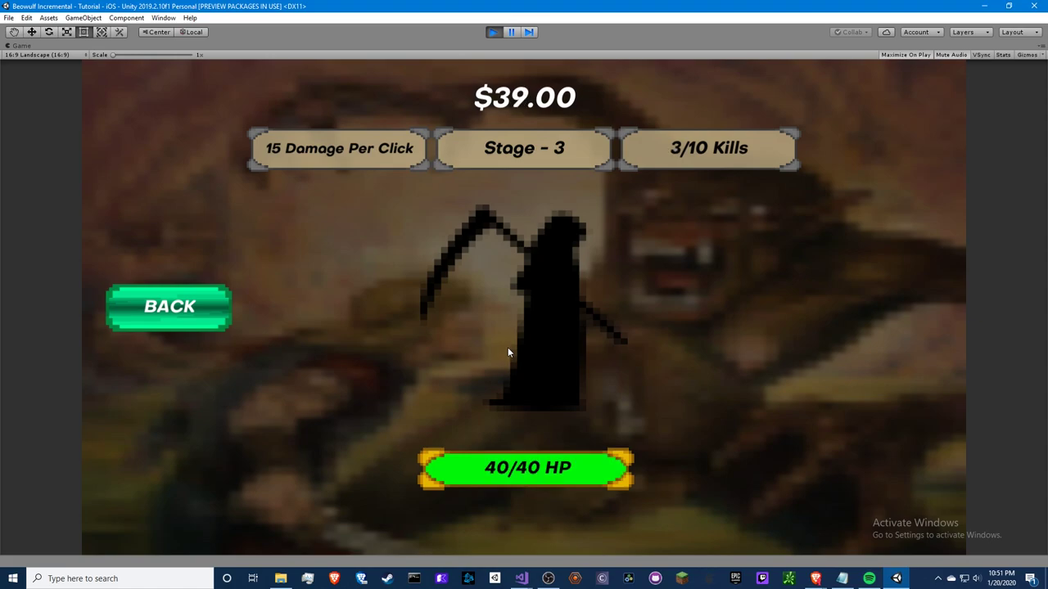
double_click(508, 349)
double_click(507, 350)
double_click(508, 350)
double_click(508, 350)
double_click(510, 328)
triple_click(516, 307)
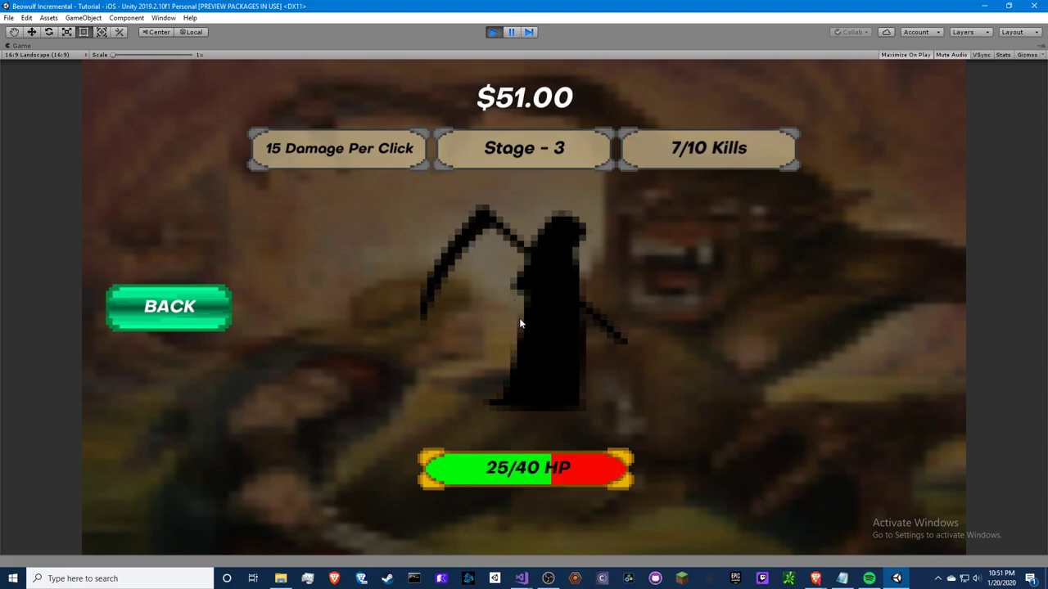
triple_click(523, 331)
triple_click(522, 340)
Step back and forth between stages with the stage arrows, advancing to Stage 4.
click(204, 315)
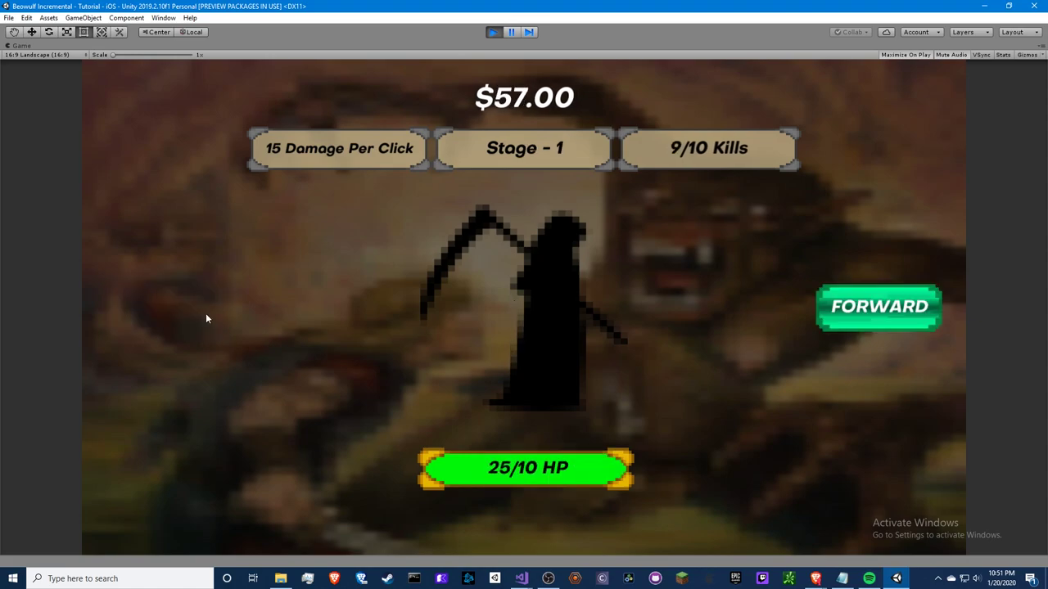
click(879, 308)
click(878, 308)
click(172, 308)
click(172, 308)
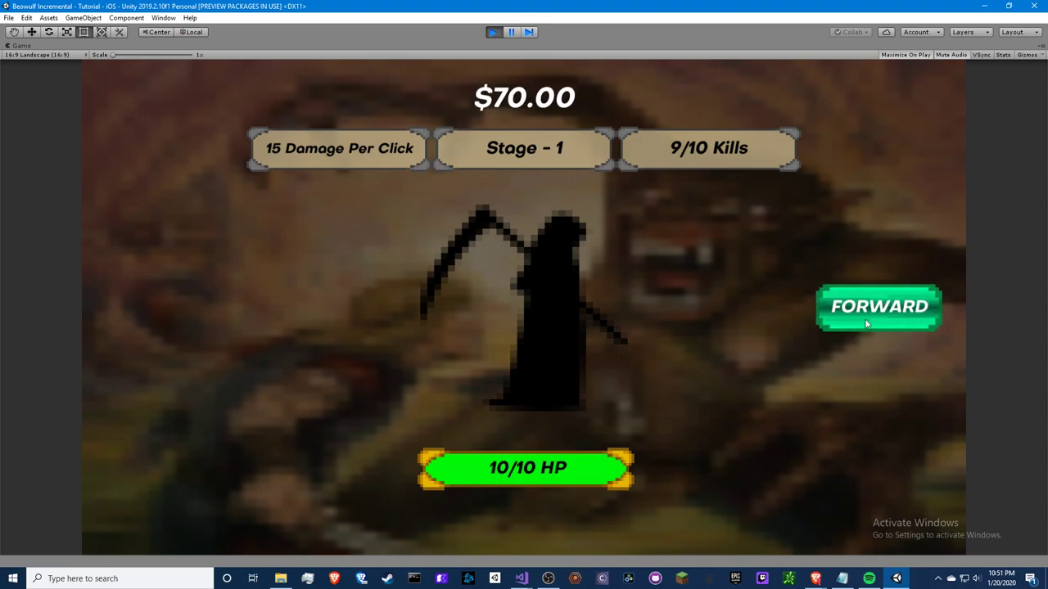
click(866, 323)
click(536, 325)
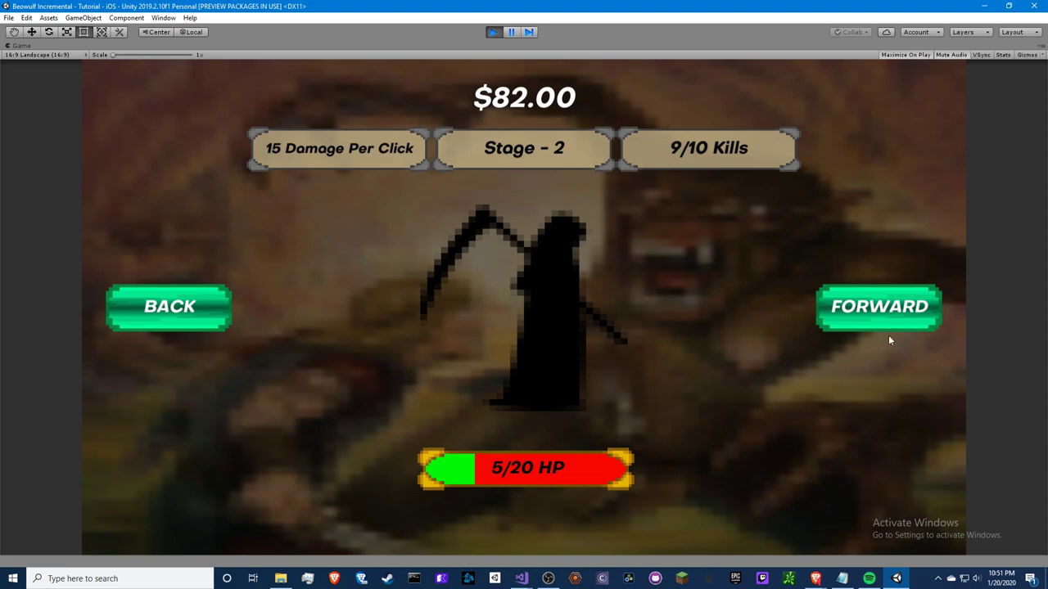
click(857, 314)
click(530, 316)
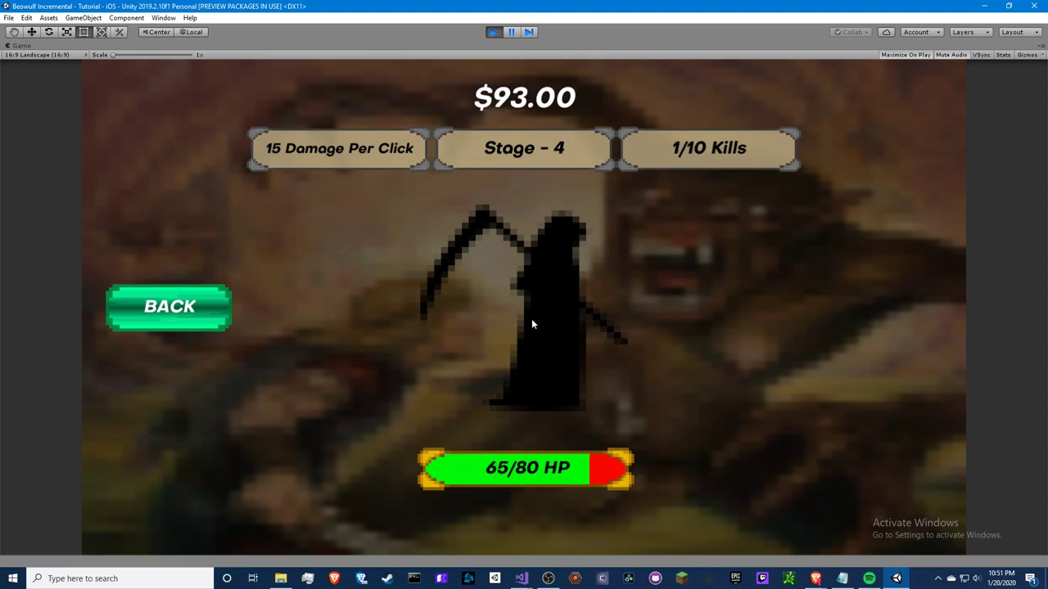
Hit the Stage 4 reaper several times and calculate 80/14 in Windows search.
click(531, 326)
click(530, 328)
click(530, 330)
click(531, 332)
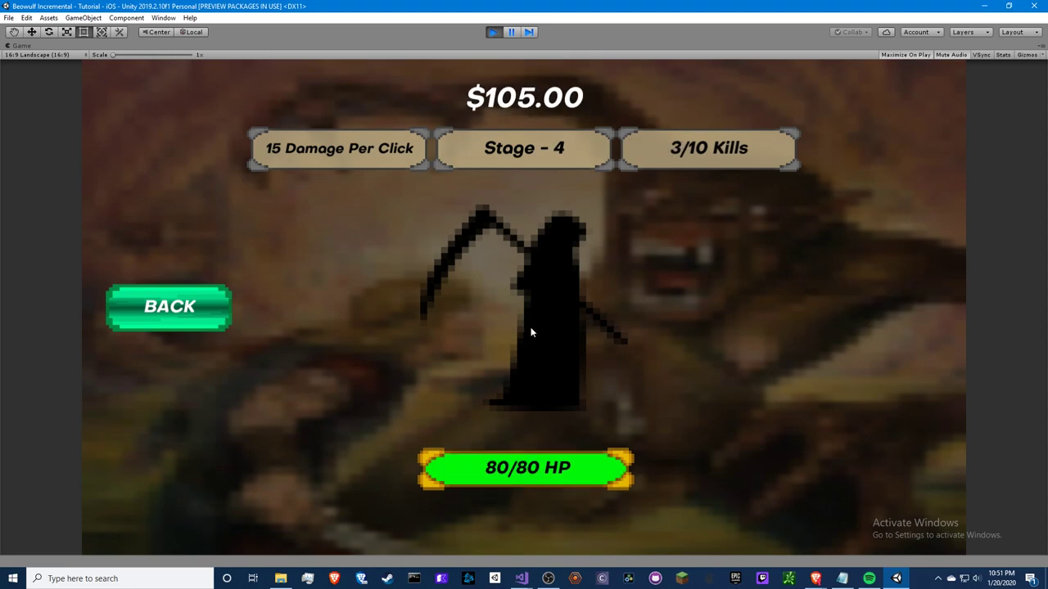
double_click(530, 332)
double_click(532, 330)
double_click(533, 329)
click(532, 330)
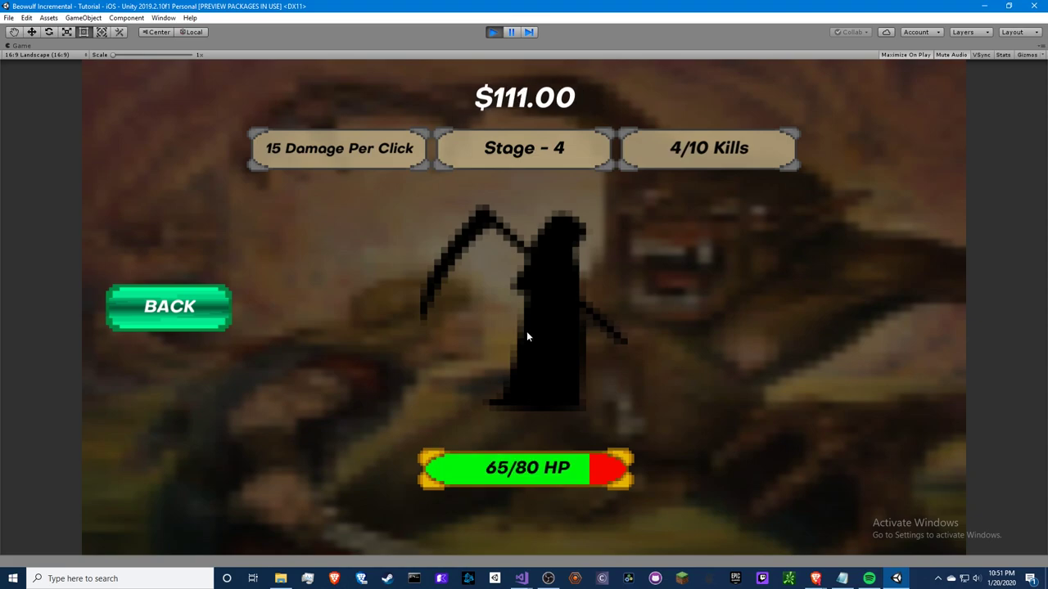
click(135, 583)
text(80/)
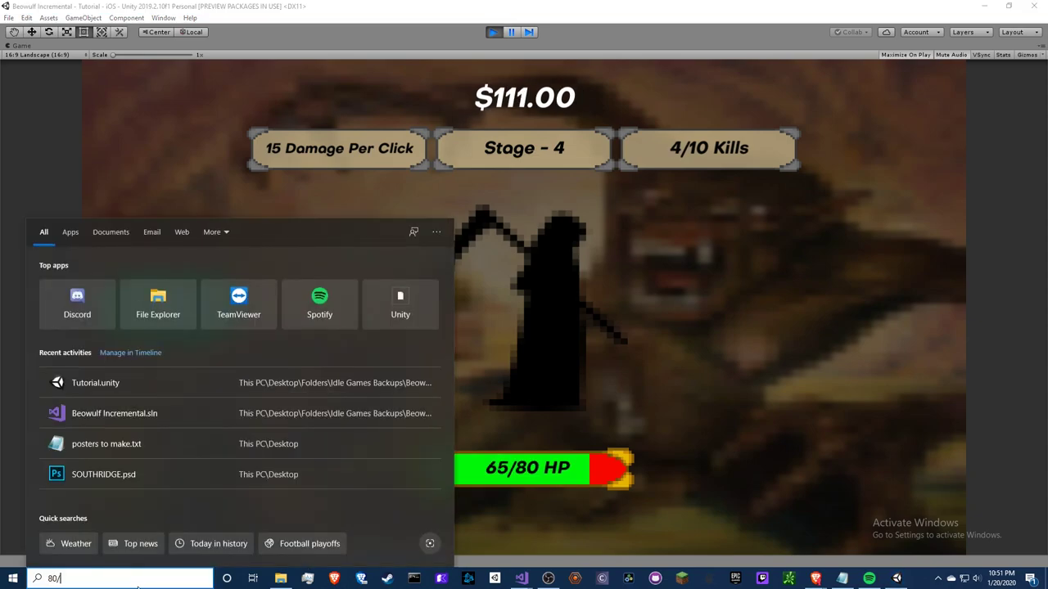
text(14)
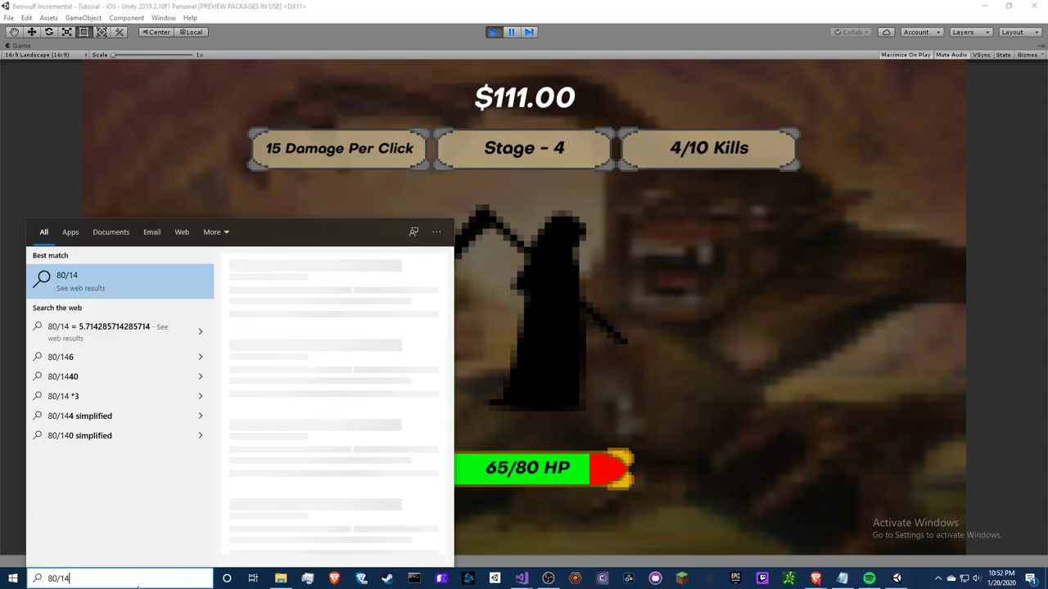
Keep killing enemies until the 1600 HP Stage 5 boss appears, hit it, then stop Play mode.
double_click(558, 298)
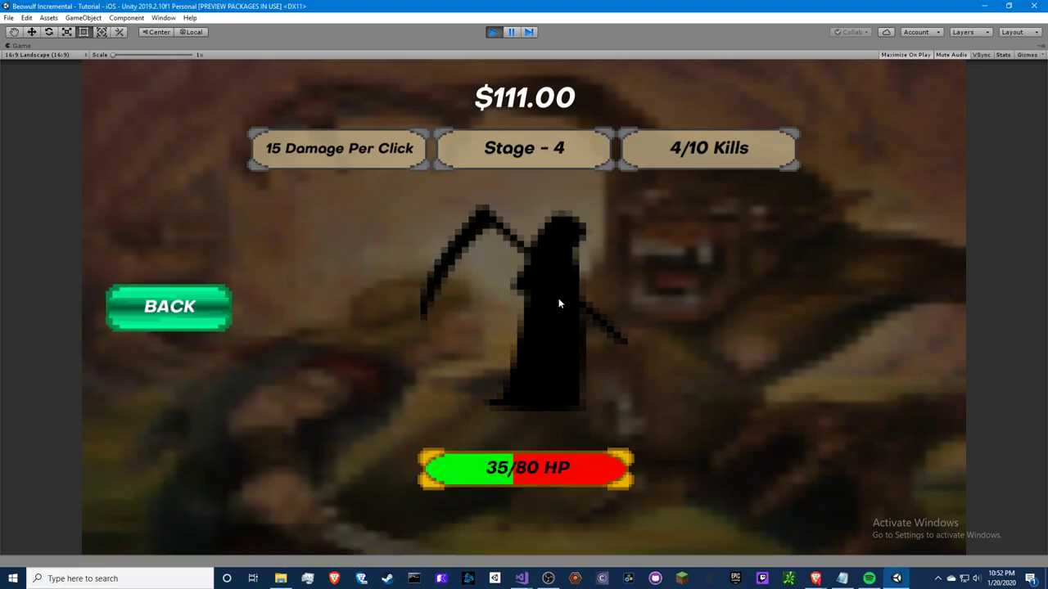
triple_click(558, 298)
triple_click(558, 303)
triple_click(555, 305)
double_click(553, 302)
double_click(548, 304)
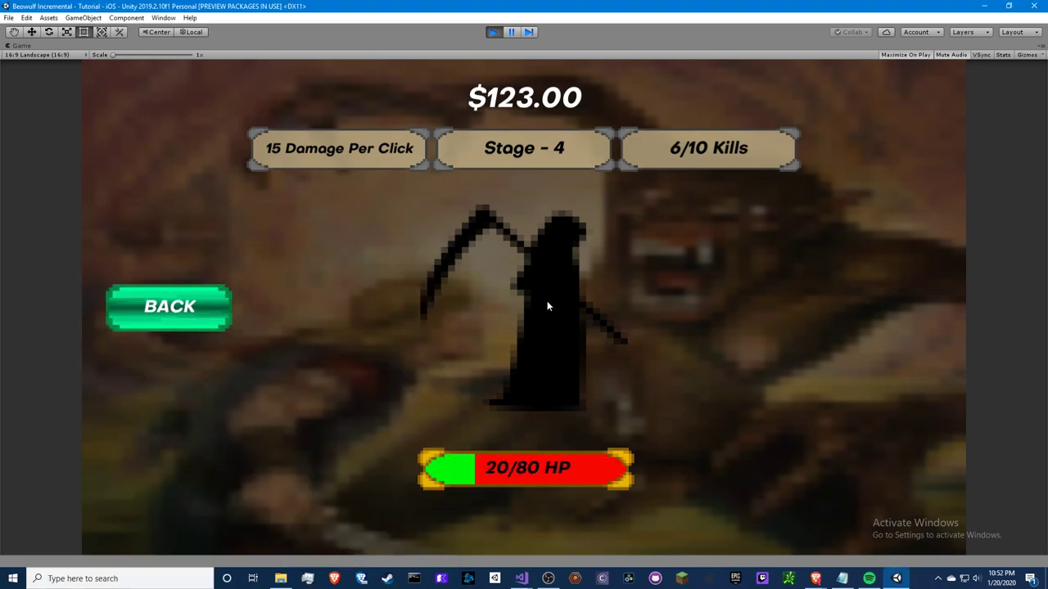
triple_click(547, 305)
double_click(547, 306)
double_click(549, 308)
double_click(548, 307)
double_click(547, 307)
double_click(545, 308)
double_click(545, 308)
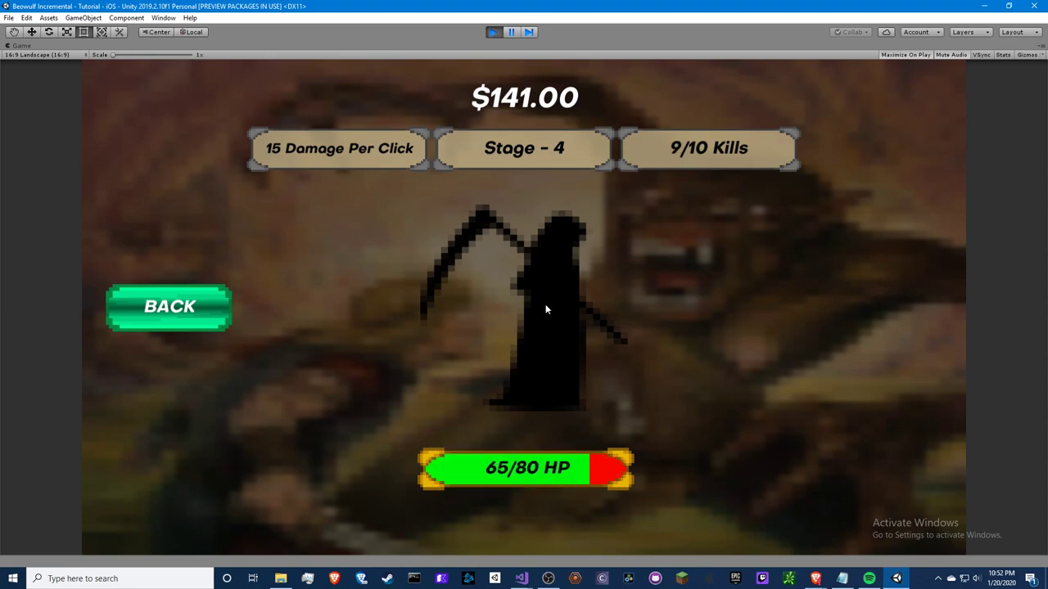
triple_click(545, 319)
double_click(543, 330)
triple_click(543, 330)
triple_click(540, 331)
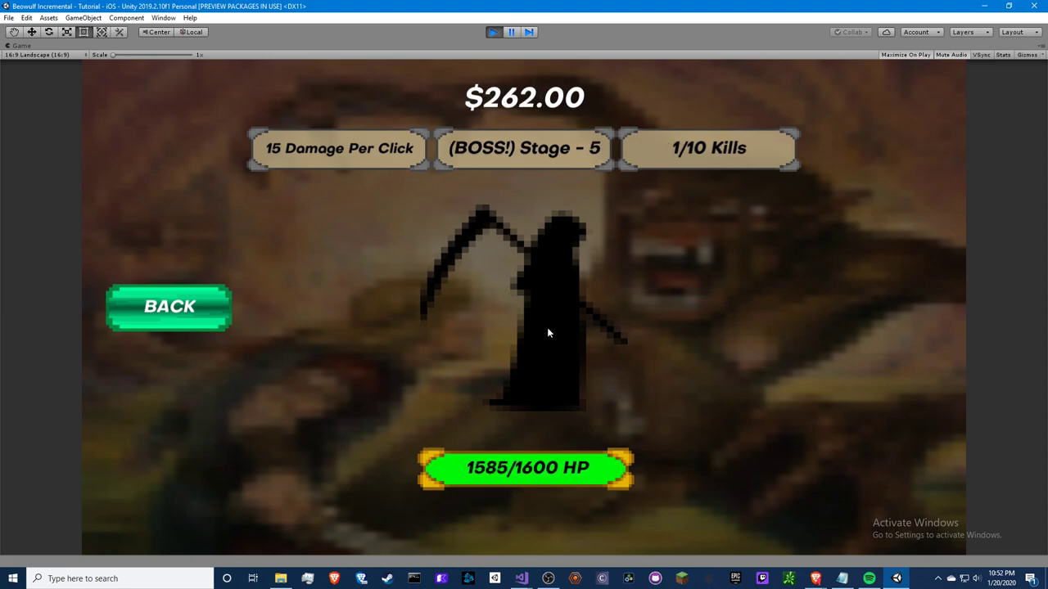
double_click(546, 328)
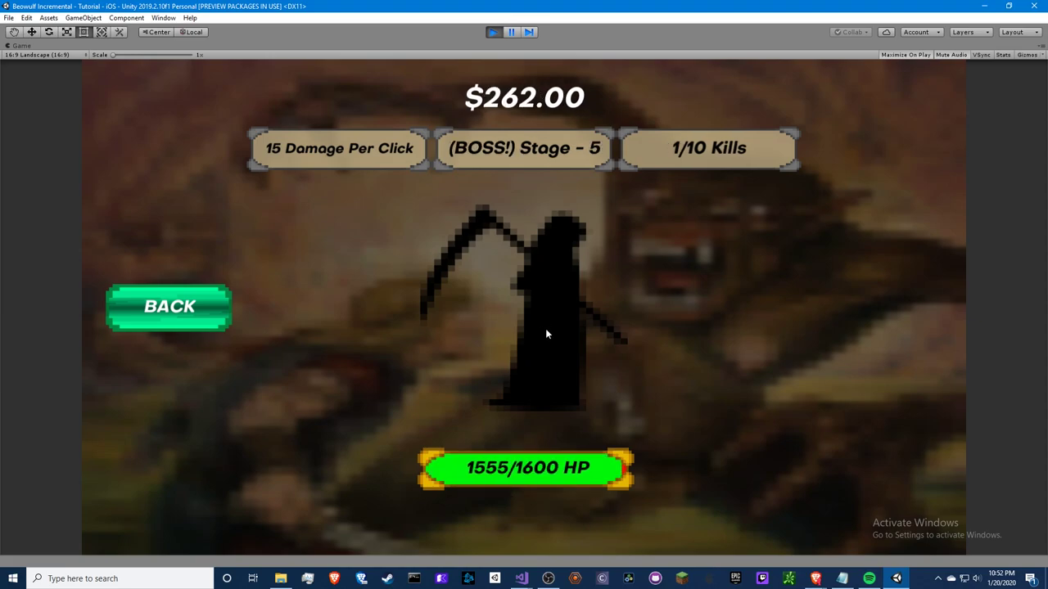
click(493, 32)
Cut the healthCap = 10 * System.Math.Pow(2, stage - 1) * isBoss formula out of Update.
key(alt+Tab)
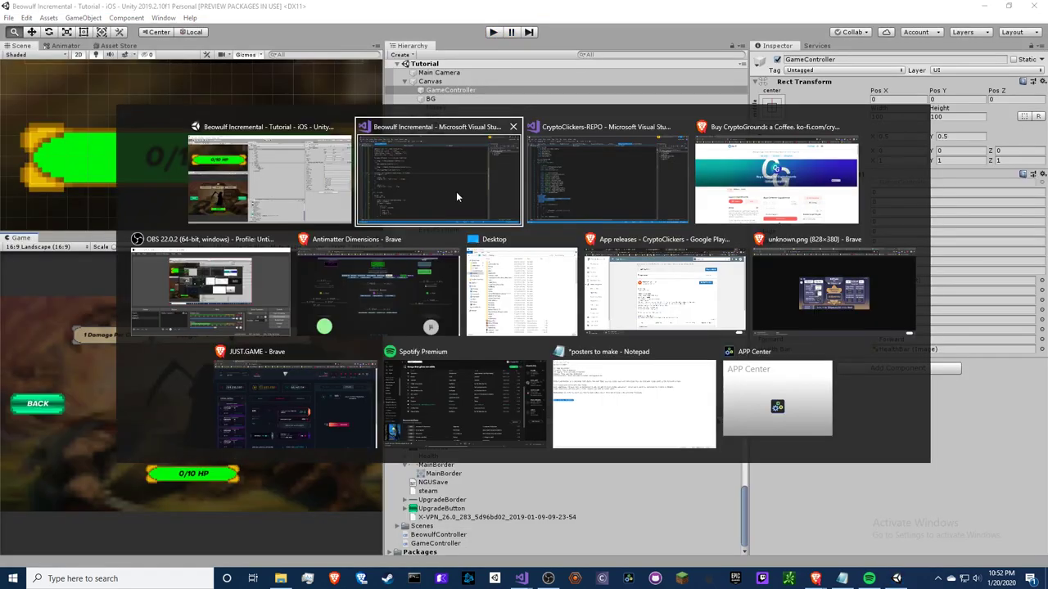
click(438, 187)
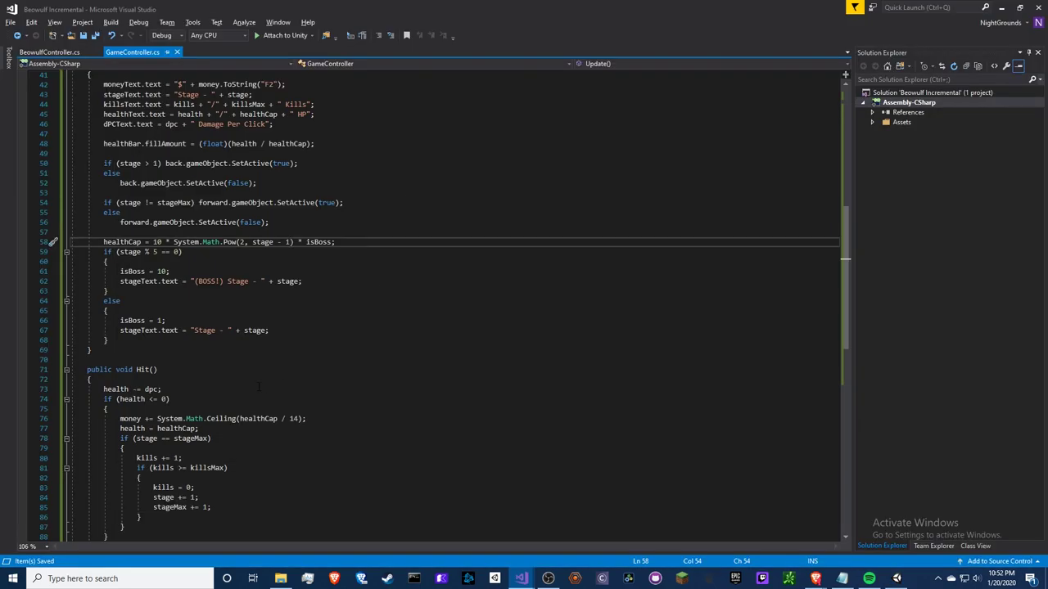
scroll(258, 387, down, 5)
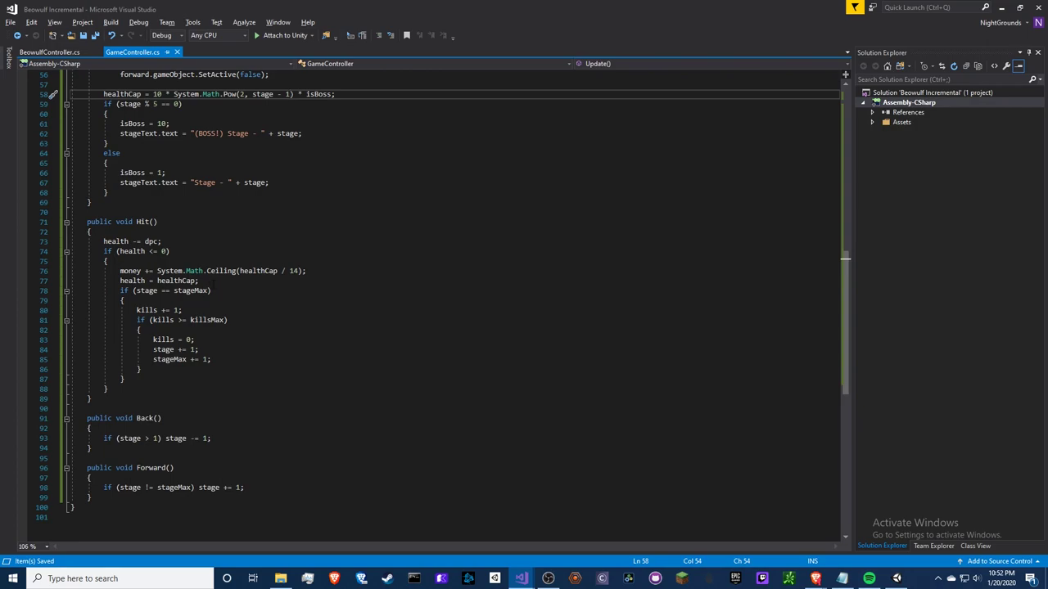
drag(351, 94, 351, 86)
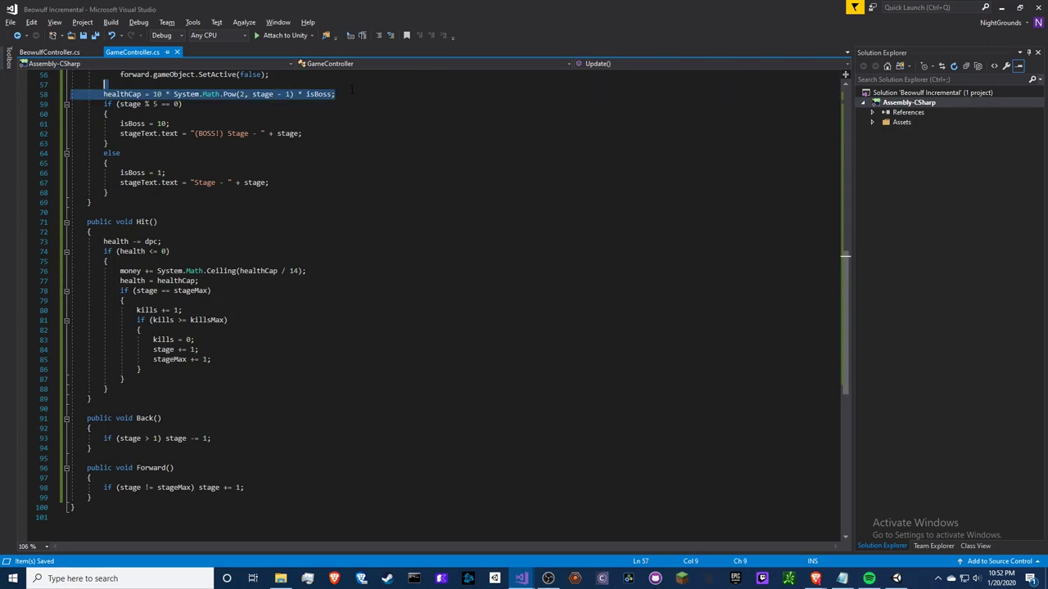
scroll(245, 279, up, 5)
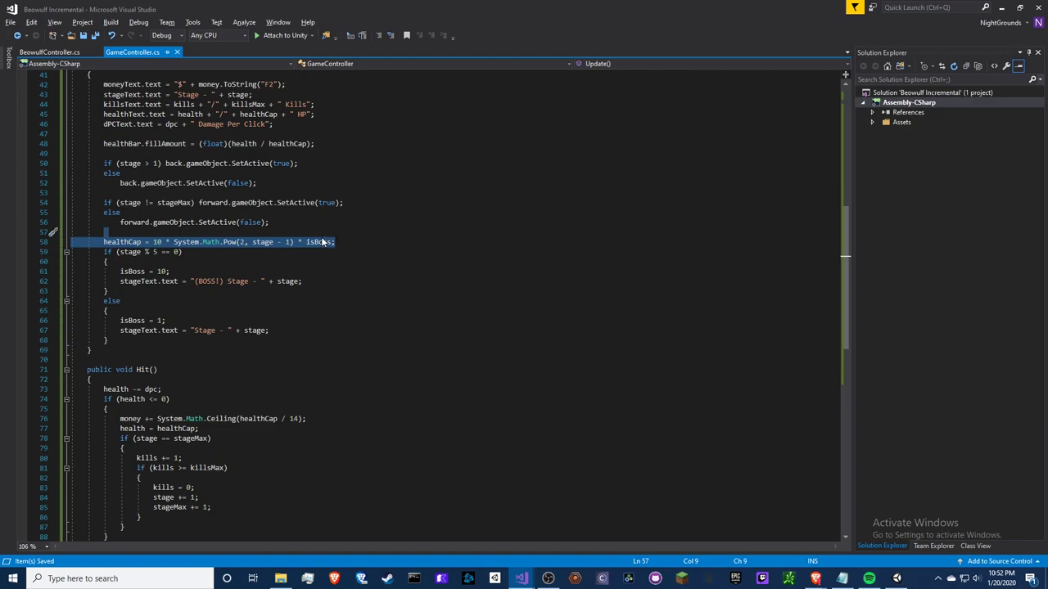
shift+click(234, 242)
shift+click(158, 242)
key(ctrl+x)
Turn the healthCap field declaration into a property with an empty brace block.
scroll(845, 257, up, 13)
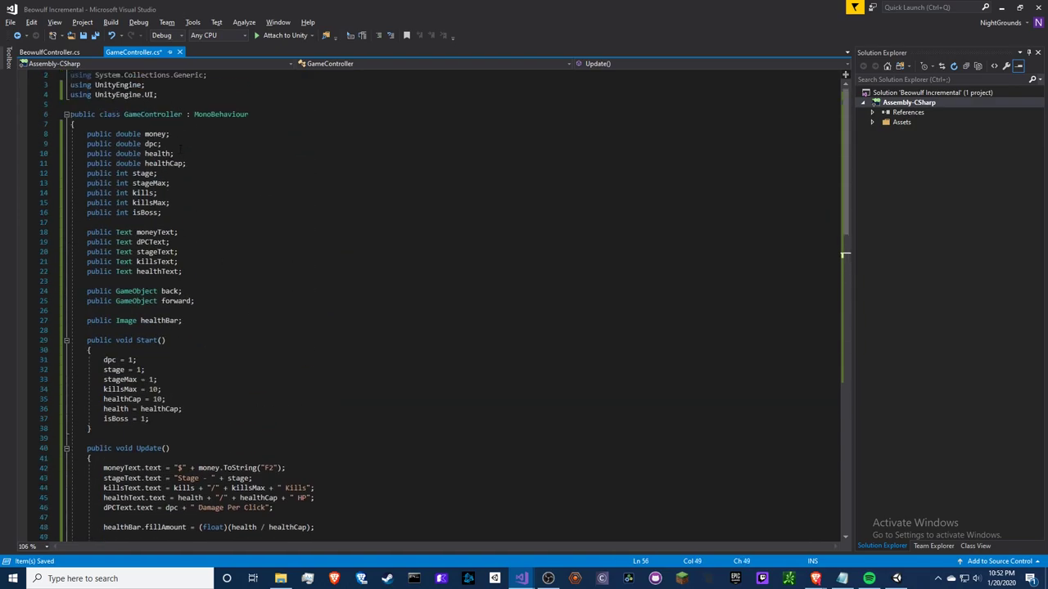
click(184, 163)
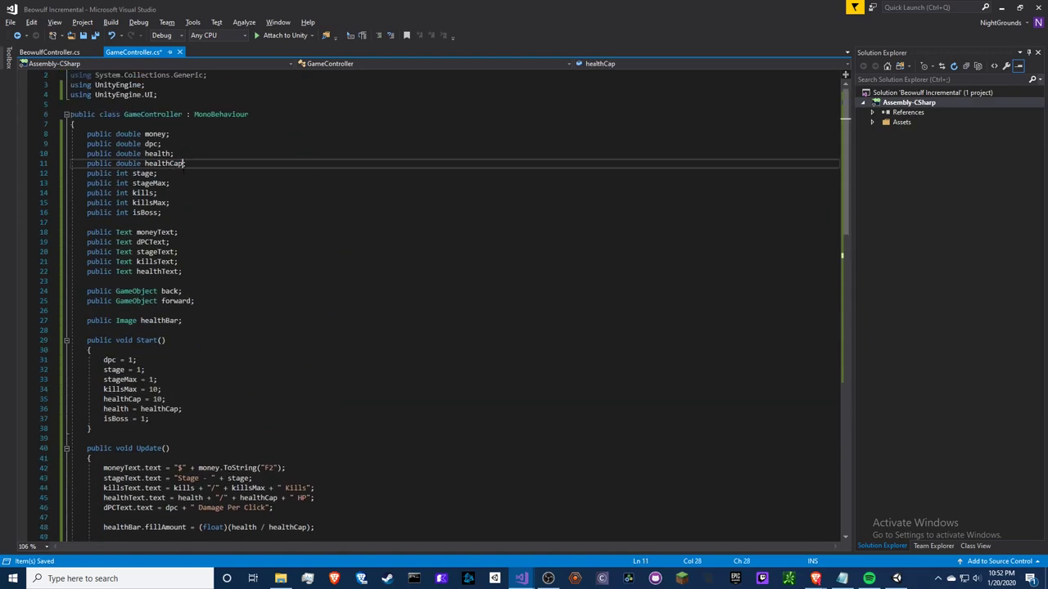
key(Delete)
key(Return)
text({)
key(Return)
text(})
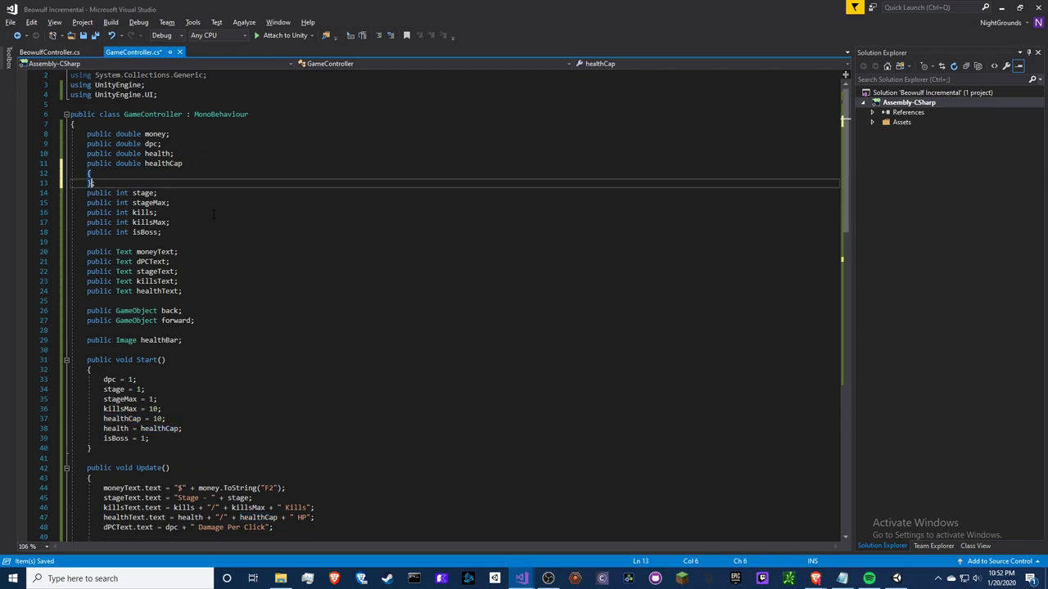
key(Return)
Add a get accessor to healthCap that returns the pasted formula.
text(get)
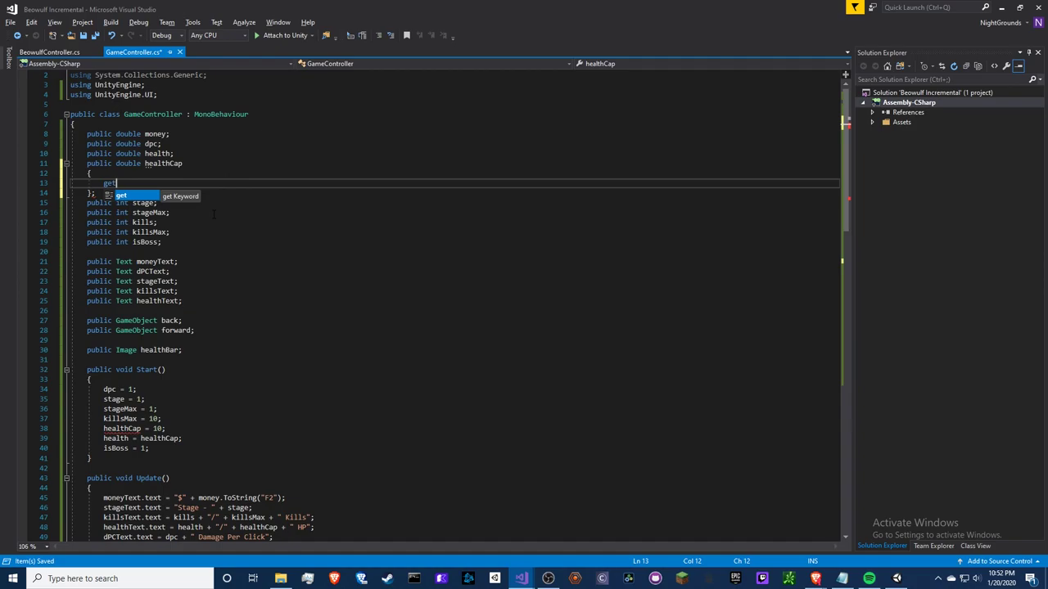
key(Return)
text({)
key(Return)
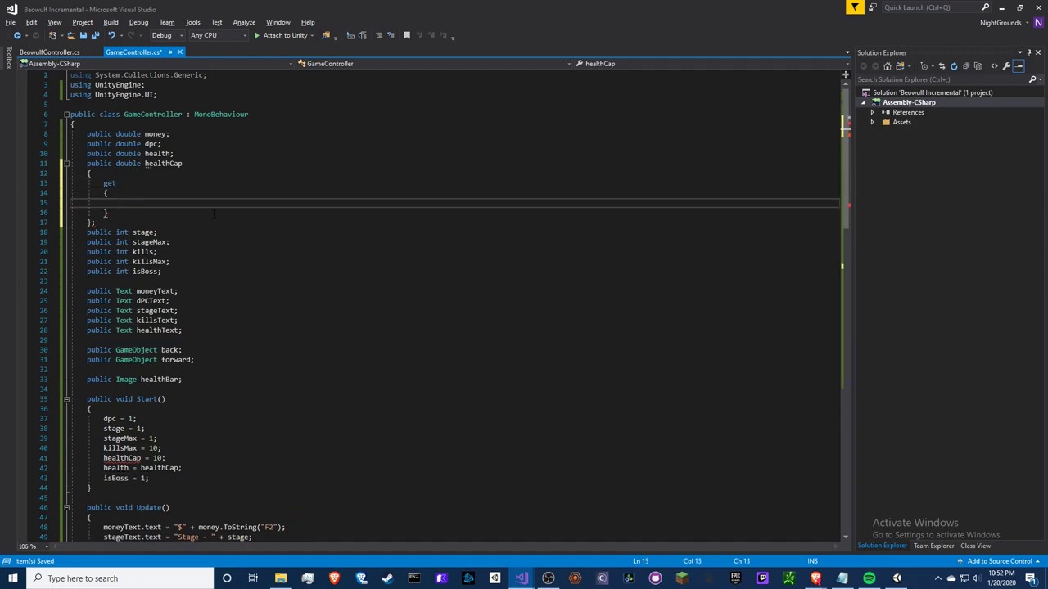
key(ctrl+v)
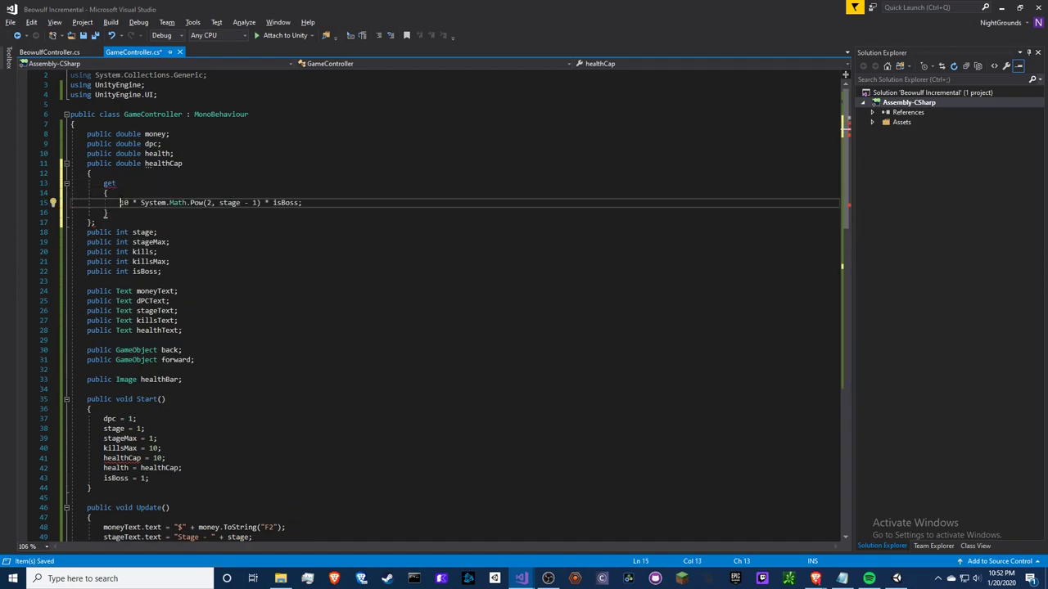
text(return)
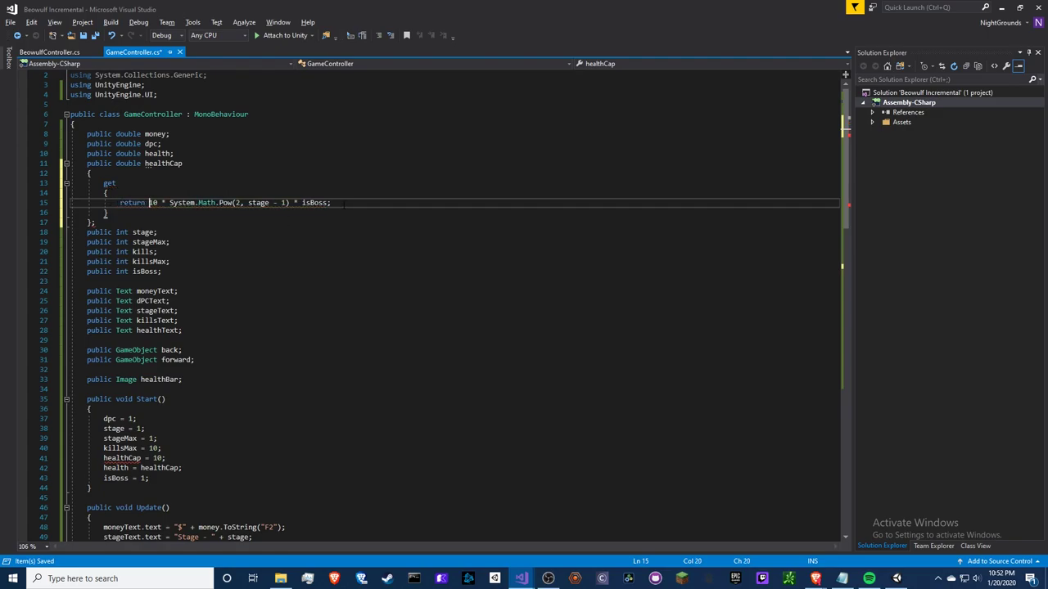
click(139, 219)
key(BackSpace)
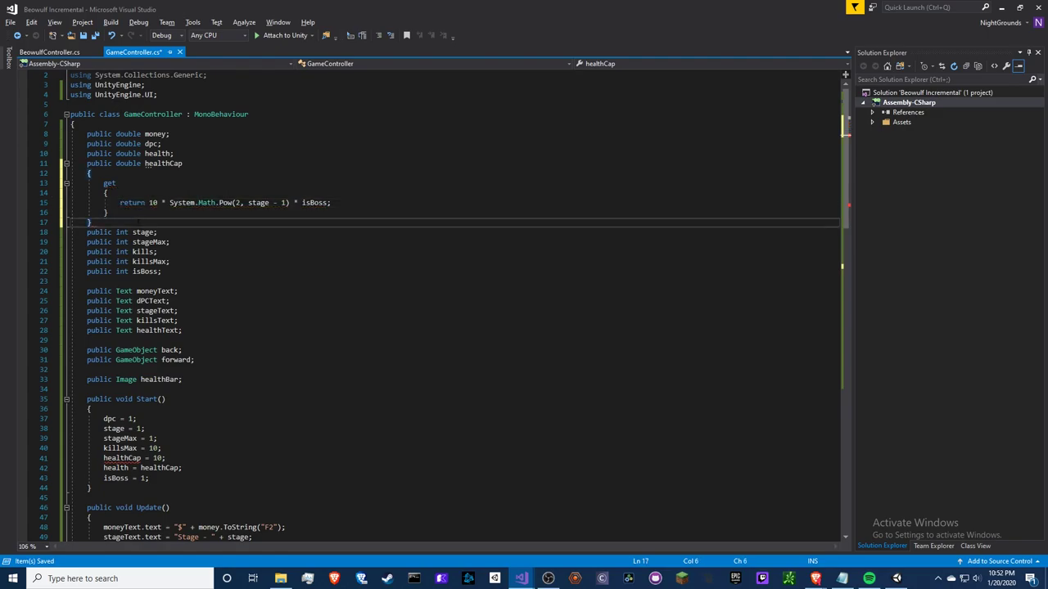
key(Return)
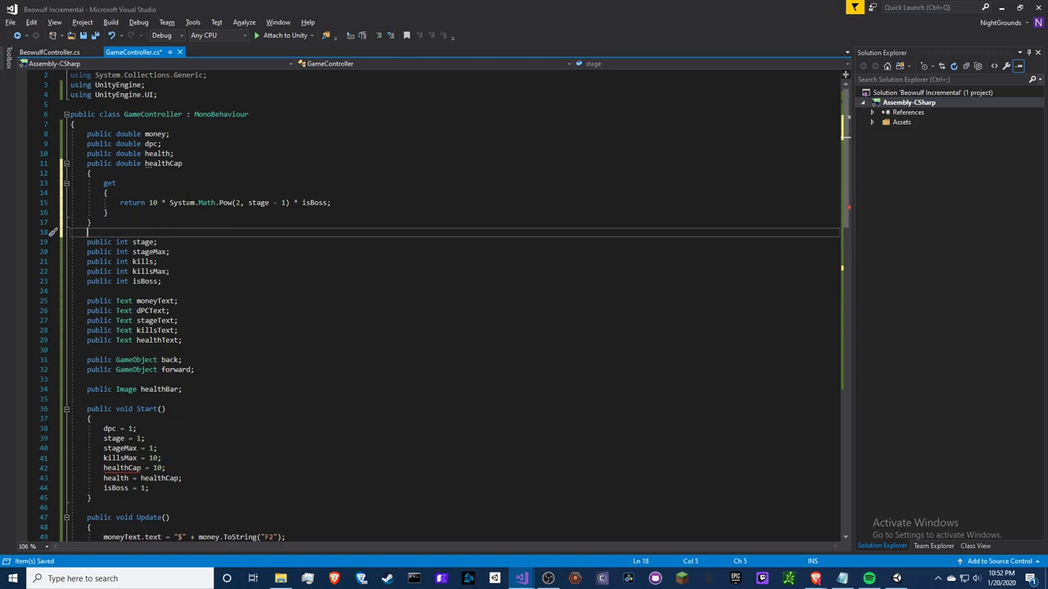
Delete the healthCap = 10 assignment from Start.
click(159, 167)
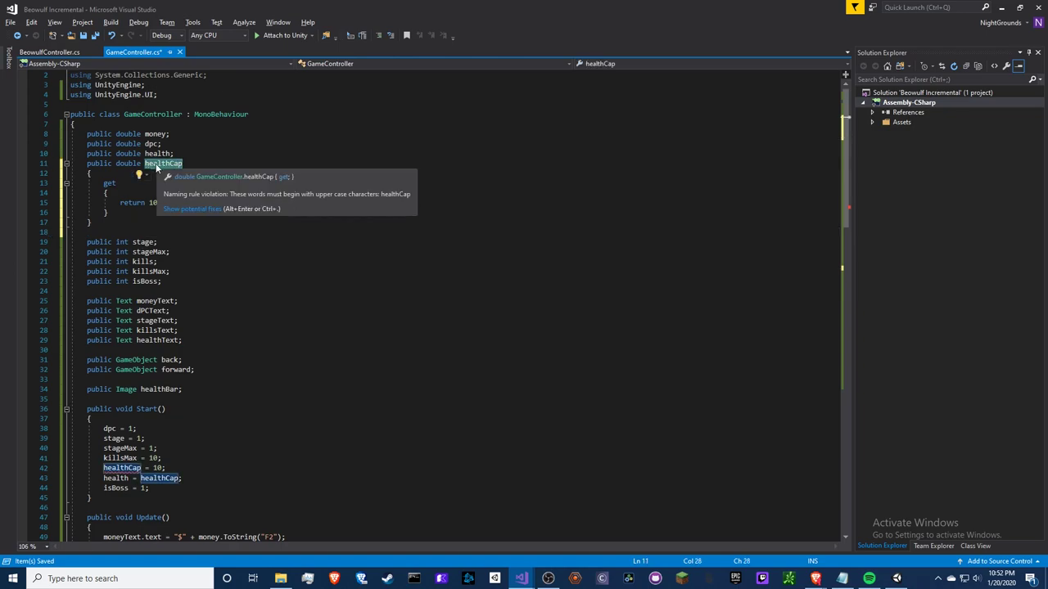
drag(120, 202, 332, 202)
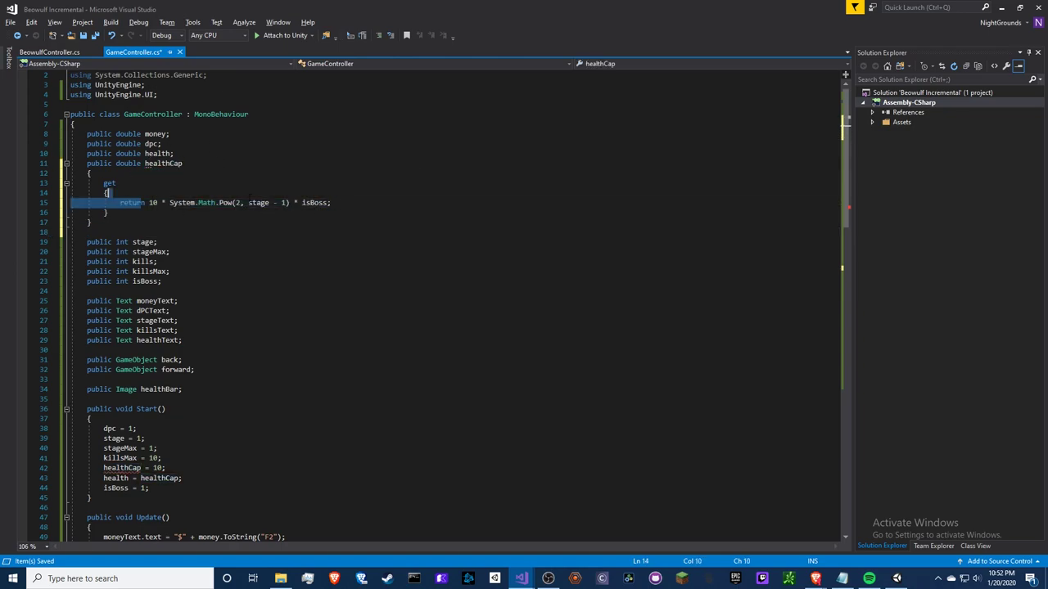
scroll(328, 245, down, 3)
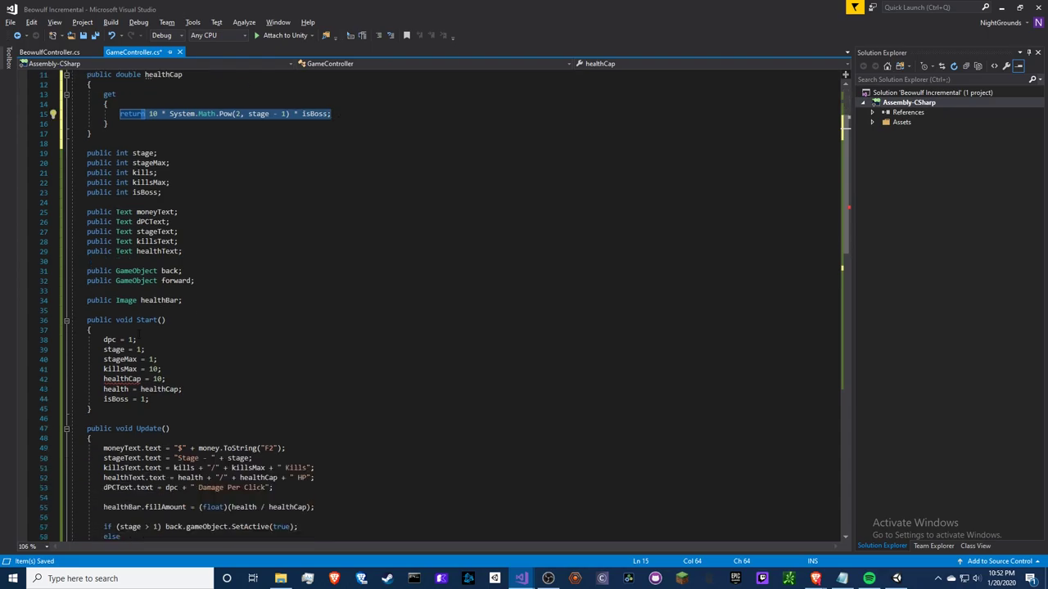
scroll(328, 246, down, 1)
drag(167, 350, 164, 339)
key(BackSpace)
scroll(196, 270, up, 3)
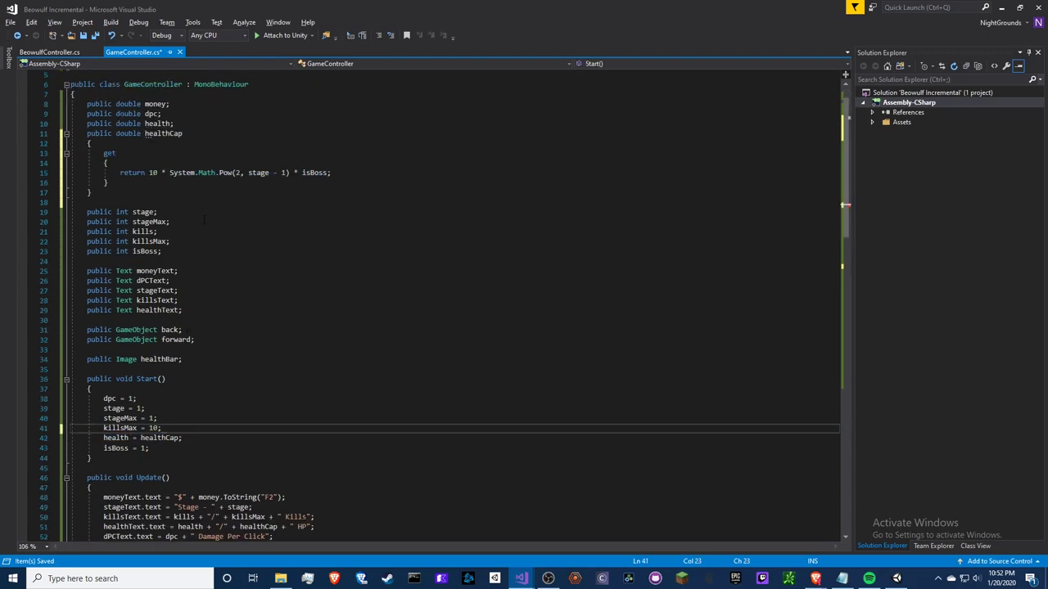
scroll(843, 205, down, 12)
scroll(843, 205, down, 5)
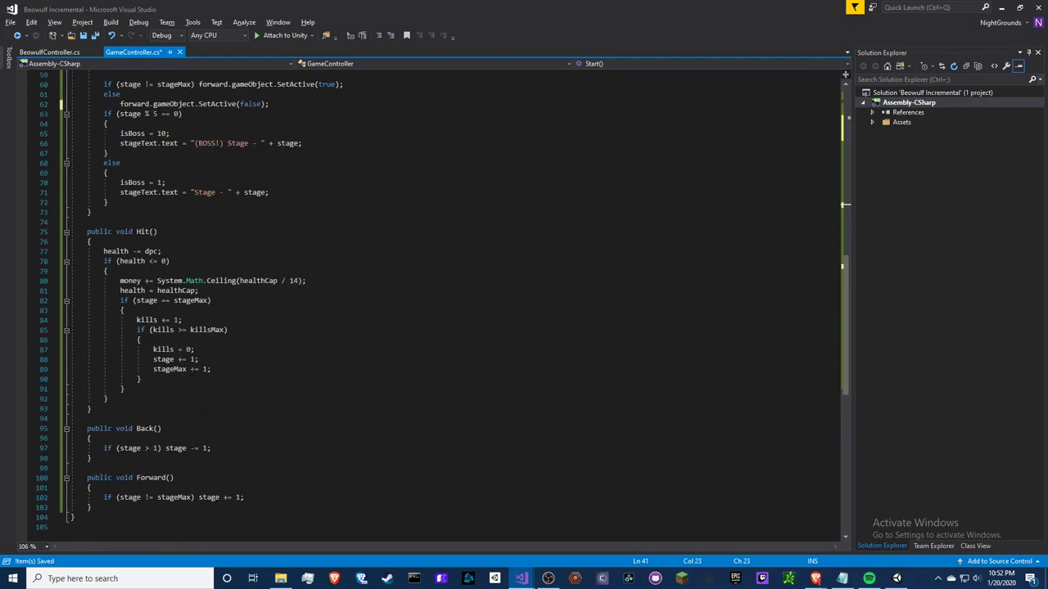
key(super+Tab)
click(423, 196)
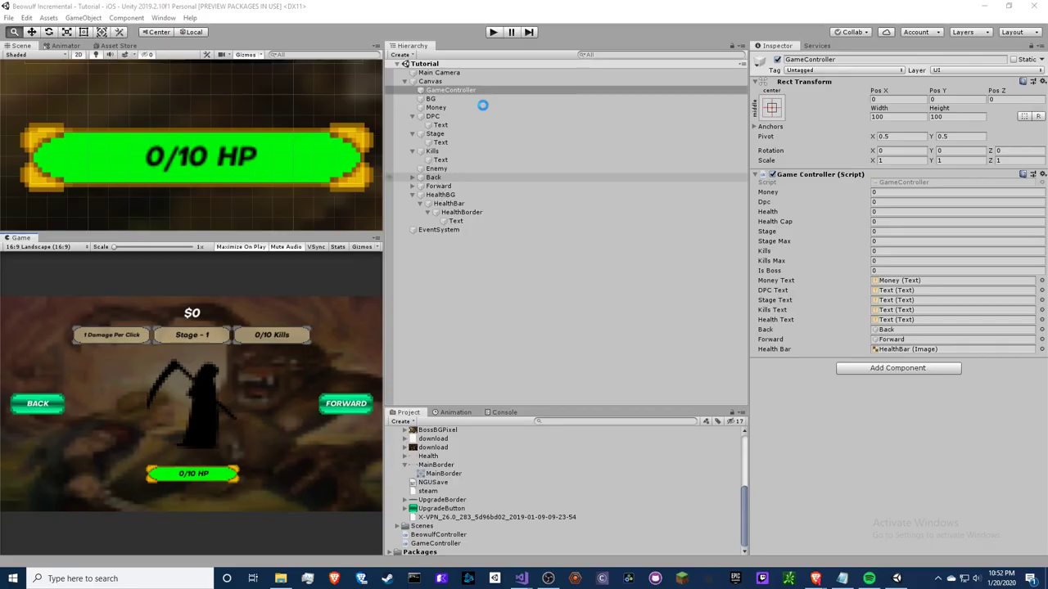
Run the game and kill two enemies, reaching $2.00 and 2/10 Kills, then stop it.
click(493, 32)
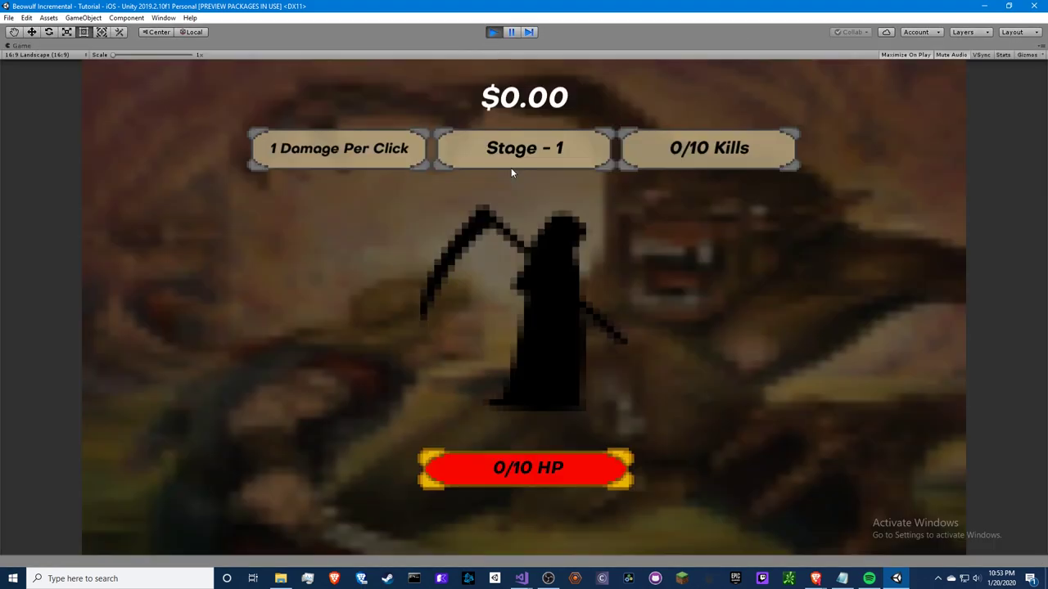
triple_click(559, 367)
double_click(558, 368)
double_click(556, 368)
double_click(554, 369)
double_click(552, 369)
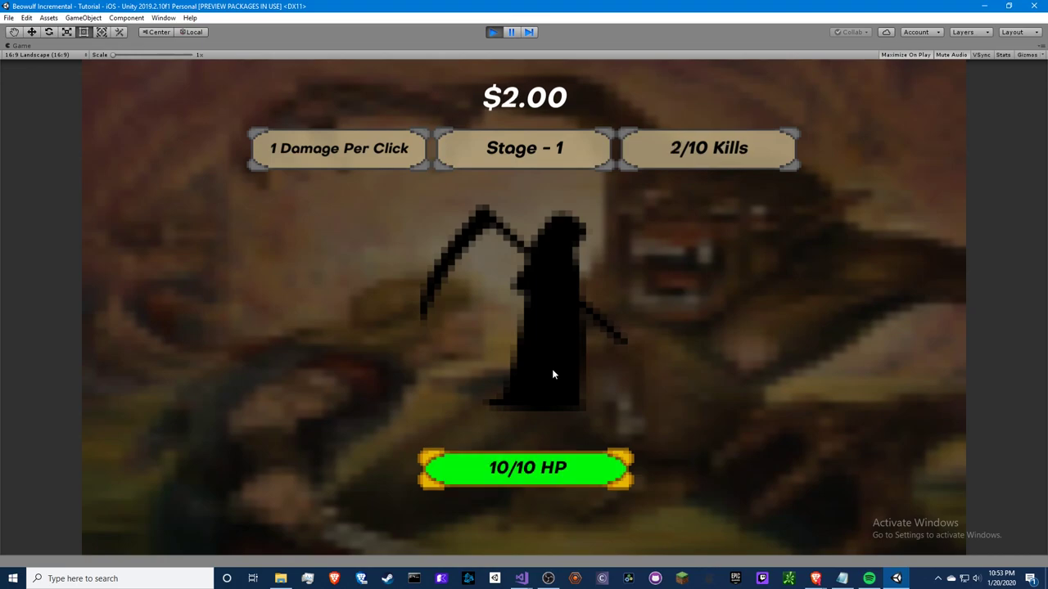
double_click(552, 369)
click(494, 32)
key(alt+Tab)
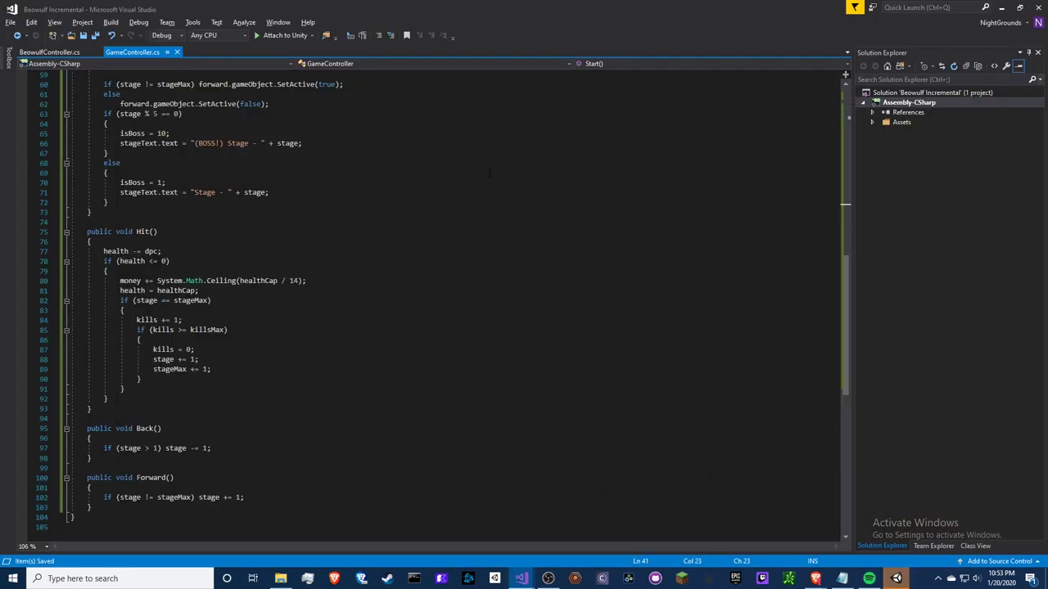
Replace healthCap with 10 in Start's health assignment and save GameController.cs.
click(330, 212)
scroll(330, 212, up, 7)
scroll(192, 261, up, 5)
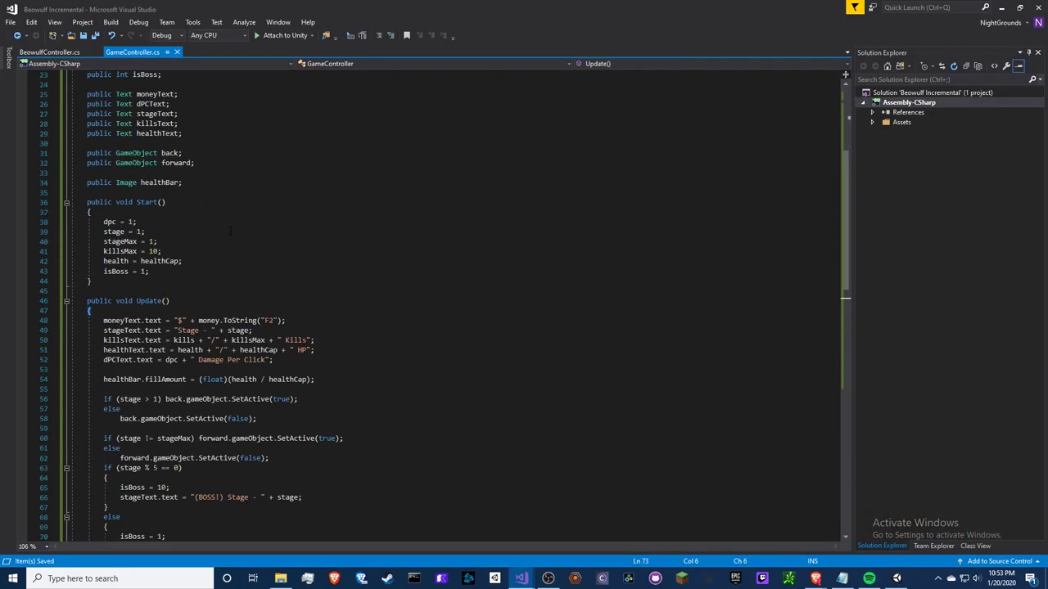
click(193, 261)
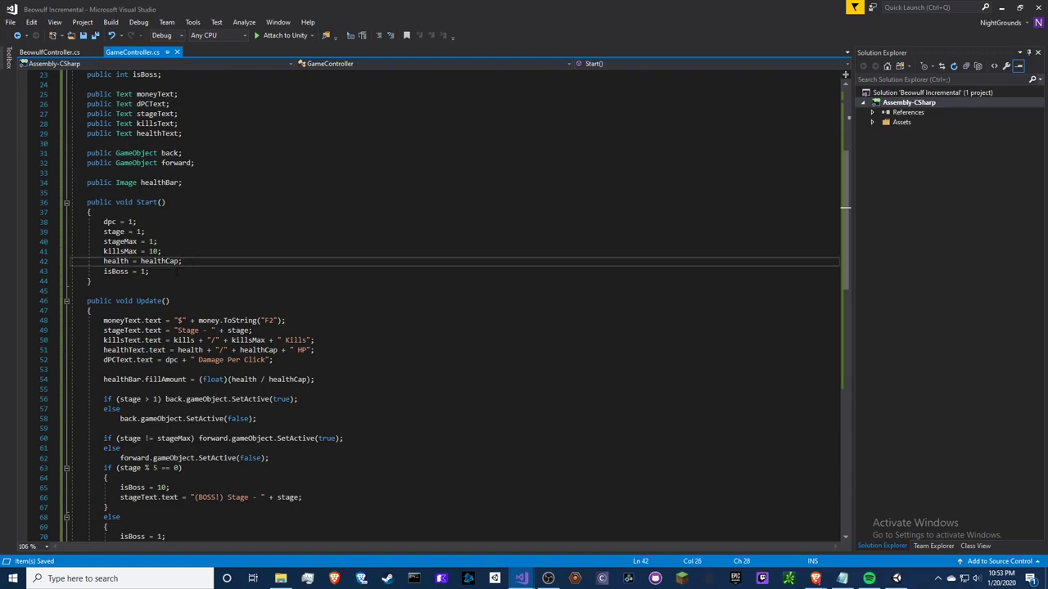
double_click(167, 262)
text(10)
key(ctrl+s)
key(alt+Tab)
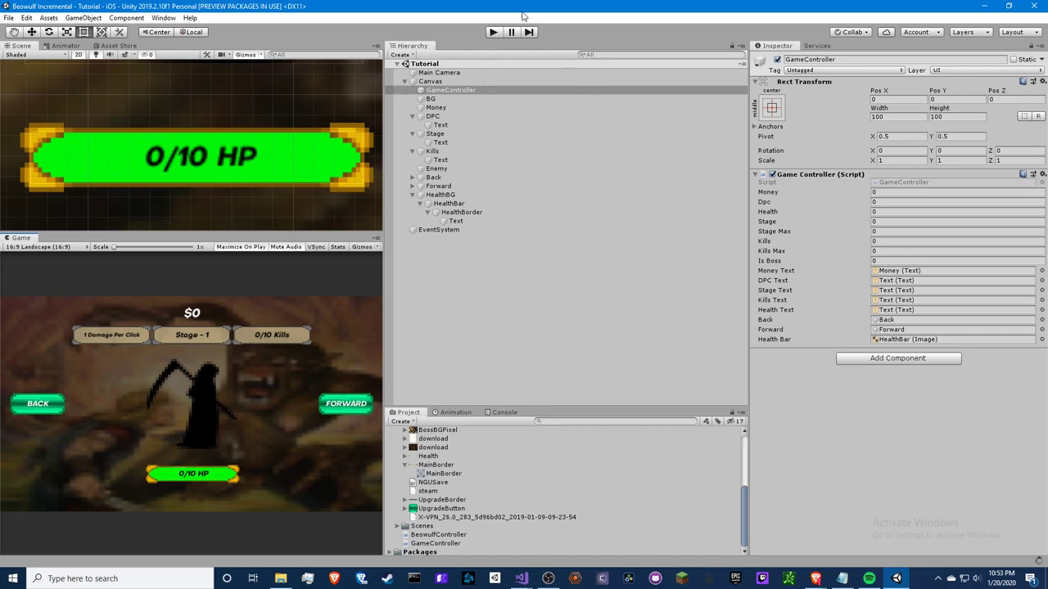
Start the playtest, hit the enemy, and raise damage per click to 36.
click(493, 32)
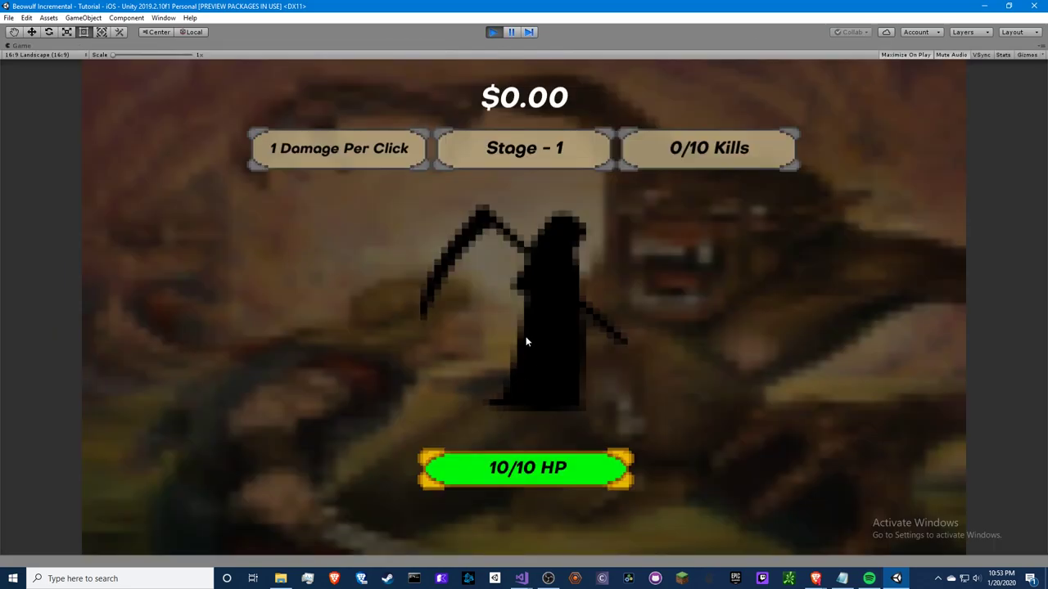
double_click(526, 342)
triple_click(524, 339)
key(shift+space)
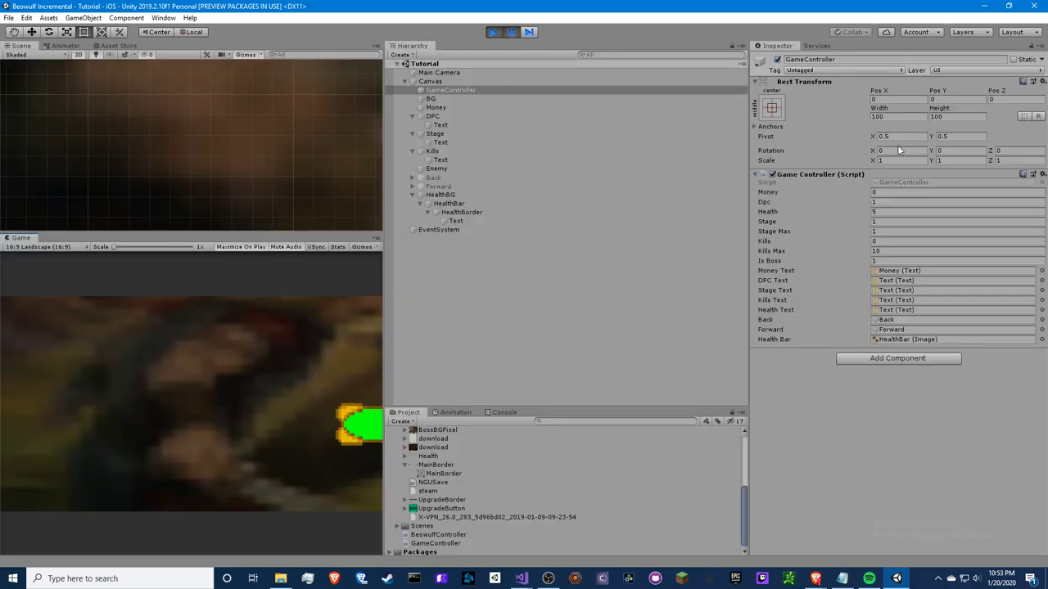
click(878, 202)
text(36)
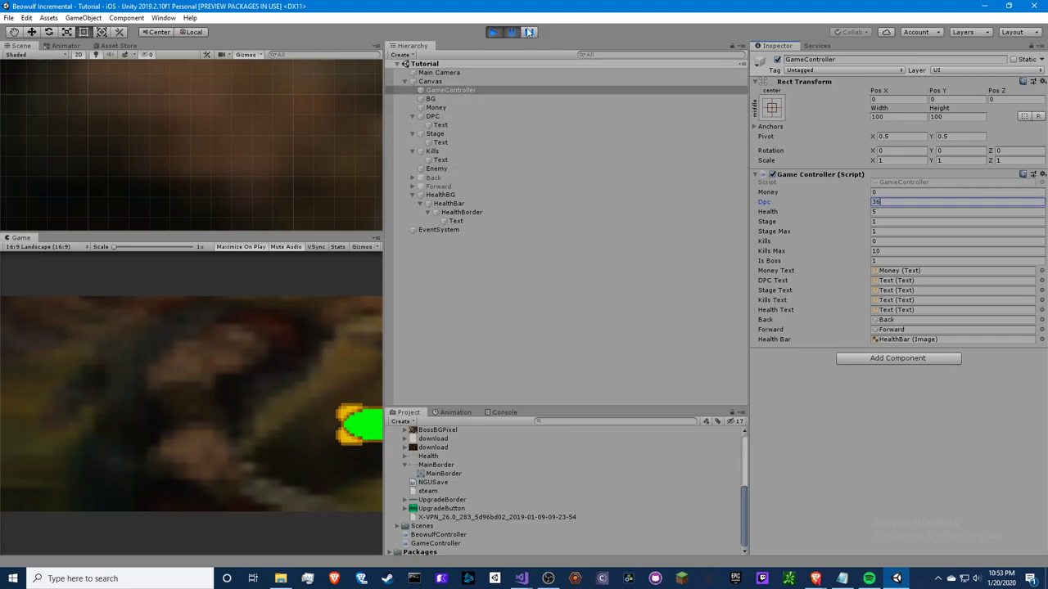
key(shift+space)
Kill enemies rapidly to advance through Stages 3 and 4.
triple_click(497, 280)
triple_click(497, 280)
triple_click(496, 280)
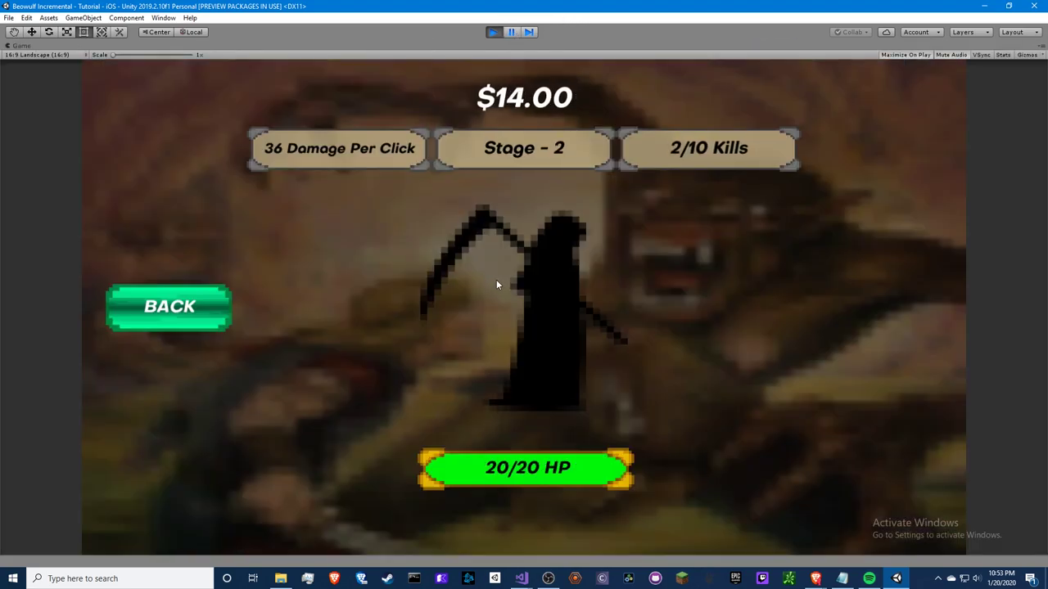
triple_click(496, 279)
triple_click(496, 278)
triple_click(497, 279)
triple_click(497, 278)
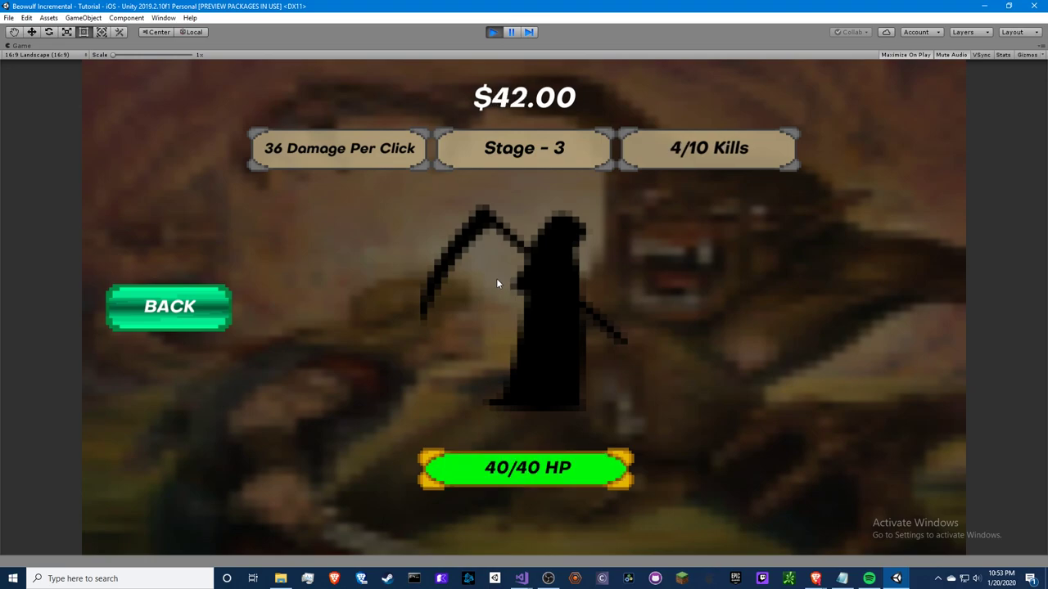
triple_click(496, 279)
triple_click(543, 300)
triple_click(544, 302)
triple_click(545, 302)
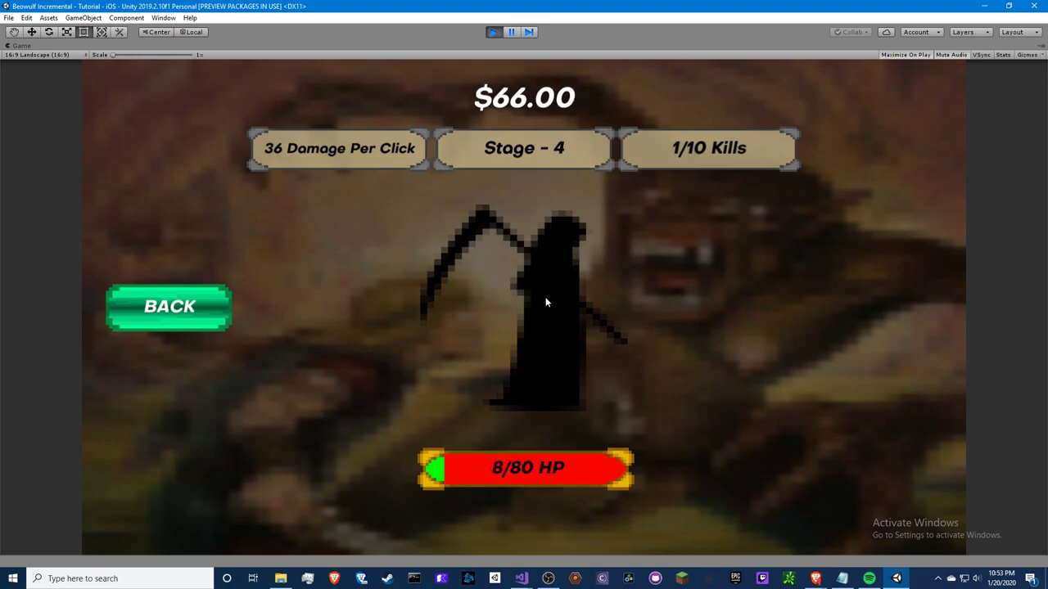
triple_click(546, 303)
triple_click(546, 304)
click(547, 305)
triple_click(544, 305)
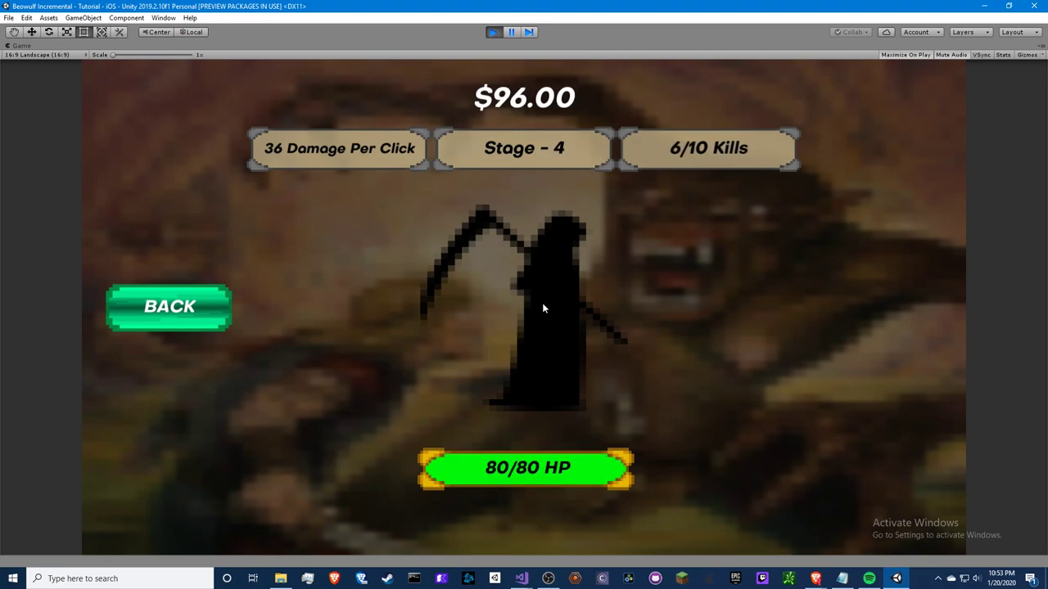
triple_click(543, 316)
Reach the Stage 5 boss with 1600 HP, attack it, then stop play mode.
triple_click(546, 328)
triple_click(547, 333)
click(544, 339)
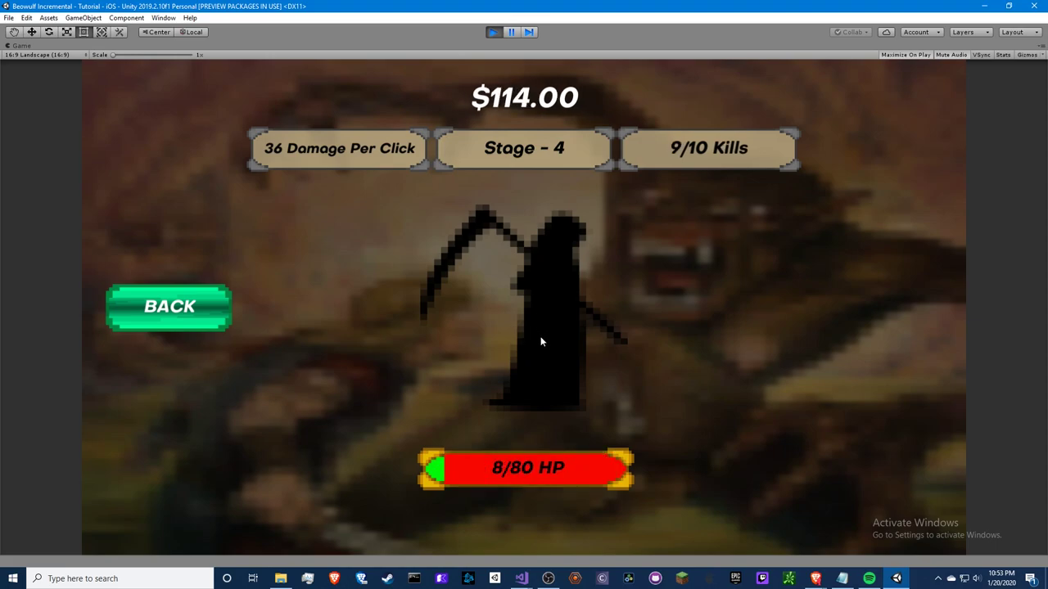
click(541, 337)
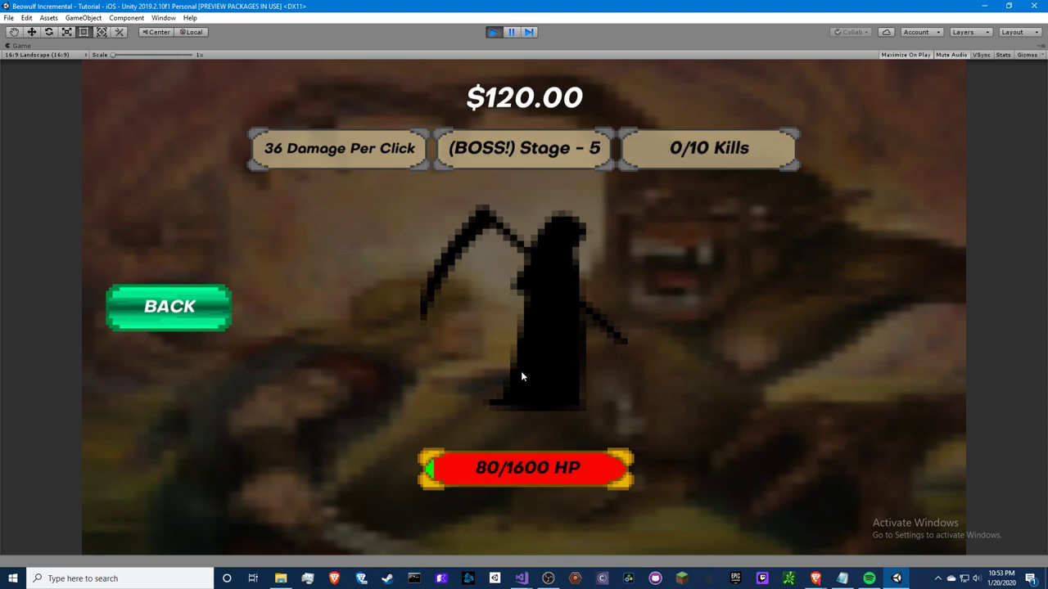
click(543, 332)
triple_click(548, 332)
double_click(548, 332)
double_click(548, 332)
double_click(549, 332)
double_click(548, 333)
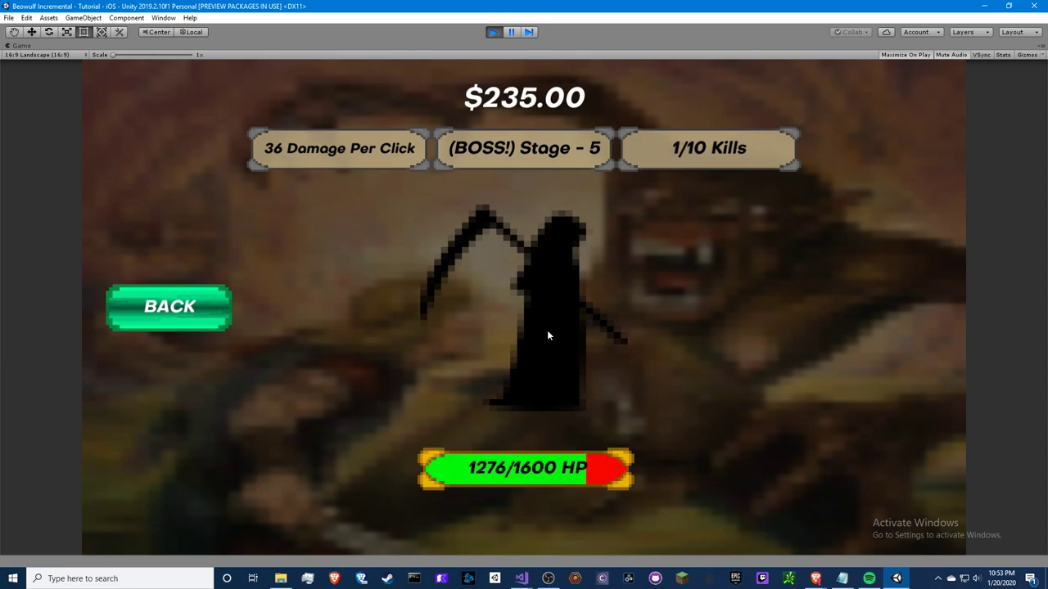
triple_click(549, 336)
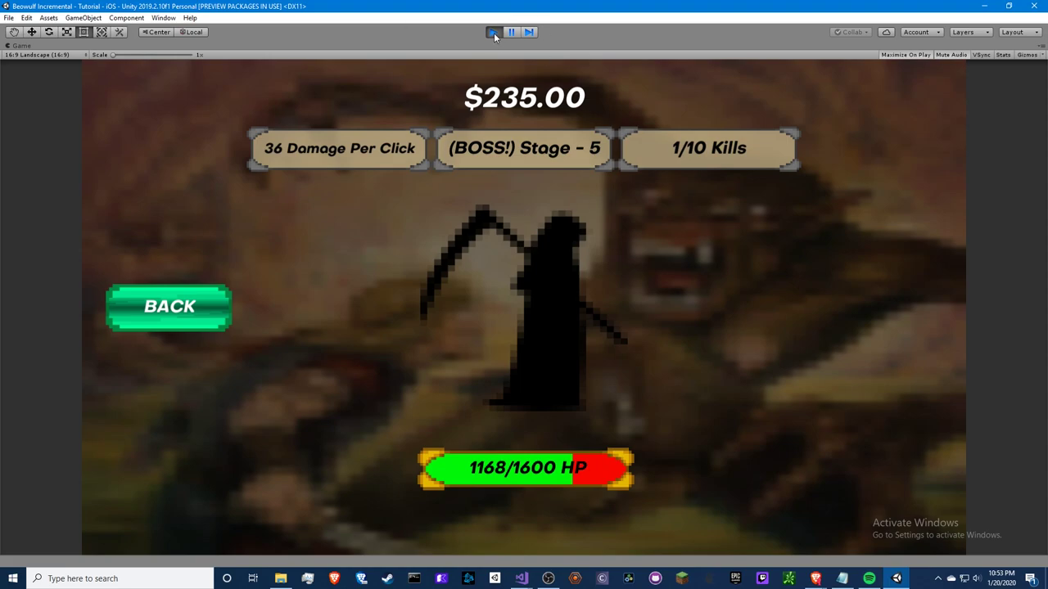
click(494, 32)
key(alt+Tab)
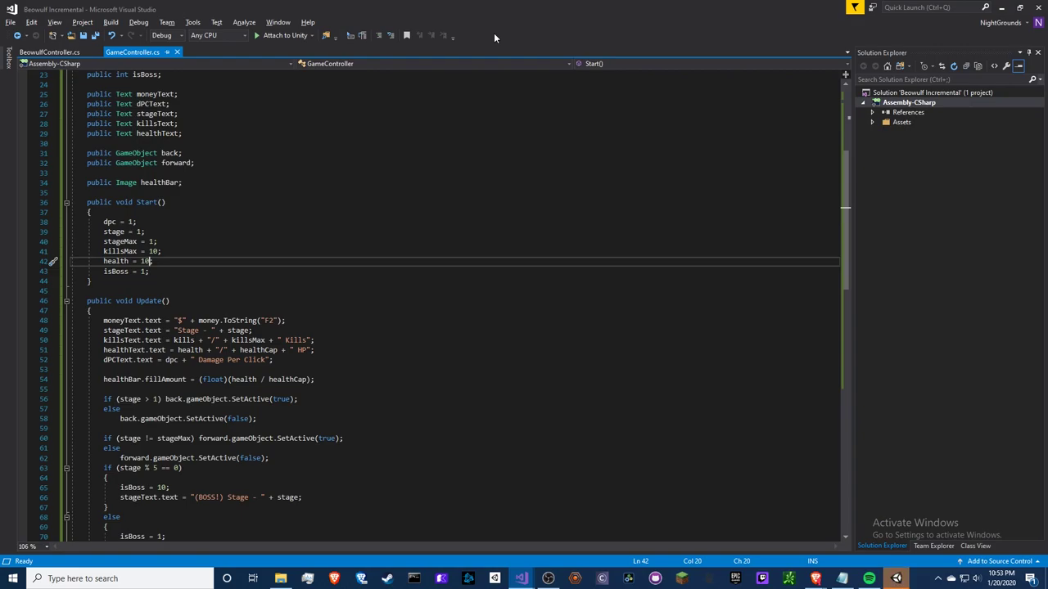
scroll(450, 303, down, 5)
scroll(451, 303, down, 8)
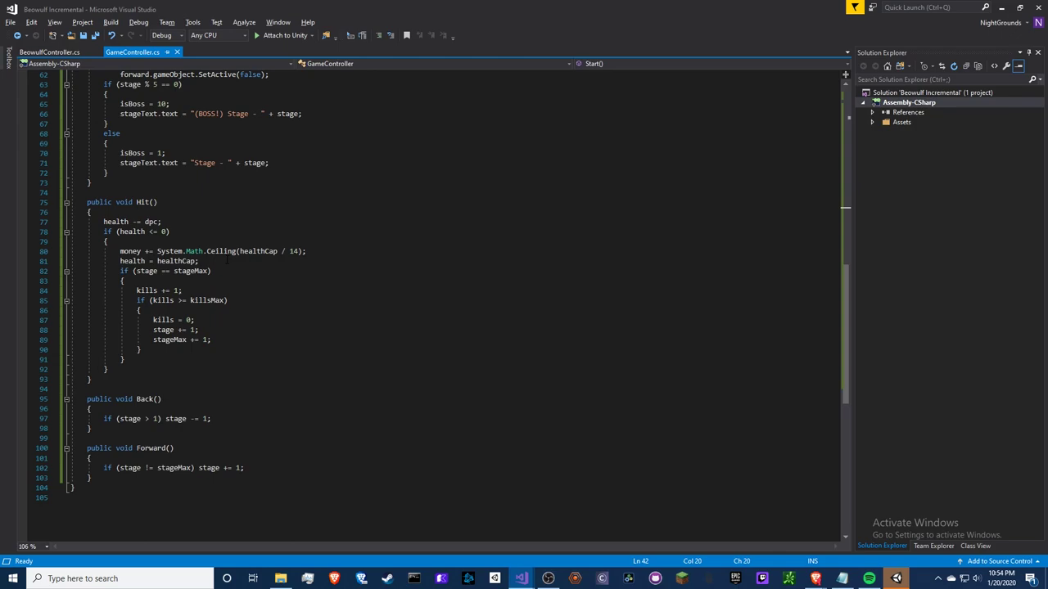
scroll(209, 261, up, 4)
scroll(208, 261, up, 5)
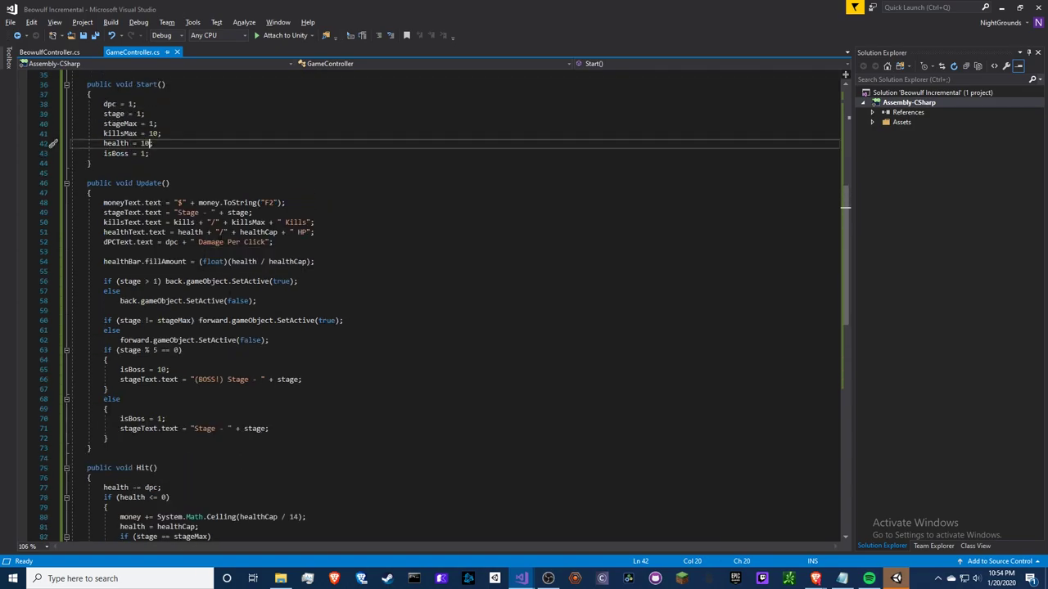
scroll(209, 261, up, 5)
scroll(209, 261, down, 4)
scroll(226, 339, down, 8)
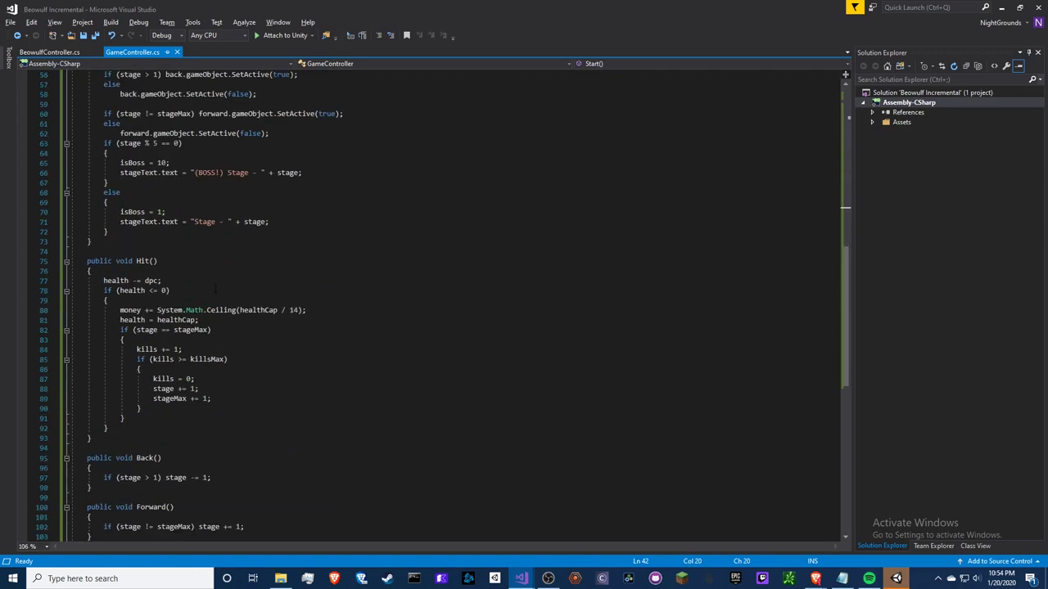
scroll(226, 338, down, 2)
scroll(227, 338, down, 6)
scroll(226, 339, up, 6)
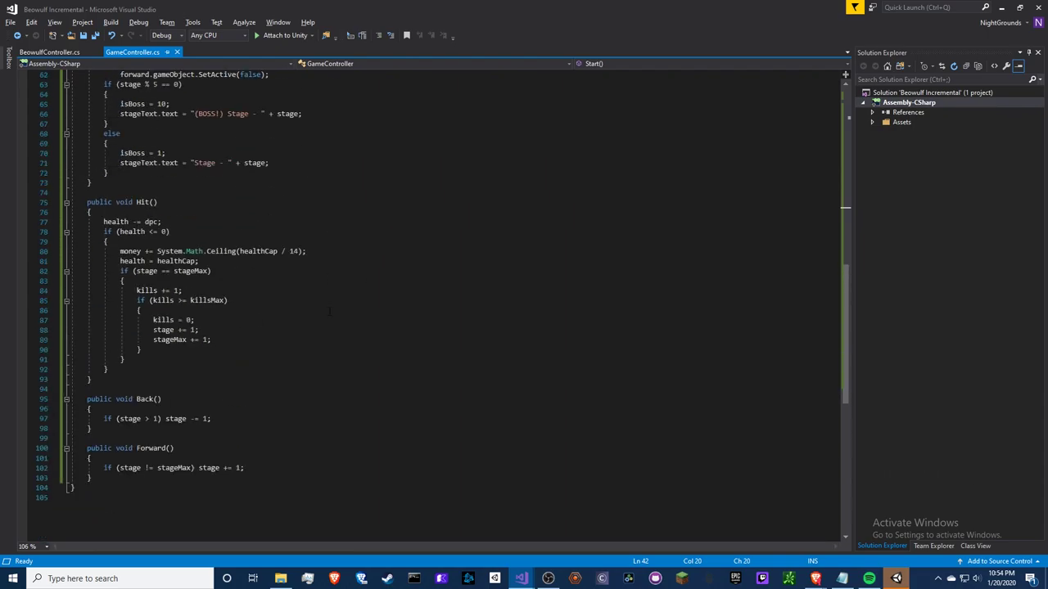
scroll(227, 338, up, 6)
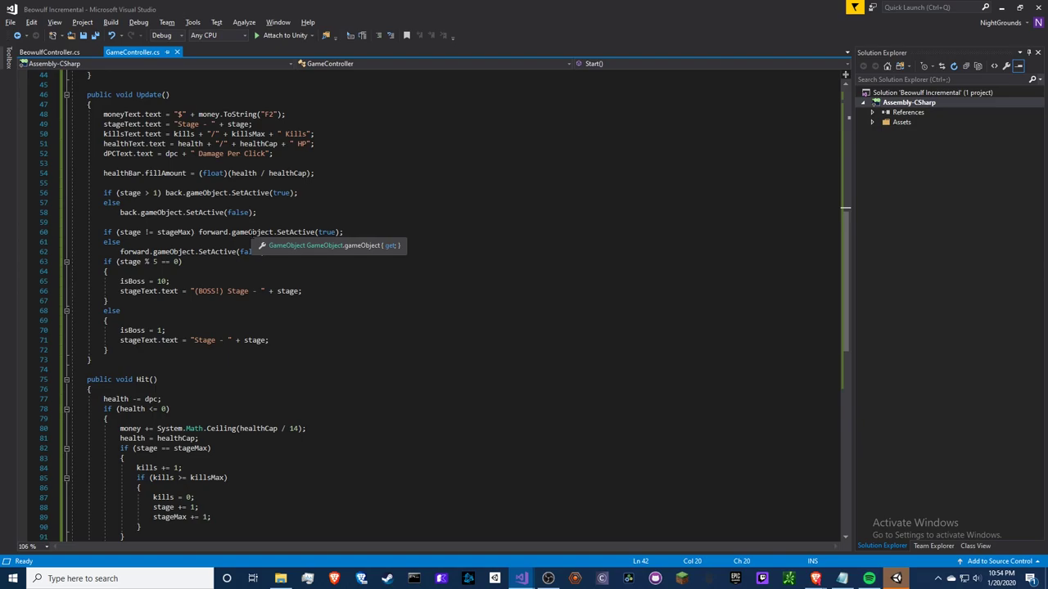
scroll(181, 238, up, 8)
scroll(181, 237, up, 7)
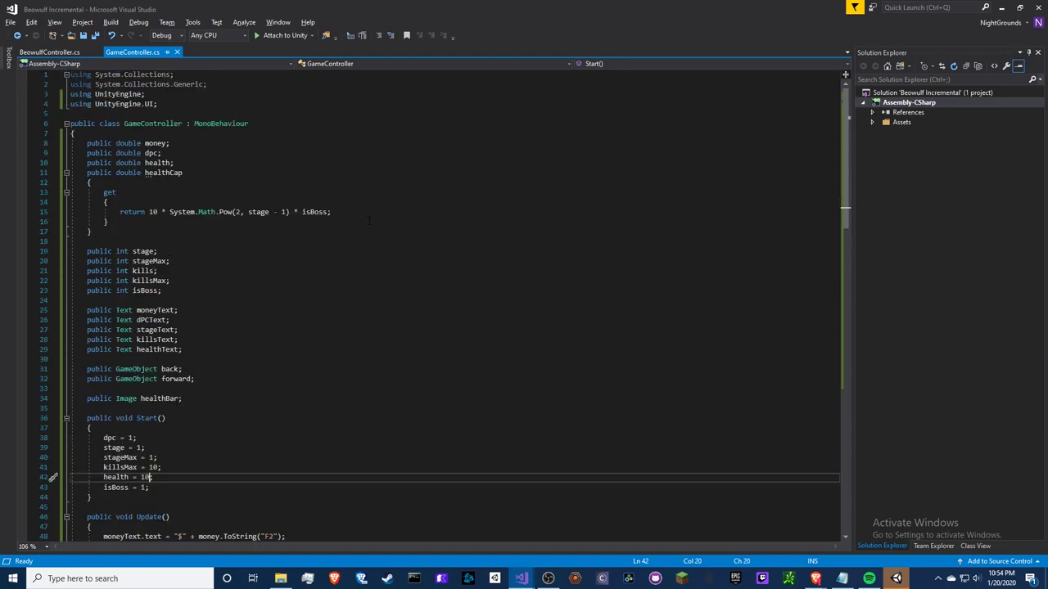
Add an empty set { } accessor below the healthCap getter.
click(368, 213)
click(173, 222)
key(Return)
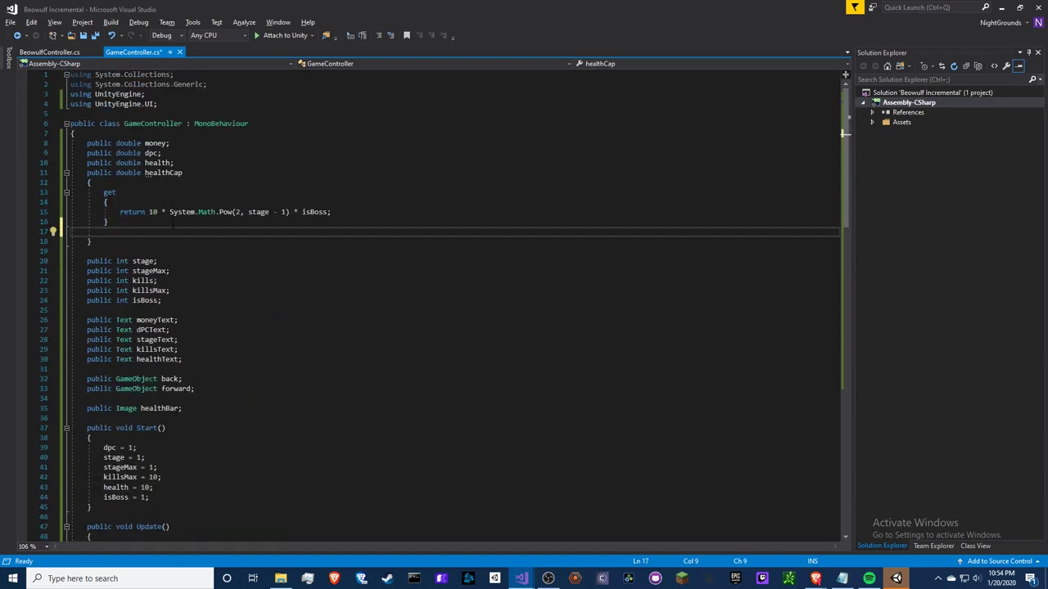
key(Return)
text(set)
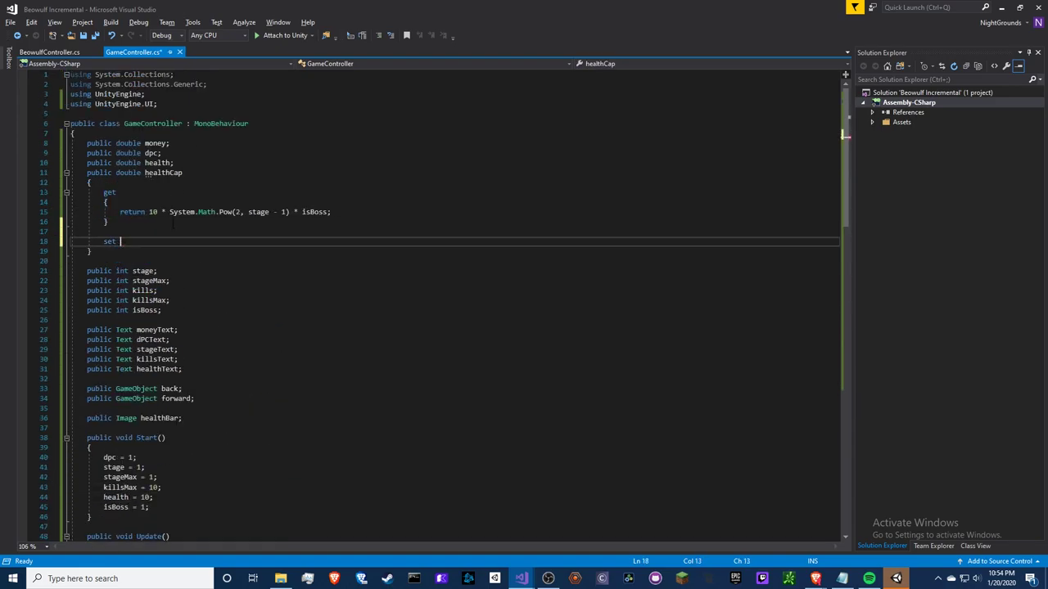
text( { })
Check where healthCap is used in Hit() and save GameController.cs.
click(165, 173)
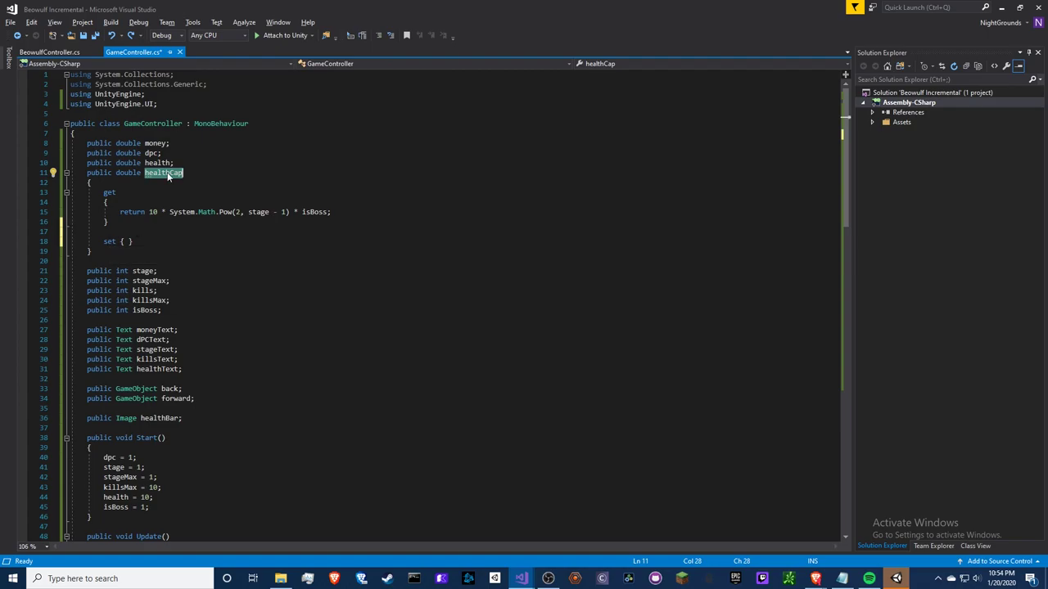
scroll(194, 264, down, 6)
scroll(193, 263, down, 12)
scroll(194, 263, down, 1)
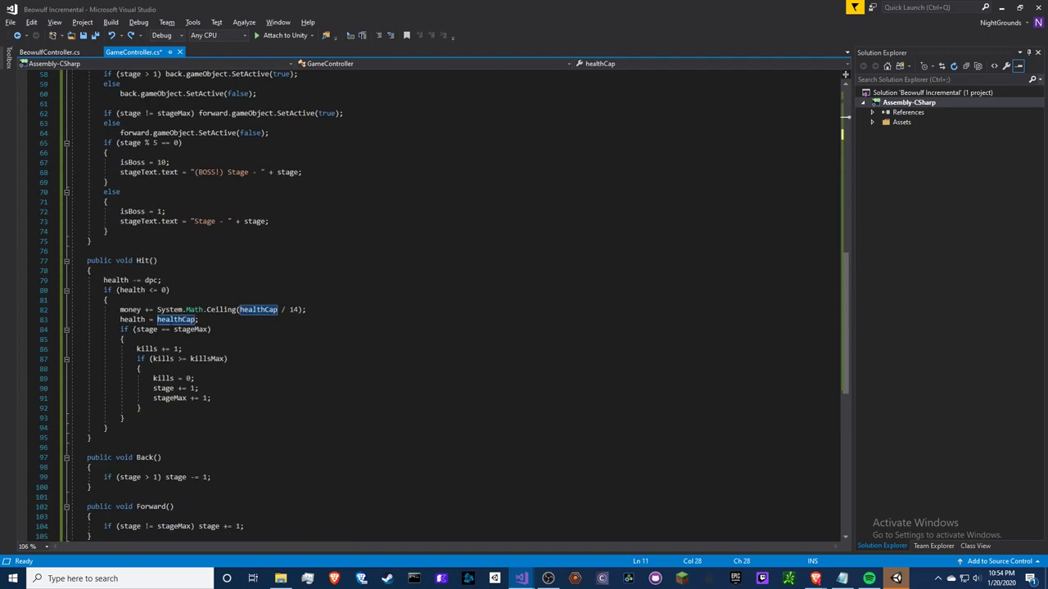
scroll(193, 264, up, 13)
scroll(193, 264, down, 6)
scroll(193, 263, down, 7)
click(221, 329)
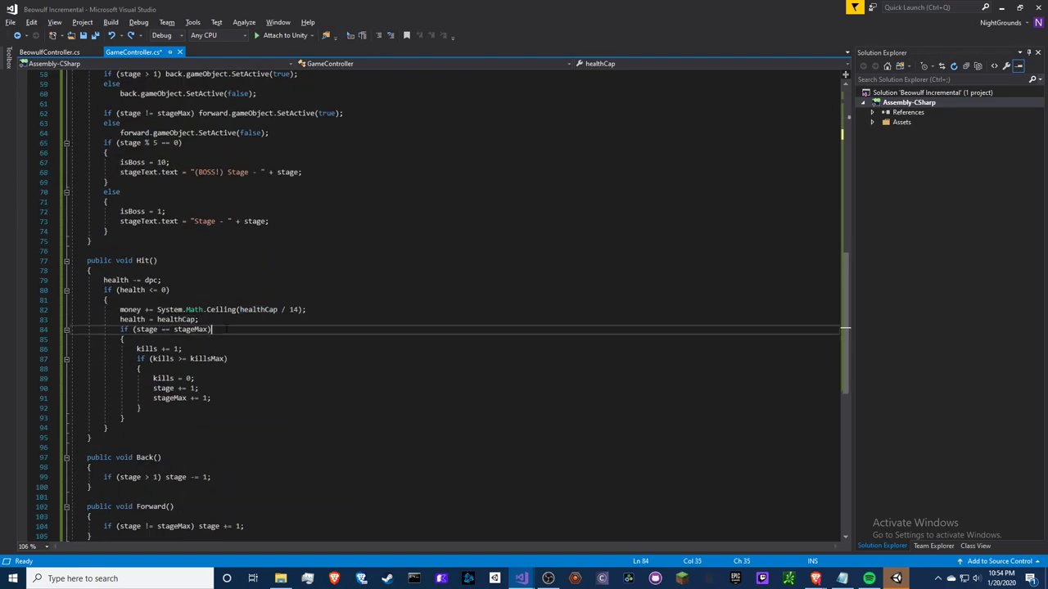
key(ctrl+s)
Review Update's stage text line and the healthCap getter.
key(alt+Tab)
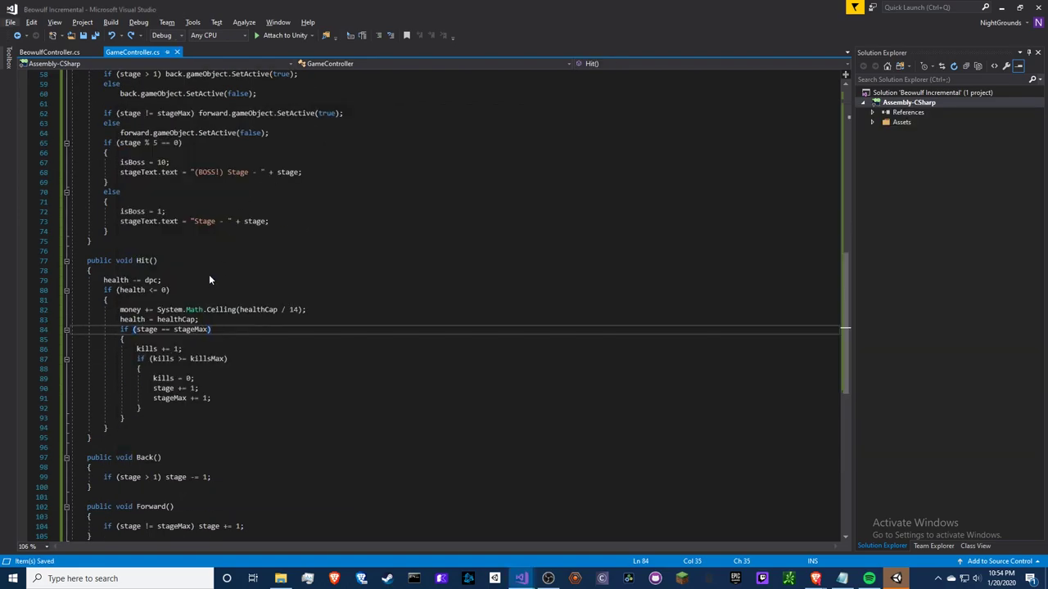
click(196, 211)
scroll(156, 246, up, 15)
scroll(143, 251, up, 4)
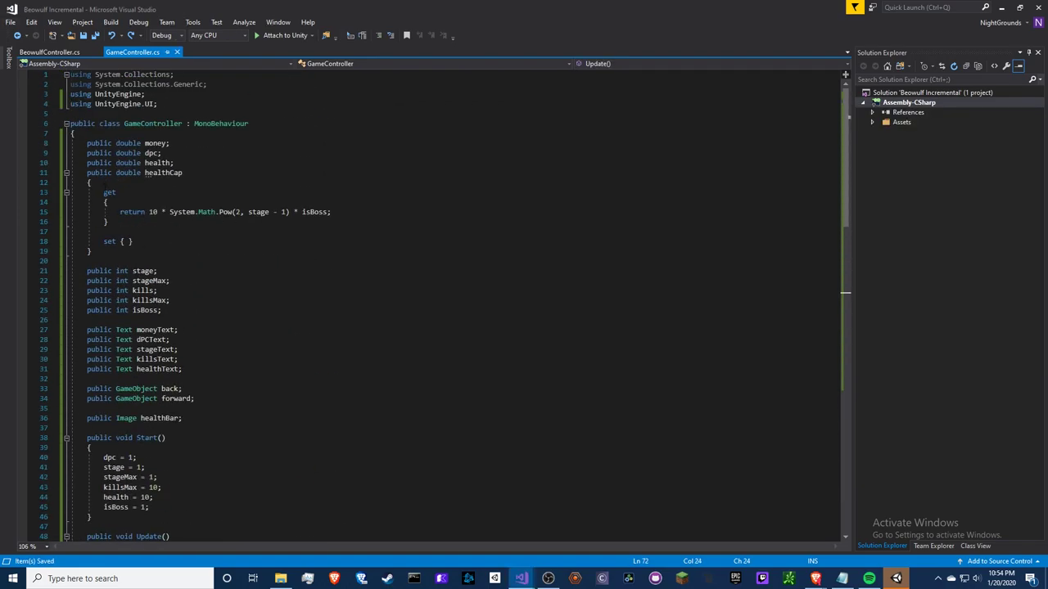
click(113, 193)
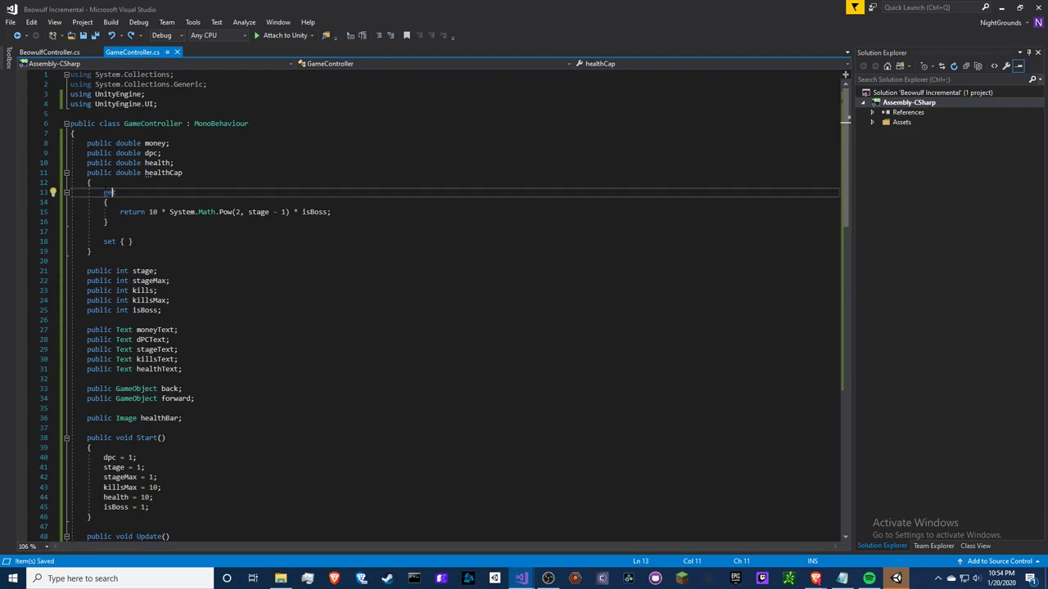
key(alt+Tab)
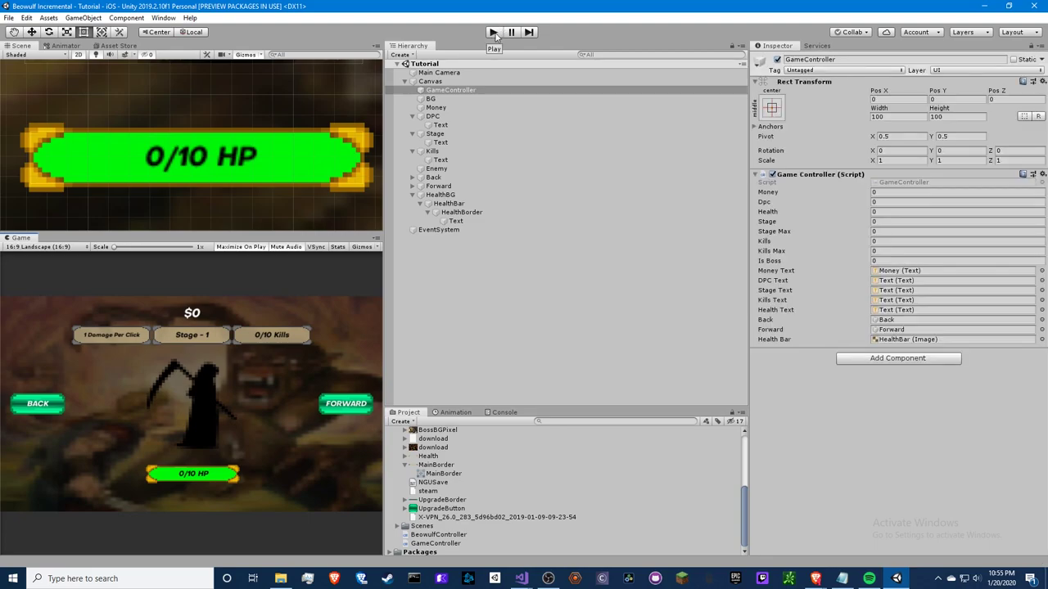
Start the playtest and attack the reaper a few times.
click(494, 32)
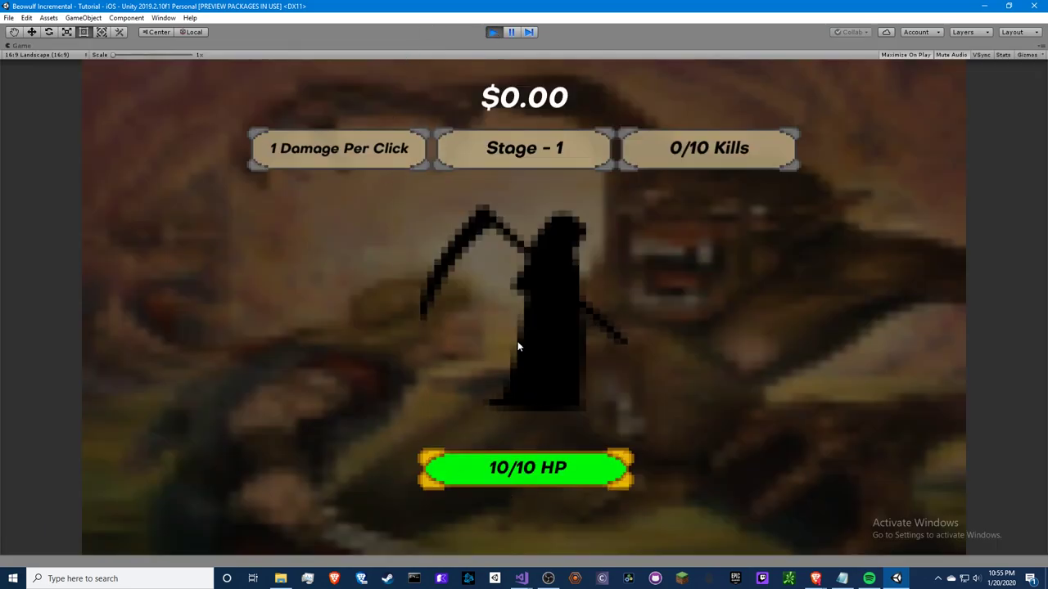
triple_click(518, 342)
double_click(518, 342)
double_click(517, 341)
double_click(518, 342)
double_click(517, 341)
double_click(518, 340)
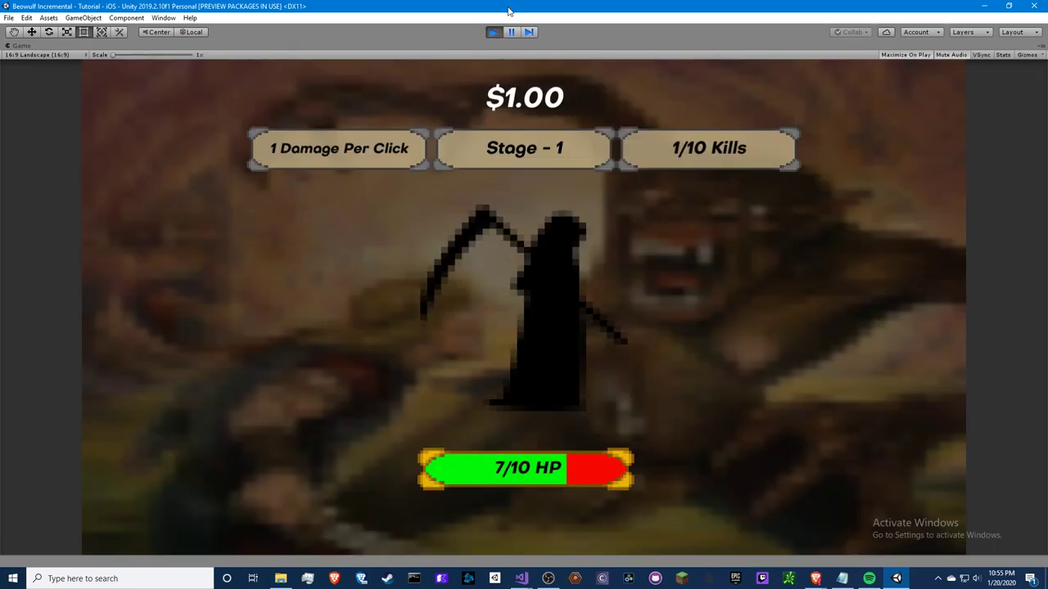
Pause, set damage per click to 100 in the Game Controller inspector, and resume.
key(ctrl+shift+p)
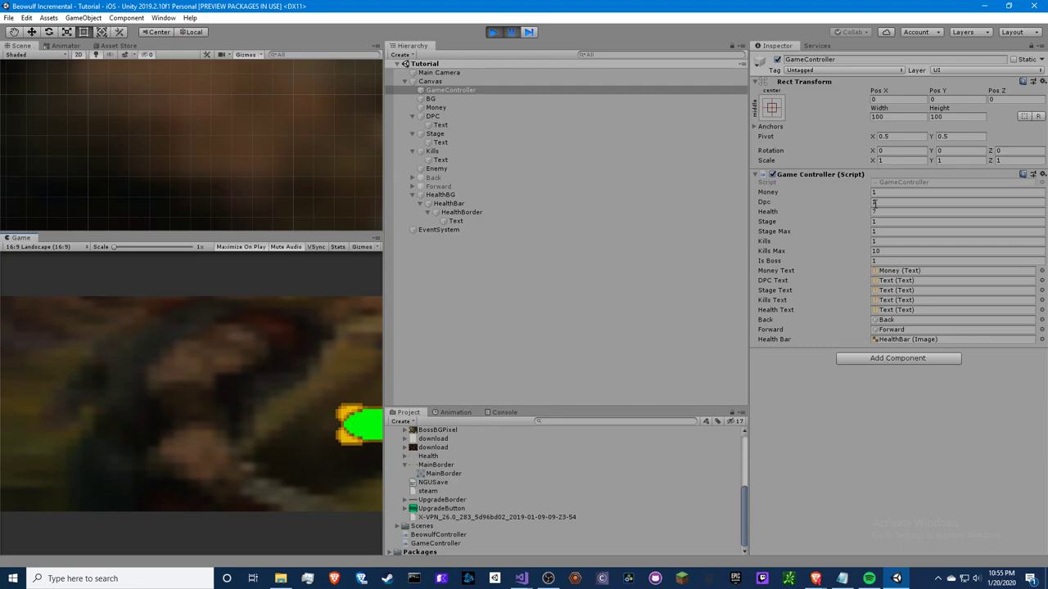
click(874, 202)
text(100)
key(ctrl+shift+p)
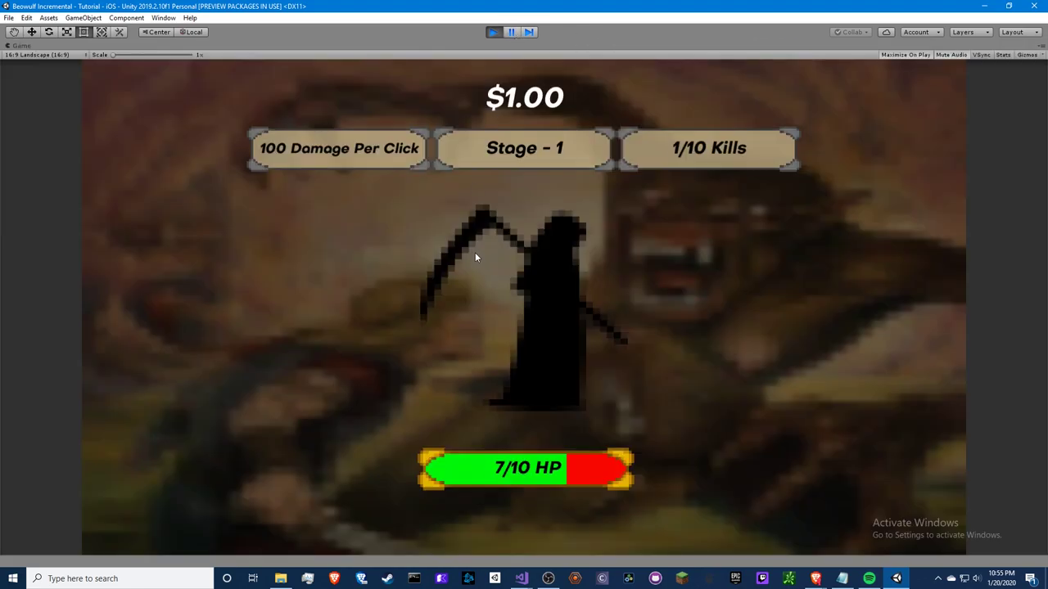
Attack the reaper through the stages until the Stage 5 boss appears, then pause.
triple_click(491, 258)
double_click(508, 266)
triple_click(508, 266)
triple_click(505, 267)
double_click(505, 266)
double_click(504, 265)
triple_click(506, 266)
double_click(507, 267)
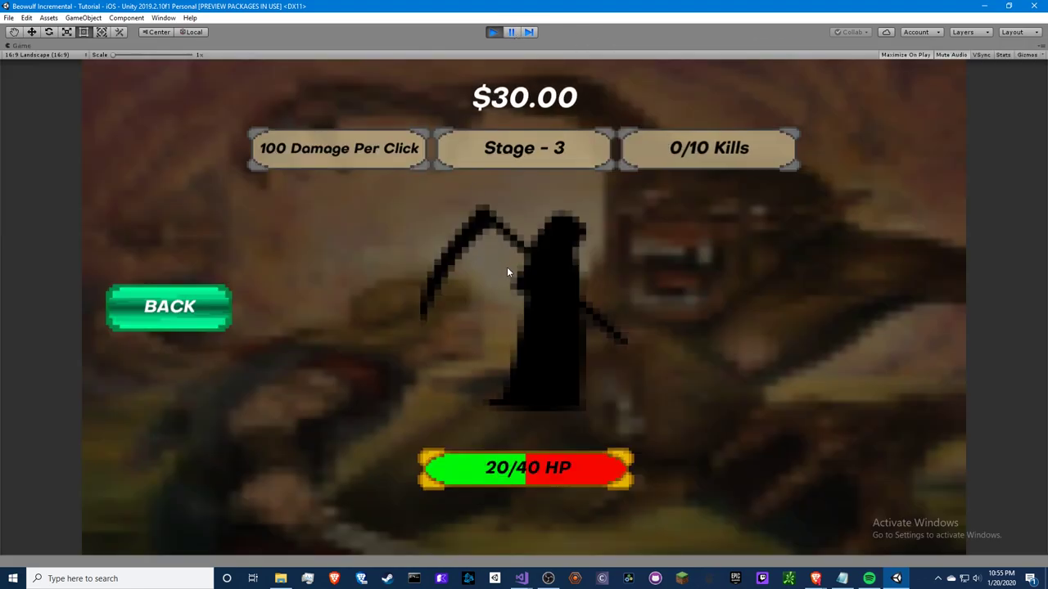
double_click(506, 267)
triple_click(506, 267)
double_click(506, 267)
click(506, 267)
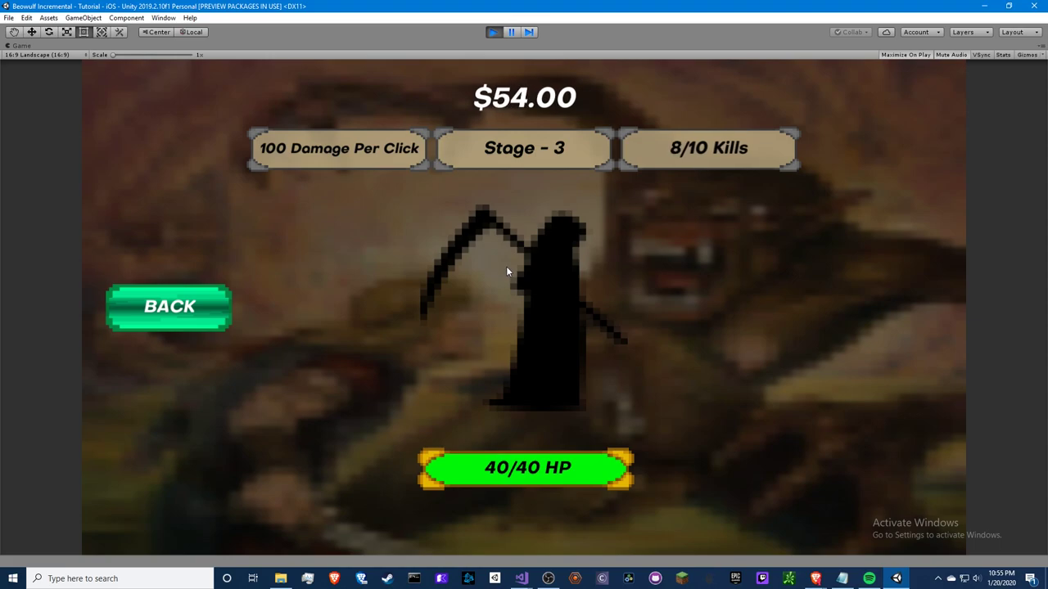
double_click(506, 267)
click(506, 266)
double_click(506, 266)
double_click(505, 265)
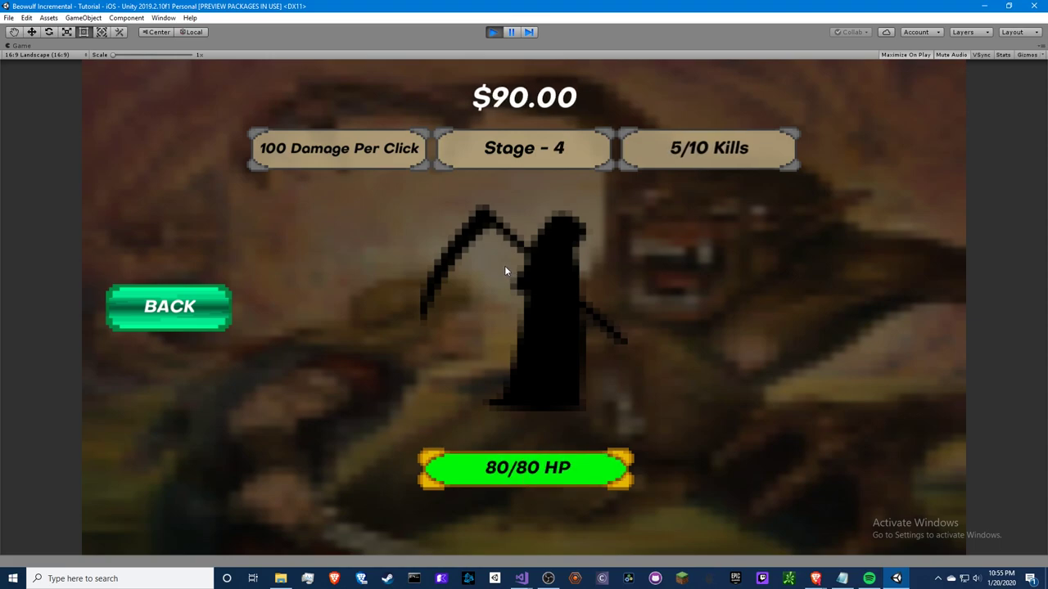
double_click(504, 265)
click(505, 267)
click(505, 267)
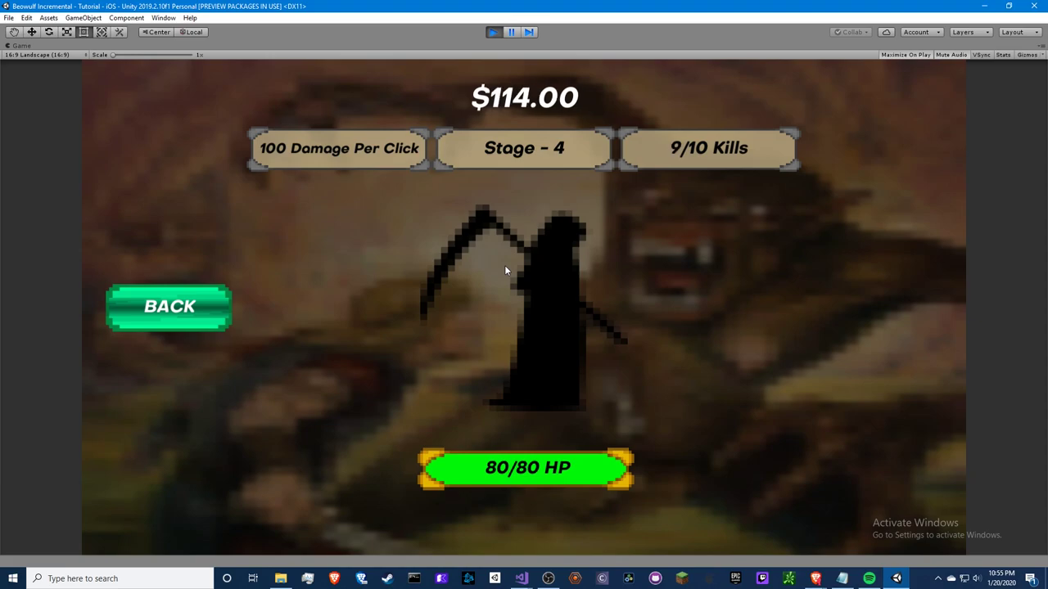
click(505, 267)
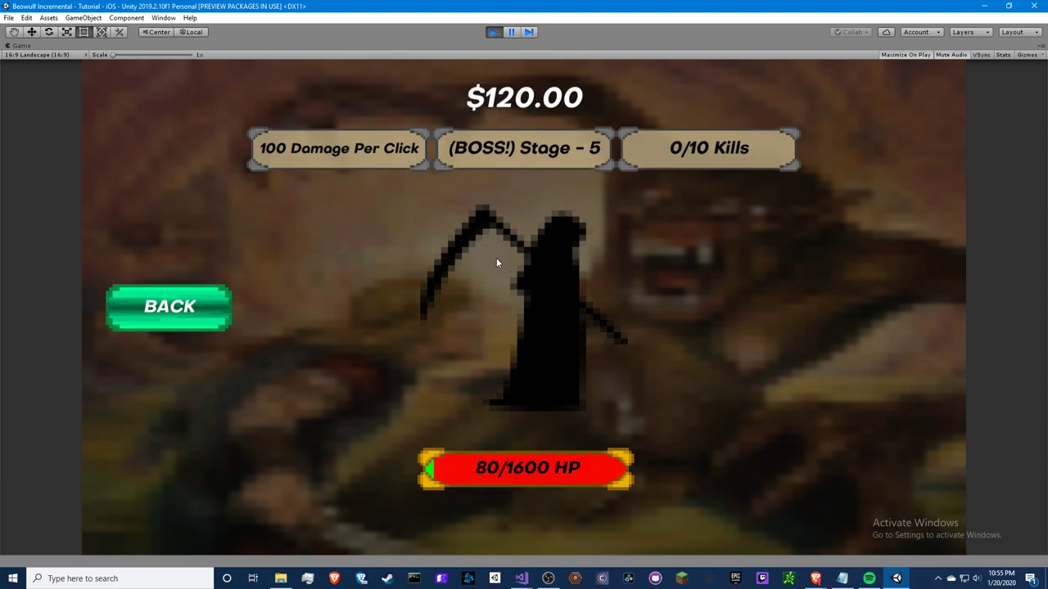
click(509, 33)
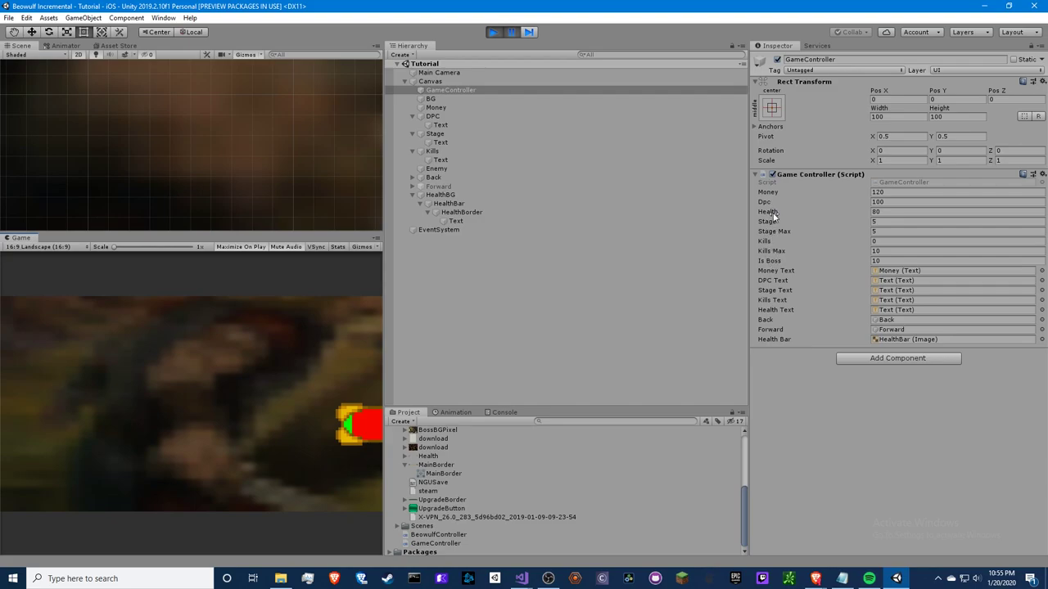
Select the healthCap getter's return statement to review its formula.
key(alt+Tab)
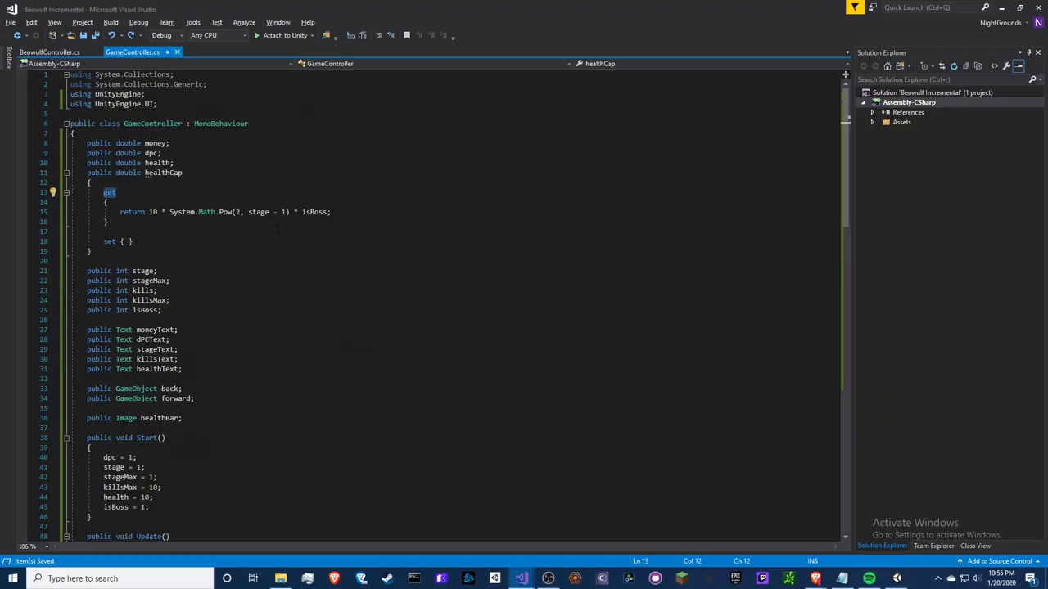
key(shift+Up)
double_click(257, 212)
drag(331, 212, 119, 212)
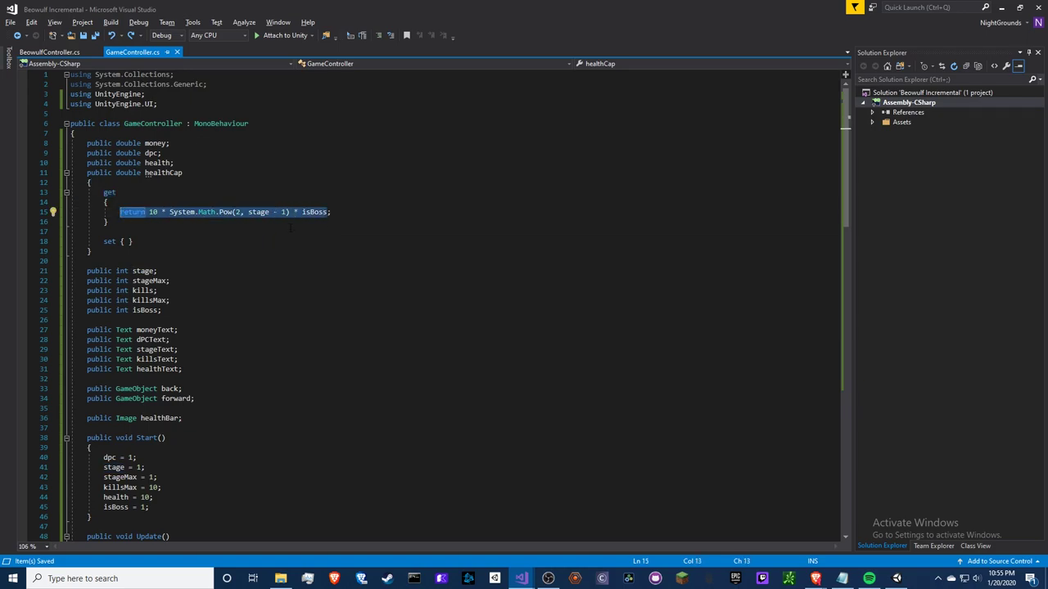
key(alt+Tab)
key(alt+Tab)
click(208, 256)
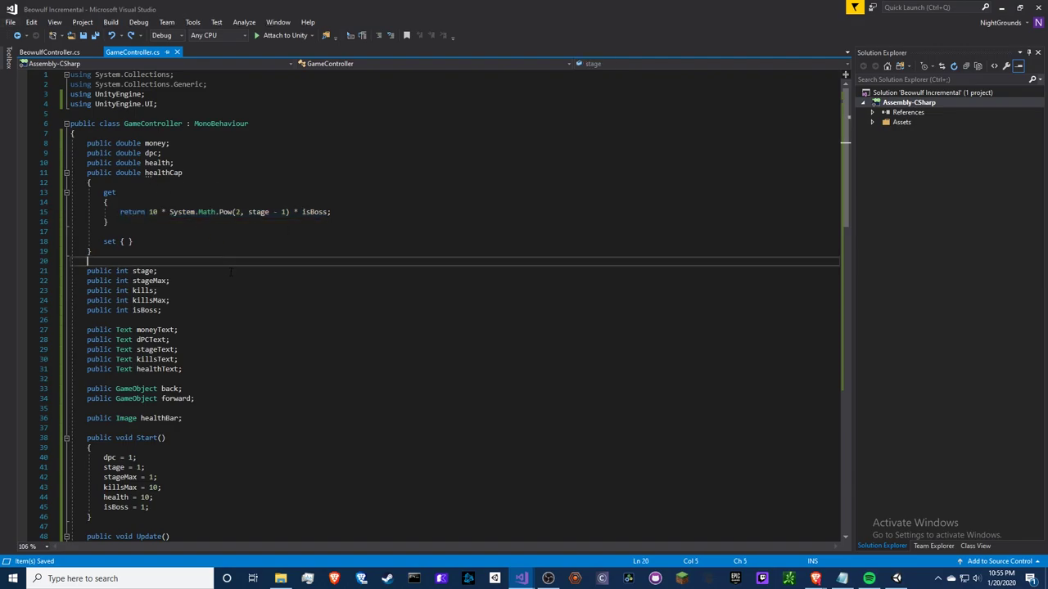
Cut the health = healthCap; line out of the if block in Hit().
scroll(208, 256, down, 7)
scroll(207, 256, down, 5)
scroll(208, 256, down, 5)
scroll(205, 280, down, 3)
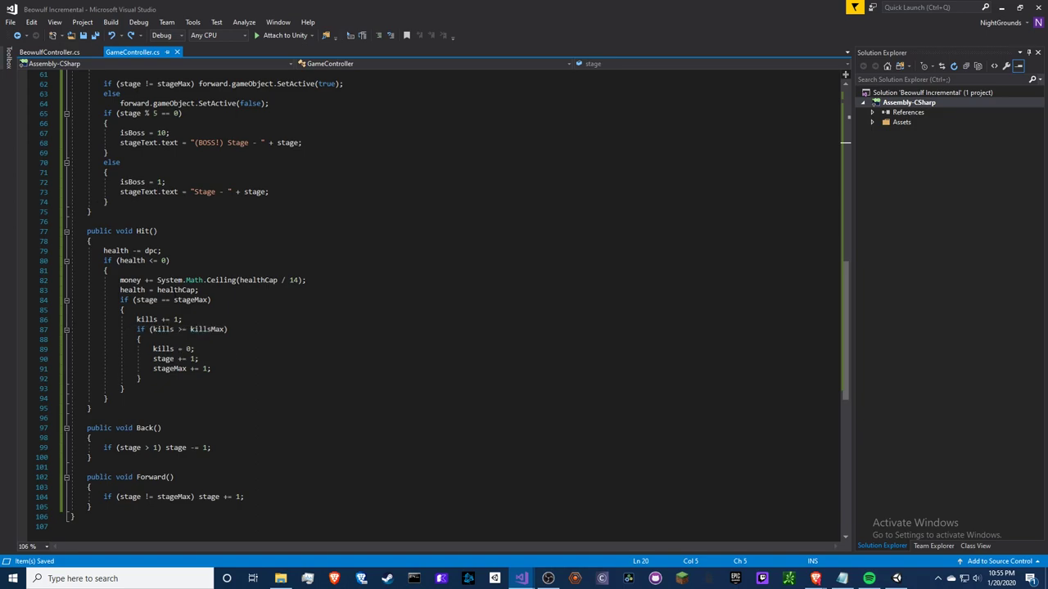
mouse_move(177, 292)
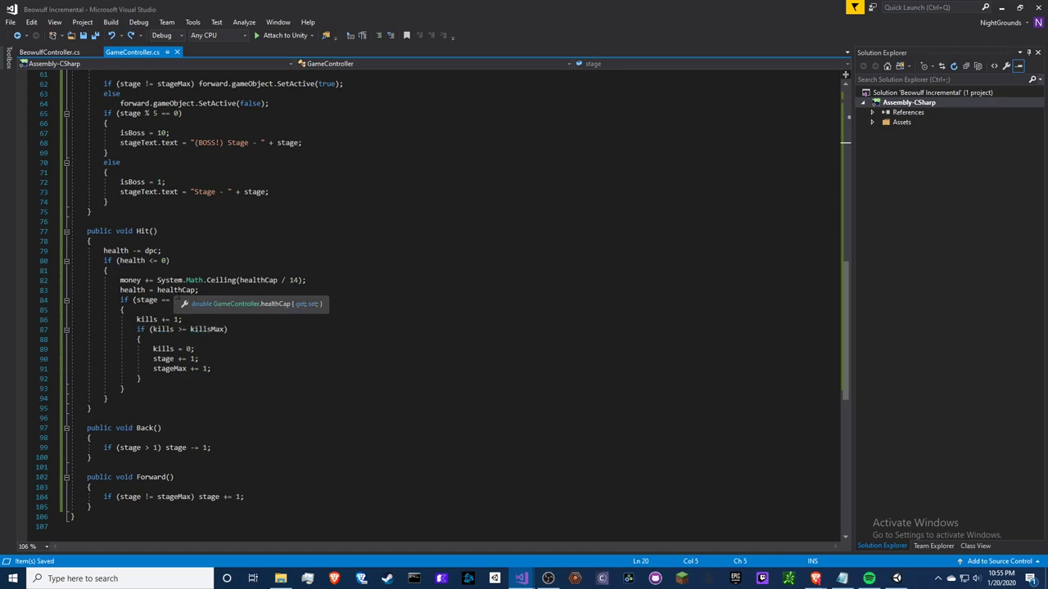
click(197, 291)
text(.)
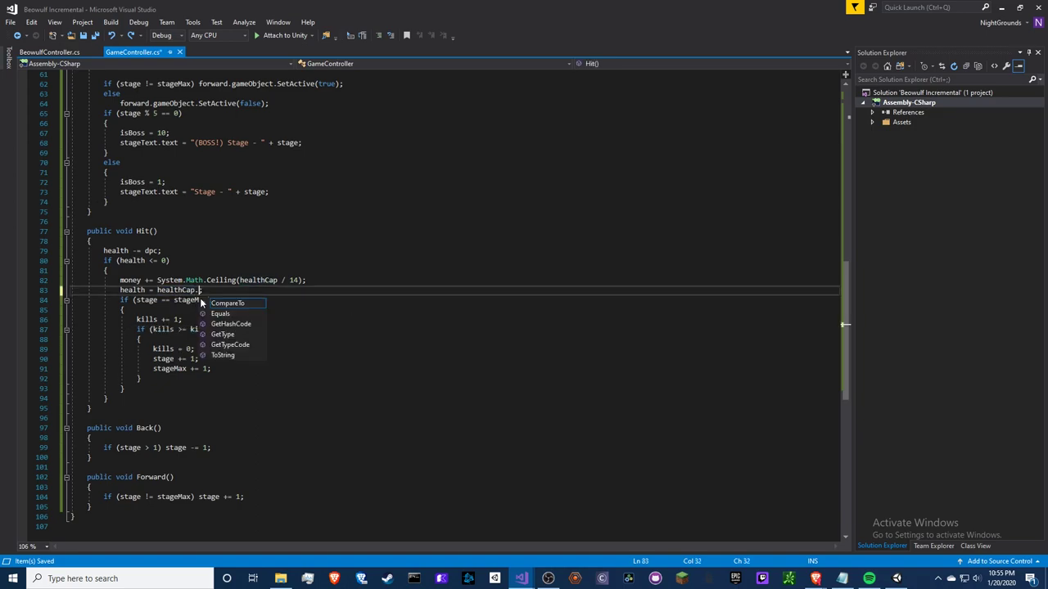
text(G)
key(BackSpace)
key(BackSpace)
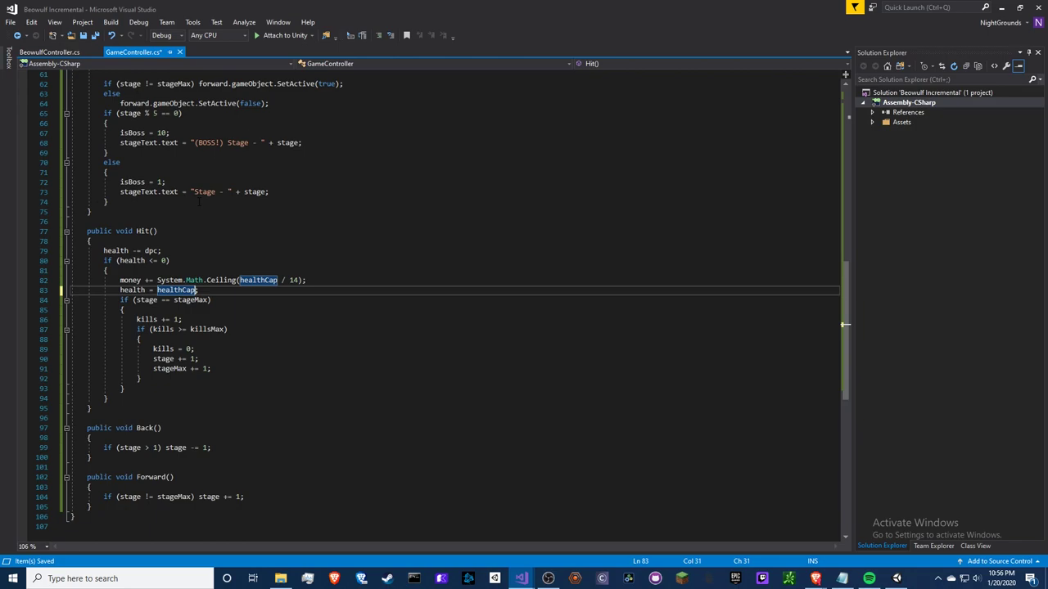
key(shift+Home)
key(shift+Home)
key(ctrl+c)
key(BackSpace)
key(BackSpace)
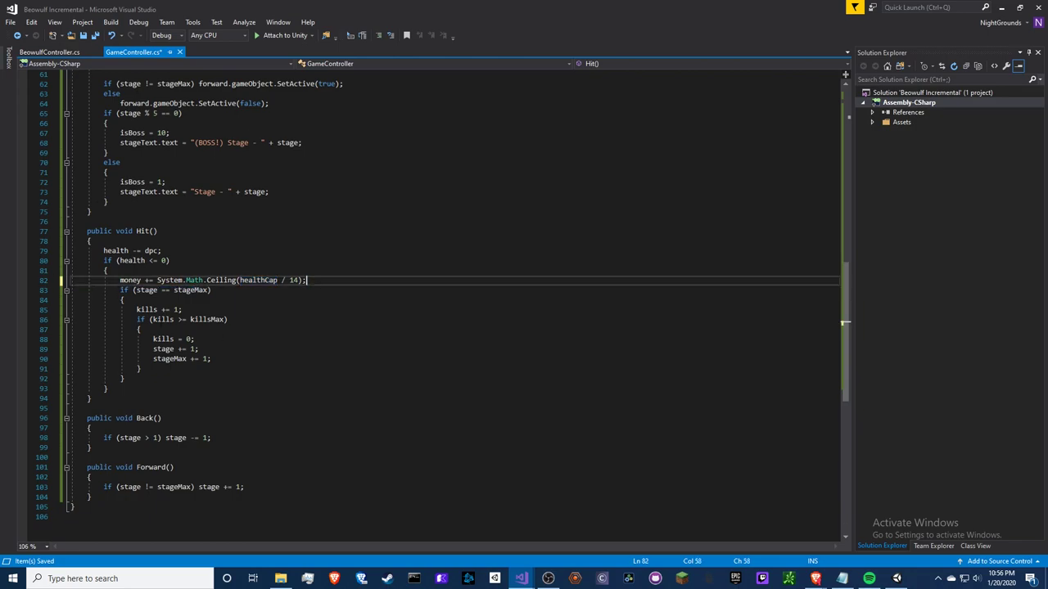
Paste health = healthCap; below the stage-check block, save, and switch to Unity.
click(137, 379)
key(Return)
key(Return)
key(ctrl+v)
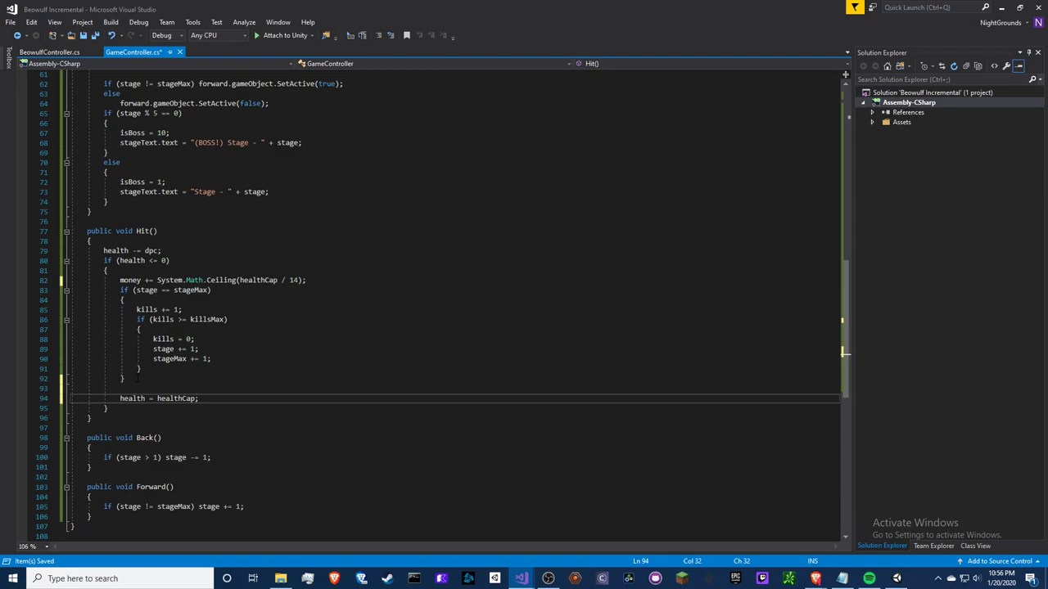
key(Up)
key(BackSpace)
key(ctrl+s)
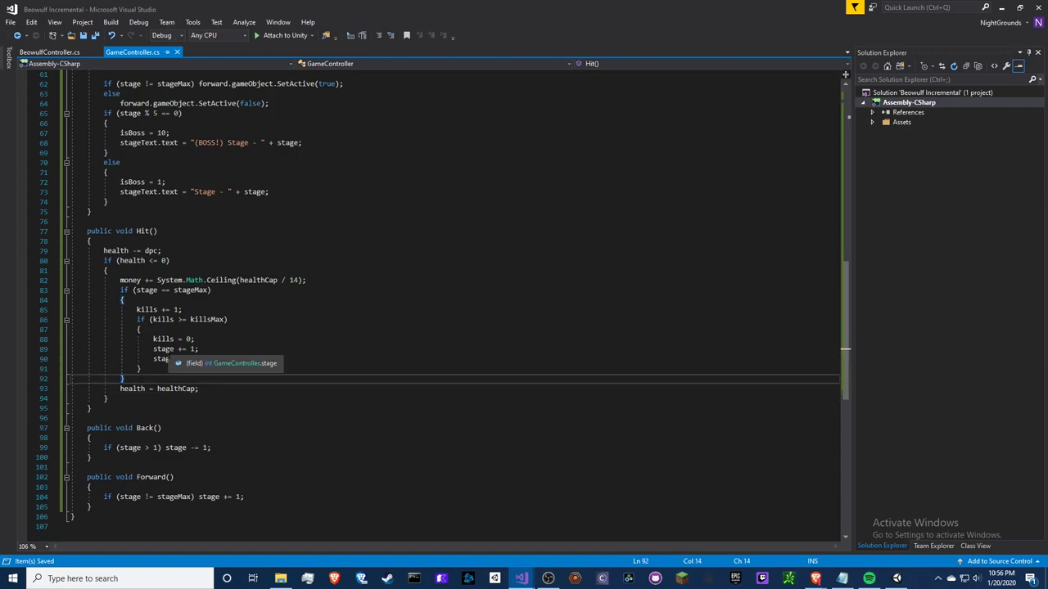
key(alt+Tab)
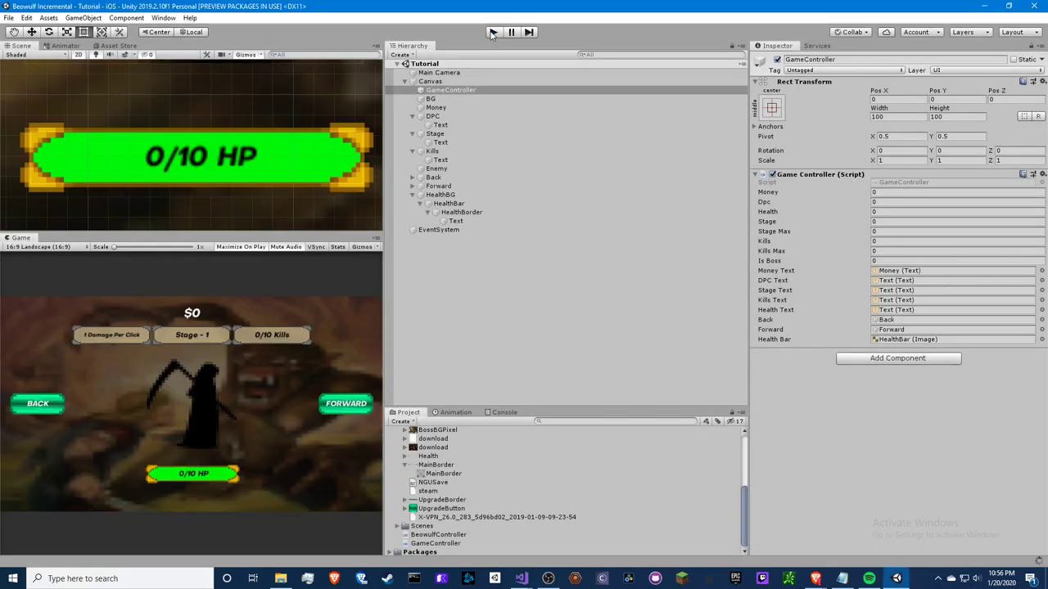
Delete healthCap's empty setter, save the script, and switch to Unity.
key(alt+Tab)
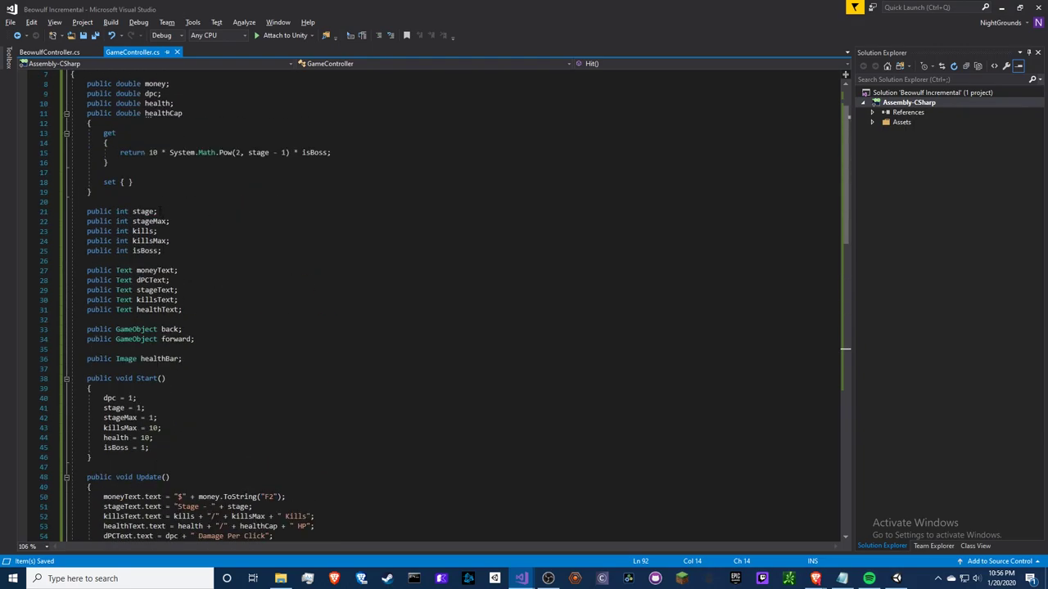
drag(161, 181, 70, 182)
key(BackSpace)
key(BackSpace)
key(BackSpace)
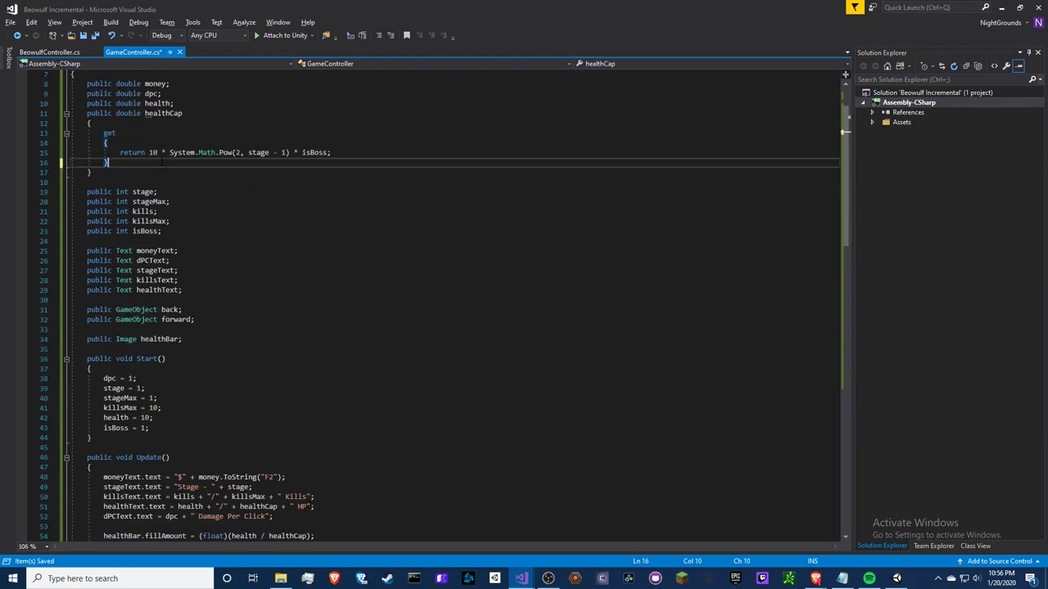
key(ctrl+s)
key(alt+Tab)
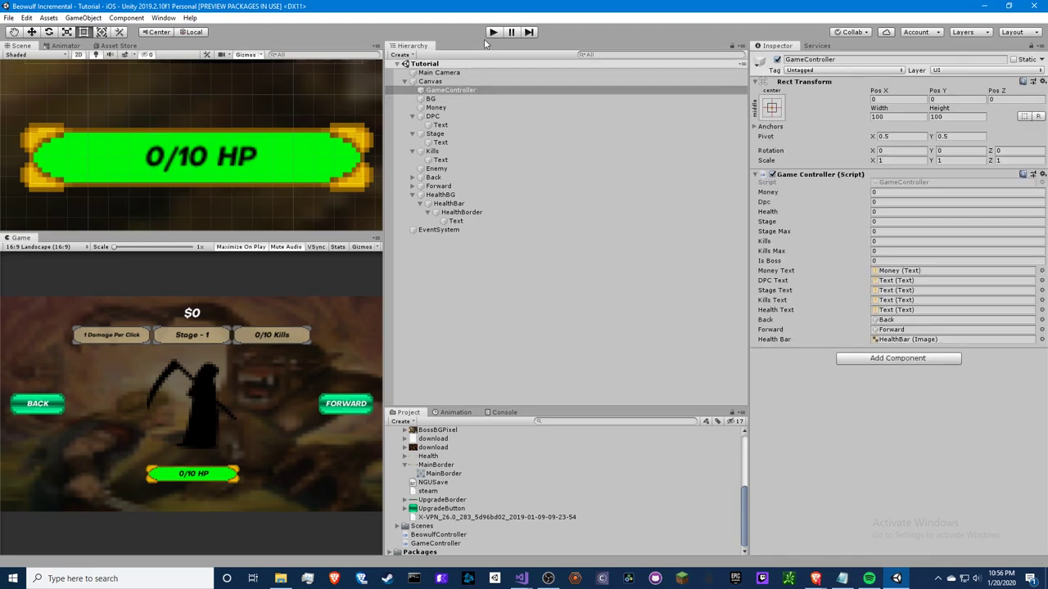
Try adding healthCap = 3; in Hit(), then delete it after the read-only error.
key(alt+Tab)
scroll(249, 377, down, 6)
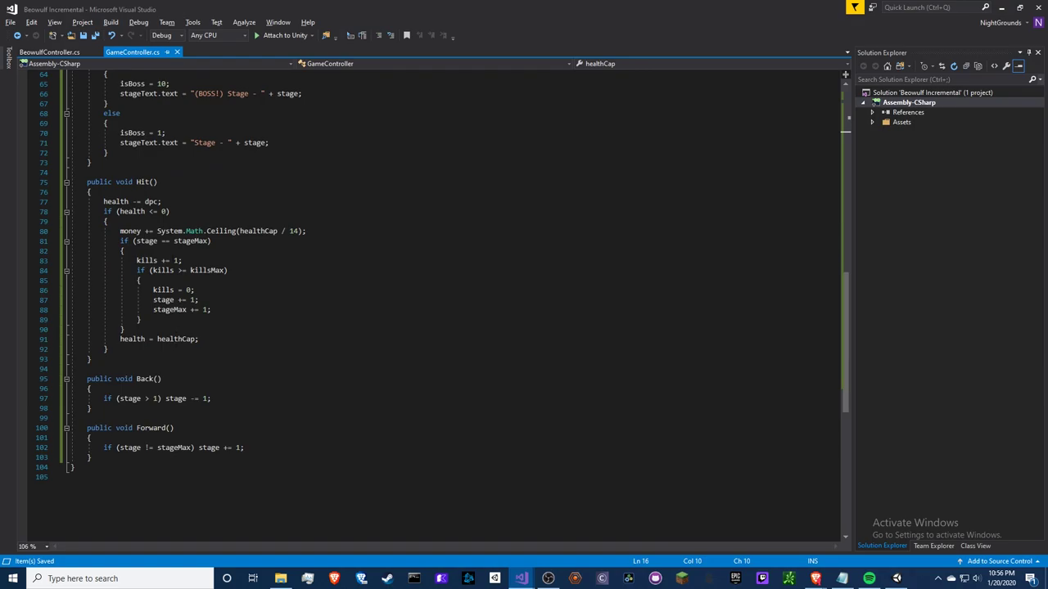
click(217, 341)
double_click(176, 339)
click(213, 339)
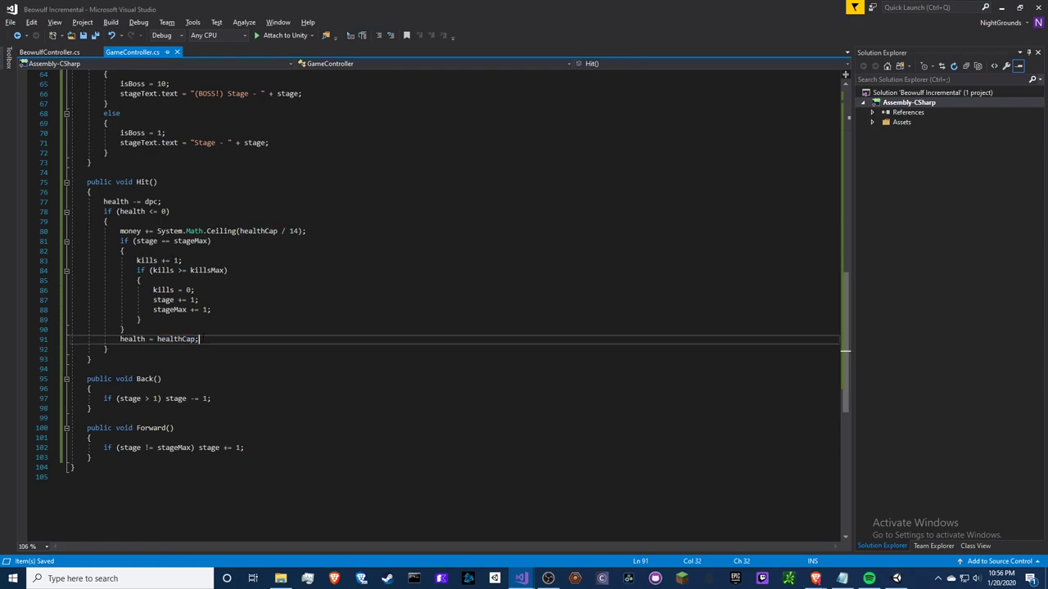
key(Return)
text(healthCap = 3;)
click(191, 270)
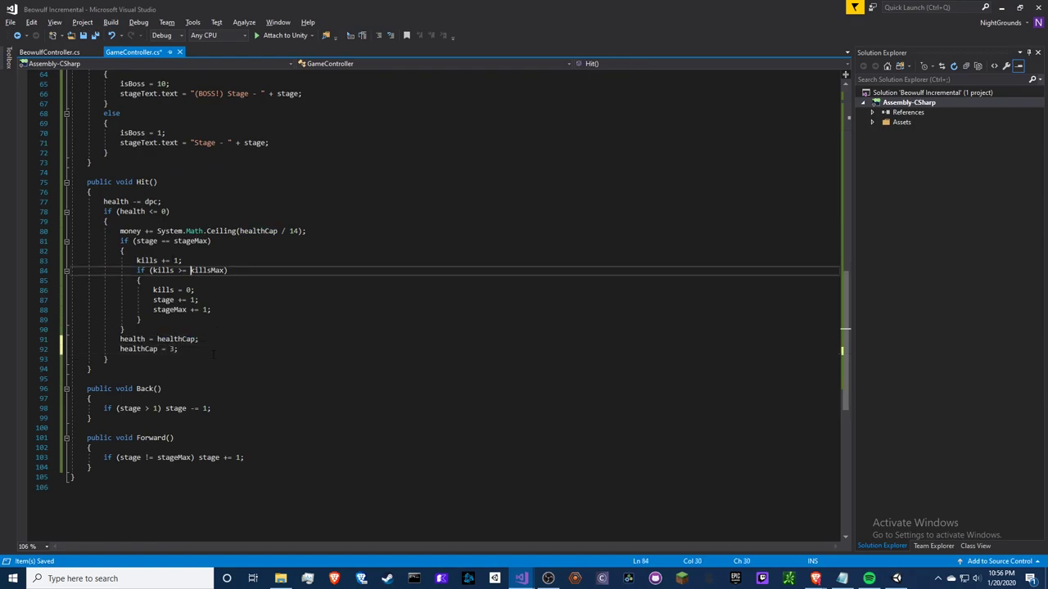
click(208, 352)
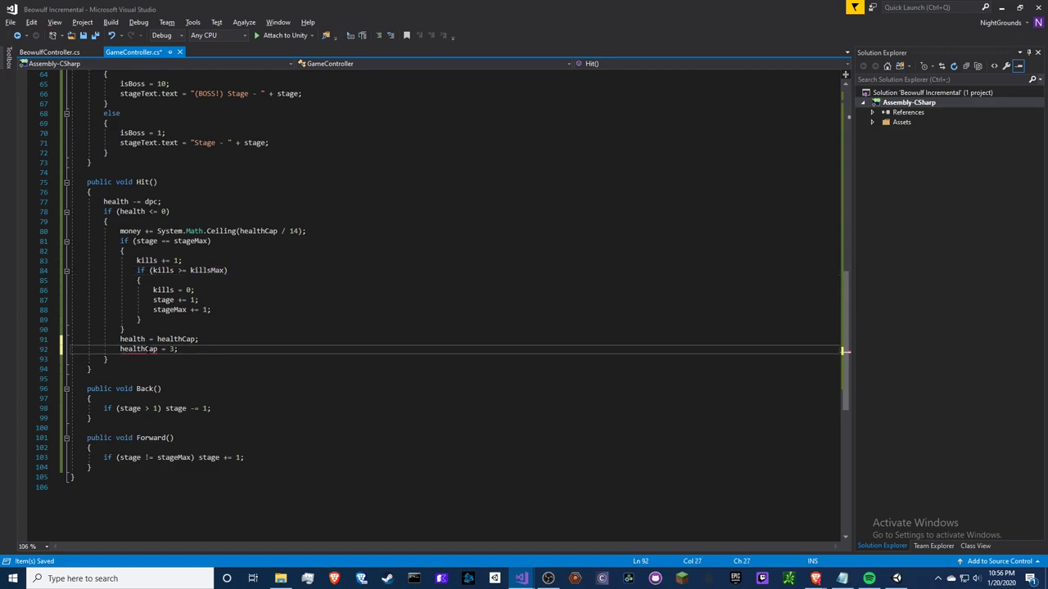
mouse_move(139, 351)
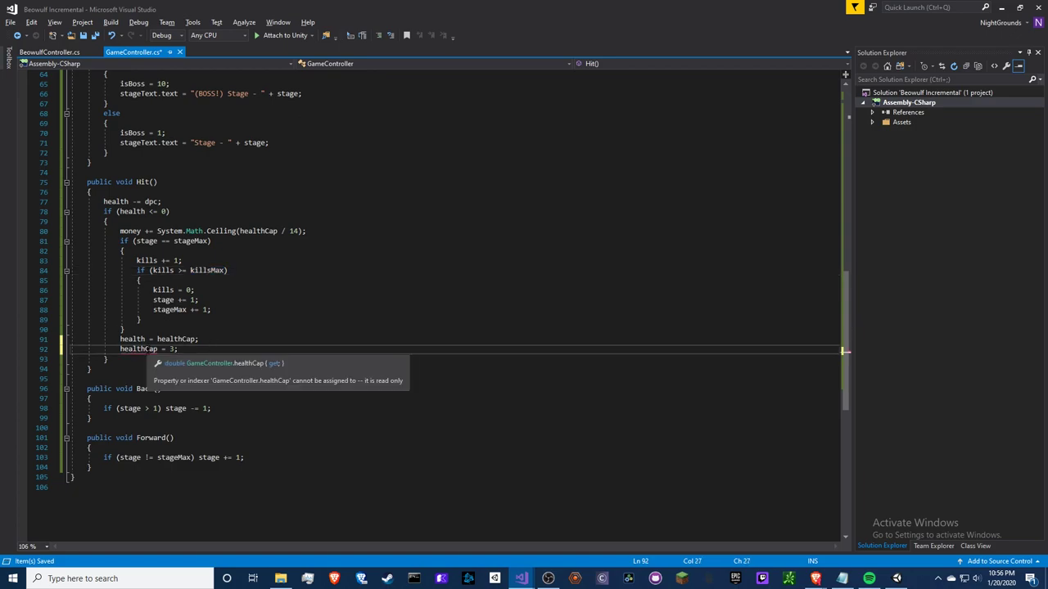
drag(214, 350, 220, 341)
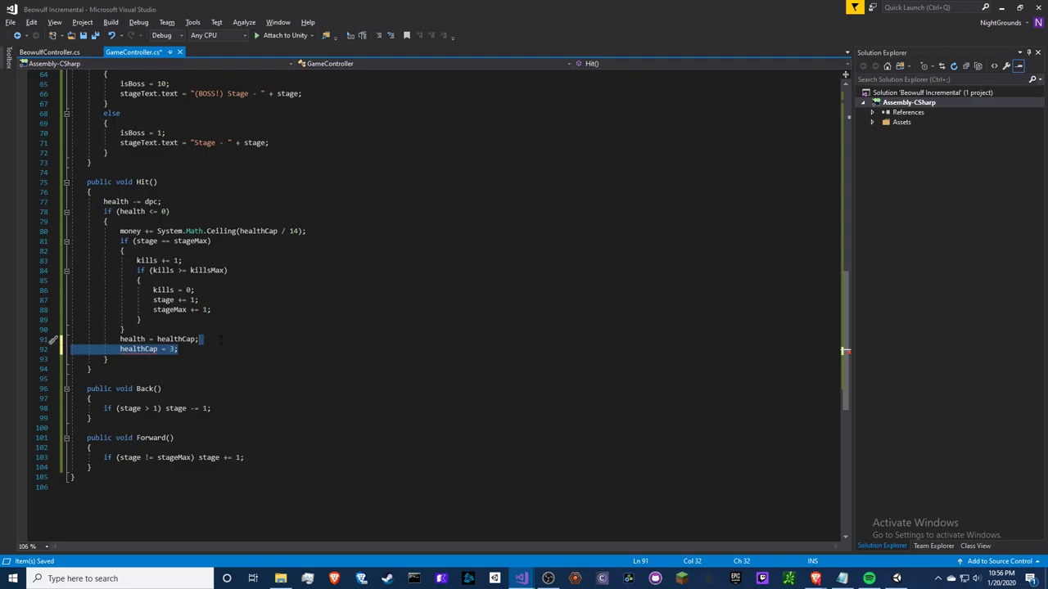
key(BackSpace)
key(alt+Tab)
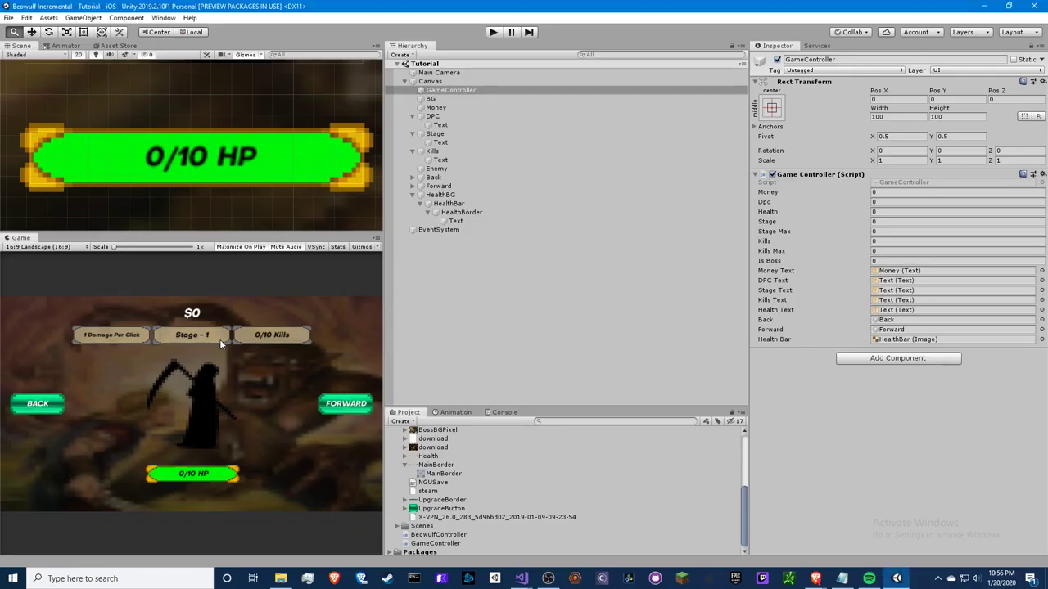
Start play mode, pause, and raise GameController's Dpc to 100 in the Inspector.
click(495, 33)
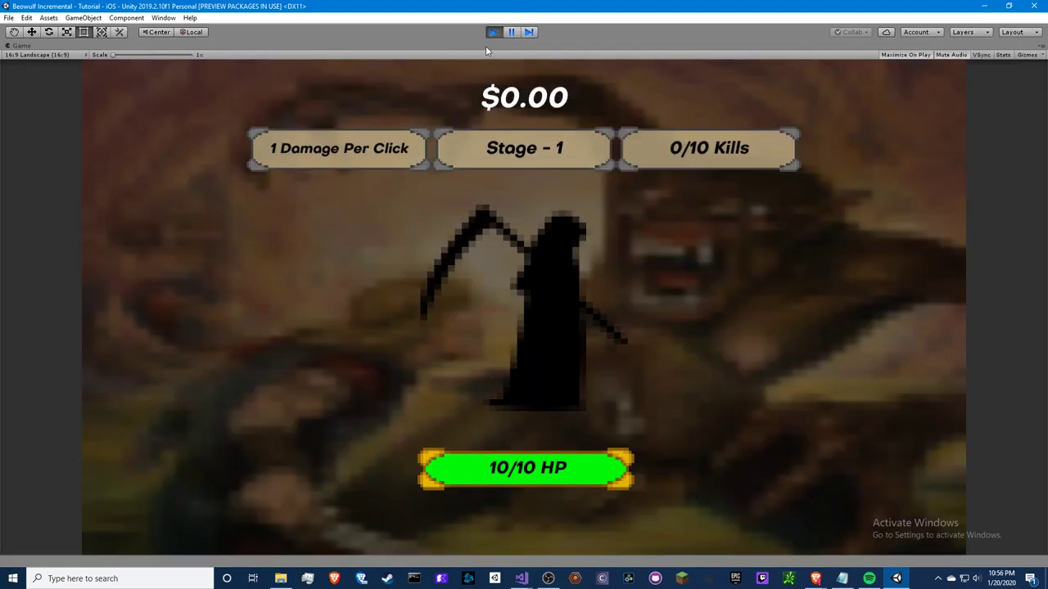
click(549, 297)
click(548, 297)
click(549, 296)
click(549, 296)
click(548, 296)
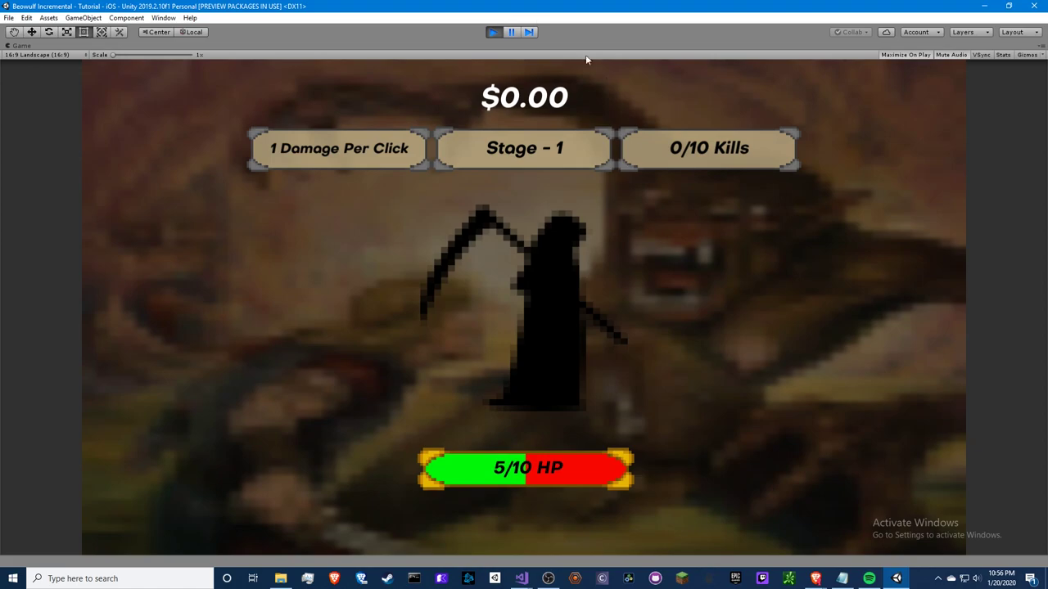
click(518, 32)
click(873, 202)
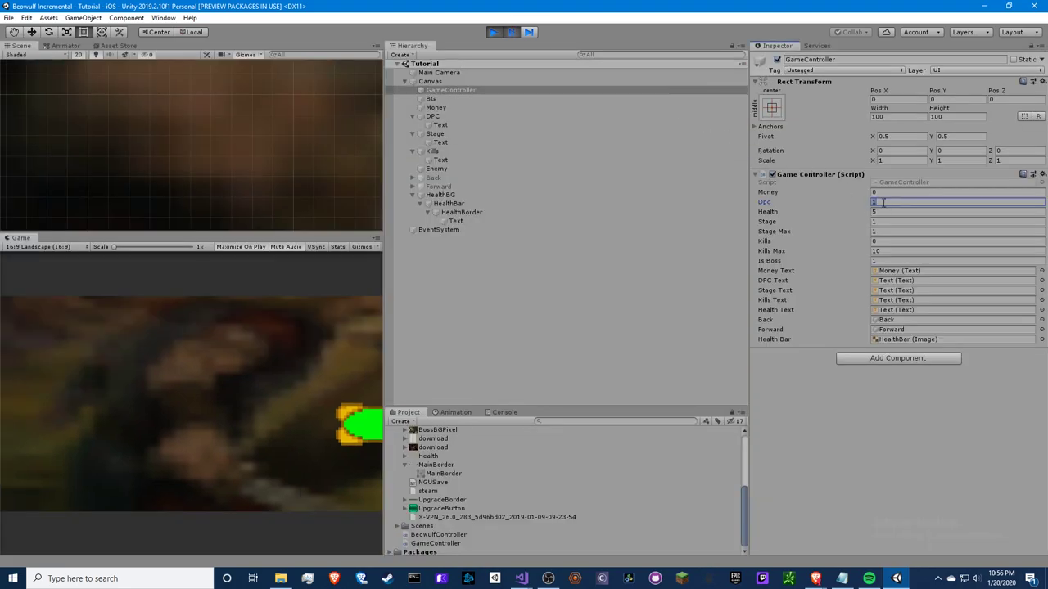
text(00)
click(511, 32)
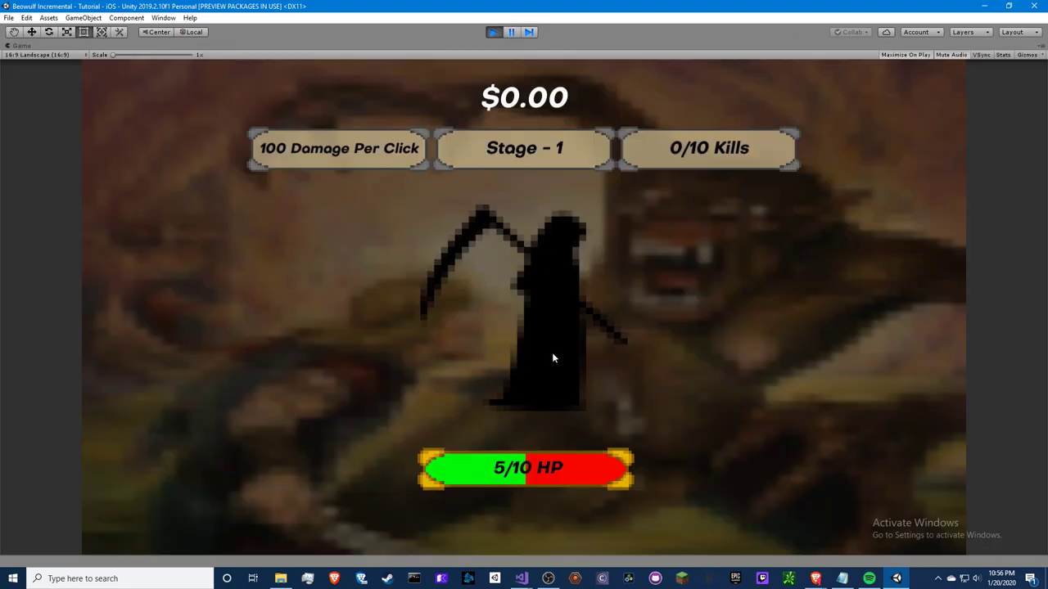
Kill reapers until the Stage 5 boss with 1600 HP appears, then hit it.
click(551, 352)
click(550, 352)
click(550, 352)
click(550, 352)
click(549, 349)
click(548, 349)
click(549, 347)
click(549, 345)
click(548, 345)
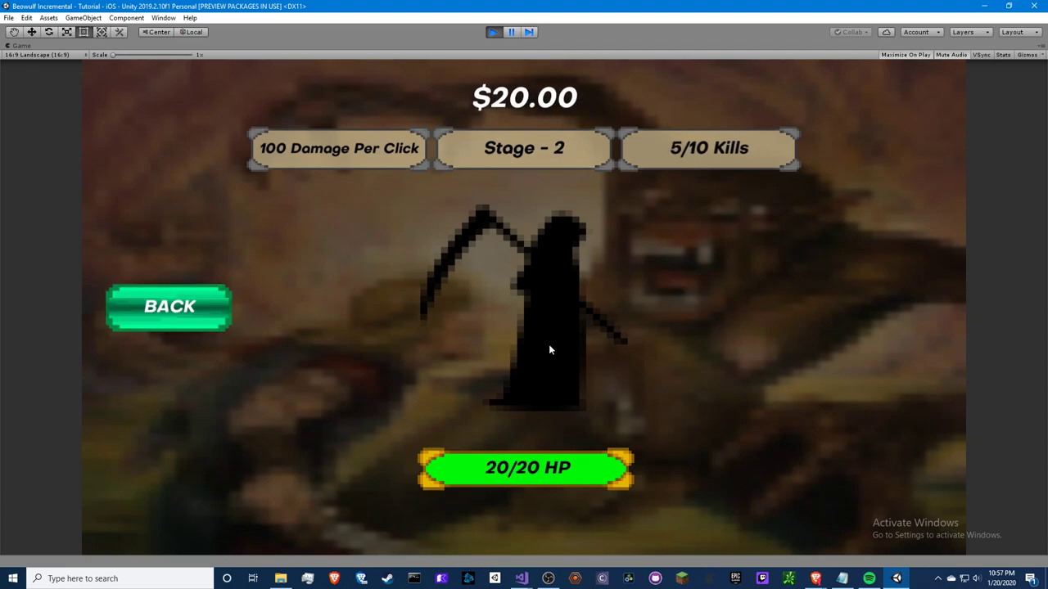
click(549, 345)
click(549, 349)
click(547, 349)
click(546, 348)
click(545, 349)
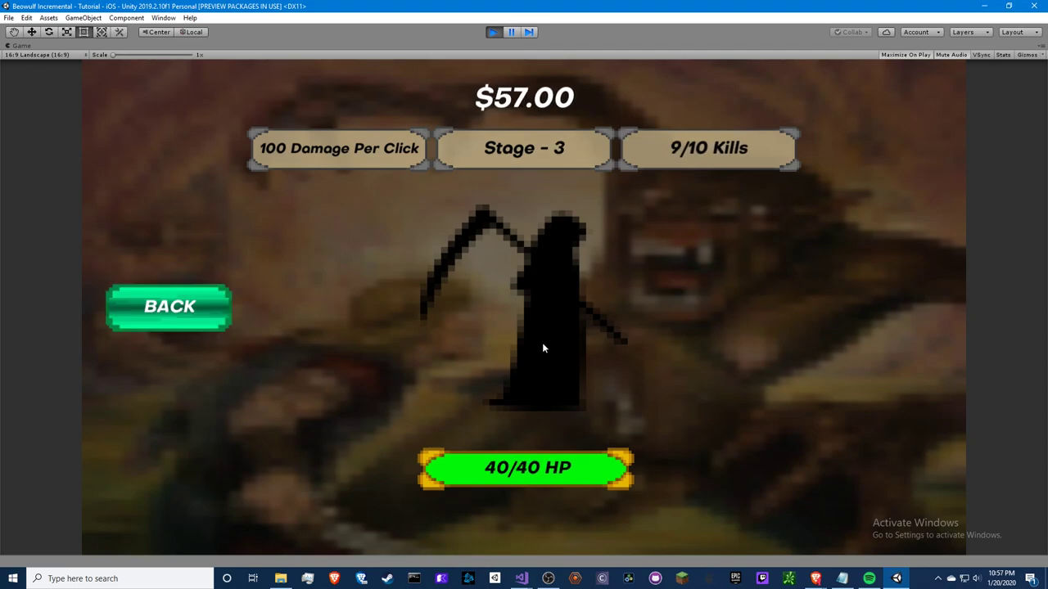
click(544, 349)
click(543, 349)
double_click(543, 349)
click(543, 349)
triple_click(543, 349)
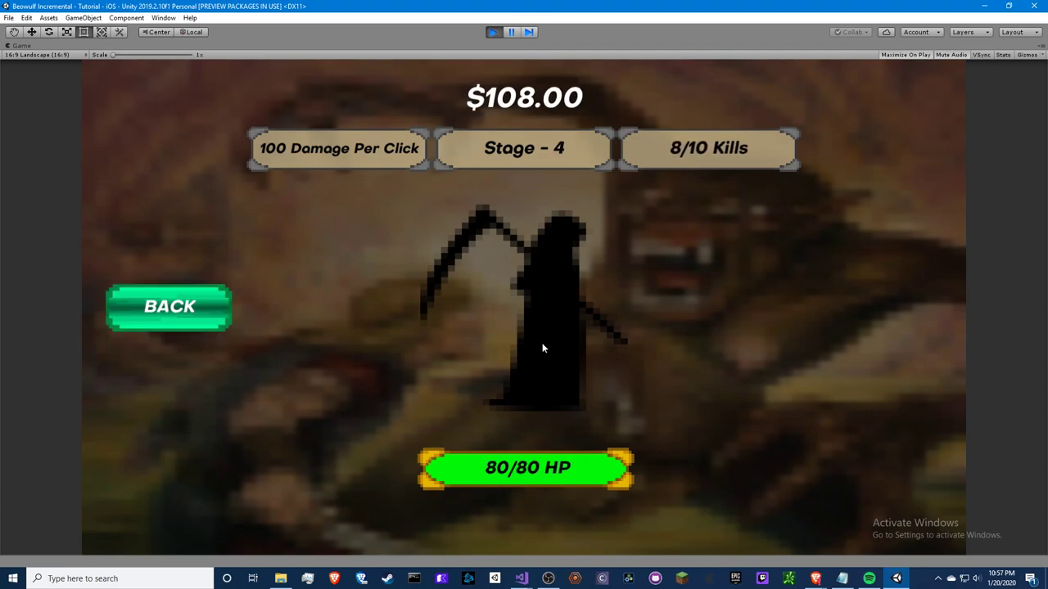
double_click(543, 349)
click(542, 341)
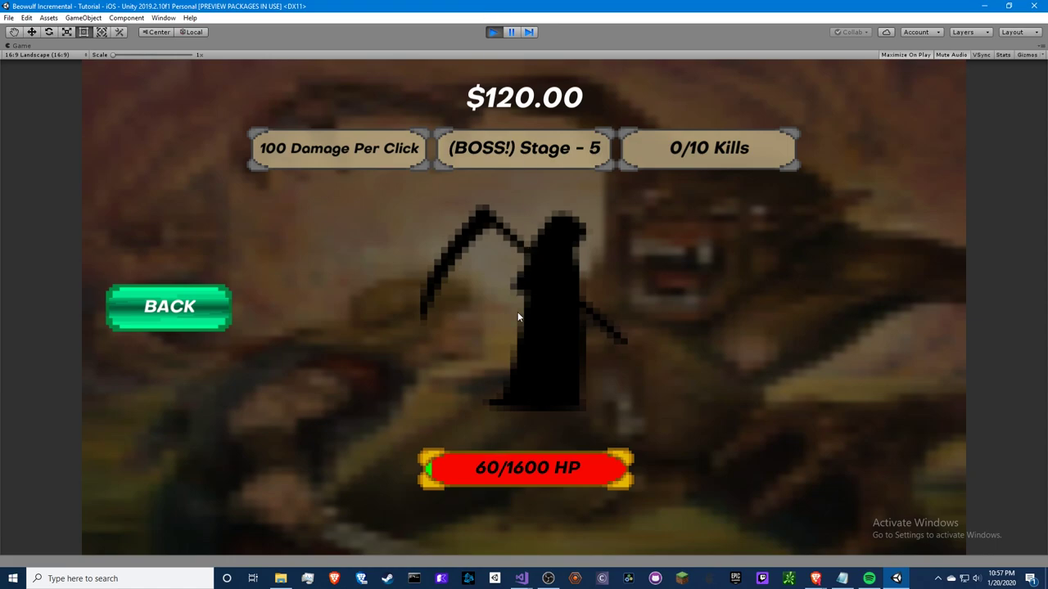
key(alt+Tab)
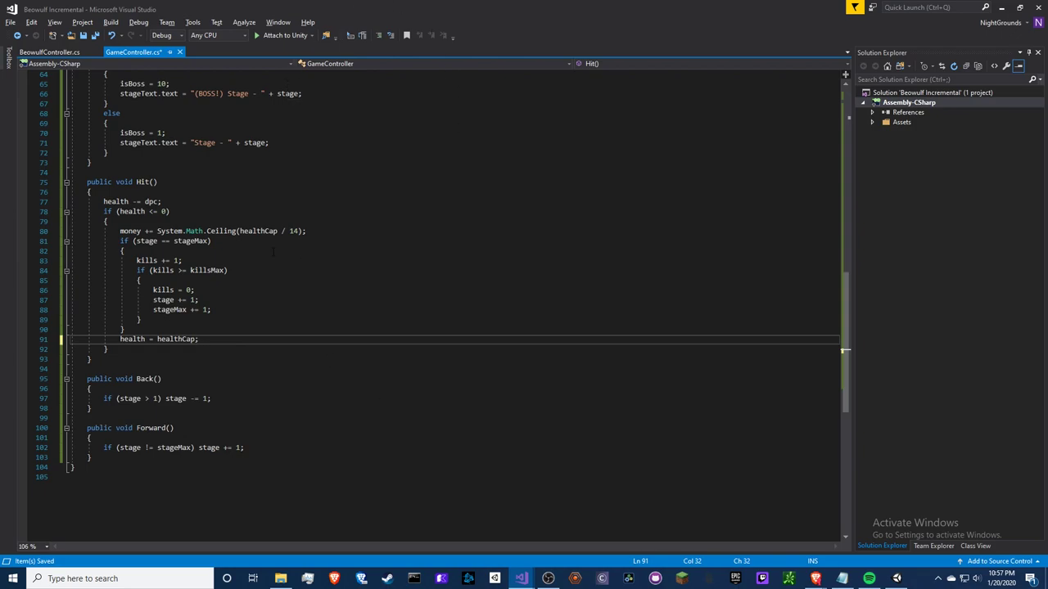
Scroll to the top of GameController.cs to review the fields and healthCap getter.
scroll(244, 355, up, 4)
scroll(244, 355, up, 5)
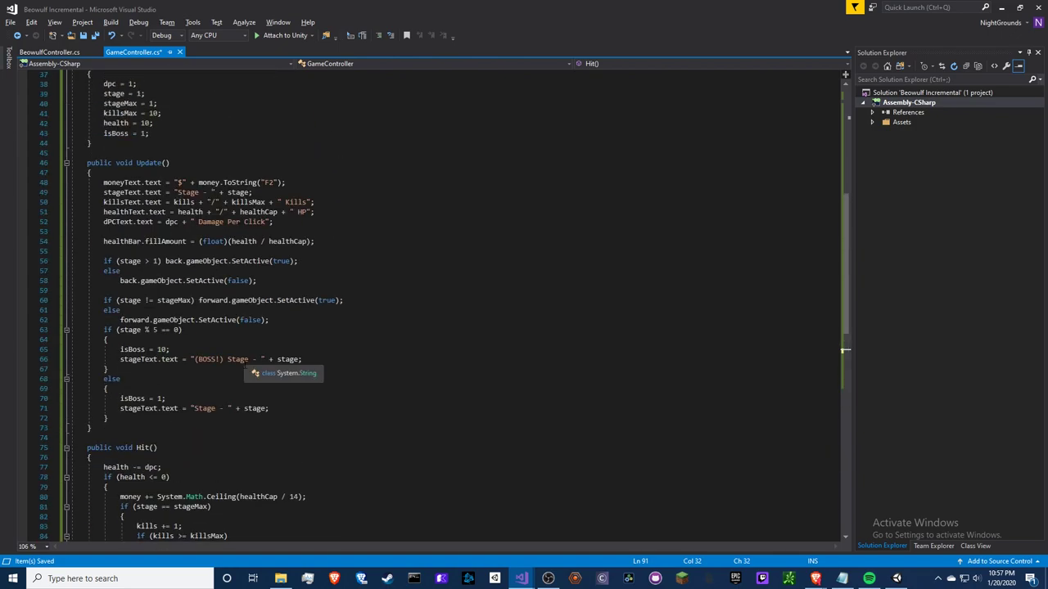
scroll(283, 285, up, 5)
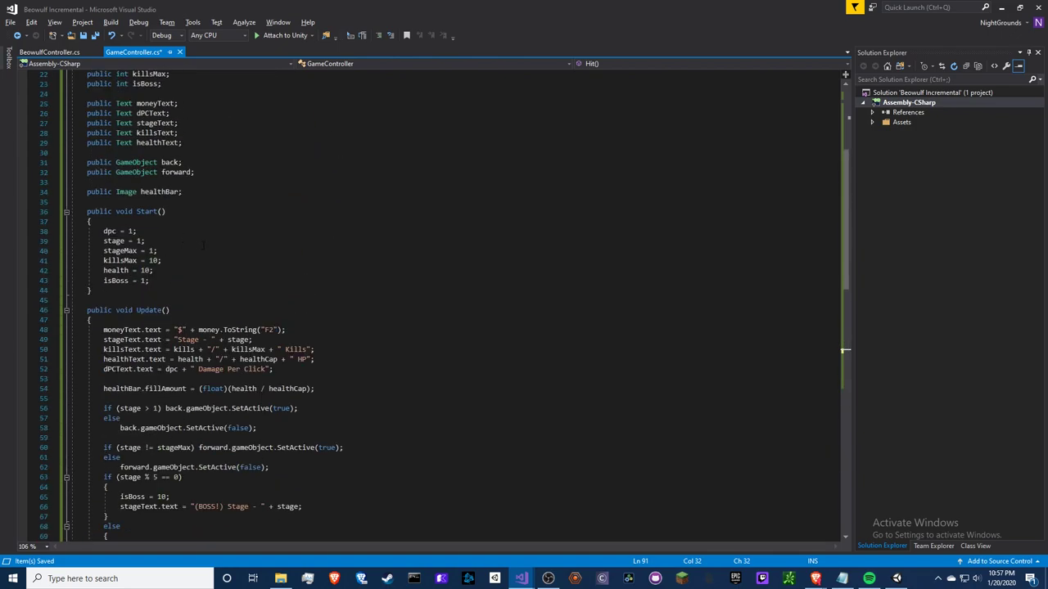
scroll(283, 284, up, 5)
scroll(284, 285, up, 2)
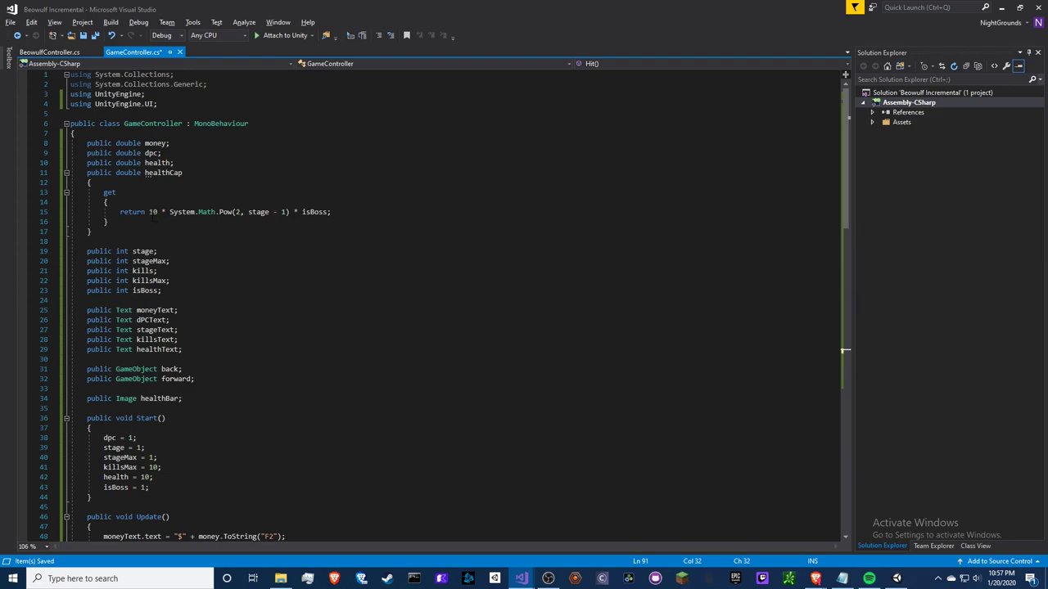
Calculate 10*(2^4)*10 in Windows Search to confirm it equals 1600.
click(154, 577)
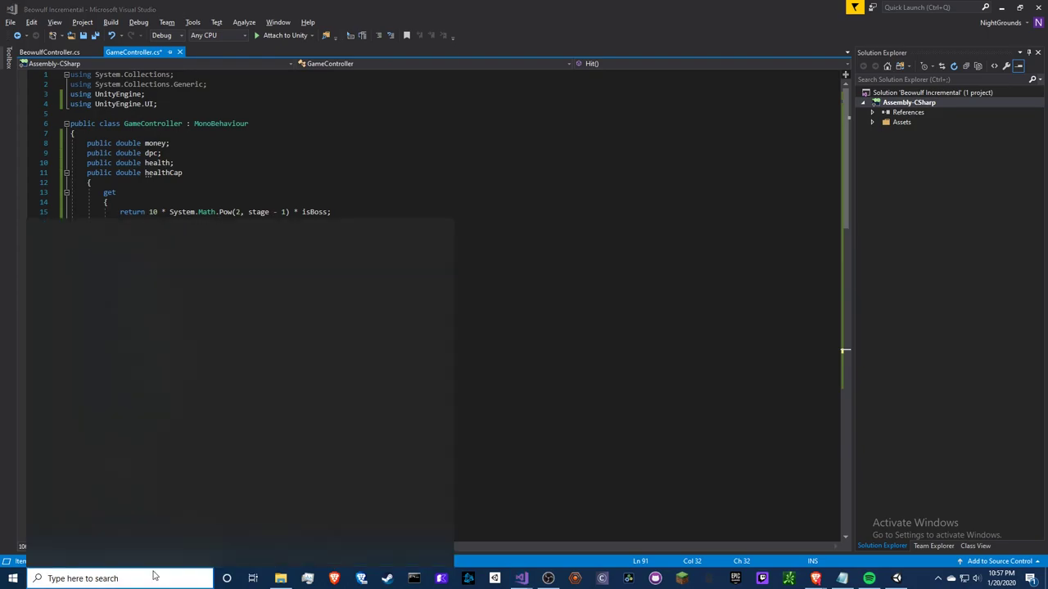
text(10^)
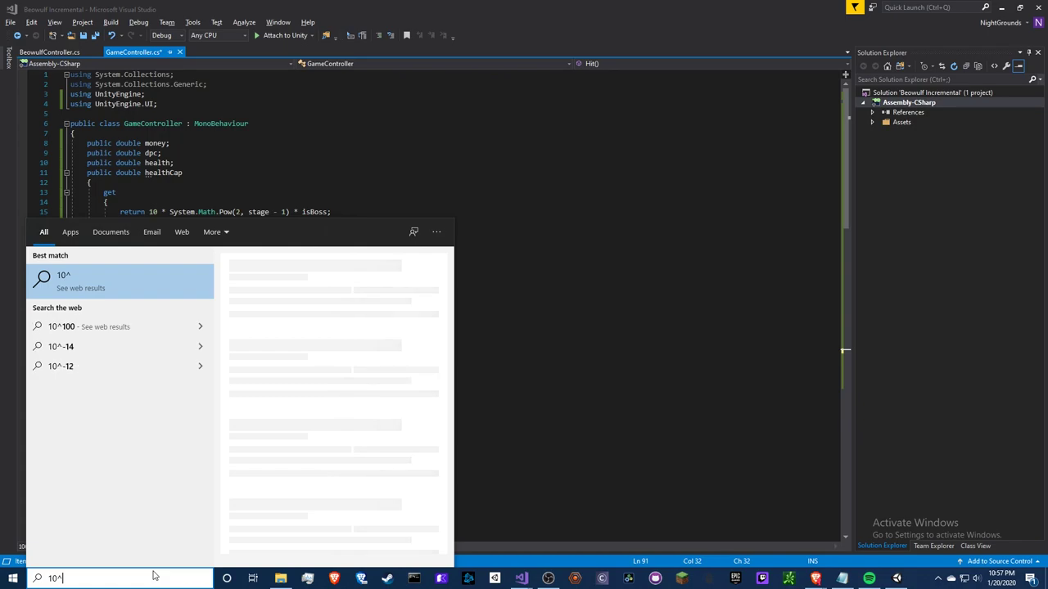
text((2))
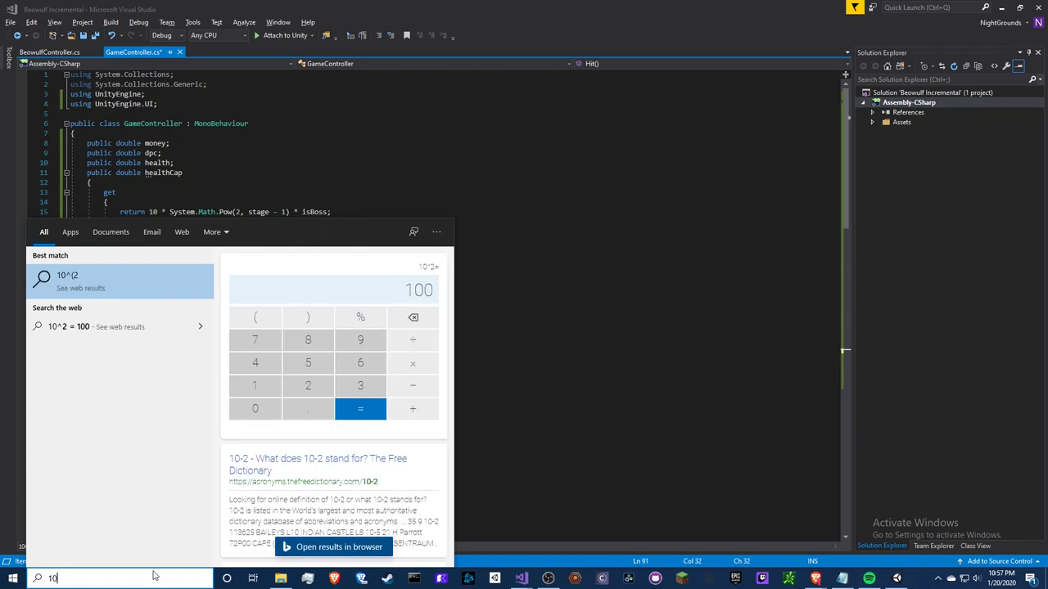
key(BackSpace)
key(BackSpace)
key(BackSpace)
text(*(2)
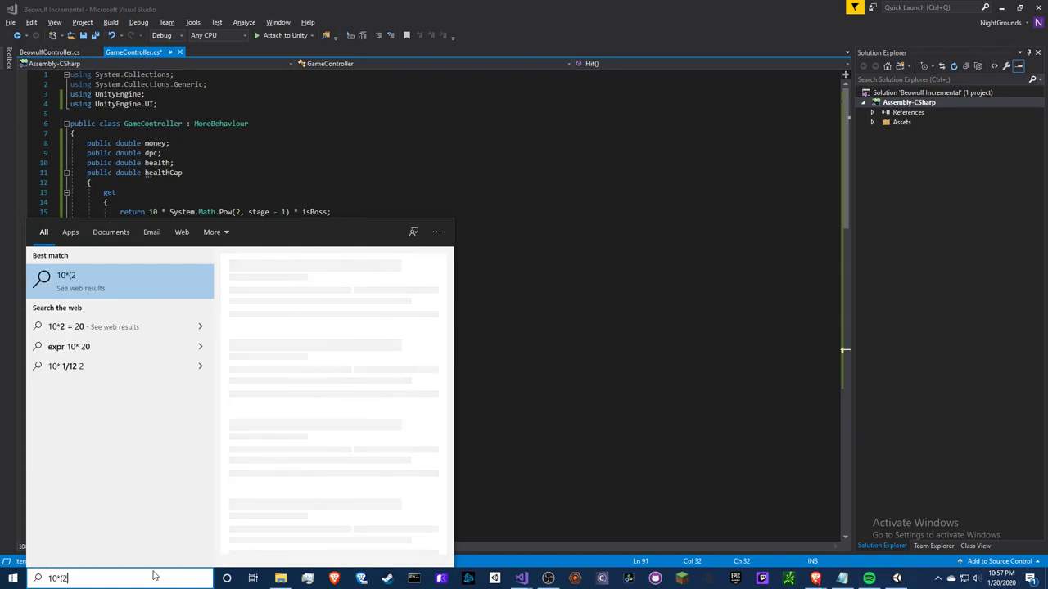
text(^)
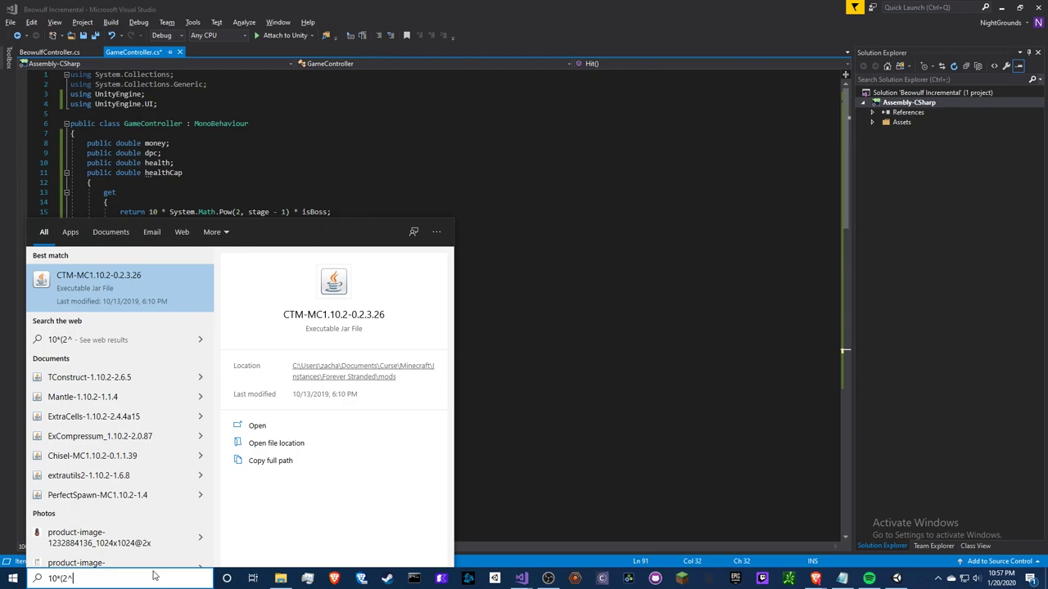
text(4)
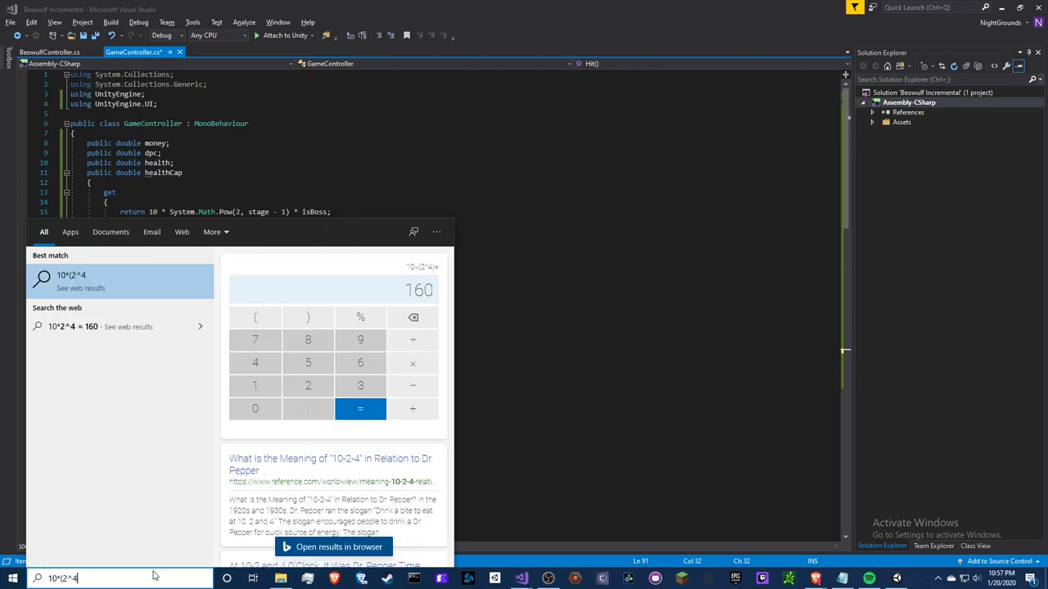
text()*)
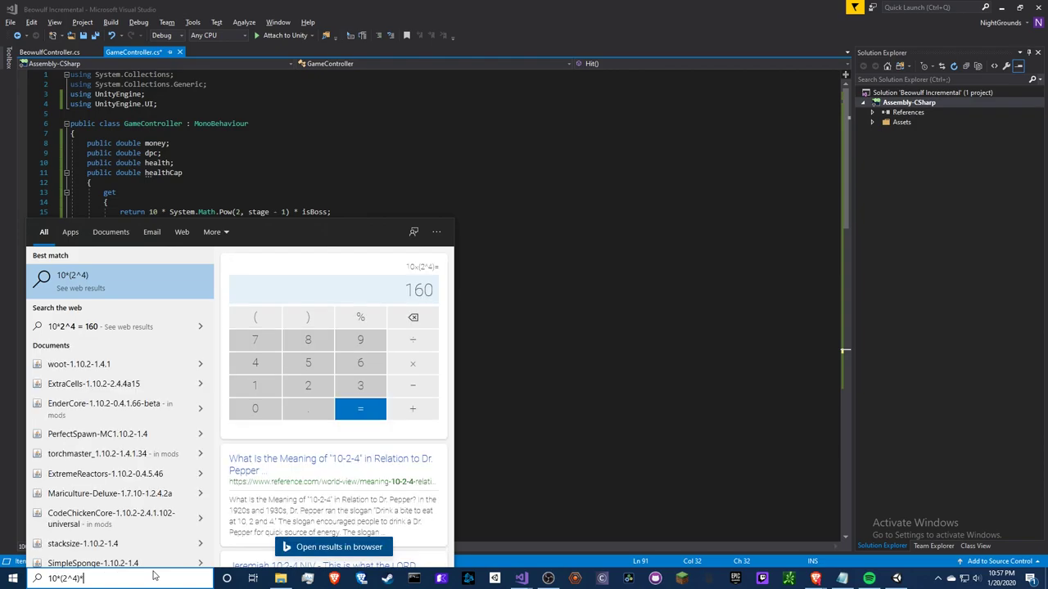
text(10)
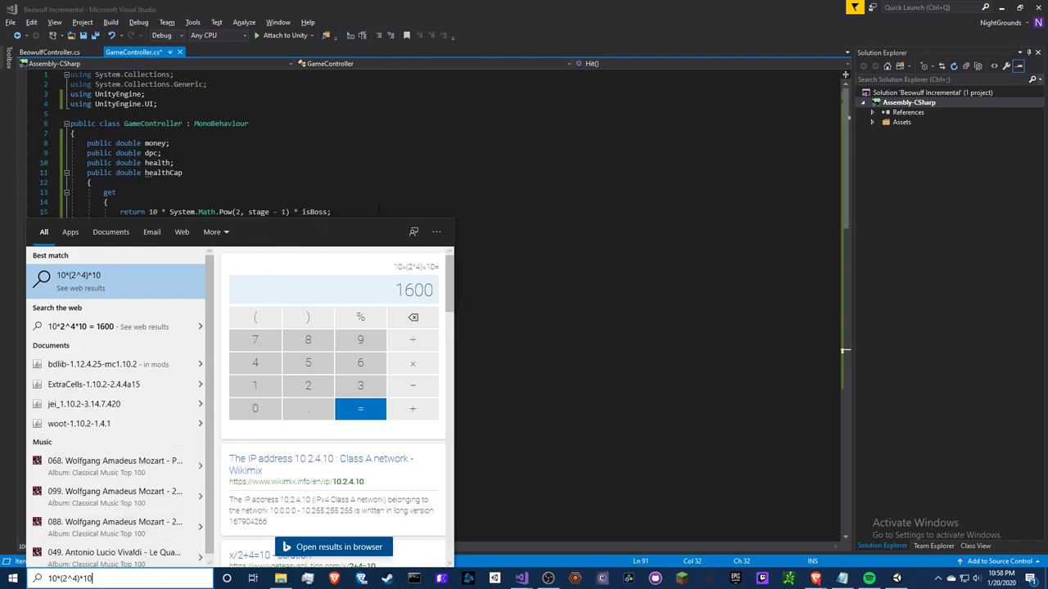
Stop the running Unity game and return to Visual Studio.
key(alt+Tab)
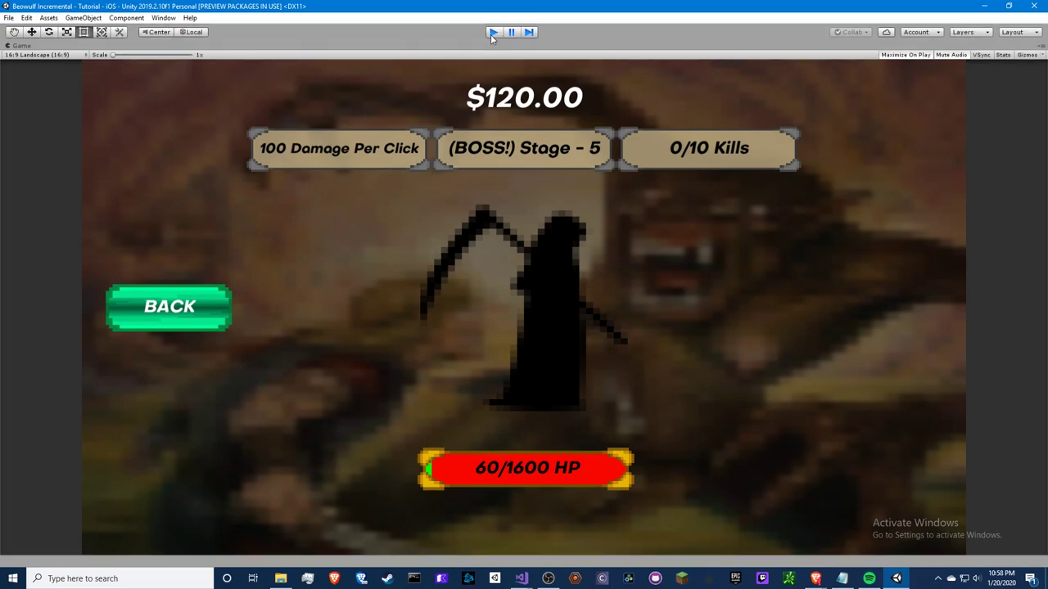
click(491, 34)
key(alt+Tab)
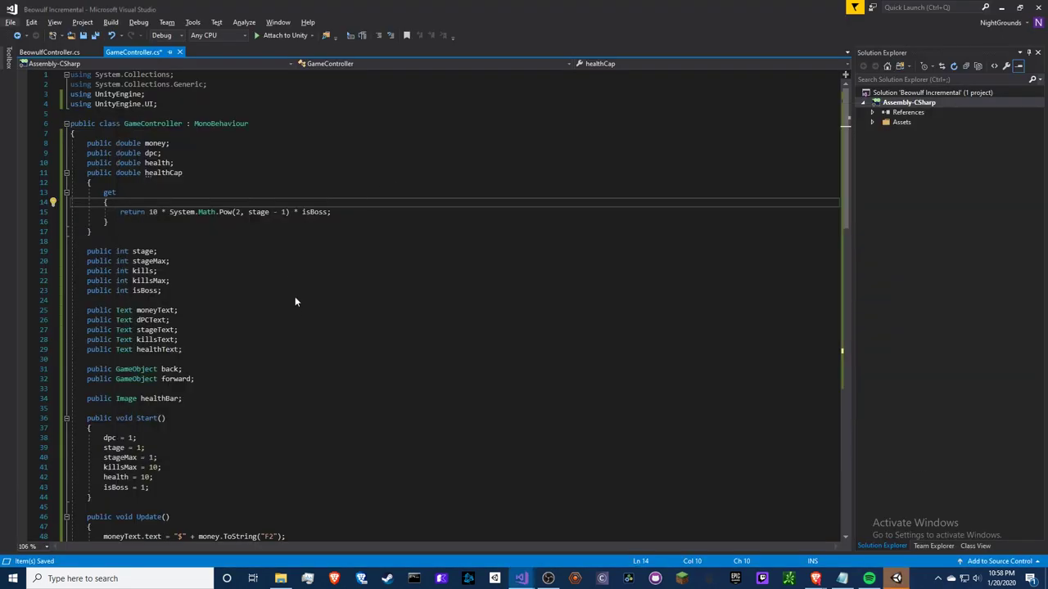
Cut the isBoss if/else block out of Update().
click(295, 330)
scroll(233, 388, down, 9)
scroll(234, 388, down, 3)
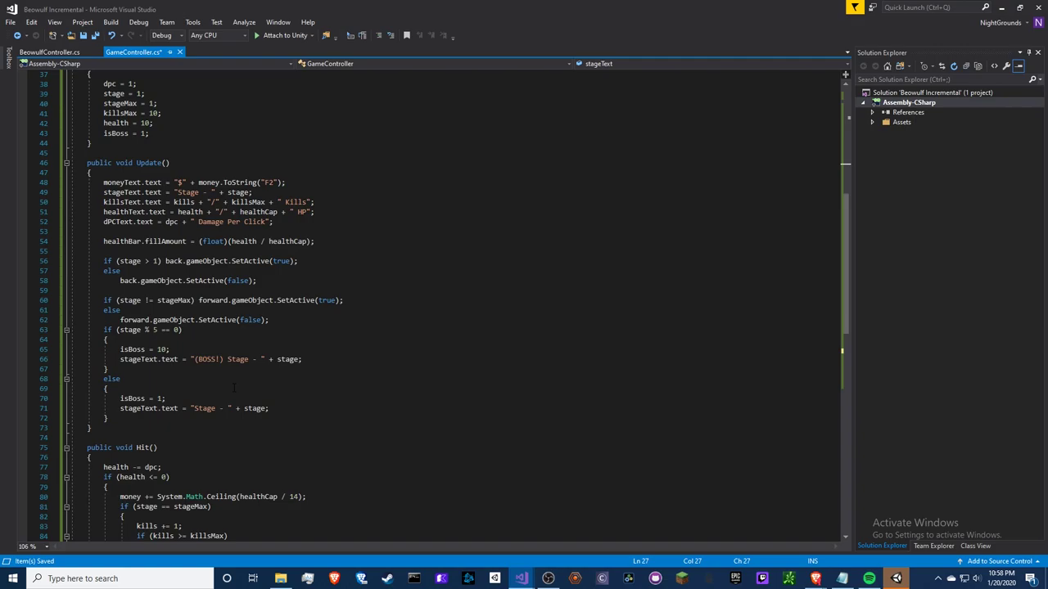
scroll(234, 388, down, 4)
scroll(233, 388, up, 4)
scroll(238, 337, up, 6)
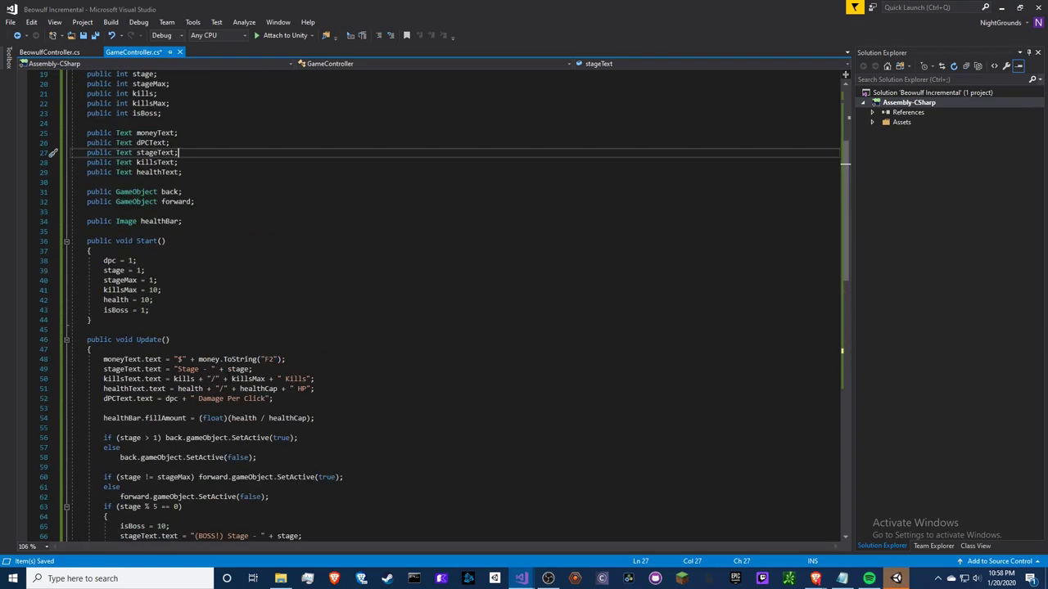
scroll(237, 337, up, 6)
double_click(316, 211)
scroll(316, 211, down, 6)
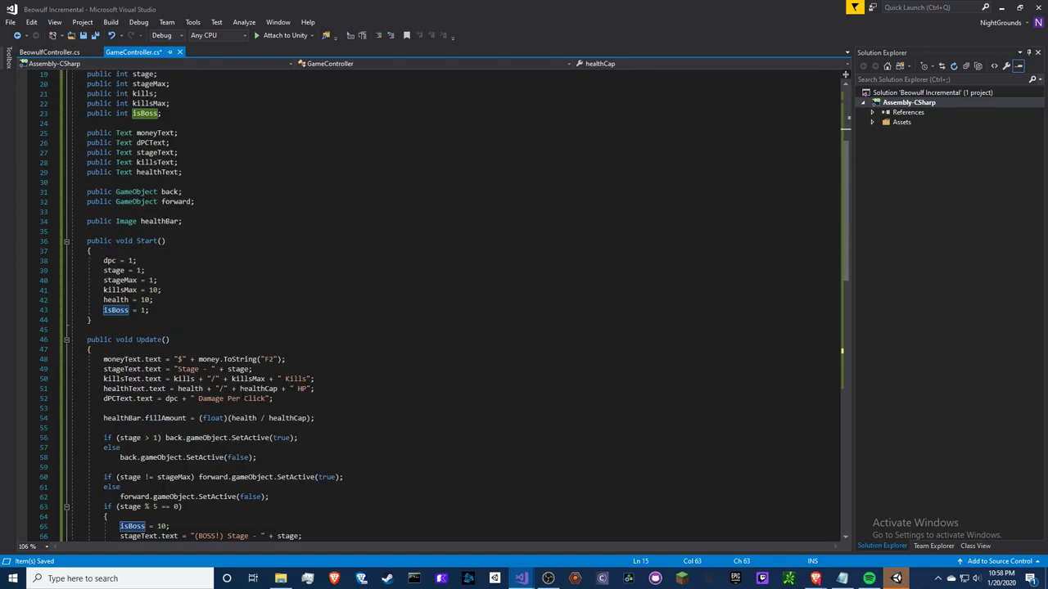
scroll(316, 211, down, 5)
drag(109, 447, 270, 350)
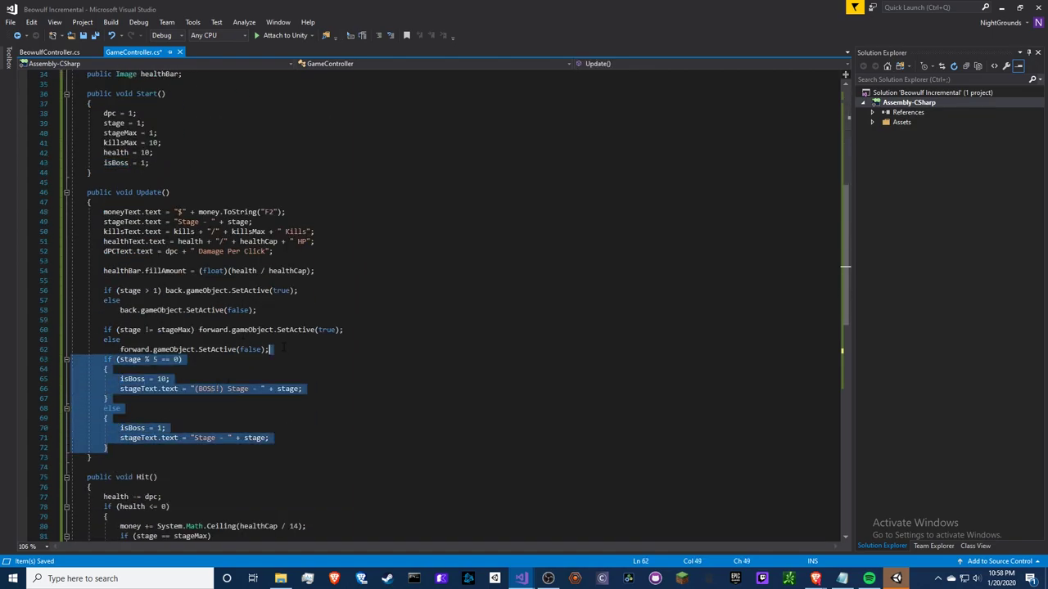
scroll(282, 348, down, 2)
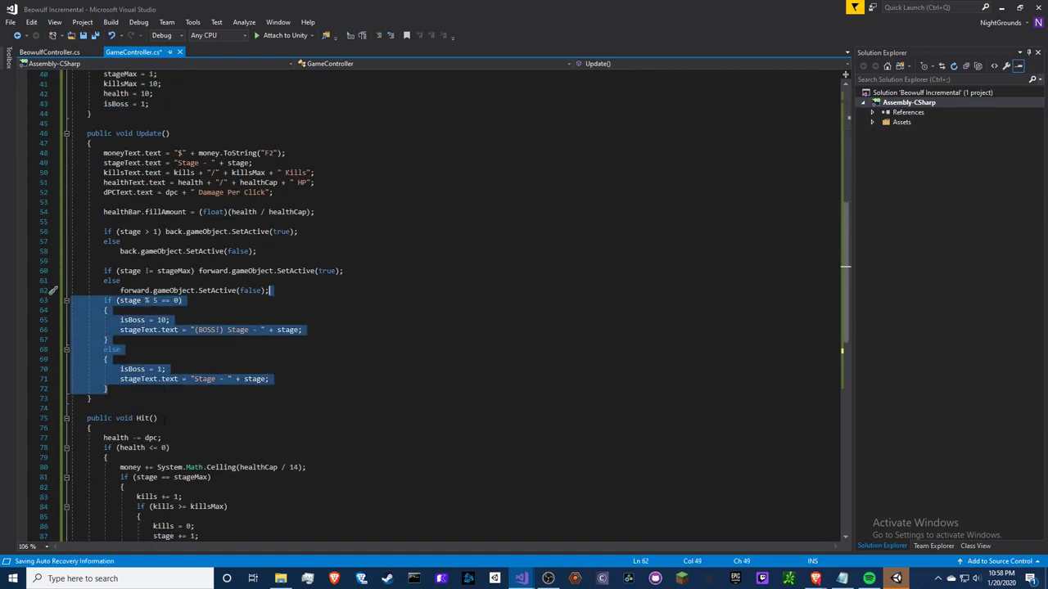
key(Delete)
Create a public void IsBossChecker() method containing the pasted boss check.
click(122, 302)
key(Return)
key(Return)
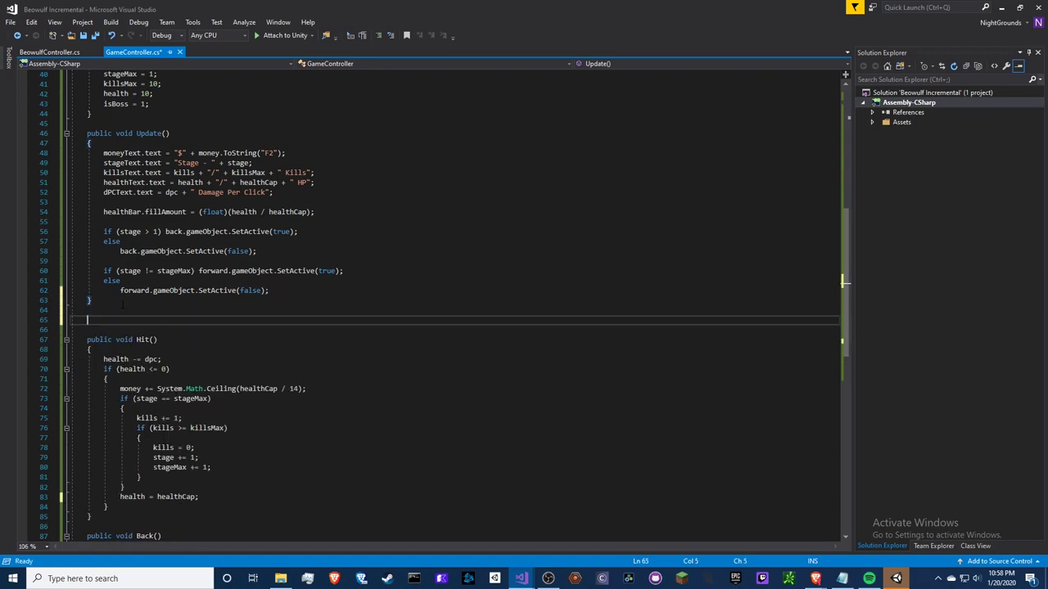
text(public )
text(void IsBoss)
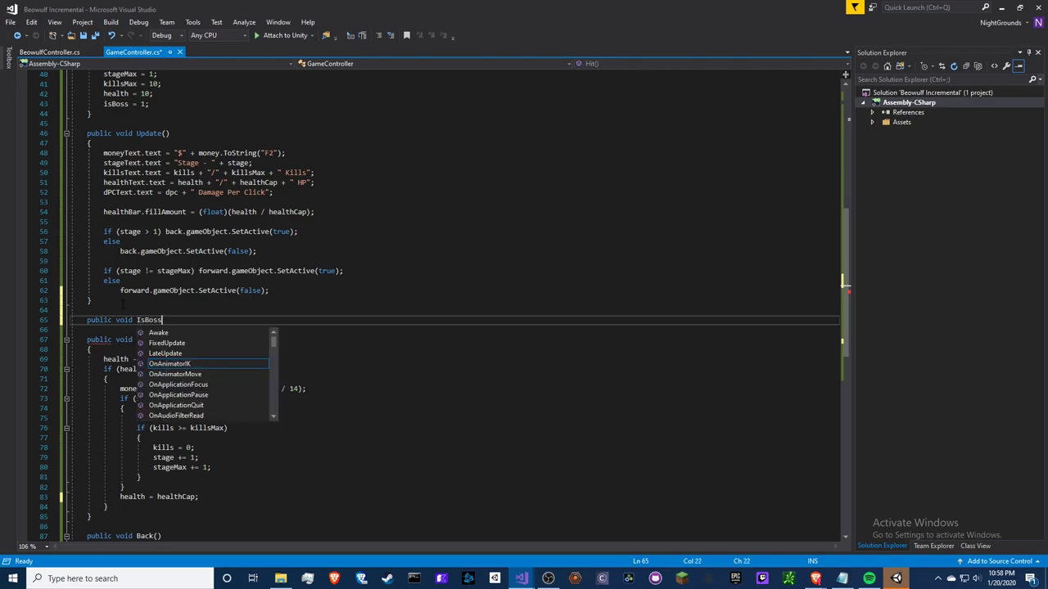
text(Chekcer)
key(BackSpace)
key(BackSpace)
key(BackSpace)
key(BackSpace)
key(BackSpace)
text(ecker)
text(()
key(Return)
text({)
key(Return)
text(if (stage % 5 == 0)         {             isBoss = 10;             stageText.text = "(BOSS!) Stage - " + stage;         }         else         {             isBoss = 1;             stageText.text = "Stage - " + stage;         })
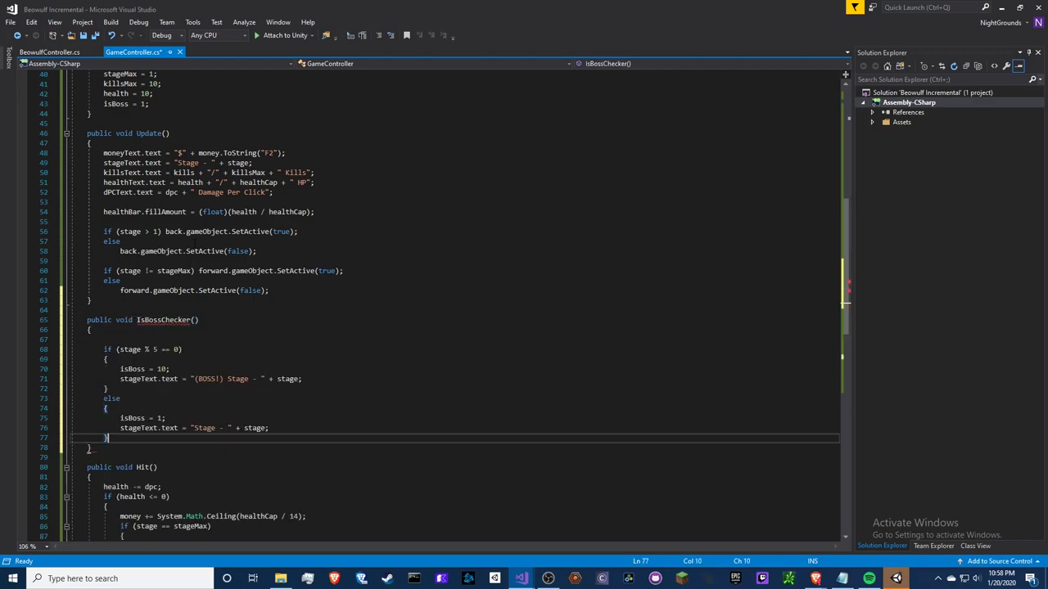
Call IsBossChecker(); at the end of Update().
click(92, 330)
click(163, 320)
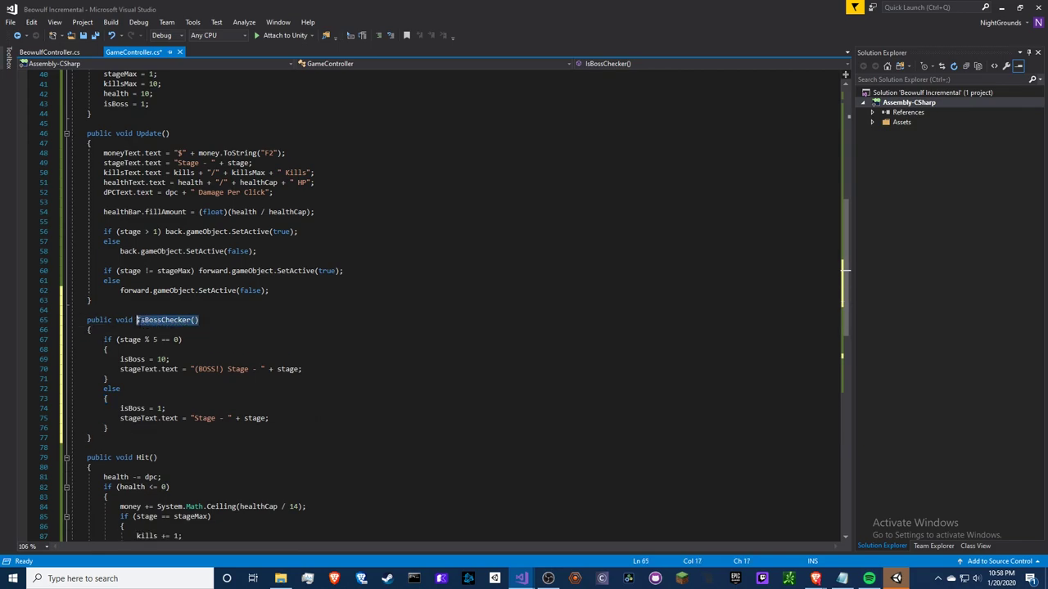
click(269, 290)
key(Return)
key(Return)
text(IsBossChecker();)
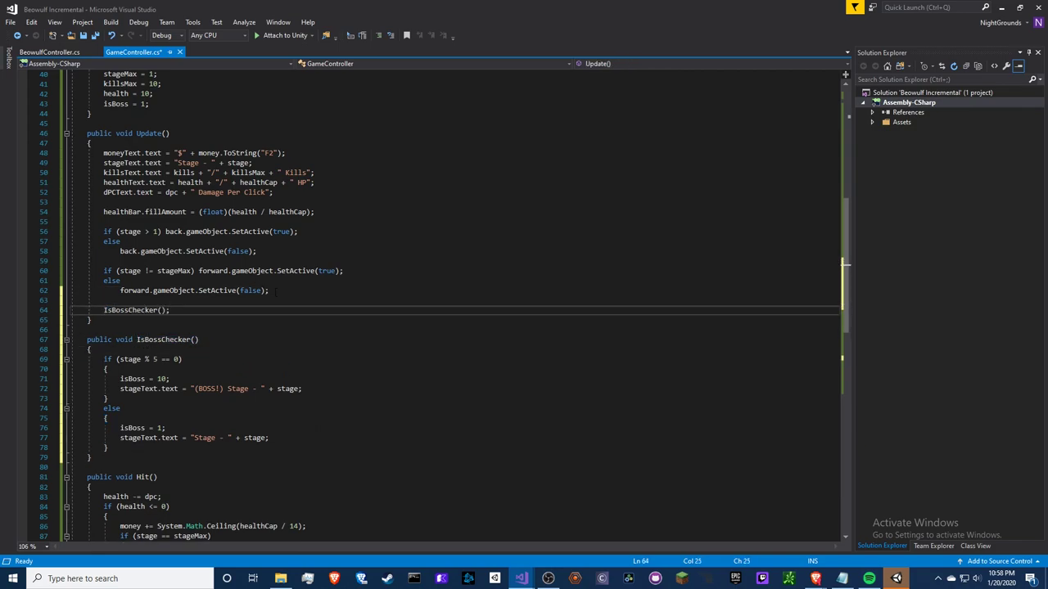
double_click(133, 313)
key(ctrl+c)
Call IsBossChecker(); in Hit() after the stage-advance block and save the script.
scroll(156, 328, down, 5)
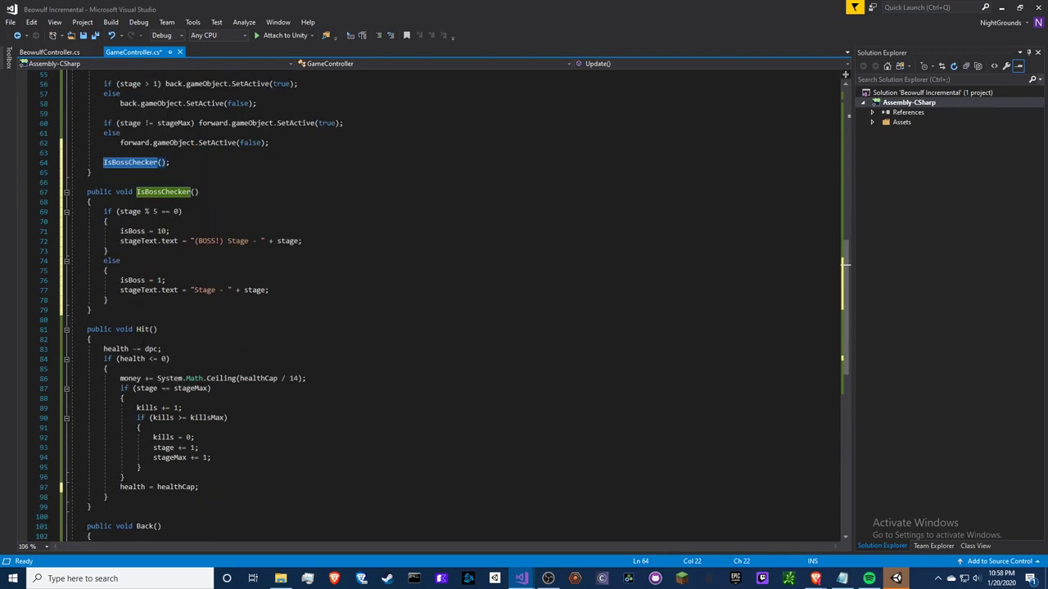
scroll(176, 348, down, 6)
click(179, 305)
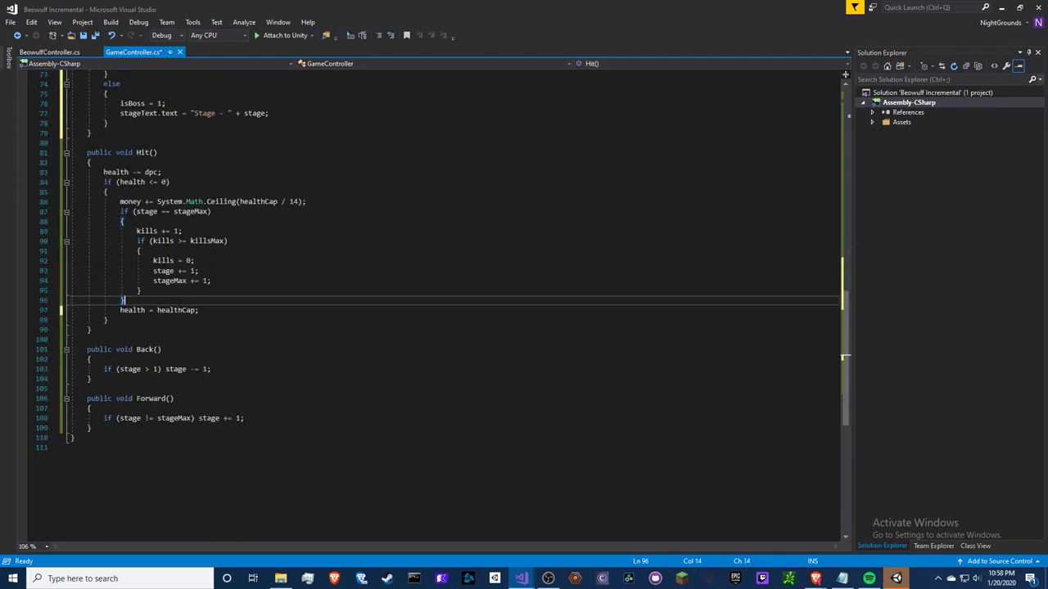
key(Return)
key(ctrl+v)
text(;)
text(())
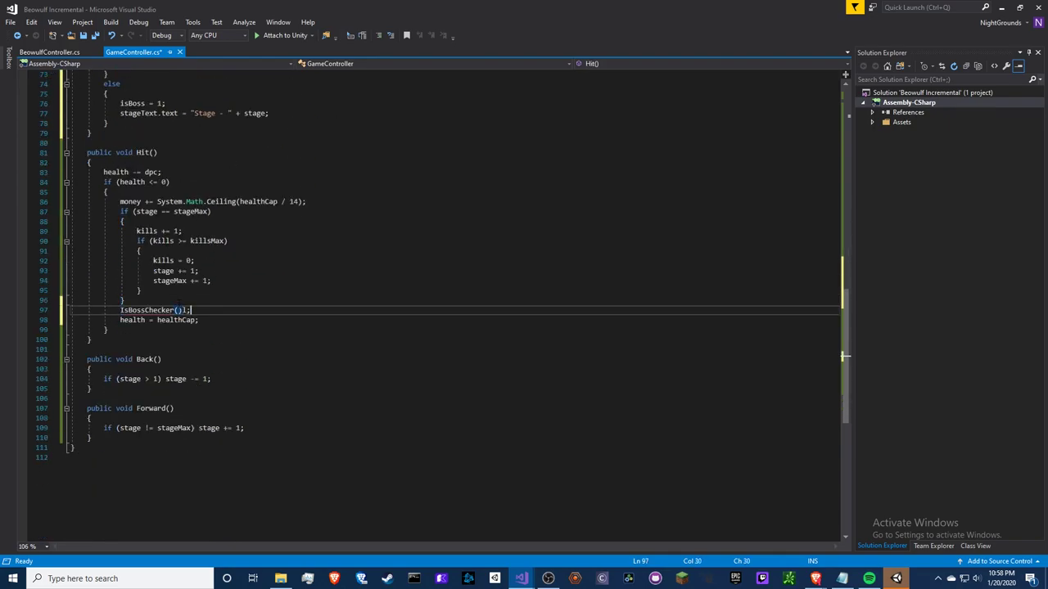
text(;)
key(ctrl+s)
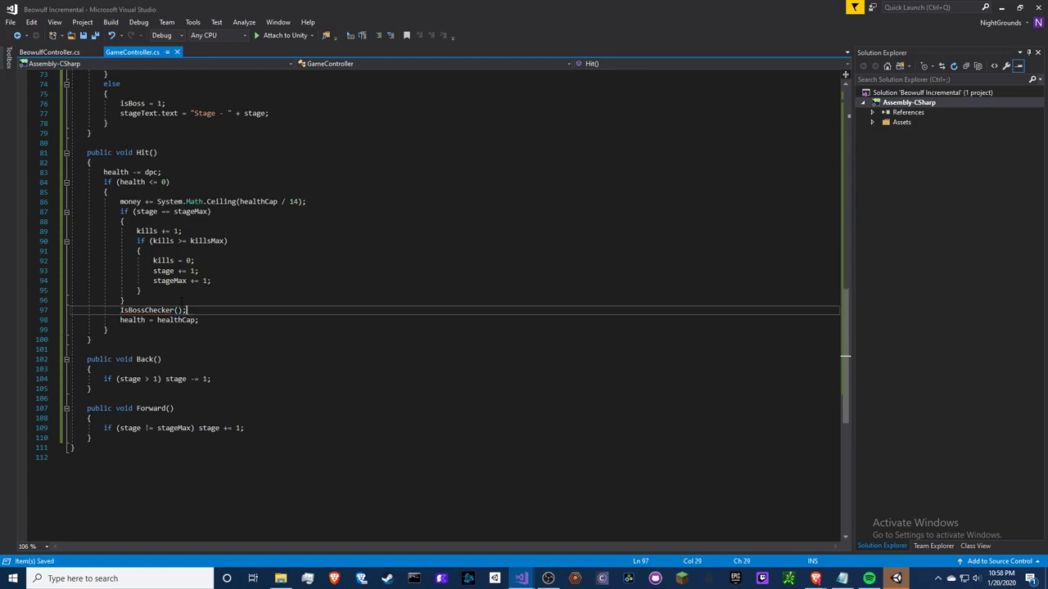
key(alt+Tab)
key(alt+Tab)
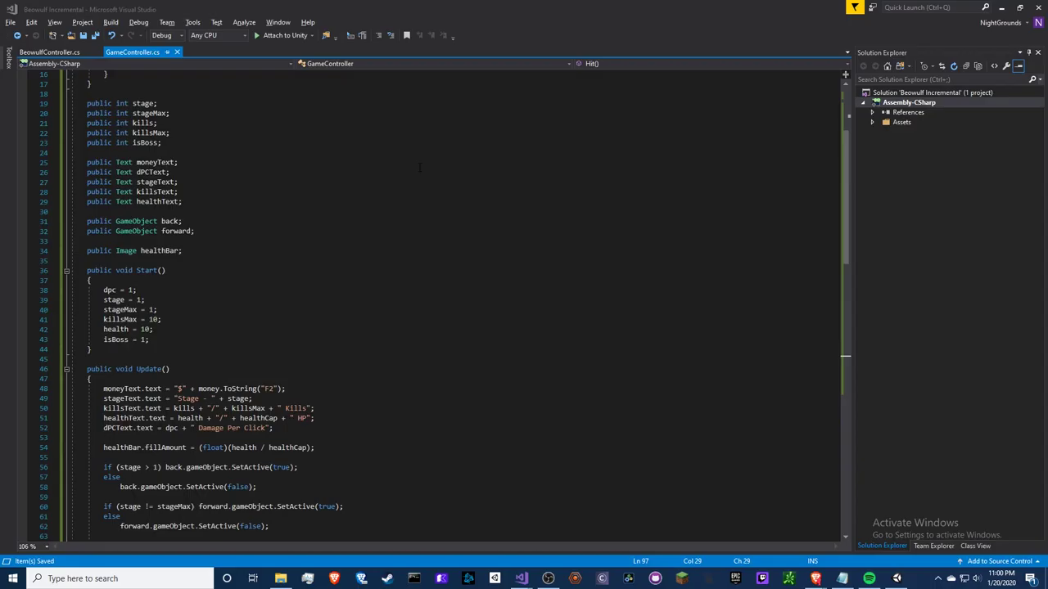
Declare a public int timer field below isBoss.
scroll(294, 393, down, 2)
scroll(293, 392, down, 11)
scroll(291, 327, up, 6)
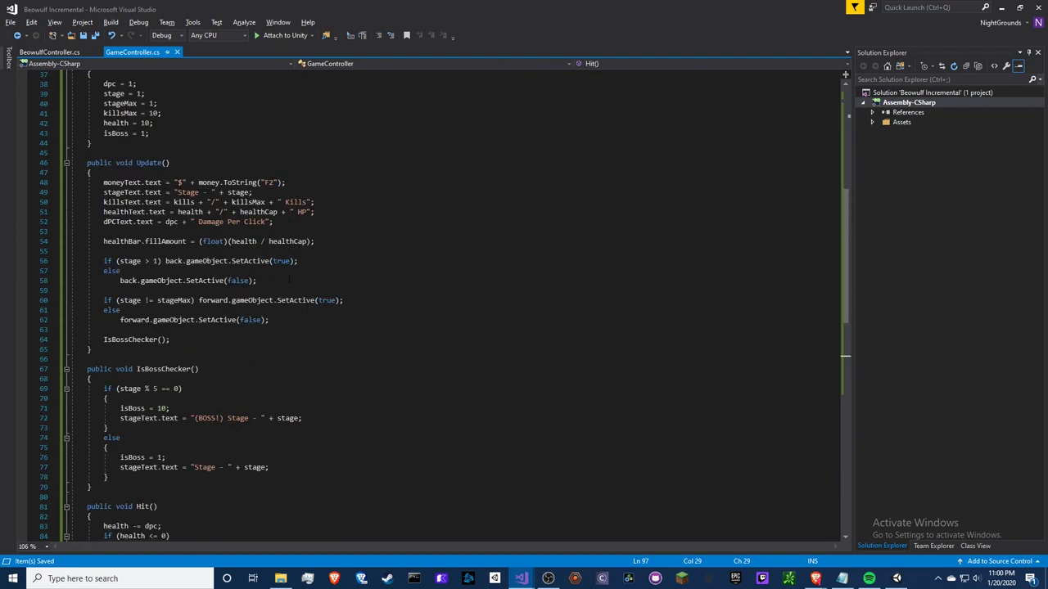
scroll(288, 260, up, 11)
scroll(212, 155, up, 1)
click(203, 291)
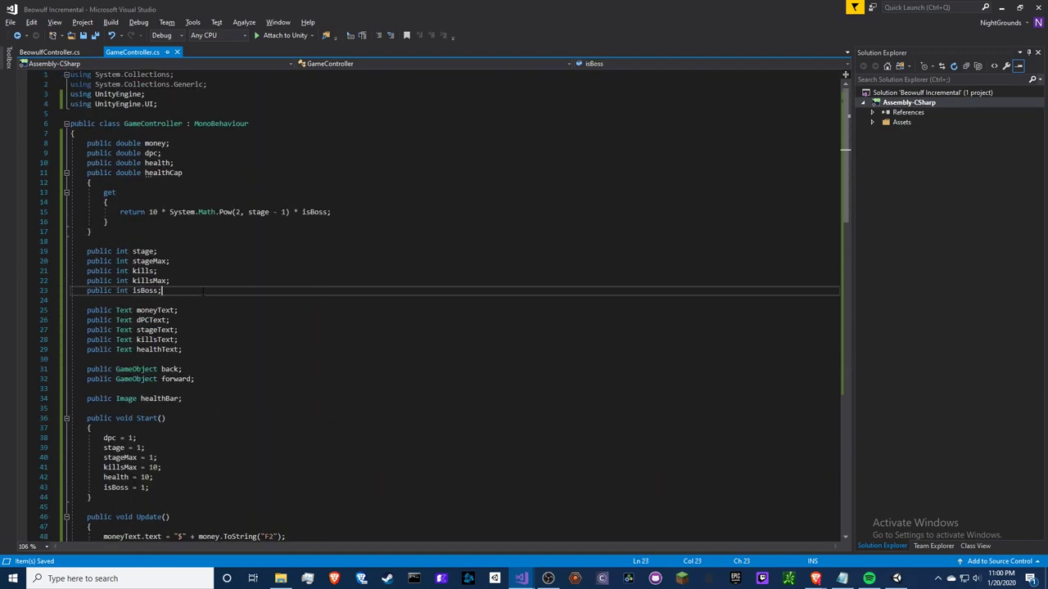
key(Return)
text(public)
key(BackSpace)
key(BackSpace)
key(BackSpace)
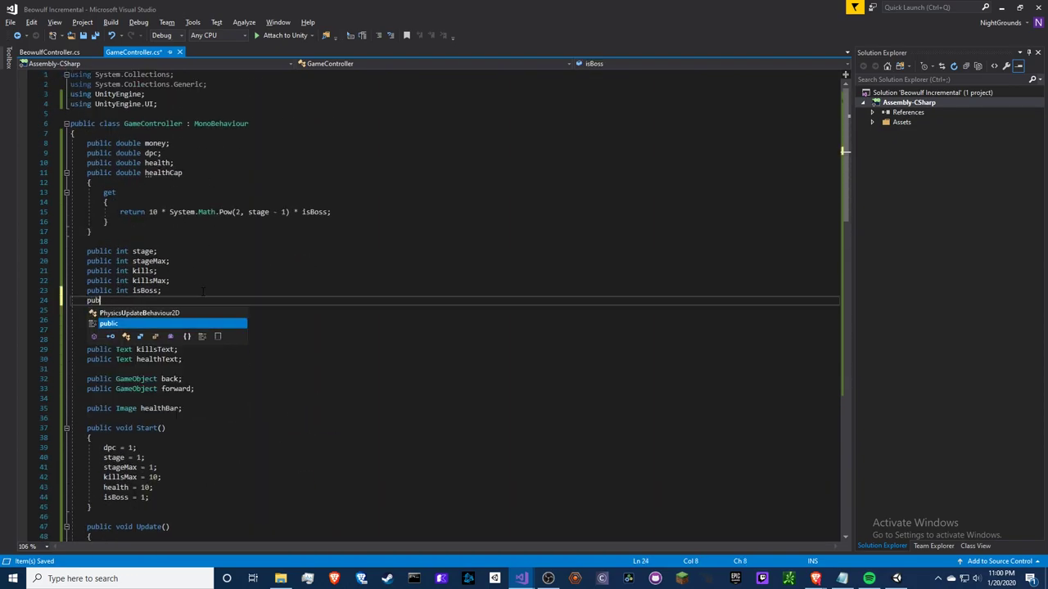
key(Tab)
text(int timer;)
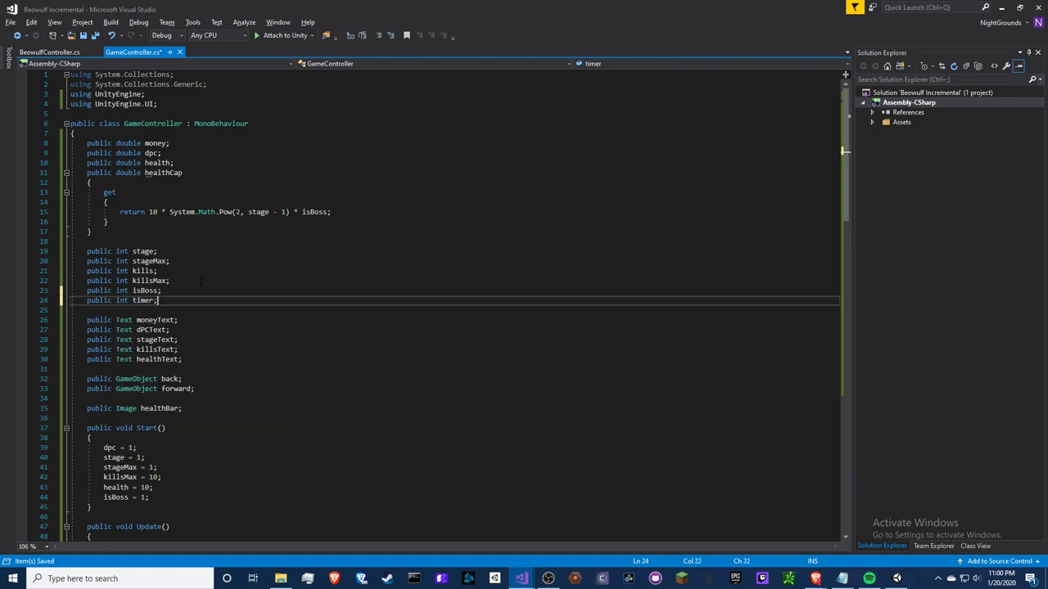
Duplicate the timer declaration as a public int timerCap field.
key(shift+Up)
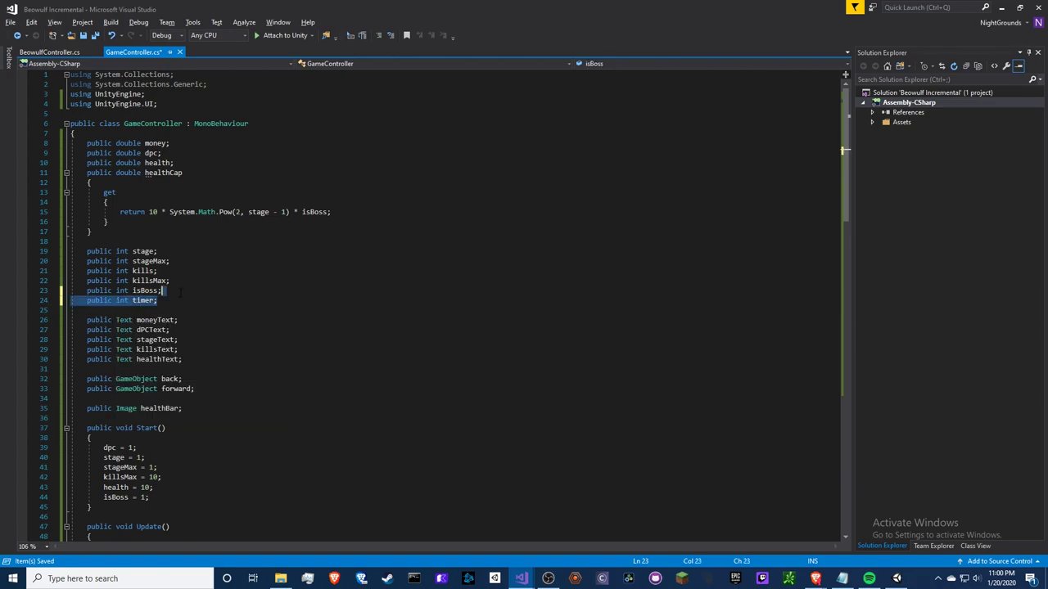
click(164, 302)
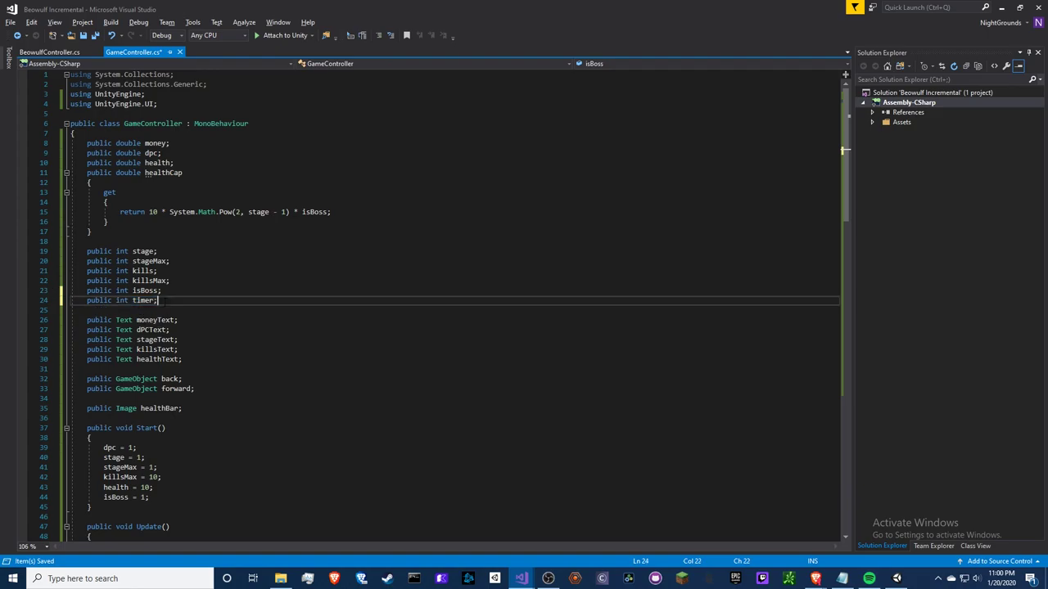
key(ctrl+b)
click(712, 322)
key(ctrl+d)
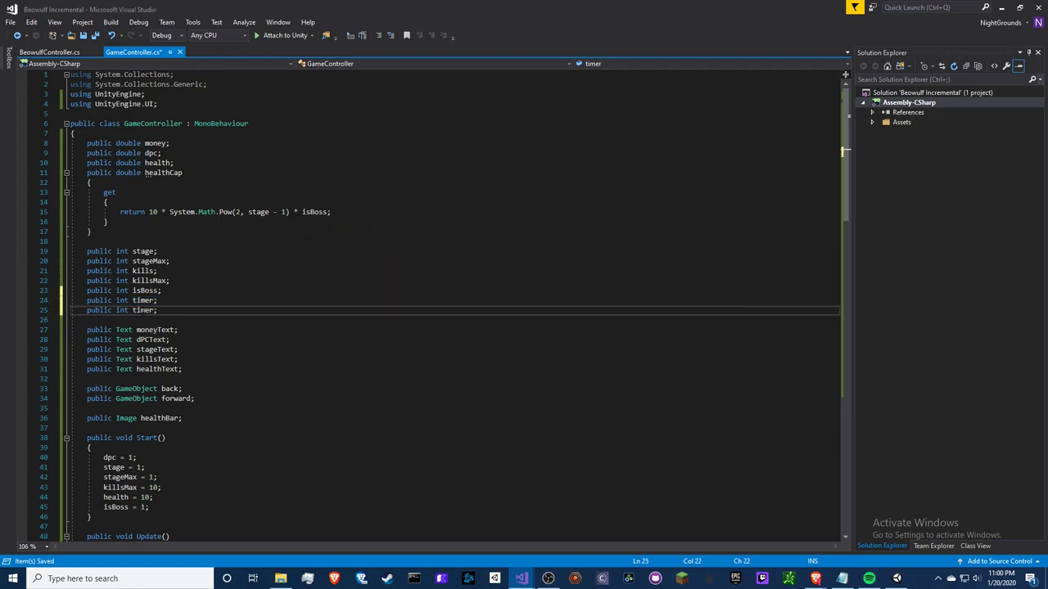
key(Left)
text(Cap)
Add timerCap = 30; in Start() below isBoss = 1.
click(150, 507)
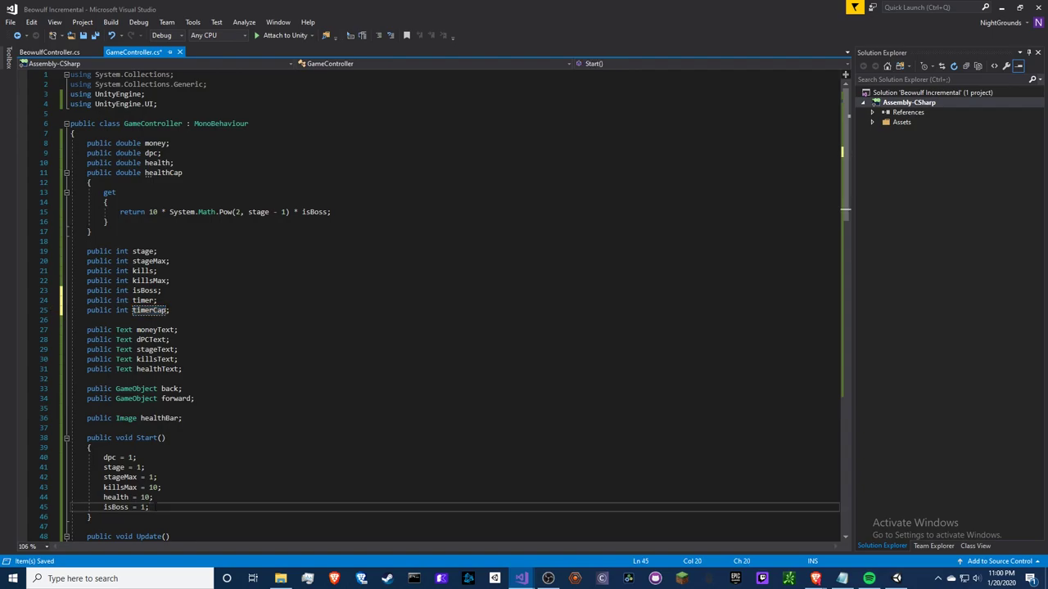
key(Return)
text(timerCap = )
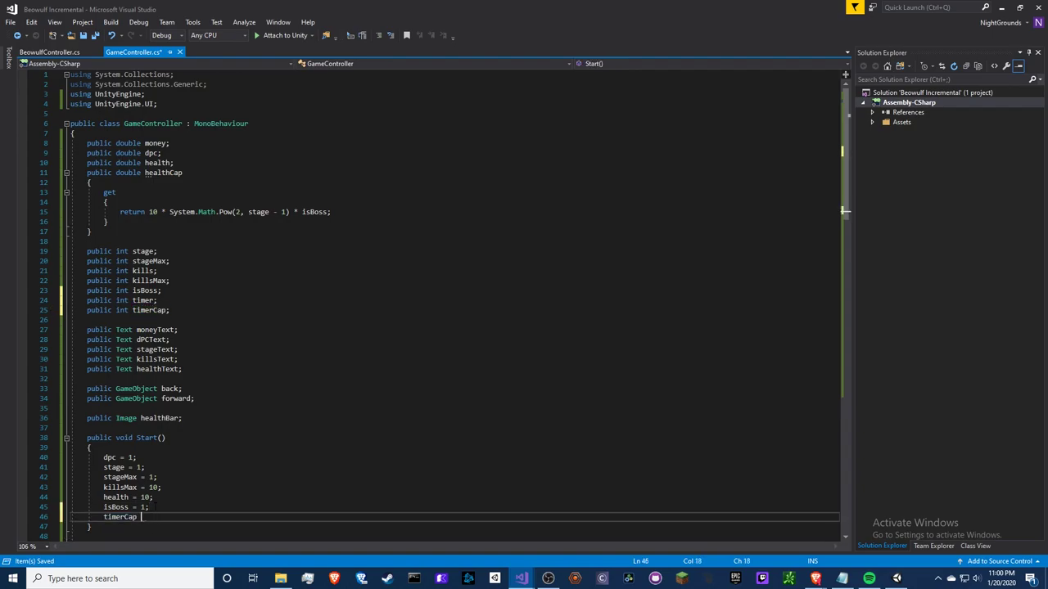
text(30;)
double_click(119, 517)
scroll(202, 321, down, 8)
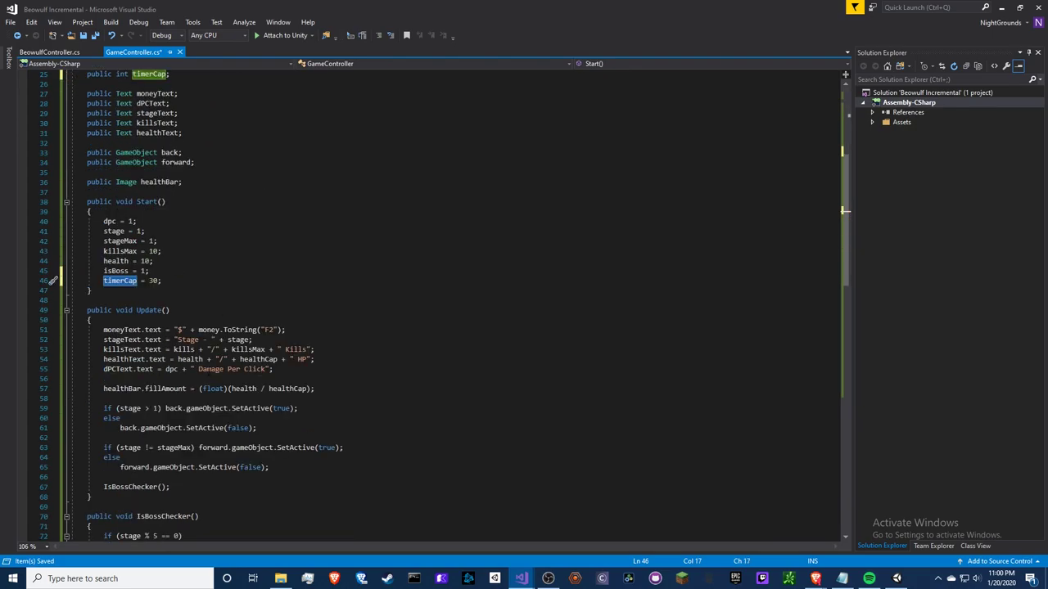
scroll(202, 321, down, 6)
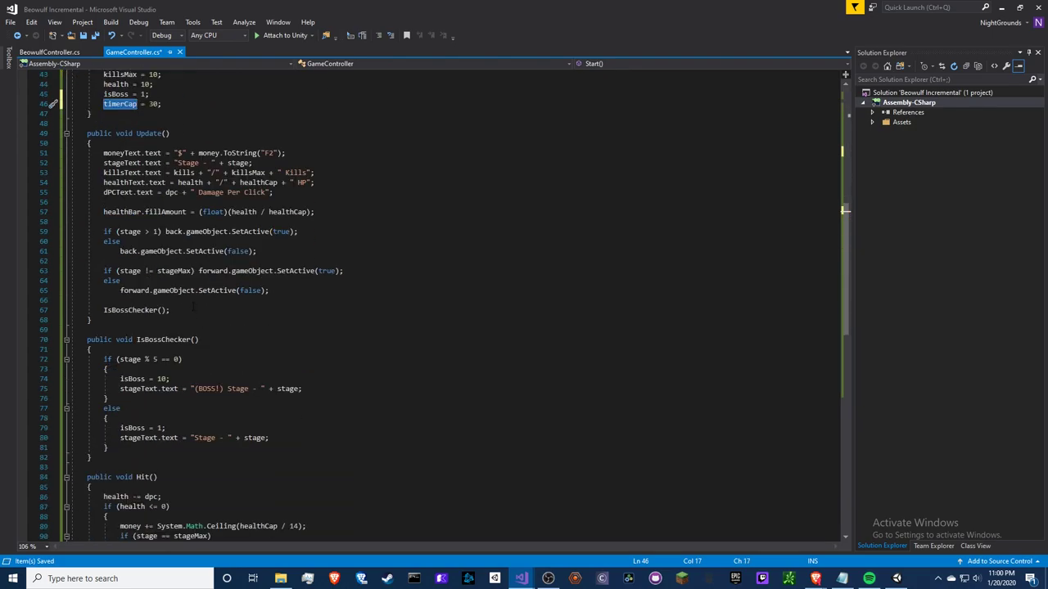
click(299, 292)
key(Return)
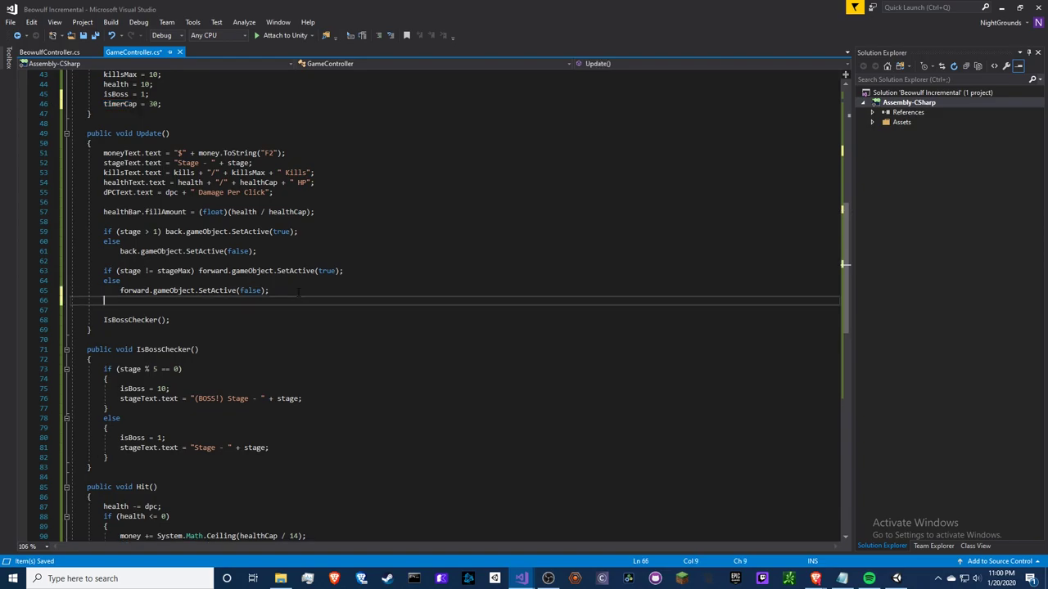
Below 'health = healthCap;' in Hit(), add the condition 'if (isBoss == 10)' and open a block.
key(BackSpace)
scroll(250, 415, down, 10)
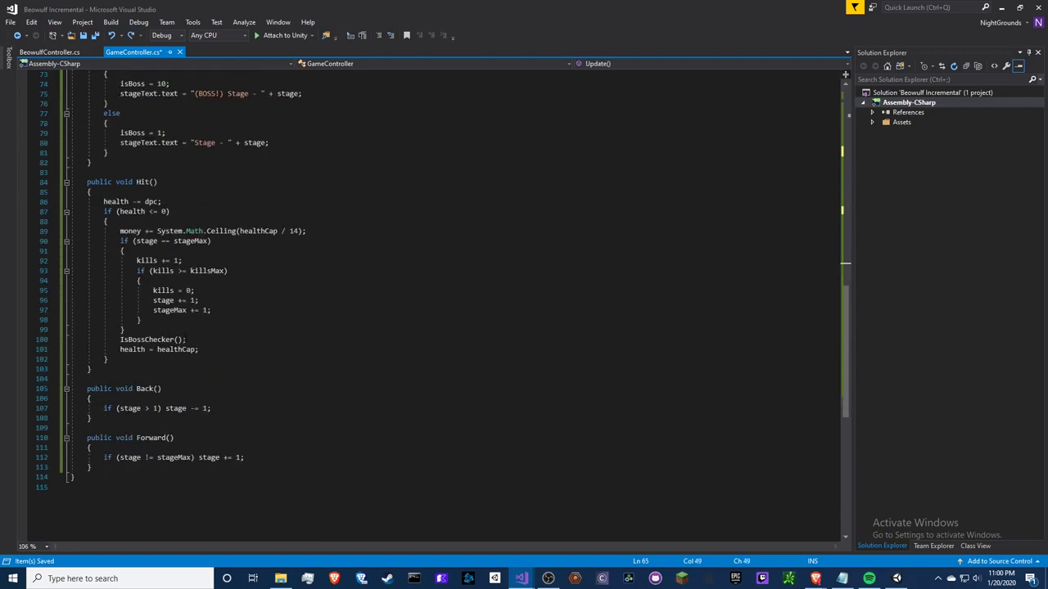
click(194, 330)
click(196, 339)
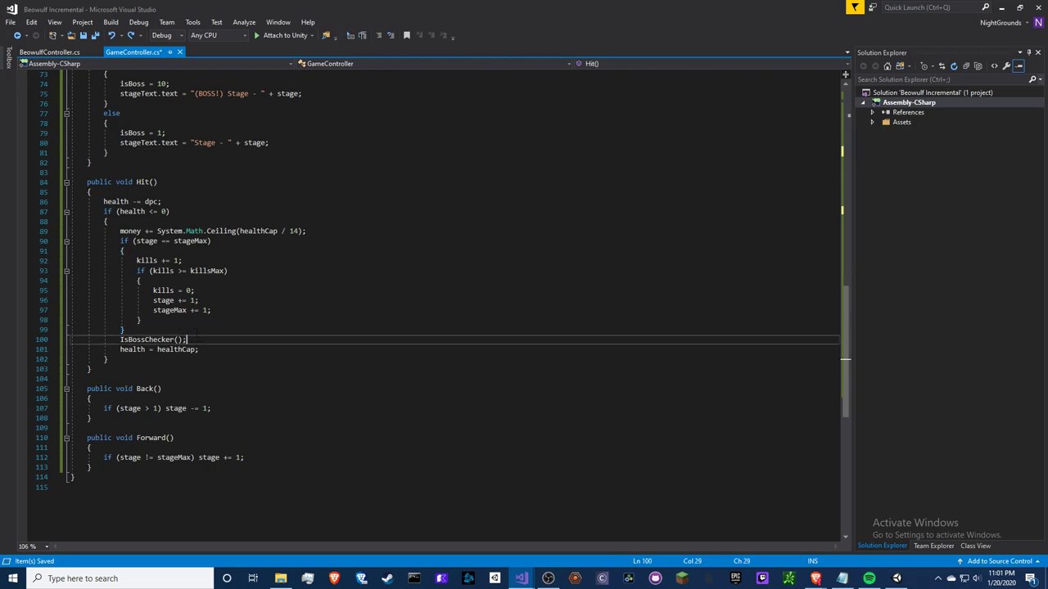
click(199, 350)
key(Return)
text(i)
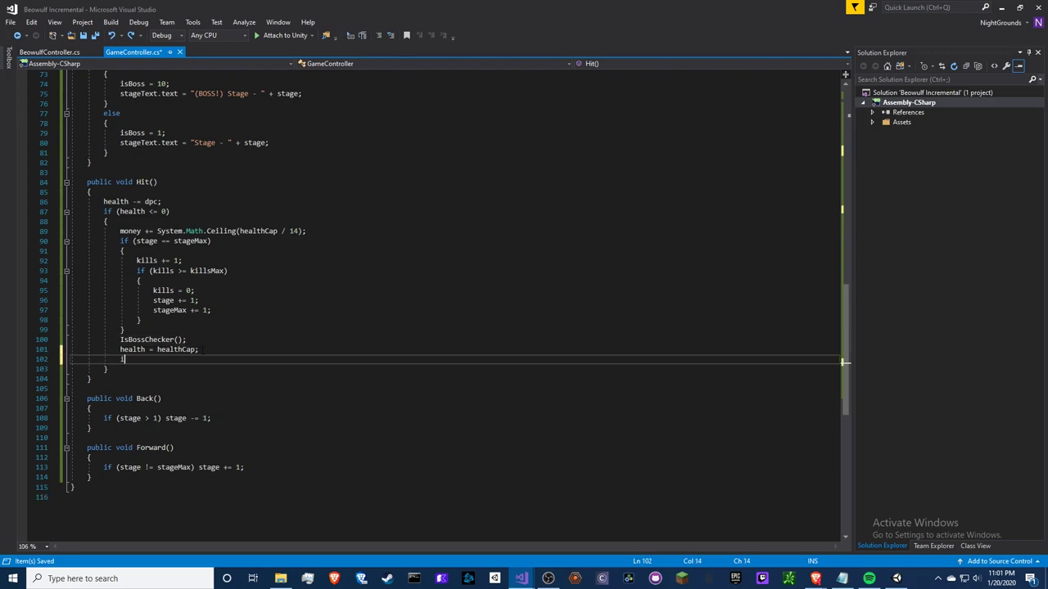
text(f (isb)
key(Tab)
text(== 10)
text())
text( timerCap)
key(BackSpace)
key(BackSpace)
key(BackSpace)
key(Return)
text({)
key(Return)
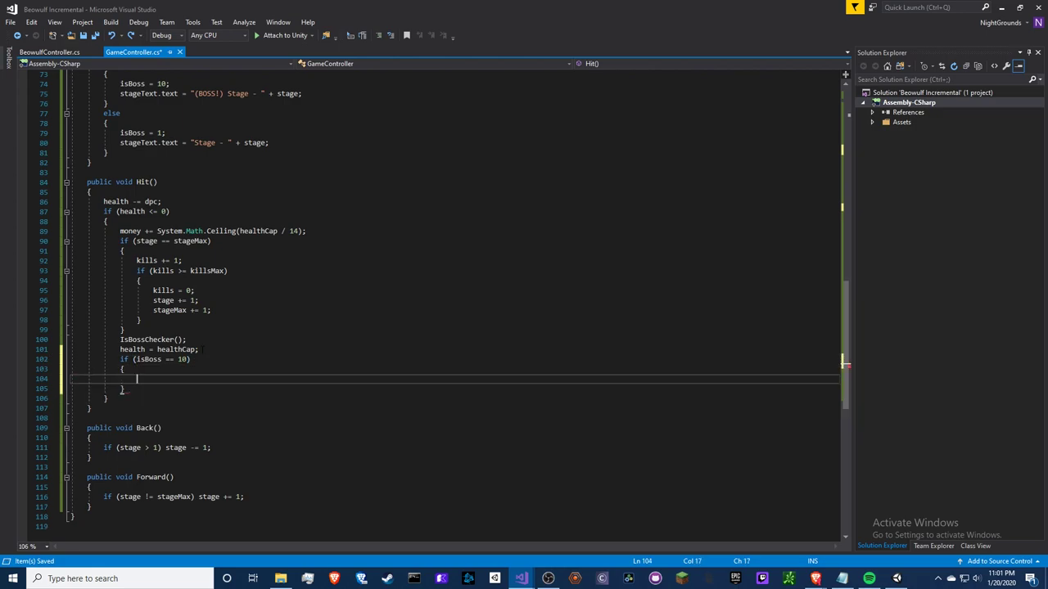
Assign 'timer = timerCap;' under the boss condition and join it onto the if line.
text(timer)
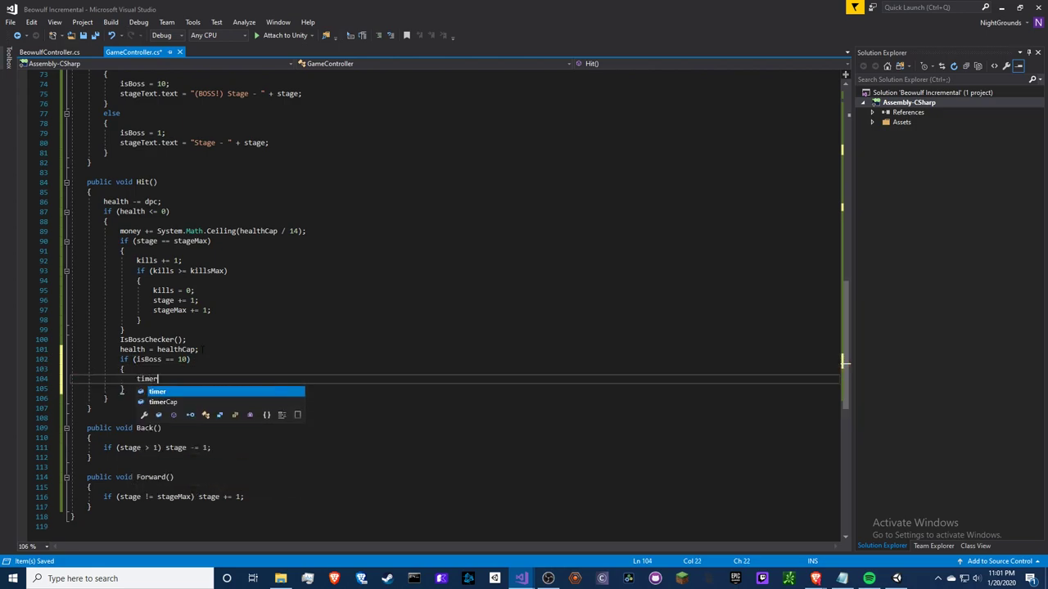
text( = ti)
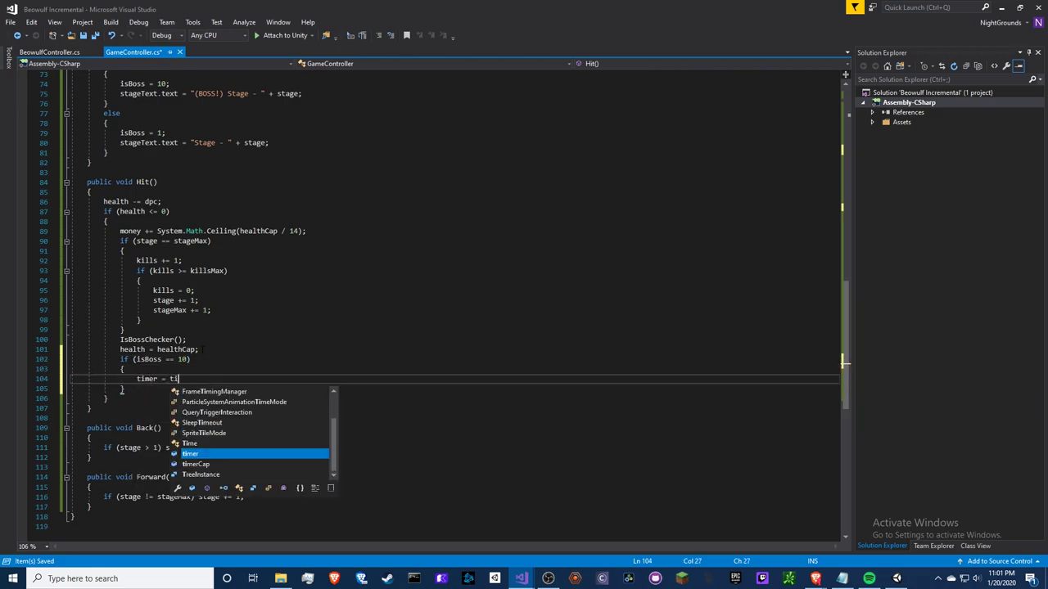
text(mer)
key(Down)
key(Tab)
text(;)
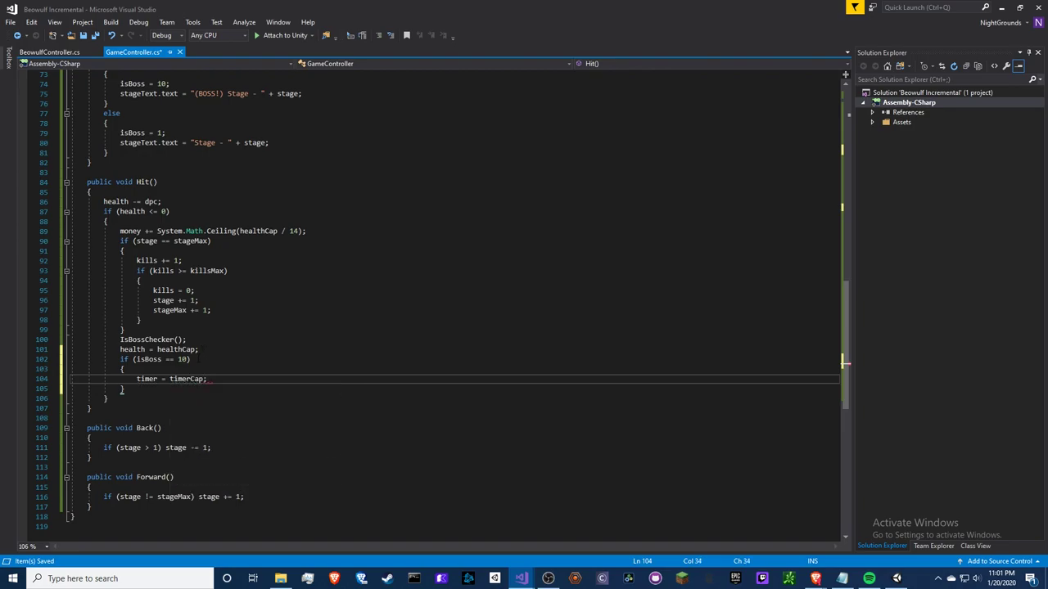
key(Up)
key(ctrl+shift+l)
key(Down)
key(ctrl+shift+l)
key(Up)
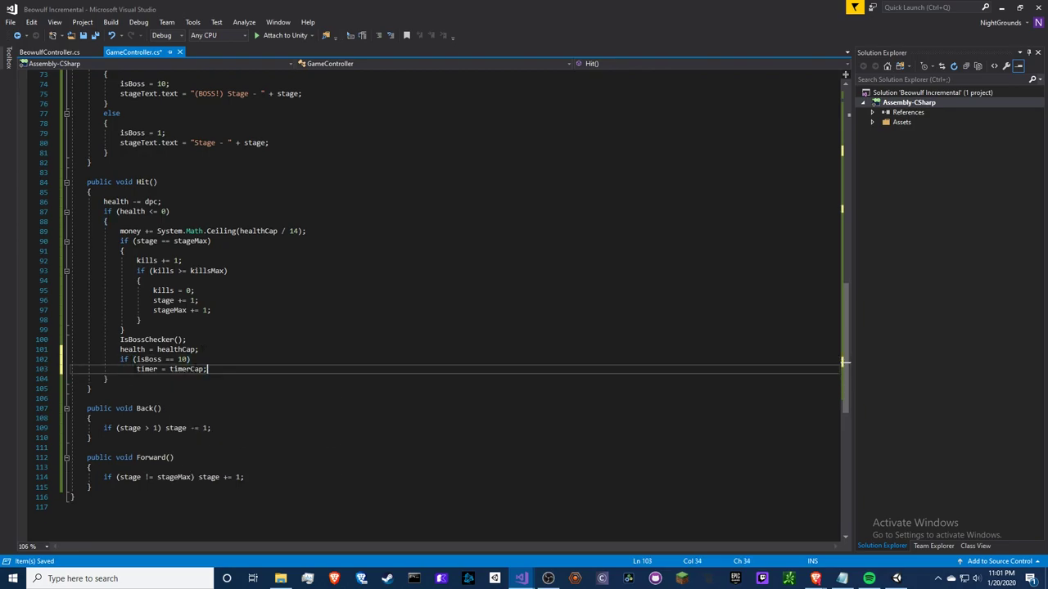
drag(136, 369, 191, 360)
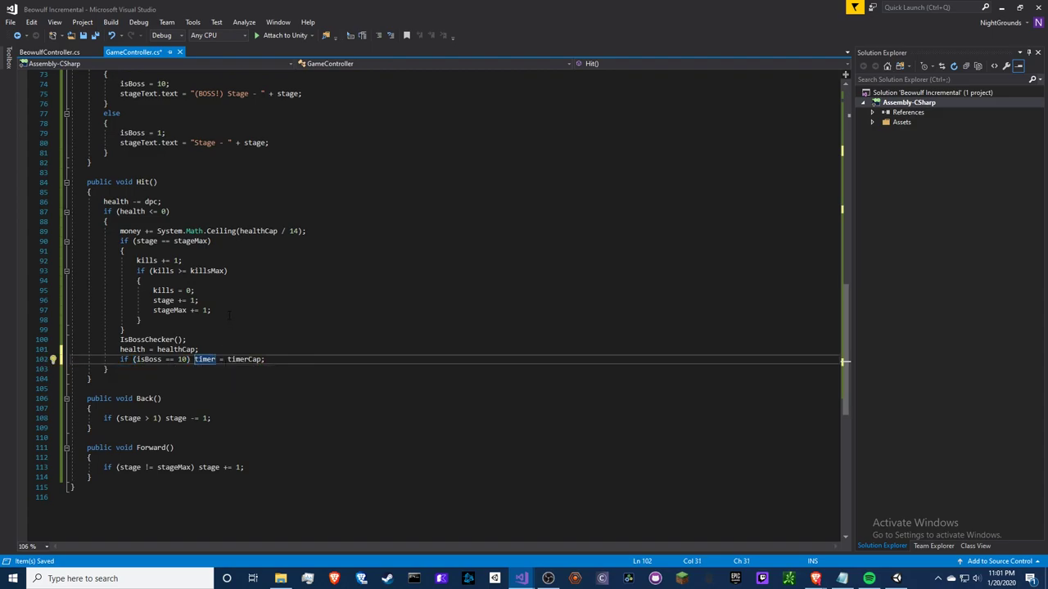
Highlight the killsMax field to see where it is used.
scroll(229, 315, up, 7)
scroll(225, 340, up, 6)
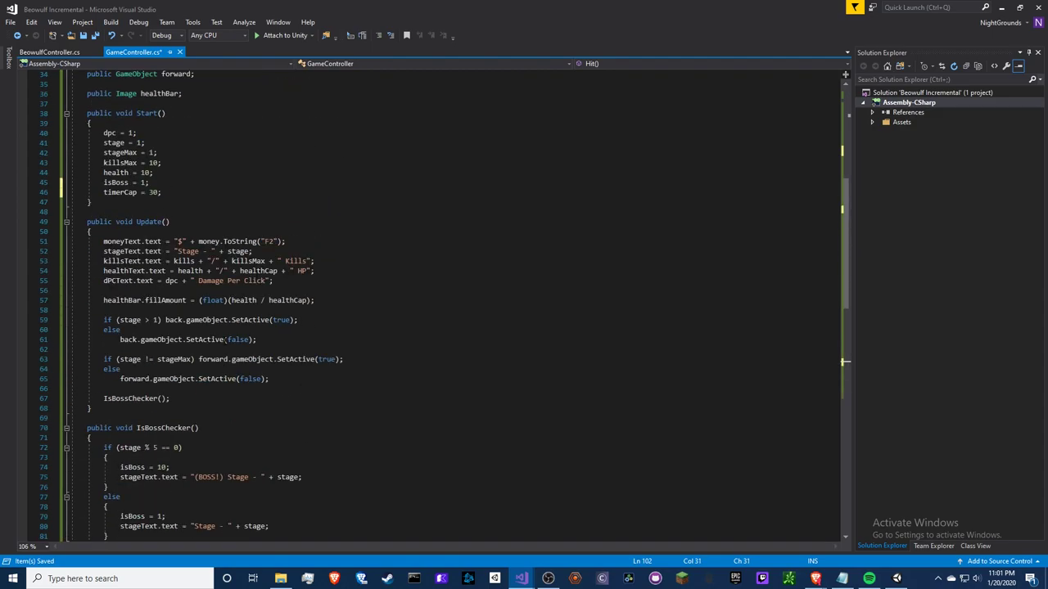
double_click(119, 164)
scroll(225, 182, down, 7)
scroll(208, 271, down, 6)
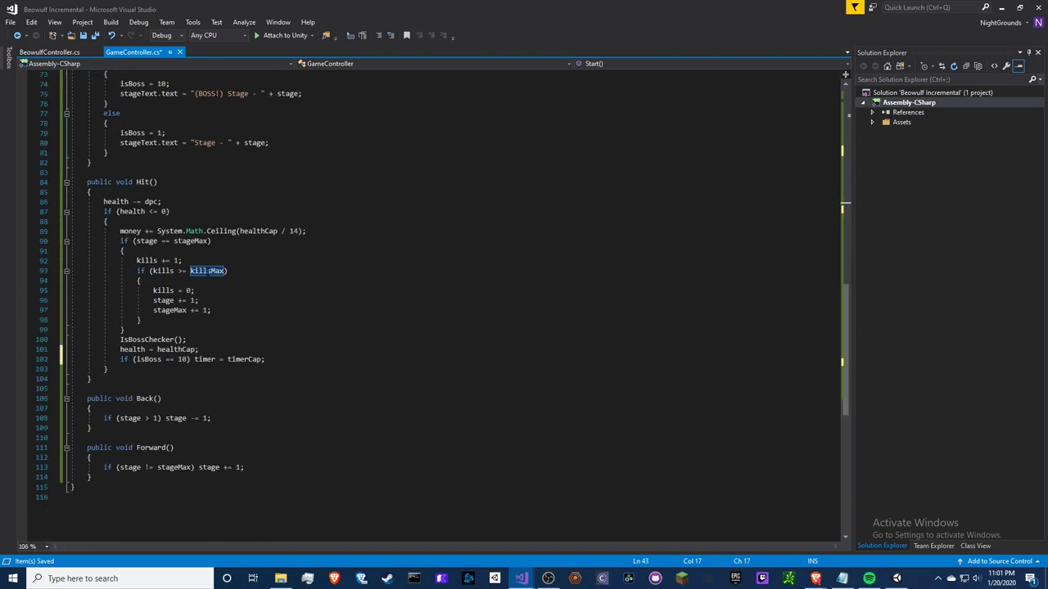
Wrap the timer assignment in braces under 'if (isBoss == 10)'.
click(194, 359)
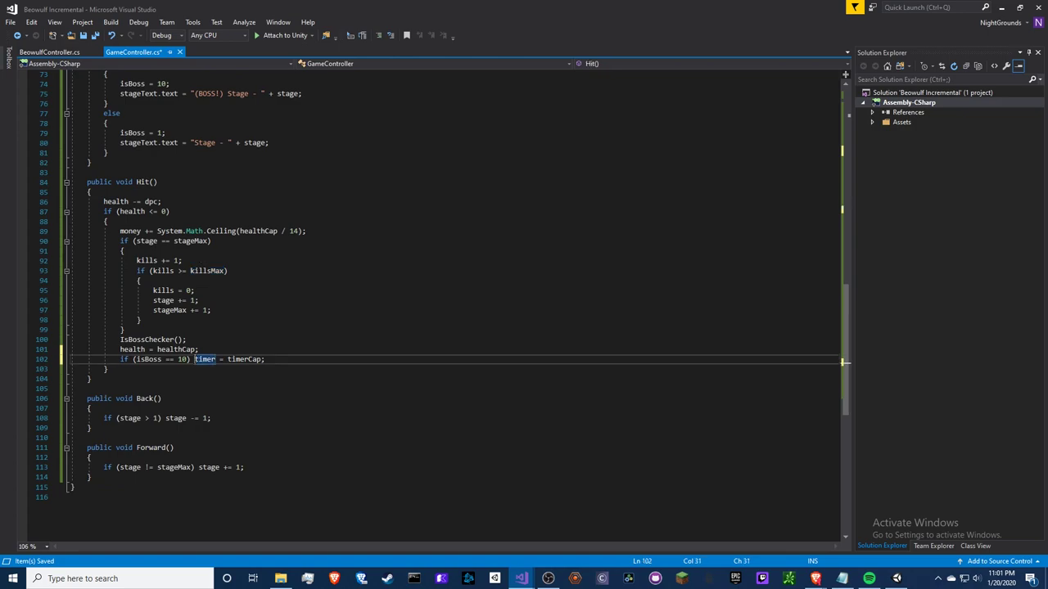
key(Return)
text({)
key(Return)
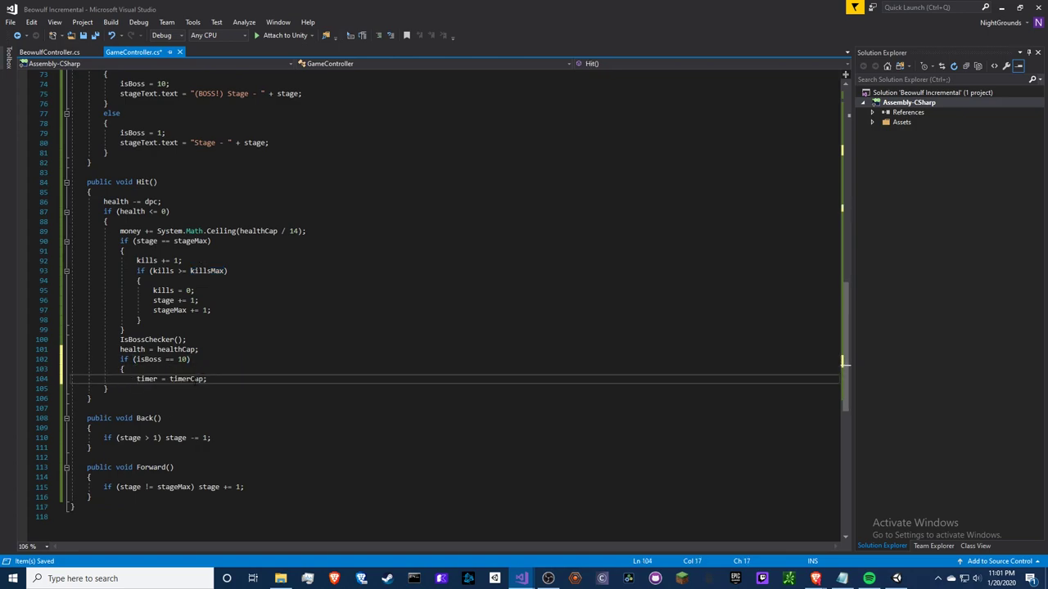
click(210, 379)
key(Return)
text(})
key(Return)
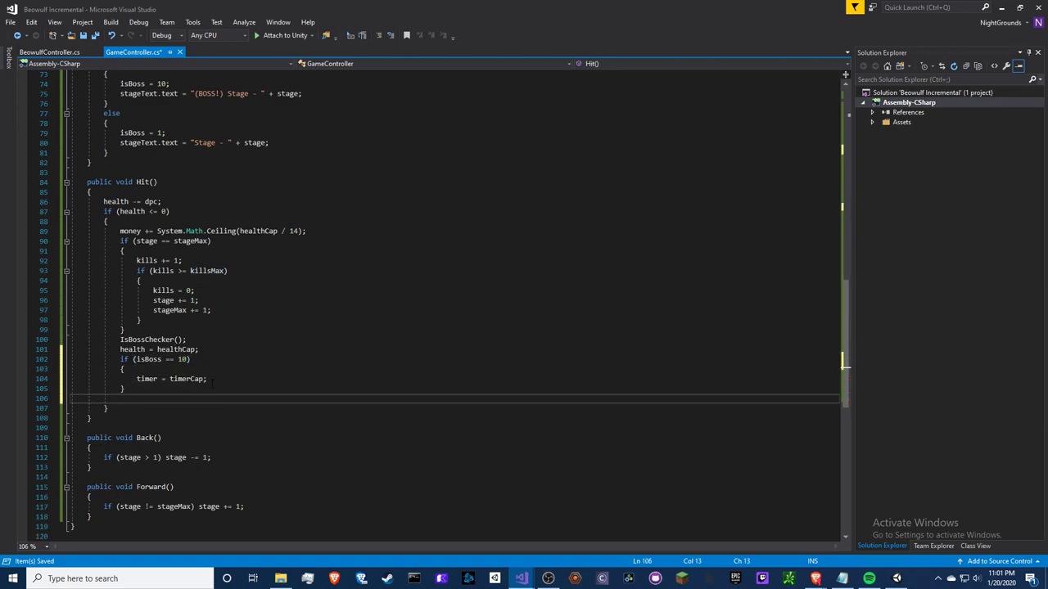
key(BackSpace)
Add 'killsMax = 1;' inside the boss block and 'killsMax = 10;' after it.
click(212, 379)
key(Return)
text(killsMax)
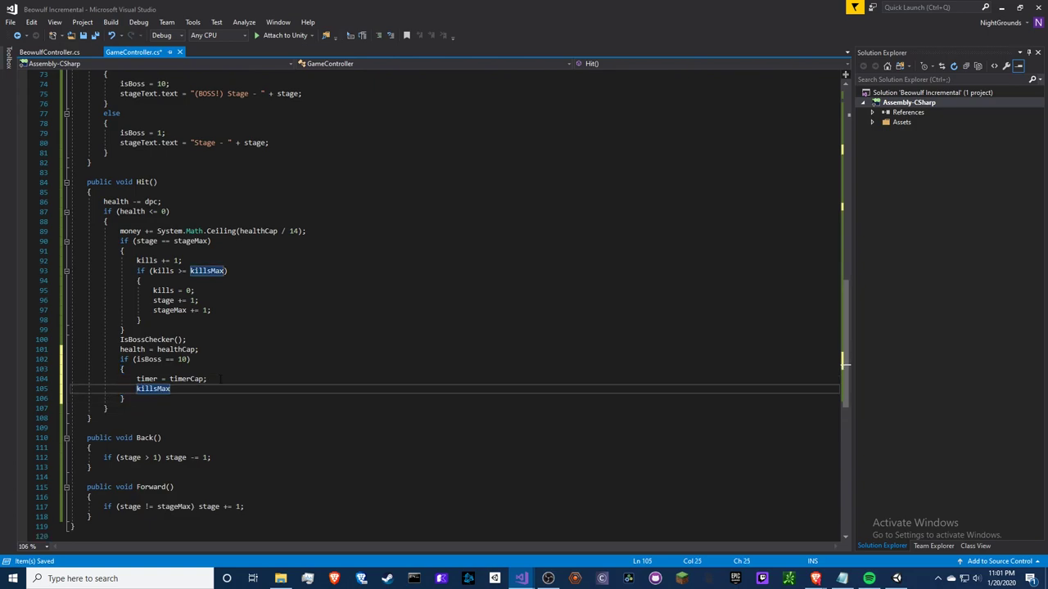
key(Down)
key(Return)
text(killsMax = )
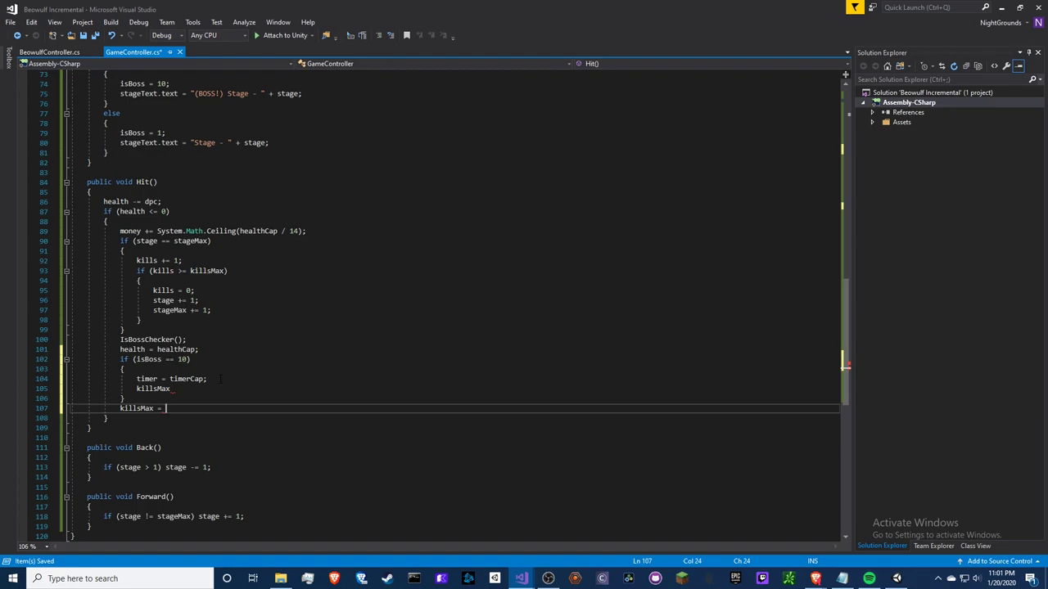
text(10;)
click(211, 390)
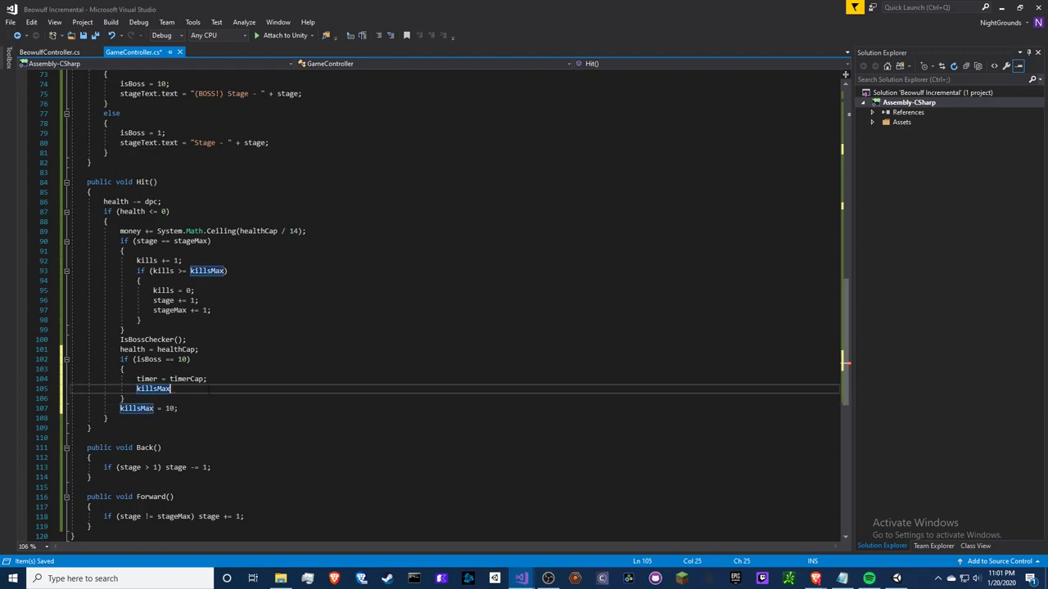
text( = 1;)
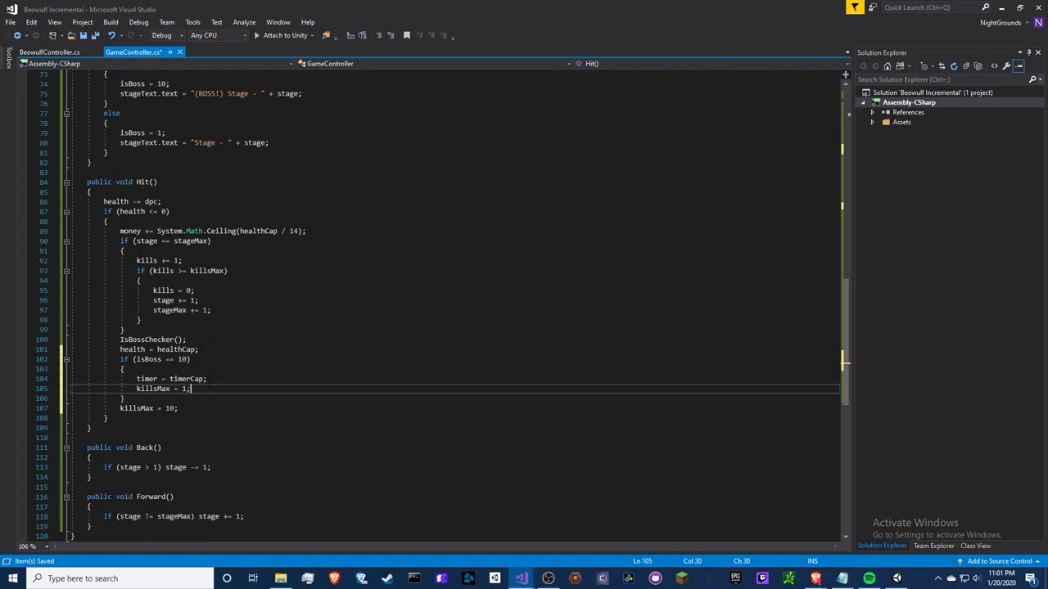
scroll(256, 401, up, 5)
scroll(256, 401, up, 3)
scroll(256, 401, up, 4)
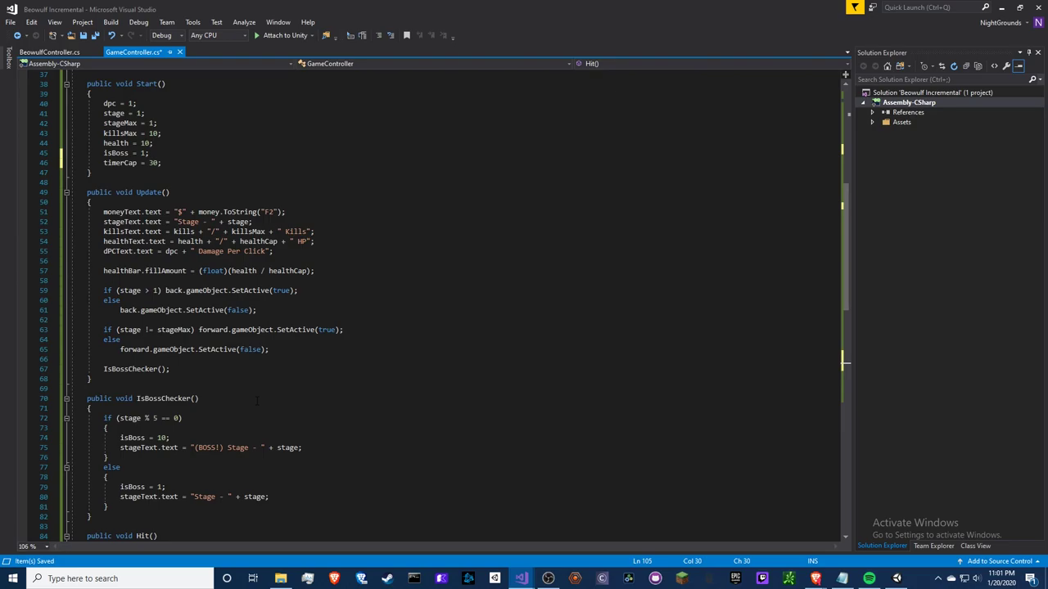
scroll(256, 400, down, 11)
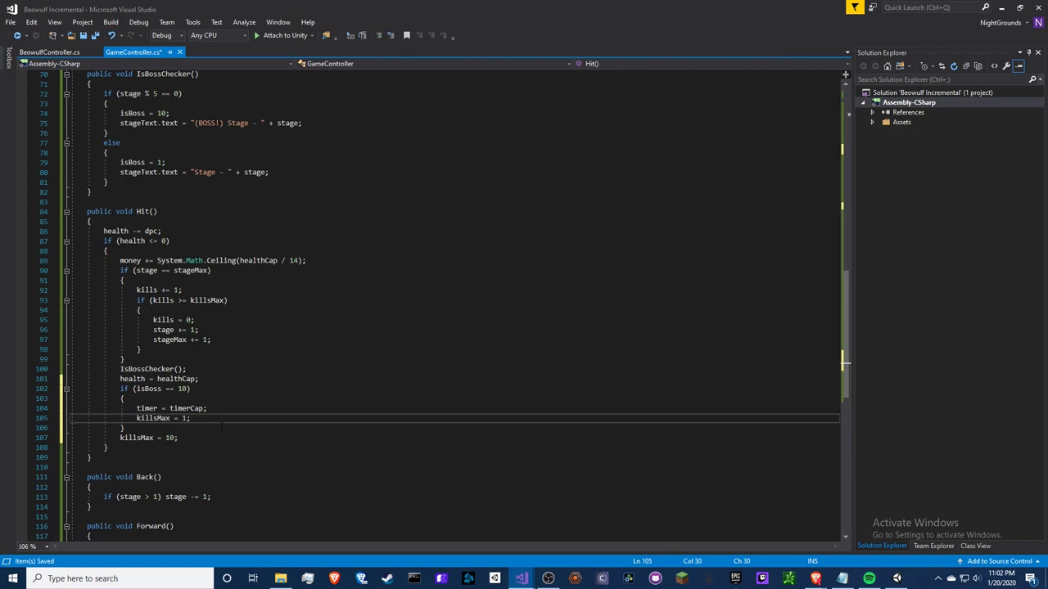
Save GameController.cs and review the timer reset in Hit().
key(ctrl+s)
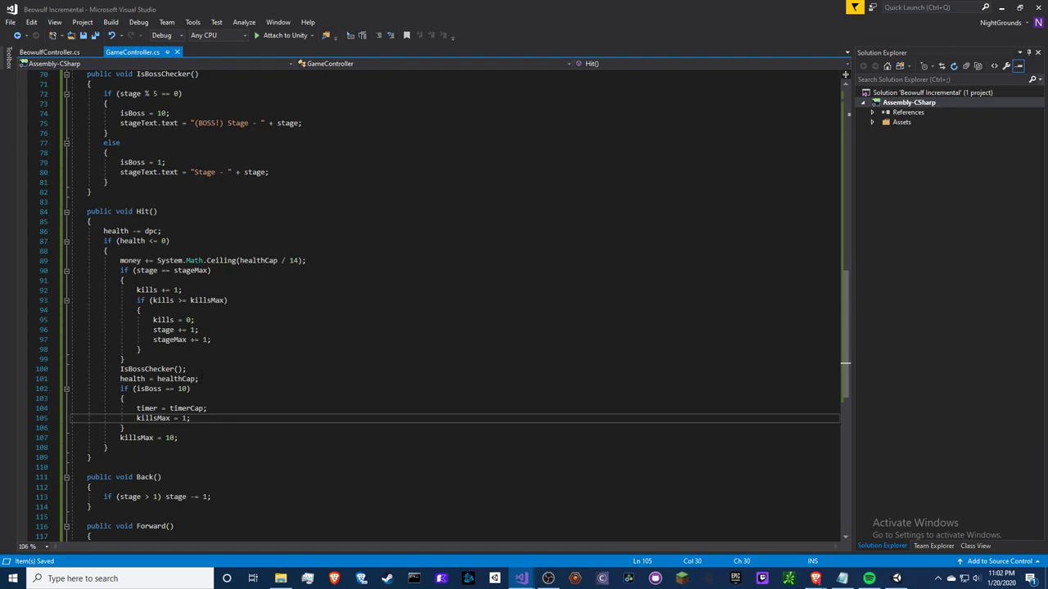
click(157, 407)
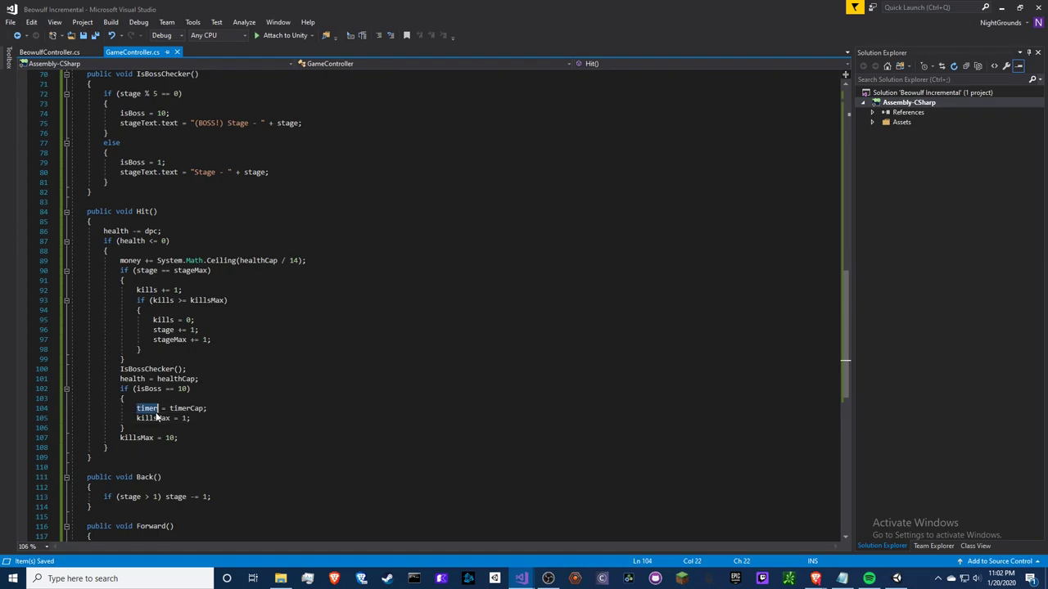
scroll(157, 408, up, 8)
scroll(157, 408, up, 4)
Start an 'if (isBoss == 10' check under IsBossChecker() in Update, then delete it.
click(197, 399)
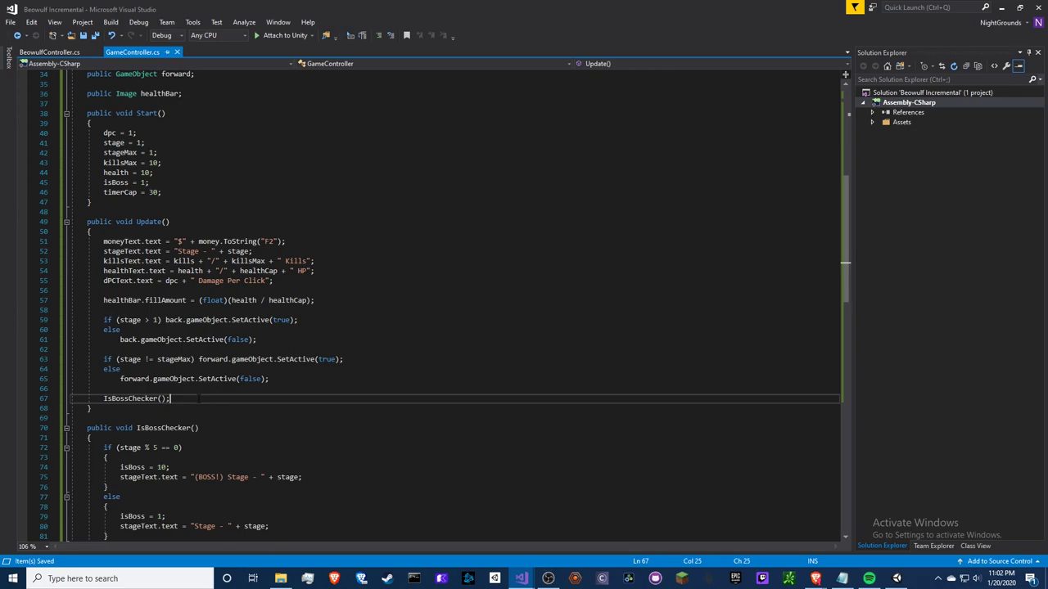
key(Return)
key(Return)
text(if (is)
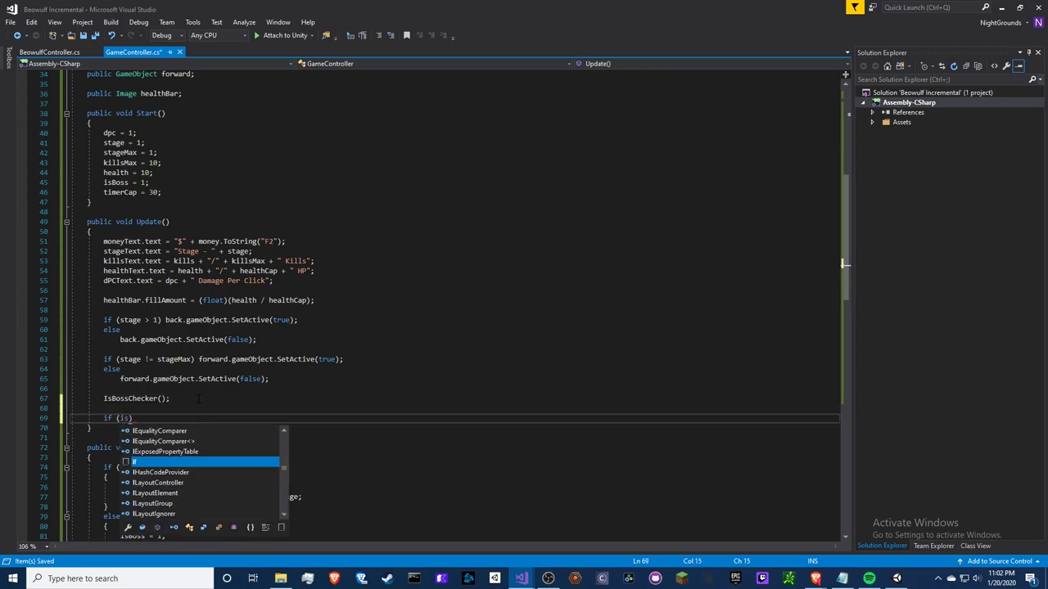
text(Boss)
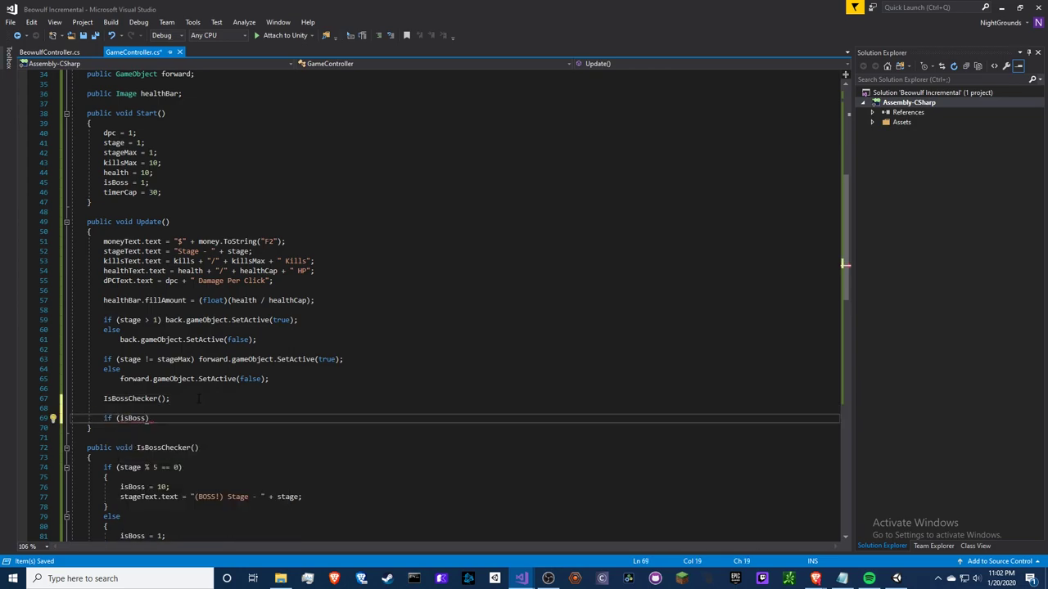
text( == 10)
key(shift+Up)
key(shift+Up)
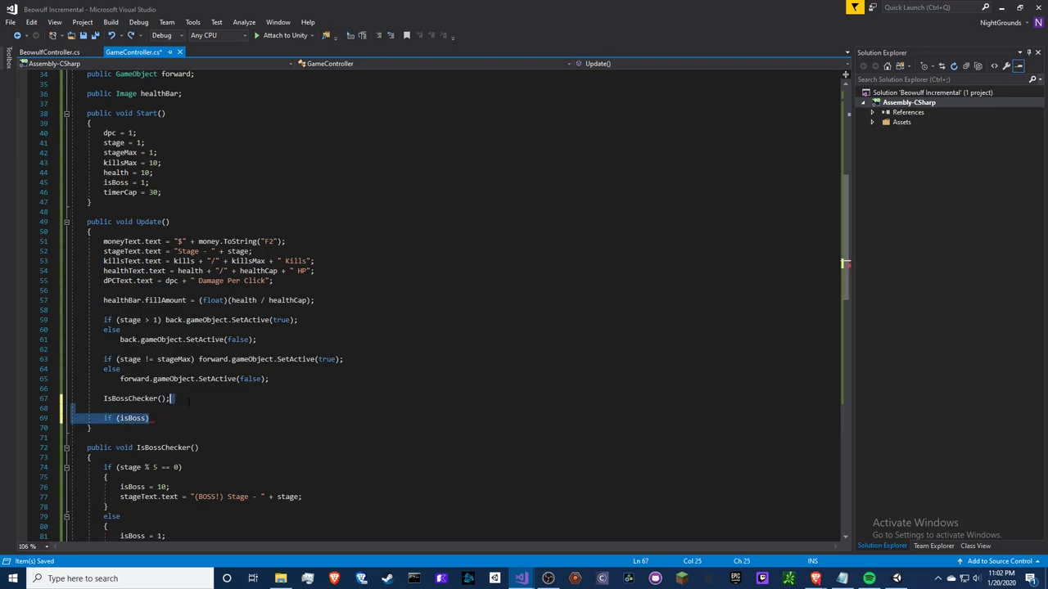
key(BackSpace)
Add 'timer -= Time.deltaTime;' to the boss branch of IsBossChecker().
click(322, 476)
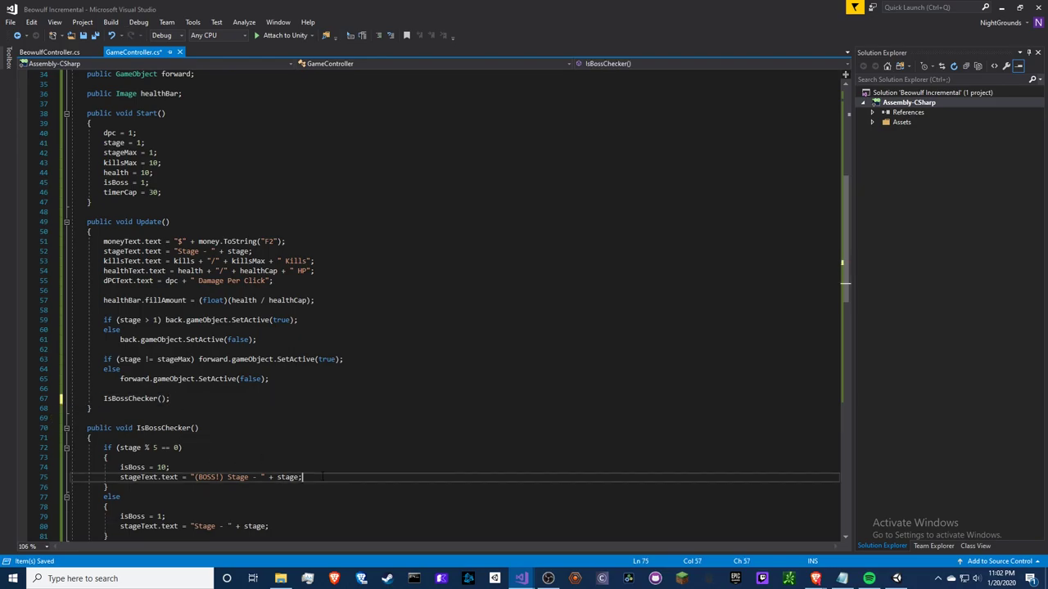
key(Return)
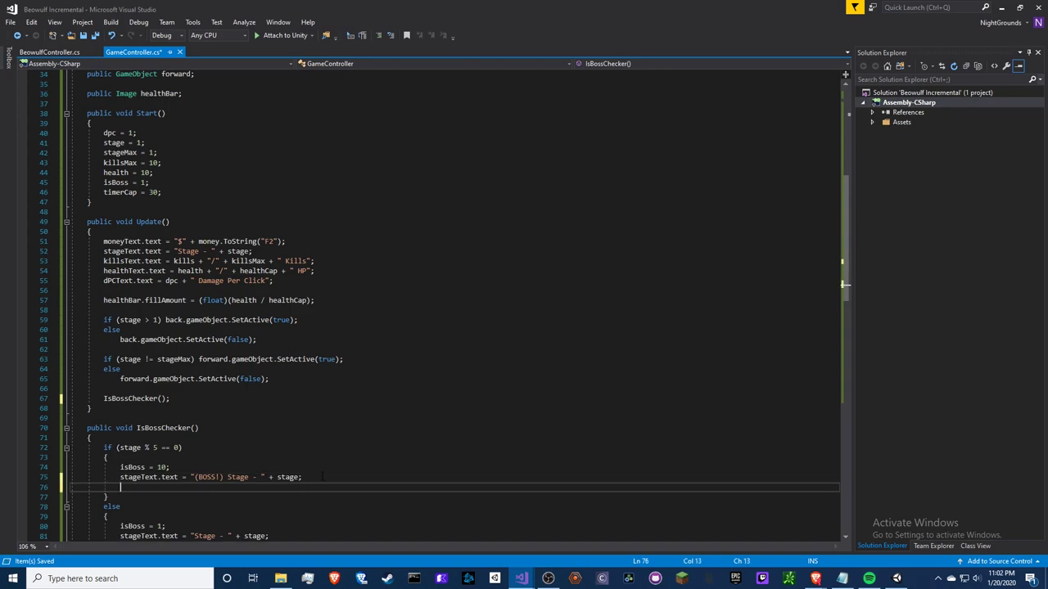
text(timer)
text( -=Timer)
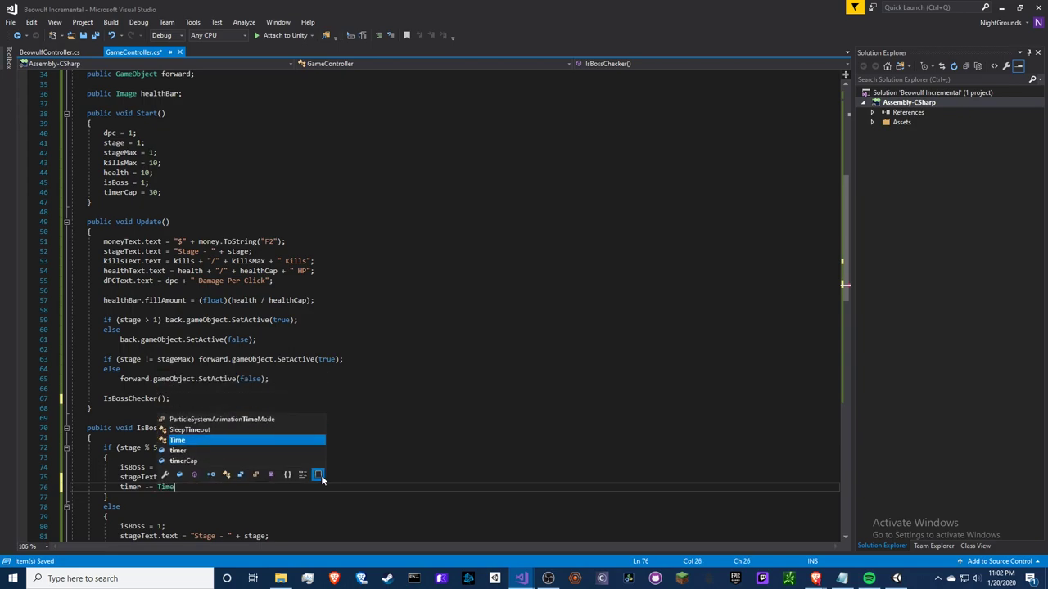
text(.dl)
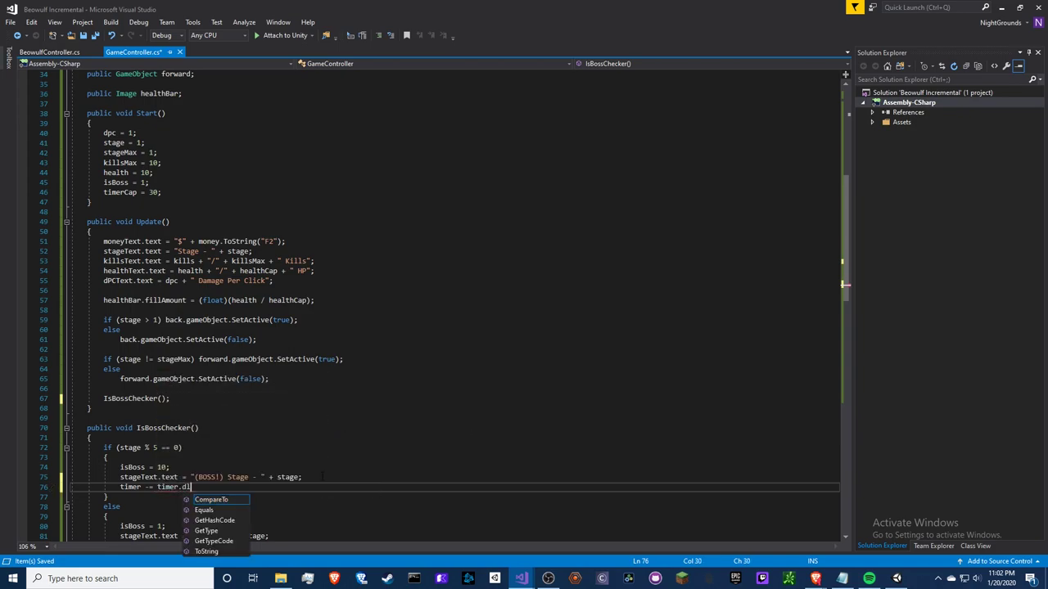
text(et)
key(BackSpace)
key(BackSpace)
text(elta)
text(Time)
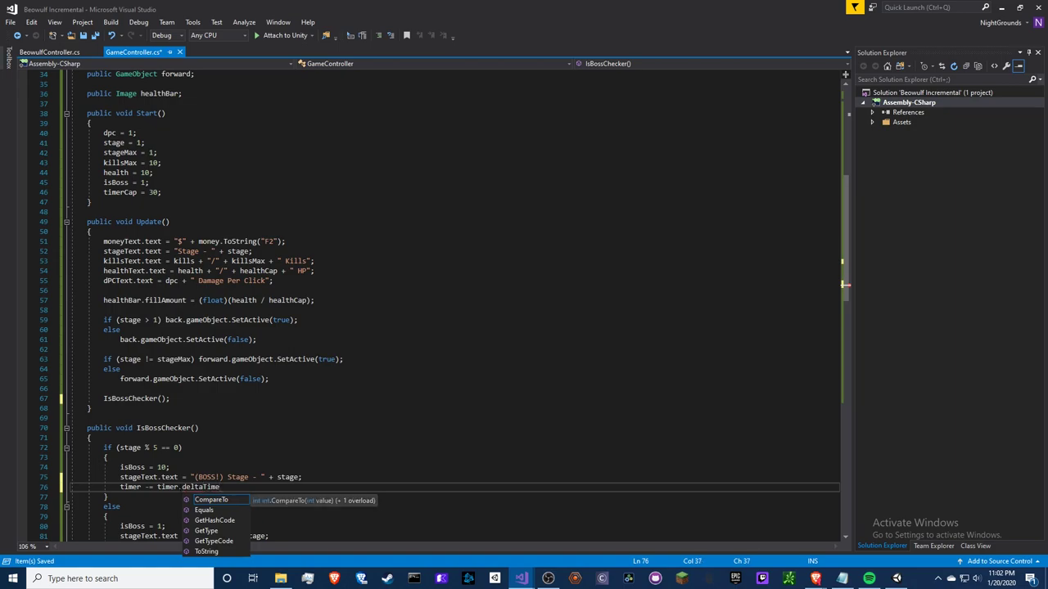
double_click(167, 487)
text(Time)
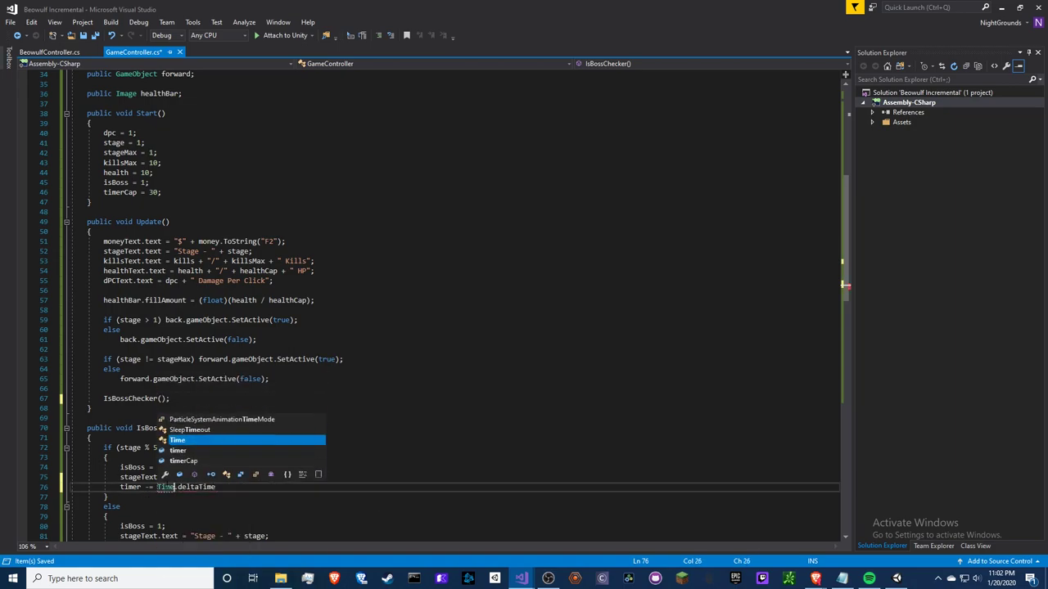
click(218, 487)
text(;)
scroll(240, 455, down, 5)
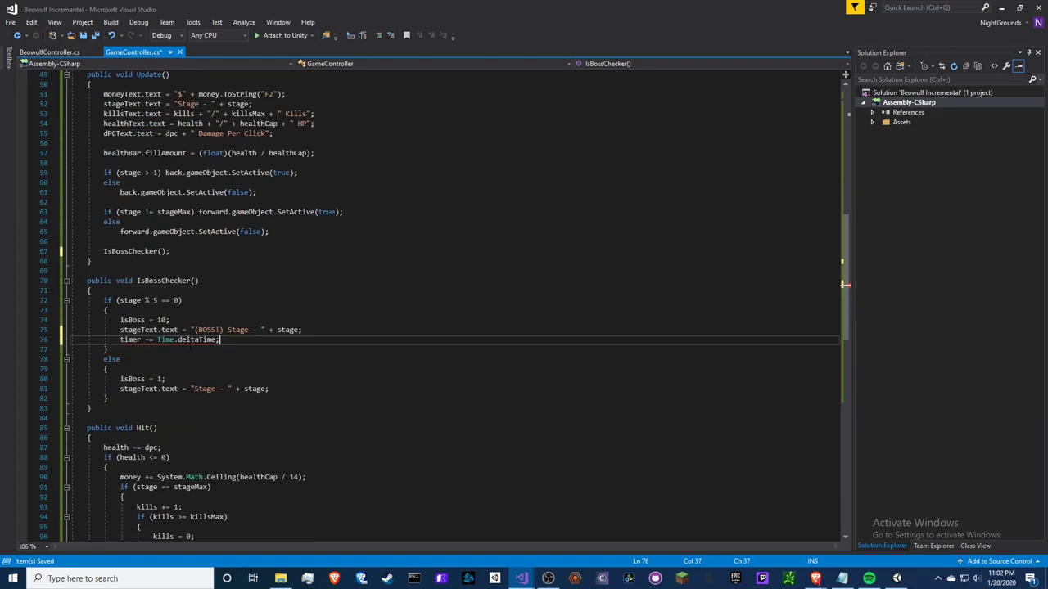
click(169, 357)
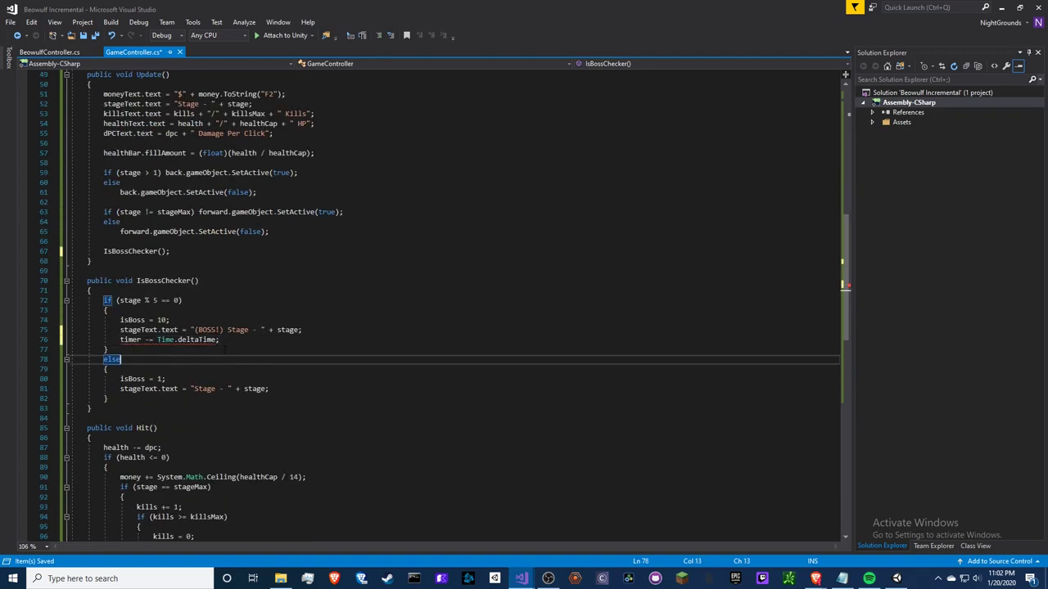
click(227, 339)
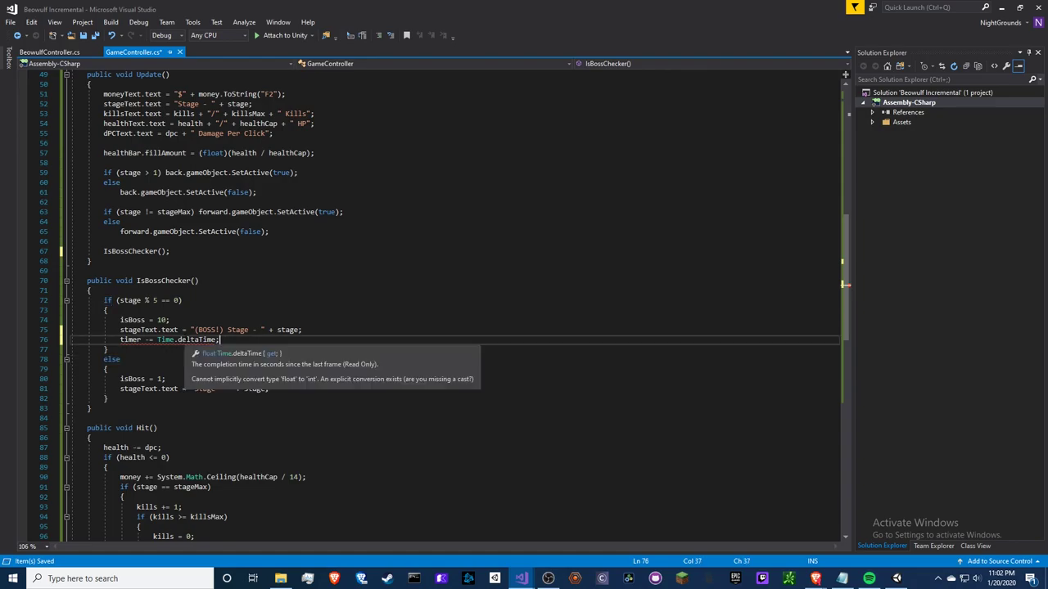
Change the public timer declaration from int to float.
click(125, 340)
scroll(124, 287, up, 8)
scroll(124, 245, up, 5)
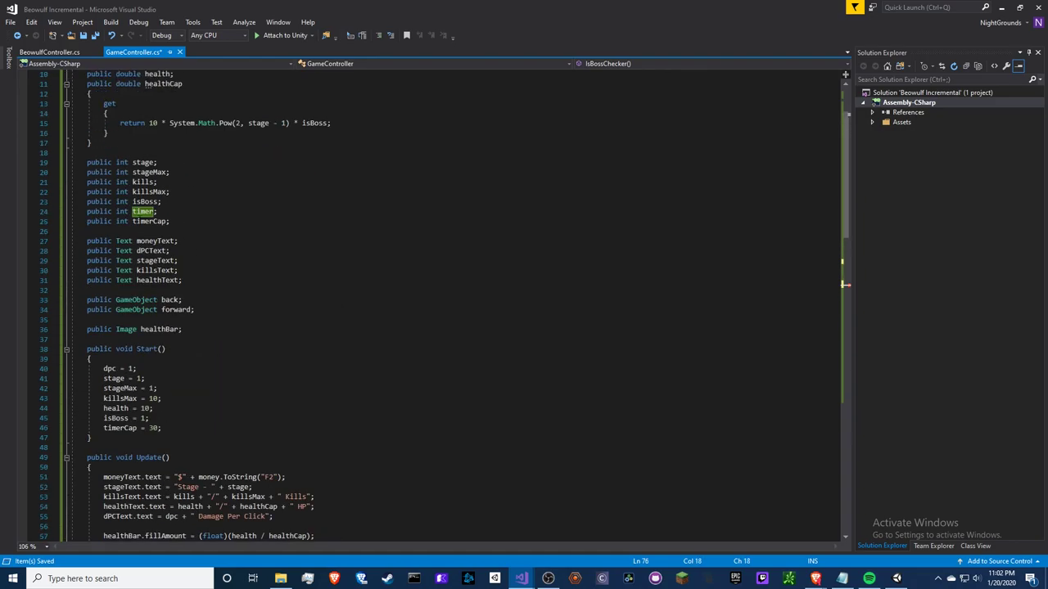
click(125, 211)
double_click(125, 211)
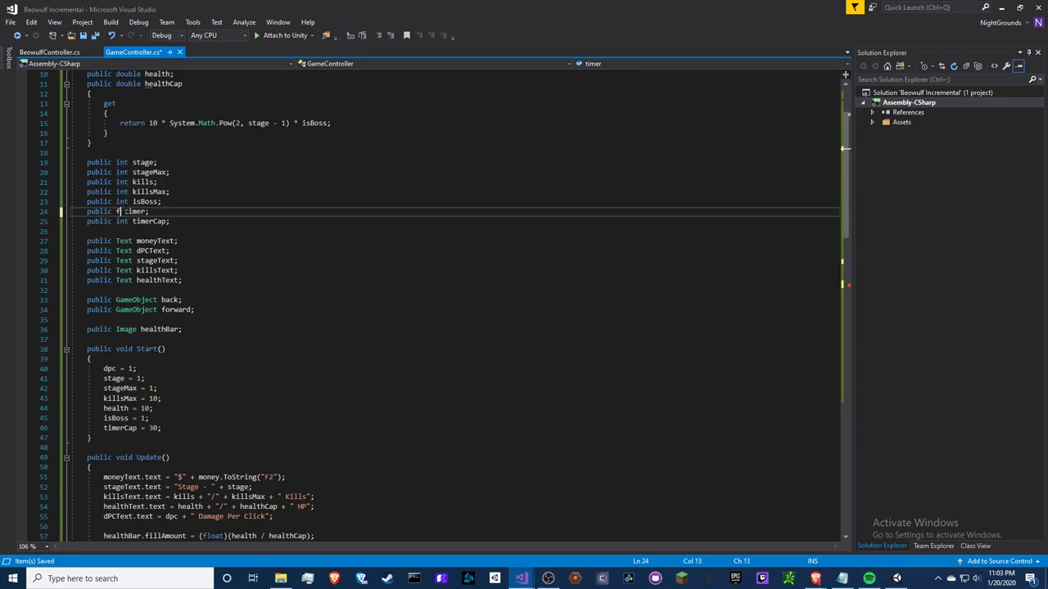
text(fl)
key(Tab)
click(160, 181)
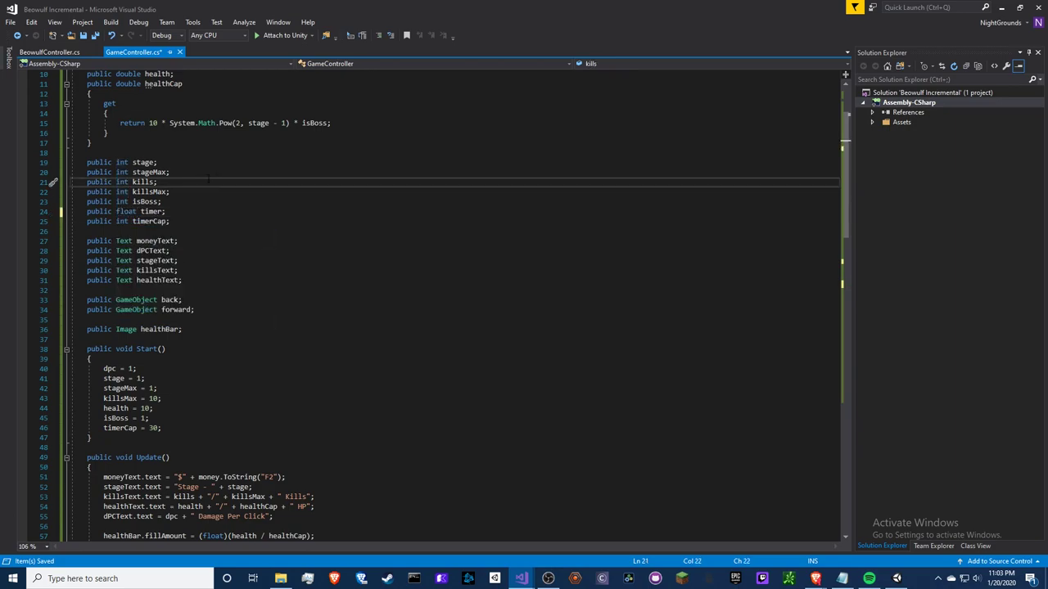
Move the timer declaration to just below the healthCap block.
scroll(159, 182, up, 2)
click(179, 260)
key(shift+Down)
key(shift+End)
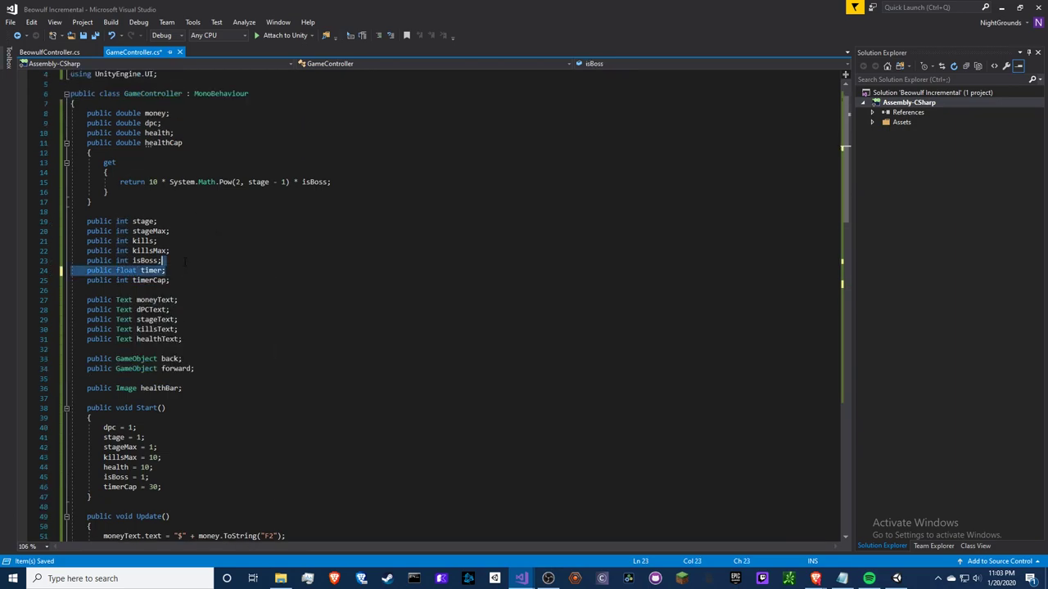
key(Delete)
click(177, 211)
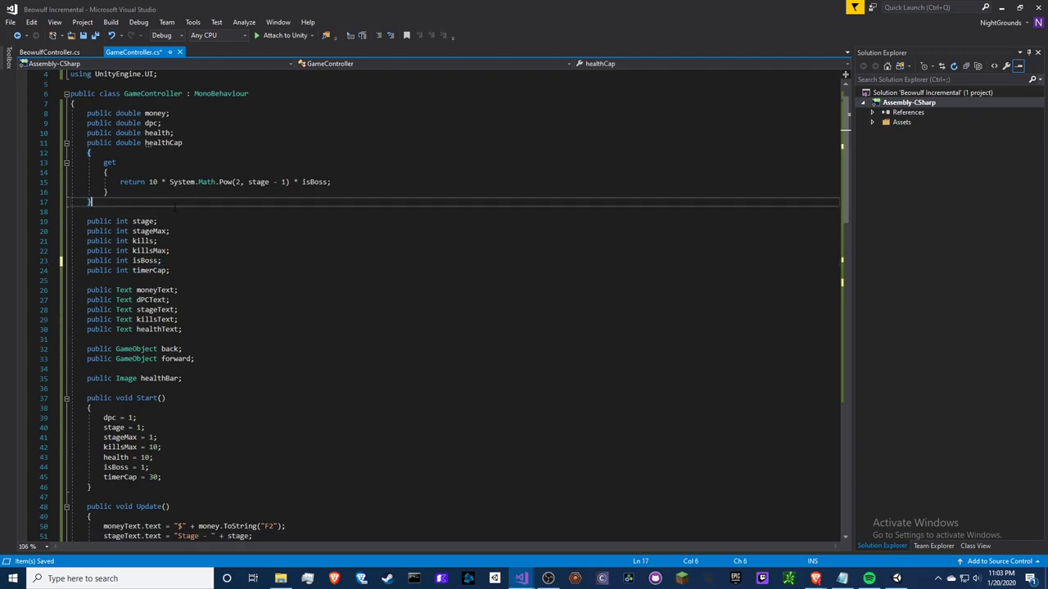
key(Return)
key(ctrl+v)
scroll(174, 207, up, 1)
scroll(175, 206, down, 17)
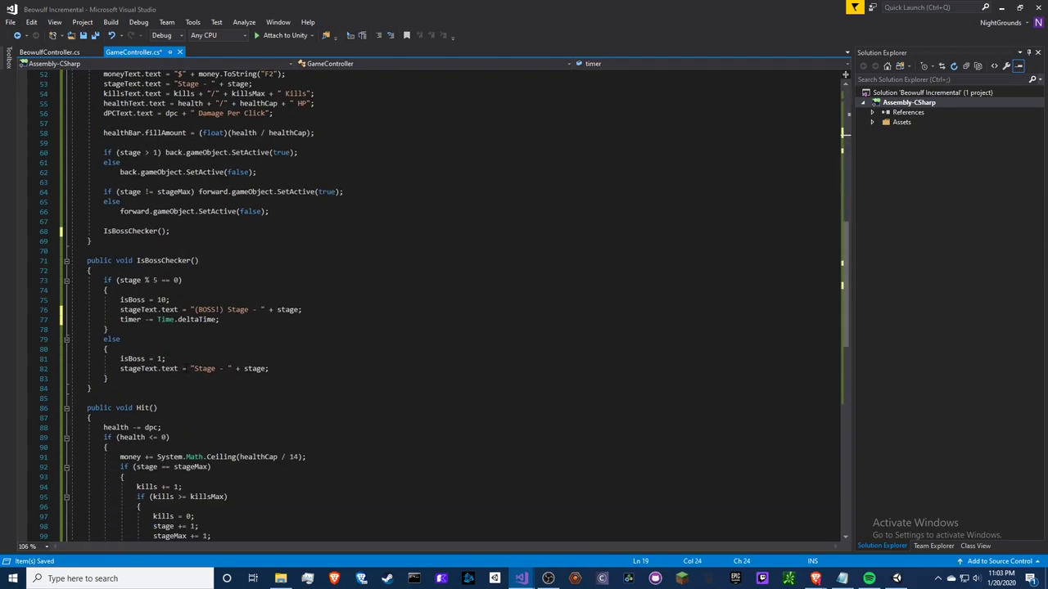
scroll(174, 207, up, 1)
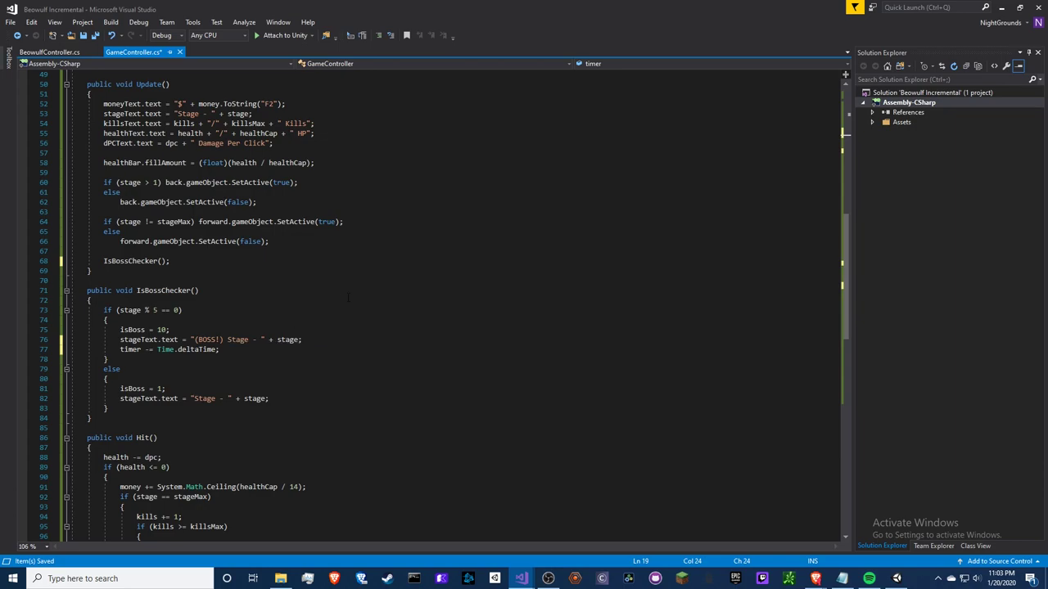
Add an 'if (timer <= 0)' check under the countdown line, discarding a first unfinished block.
click(309, 350)
key(Return)
text(if (t)
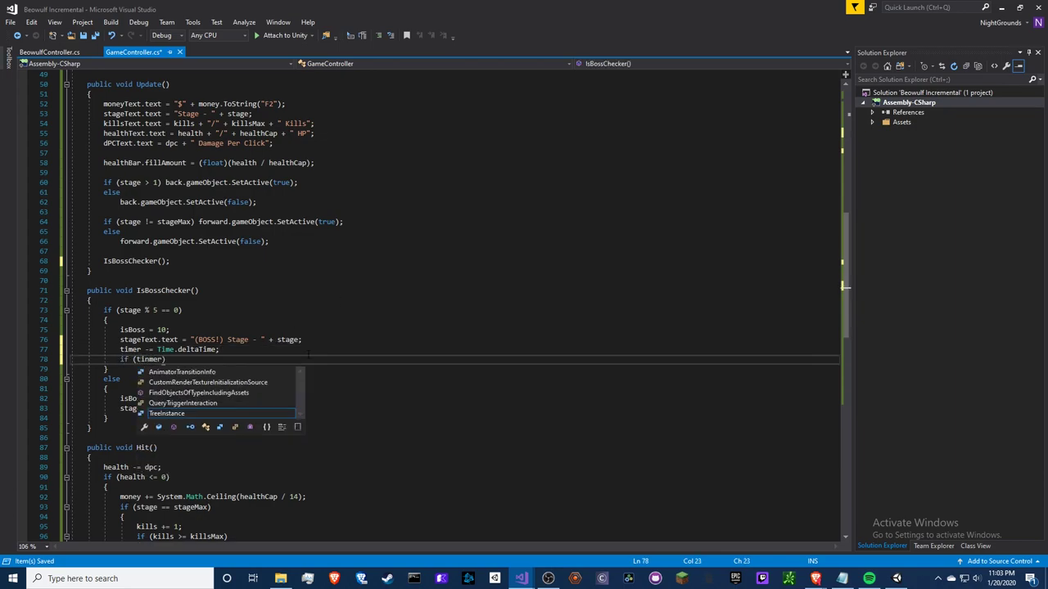
text(imer <= 0)
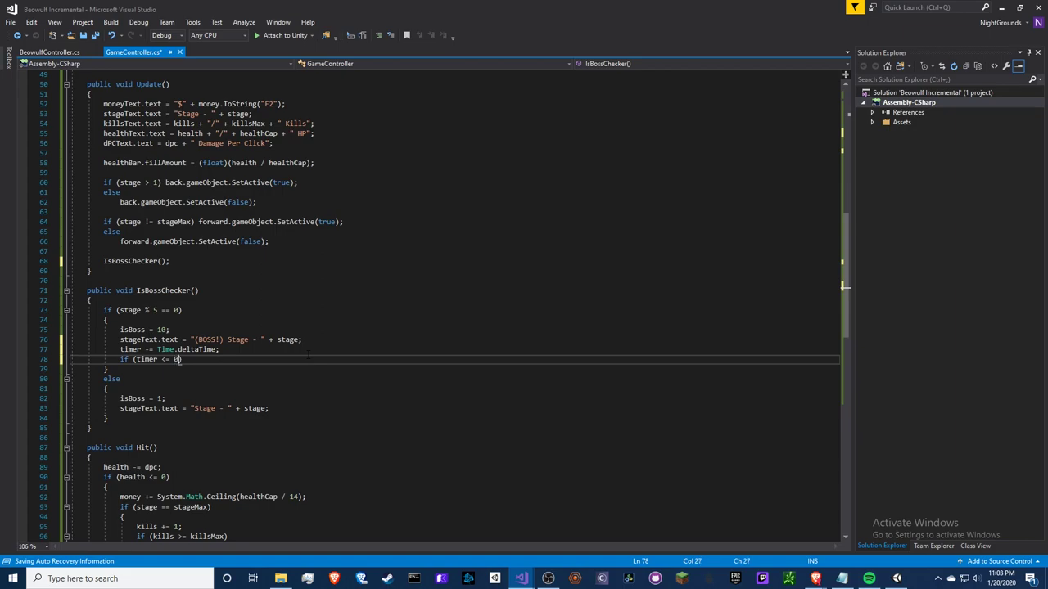
text())
key(Return)
text({)
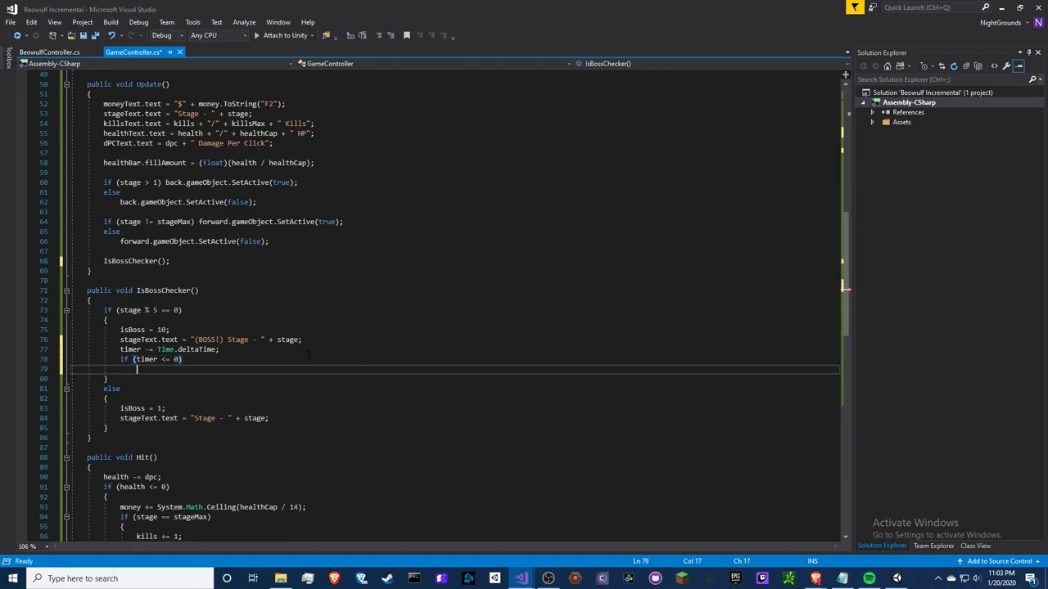
key(Return)
text(stage --)
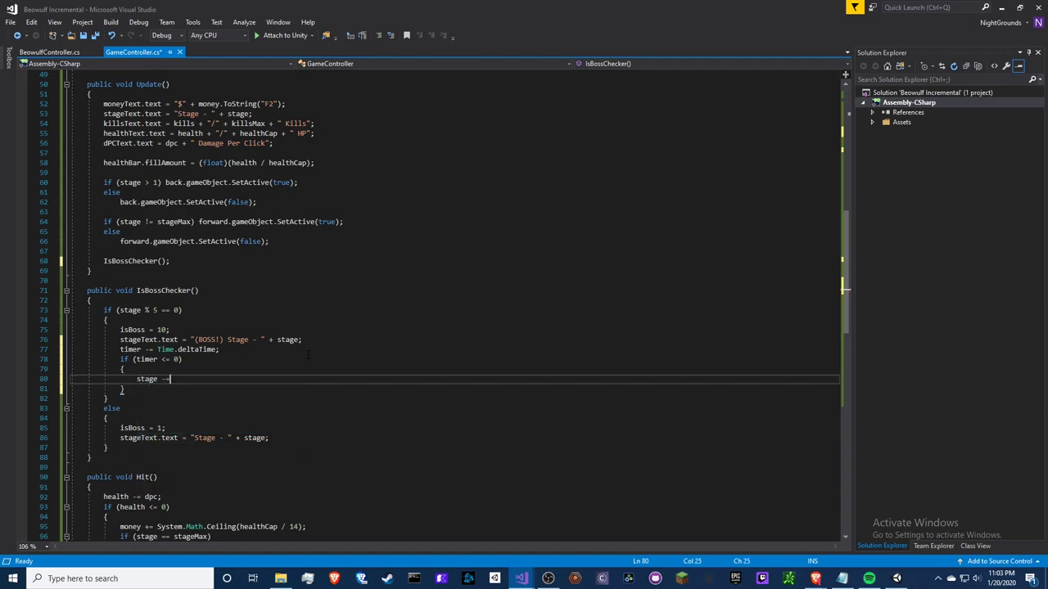
drag(188, 381, 200, 360)
key(BackSpace)
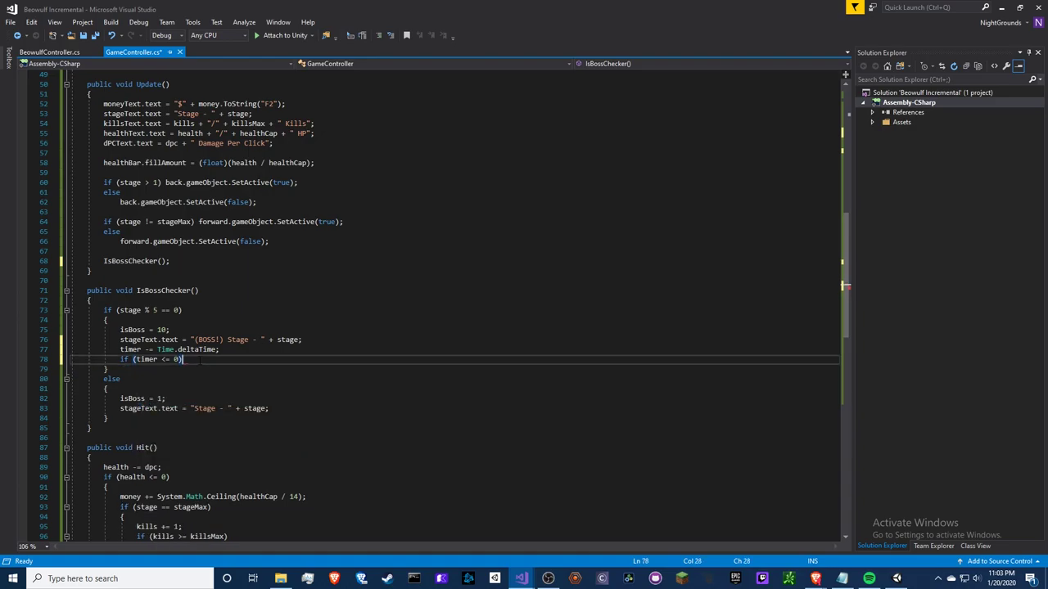
Fill the timer check block with 'stage --;' and 'health = healthCap;', then save.
key(Return)
text({)
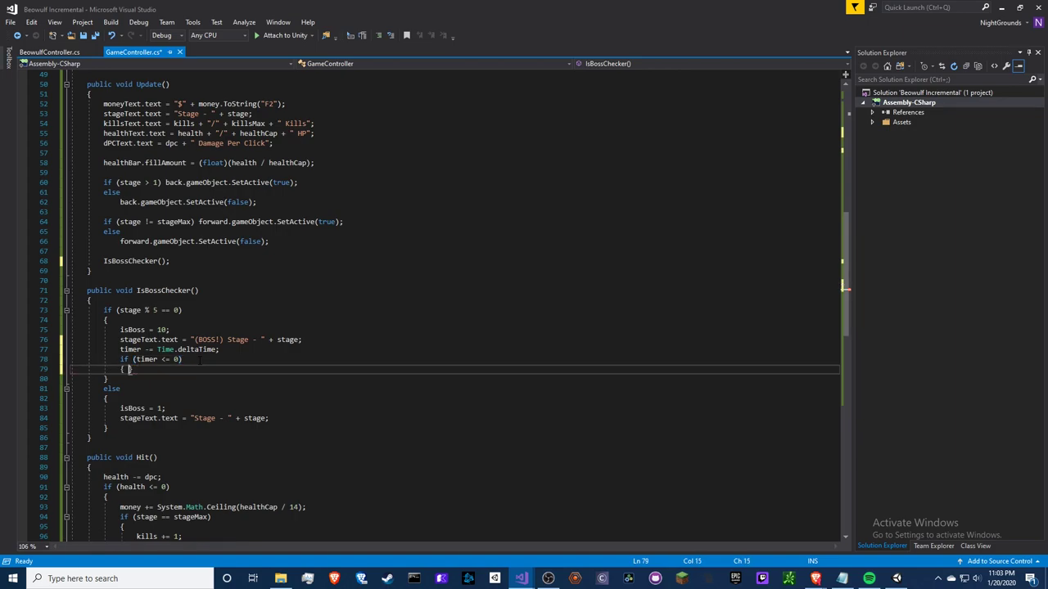
key(Return)
text(stage -= 1)
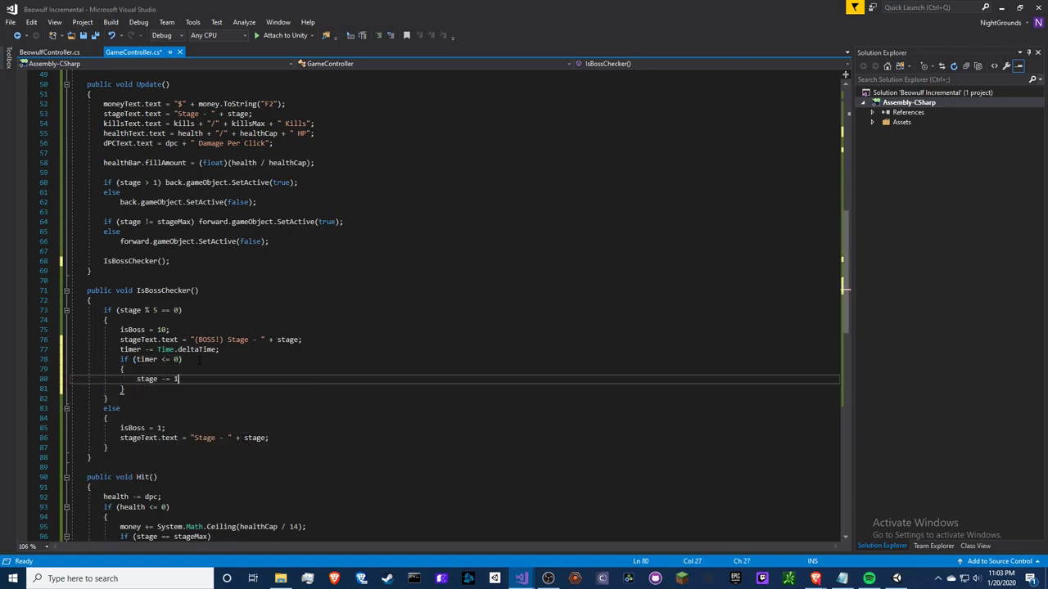
text(;)
key(Return)
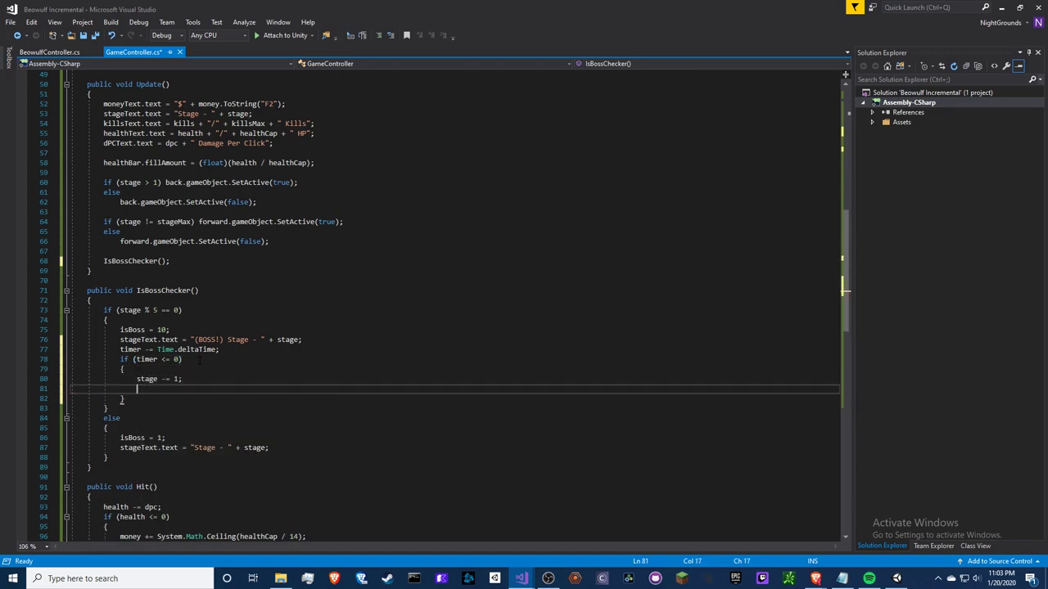
scroll(271, 347, up, 5)
scroll(272, 348, up, 11)
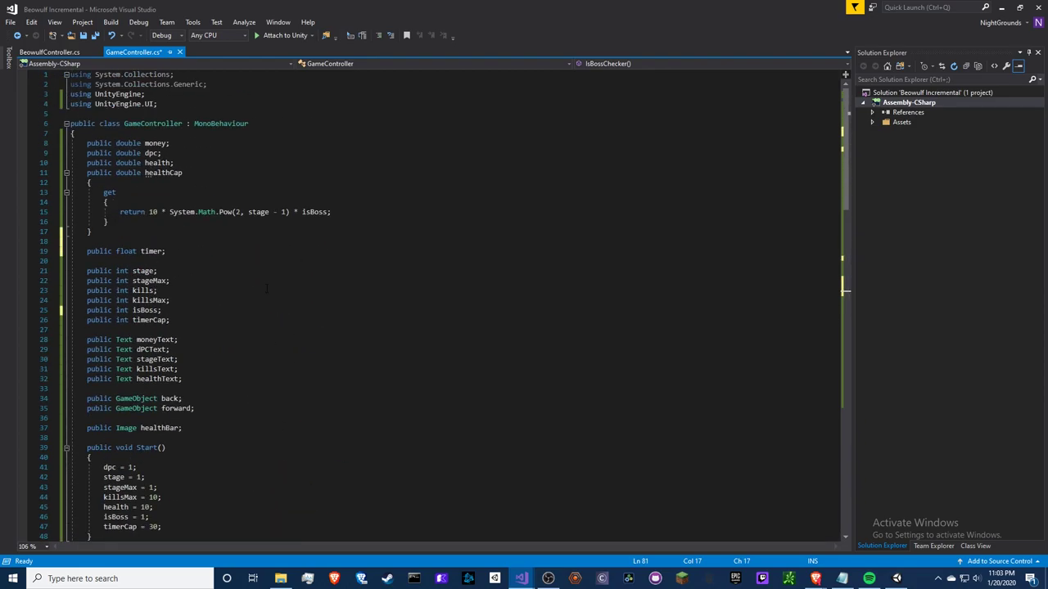
scroll(176, 260, down, 15)
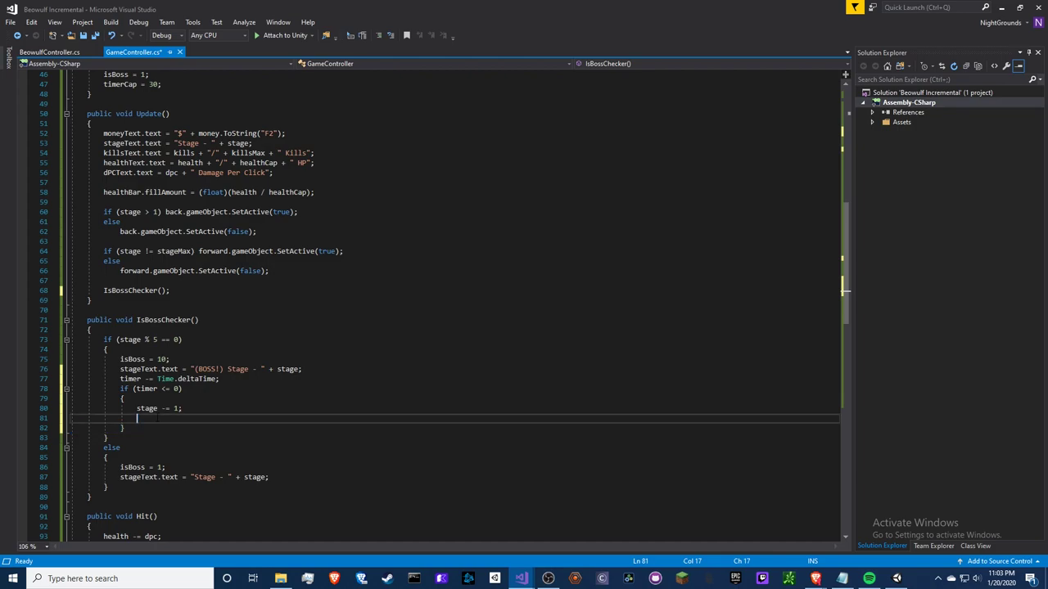
text(health)
text( = health)
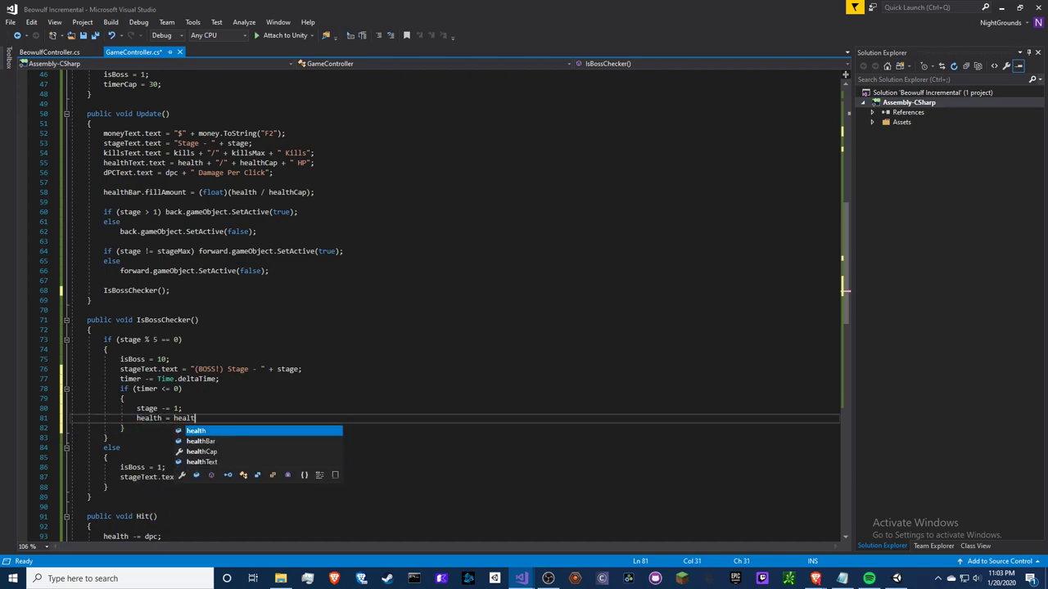
text(Cap;)
key(ctrl+s)
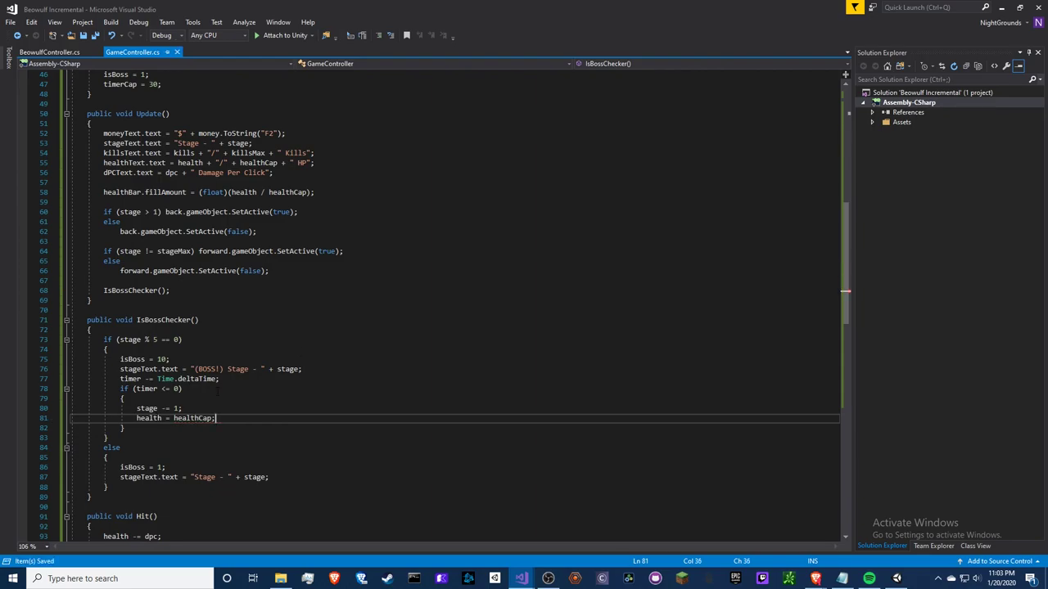
Duplicate the healthBar Image declaration and rename the copy timerBar.
key(alt+tab)
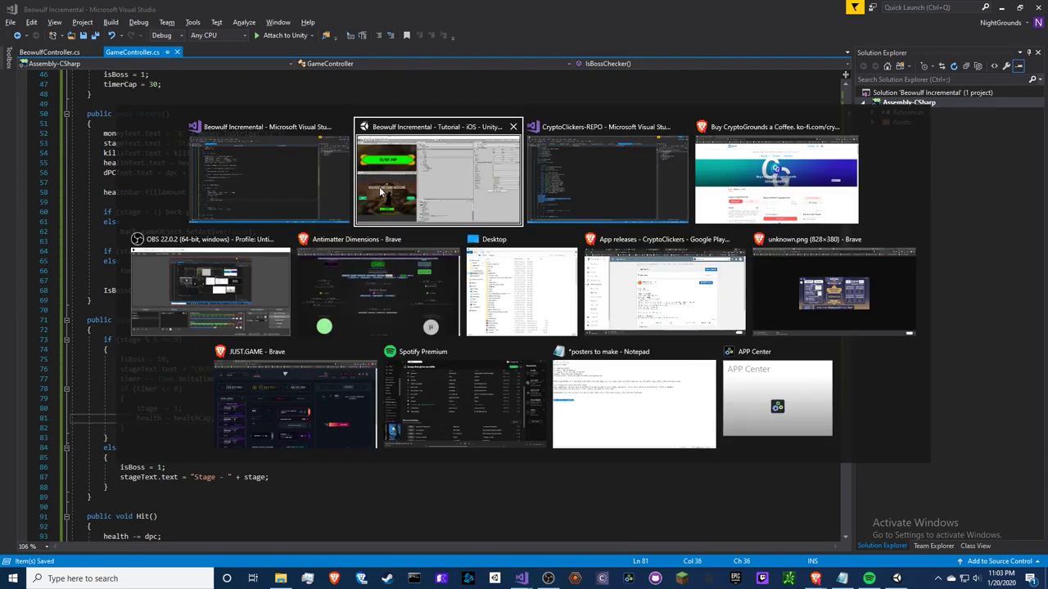
click(286, 180)
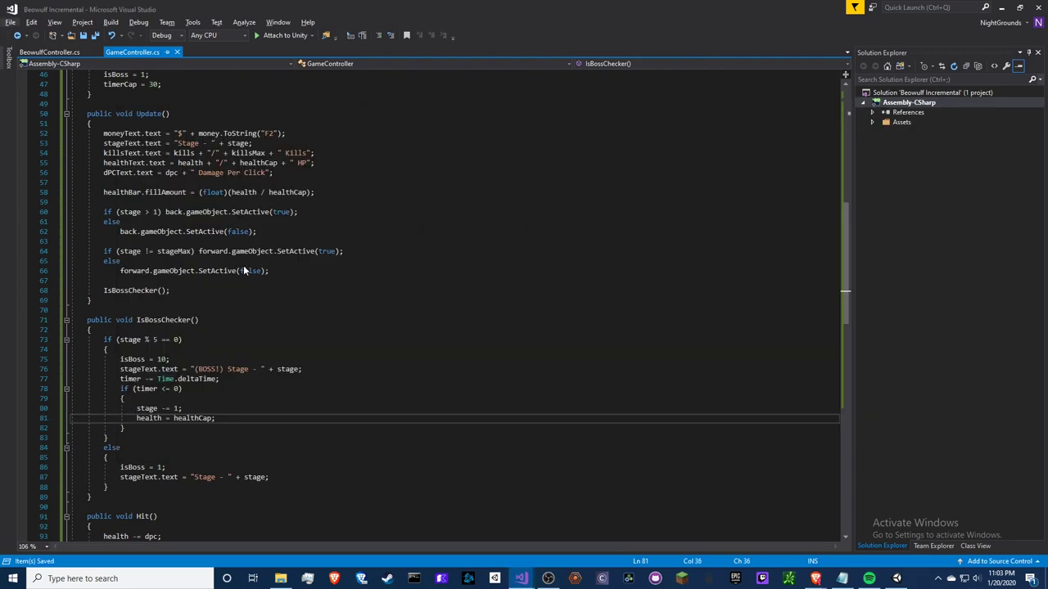
click(275, 187)
scroll(256, 219, up, 7)
click(168, 192)
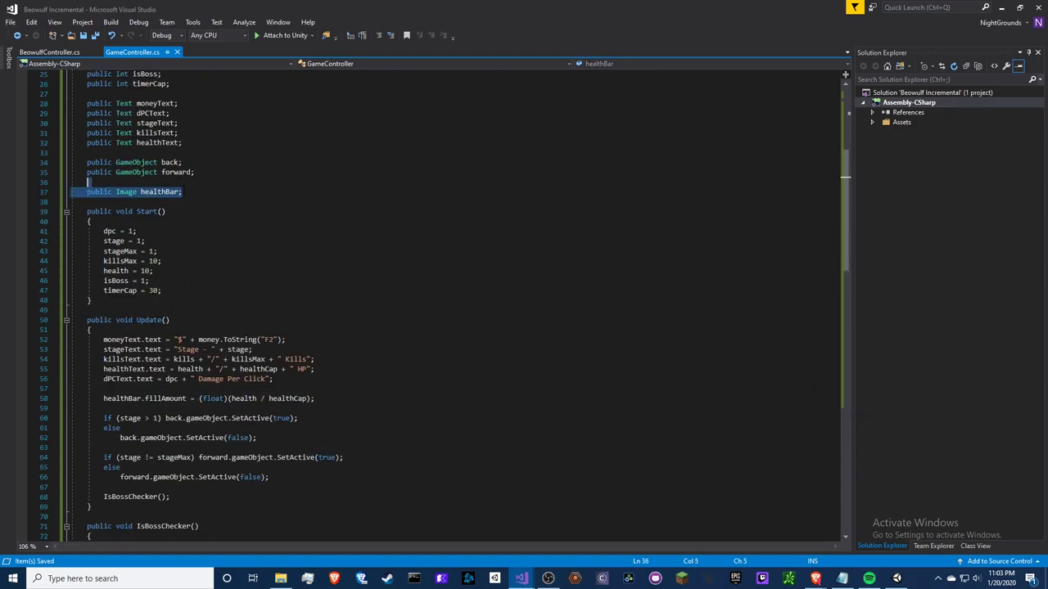
key(ctrl+c)
key(ctrl+v)
drag(140, 201, 166, 201)
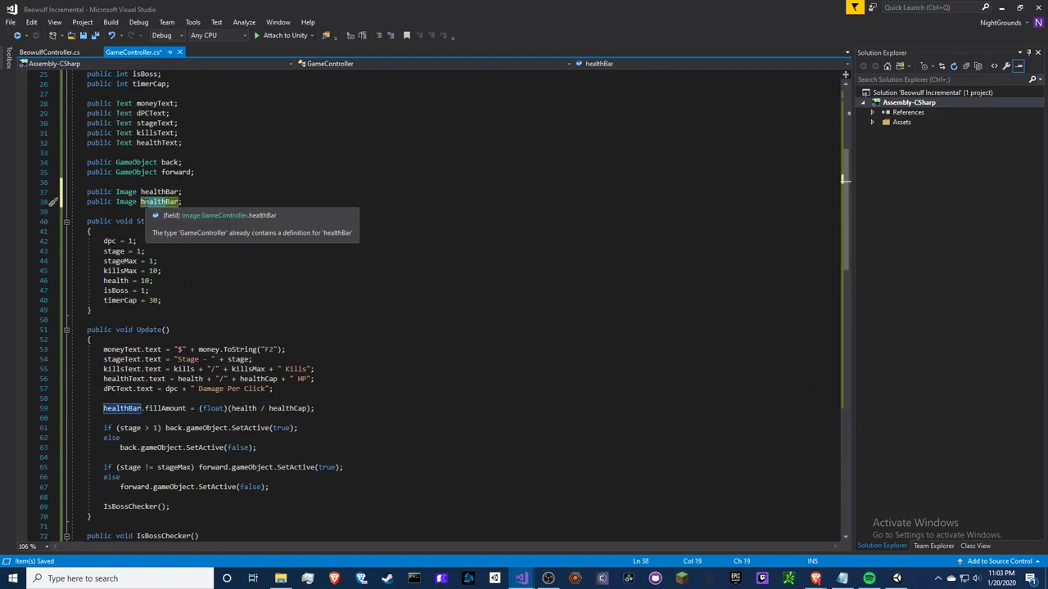
text(timer)
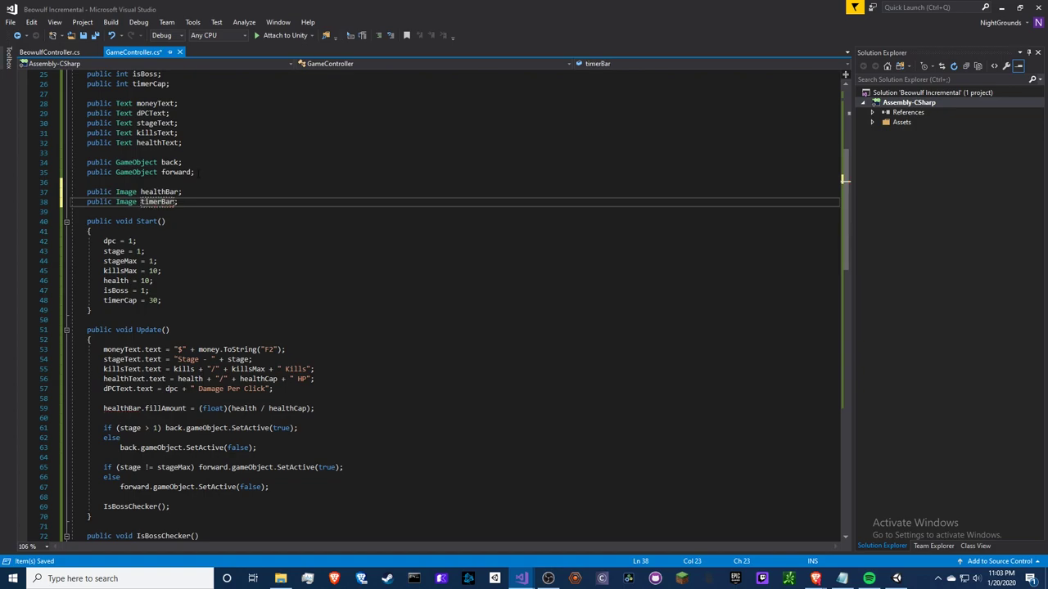
Add a 'public Text timerText;' field after the healthText declaration.
scroll(194, 289, up, 5)
click(194, 290)
key(Return)
text(publ)
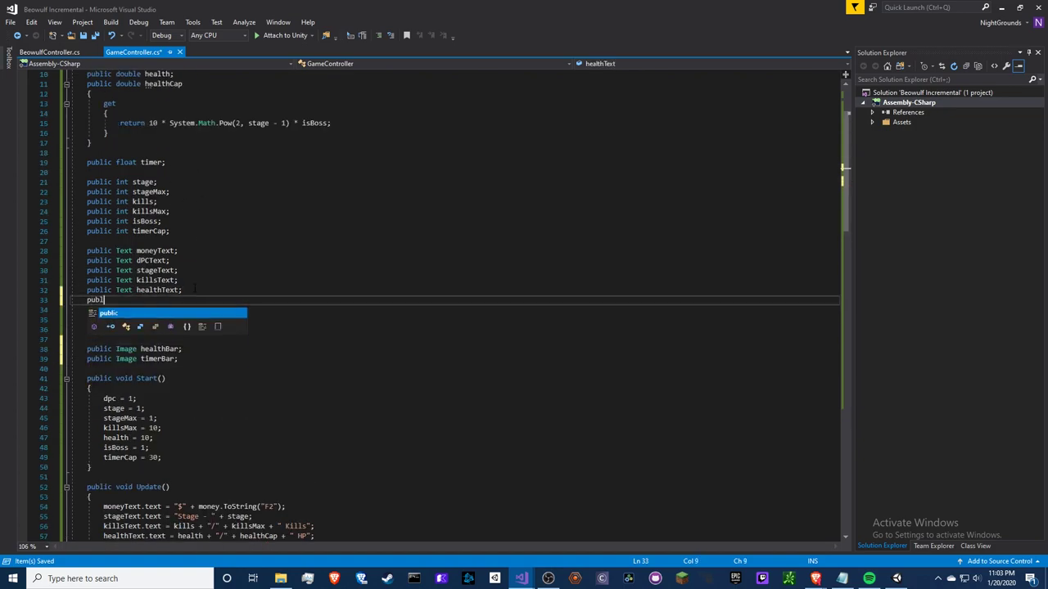
text(ic Text timerText)
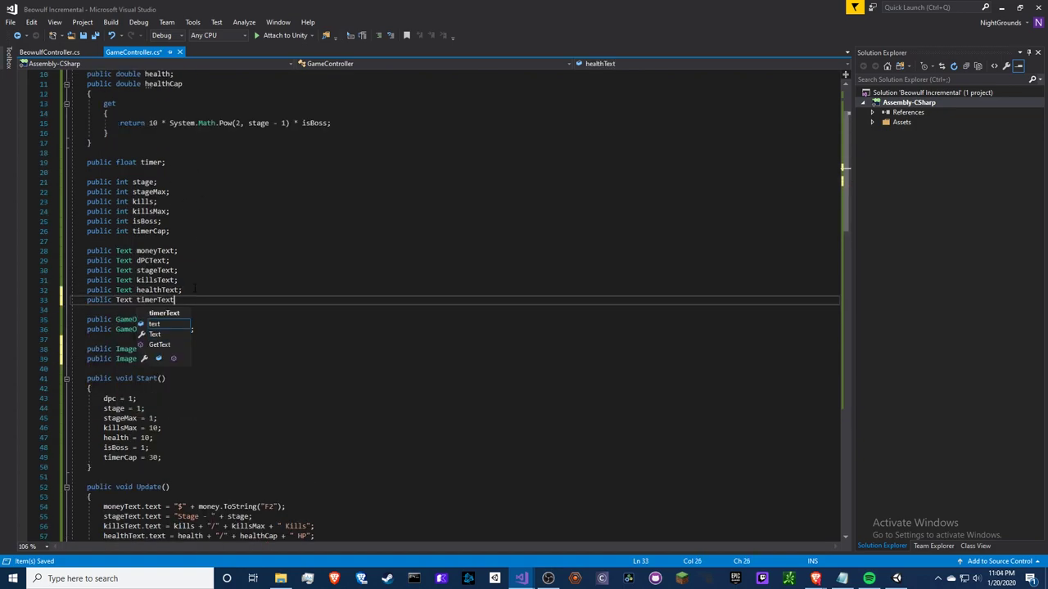
text(;)
key(alt+Tab)
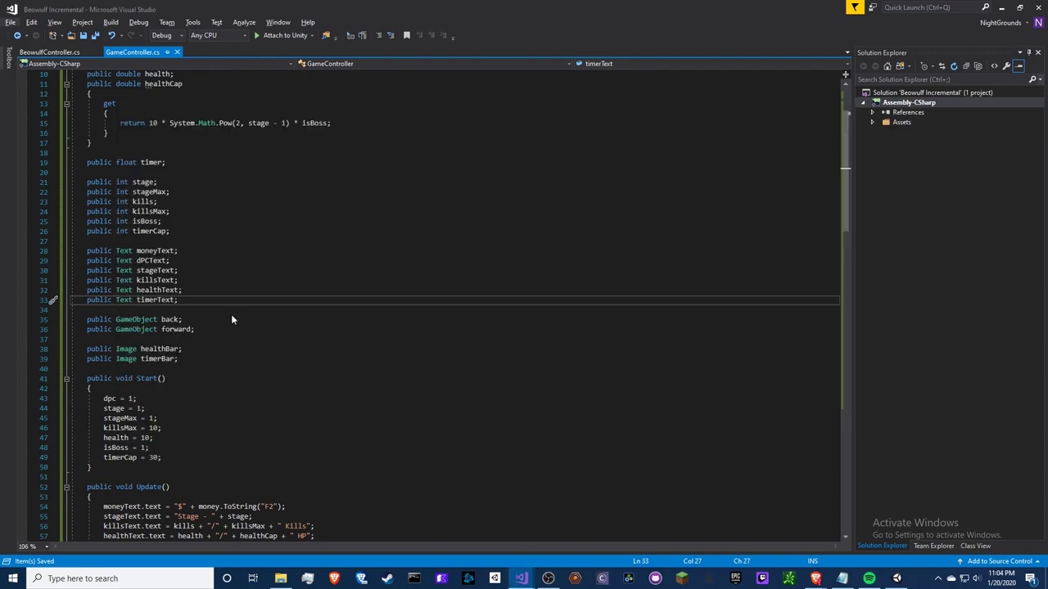
double_click(163, 301)
Write a timerText readout line with timer and timerCap in Update, save, then cut it.
scroll(164, 301, down, 7)
click(345, 339)
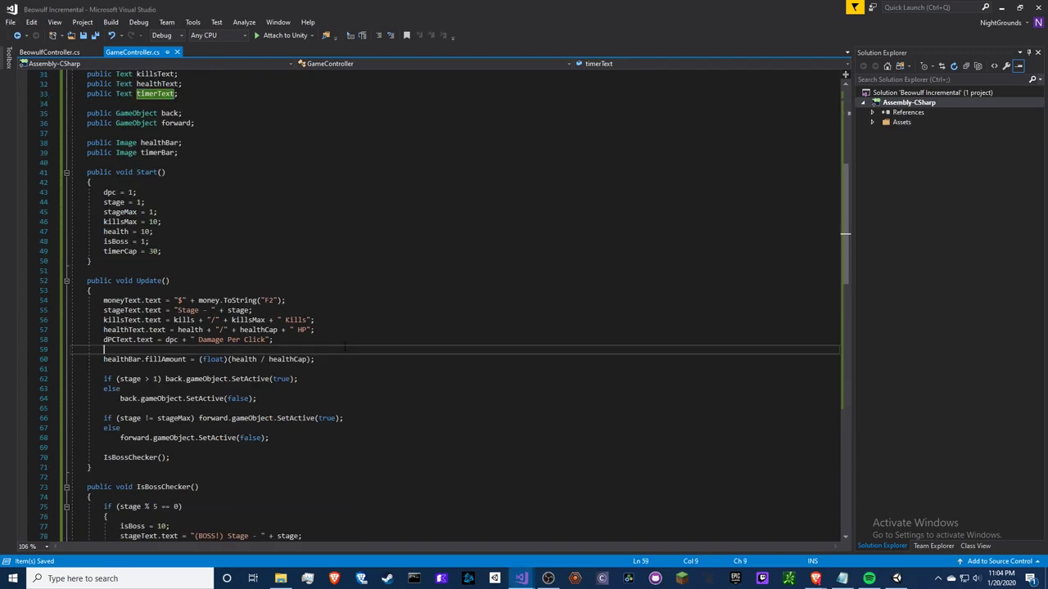
key(Return)
text(timerText.tex)
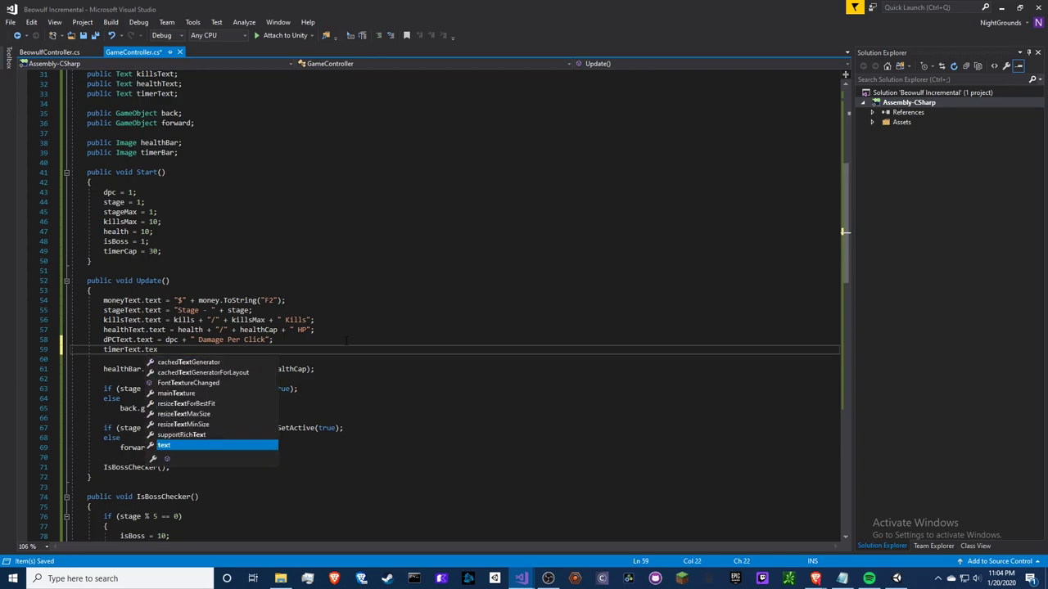
text(t = ")
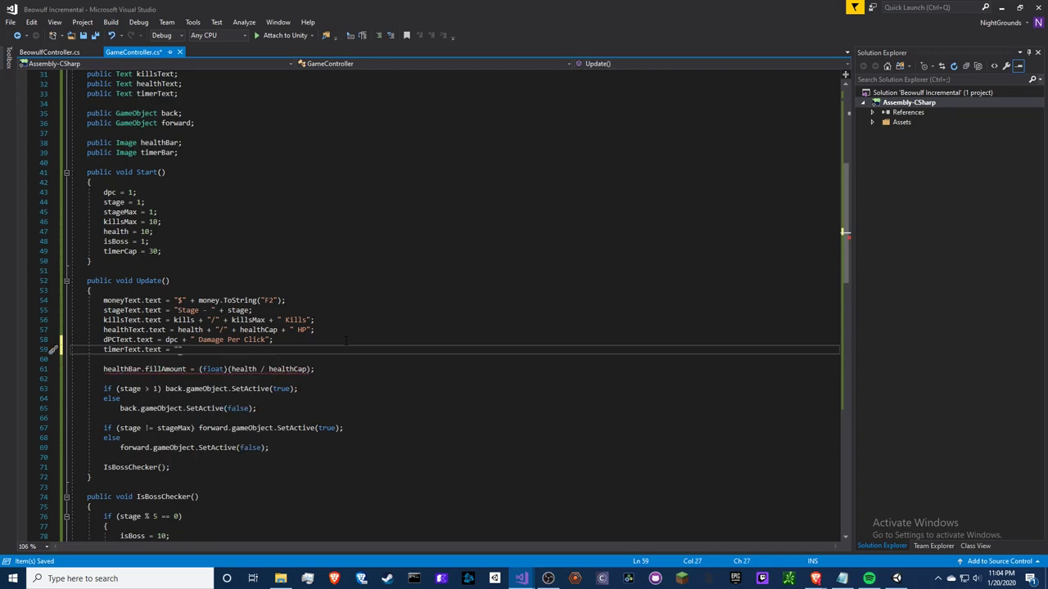
text(/timer + )
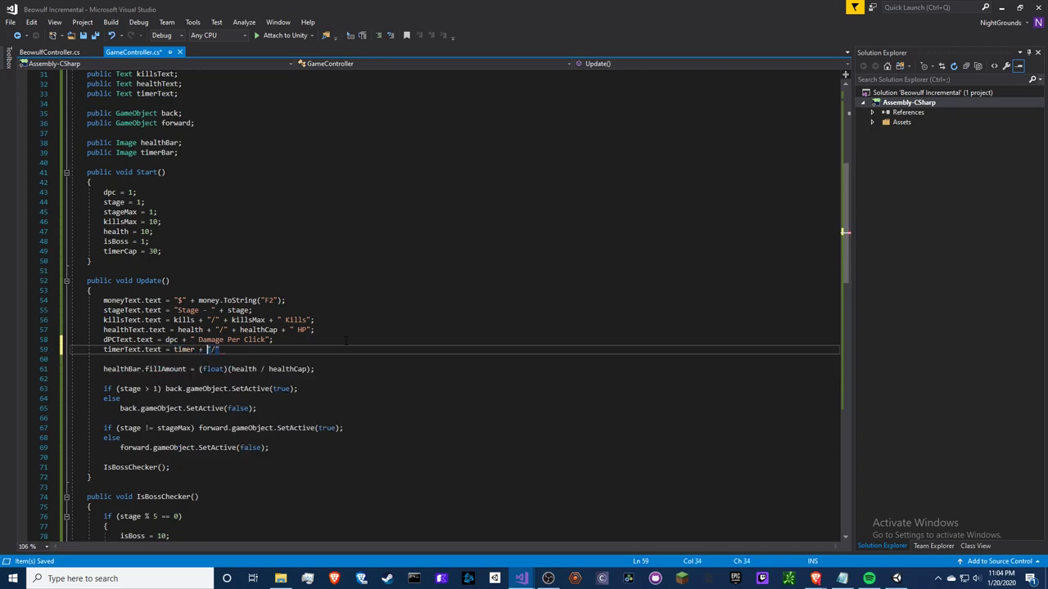
text(" + timer)
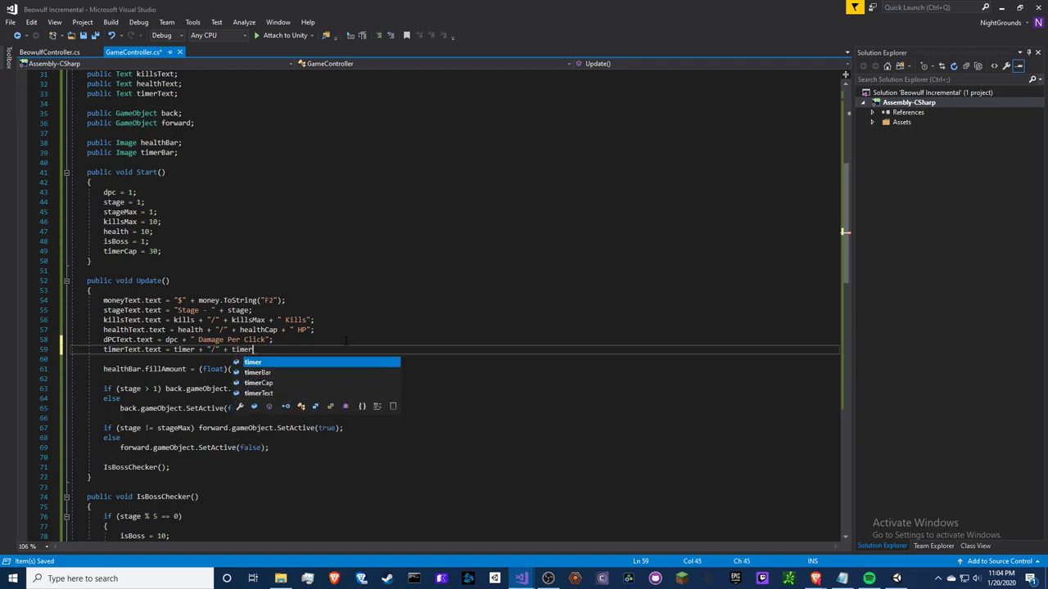
key(Down)
key(Down)
text(;)
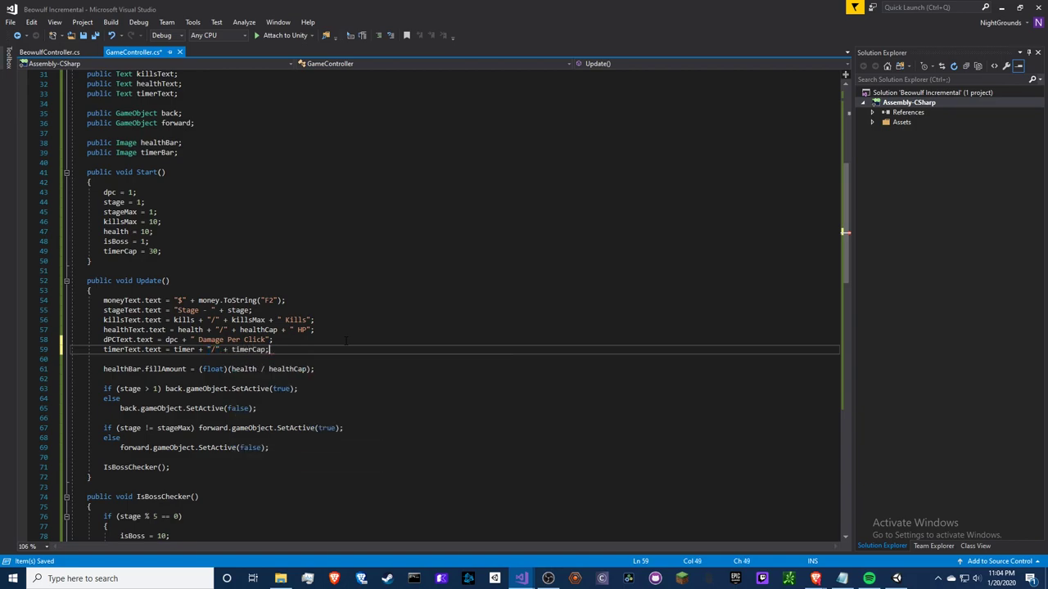
key(ctrl+s)
drag(292, 351, 292, 340)
key(BackSpace)
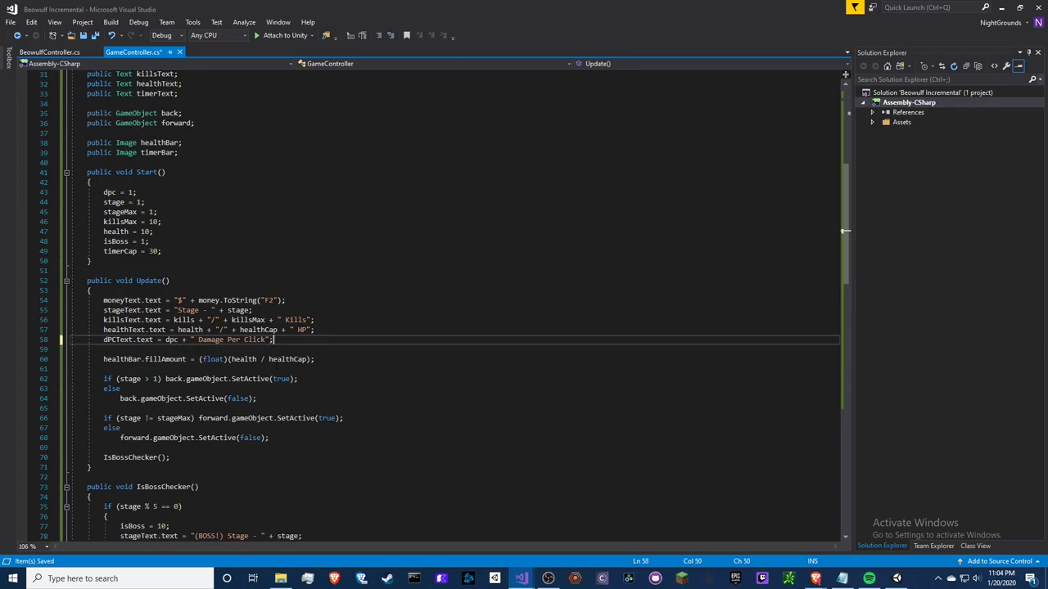
scroll(843, 232, down, 6)
Paste the timer readout line into the boss branch after the timer-expired block.
click(161, 418)
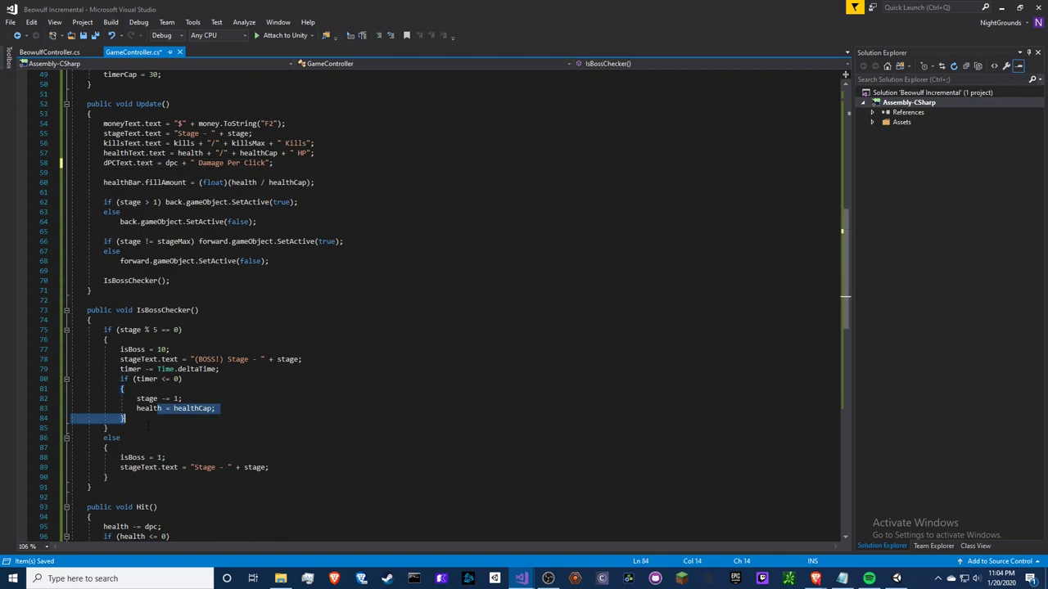
key(Return)
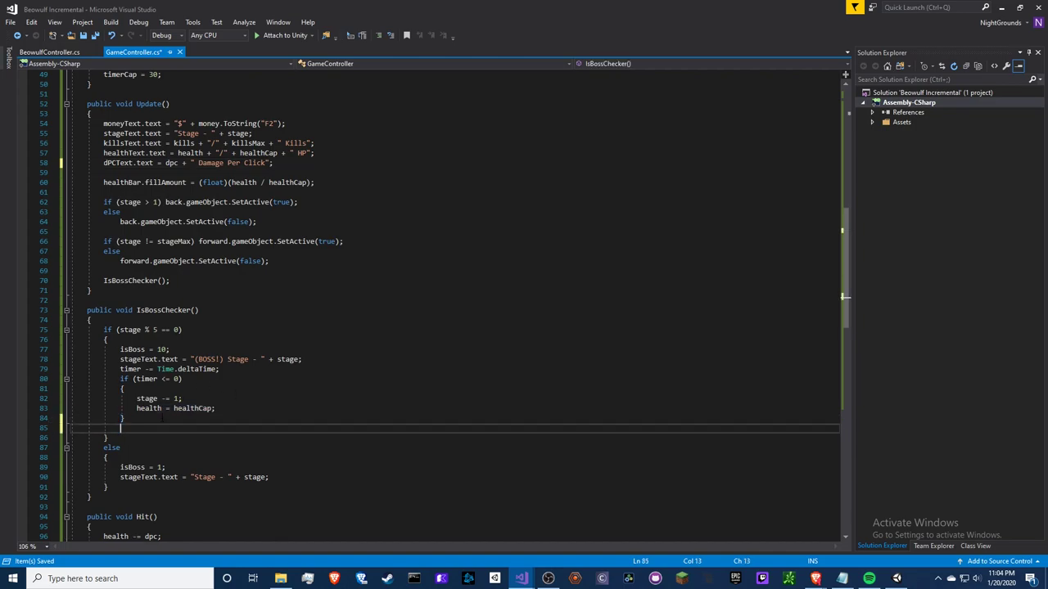
key(Return)
key(ctrl+v)
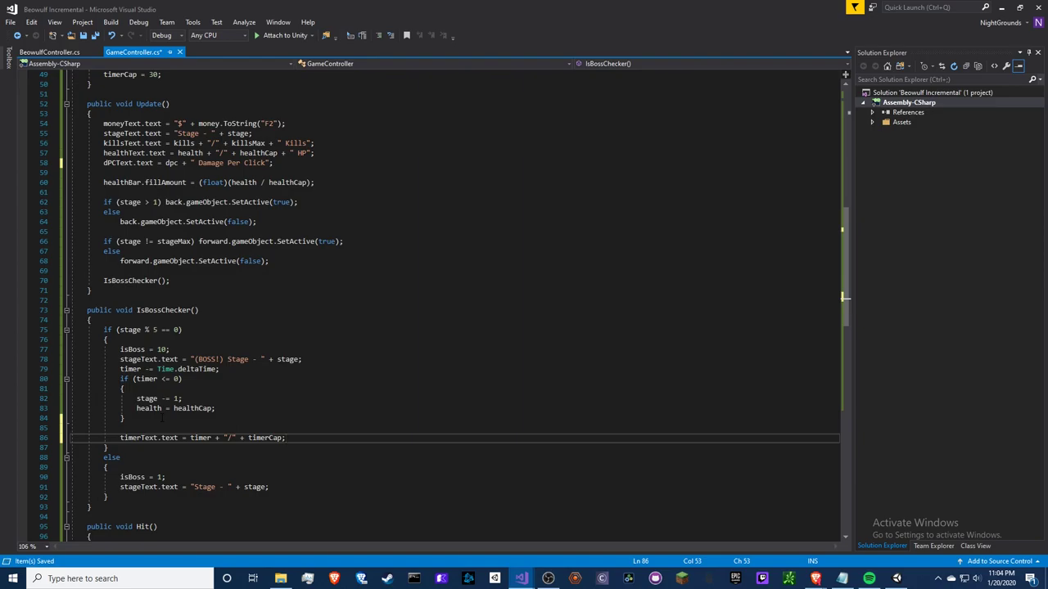
Paste the readout into the else branch and change it to timerText.text = "".
key(Down)
key(Down)
key(Down)
key(End)
key(Return)
key(Return)
key(ctrl+v)
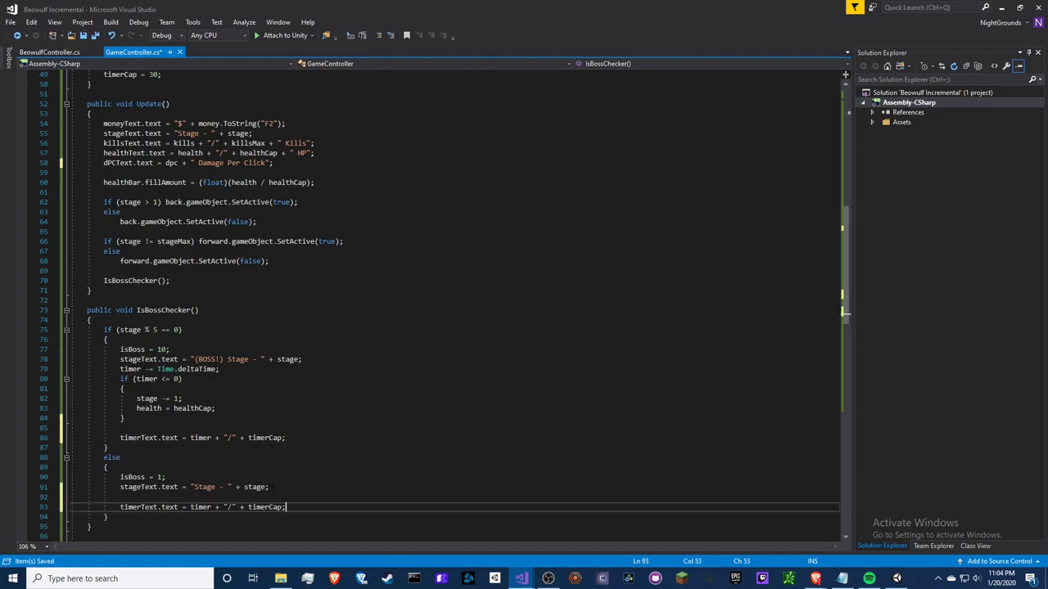
key(Up)
key(ctrl+shift+l)
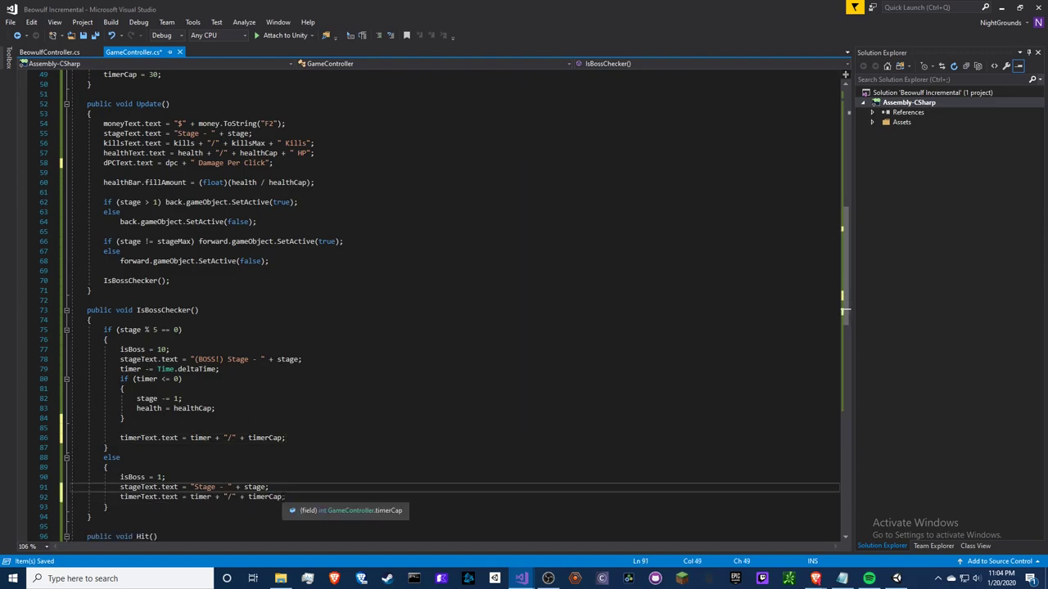
drag(191, 497, 286, 497)
key(Delete)
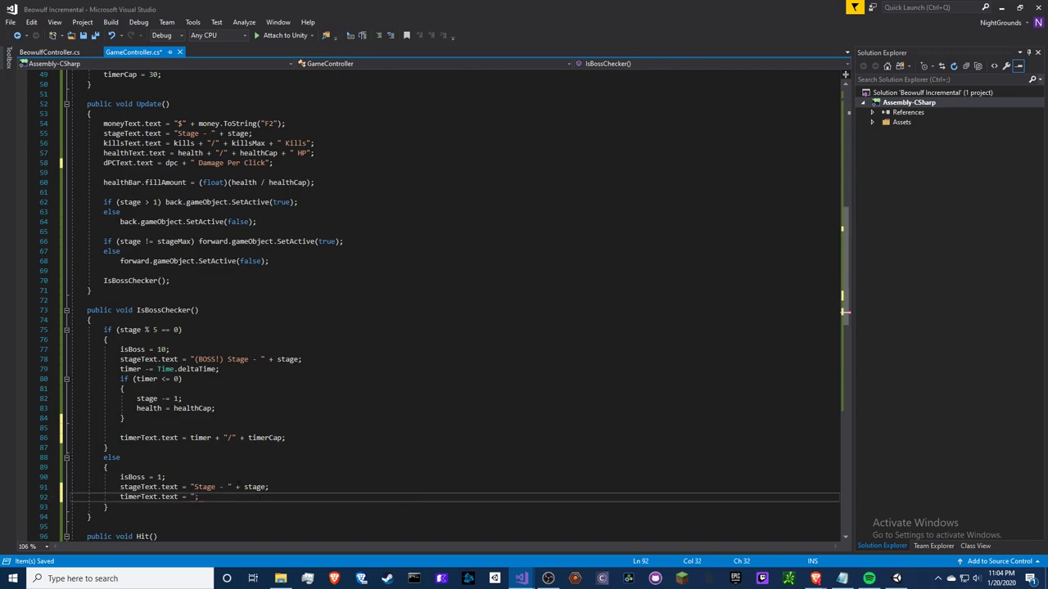
text(")
key(End)
Check the timer + "/" + timerCap expression in the boss branch readout line.
click(261, 426)
drag(149, 497, 205, 497)
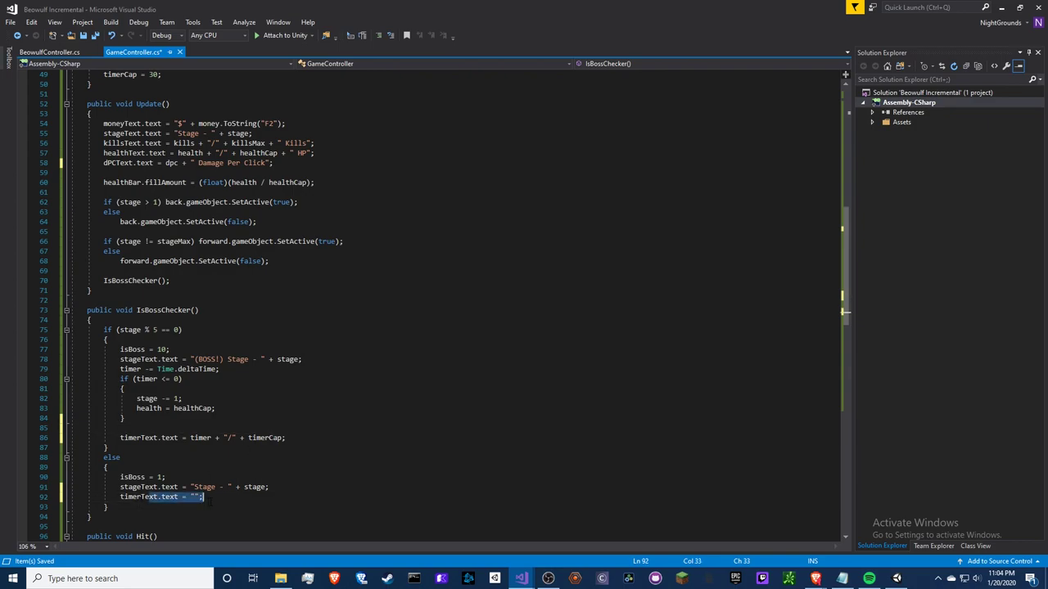
drag(178, 438, 253, 438)
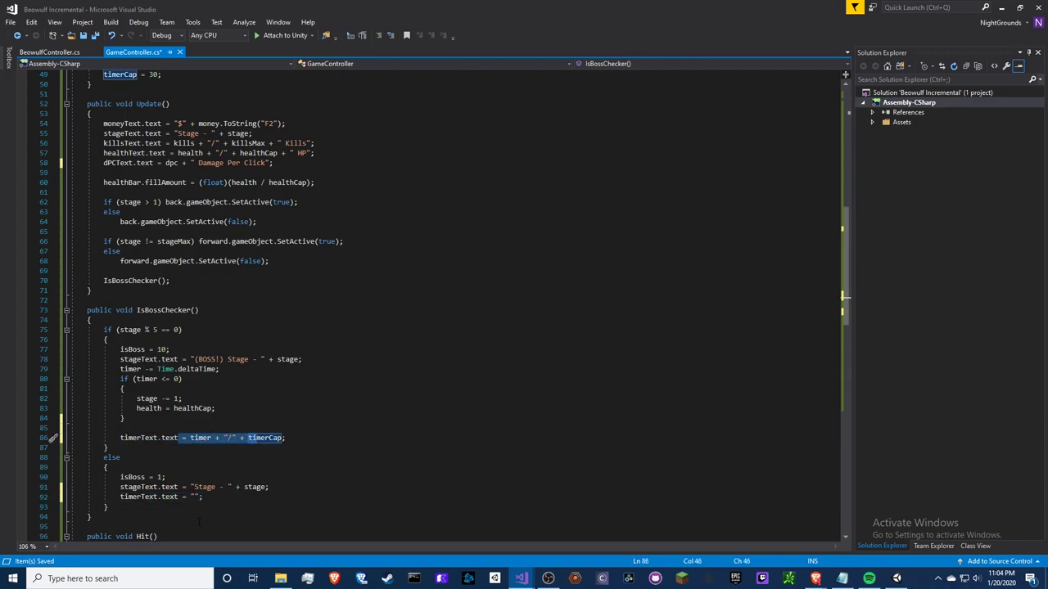
click(222, 500)
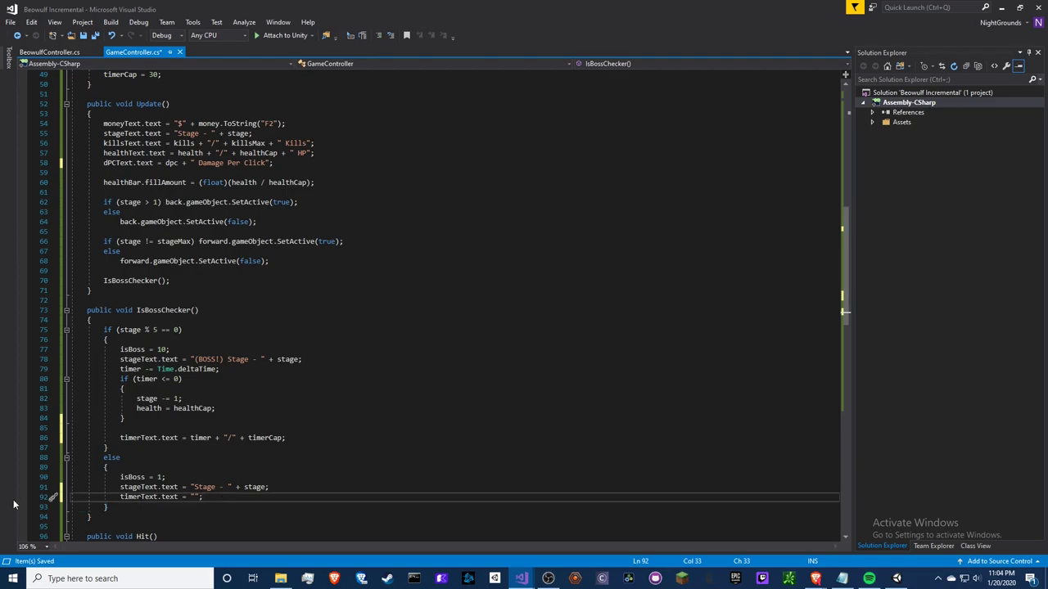
Add 'timerBar.gameObject.SetActive(false);' to the else branch.
key(Return)
text(ti)
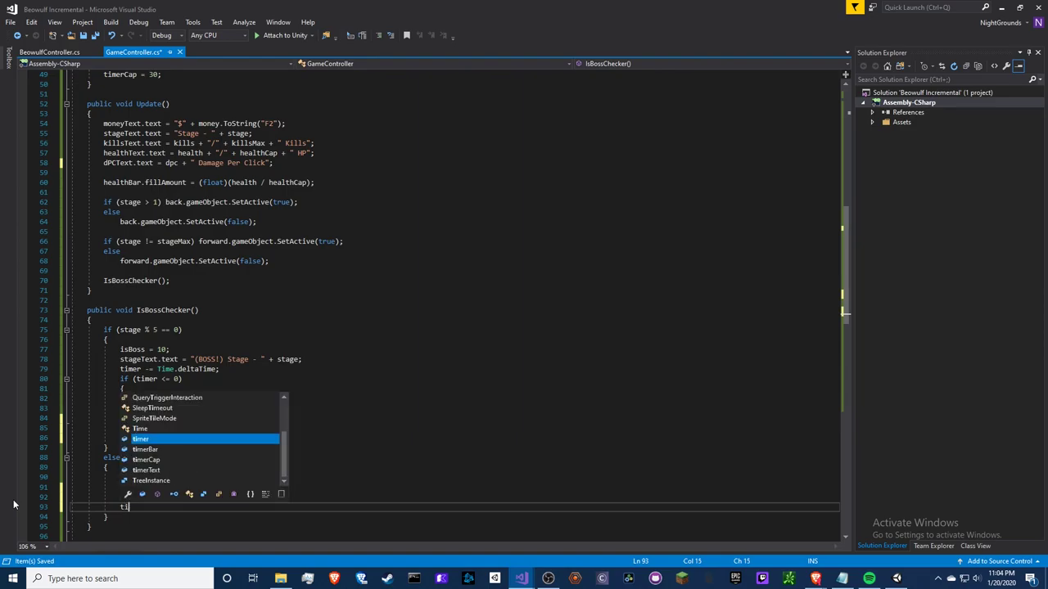
text(mber)
key(BackSpace)
key(BackSpace)
key(BackSpace)
text(er)
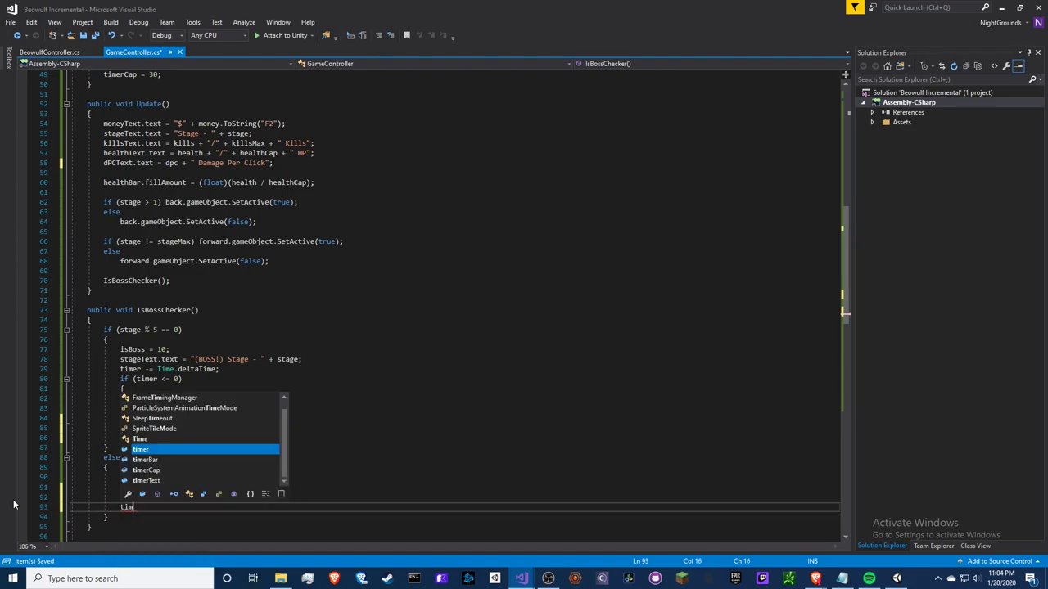
key(Tab)
text(.s)
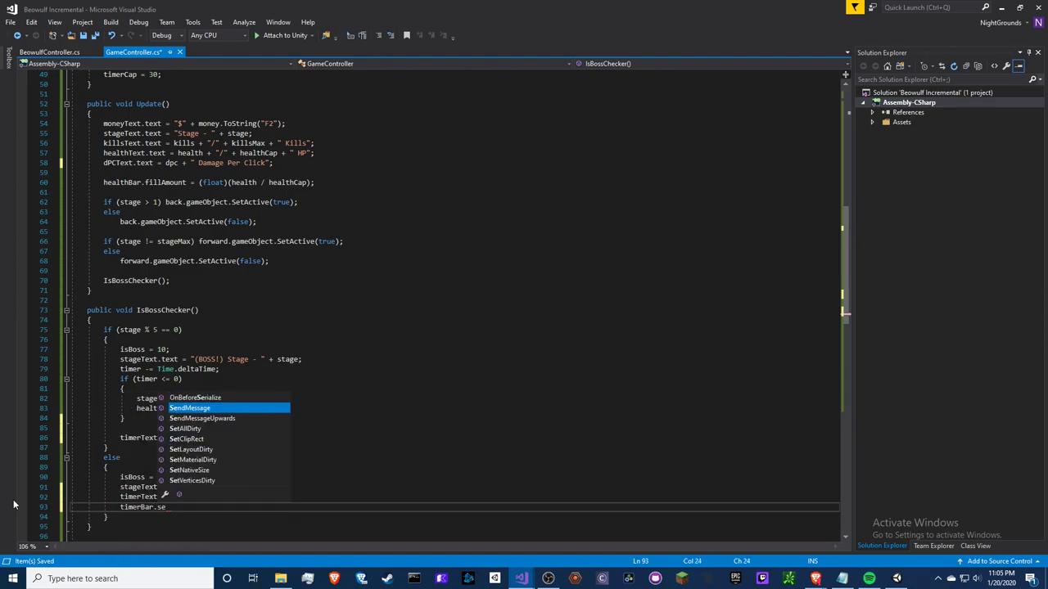
text(et)
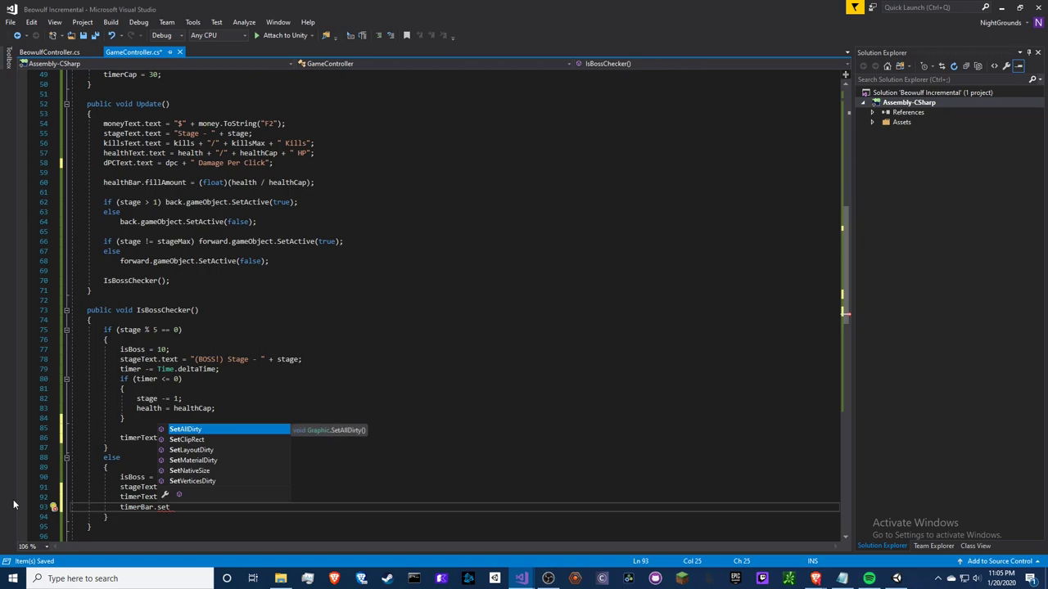
text(Act)
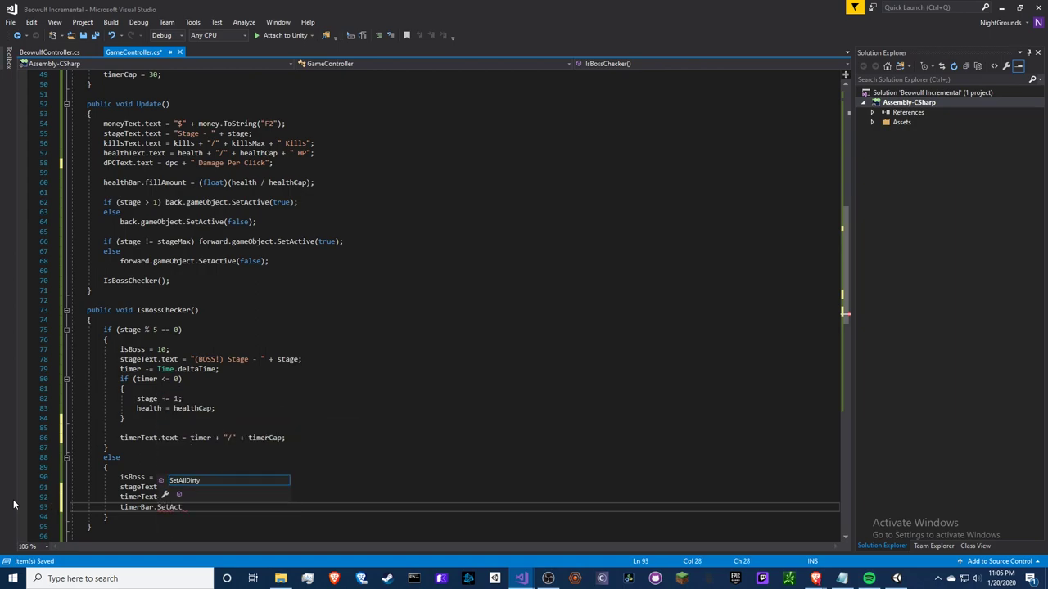
key(BackSpace)
key(BackSpace)
key(BackSpace)
text(gameObject)
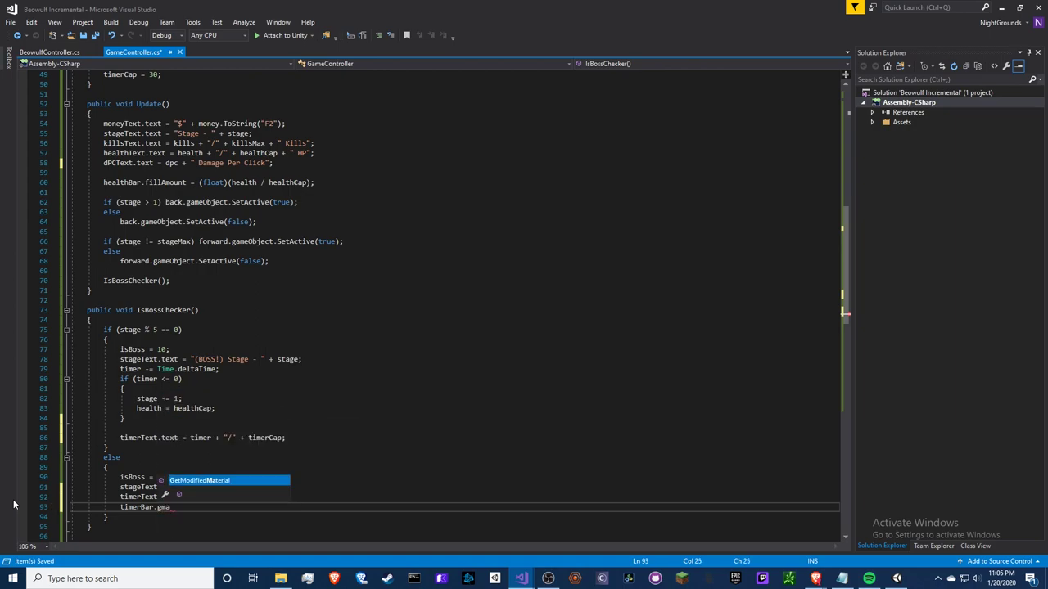
text(.Set)
key(Tab)
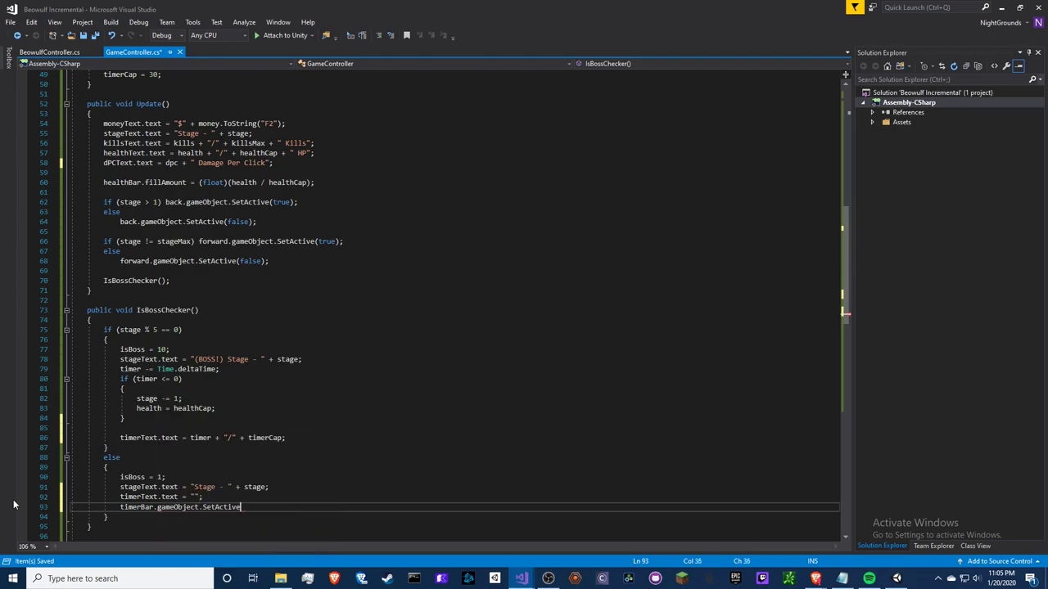
text((fla)
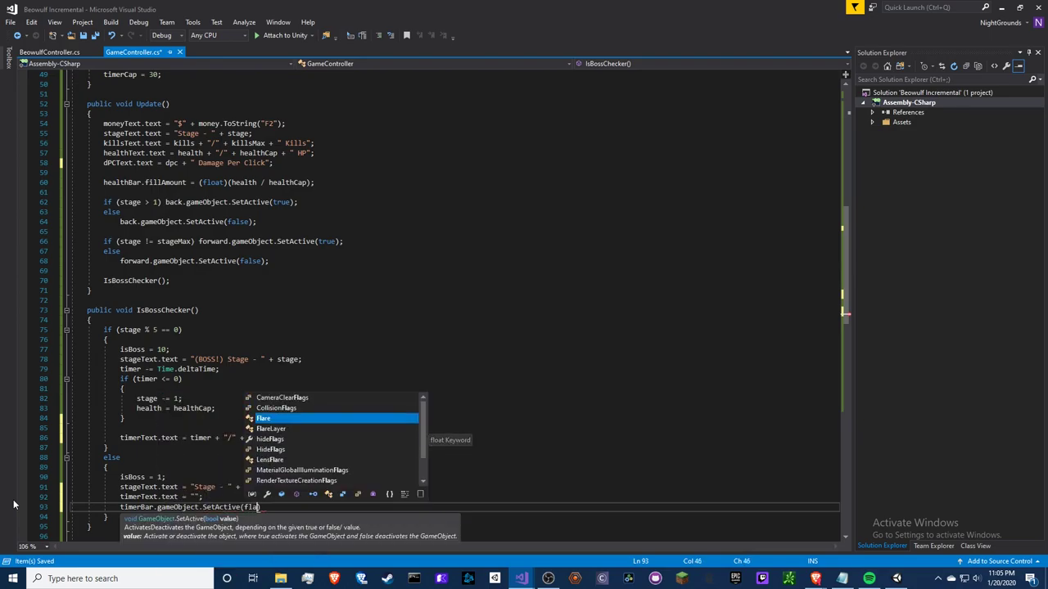
text(s)
key(BackSpace)
key(BackSpace)
key(BackSpace)
text(alse))
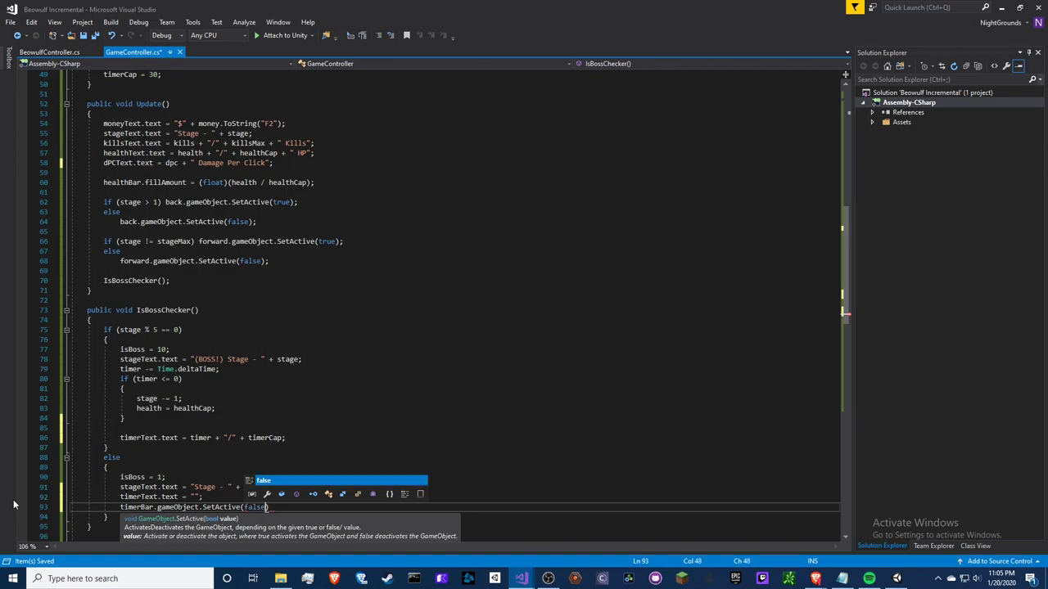
text(;)
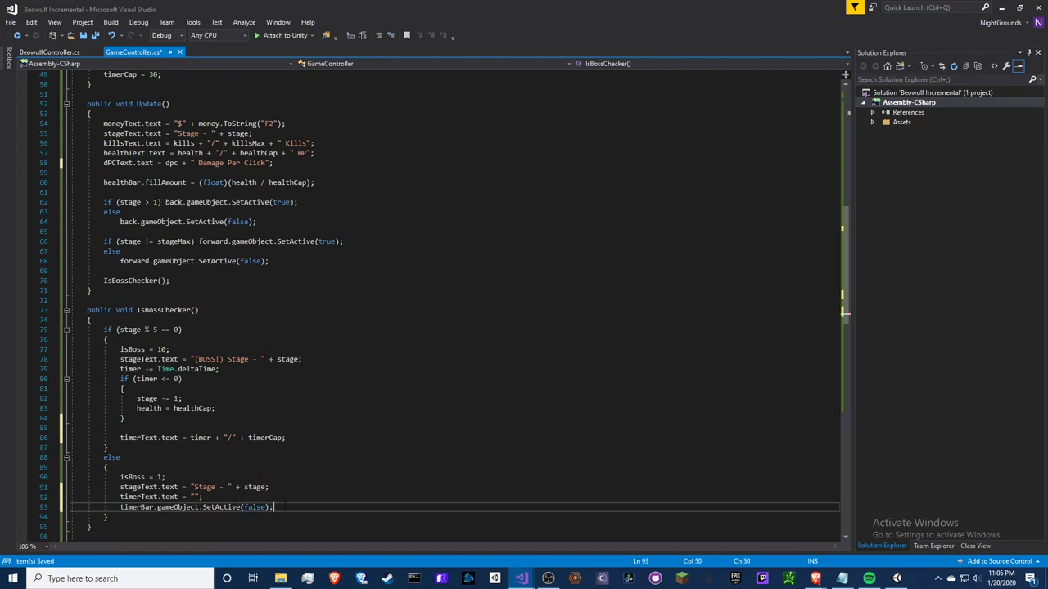
Add 'timerBar.gameObject.SetActive(true);' to the boss branch below the timer text line.
key(ctrl+c)
click(286, 438)
key(Return)
key(ctrl+v)
double_click(255, 448)
text(t)
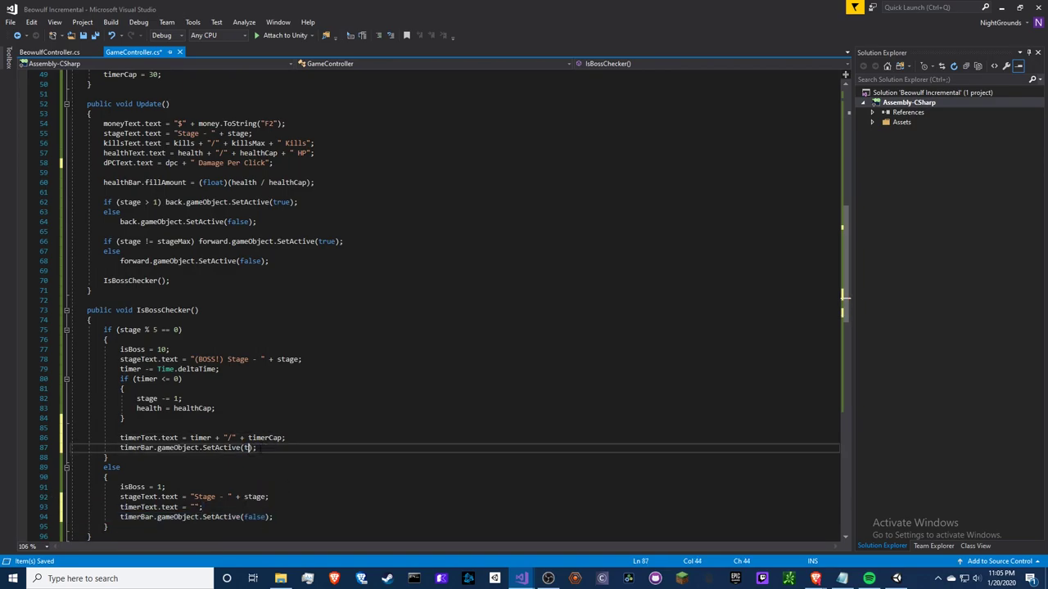
key(Tab)
Add 'timerBar.fillAmount = timer / timerCap;' to the boss branch.
double_click(145, 449)
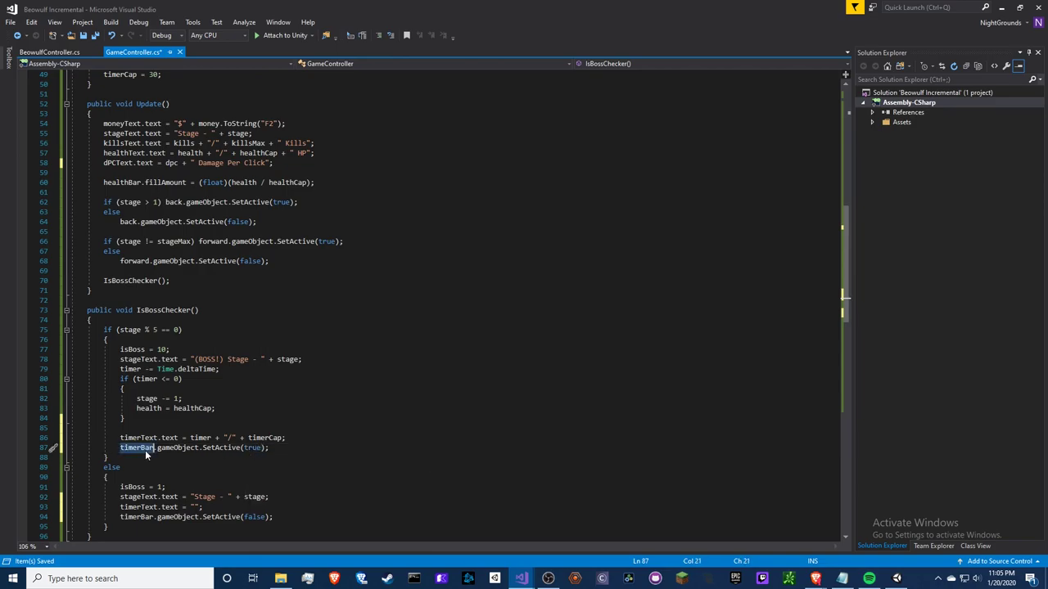
key(ctrl+c)
click(286, 448)
key(Return)
key(ctrl+v)
text(.)
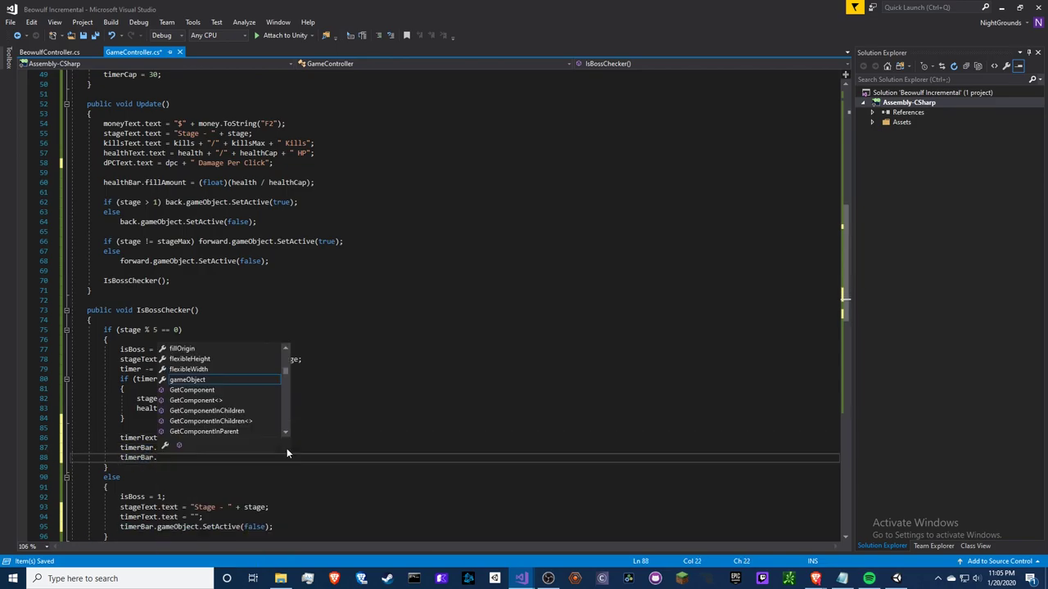
text(fill)
key(Tab)
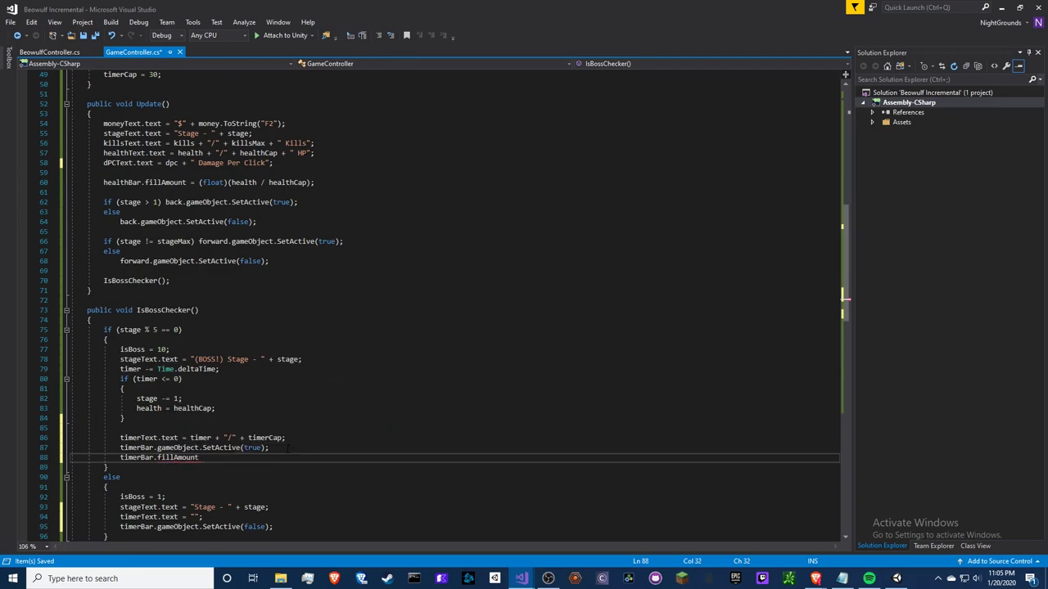
text(= timer / timer)
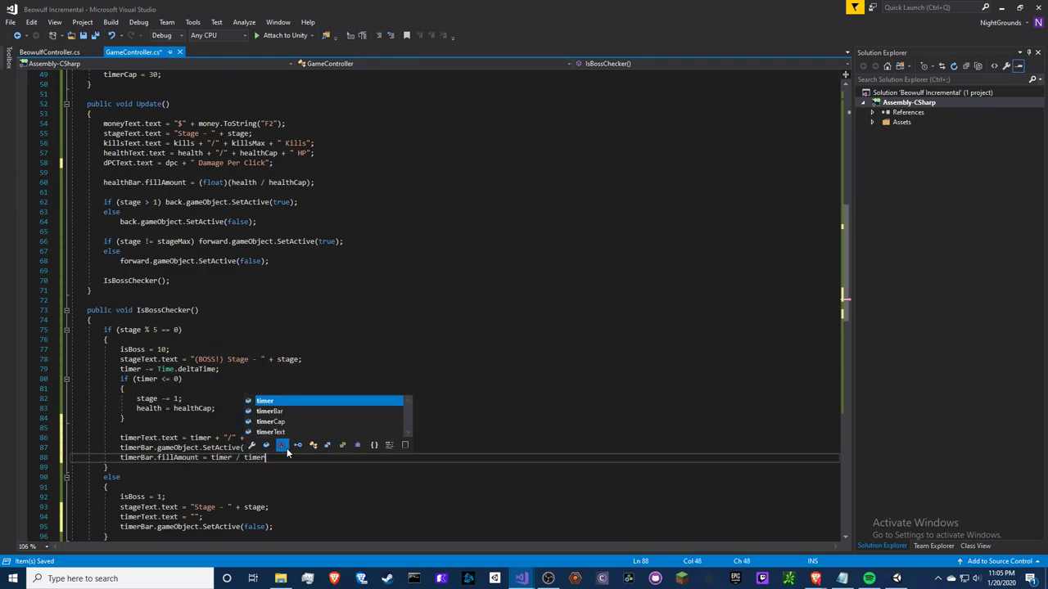
text(Cap;)
click(182, 380)
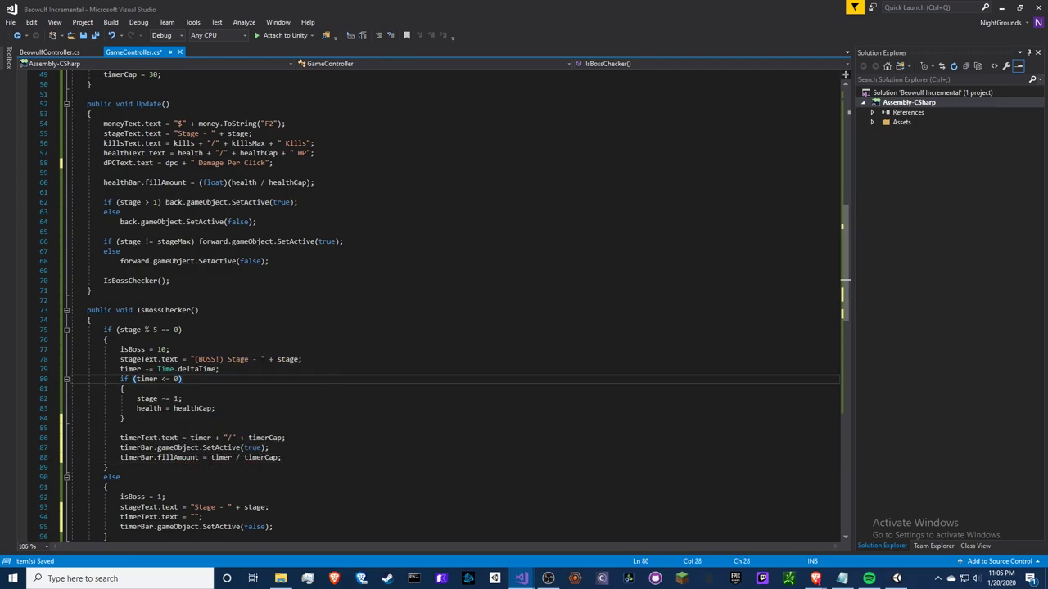
scroll(311, 409, down, 8)
Duplicate the HealthBG object and set the copy's HP text to 0/10.
key(alt+Tab)
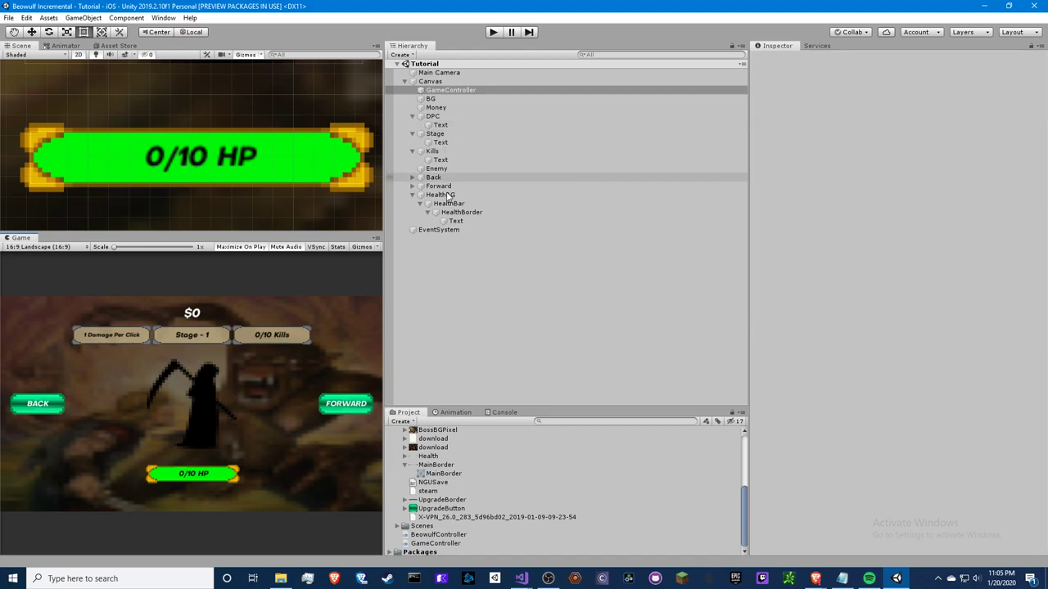
click(419, 195)
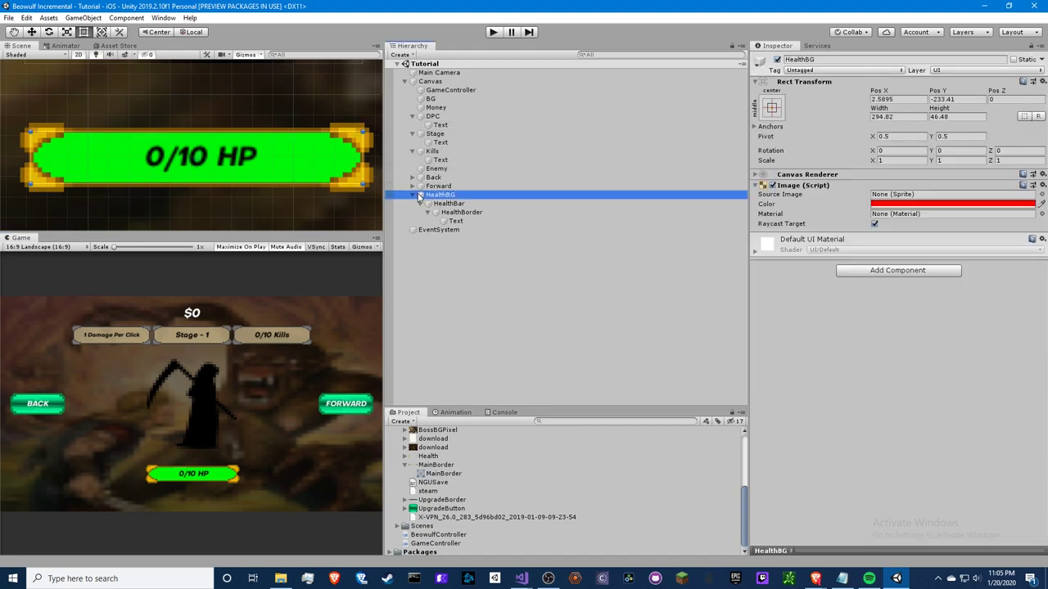
click(413, 195)
key(ctrl+d)
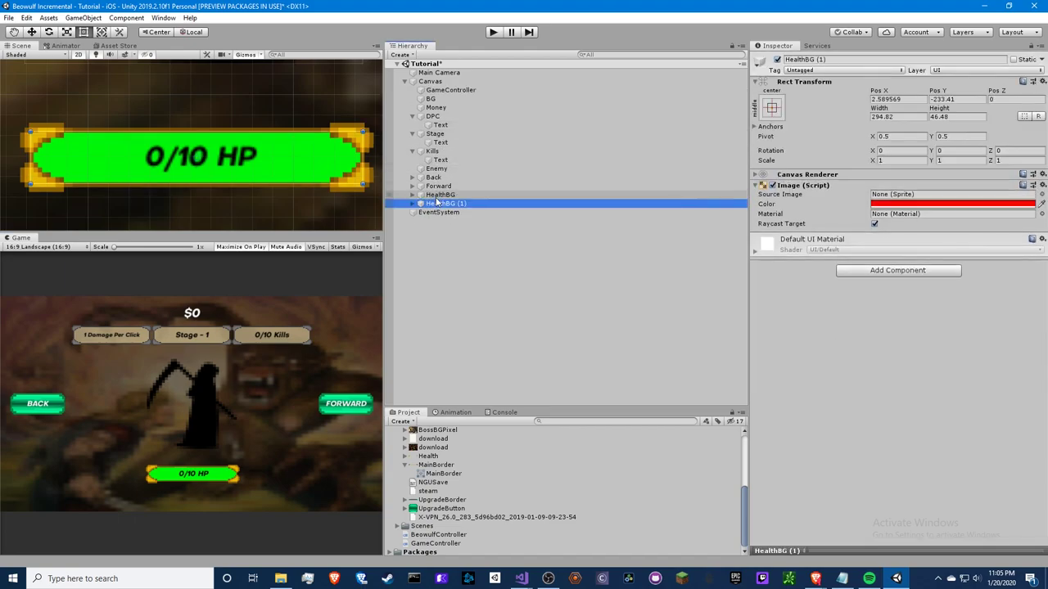
click(455, 230)
click(777, 203)
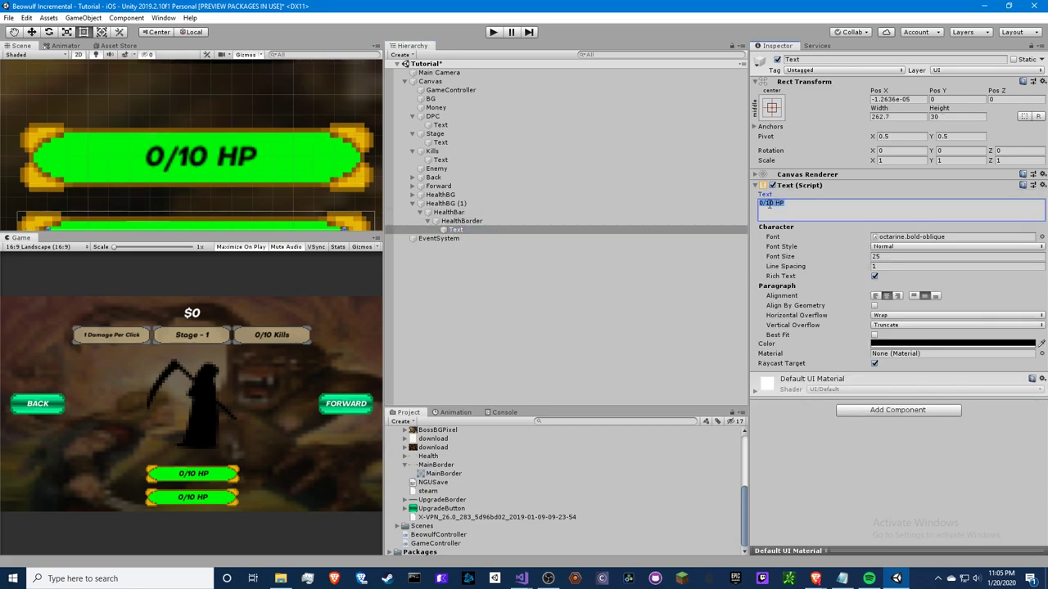
text(0/10)
Rename the HealthBG (1) copy to Timer.
click(444, 203)
click(843, 60)
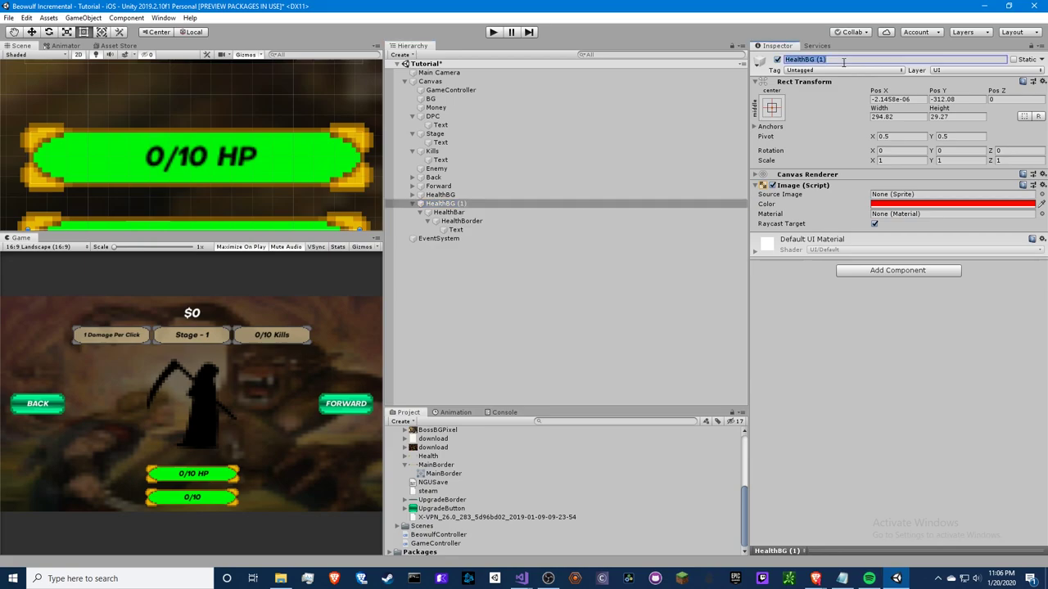
text(Timber)
key(Return)
click(843, 60)
key(Left)
key(Left)
key(BackSpace)
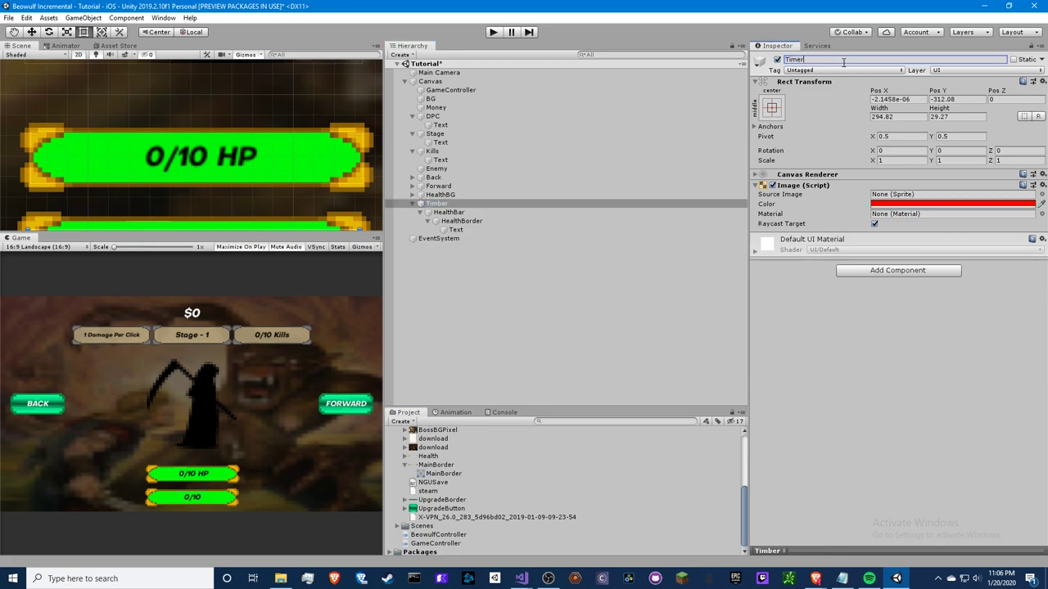
key(Return)
Assign Timer's Text and HealthBar to GameController's Timer Text and Timer Bar fields.
click(538, 91)
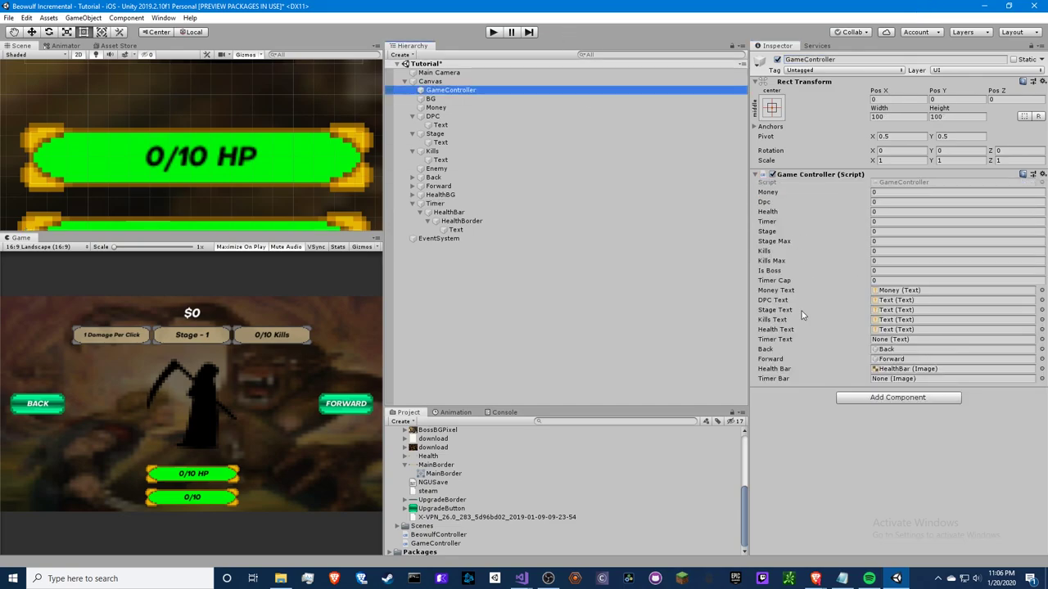
click(471, 233)
drag(874, 342, 875, 342)
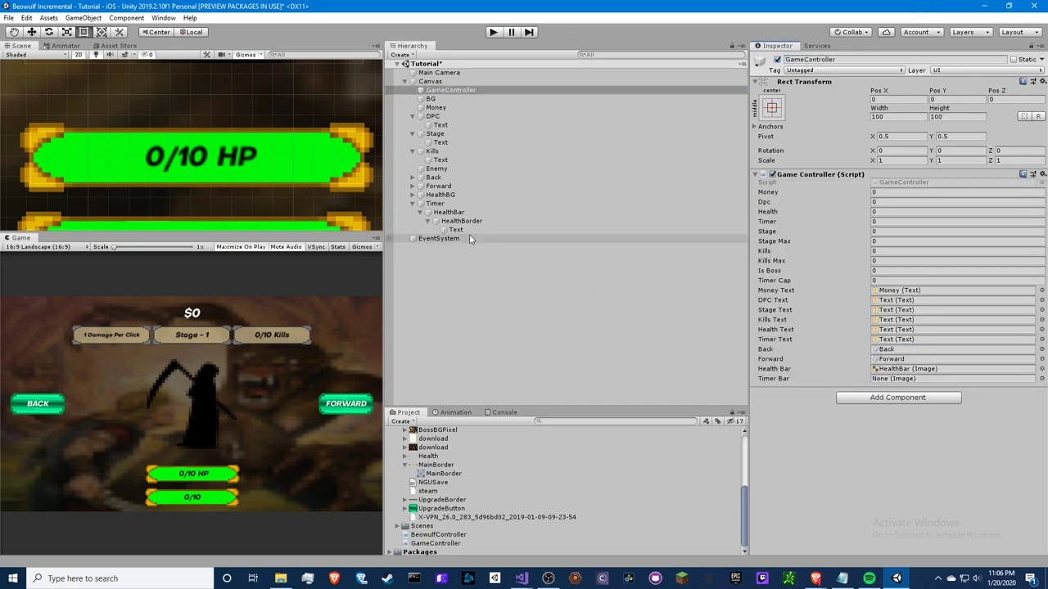
drag(449, 212, 925, 379)
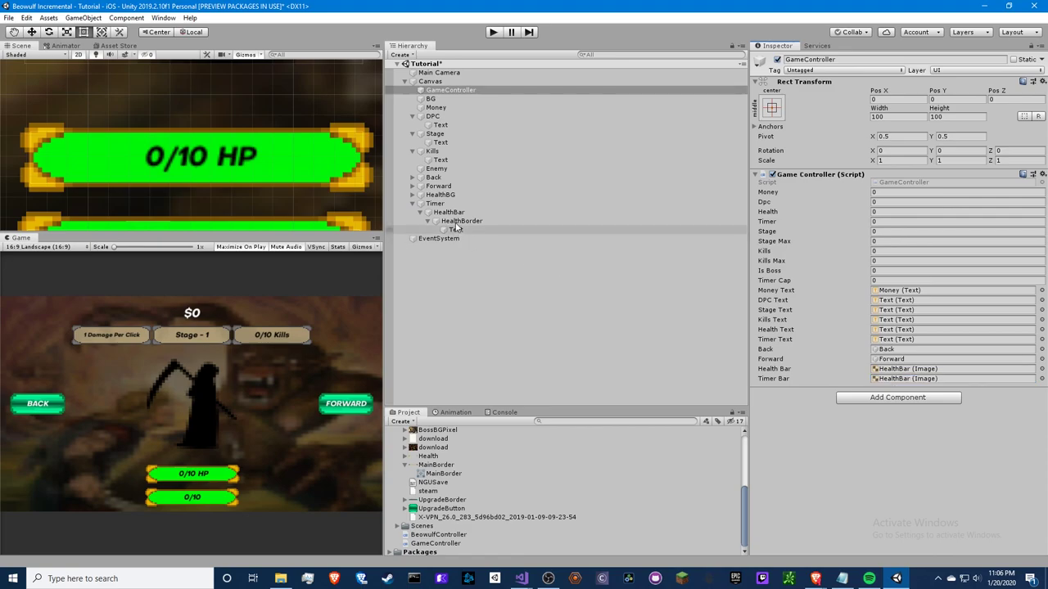
Rename the HealthBar under Timer to TimberBar, collapse Timer, and save the scene.
click(448, 213)
click(818, 58)
text(Timber)
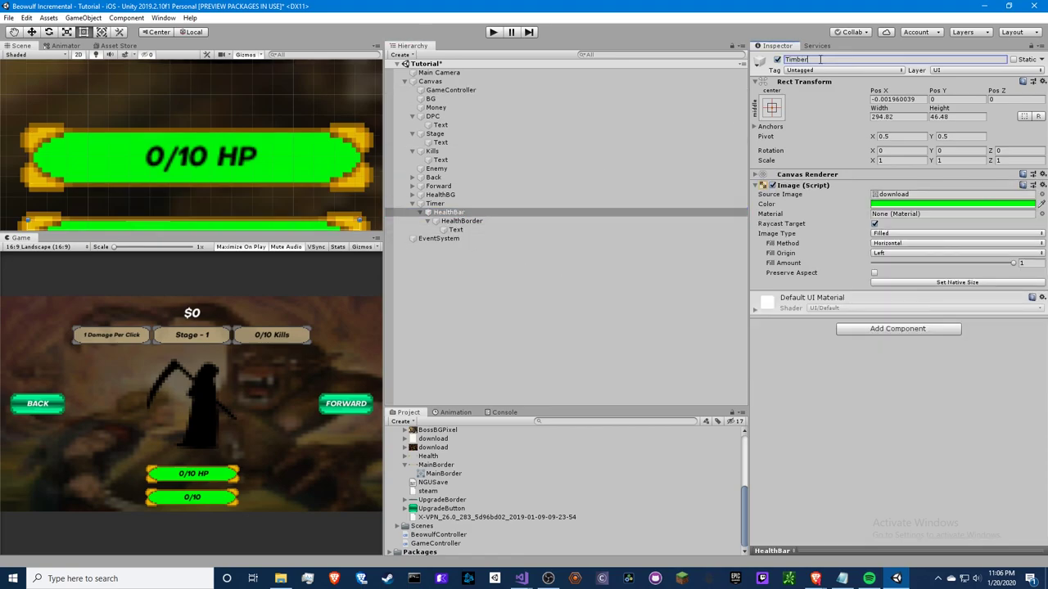
text(Bar)
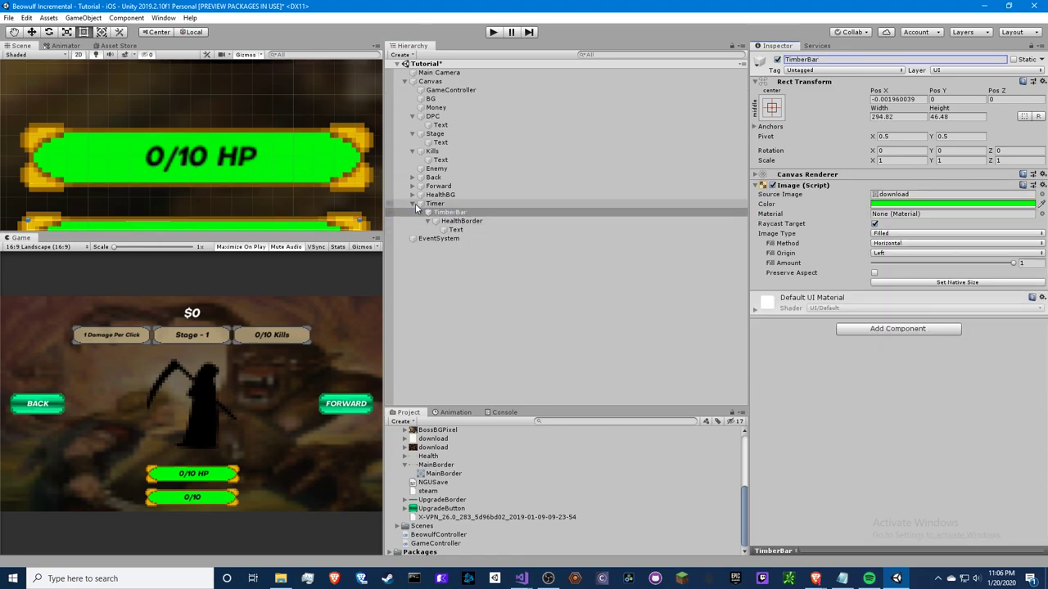
click(412, 203)
key(ctrl+s)
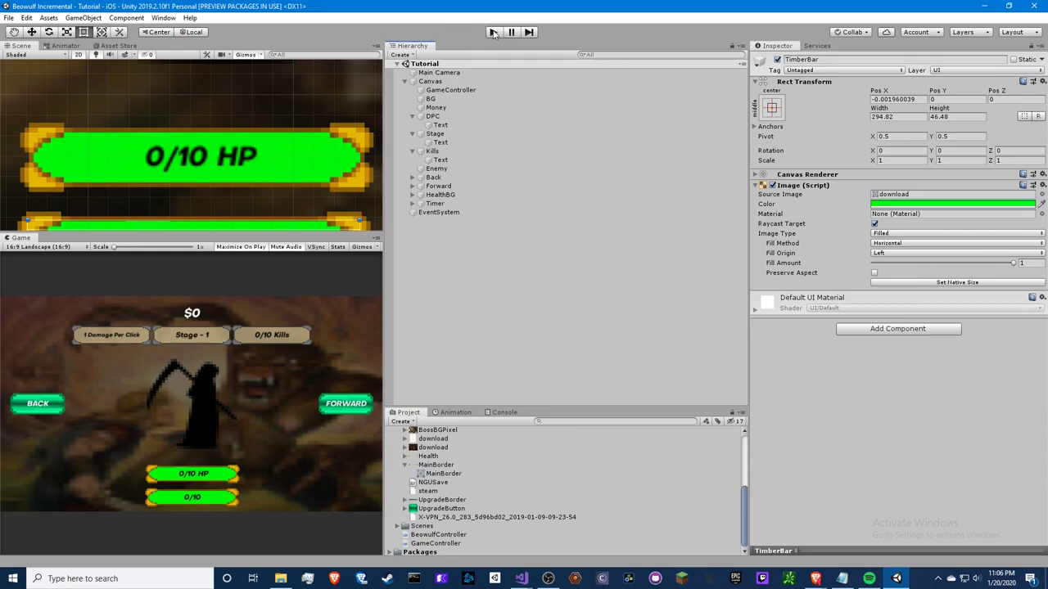
Test-run the game briefly, then review the script in the code editor.
click(492, 33)
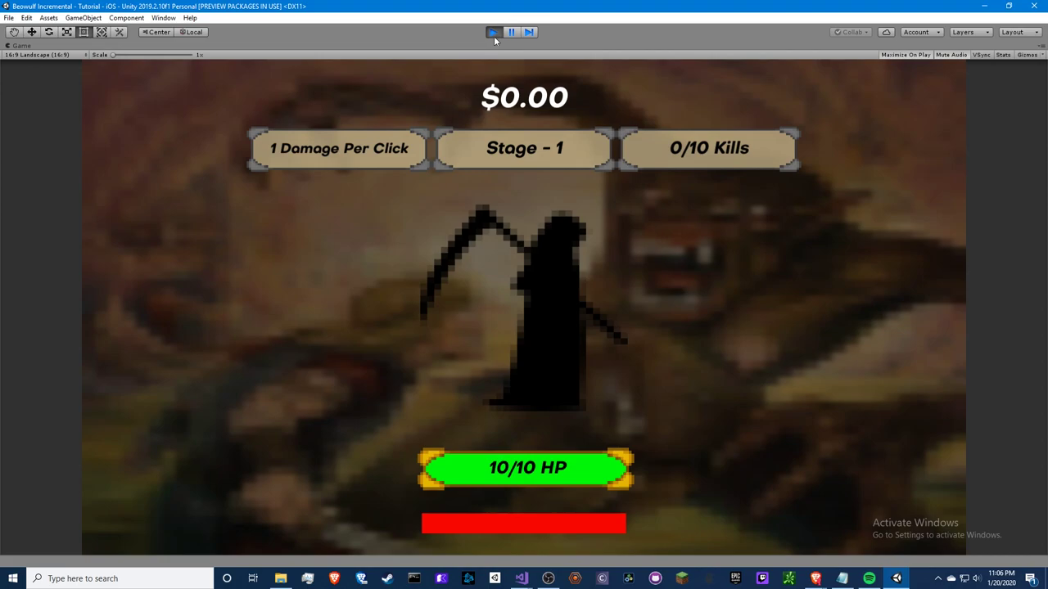
click(494, 33)
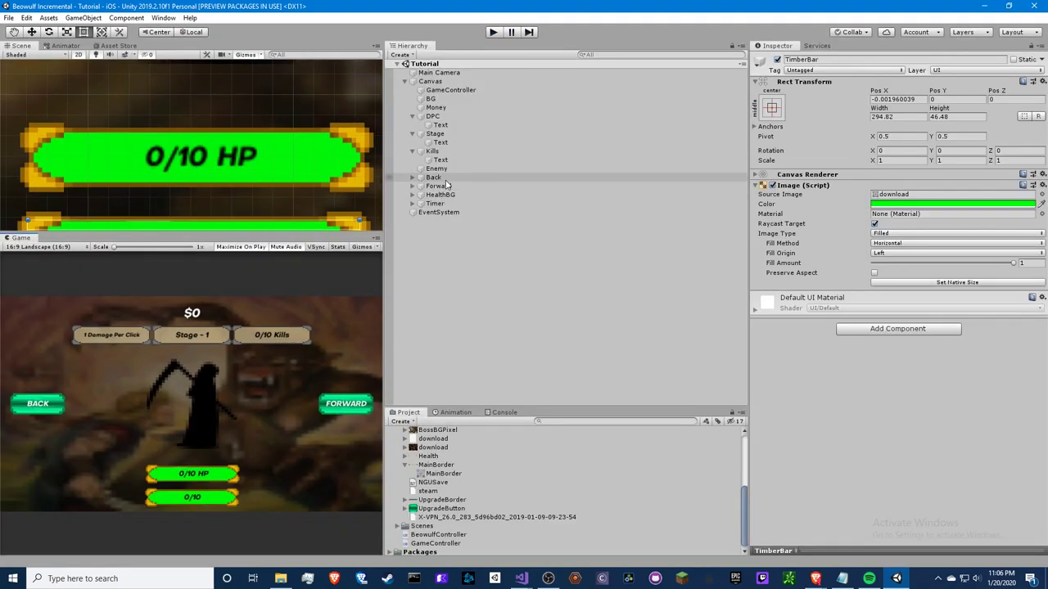
key(alt+Tab)
scroll(510, 172, up, 6)
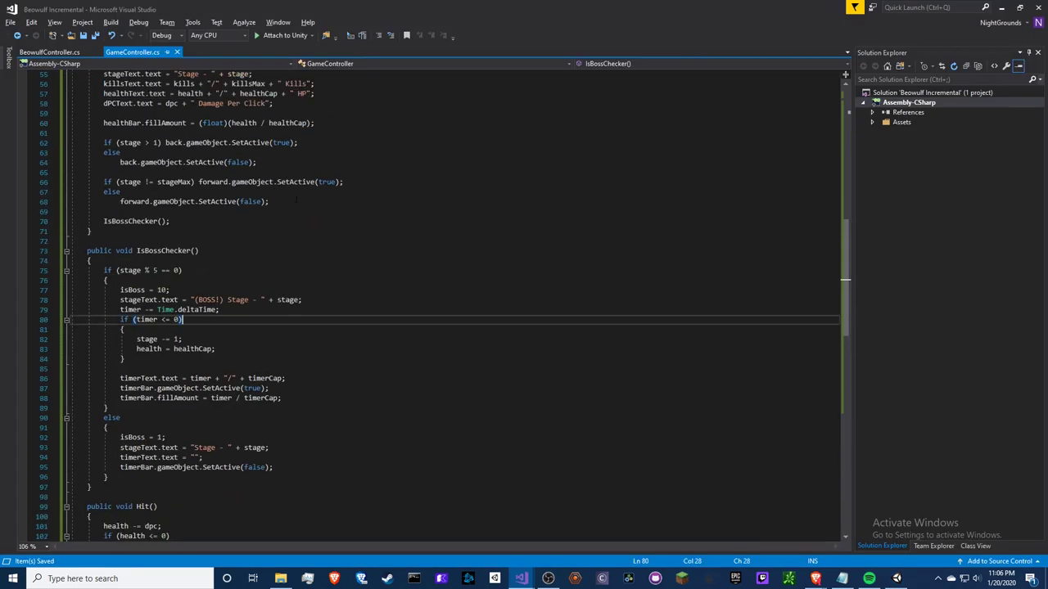
scroll(410, 179, up, 12)
scroll(294, 186, up, 4)
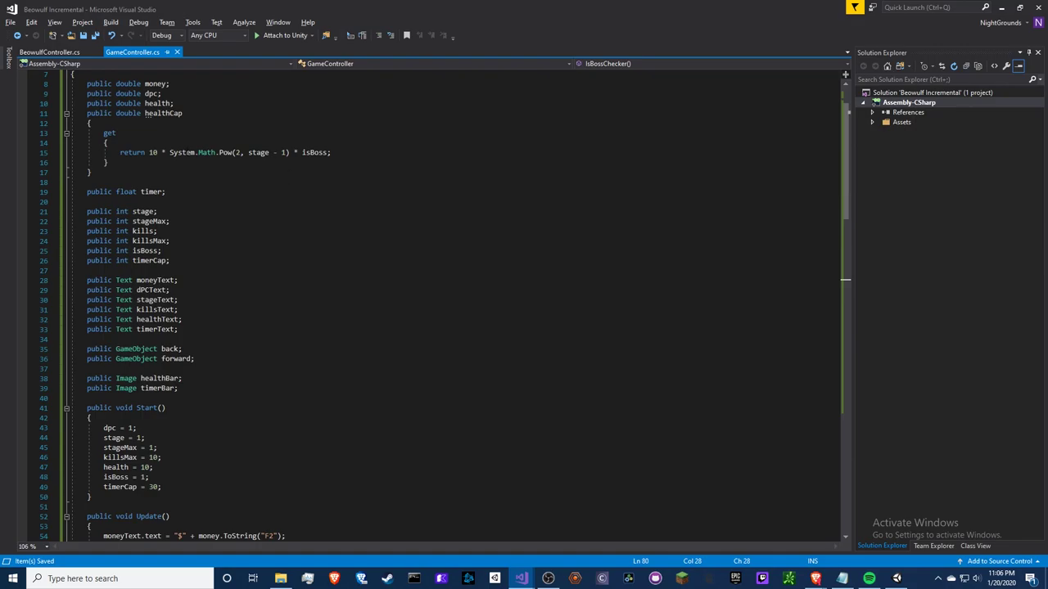
key(alt+Tab)
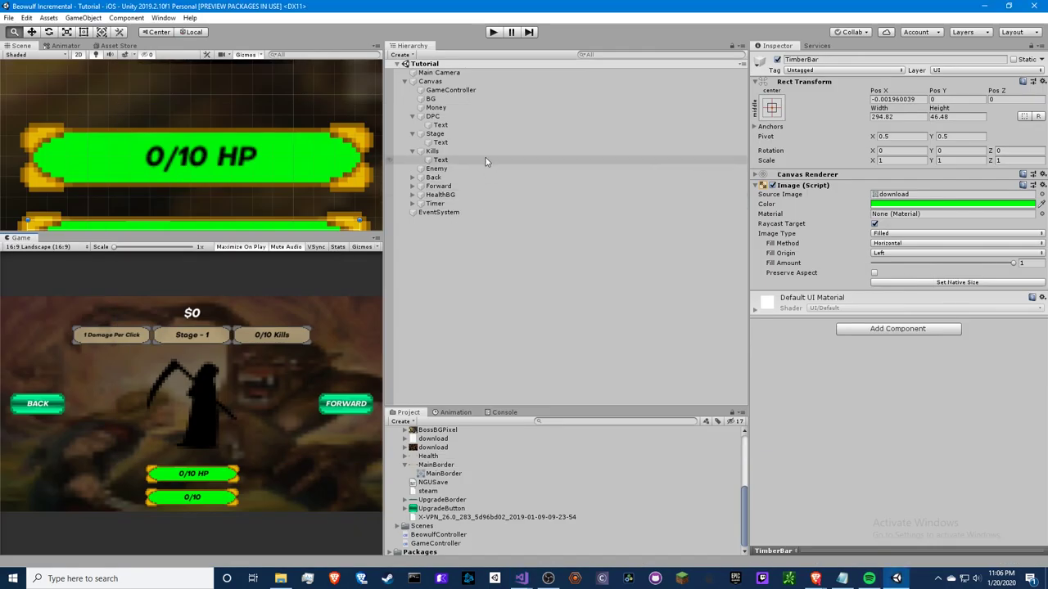
Move TimberBar out of Timer, delete Timer, and place TimberBar below HealthBG in Canvas.
click(421, 203)
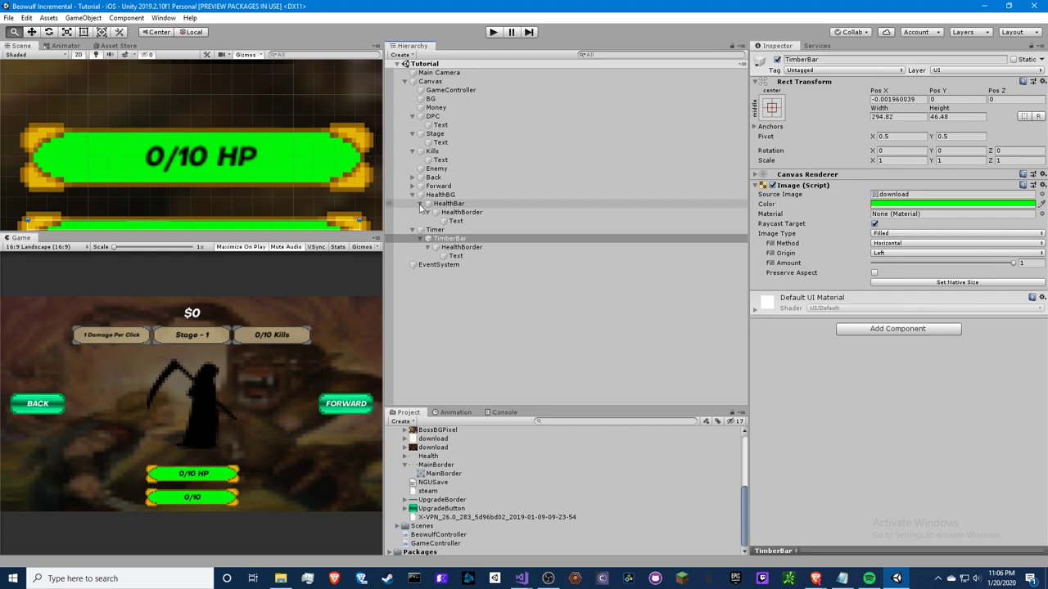
click(421, 203)
click(446, 203)
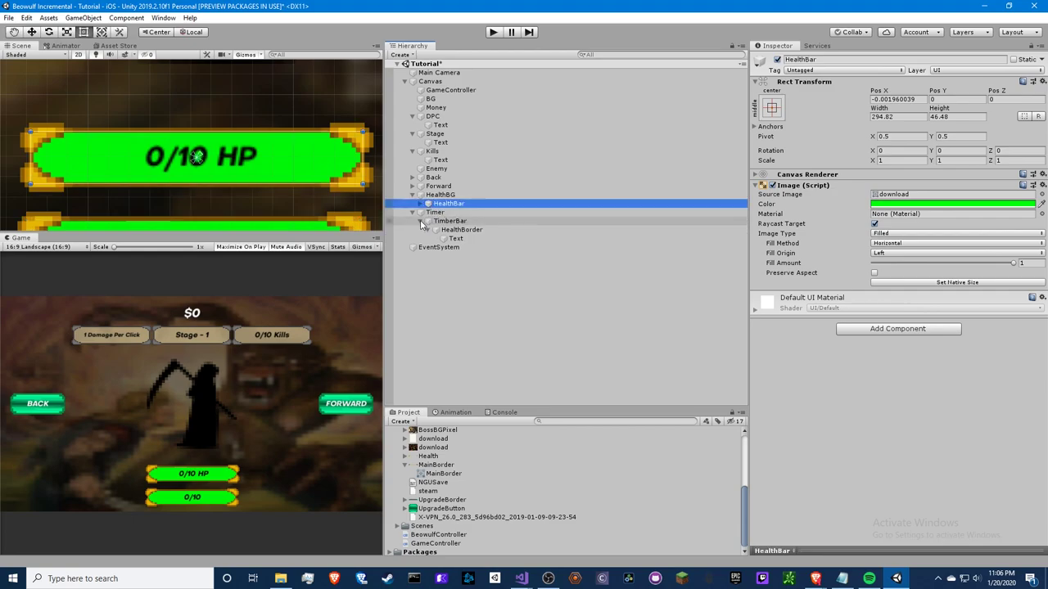
drag(449, 222, 441, 194)
click(431, 239)
right_click(432, 238)
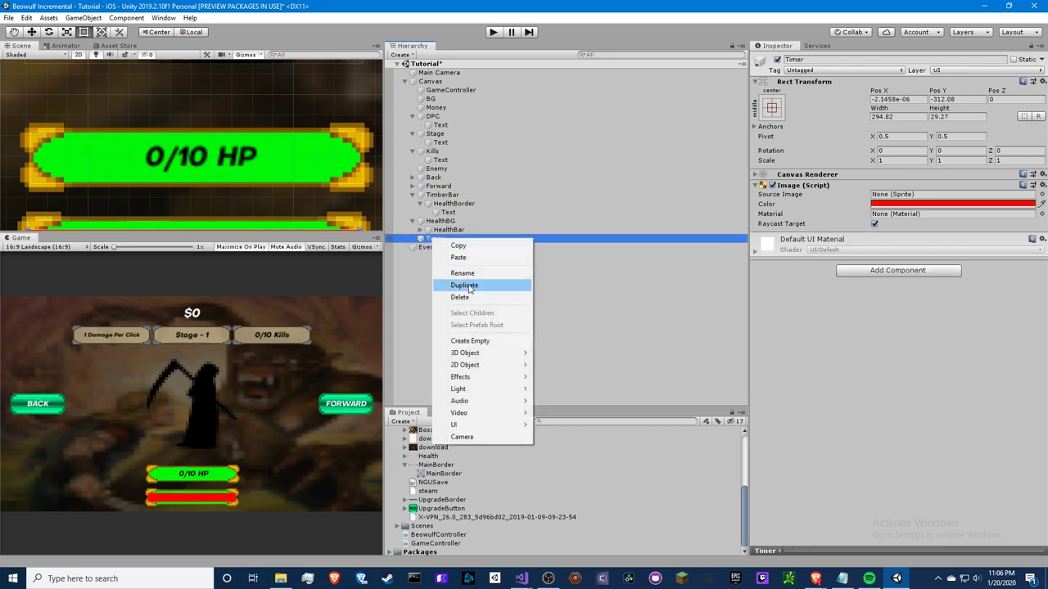
click(460, 297)
click(413, 221)
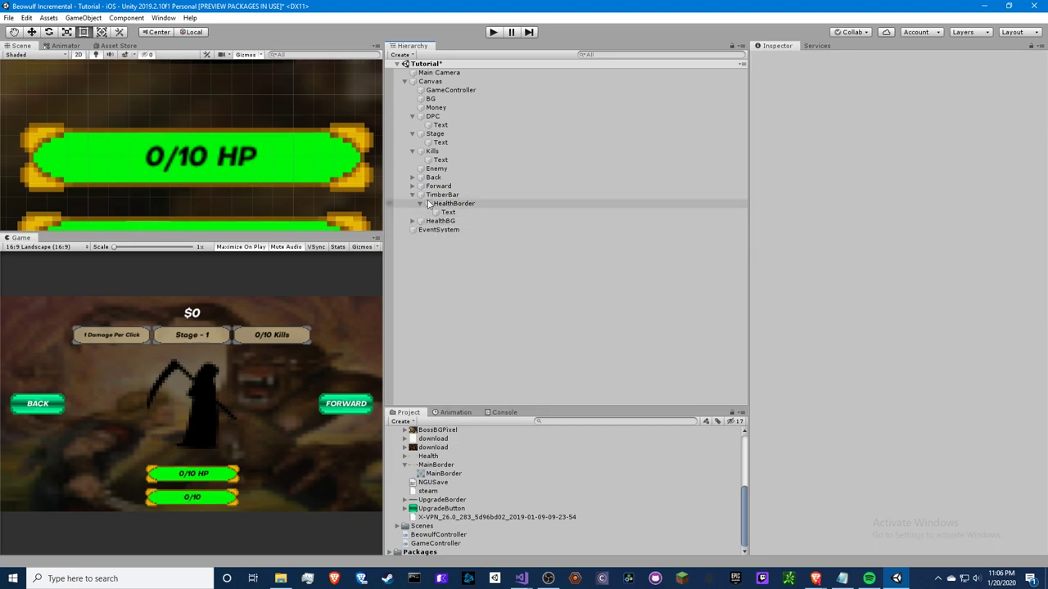
drag(432, 197, 434, 224)
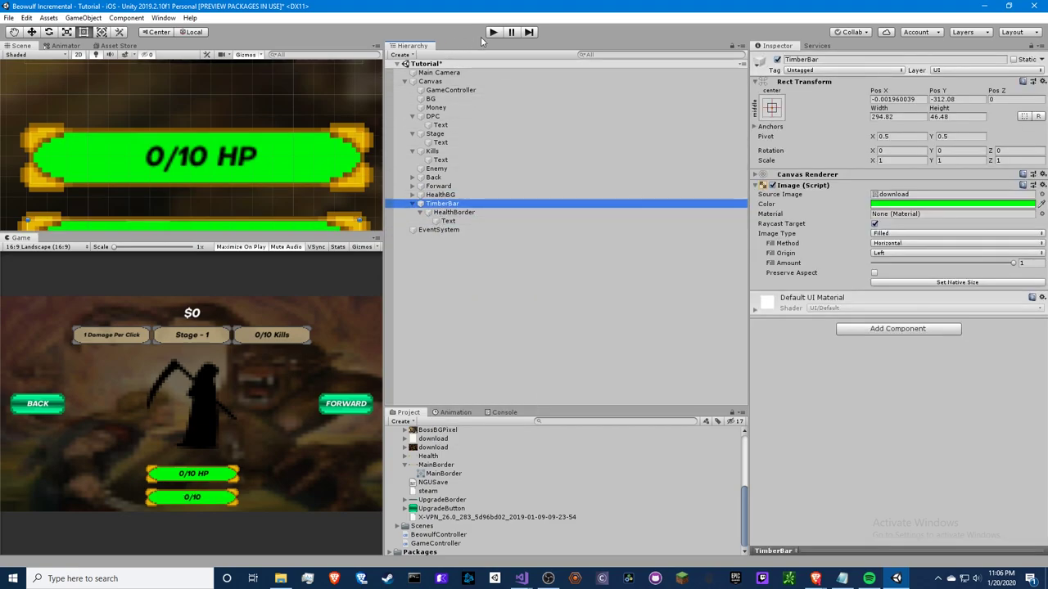
Set TimberBar's fill amount to 1 and its text colour to red, then run the game.
drag(938, 264, 1020, 264)
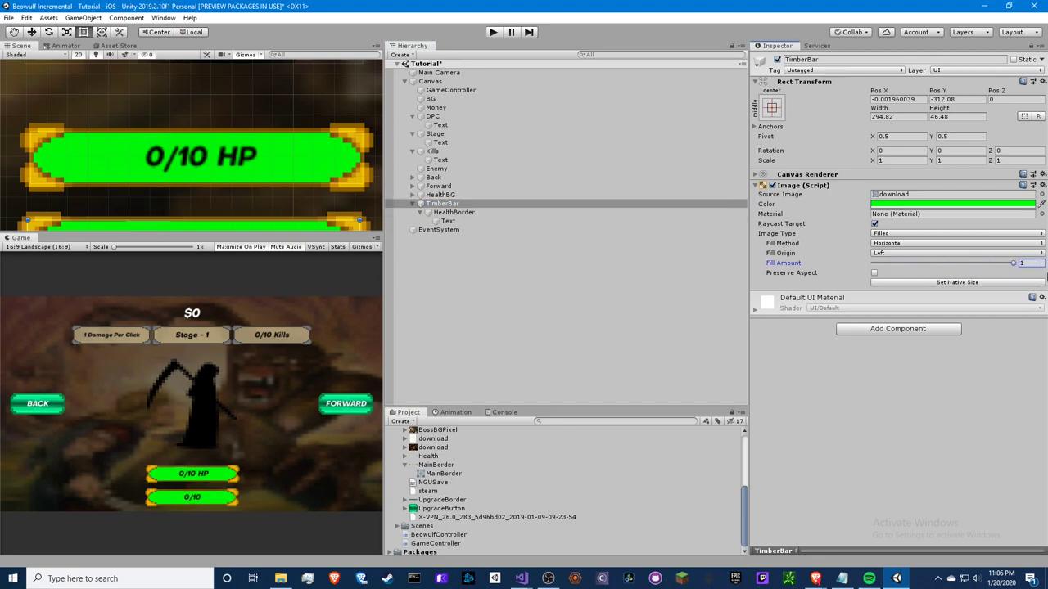
click(463, 223)
click(903, 343)
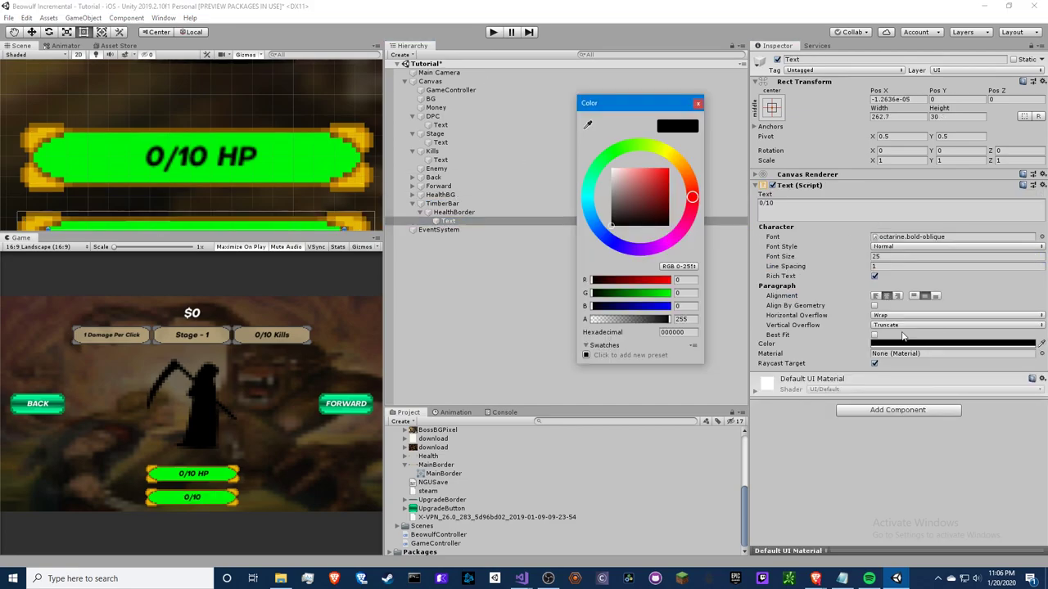
drag(642, 190, 668, 169)
click(698, 103)
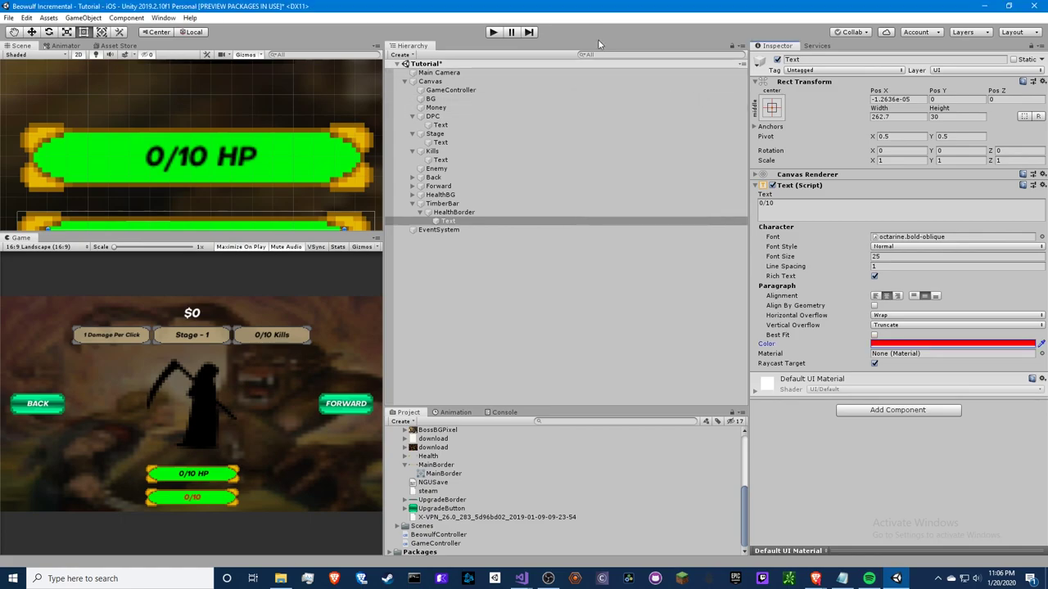
click(493, 32)
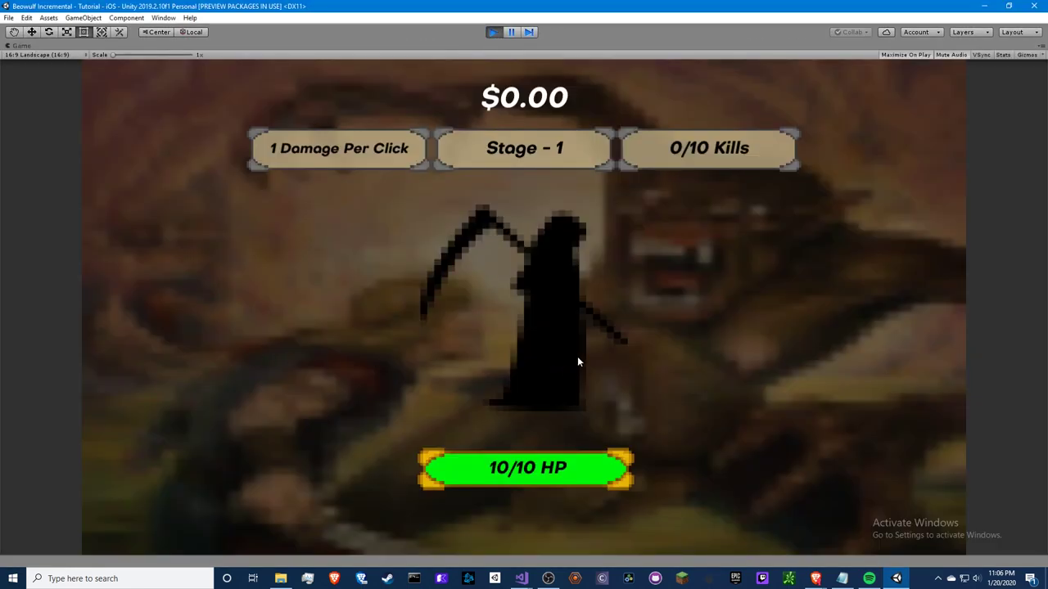
Pause the game to change GameController's damage per click value, then resume.
click(529, 290)
click(529, 290)
click(529, 290)
click(528, 290)
click(512, 33)
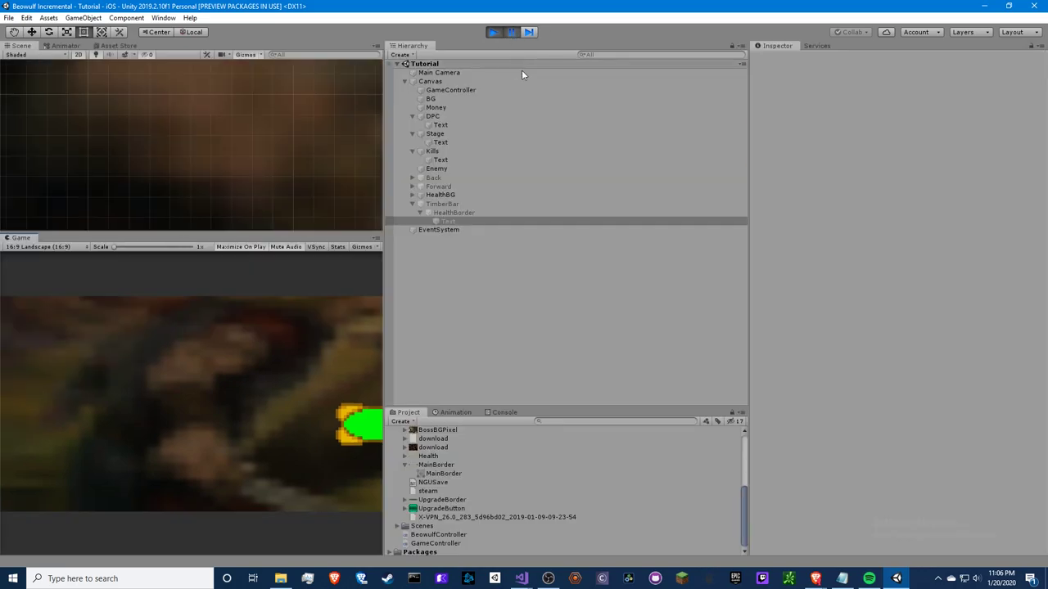
click(475, 107)
click(463, 99)
click(573, 90)
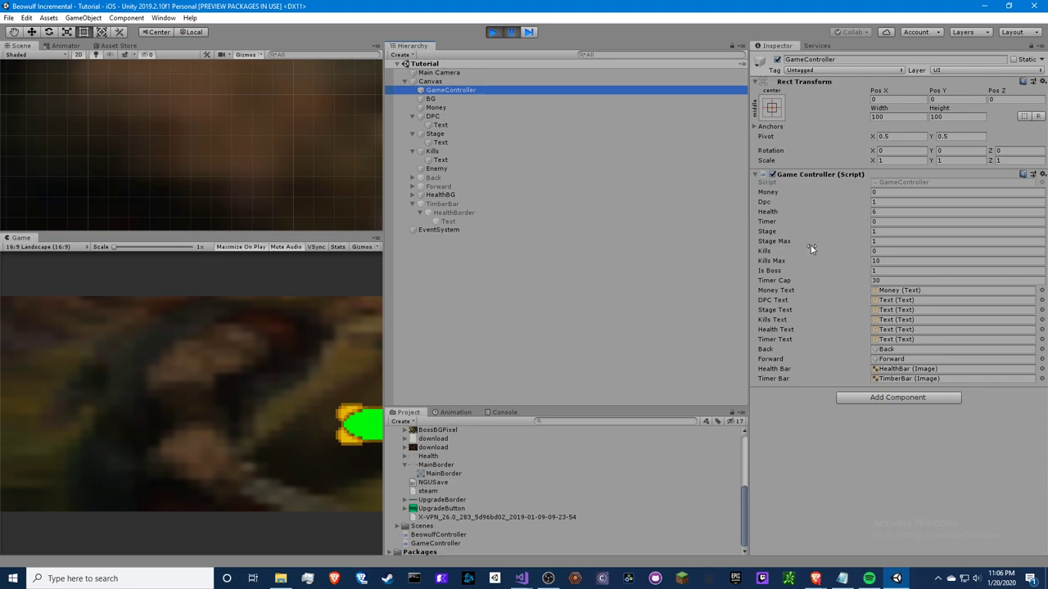
click(891, 204)
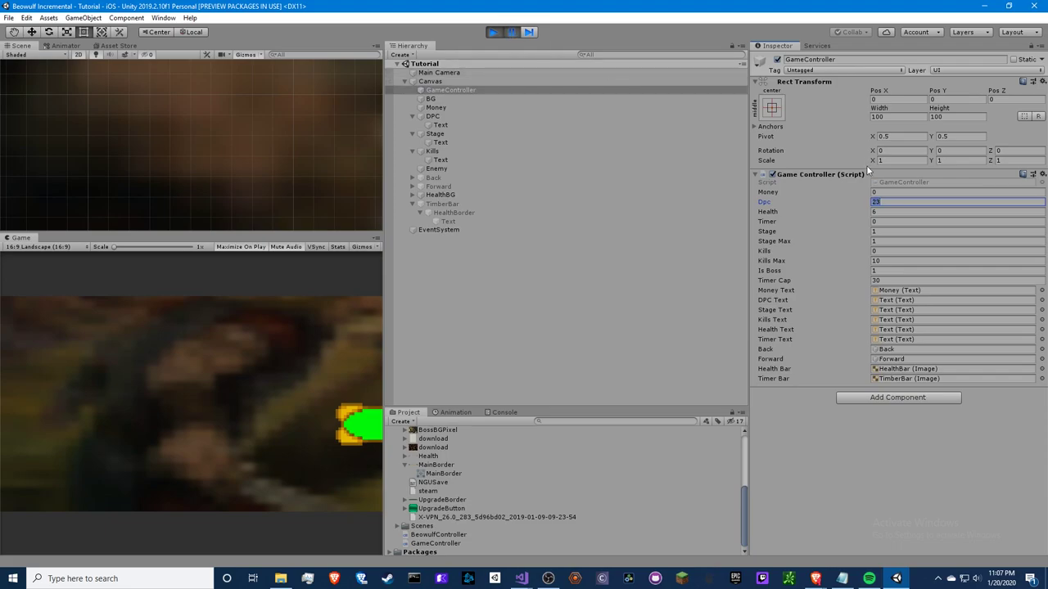
click(510, 32)
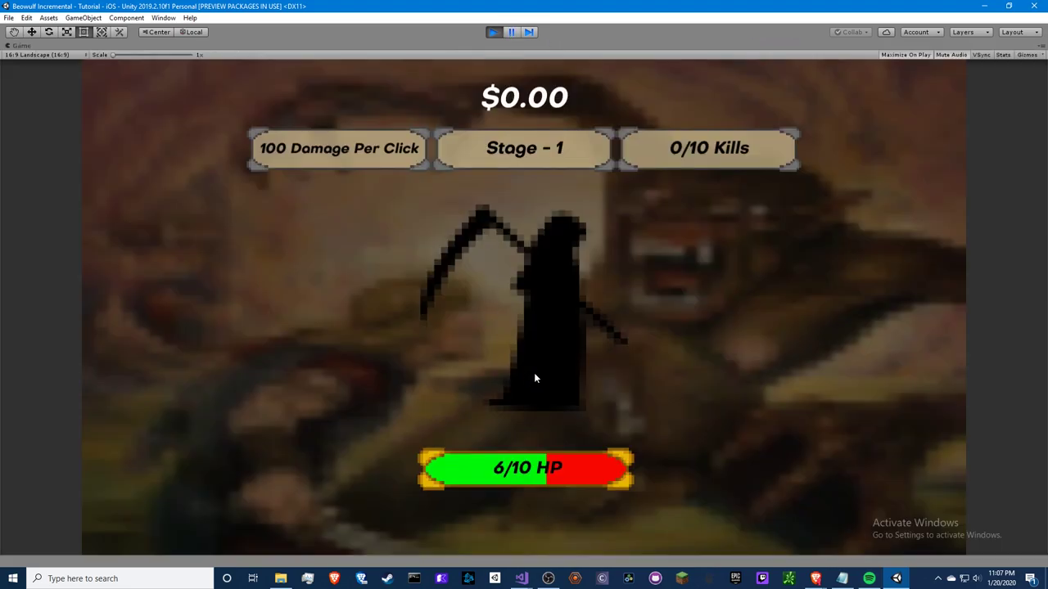
Hit the reaper repeatedly to earn money and advance to boss stage 5.
click(570, 369)
click(564, 363)
click(563, 359)
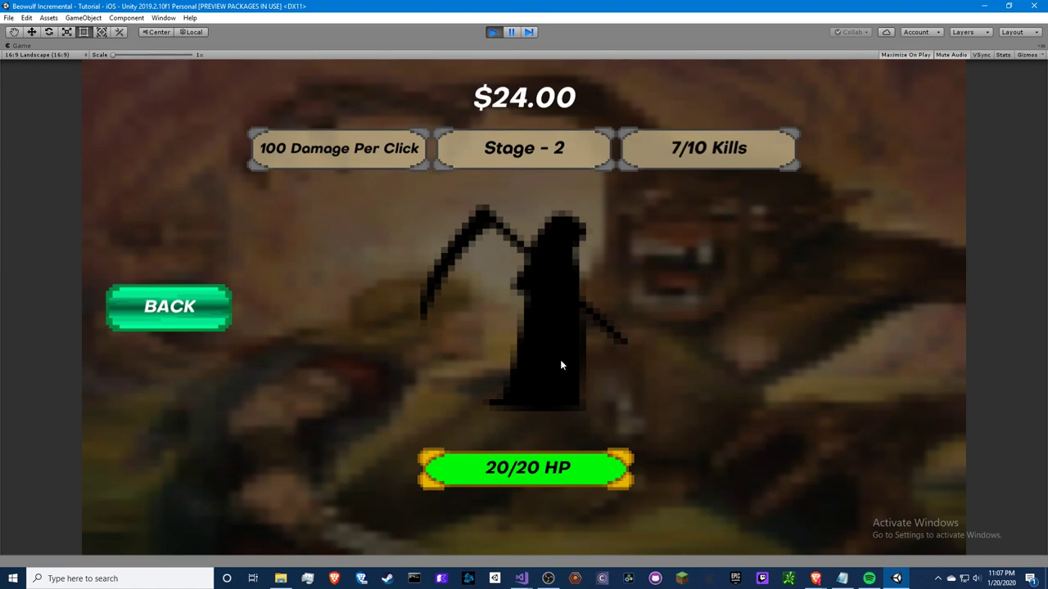
click(557, 357)
click(550, 358)
click(548, 353)
click(546, 354)
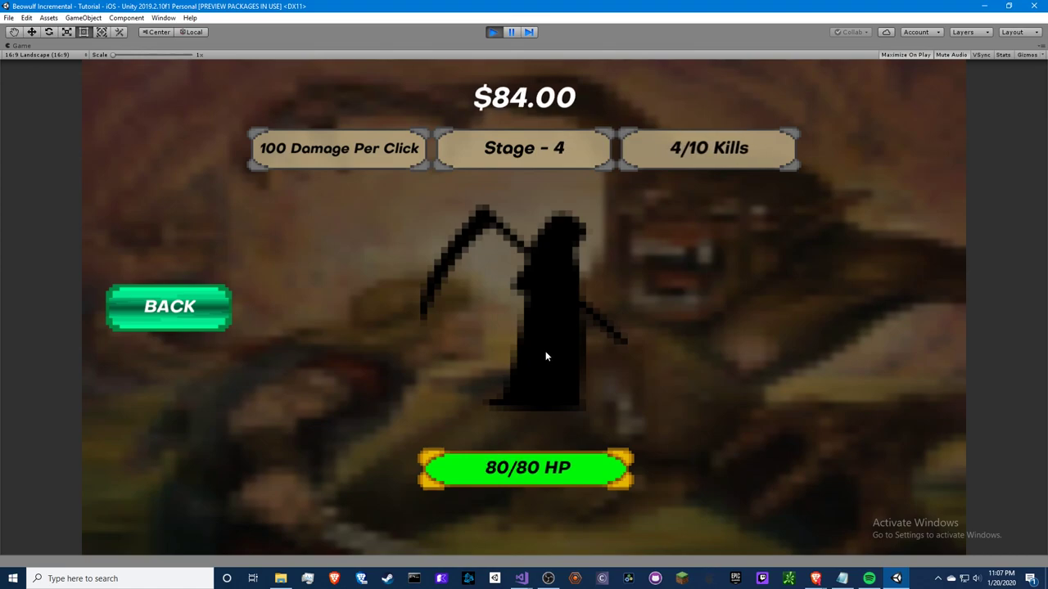
click(544, 349)
click(543, 342)
click(543, 342)
click(543, 342)
click(543, 342)
click(544, 342)
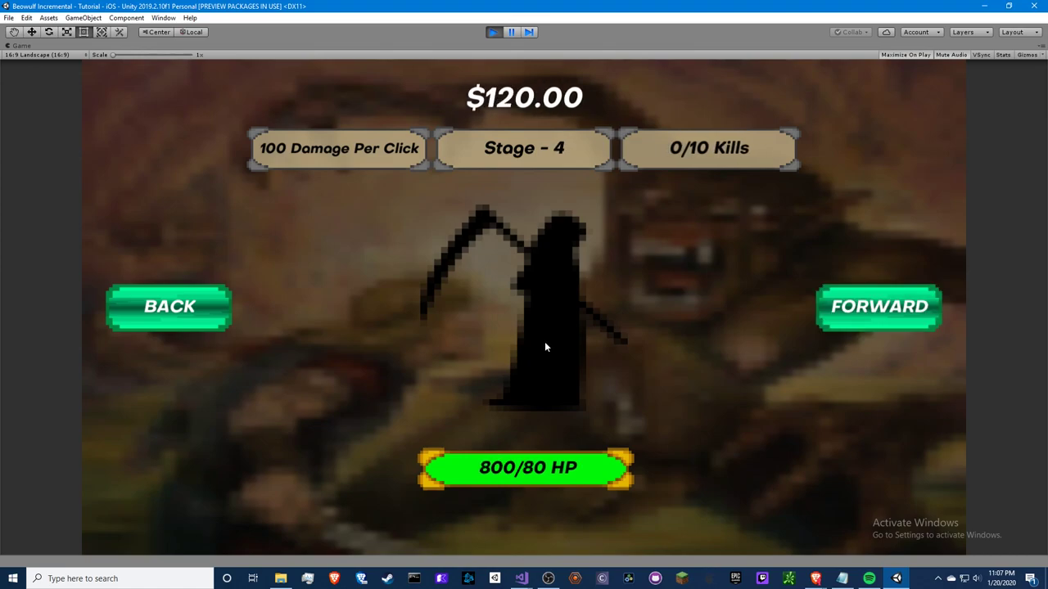
click(546, 342)
click(545, 342)
click(545, 343)
click(546, 342)
click(545, 342)
click(546, 342)
click(546, 342)
click(546, 342)
click(545, 342)
click(546, 342)
click(540, 344)
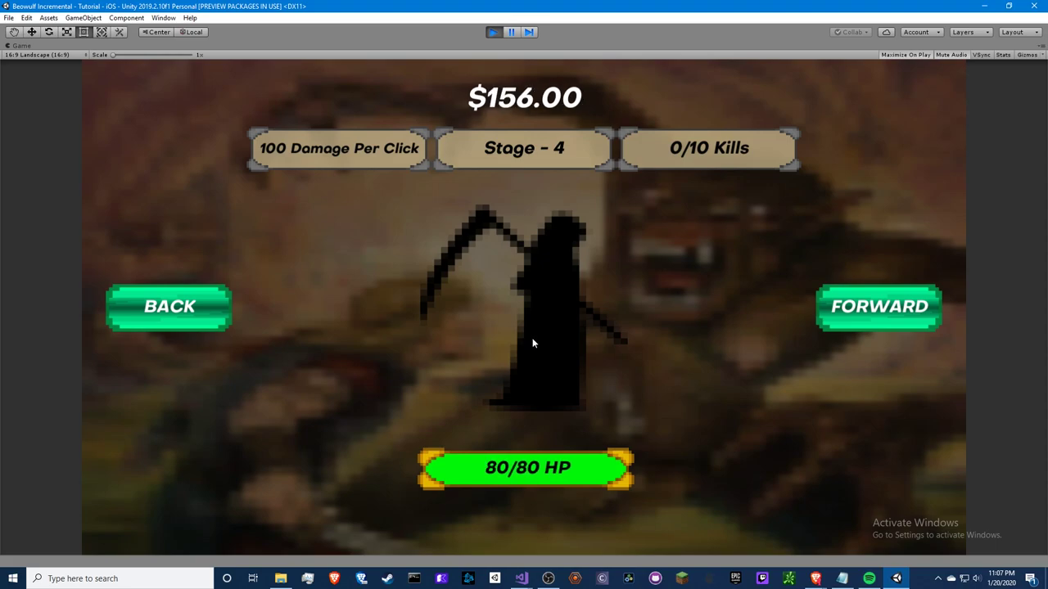
click(534, 344)
click(534, 344)
click(534, 344)
click(536, 345)
click(536, 345)
click(878, 321)
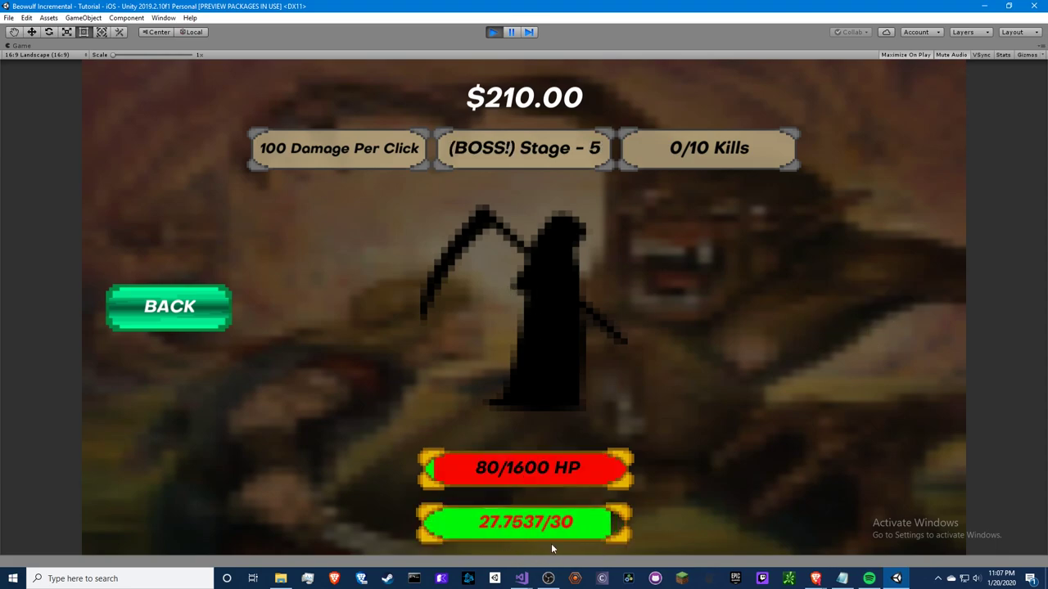
Attack the stage 5 boss rapidly while its 30-second timer drains.
click(540, 374)
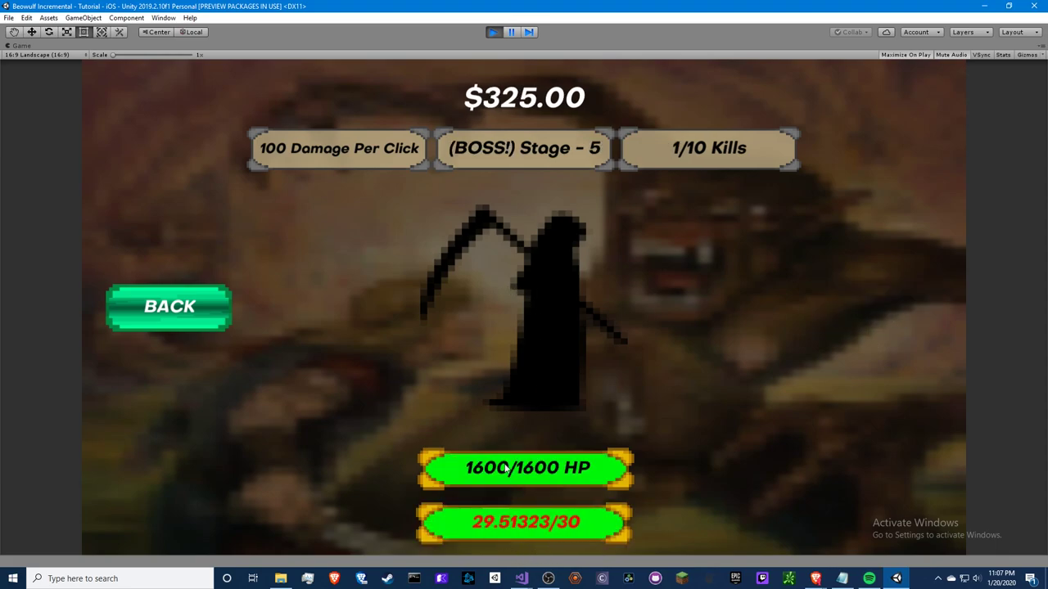
click(545, 369)
click(545, 369)
triple_click(545, 369)
triple_click(546, 369)
triple_click(545, 369)
click(546, 369)
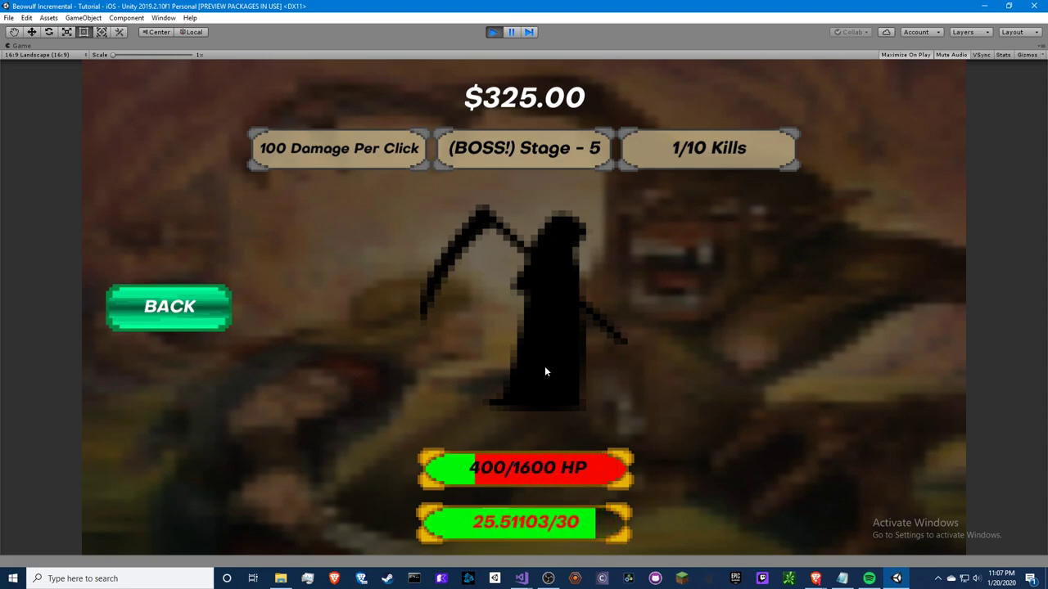
triple_click(546, 369)
click(545, 369)
triple_click(545, 370)
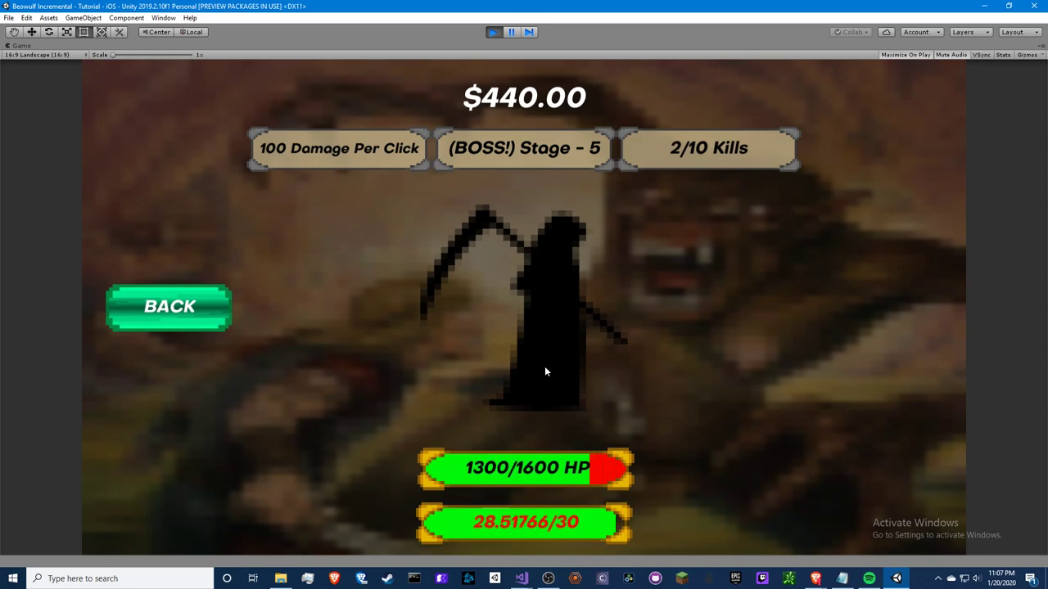
triple_click(545, 369)
click(545, 369)
double_click(545, 366)
double_click(544, 366)
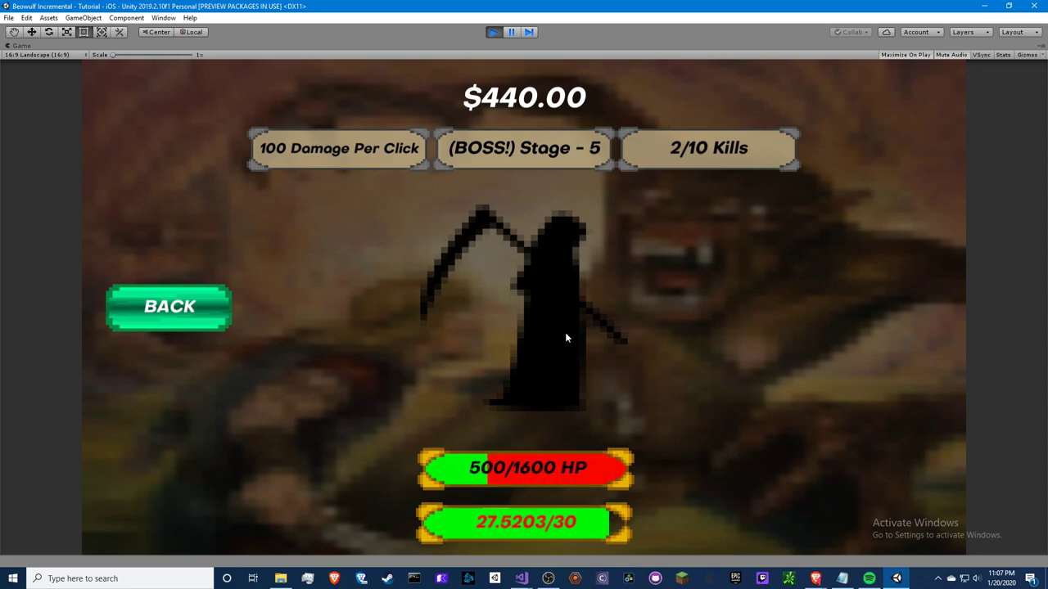
Stop Play mode and return to GameController.cs in Visual Studio.
click(493, 32)
key(alt+Tab)
click(428, 187)
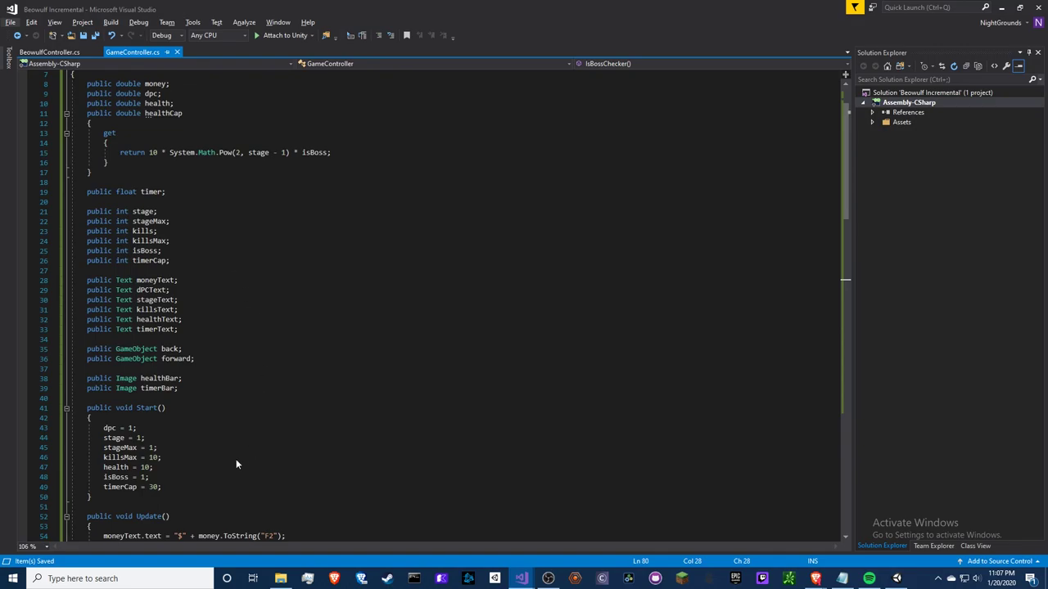
Scroll GameController.cs down to the IsBossChecker() method's boss timer countdown code.
click(272, 408)
scroll(262, 491, down, 12)
scroll(262, 499, down, 7)
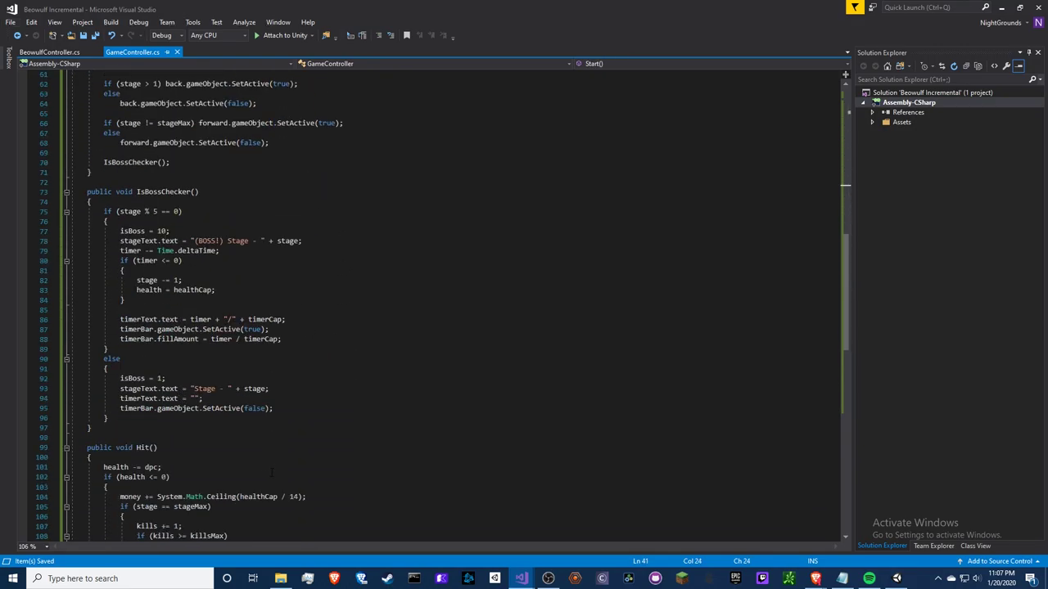
scroll(257, 518, down, 4)
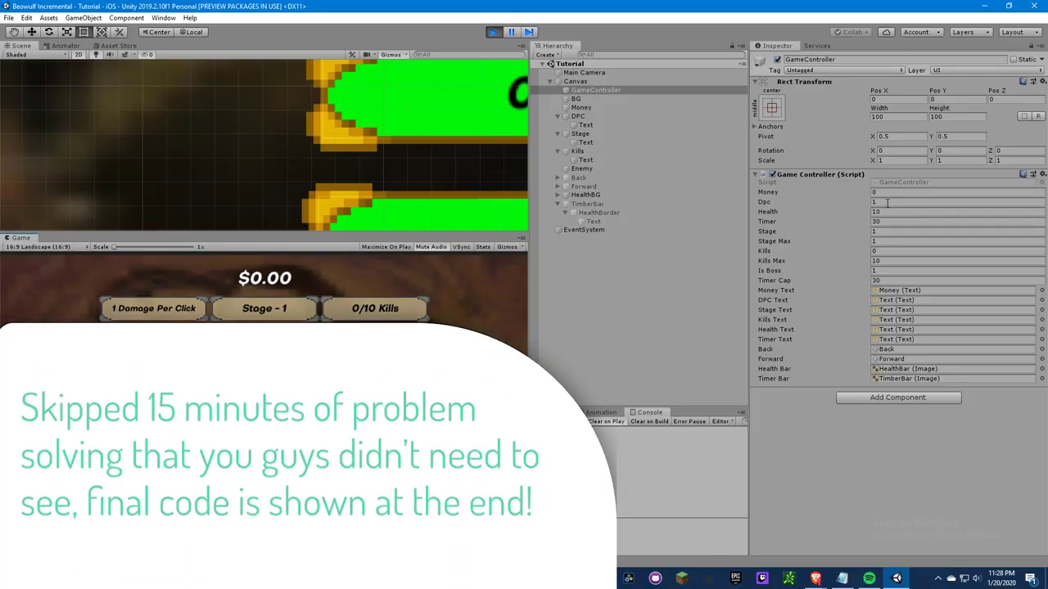
Set Dpc to 100 and click the enemy through to stage 7, defeating the stage 5 boss.
click(886, 202)
text(100)
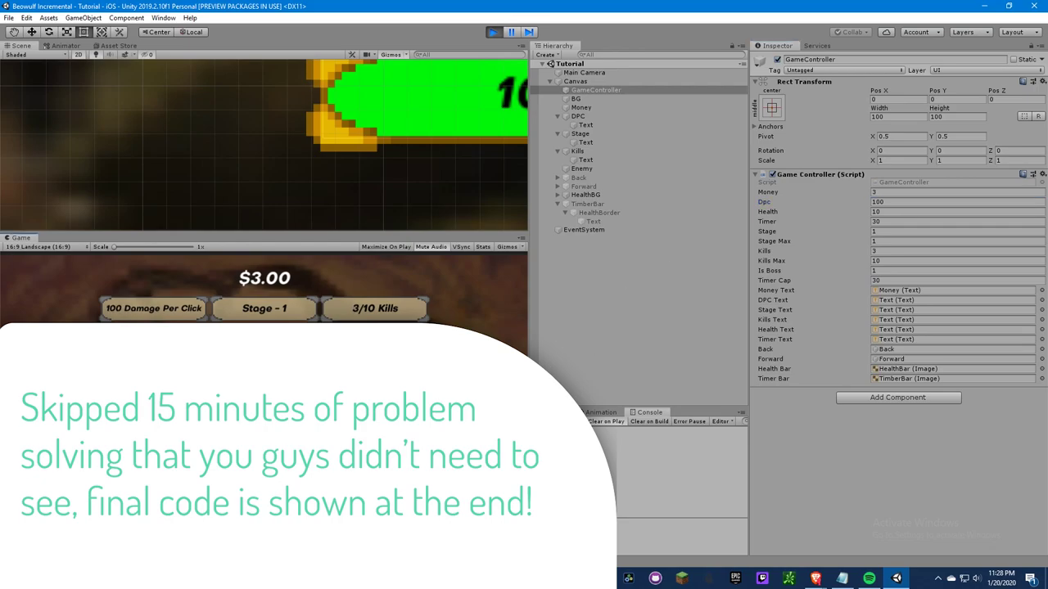
click(257, 403)
click(256, 403)
click(257, 402)
click(256, 402)
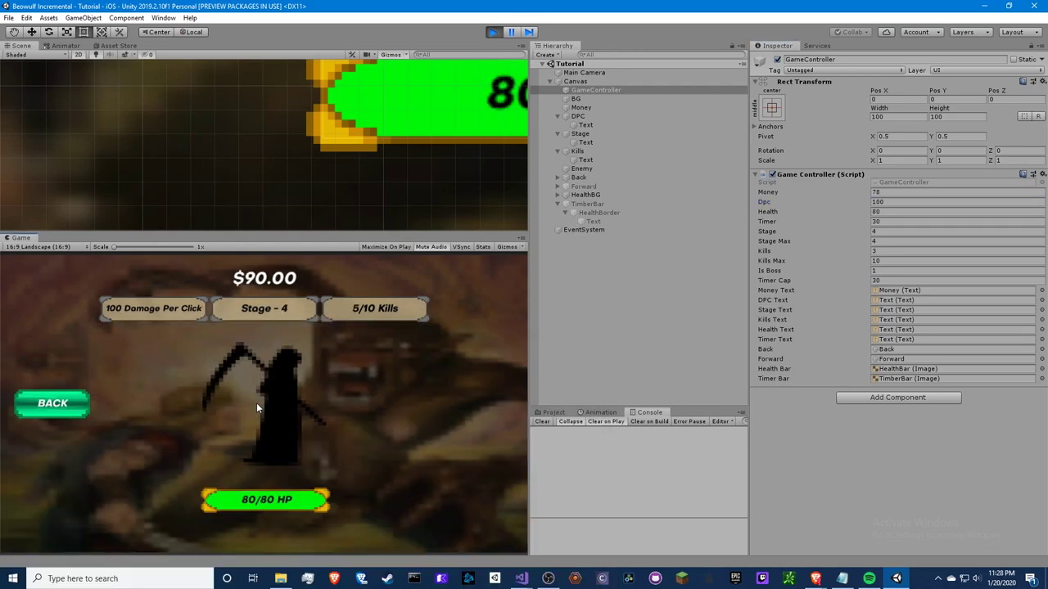
click(257, 403)
click(256, 403)
click(256, 403)
click(256, 403)
click(257, 403)
click(256, 402)
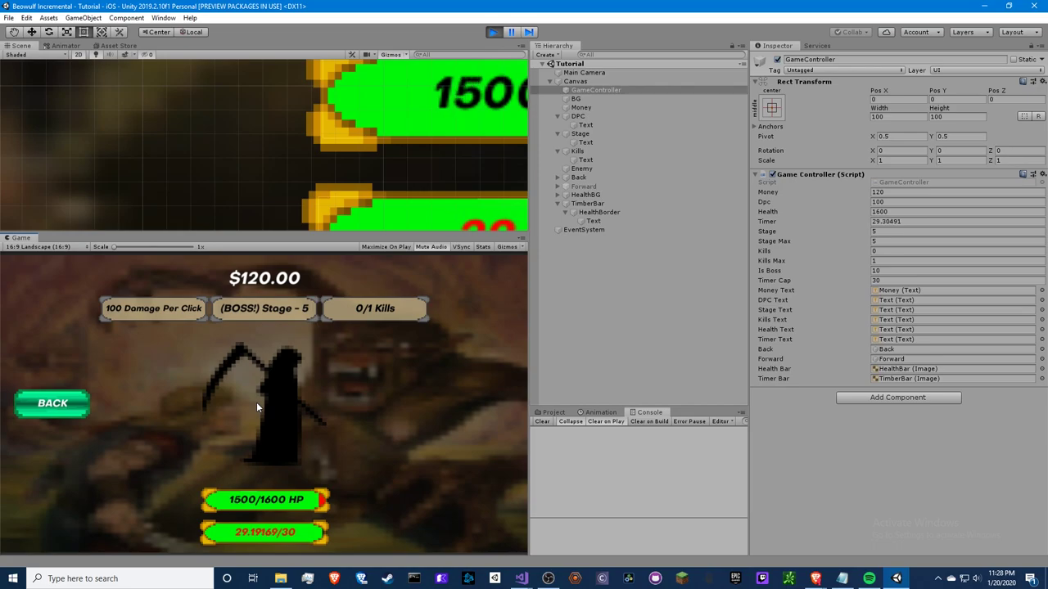
click(257, 402)
click(257, 402)
click(256, 402)
click(256, 402)
click(256, 401)
click(257, 401)
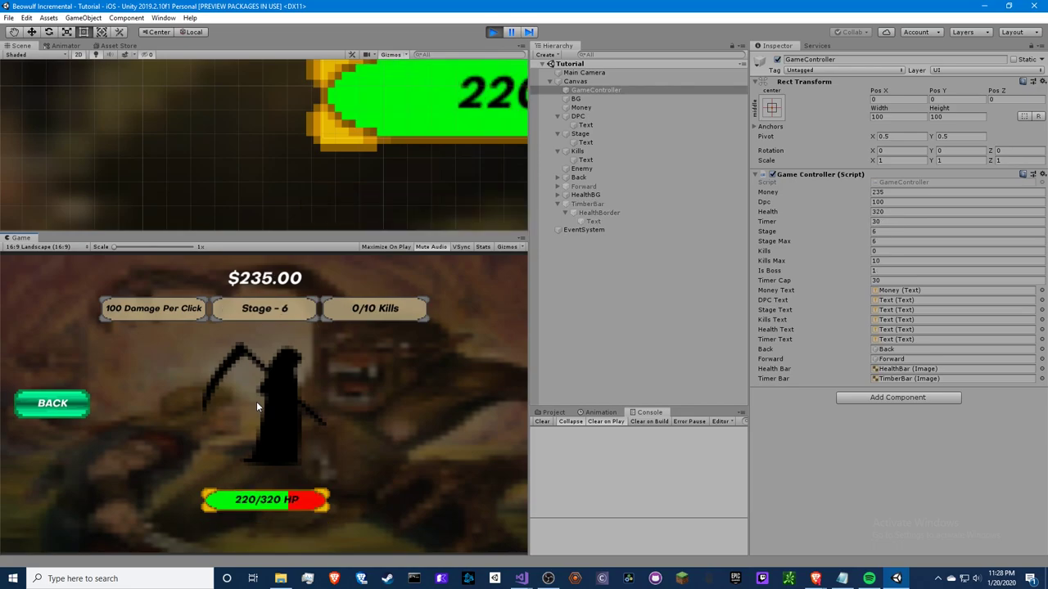
click(257, 401)
click(255, 401)
click(255, 401)
click(255, 401)
click(254, 402)
click(257, 401)
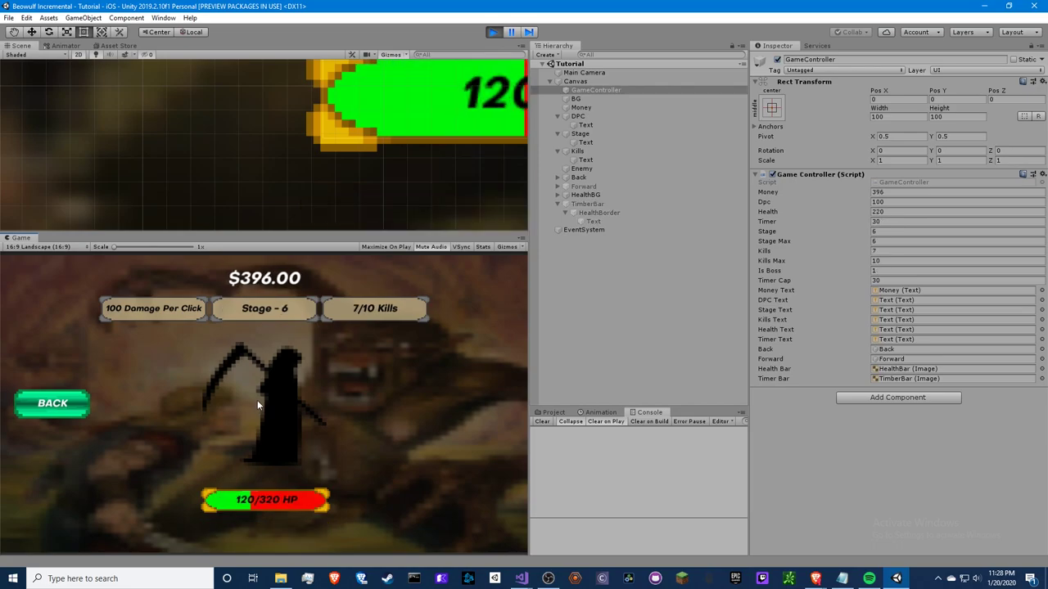
click(257, 400)
click(257, 400)
click(257, 400)
click(258, 400)
click(258, 400)
click(258, 401)
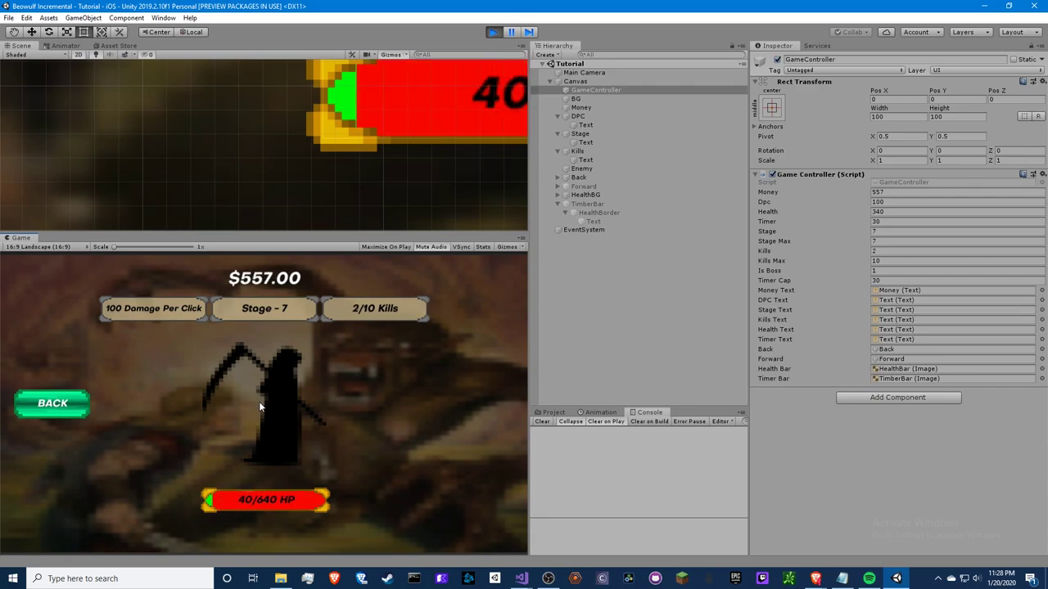
click(259, 401)
click(256, 403)
click(261, 404)
click(264, 404)
click(264, 404)
click(264, 403)
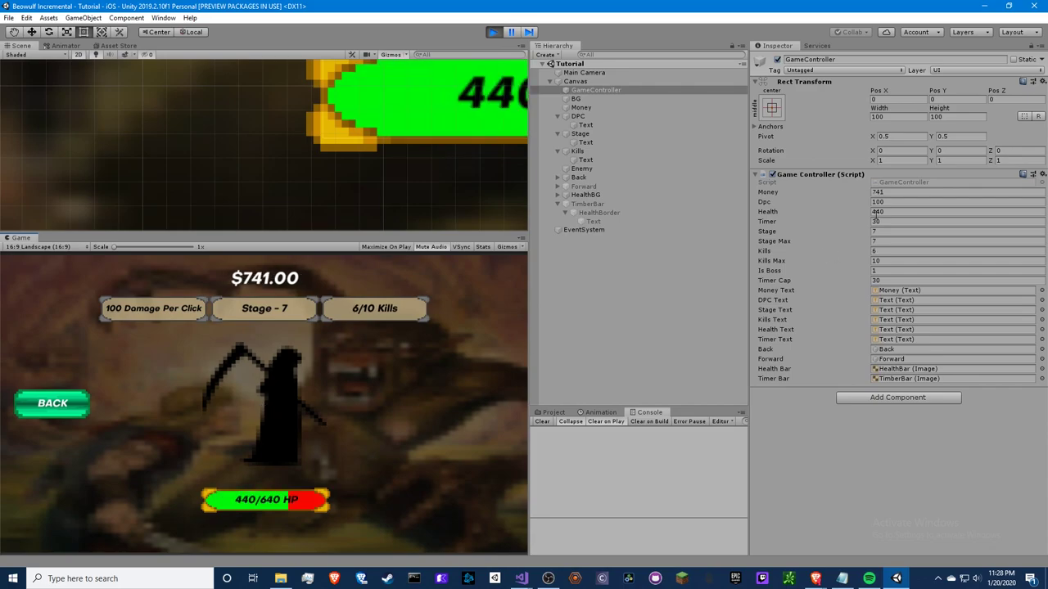
Raise Dpc to 500 and click through stages 8–9 to defeat the stage 10 boss before time runs out.
click(890, 201)
text(500)
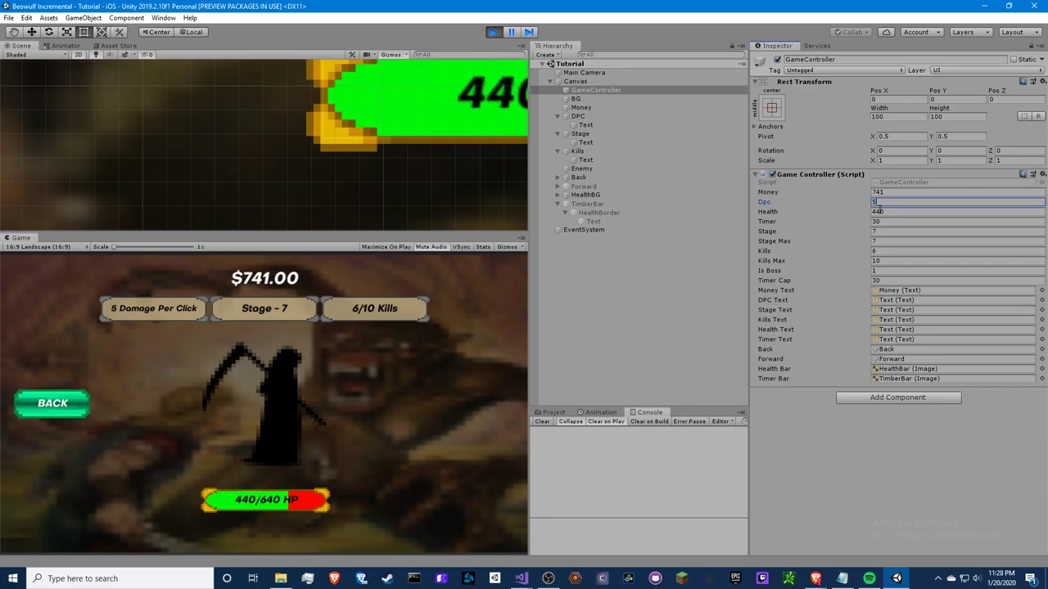
click(837, 499)
click(280, 413)
click(280, 413)
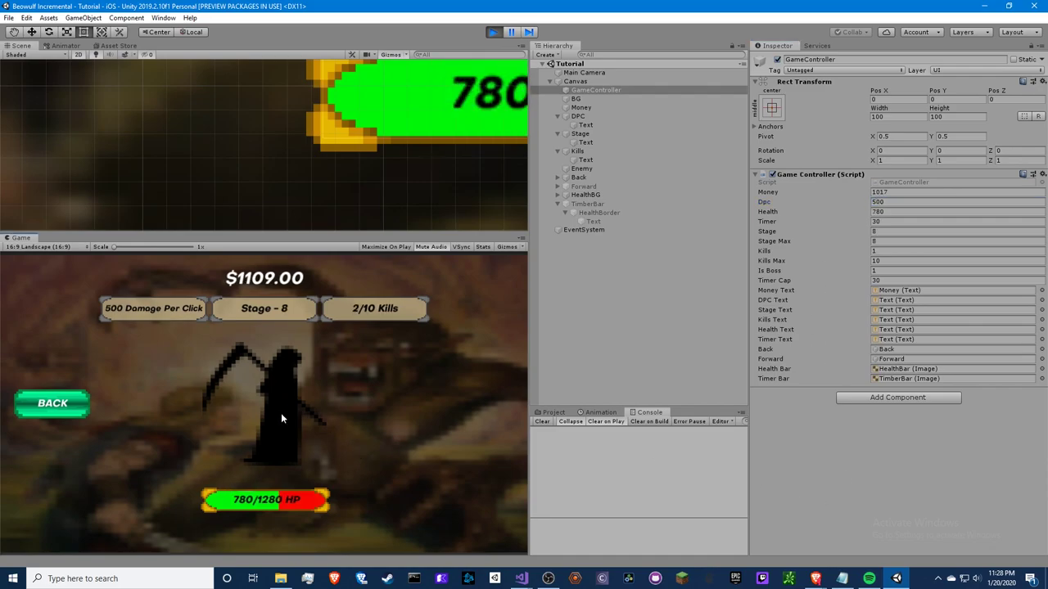
click(277, 414)
click(277, 415)
click(277, 414)
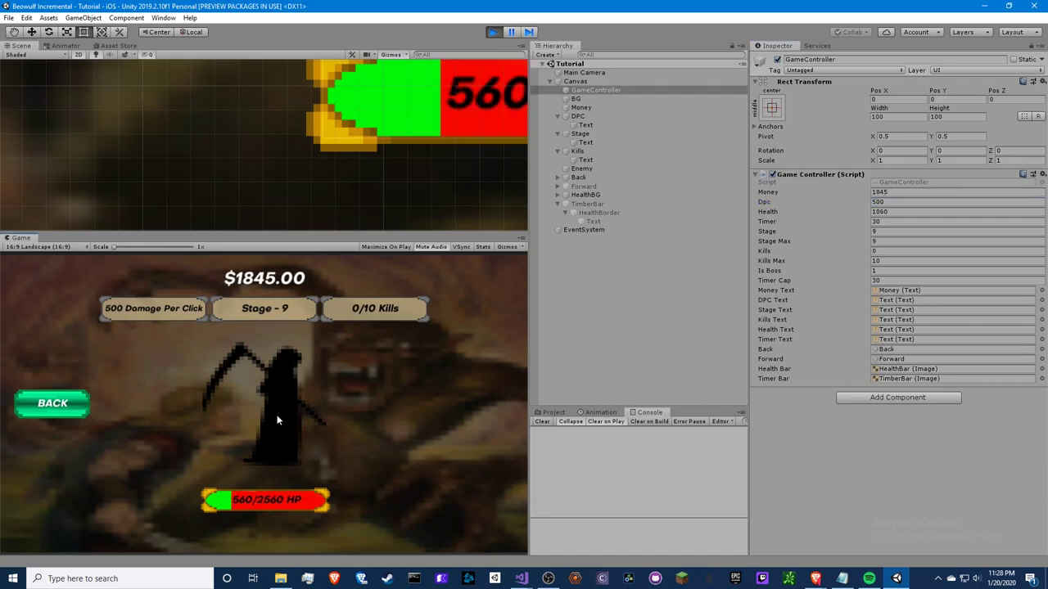
click(278, 414)
click(273, 415)
click(272, 415)
click(273, 415)
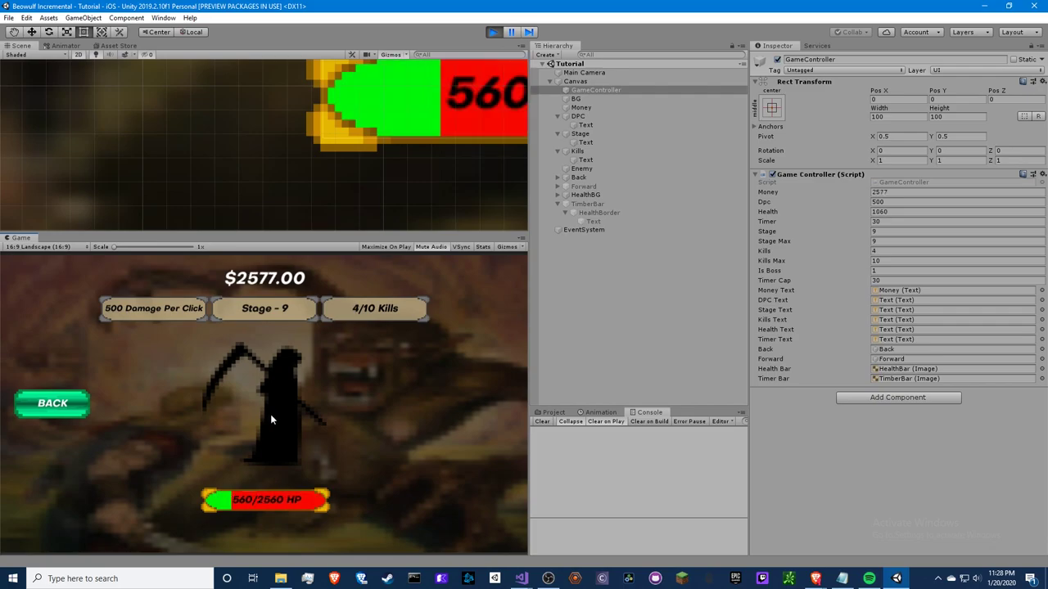
click(270, 414)
click(272, 411)
click(273, 411)
click(270, 413)
click(269, 414)
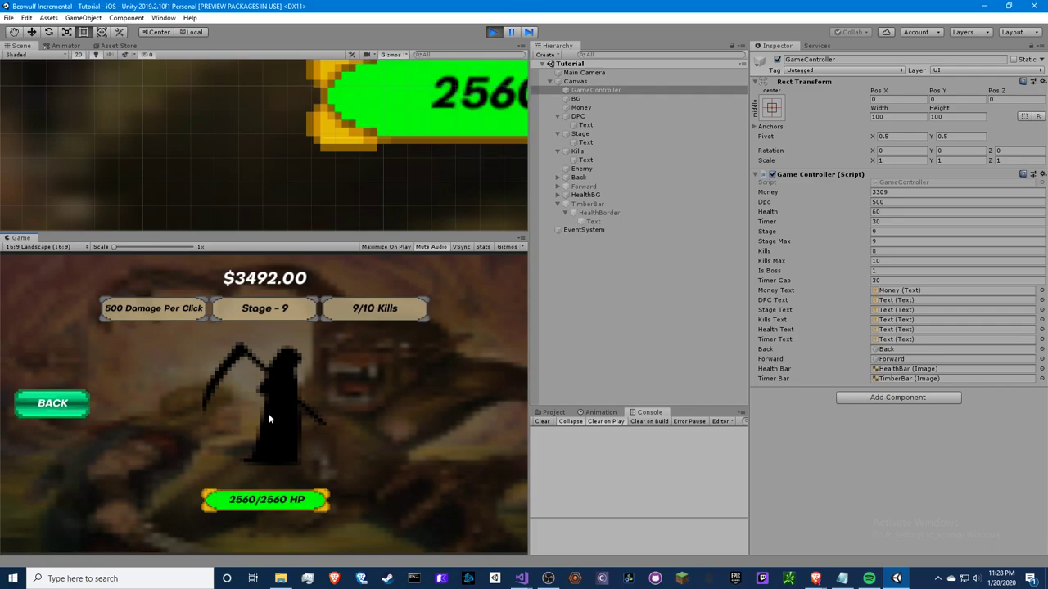
click(268, 414)
click(270, 414)
click(263, 422)
click(267, 416)
click(267, 416)
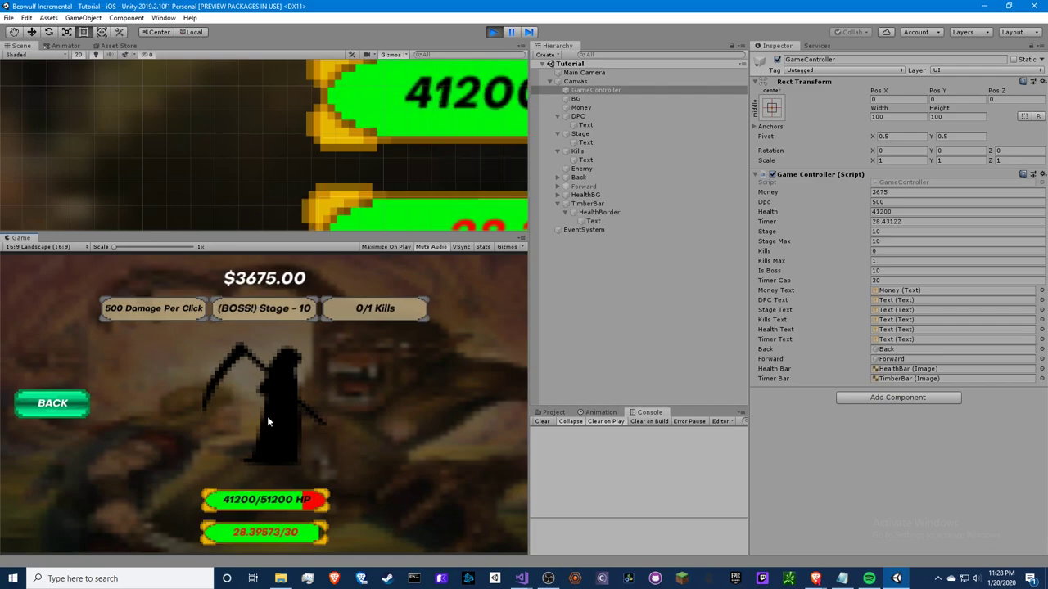
click(268, 416)
click(269, 417)
click(268, 423)
click(270, 422)
click(270, 420)
click(271, 419)
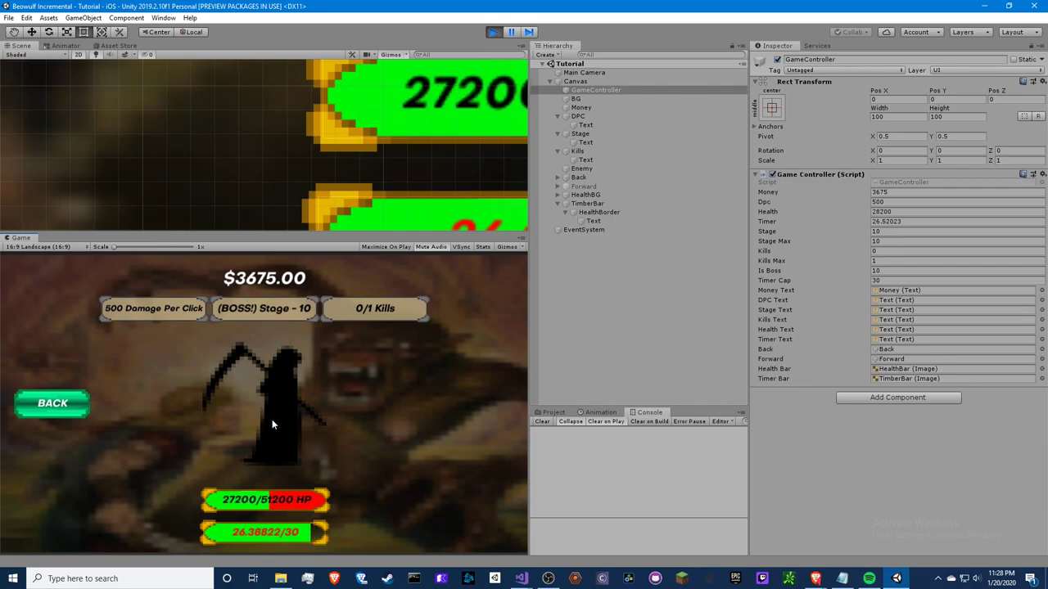
click(269, 421)
click(271, 421)
click(272, 423)
click(272, 417)
click(272, 418)
click(271, 417)
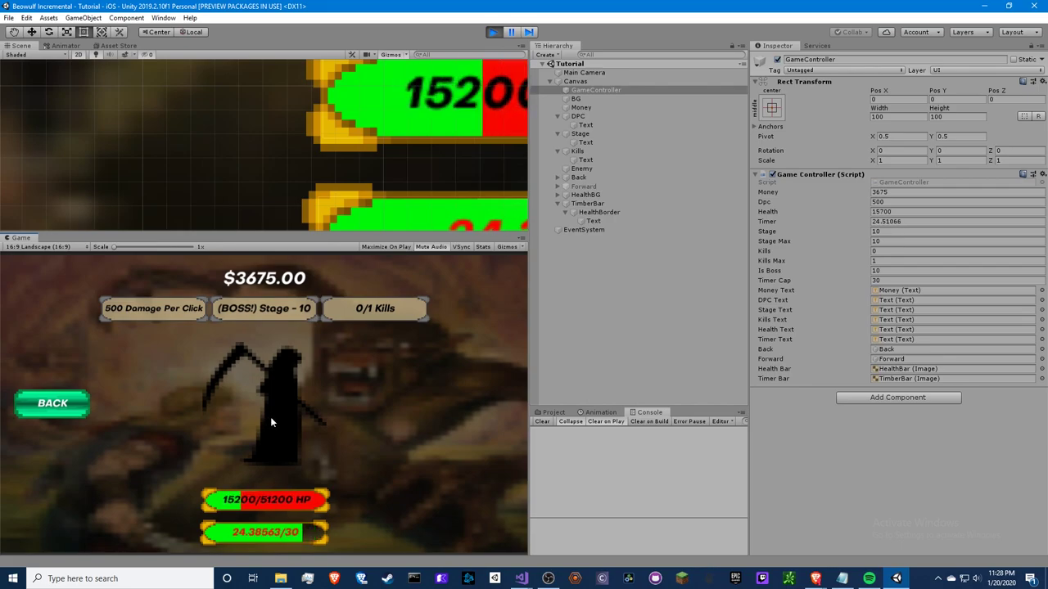
click(271, 418)
click(270, 419)
click(270, 420)
click(272, 419)
click(275, 418)
click(275, 417)
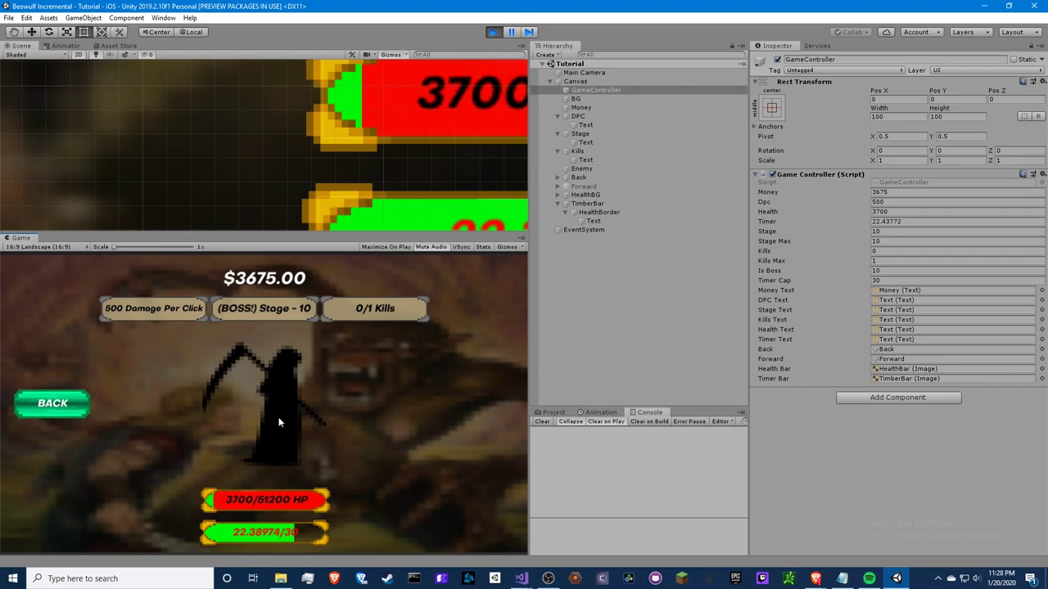
click(275, 417)
Attack the stage 11 enemy, then stop Play mode.
click(276, 418)
click(277, 419)
click(276, 421)
click(272, 425)
click(273, 428)
click(276, 429)
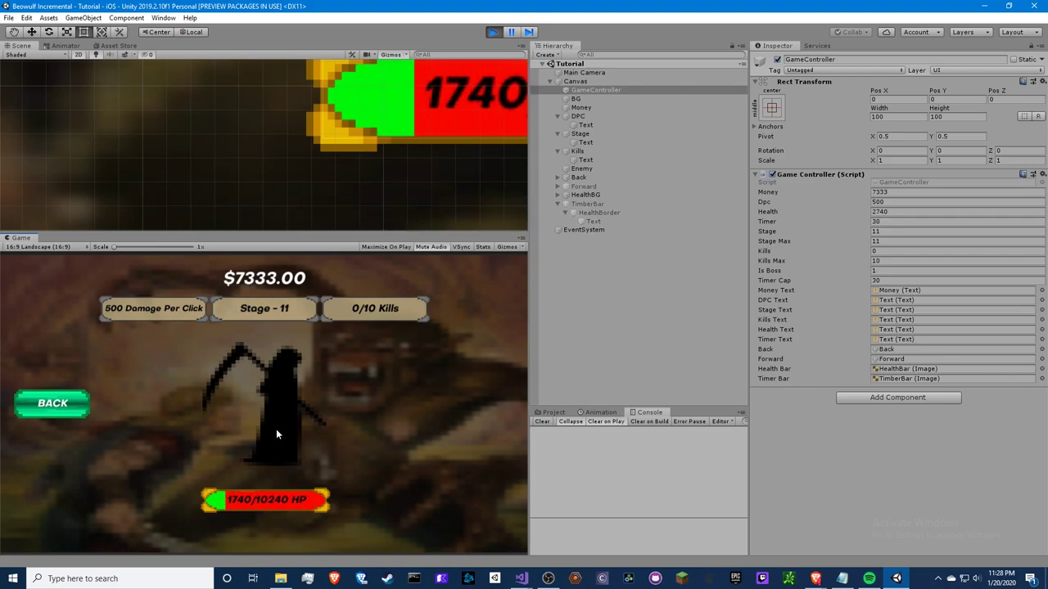
click(276, 426)
click(278, 427)
click(276, 431)
click(277, 430)
click(280, 426)
click(279, 426)
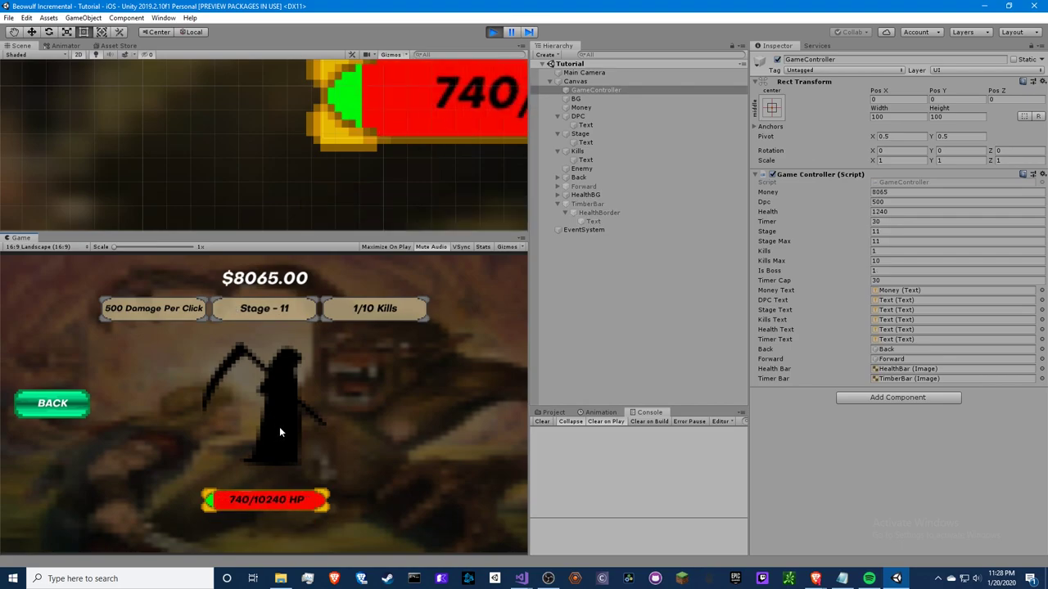
click(280, 426)
click(279, 427)
click(493, 32)
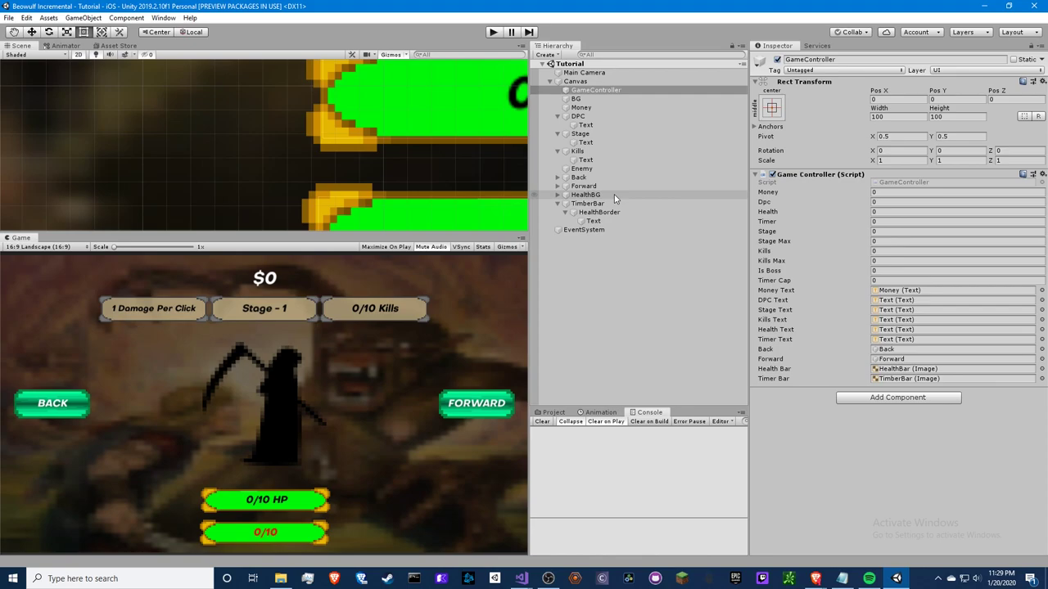
Alt+Tab to the browser window showing the Ko-fi support page.
key(alt+Tab)
key(alt+Tab)
key(alt+Tab)
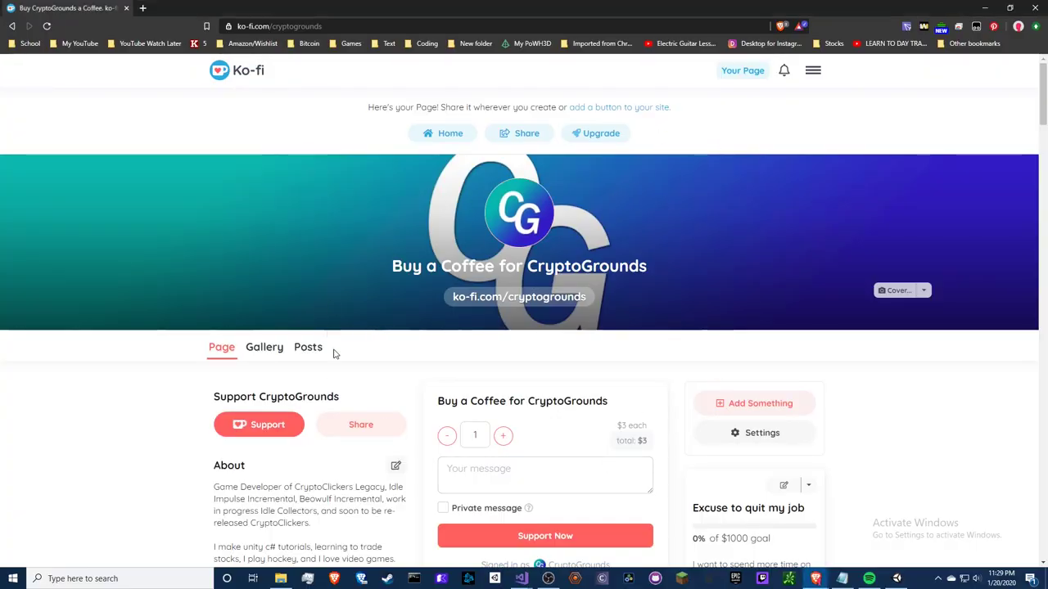
Highlight the ko-fi.com/cryptogrounds link, deselect it, and return to the Unity Editor.
drag(450, 298, 590, 300)
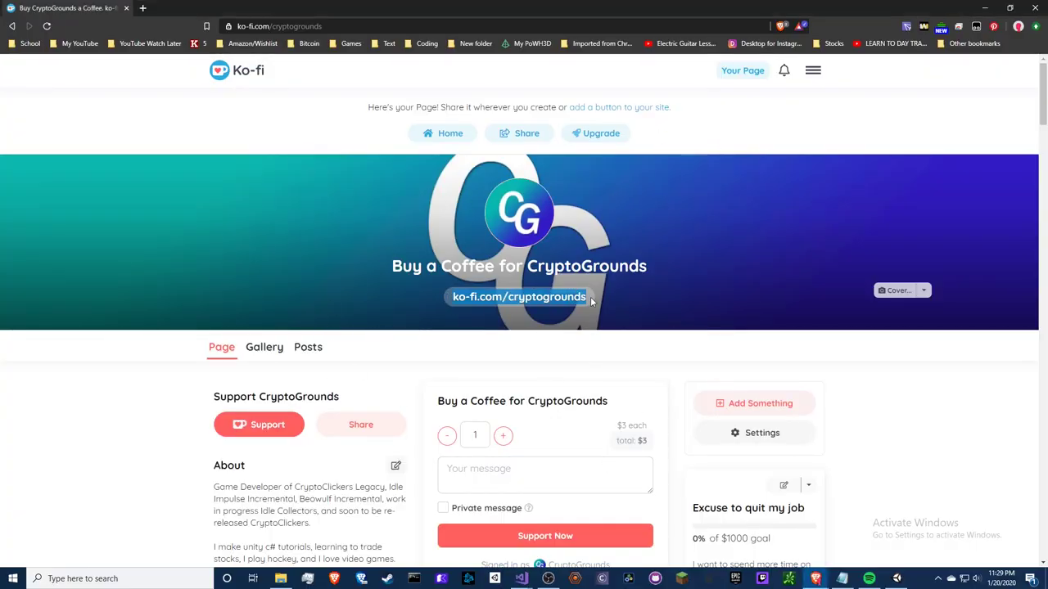
click(932, 408)
key(alt+Tab)
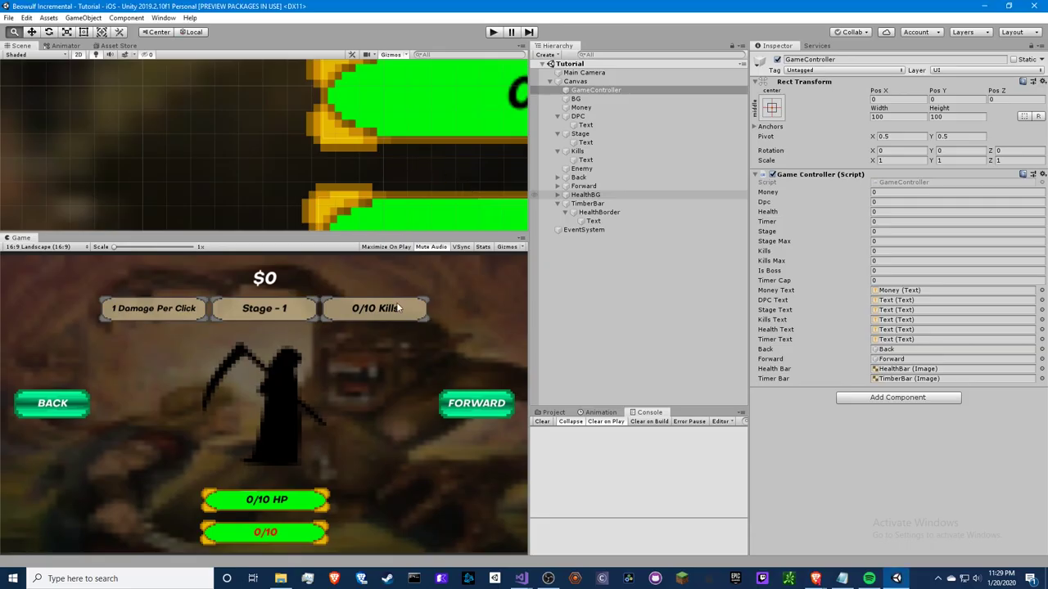